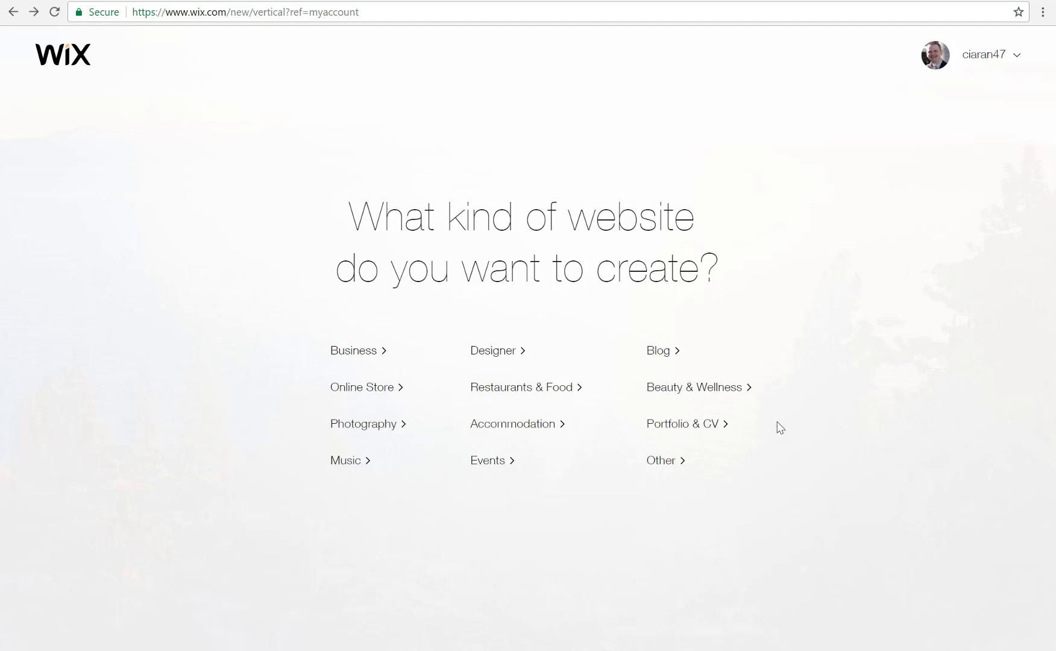
- Start a website of the Other kind with the Wix Editor and browse the website templates
left_click(668, 463)
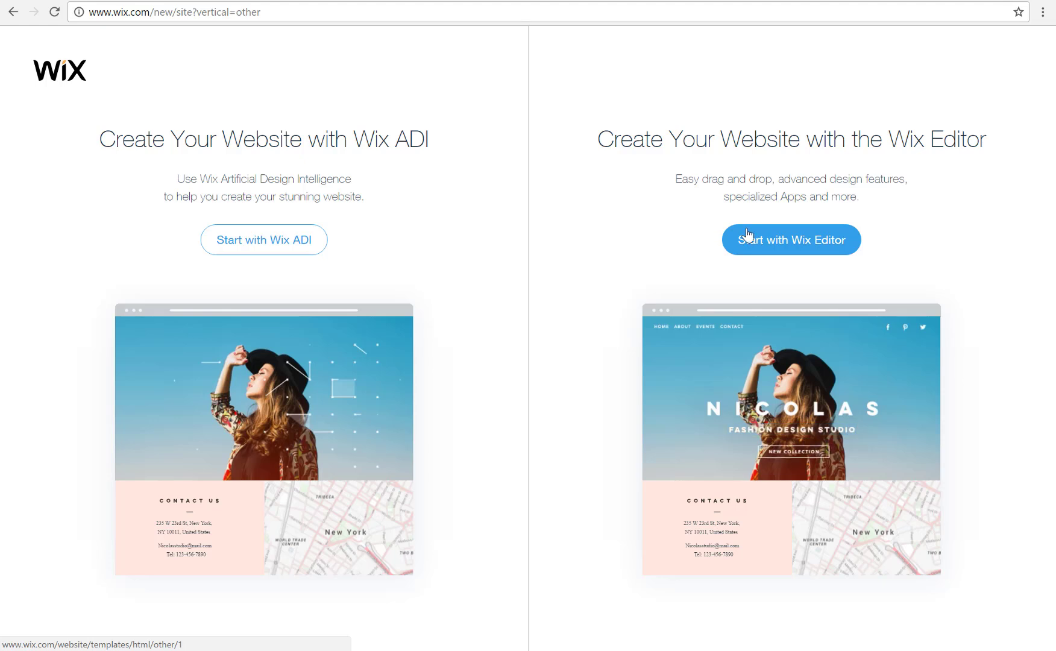
left_click(785, 241)
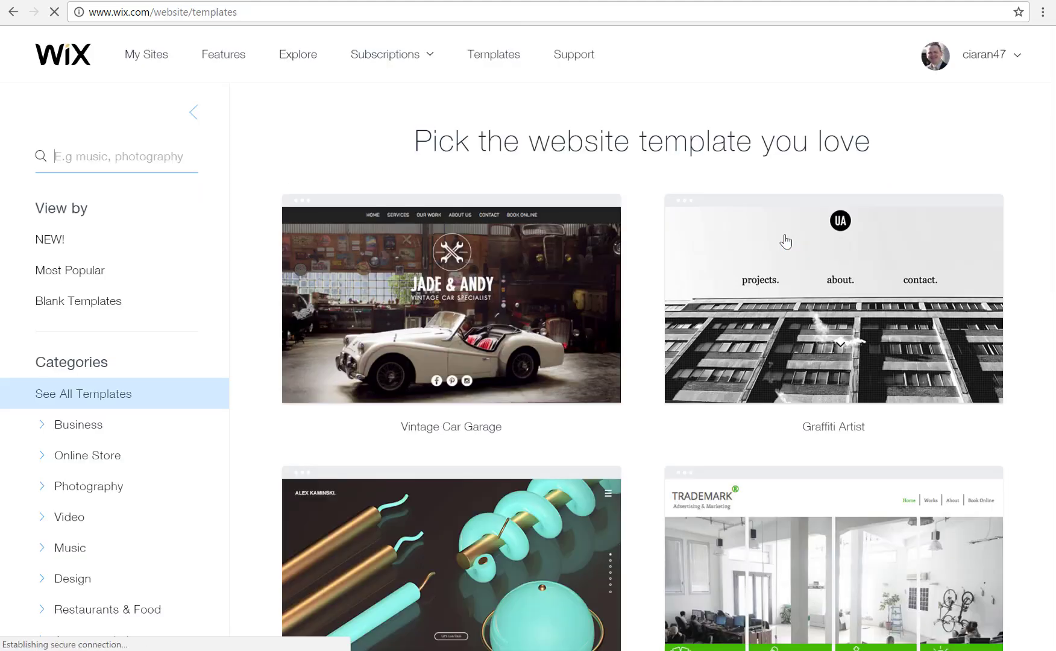
scroll(657, 218, "down", 4)
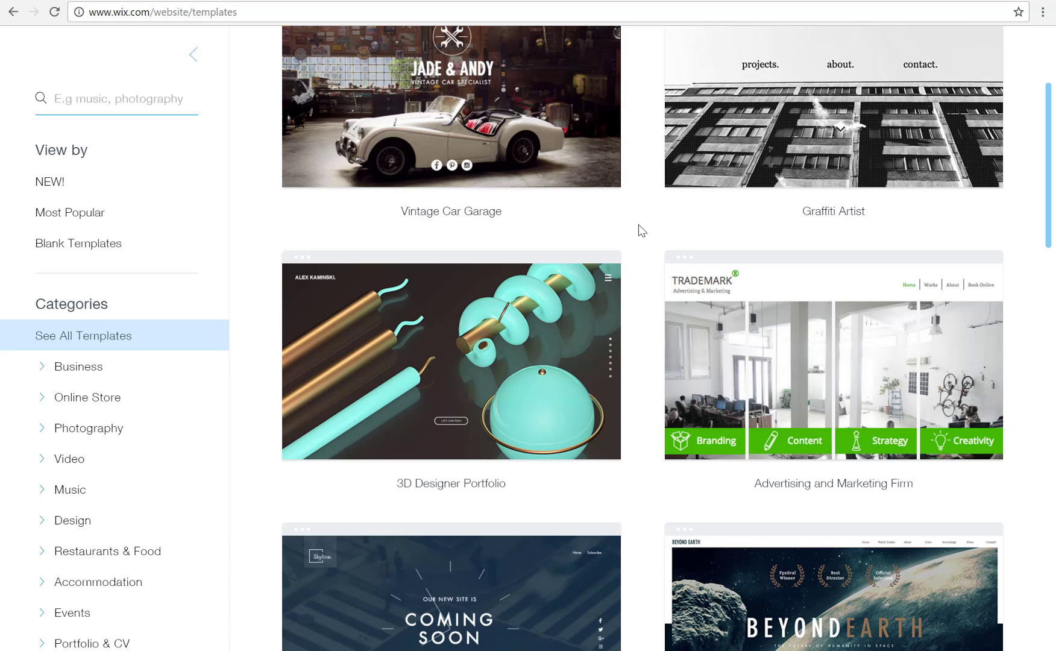
scroll(639, 224, "up", 3)
scroll(639, 225, "down", 3)
scroll(639, 225, "down", 20)
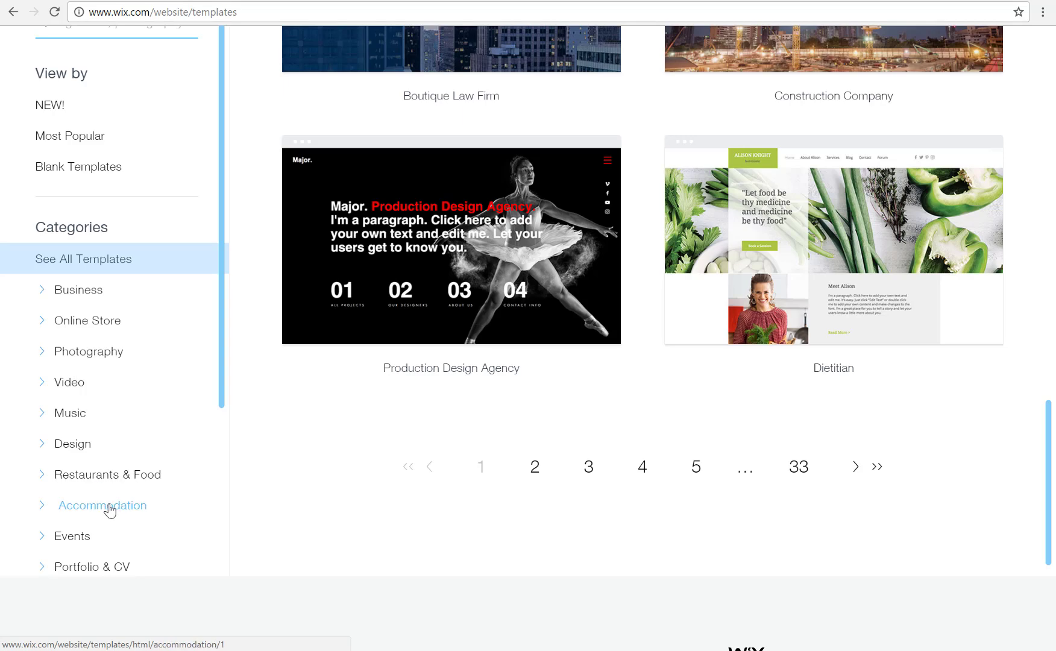
mouse_move(438, 305)
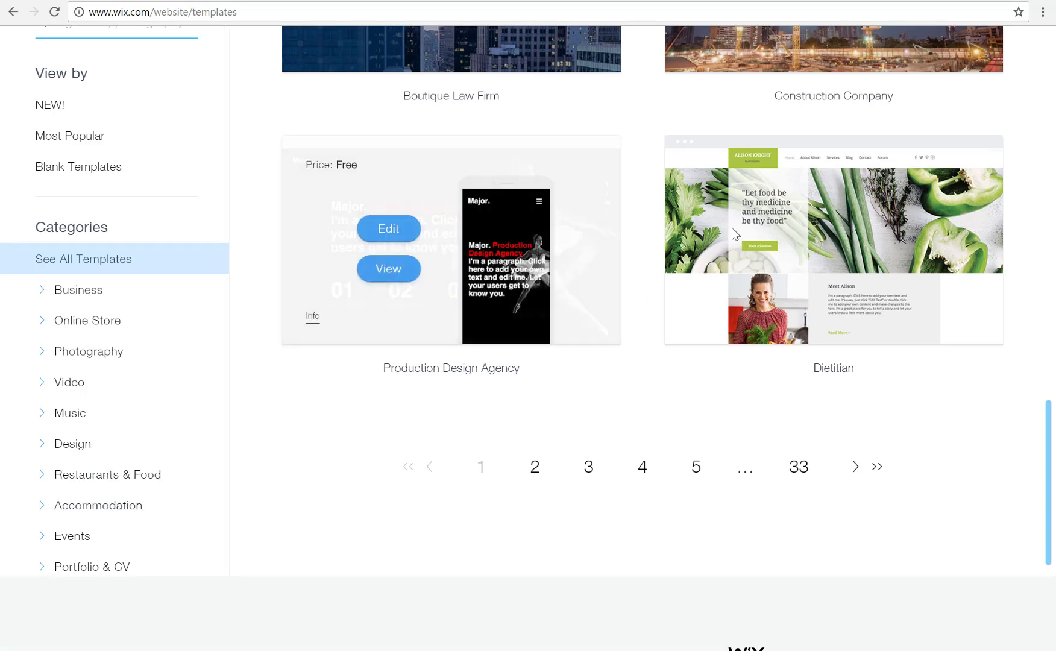
scroll(643, 177, "up", 10)
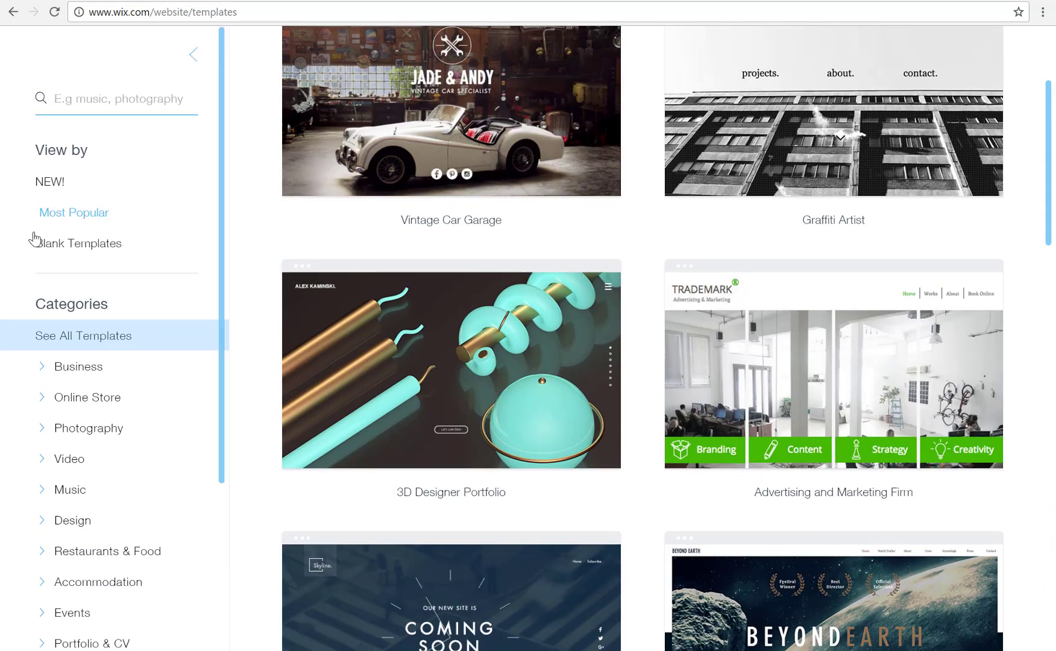
- Open the Start from Scratch layout from the blank templates for editing
left_click(70, 244)
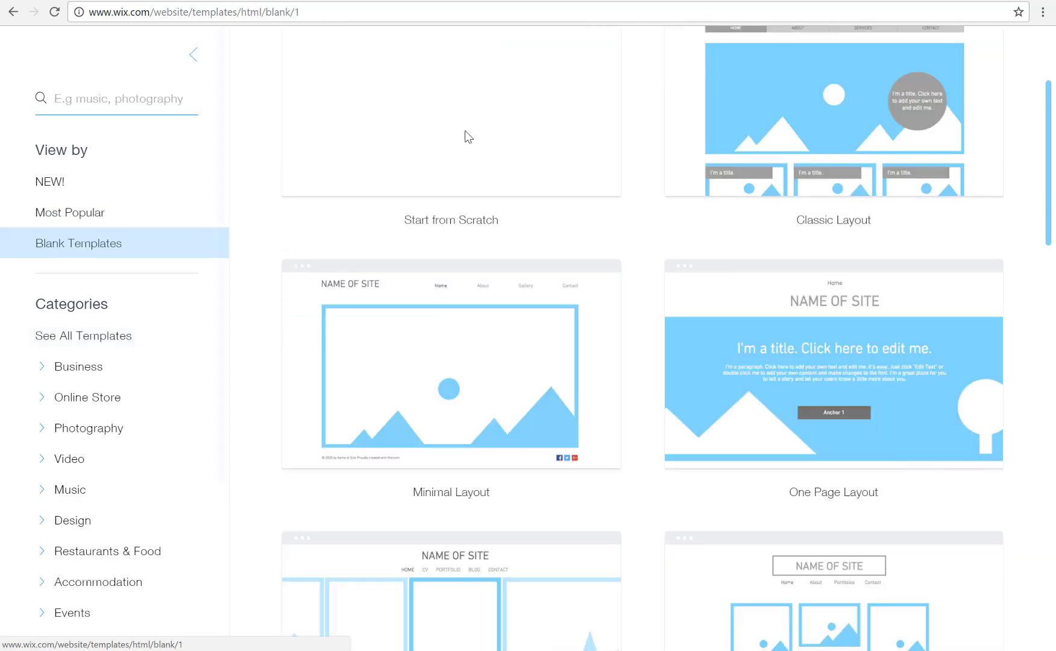
mouse_move(466, 106)
scroll(471, 109, "up", 1)
left_click(386, 160)
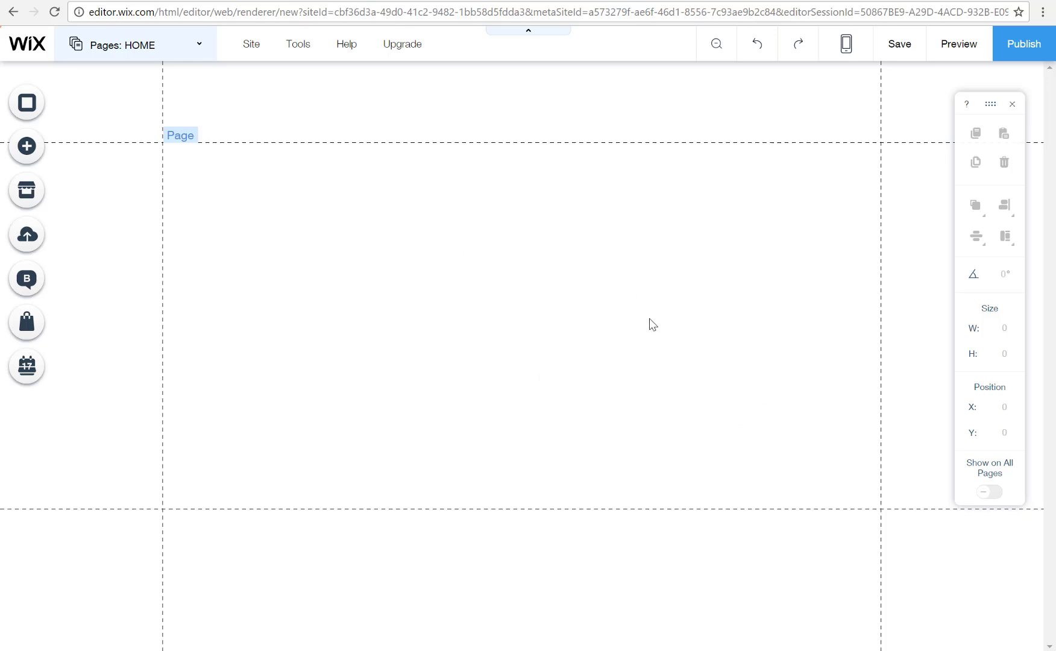
- Review the image elements that can be added to the page, and browse the Free Apps category of the Wix App Market
left_click(34, 156)
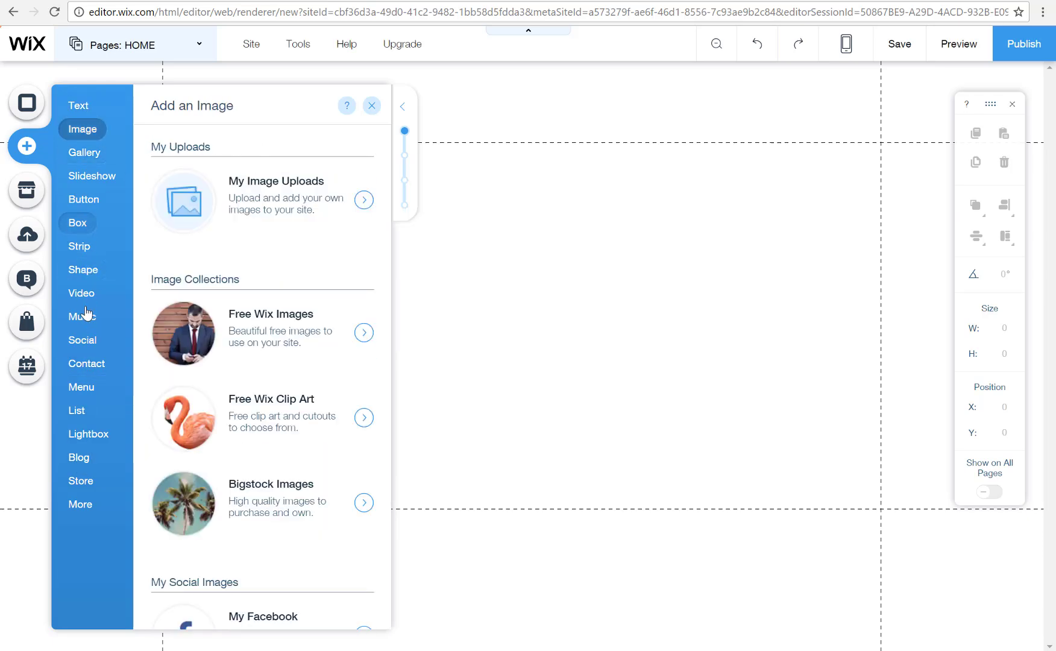
left_click(372, 112)
left_click(28, 193)
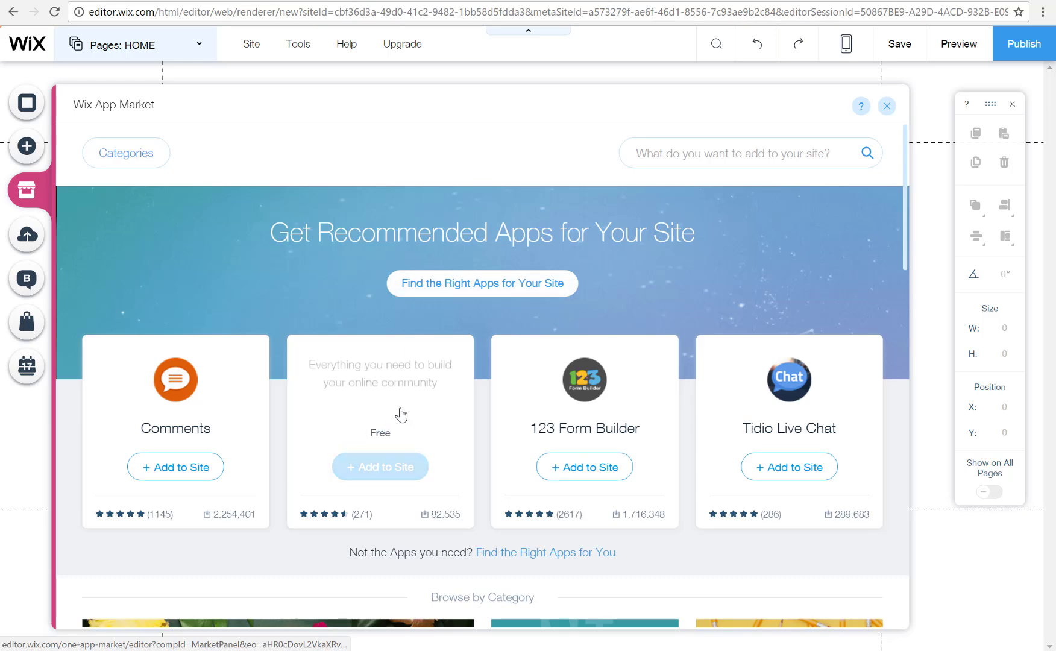
scroll(493, 485, "down", 8)
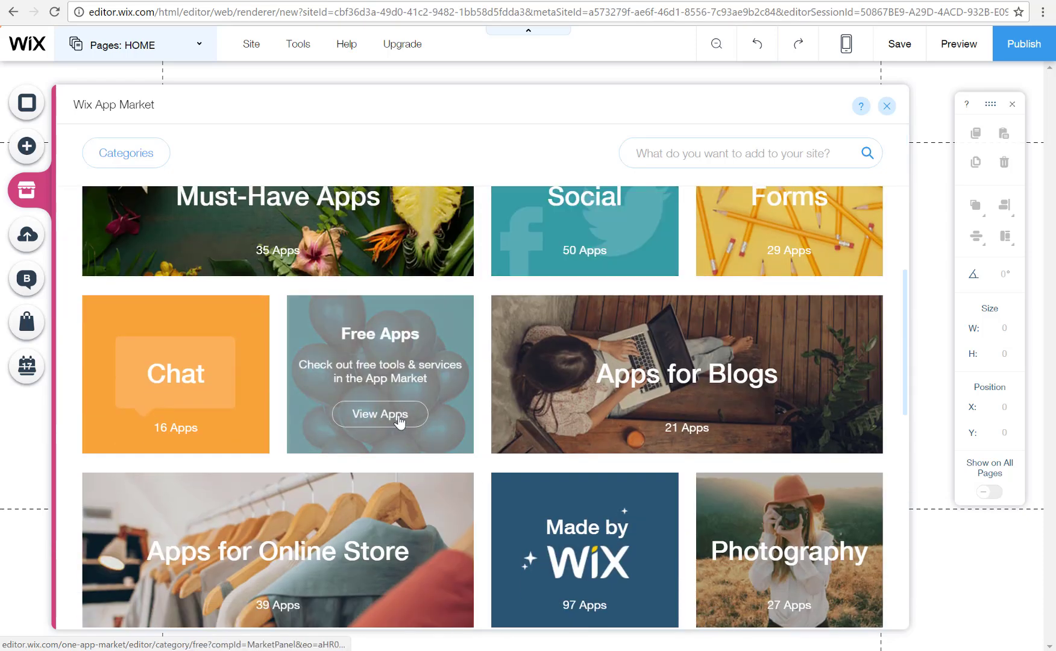
left_click(404, 418)
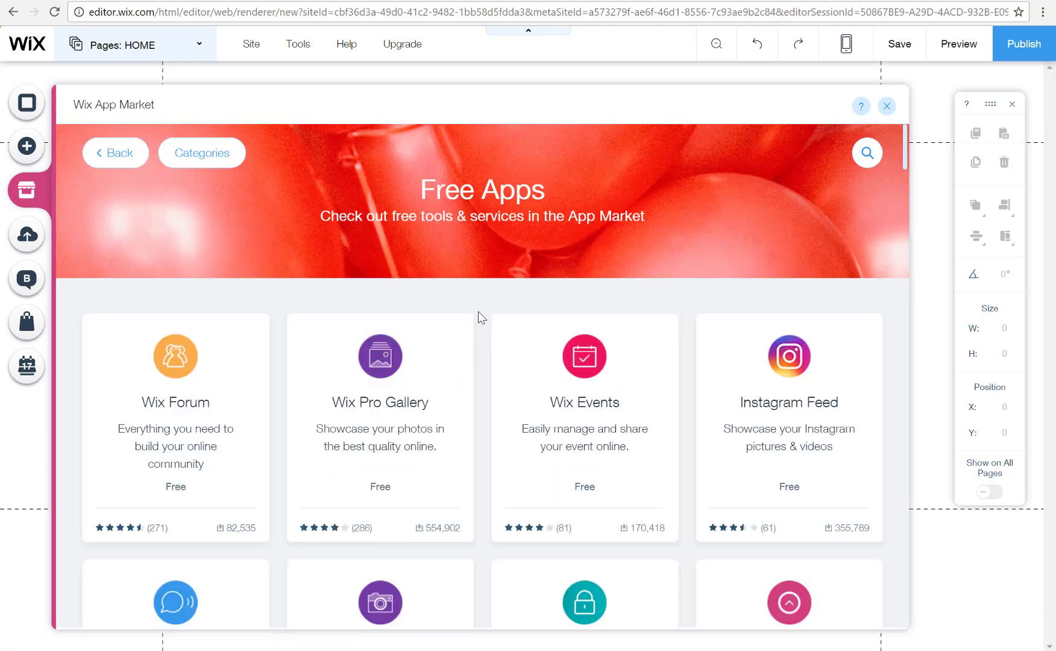
scroll(484, 313, "down", 8)
left_click(886, 106)
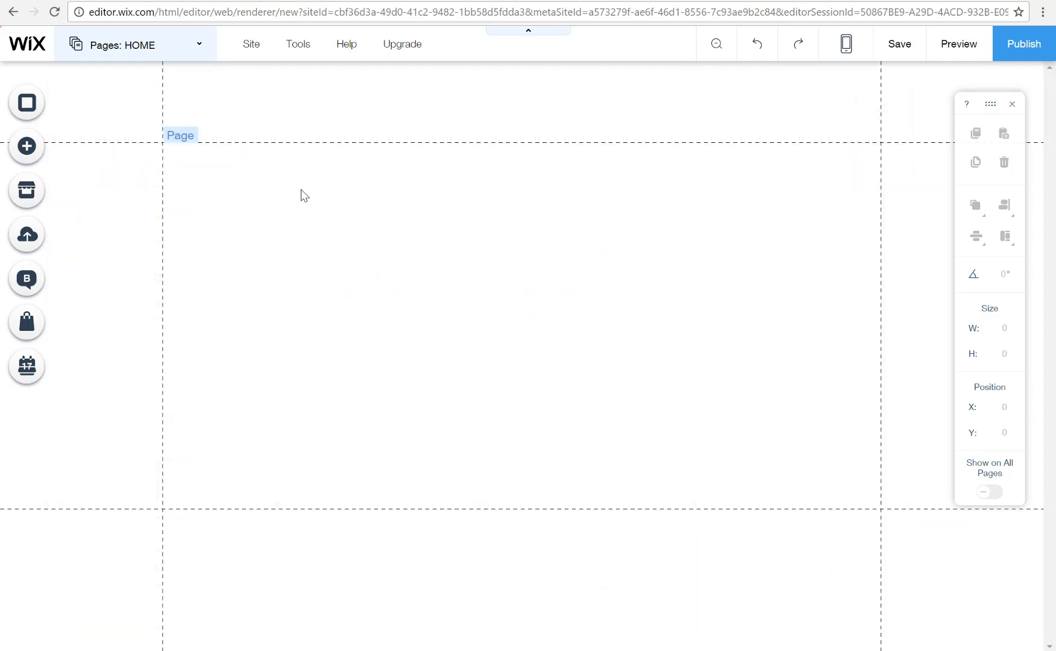
- Look through the uploaded images in the media library without adding any to the page
left_click(25, 241)
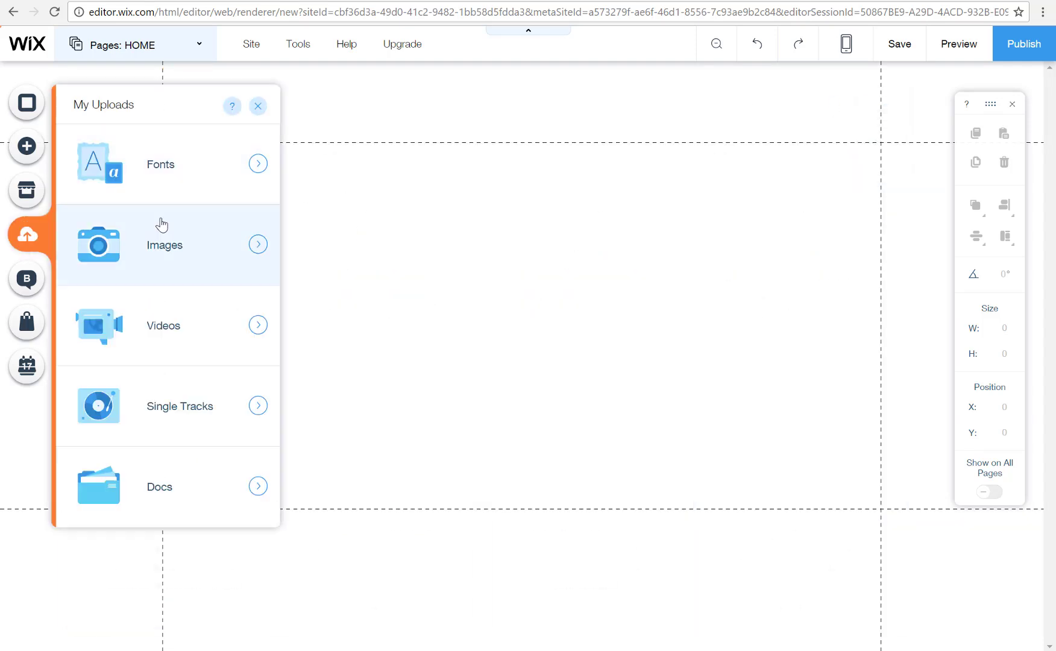
left_click(259, 251)
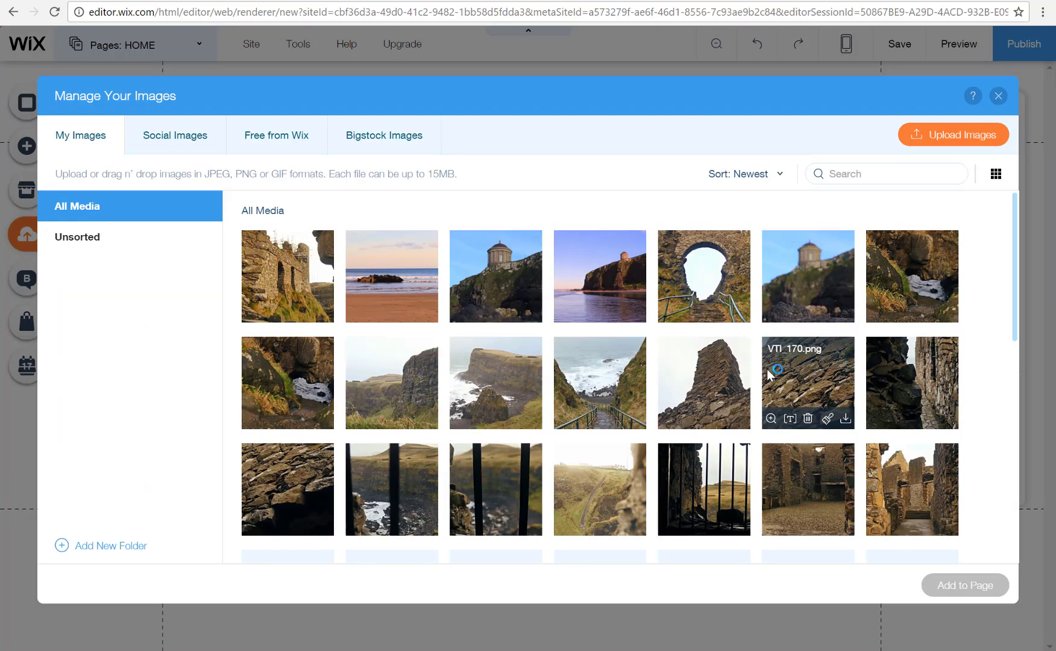
scroll(835, 326, "down", 3)
scroll(836, 326, "down", 5)
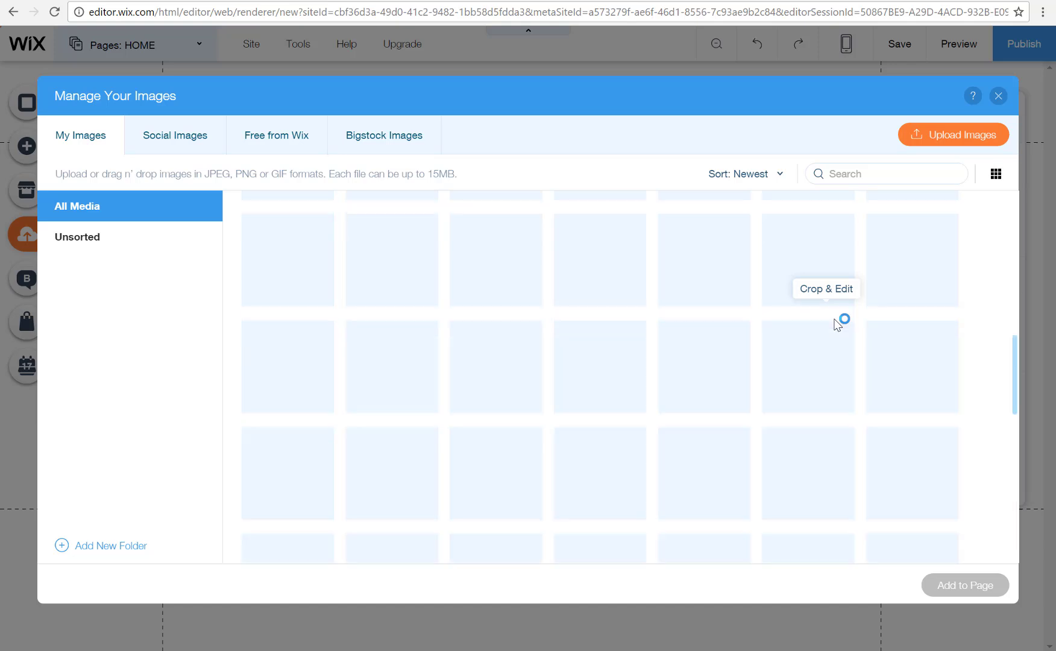
left_click(1005, 105)
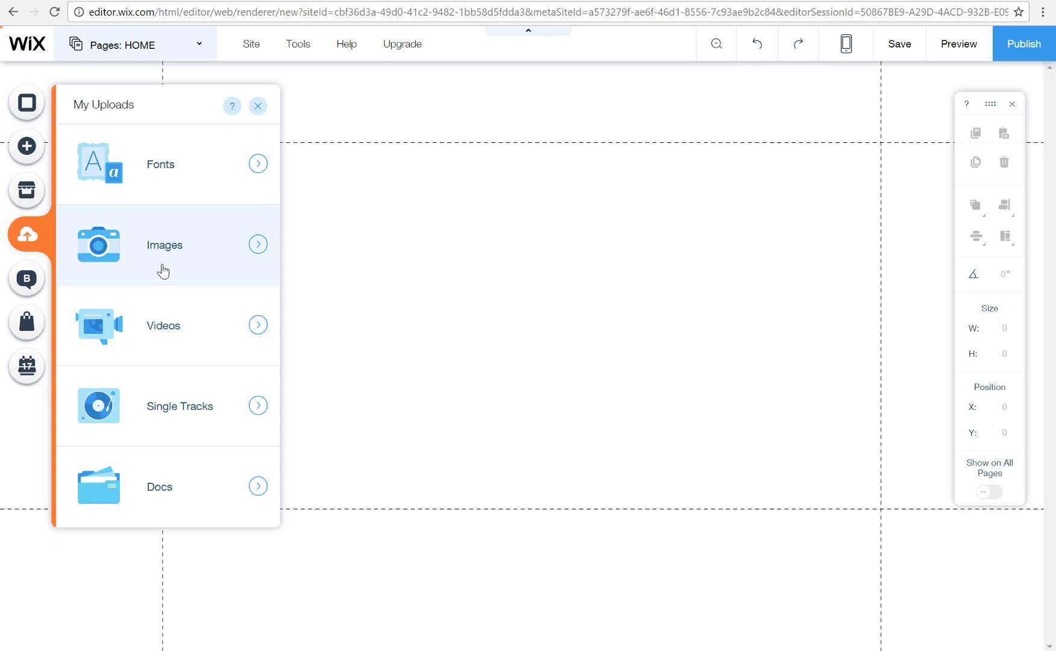
left_click(258, 108)
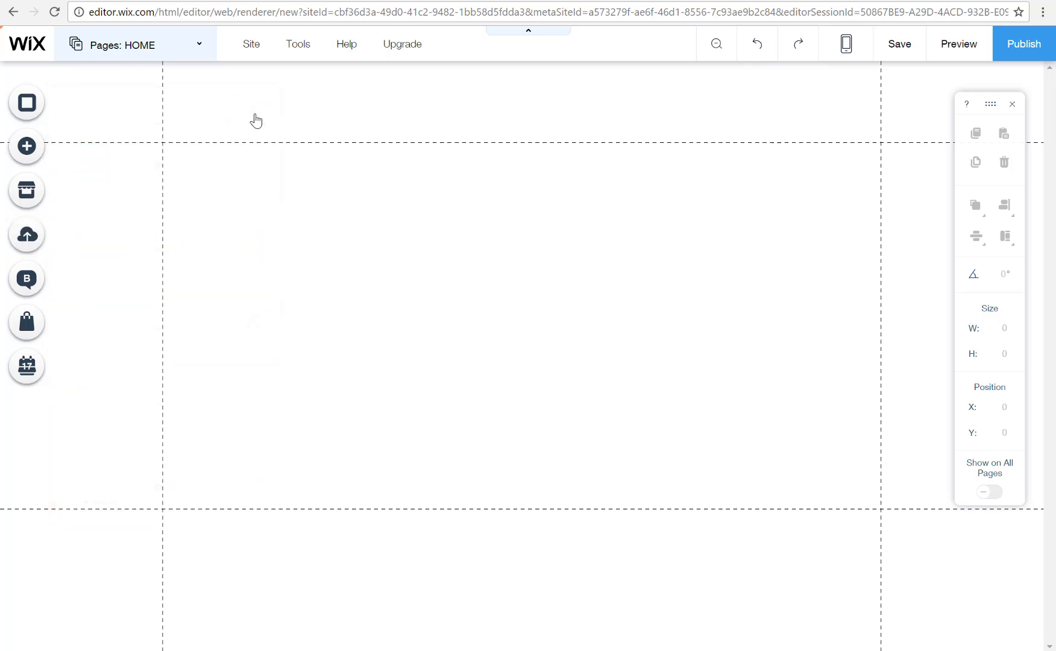
- Review the introductions to the blog, online store and bookings features without adding them to the site
left_click(26, 281)
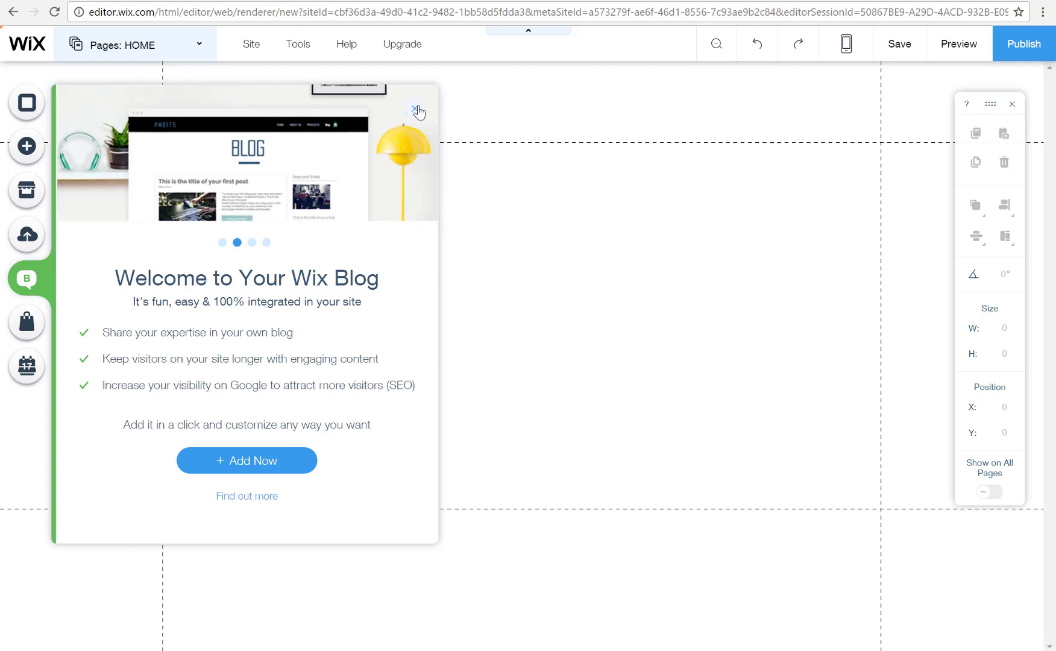
left_click(26, 329)
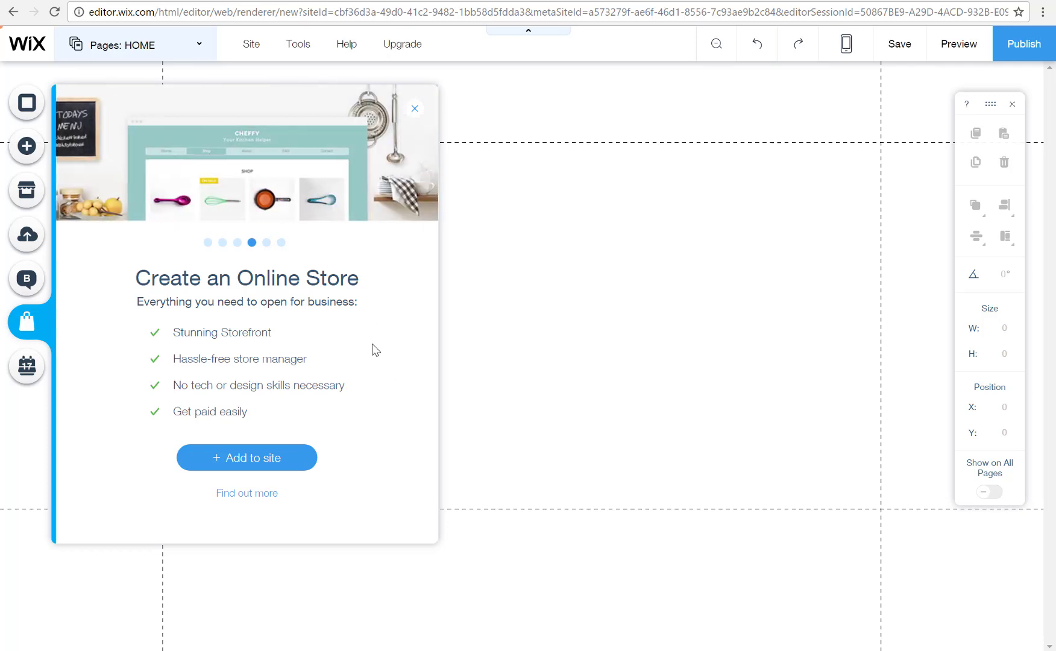
left_click(414, 109)
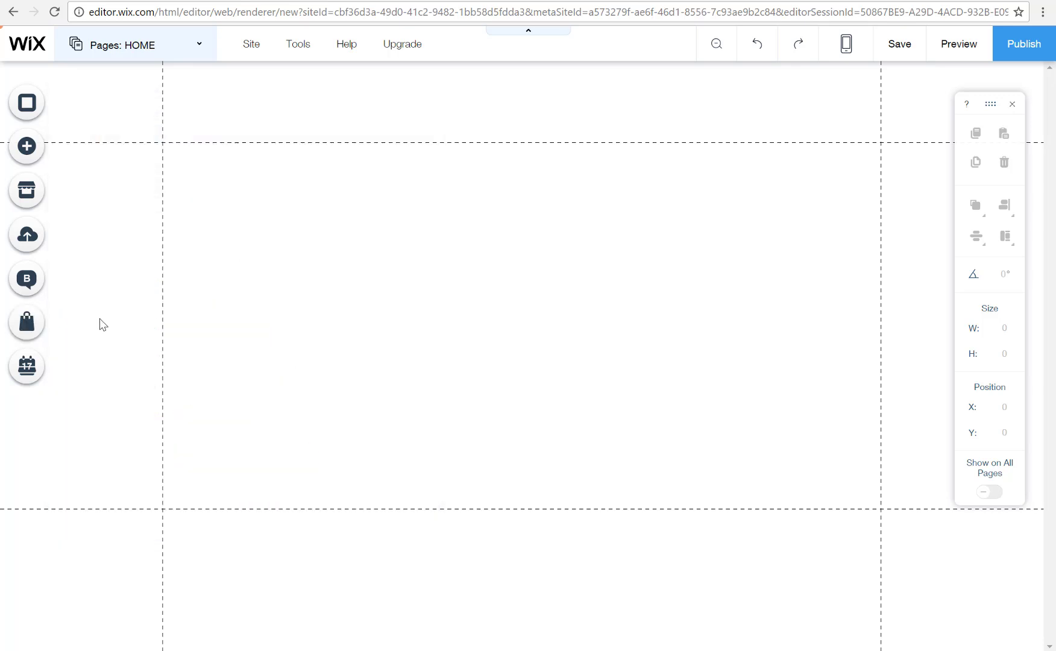
left_click(27, 369)
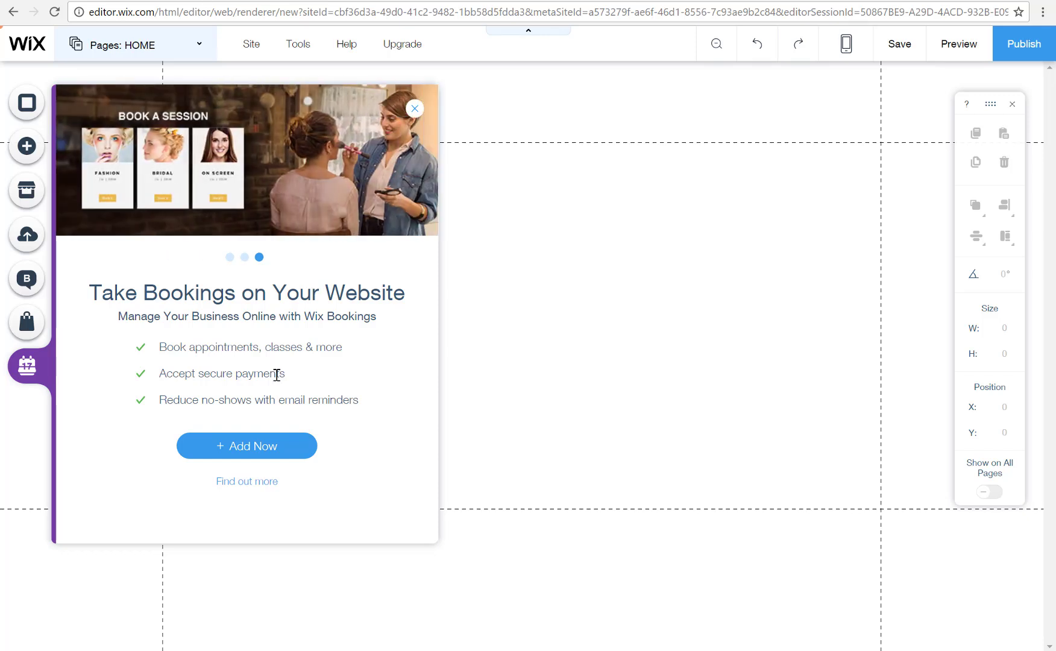
left_click(415, 108)
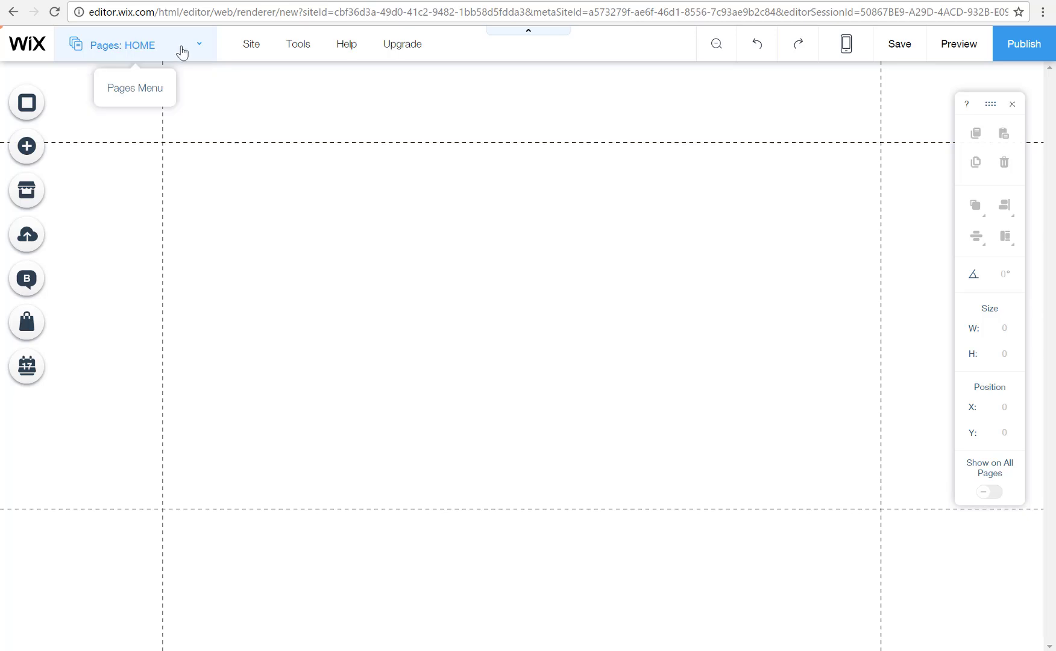
- Delete the CONTACT US and TOURS pages from the site
left_click(181, 46)
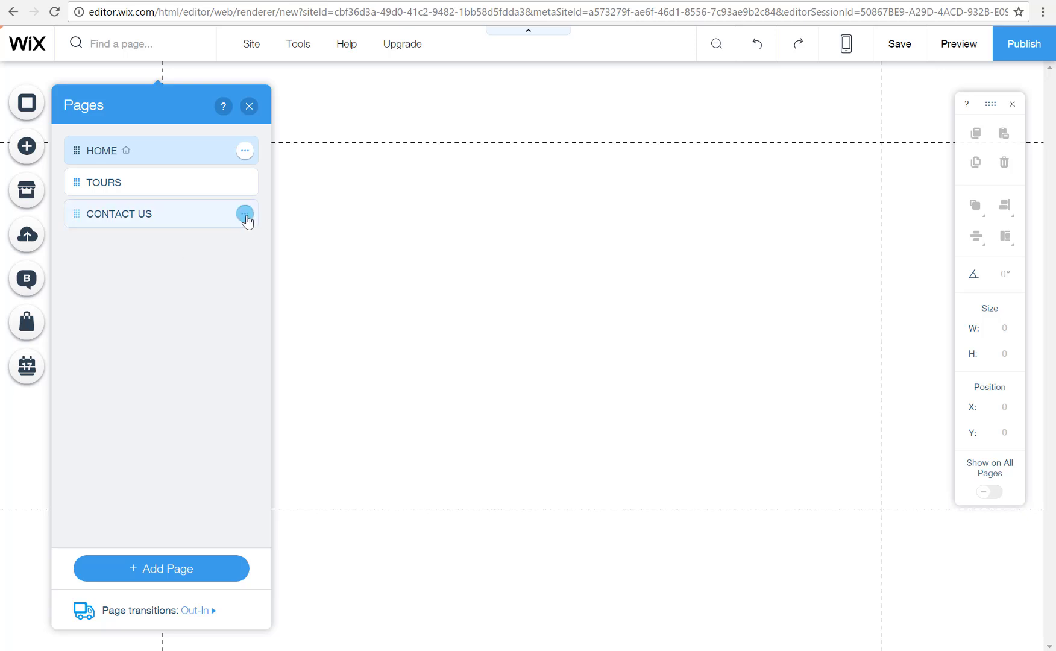
left_click(246, 215)
left_click(309, 423)
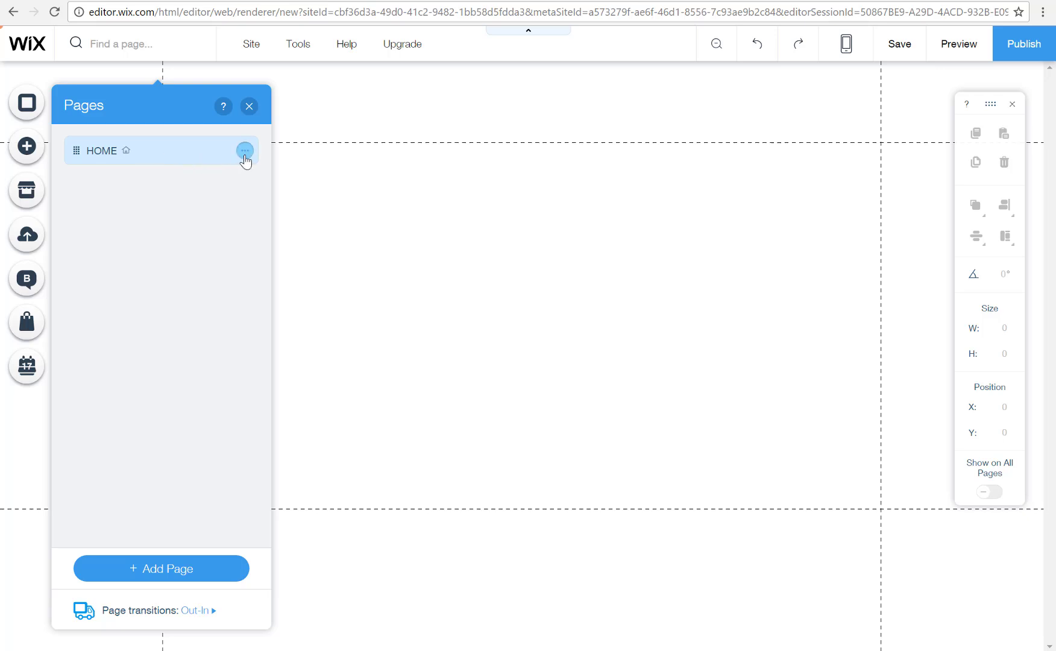
- Examine the HOME page's settings, including its page info, layouts, permissions and SEO options
left_click(244, 152)
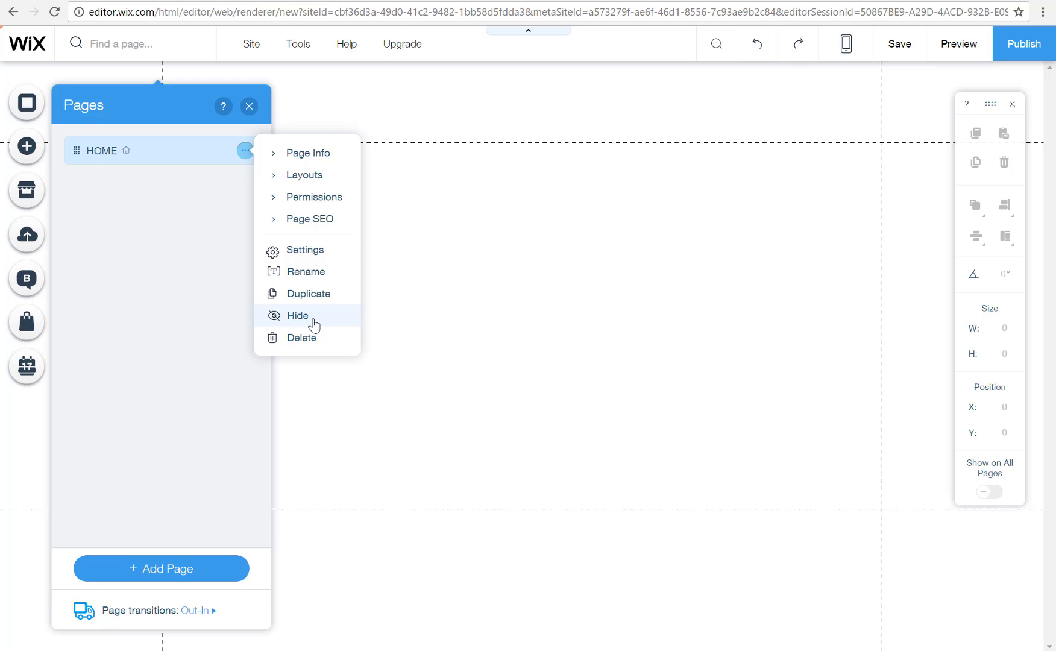
left_click(314, 256)
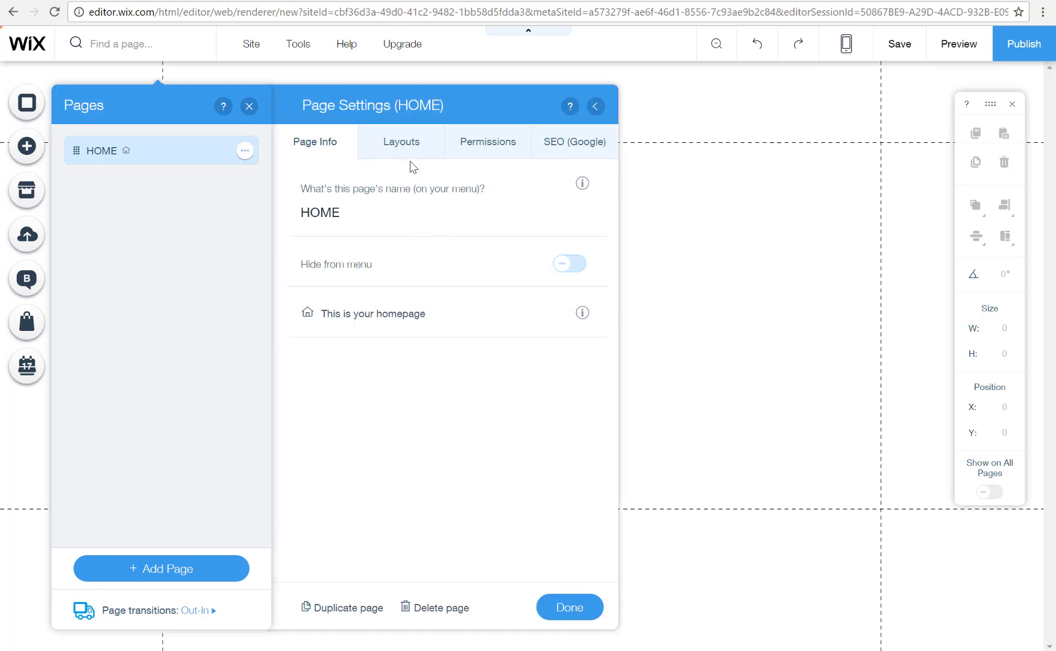
left_click(597, 107)
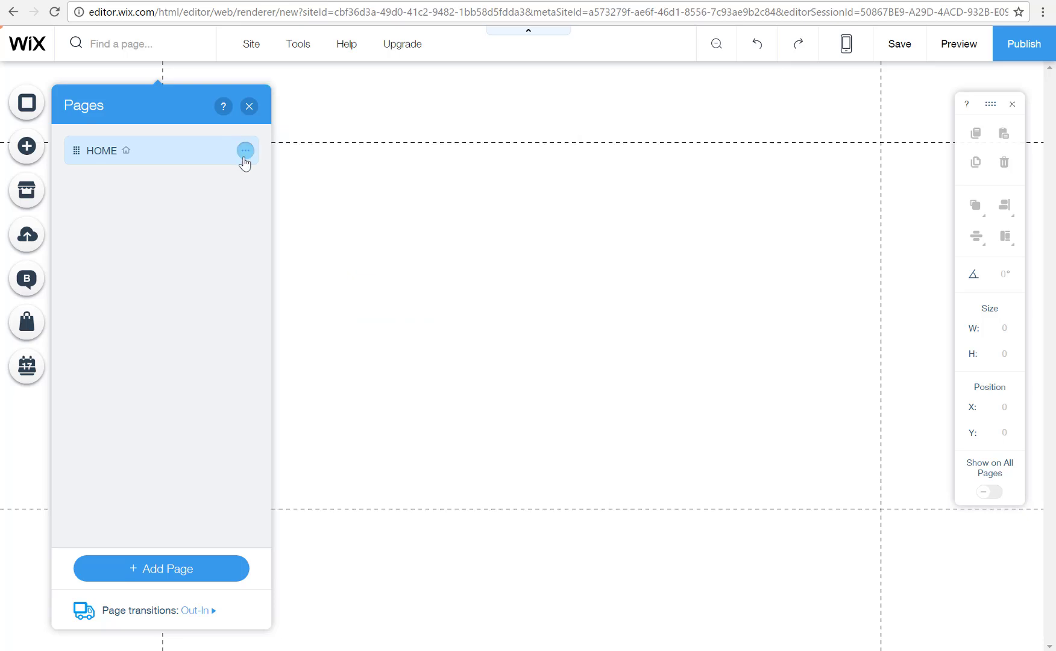
left_click(244, 150)
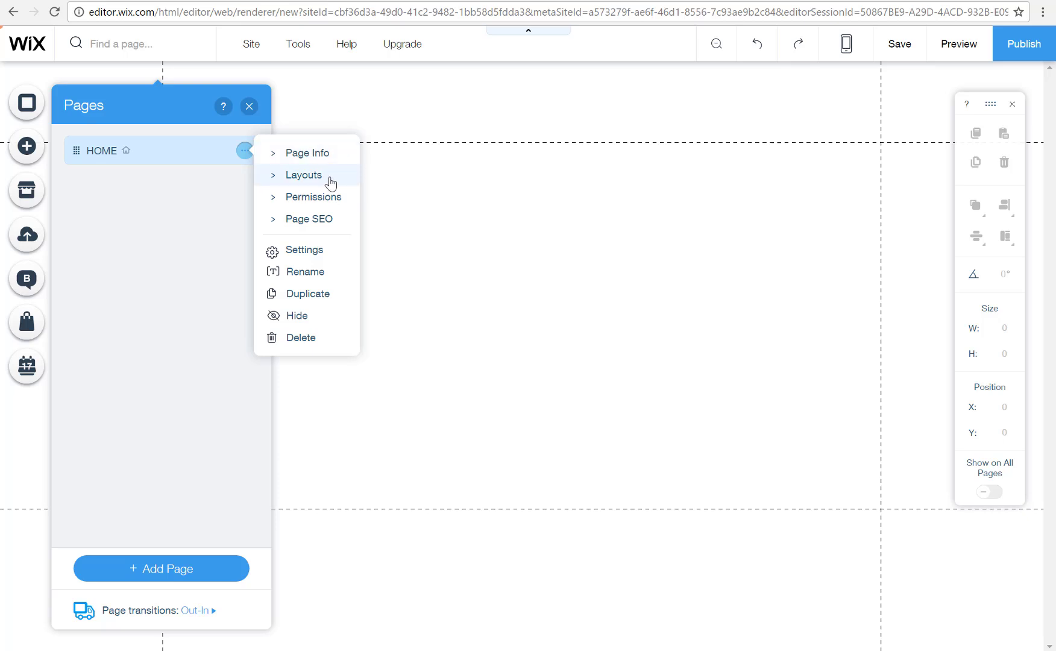
left_click(305, 251)
left_click(386, 155)
left_click(472, 153)
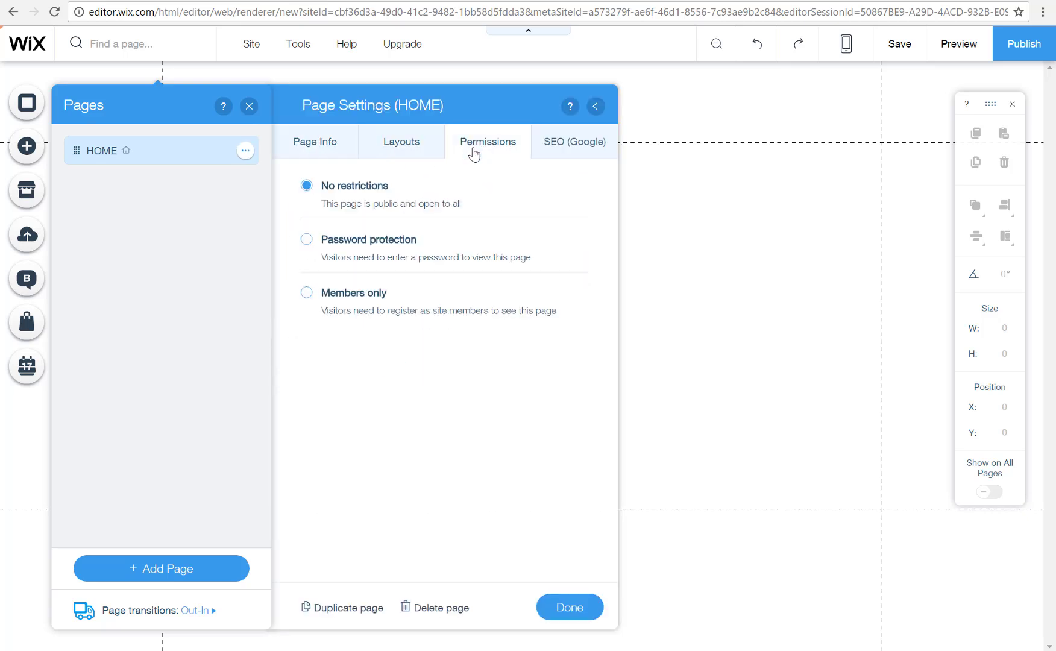
left_click(569, 155)
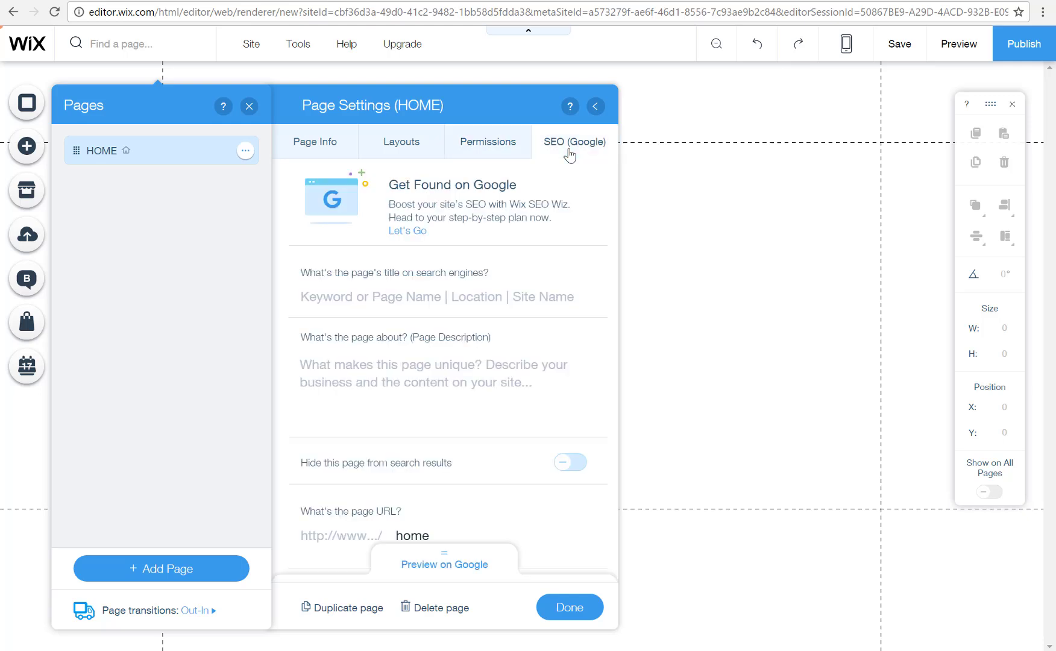
left_click(595, 106)
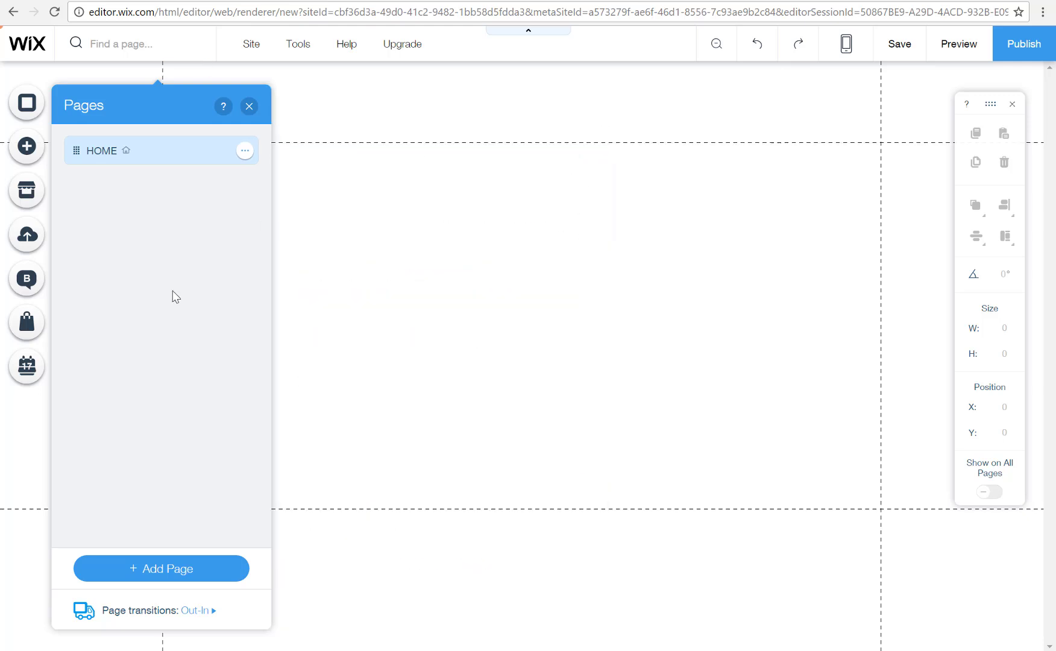
- Add a new page named TOURS to the site
left_click(183, 577)
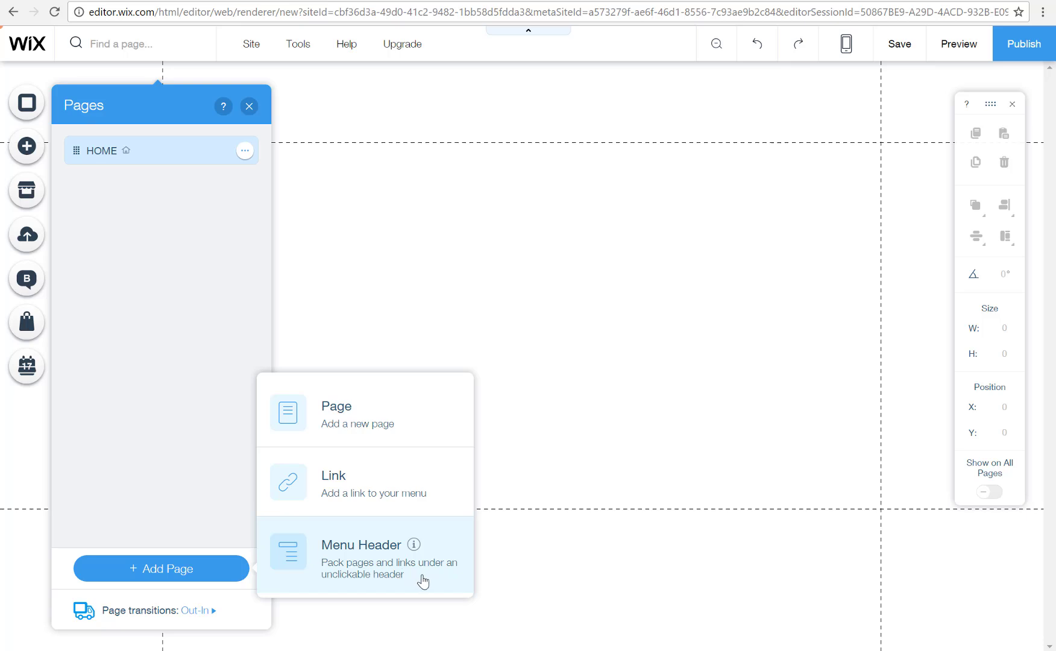
left_click(375, 420)
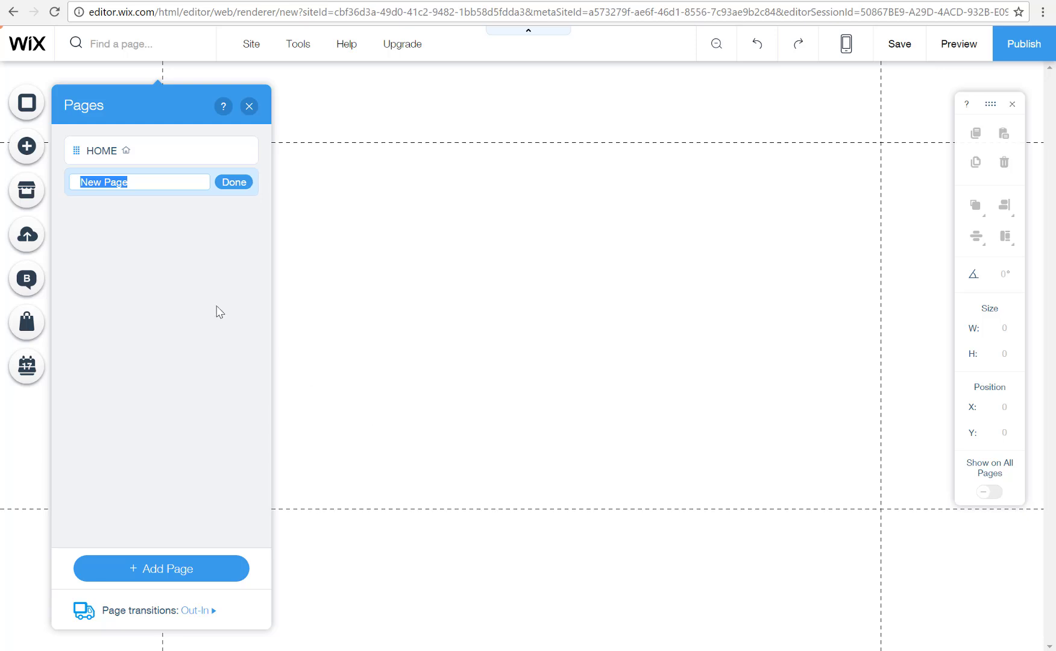
type("TOURS")
left_click(238, 188)
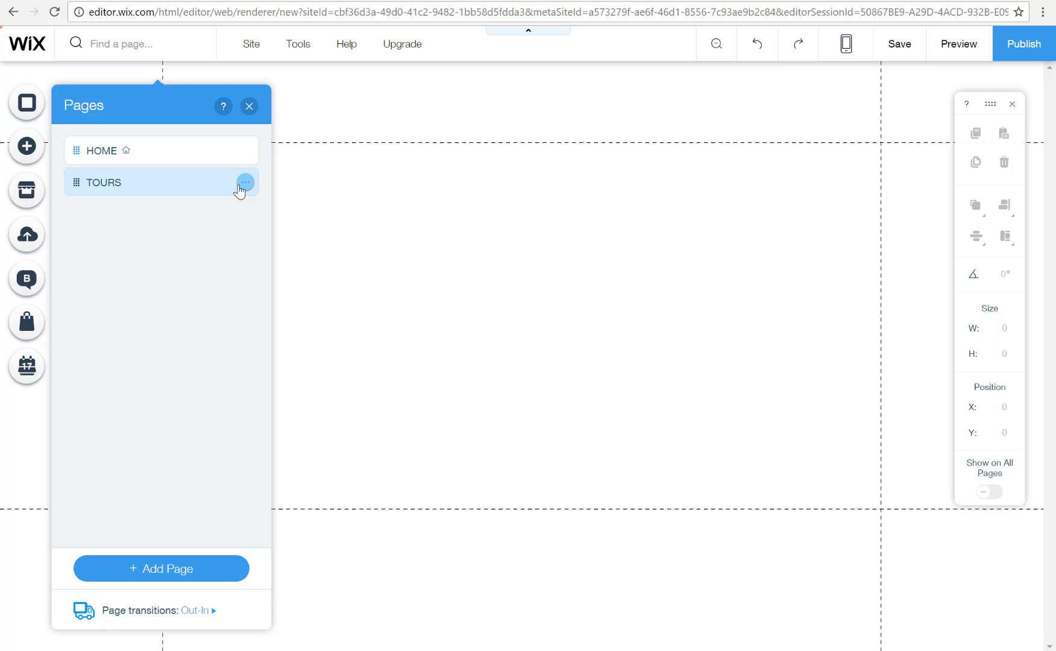
- Add a new page named CONTACT US and place it below TOURS in the page order
left_click(186, 579)
left_click(378, 411)
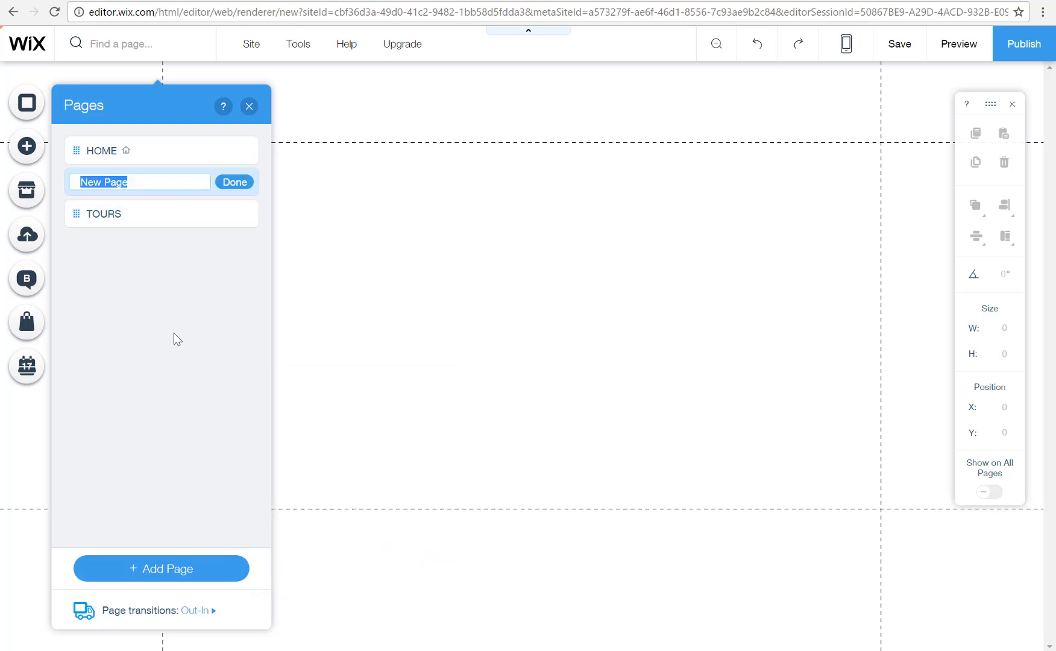
type("CONTACRT")
key("BackSpace")
key("BackSpace")
type("T US")
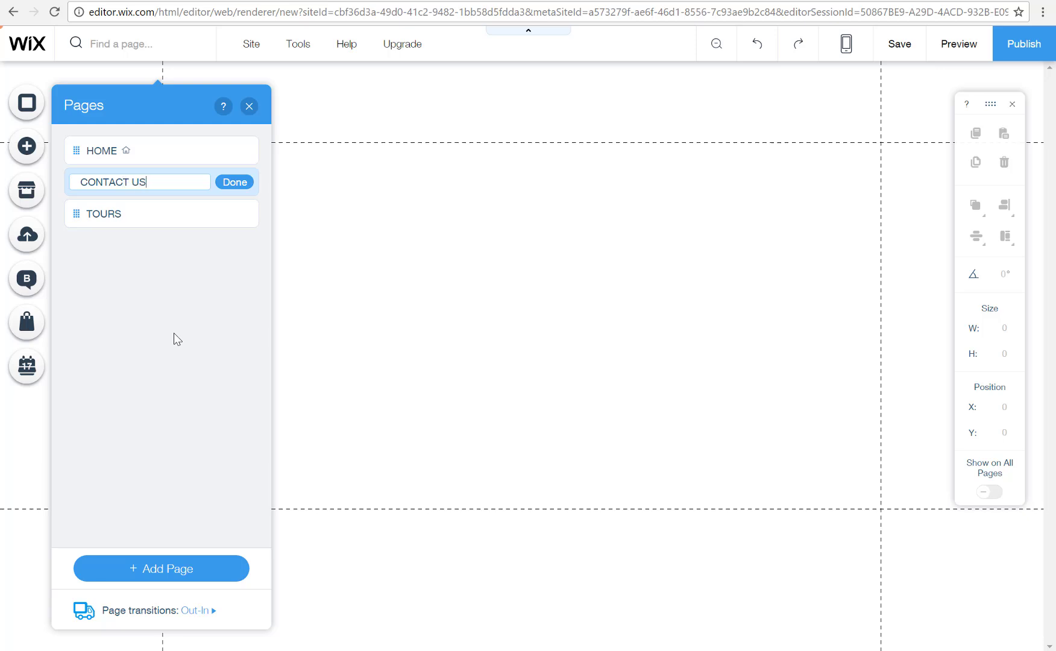
left_click(238, 184)
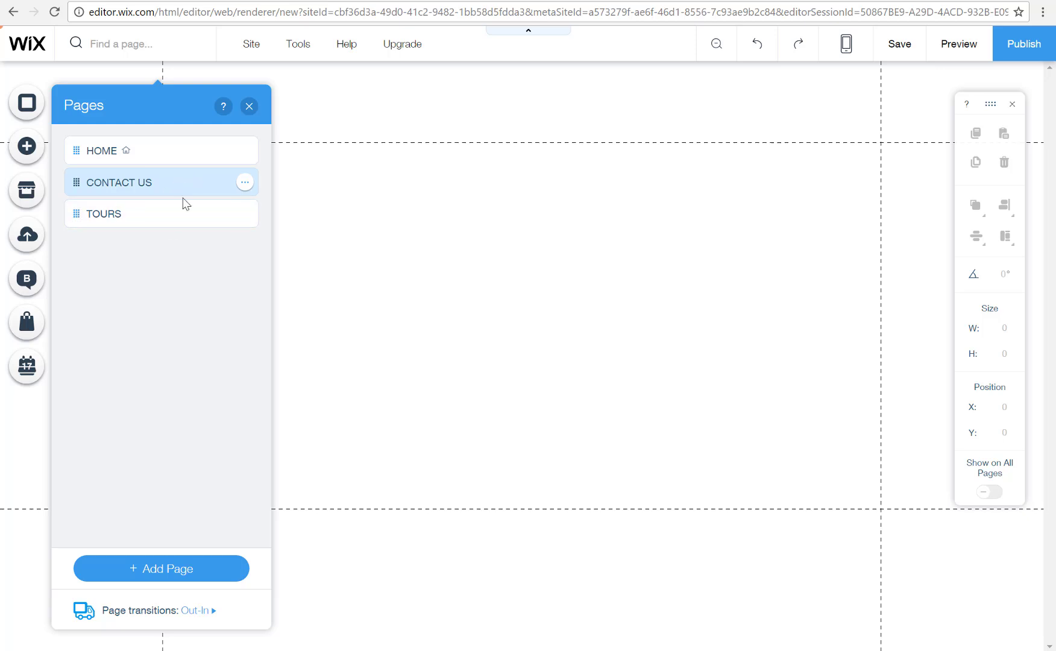
left_click_drag(175, 184, 174, 231)
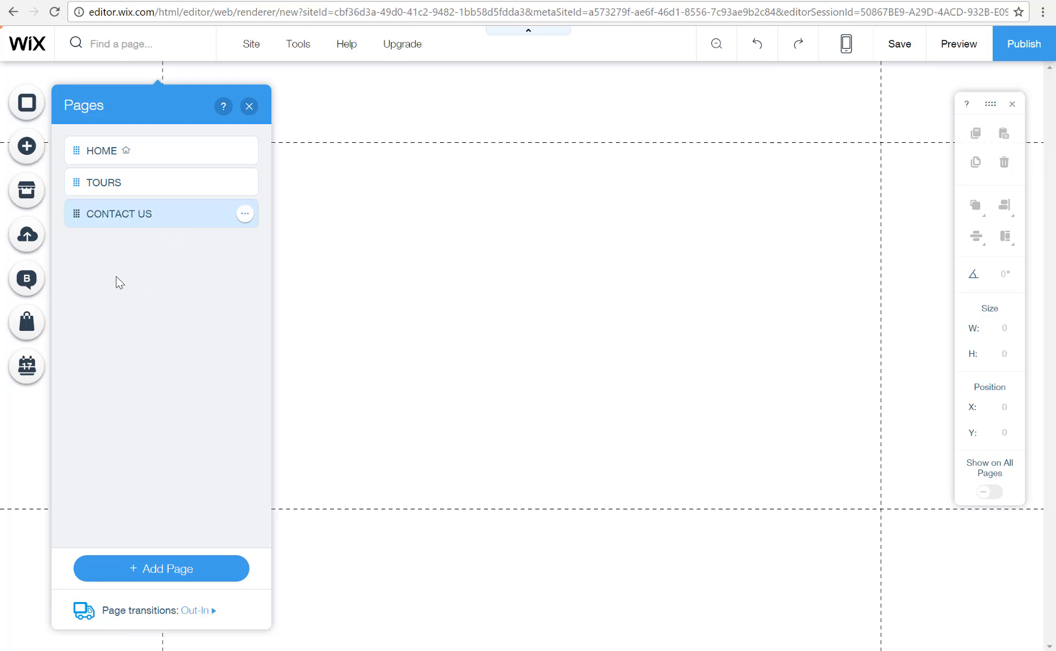
left_click(248, 107)
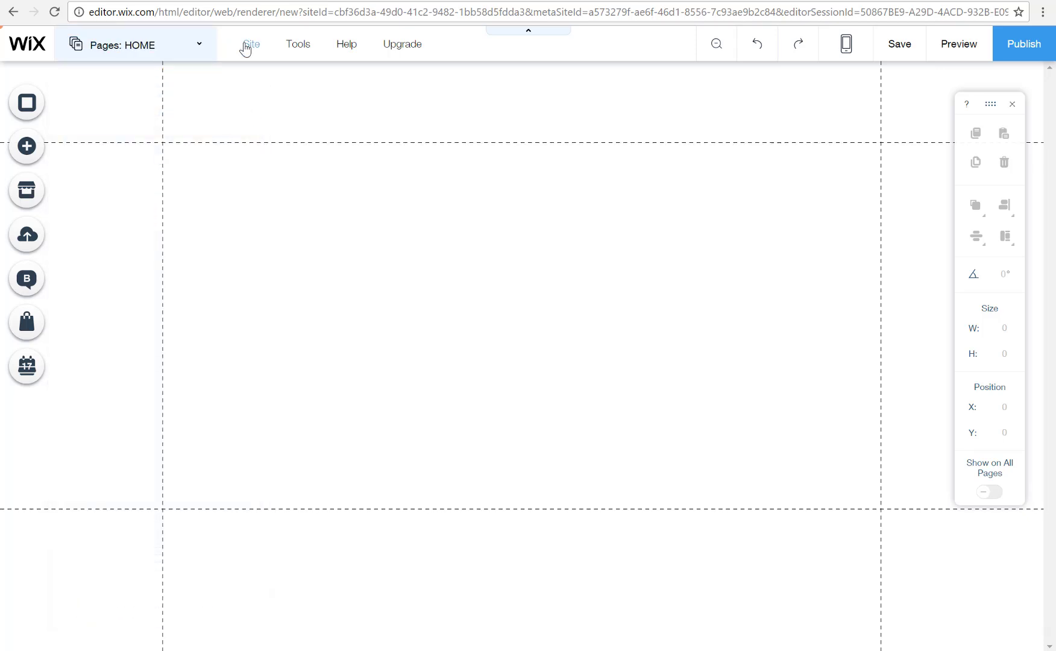
- Toggle the editor's Toolbar off and back on, and reposition it slightly lower on the canvas
mouse_move(256, 49)
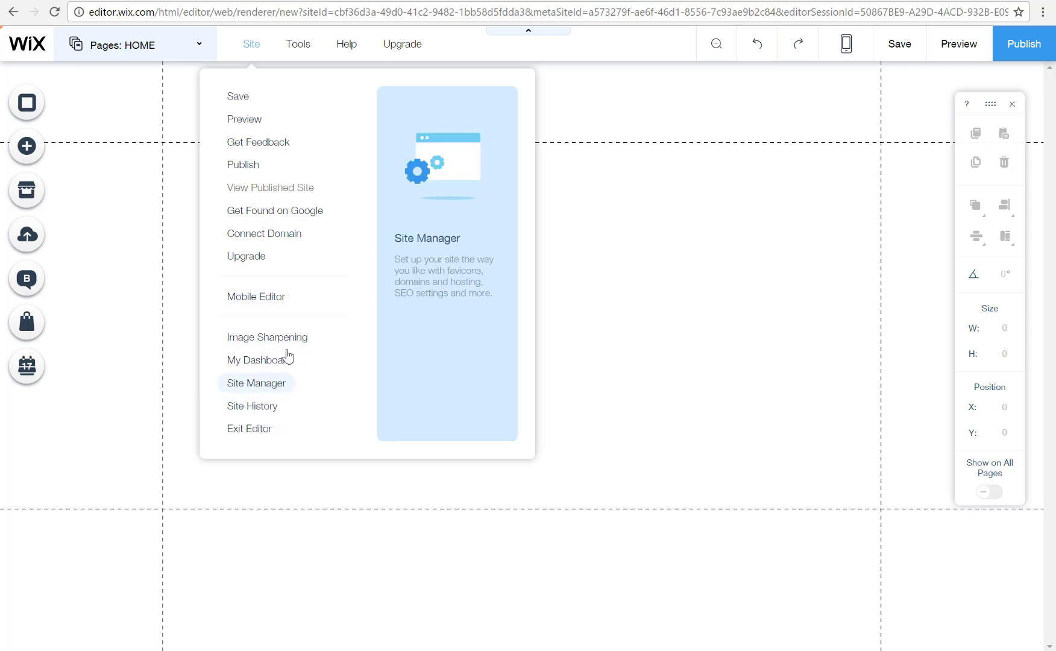
mouse_move(316, 46)
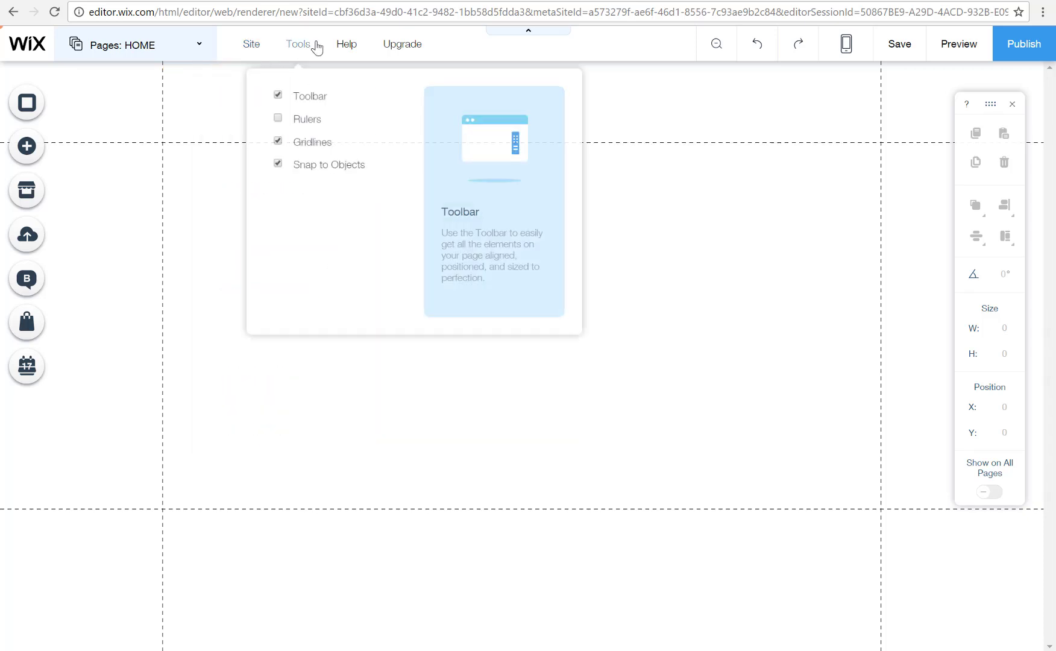
left_click(284, 99)
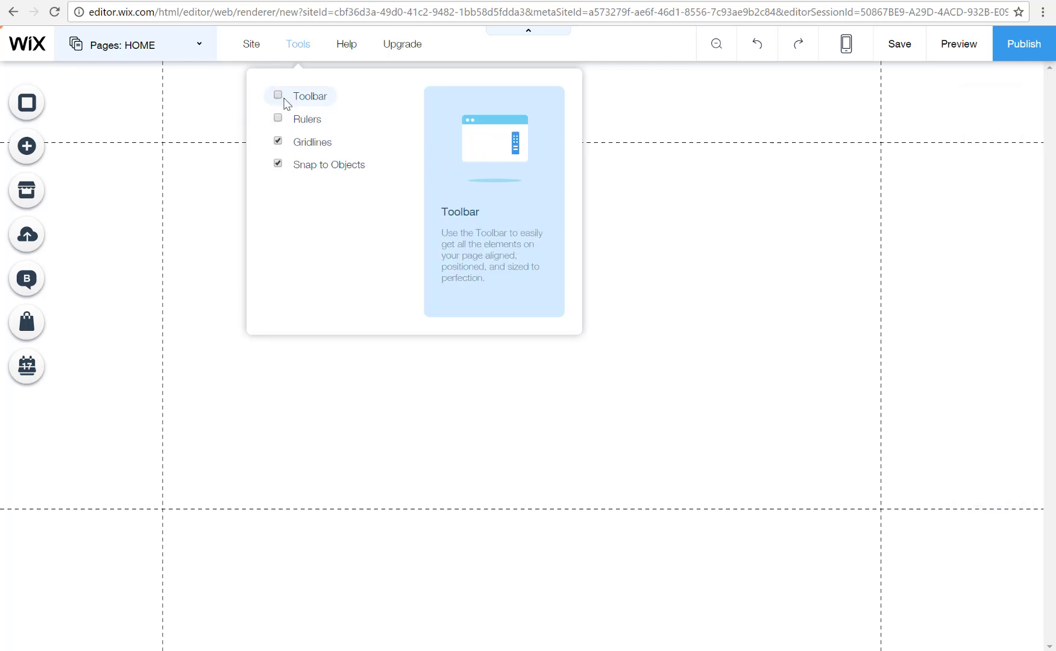
left_click(285, 103)
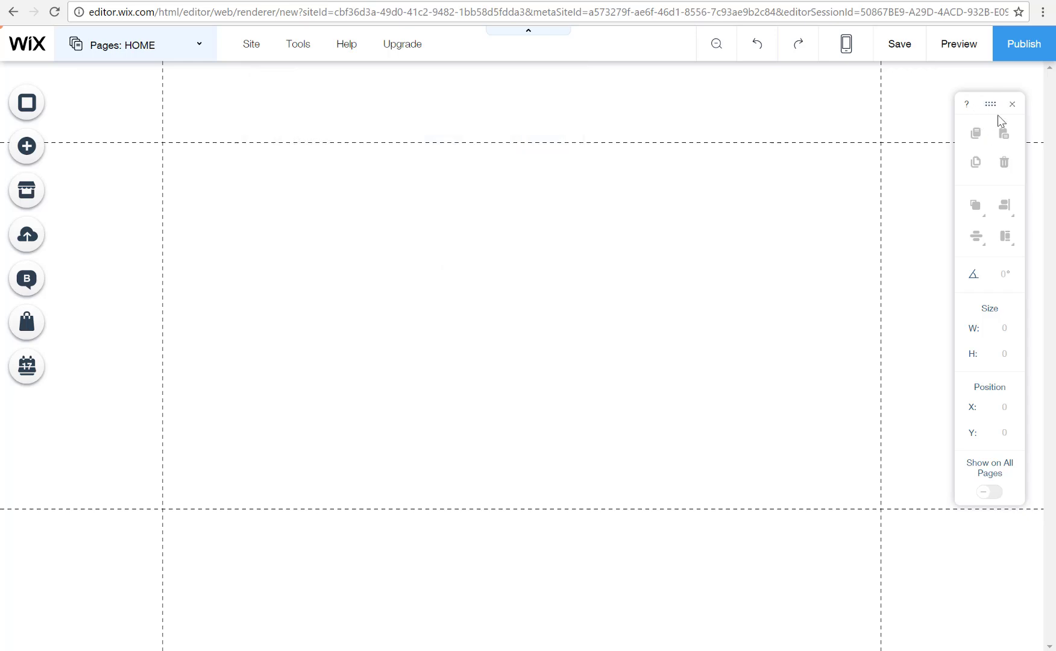
mouse_move(990, 103)
left_mouse_down()
mouse_move(785, 149)
mouse_move(1022, 127)
mouse_move(983, 120)
left_mouse_up()
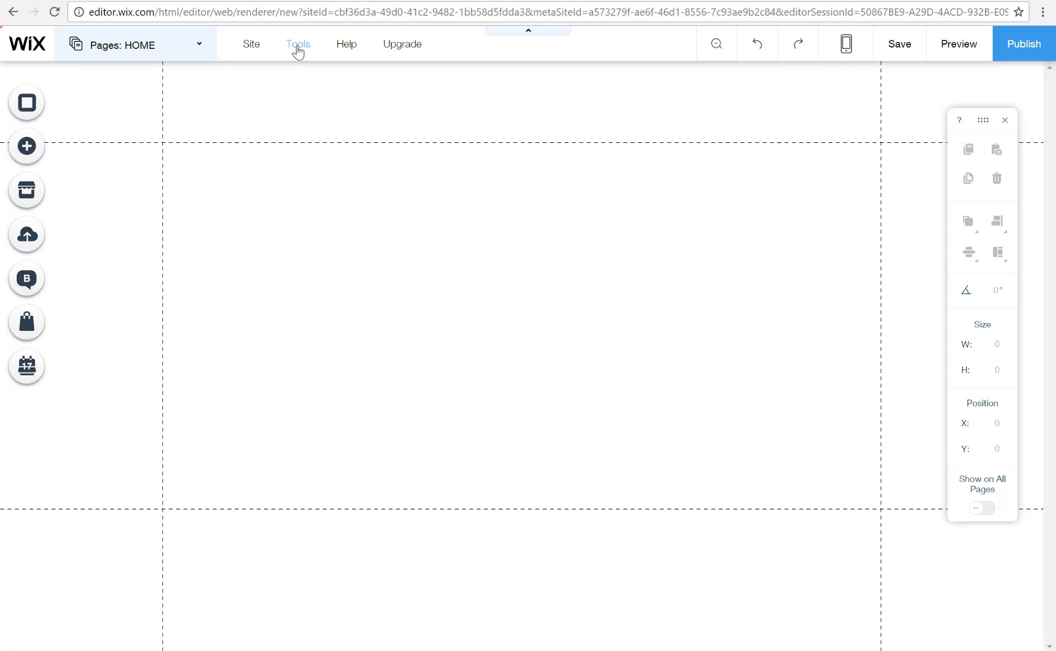
- Try the Rulers by showing and hiding them, and toggle the Gridlines
mouse_move(295, 48)
left_click(279, 120)
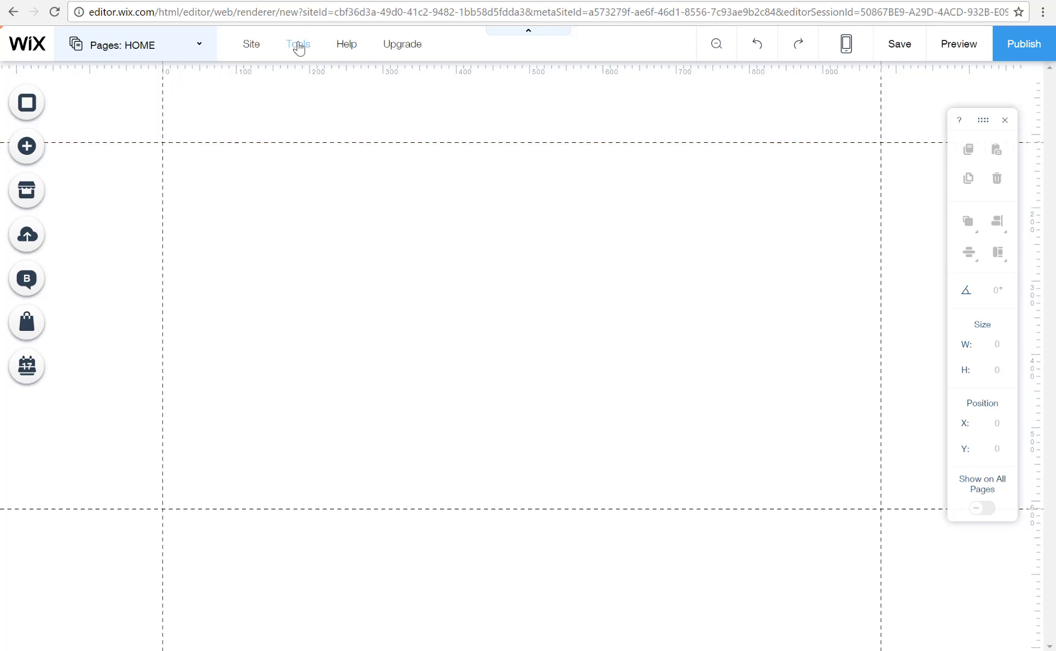
mouse_move(297, 45)
left_click(283, 122)
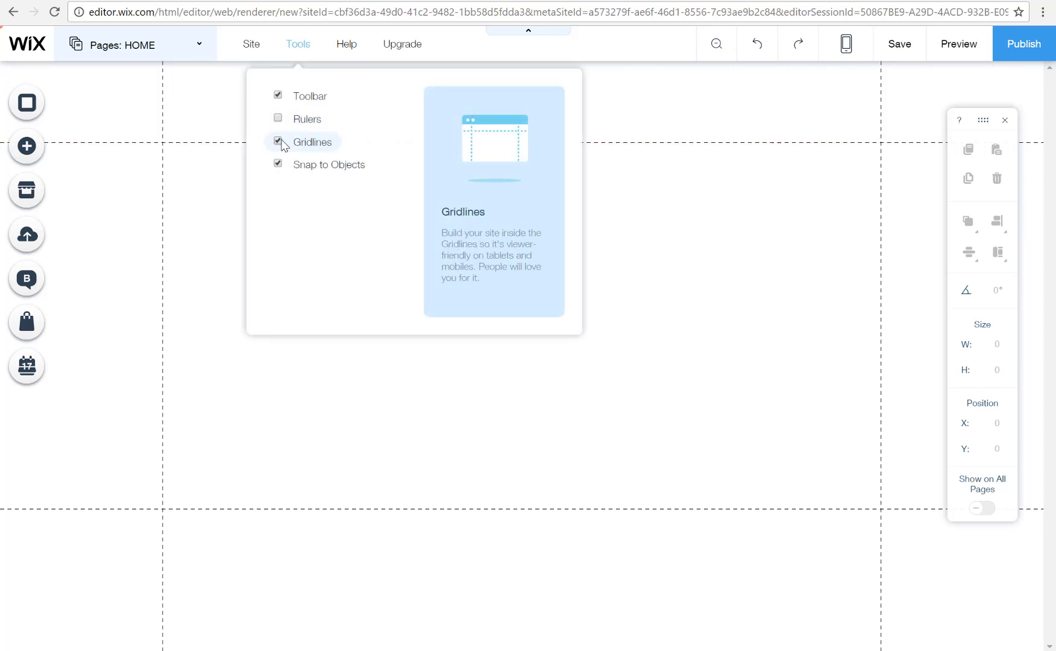
left_click(287, 146)
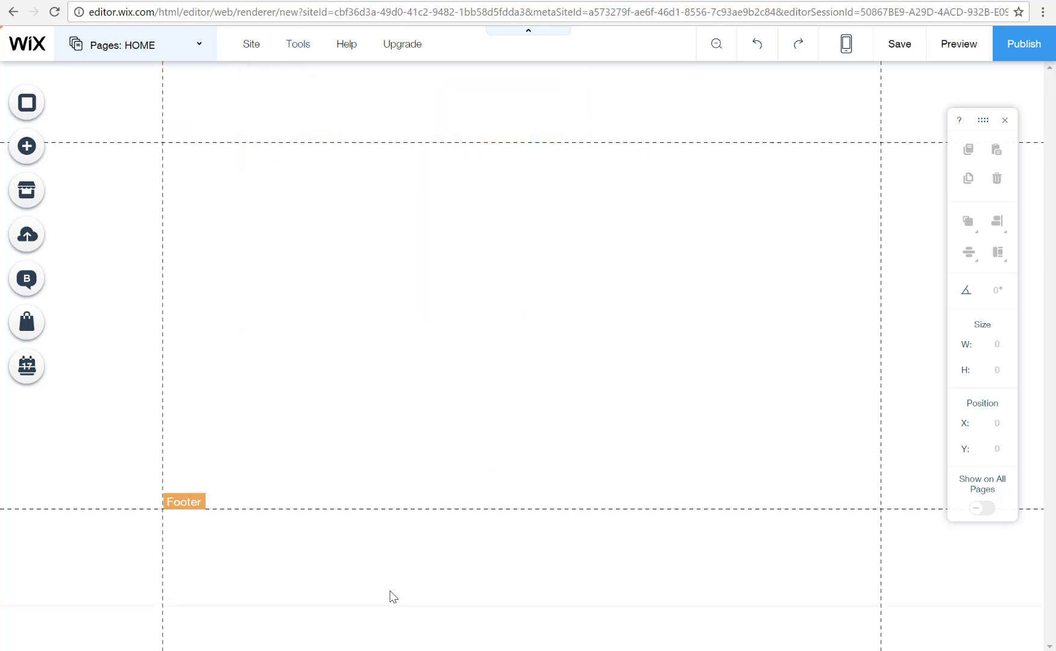
- Review the Help and Upgrade options and look at the HOME page in the Zoom Out & Reorder view
mouse_move(295, 43)
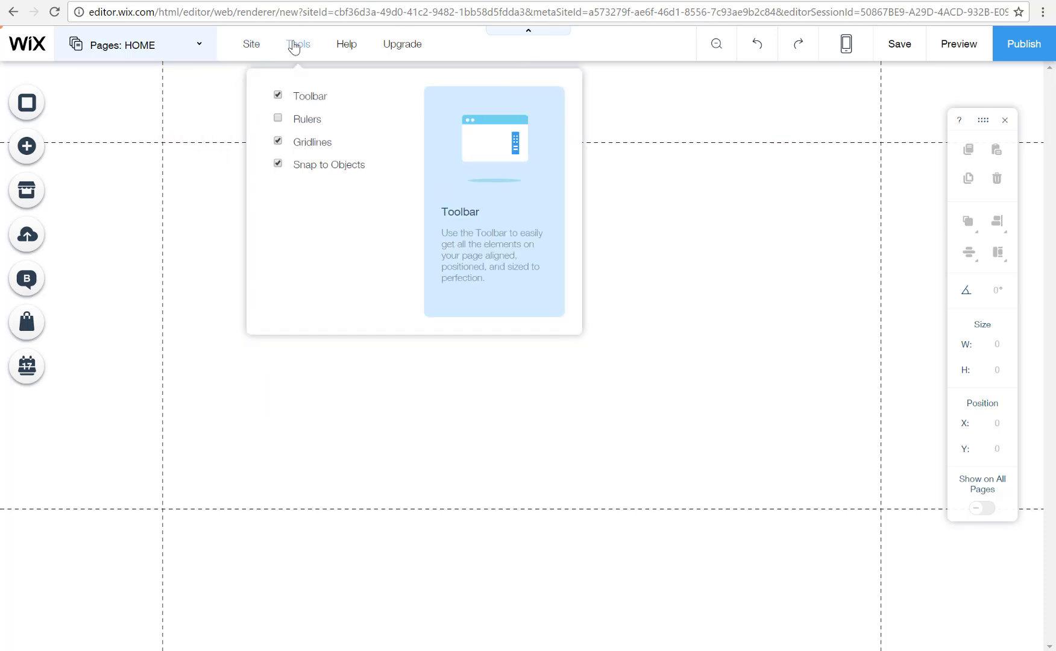
mouse_move(345, 47)
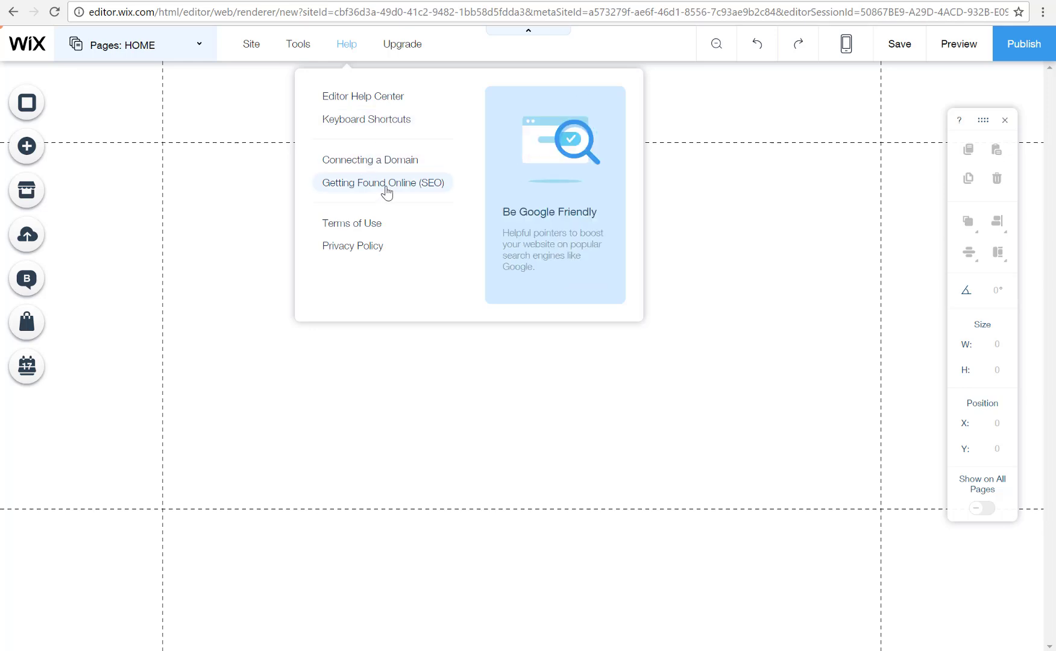
mouse_move(403, 44)
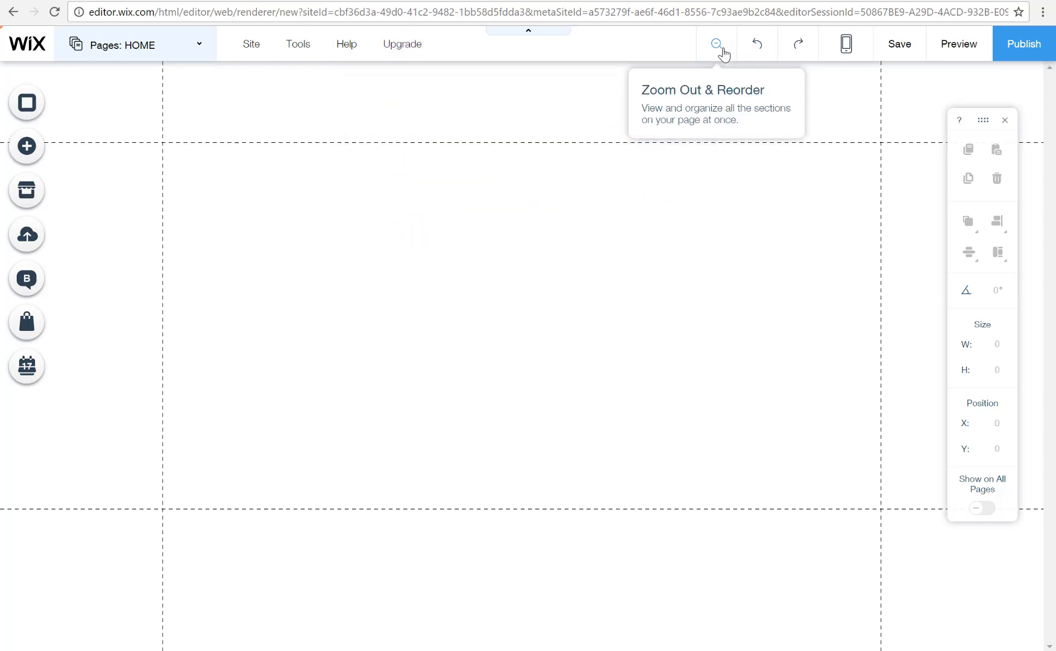
left_click(723, 50)
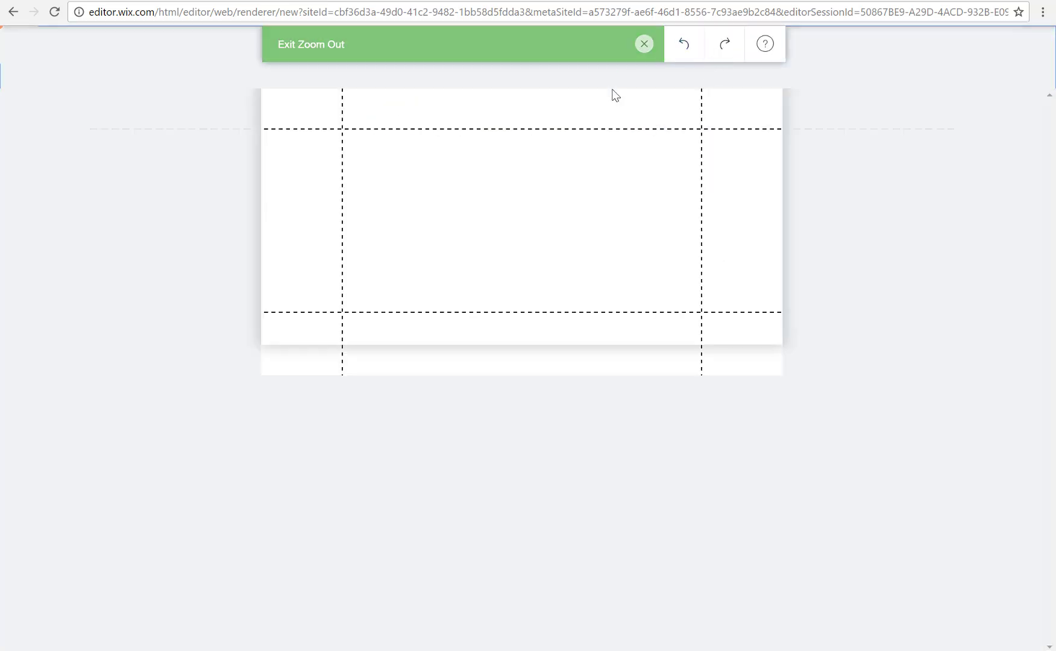
left_click(711, 147)
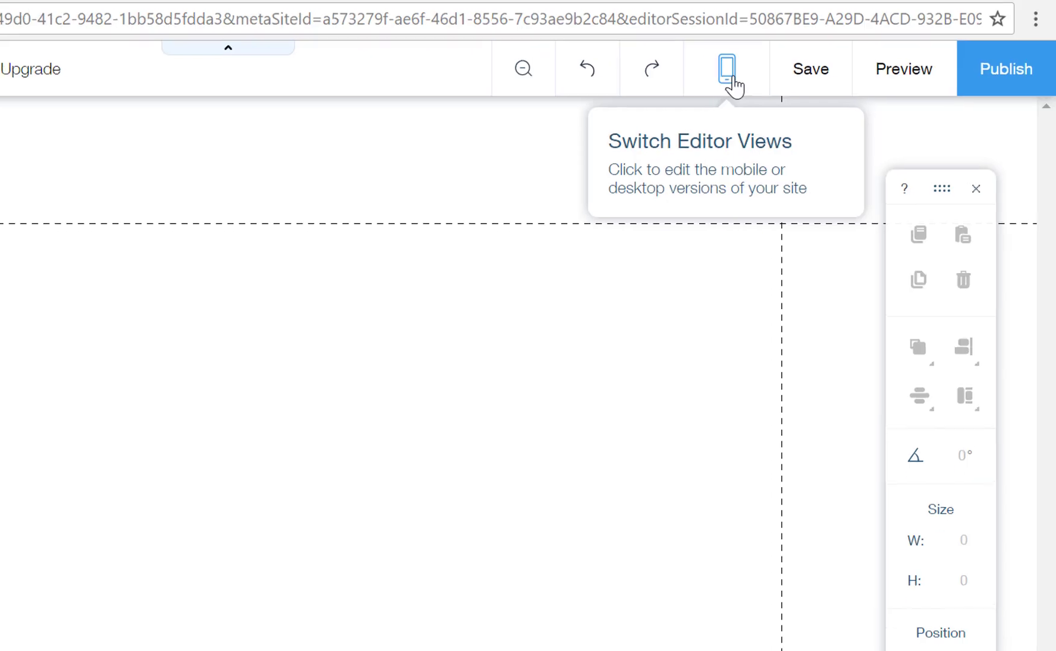
- Inspect the HOME page in the mobile editor and in preview mode, returning to the desktop editor
left_click(730, 76)
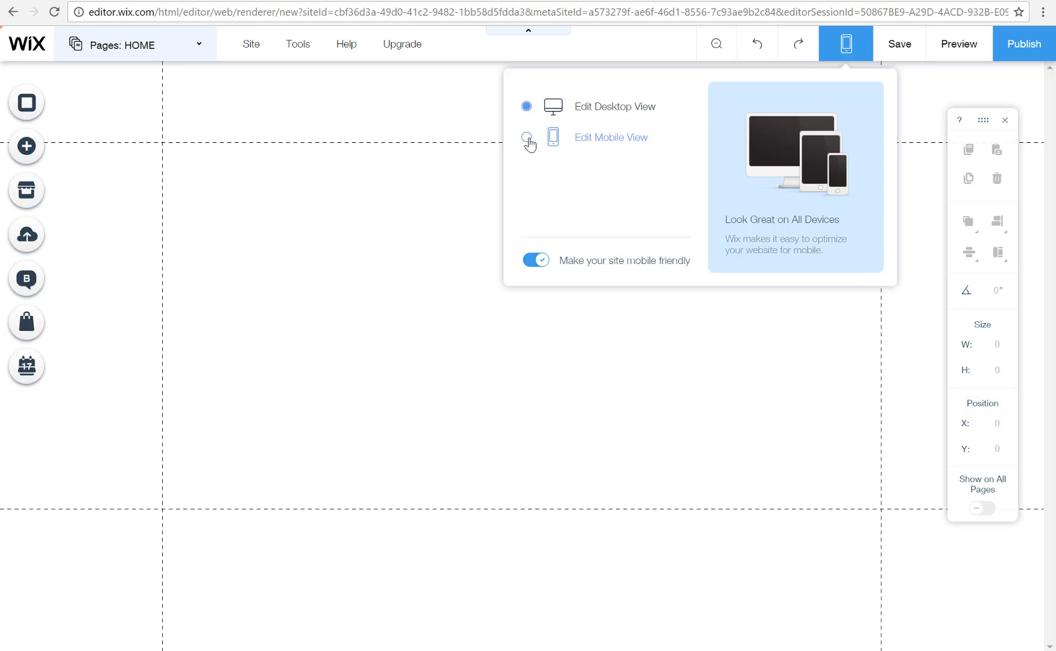
left_click(528, 141)
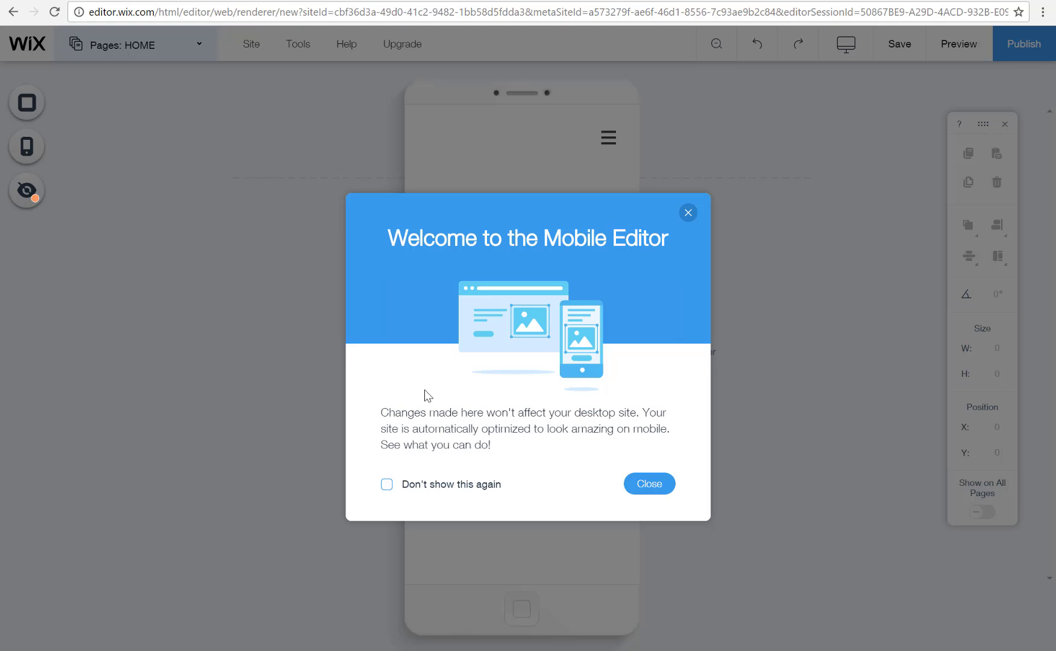
left_click(658, 484)
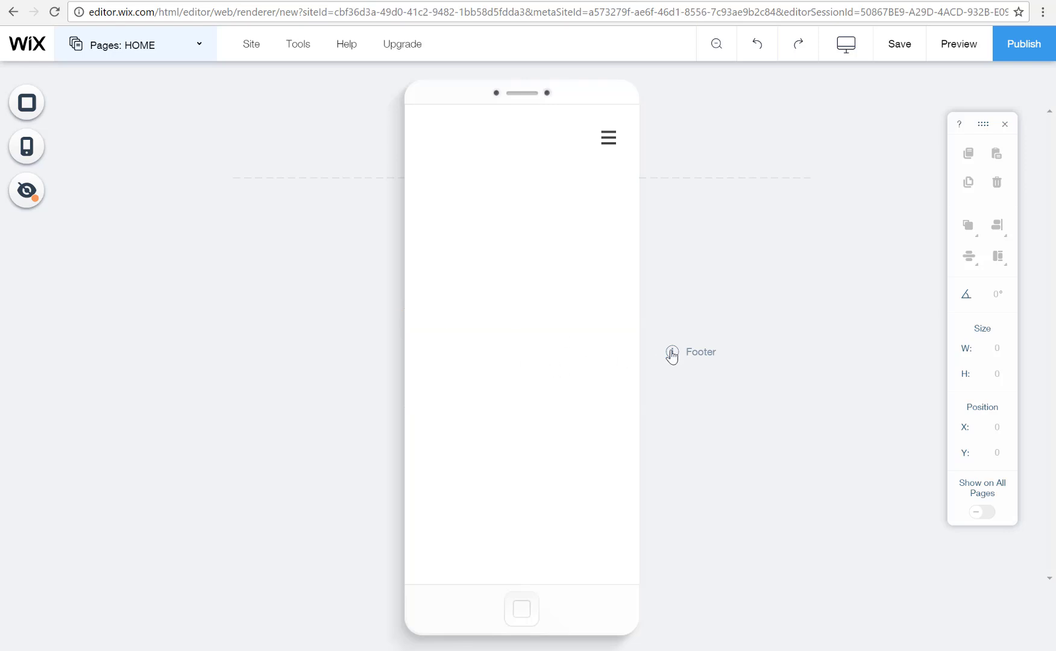
mouse_move(846, 44)
left_click(577, 107)
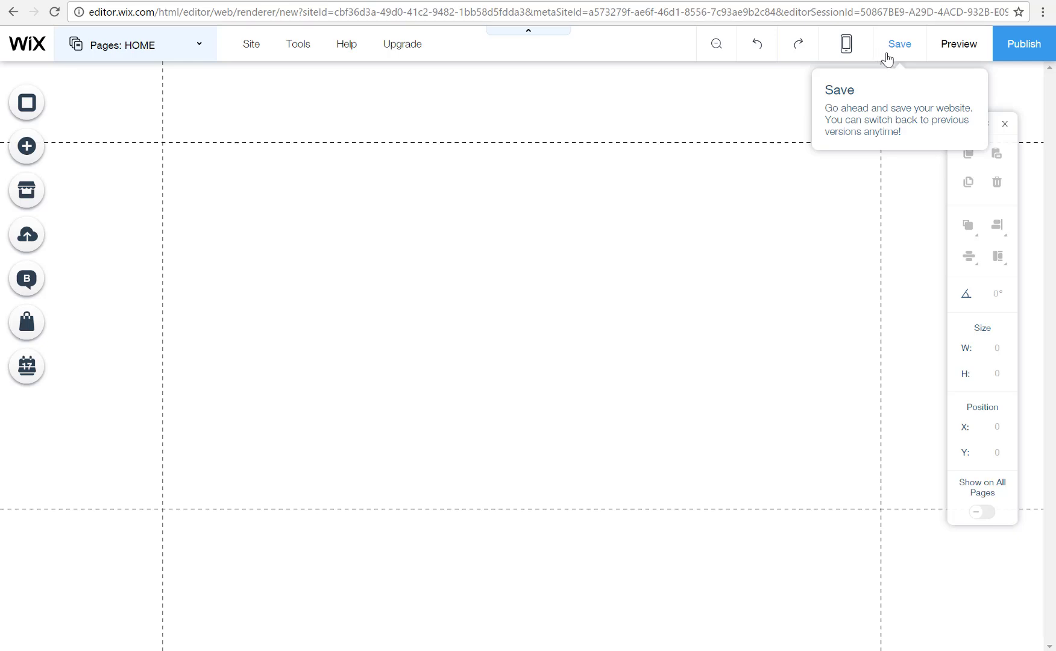
left_click(962, 44)
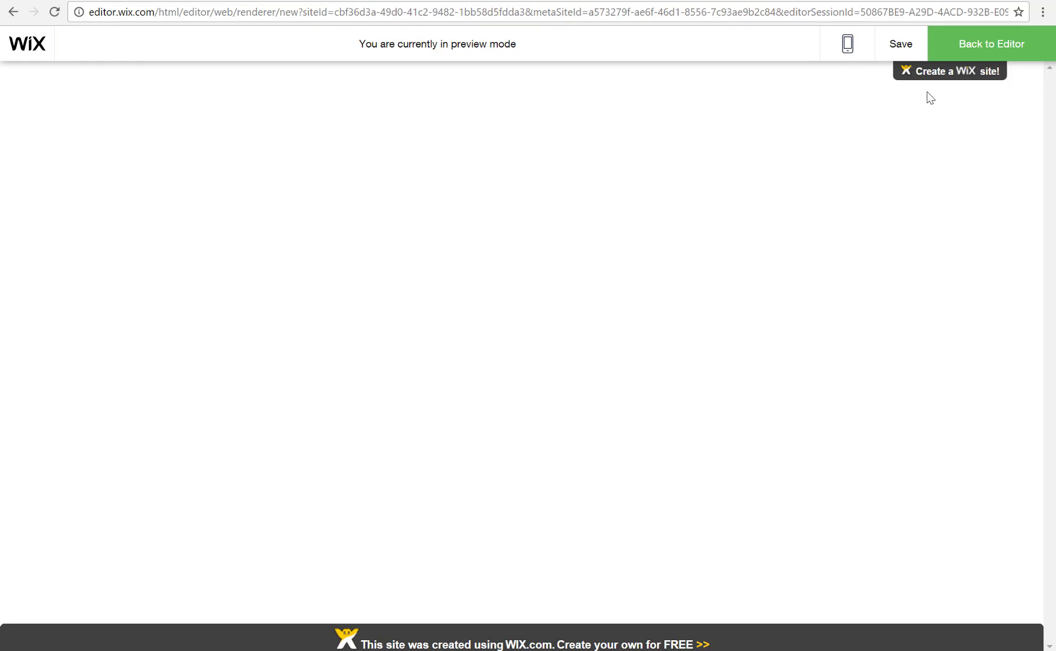
left_click(980, 53)
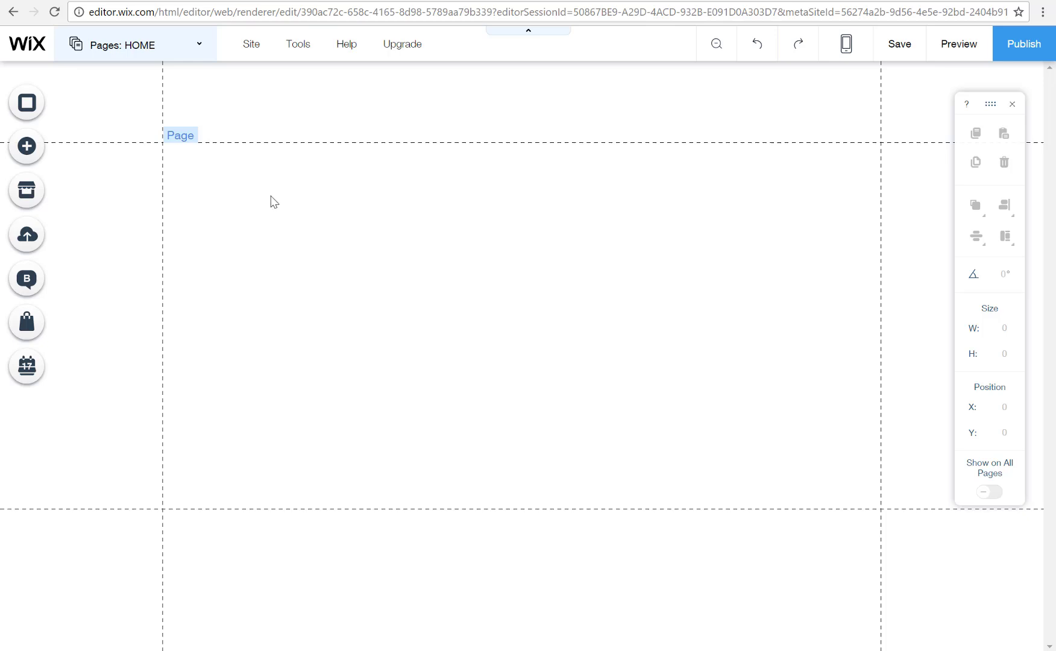
- Apply the semi-transparent dark gray page design to the HOME page's content area
left_click(625, 260)
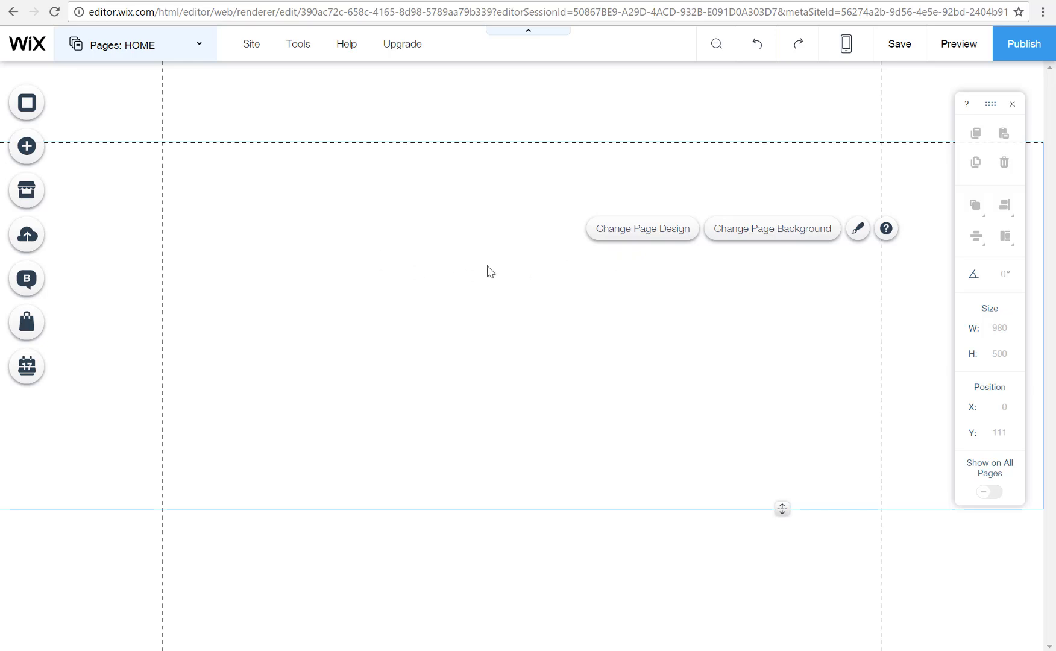
left_click(438, 281)
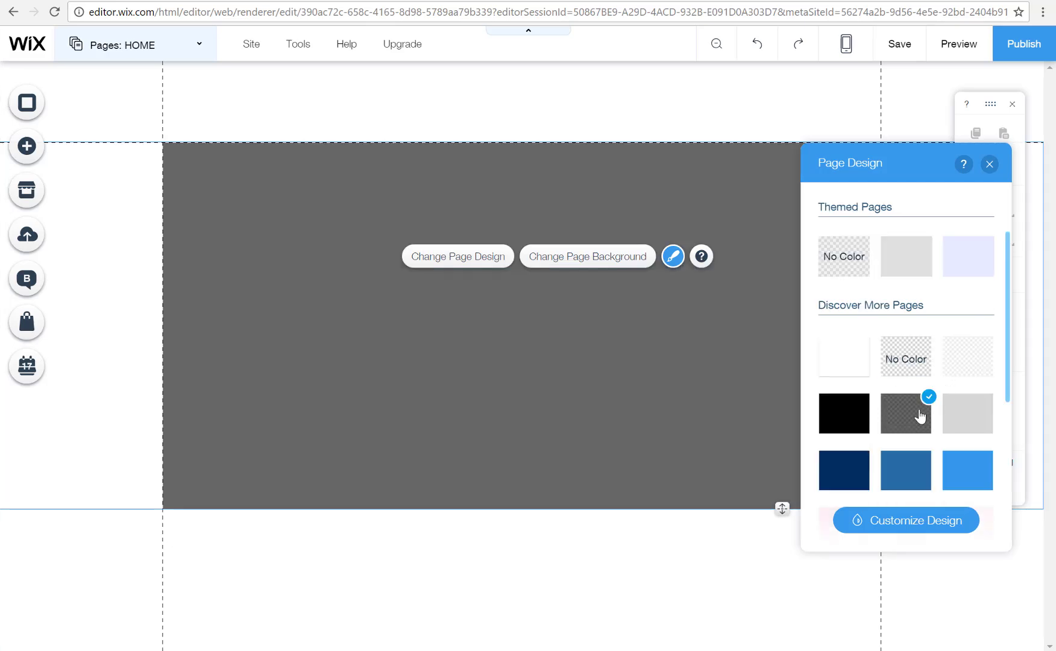
left_click(911, 419)
left_click(991, 165)
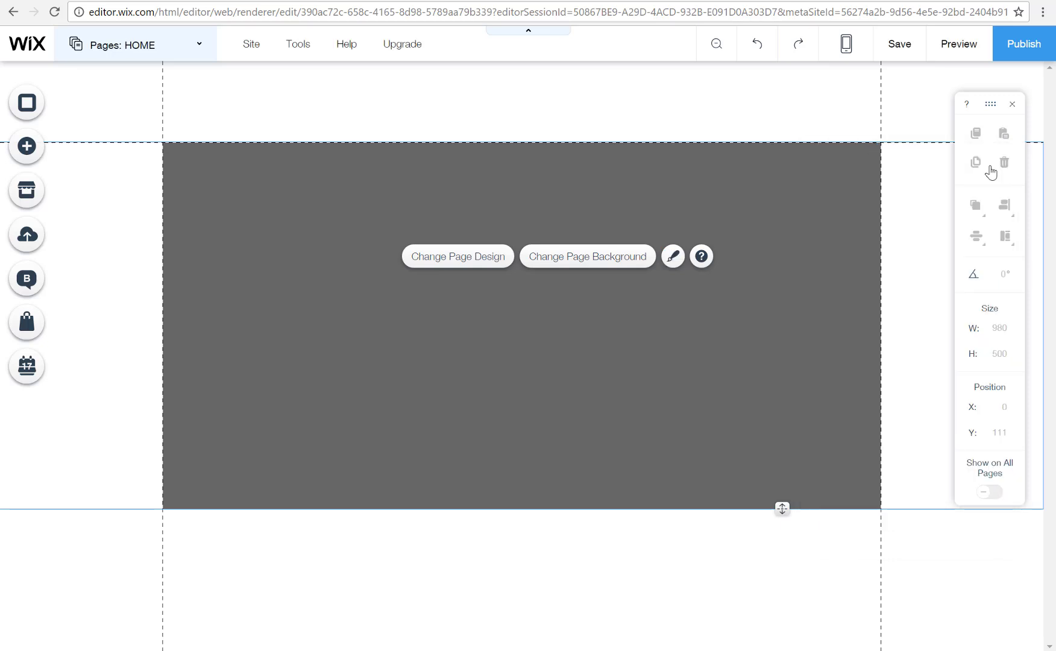
- Try orange and pink site colors for the HOME page background
left_click(28, 103)
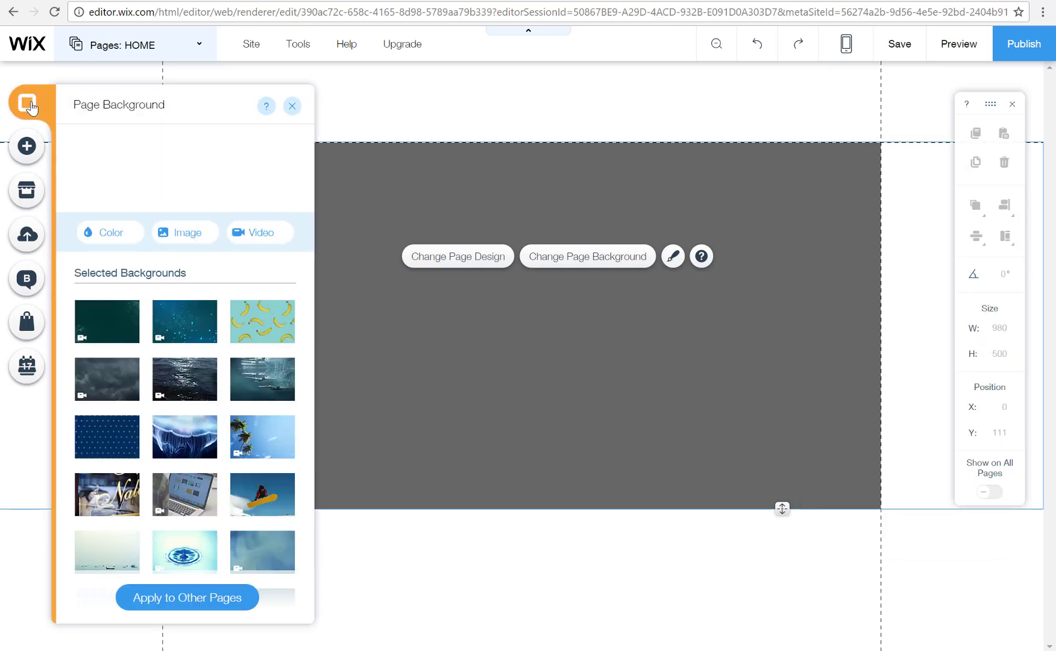
left_click(113, 236)
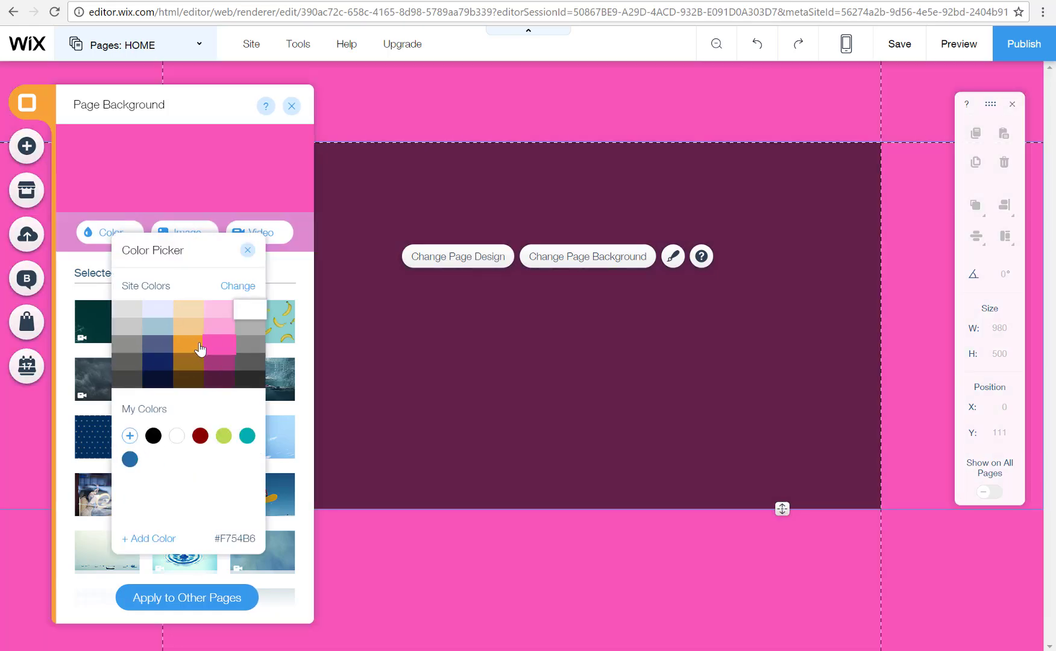
left_click(189, 343)
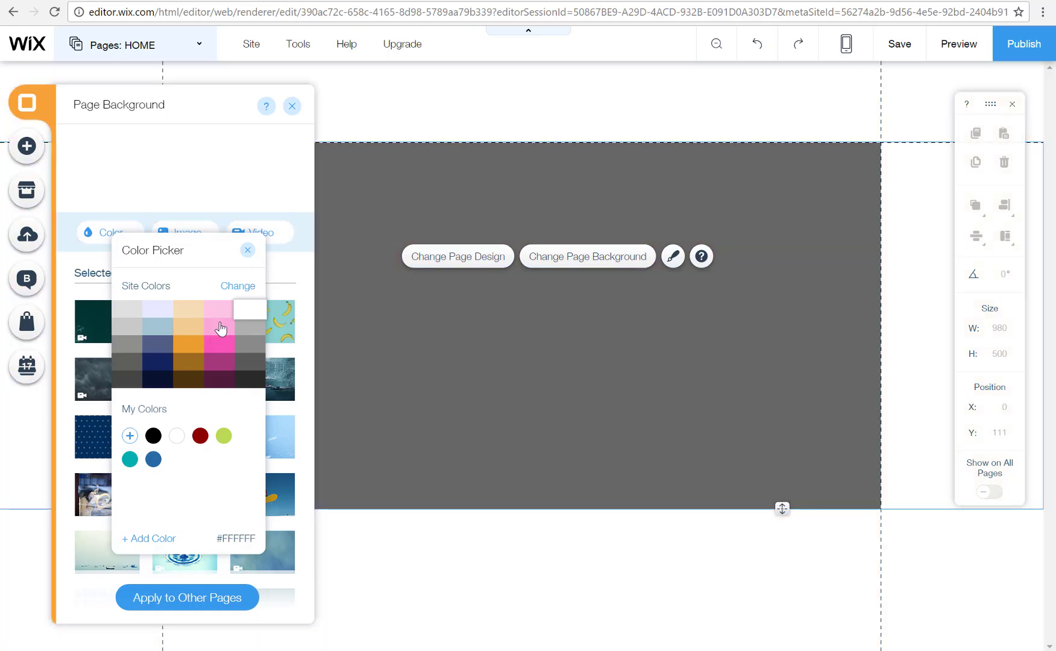
left_click(215, 347)
left_click(249, 249)
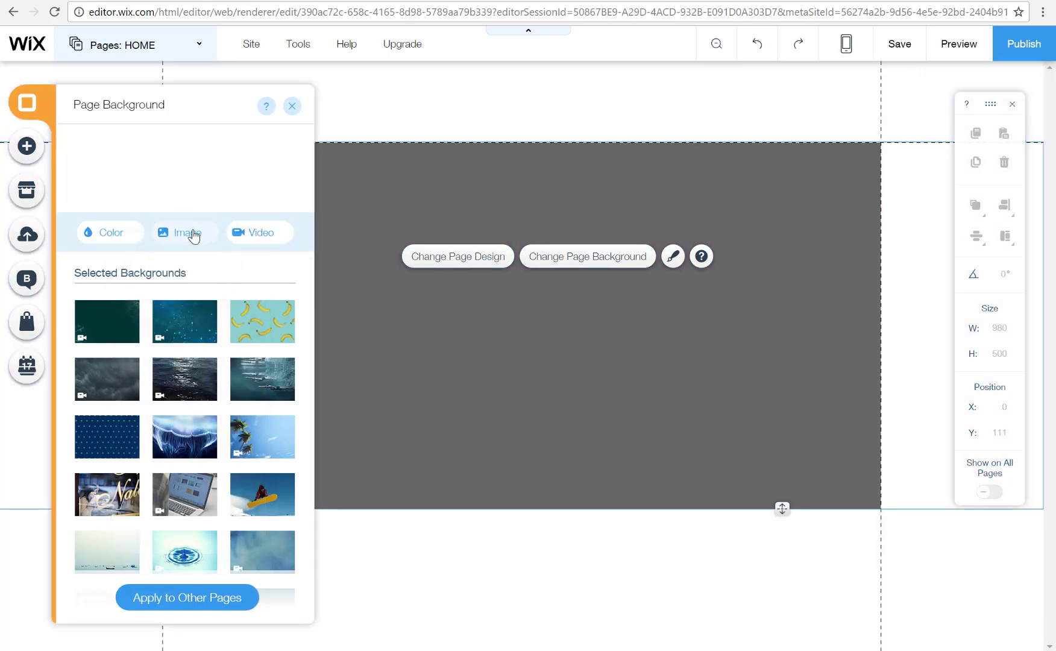
- Browse the free Wix images, patterns and textures available for the HOME page background
left_click(193, 236)
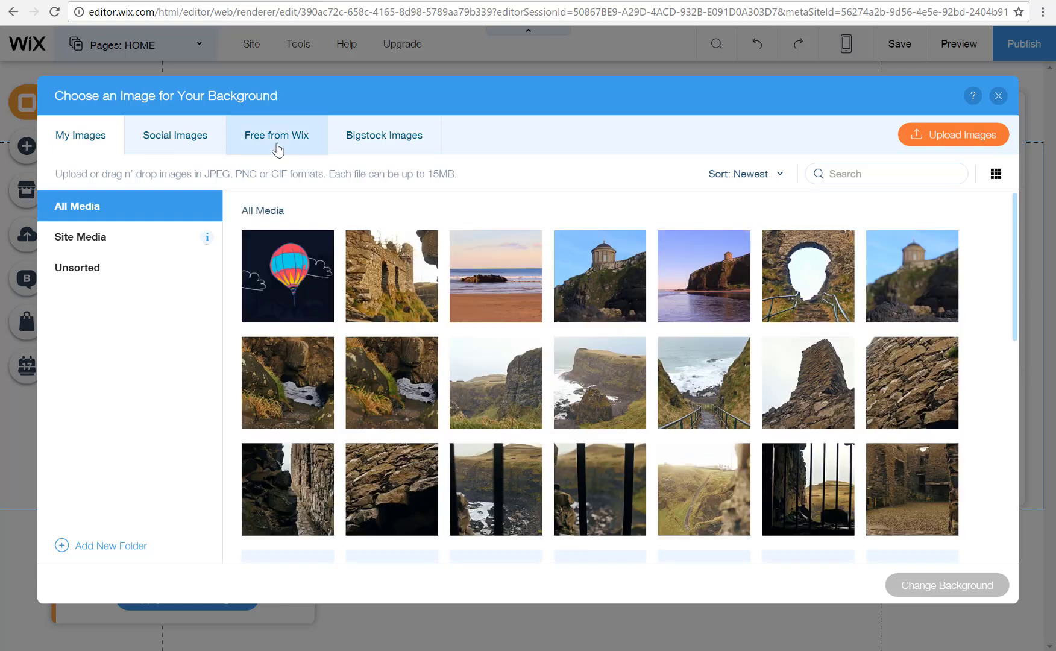
left_click(278, 149)
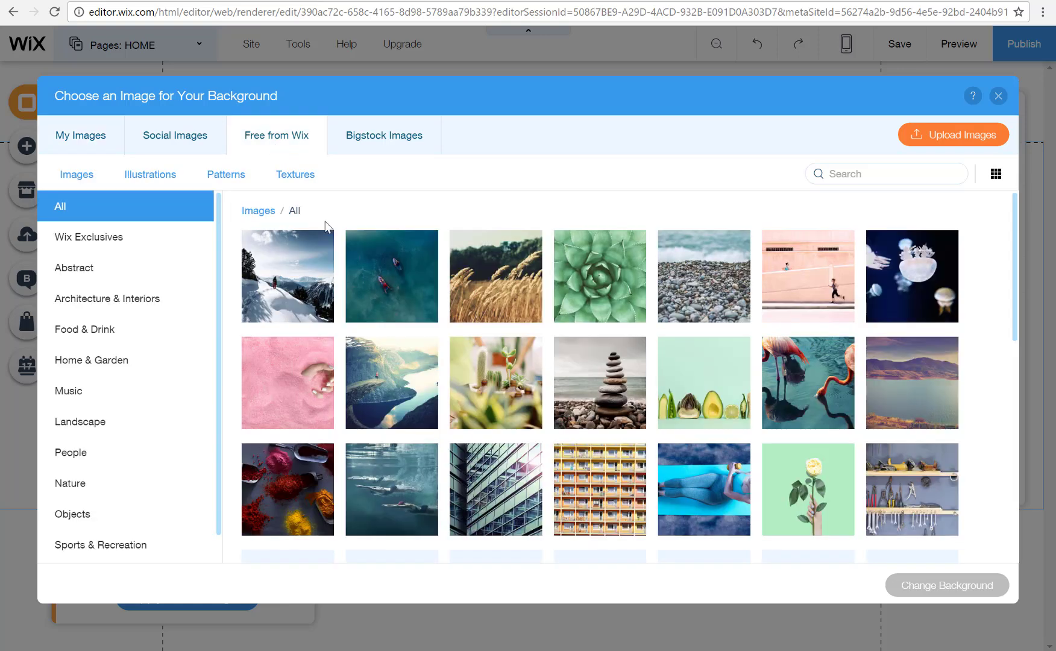
scroll(703, 420, "down", 8)
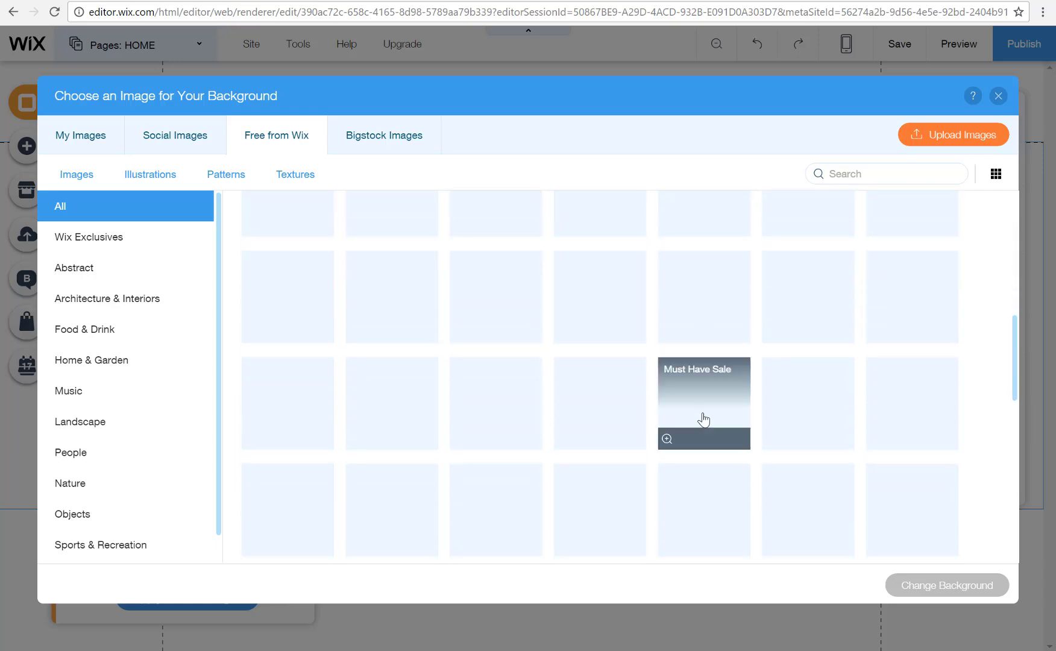
scroll(704, 421, "up", 8)
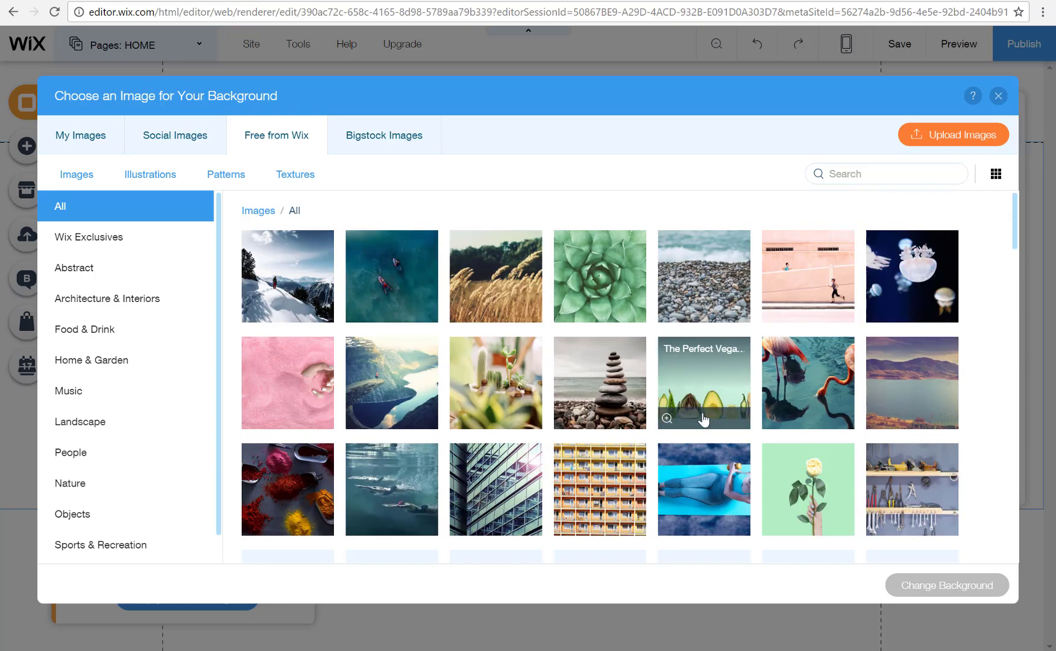
scroll(704, 421, "down", 1)
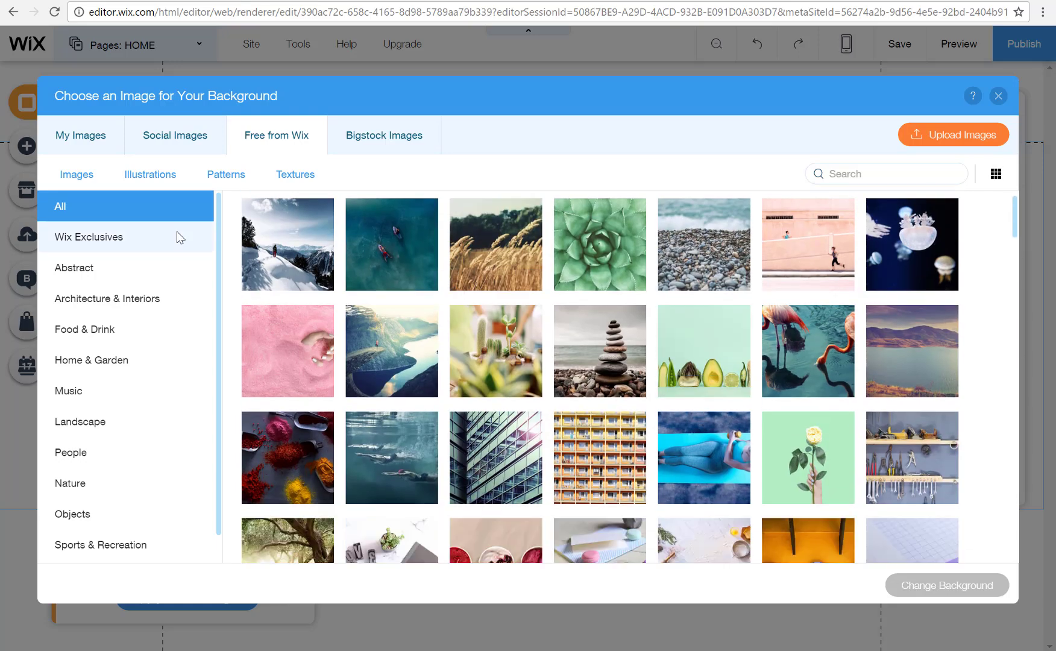
scroll(99, 354, "down", 1)
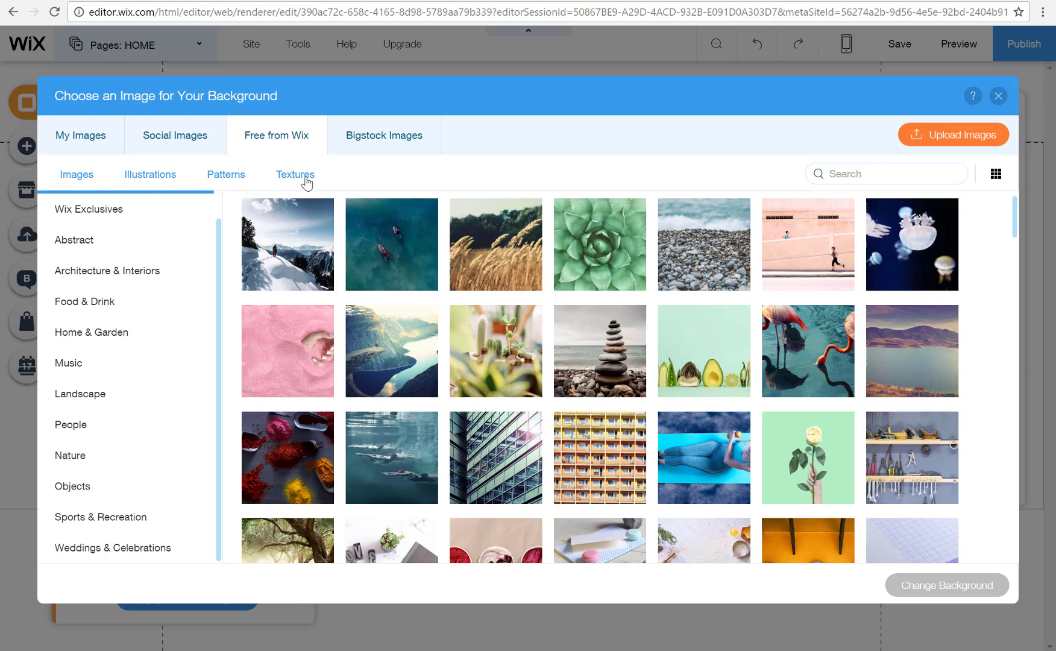
left_click(219, 180)
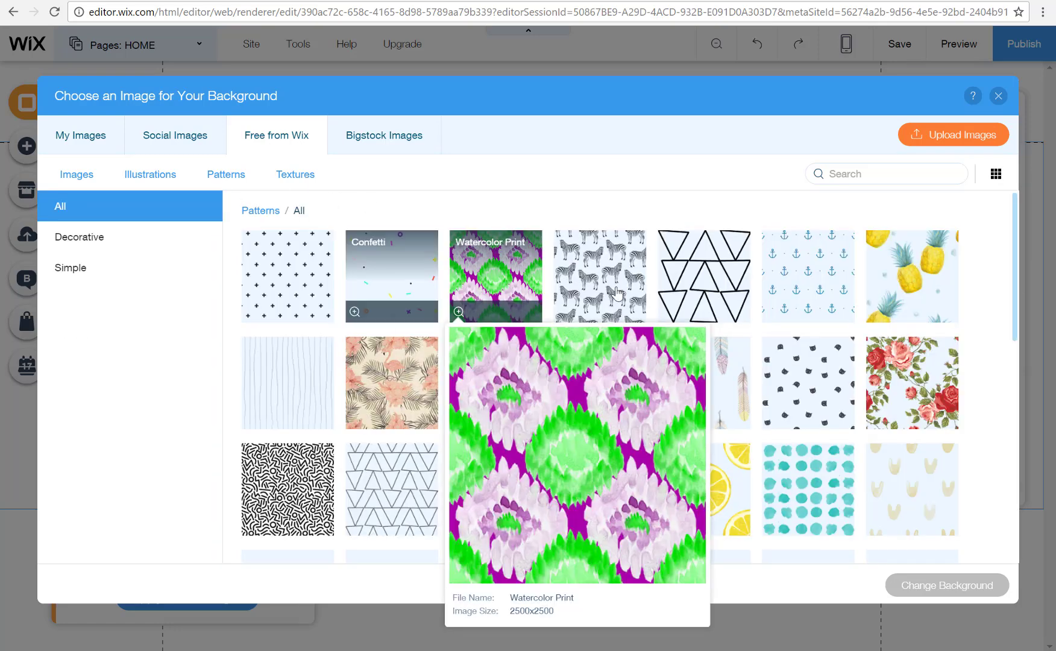
left_click(284, 181)
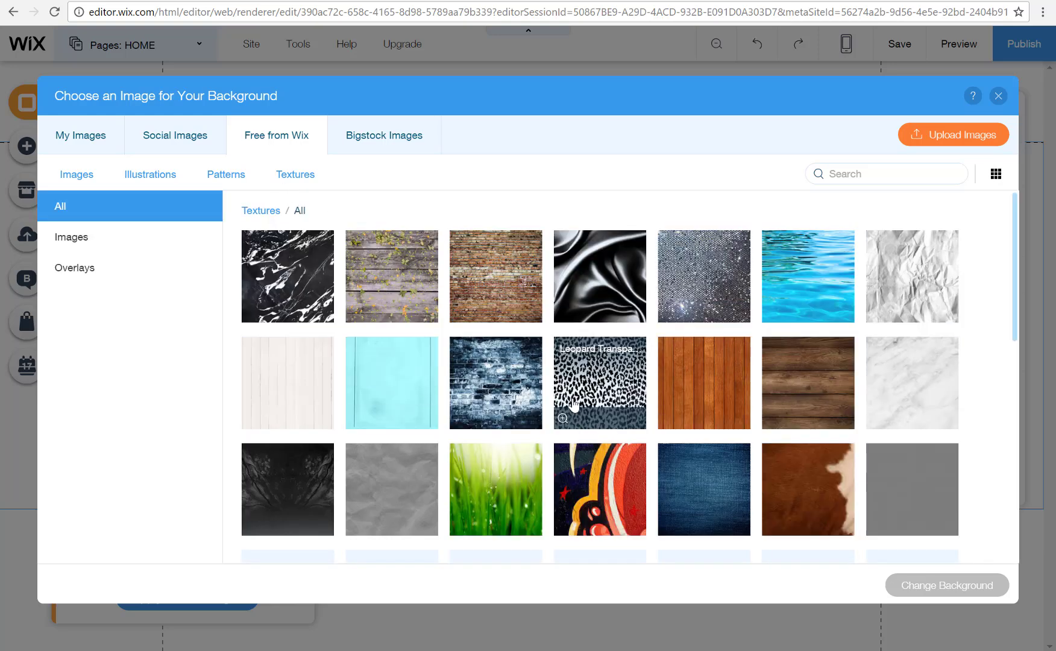
scroll(573, 405, "down", 3)
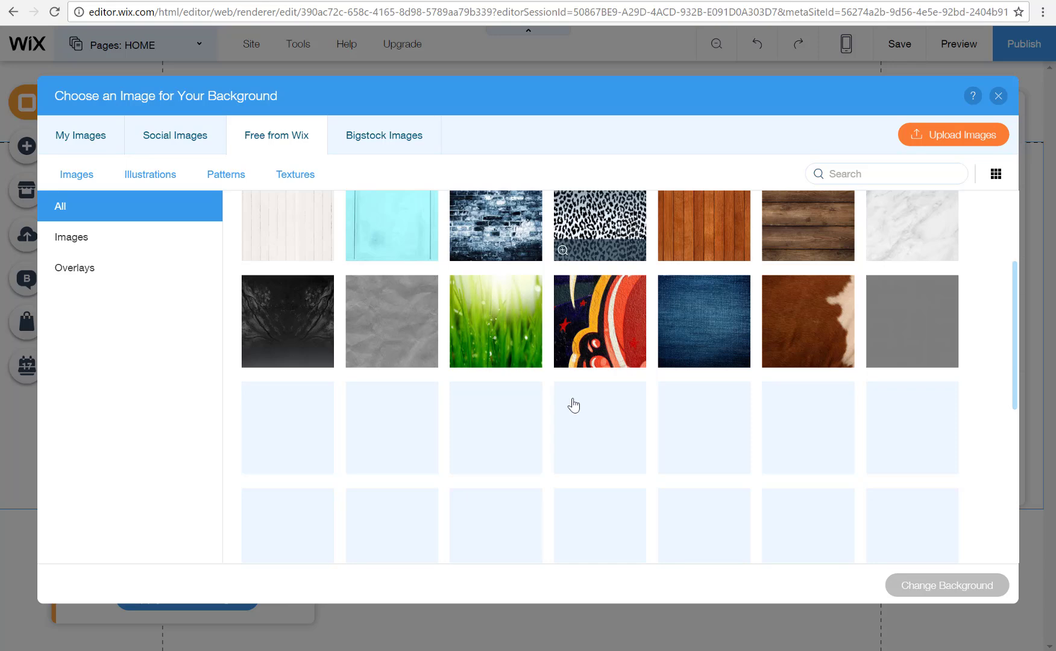
scroll(573, 405, "up", 3)
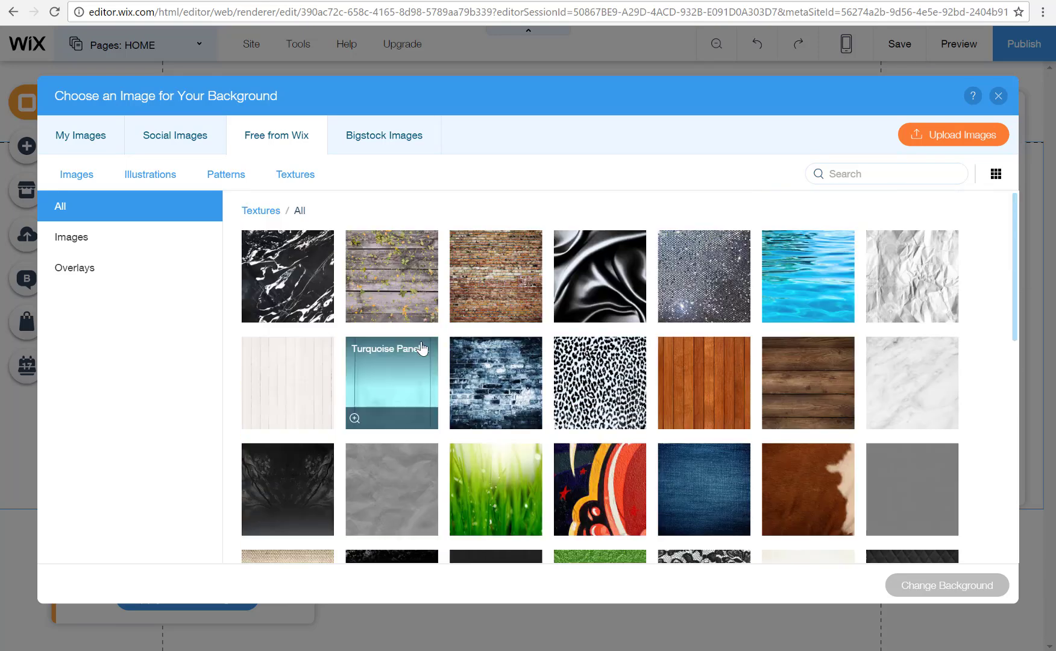
- Look through the My Images library and try to upload the first GIANTS CAUSEWAY TOUR image from the Visual Tours Ireland folder
left_click(91, 142)
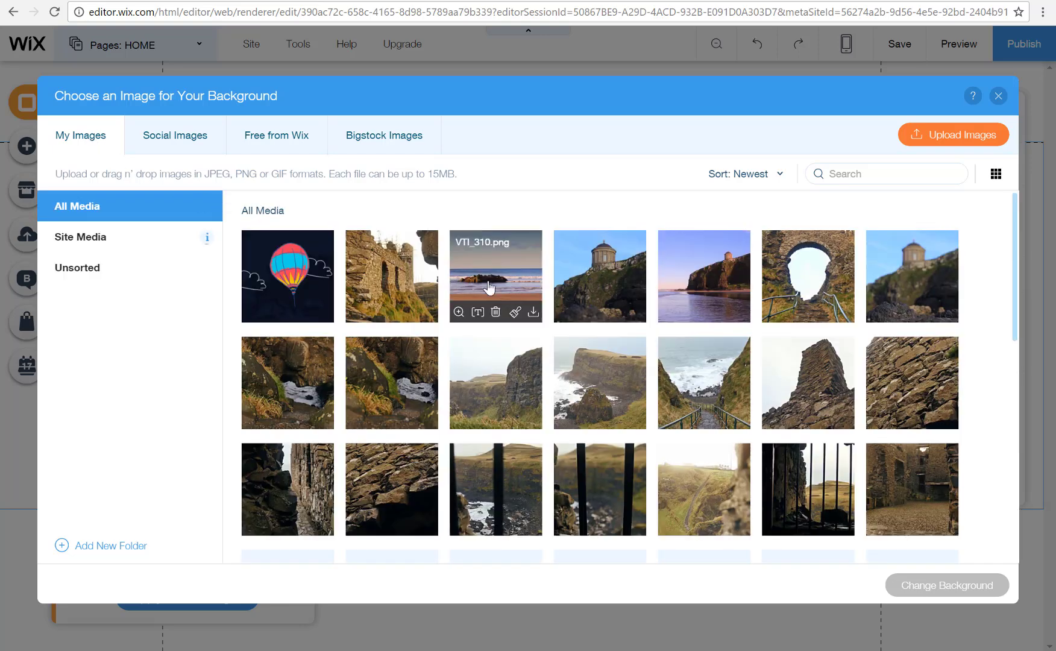
scroll(820, 452, "down", 5)
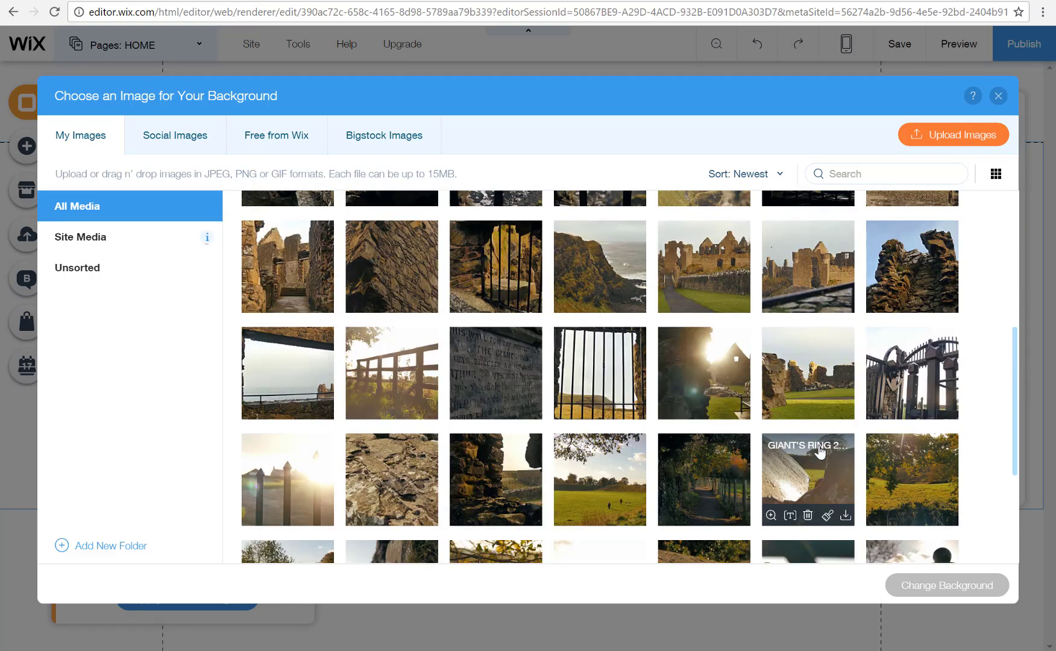
scroll(820, 451, "up", 5)
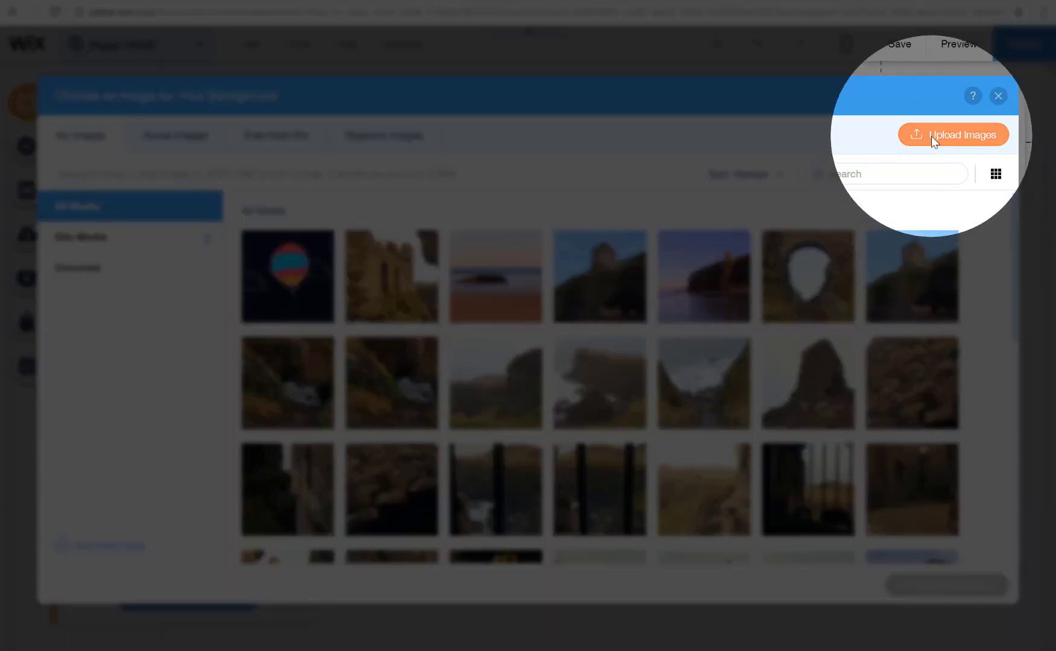
left_click(934, 138)
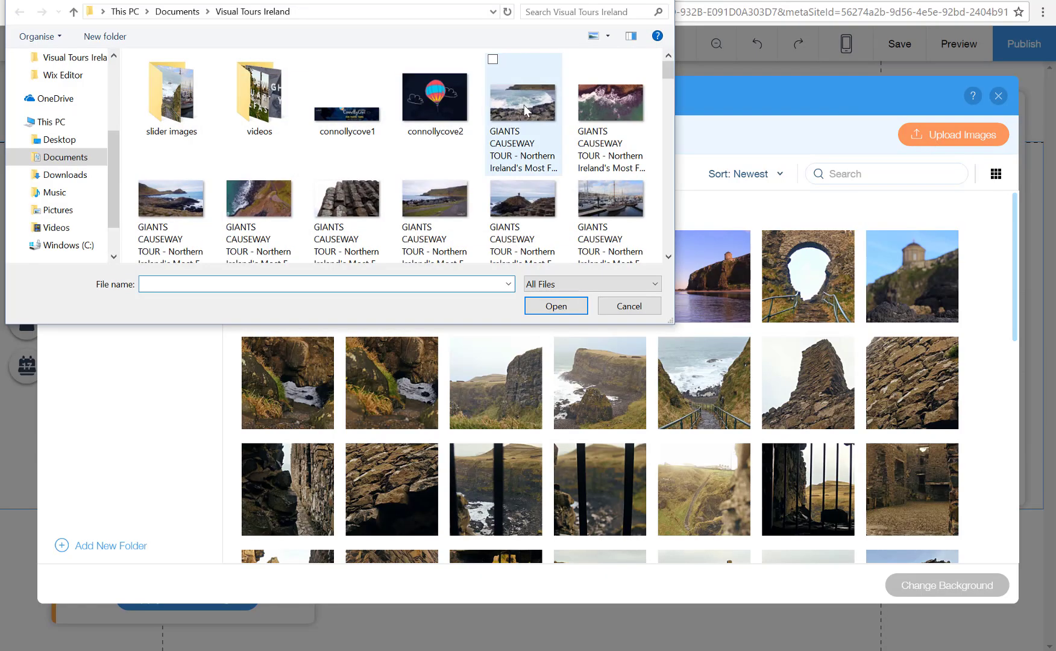
left_click(524, 104)
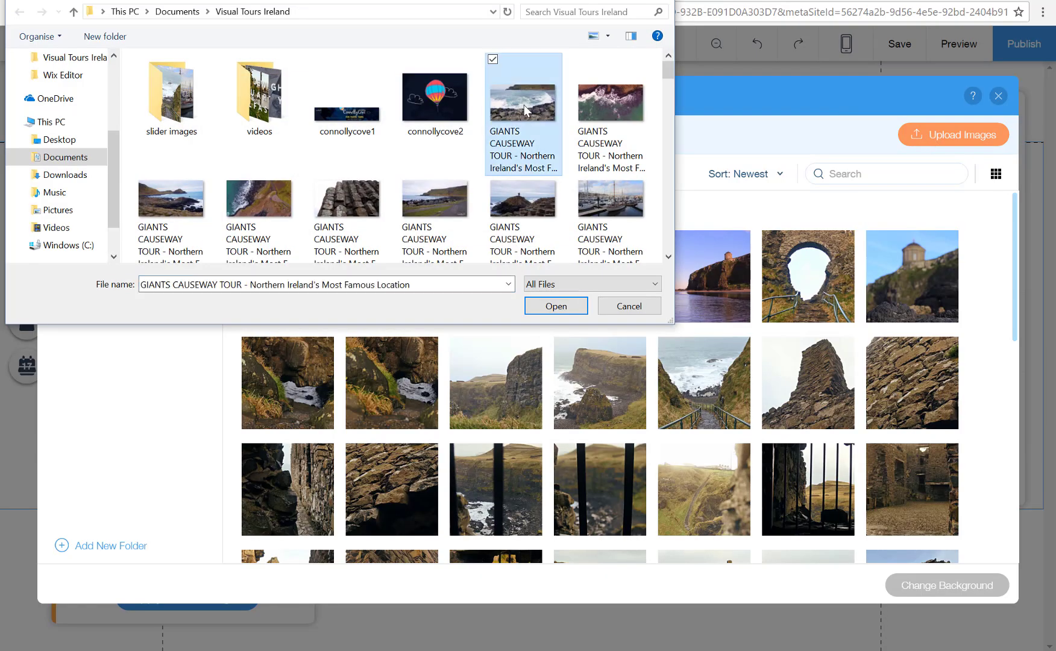
left_click(556, 306)
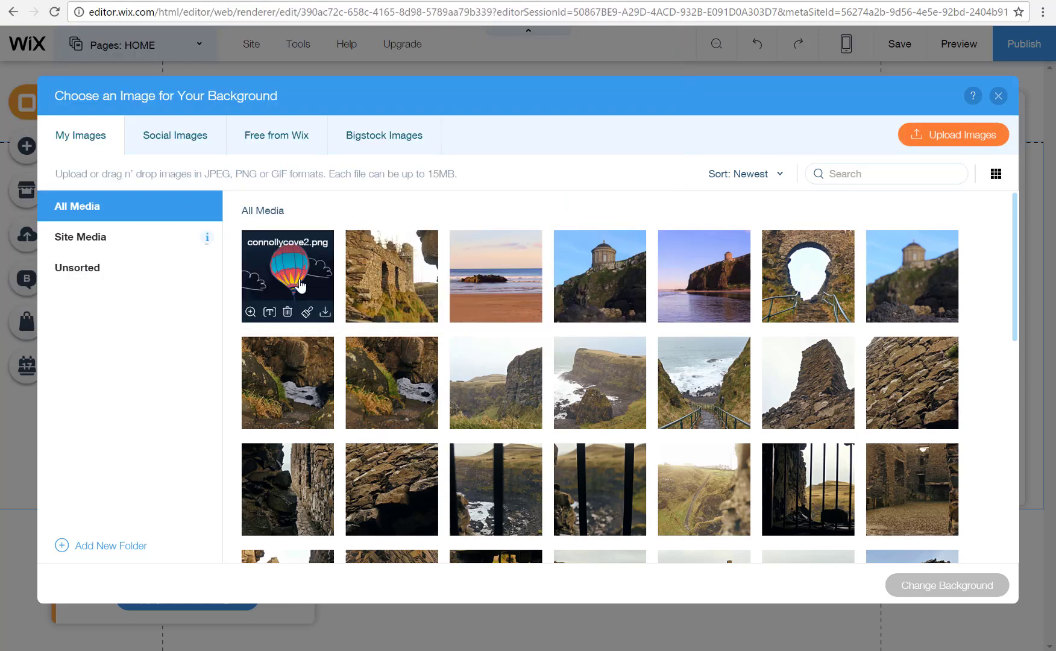
- Set the dark fence-post GIANT'S RING photo from My Images as the HOME page background
scroll(582, 431, "down", 5)
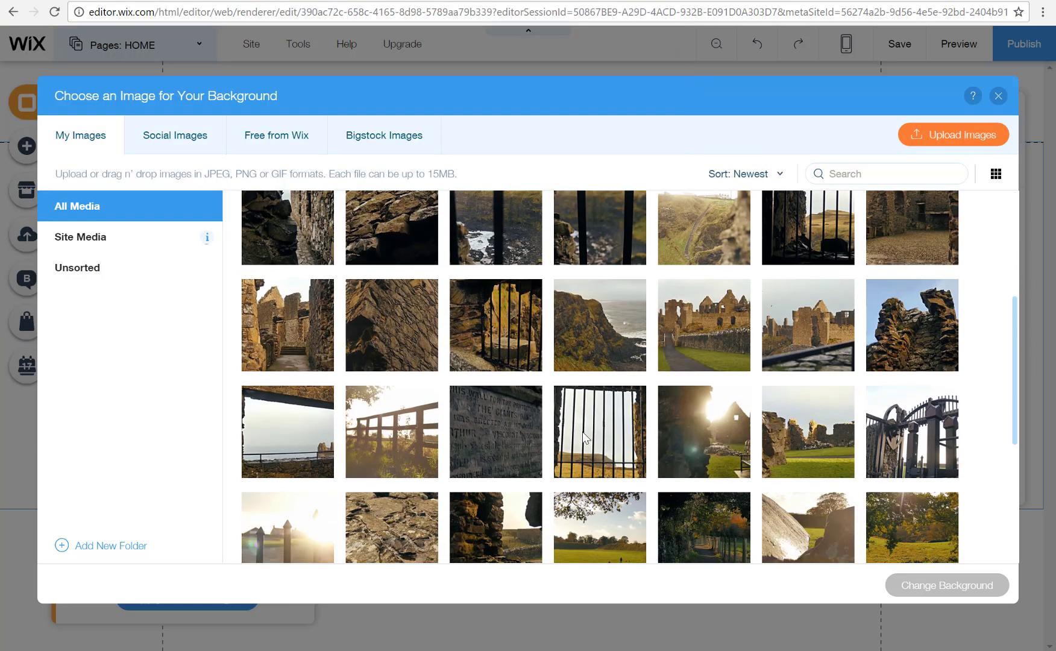
scroll(583, 432, "down", 4)
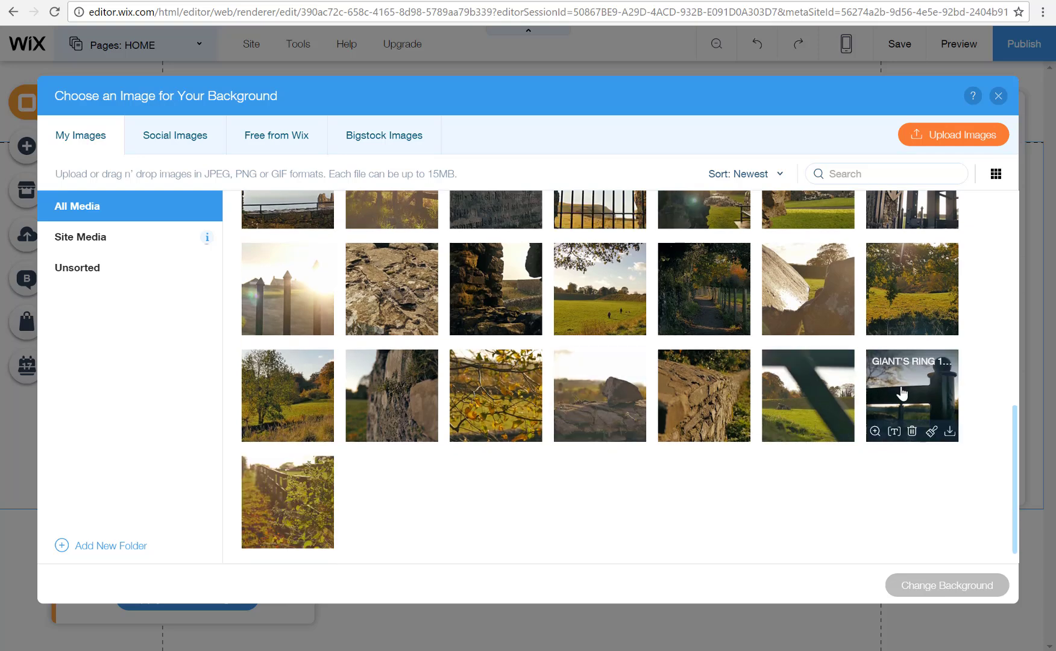
left_click(902, 393)
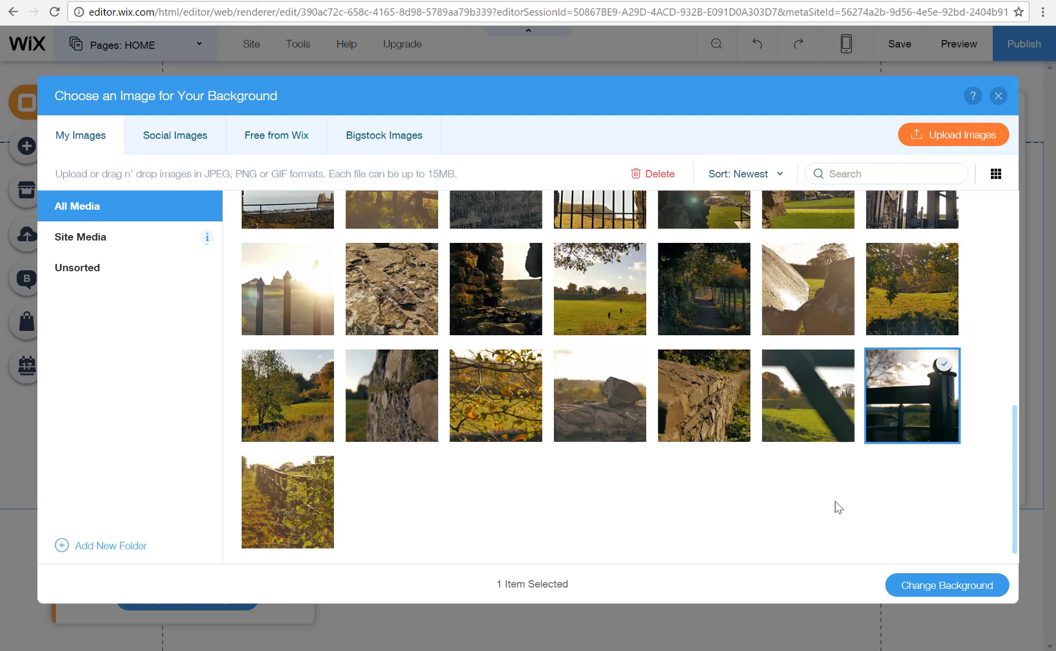
left_click(928, 594)
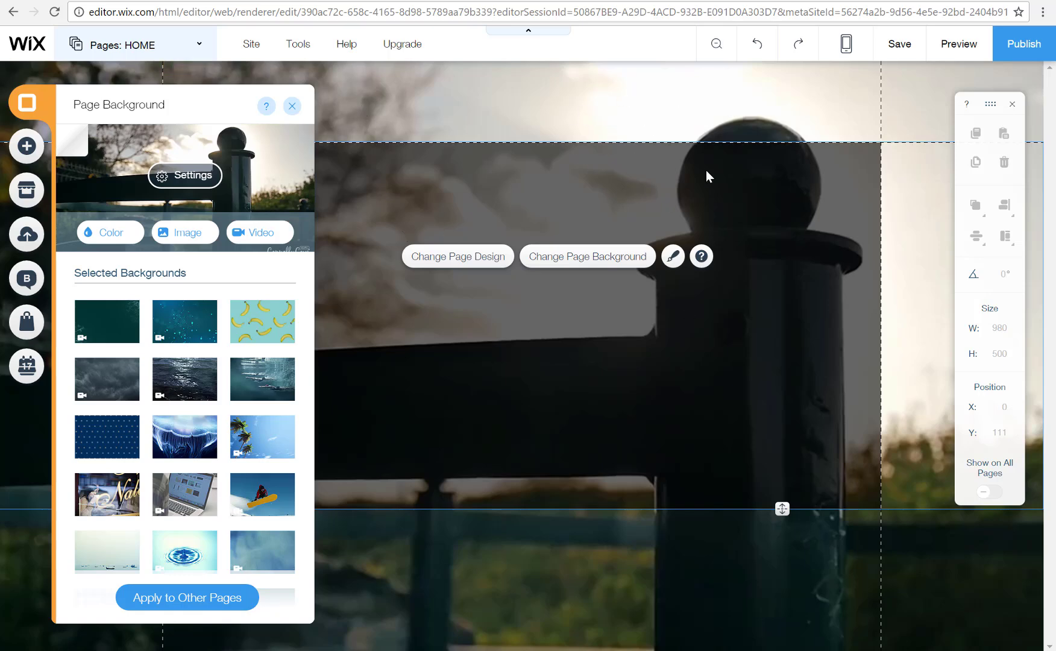
- Try to upload the Grianan Of Alieach video from the videos folder as a page background video
left_click(257, 242)
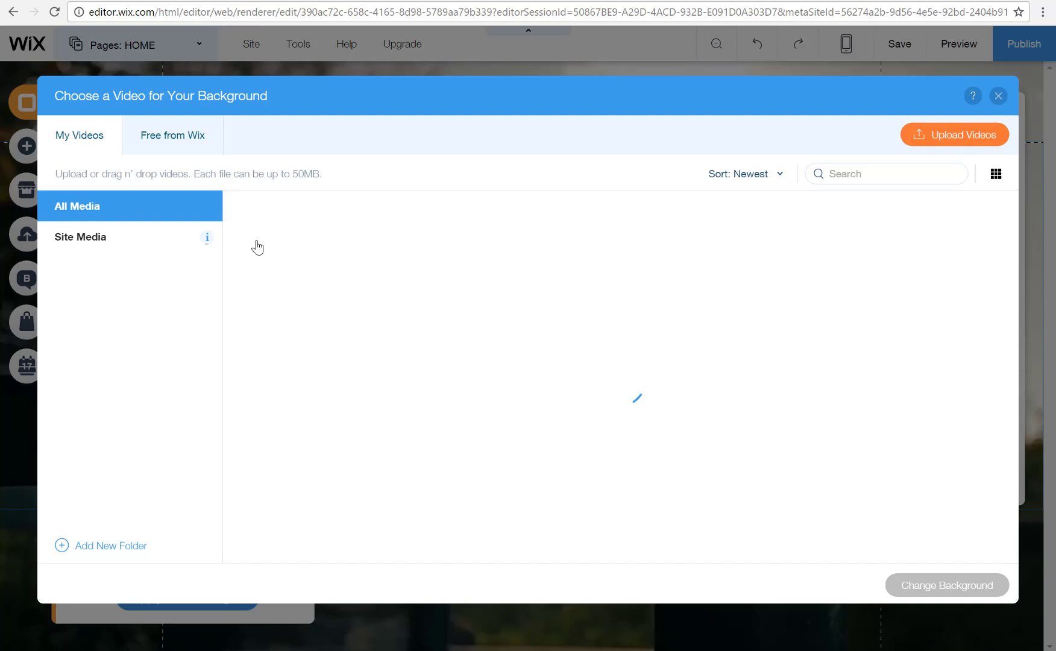
left_click(951, 137)
double_click(225, 98)
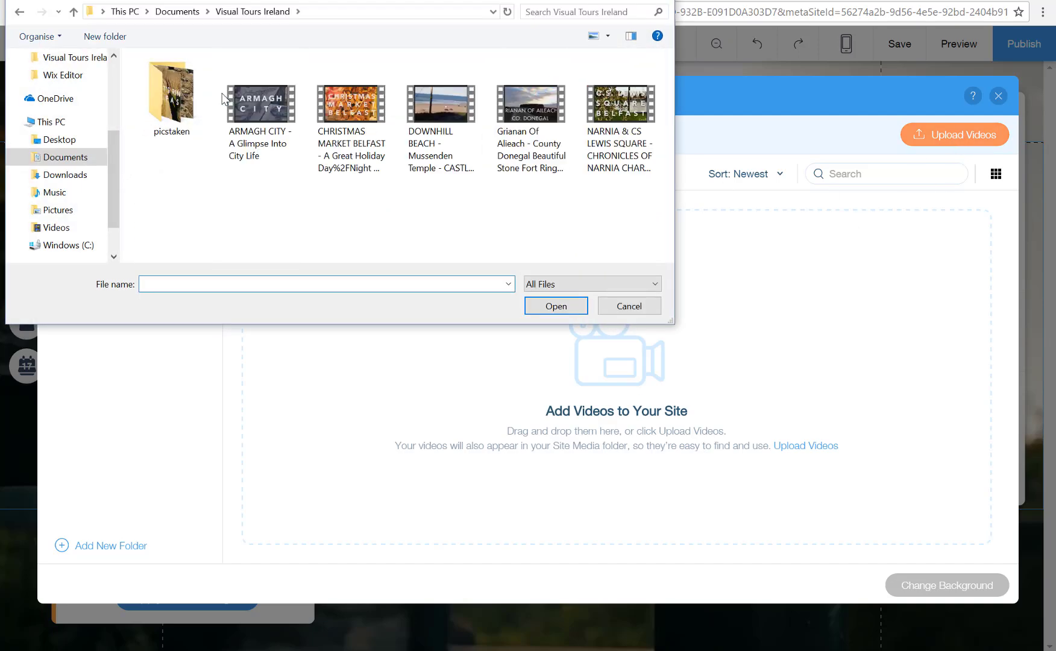
left_click(518, 117)
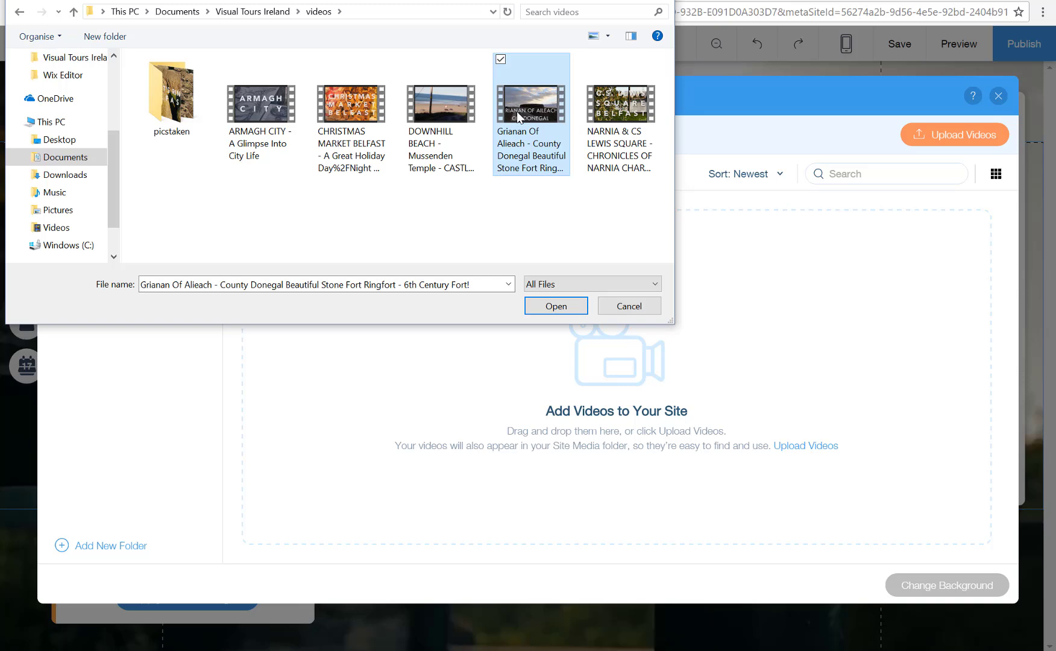
left_click(544, 310)
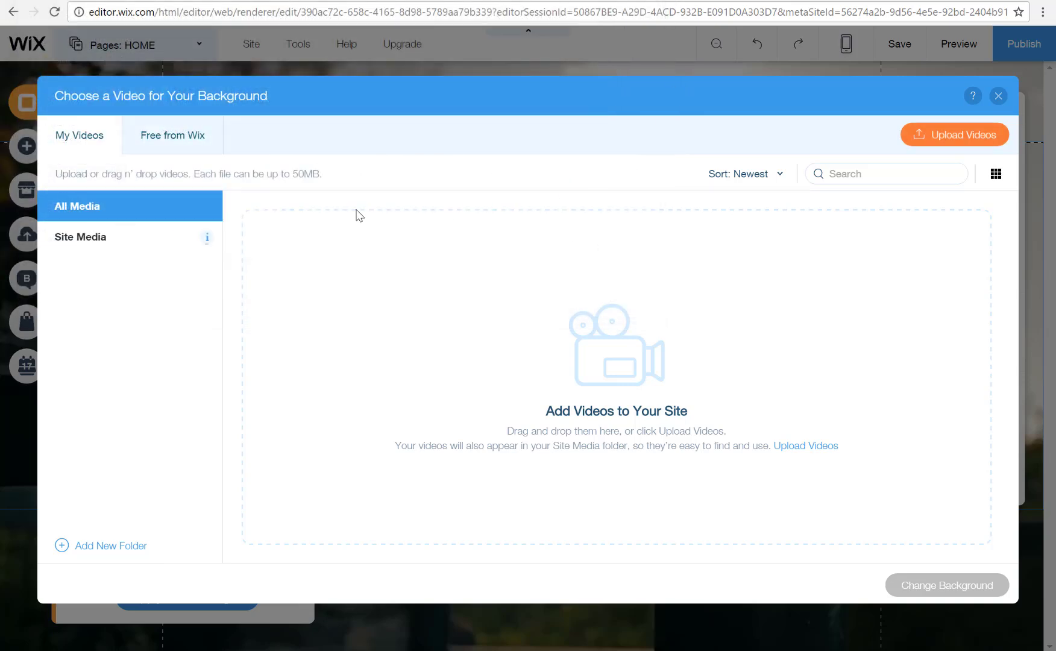
- Browse the free Wix background videos and leave the video chooser without selecting one
left_click(188, 147)
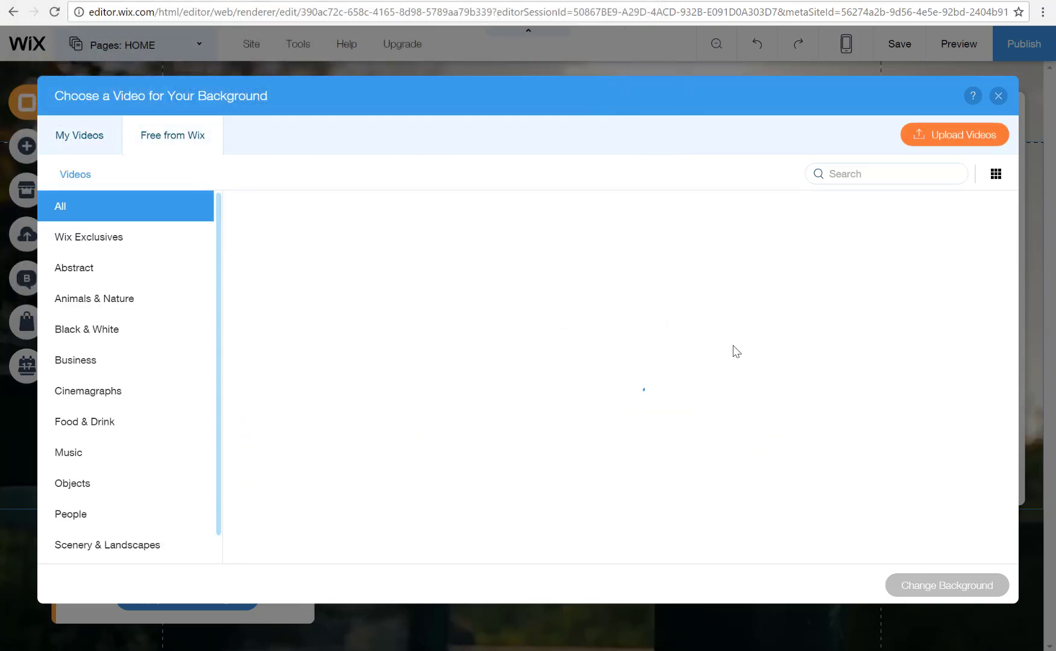
scroll(590, 290, "down", 10)
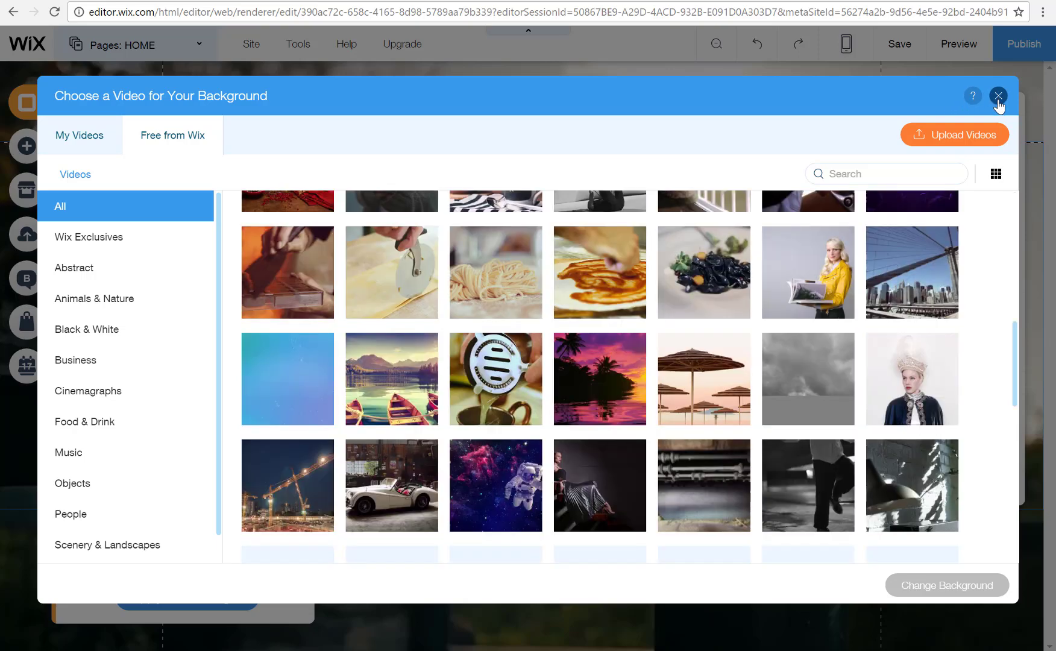
left_click(999, 96)
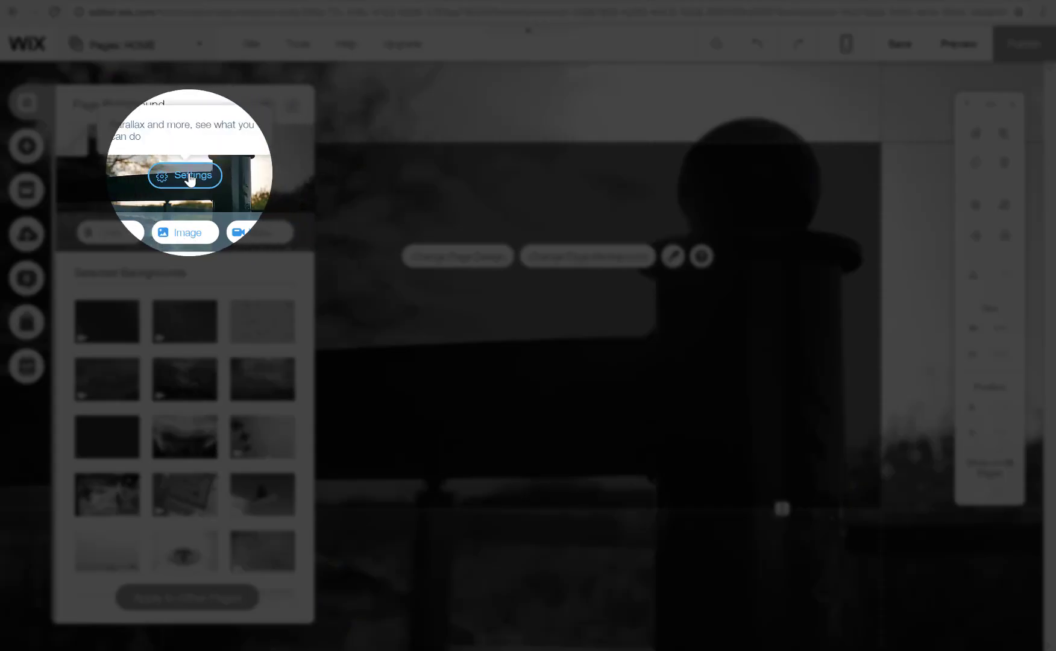
- Try the None and Freeze scroll effects on the background image, return to Parallax and close the background settings
left_click(190, 177)
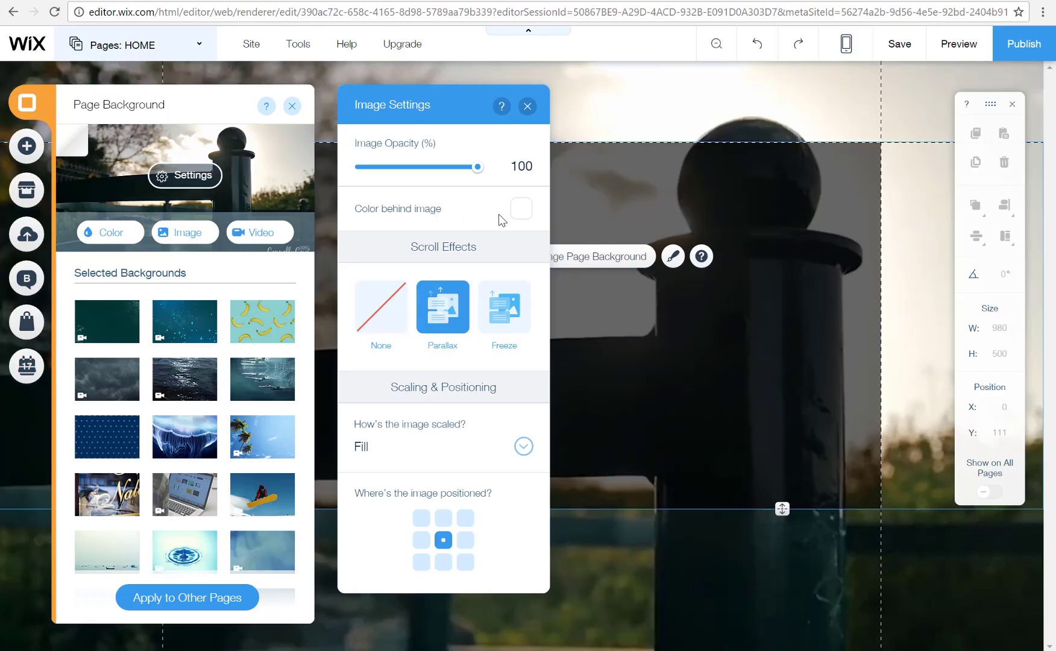
left_click_drag(472, 170, 518, 180)
left_click(382, 323)
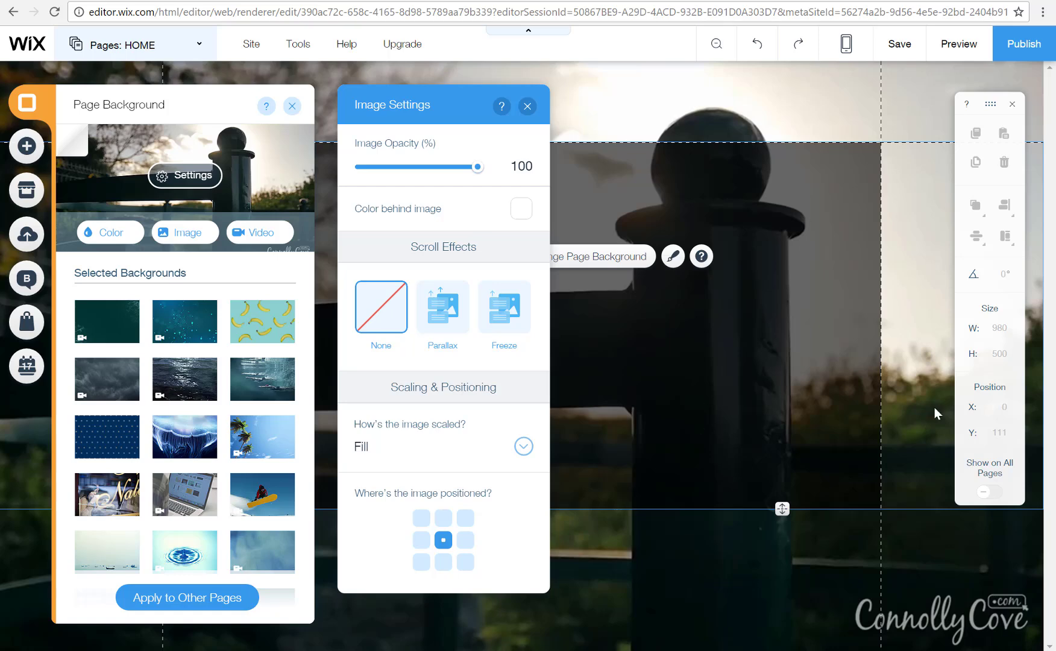
left_click(435, 323)
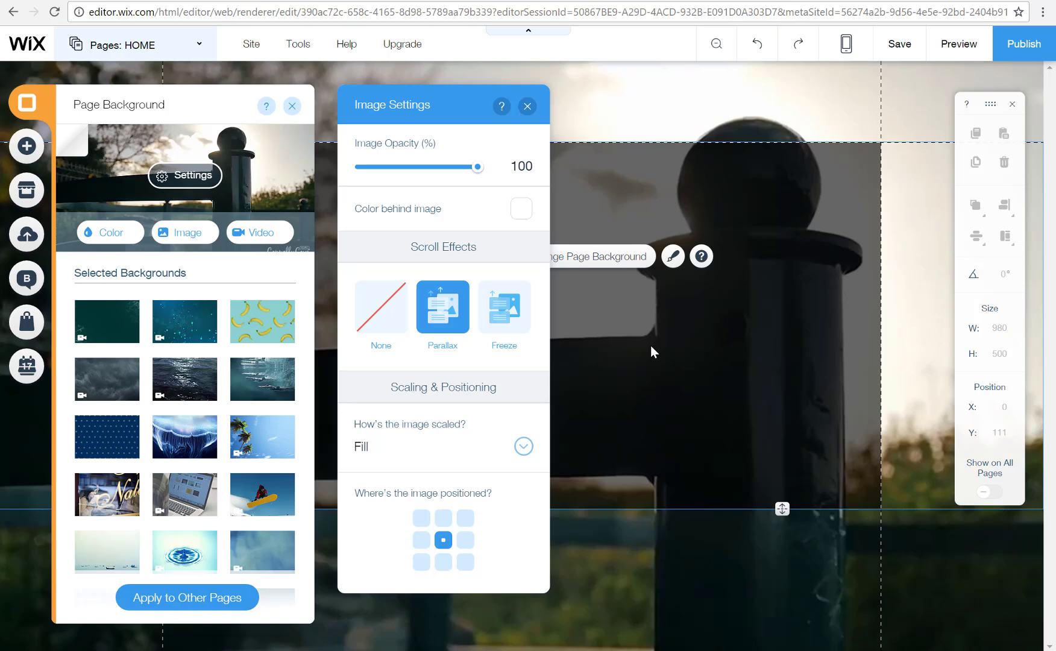
left_click(495, 303)
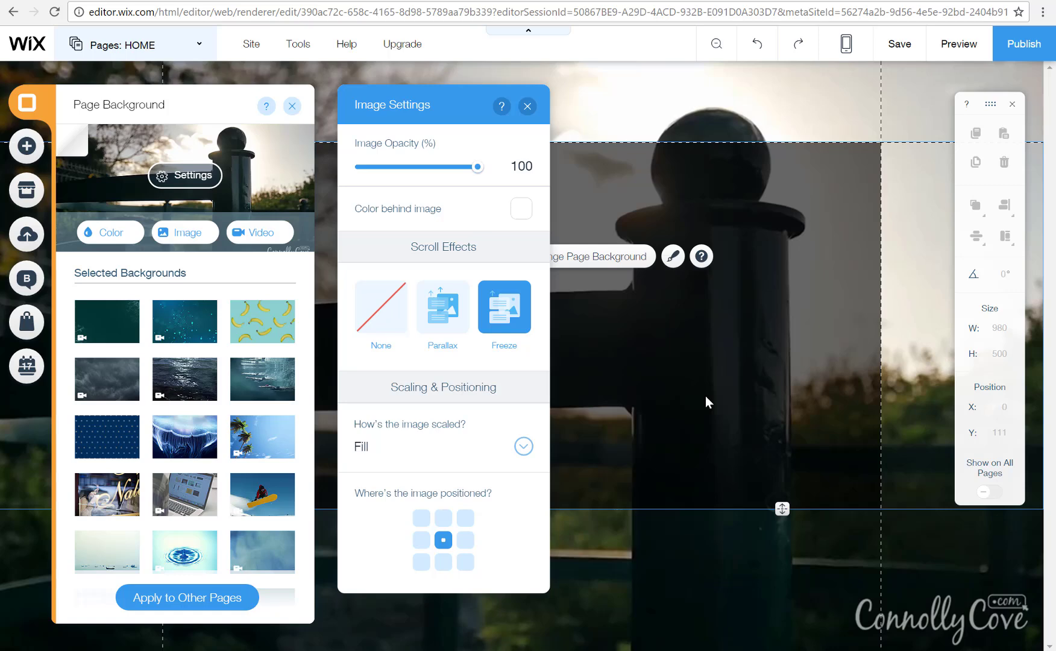
left_click(443, 318)
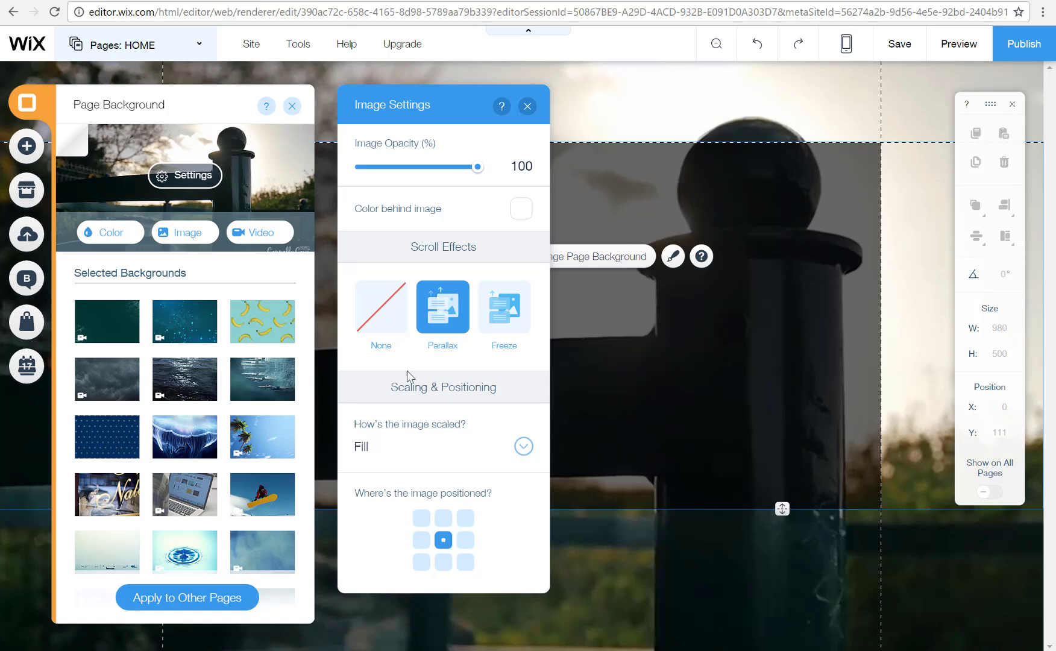
left_click(526, 107)
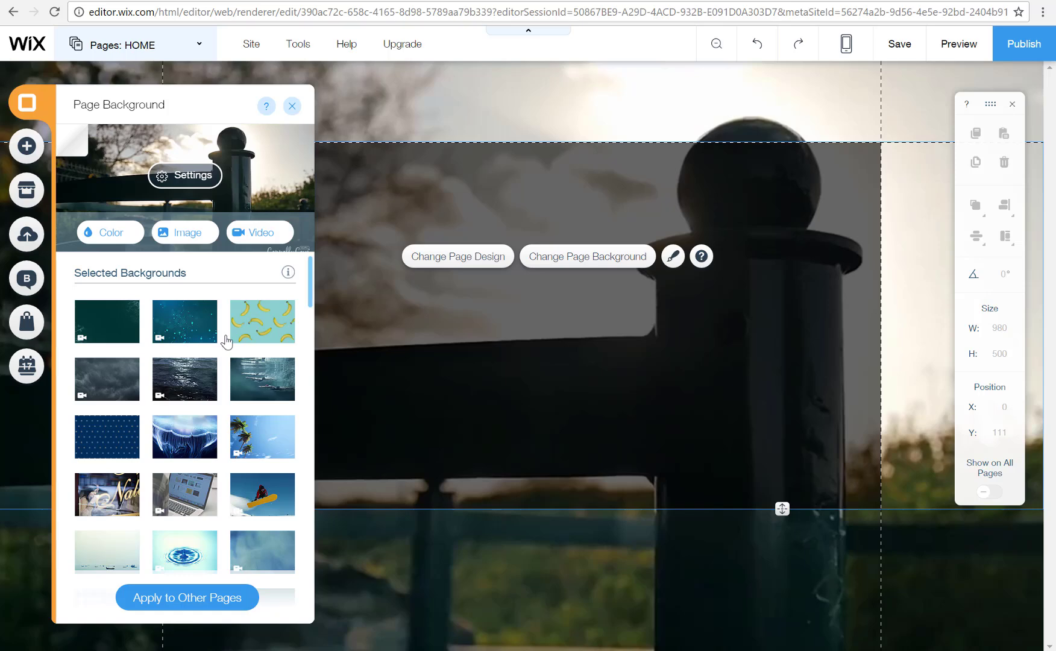
left_click(292, 106)
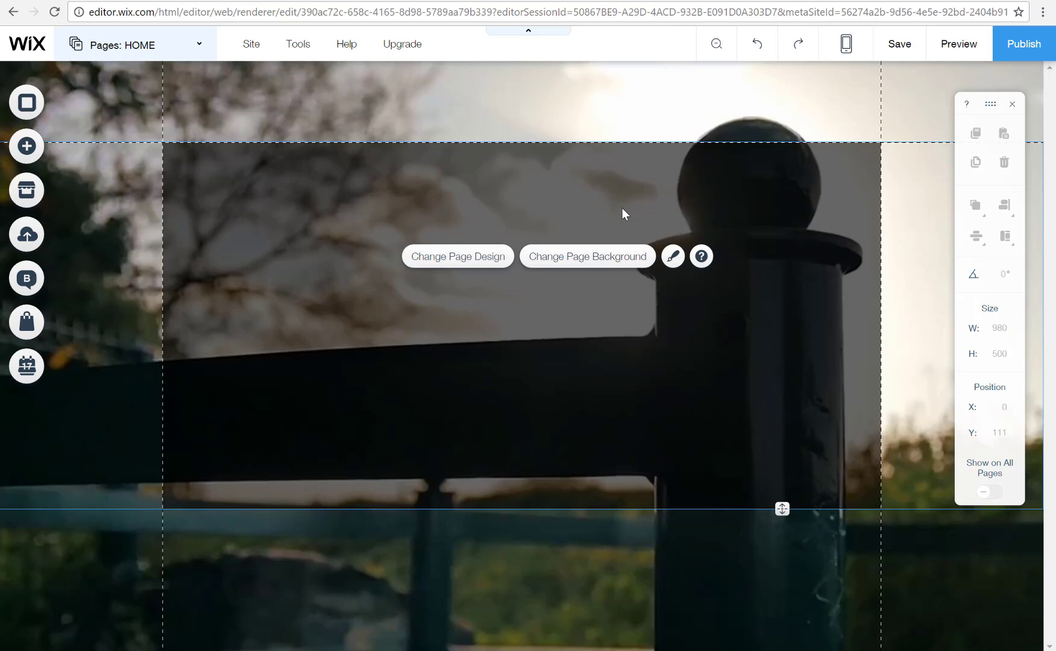
- Browse the available menu designs and add the outlined teal menu from My Menus to the upper-left corner of the header
left_click(28, 146)
scroll(106, 372, "down", 10)
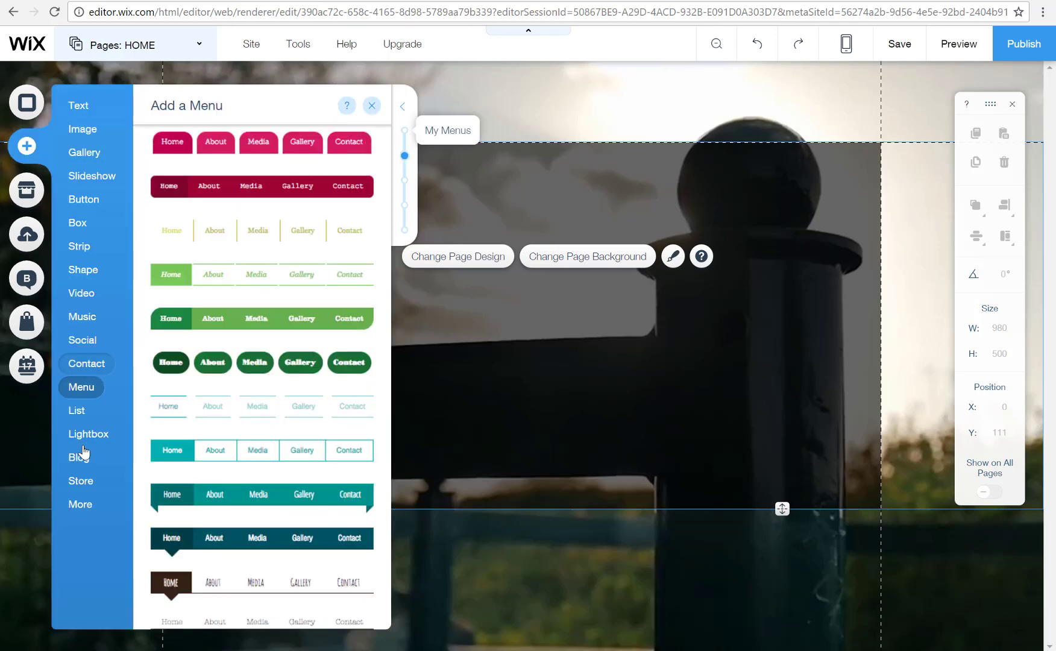
left_click(82, 389)
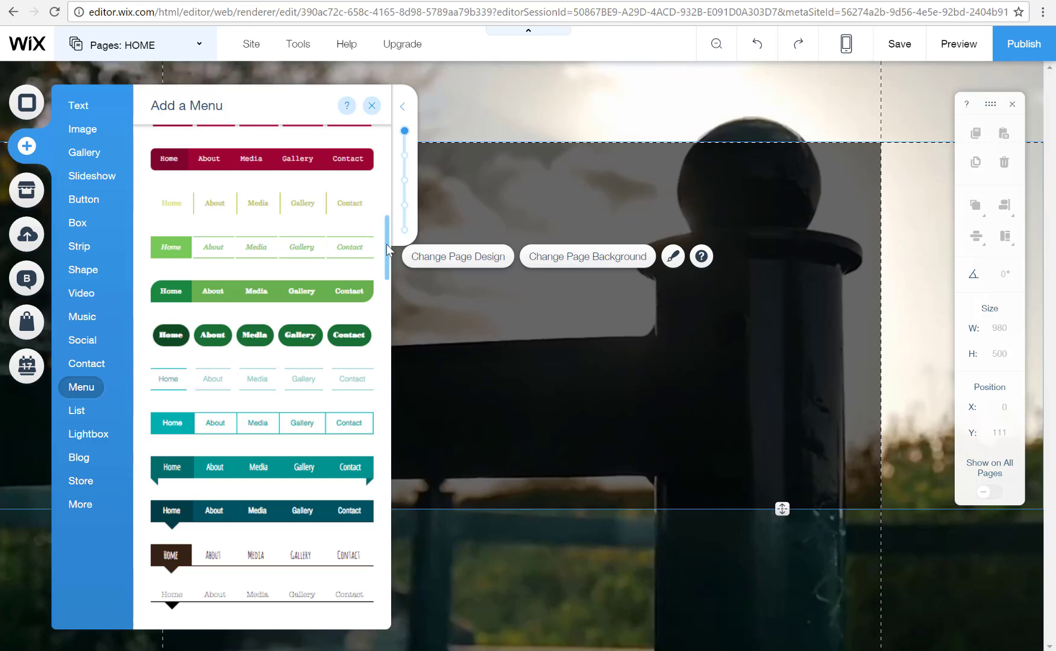
left_click_drag(388, 238, 372, 159)
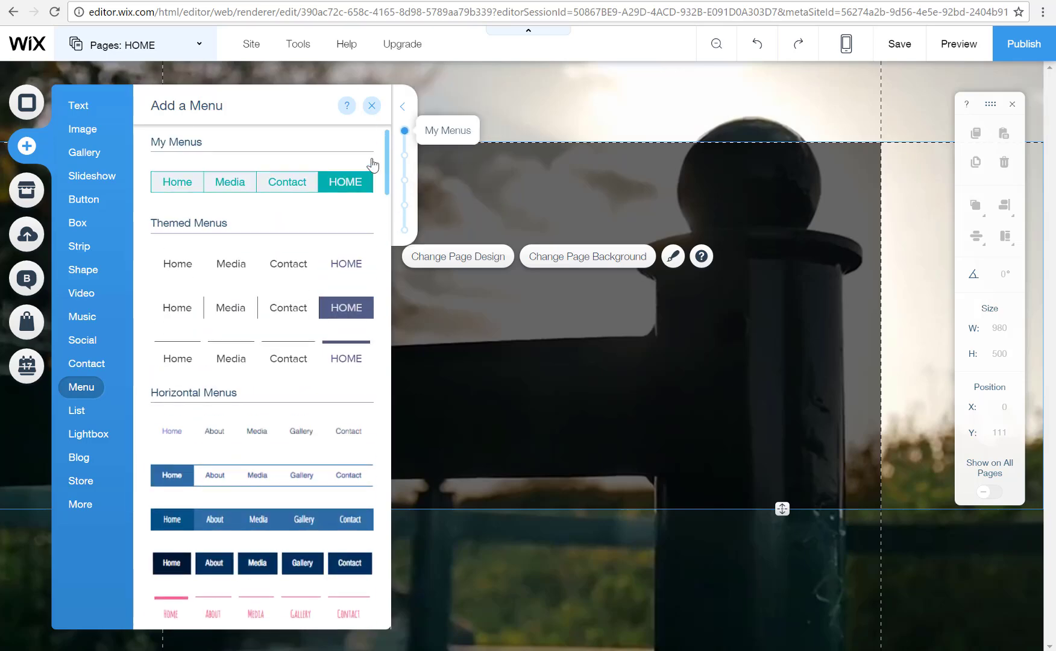
scroll(368, 181, "down", 1)
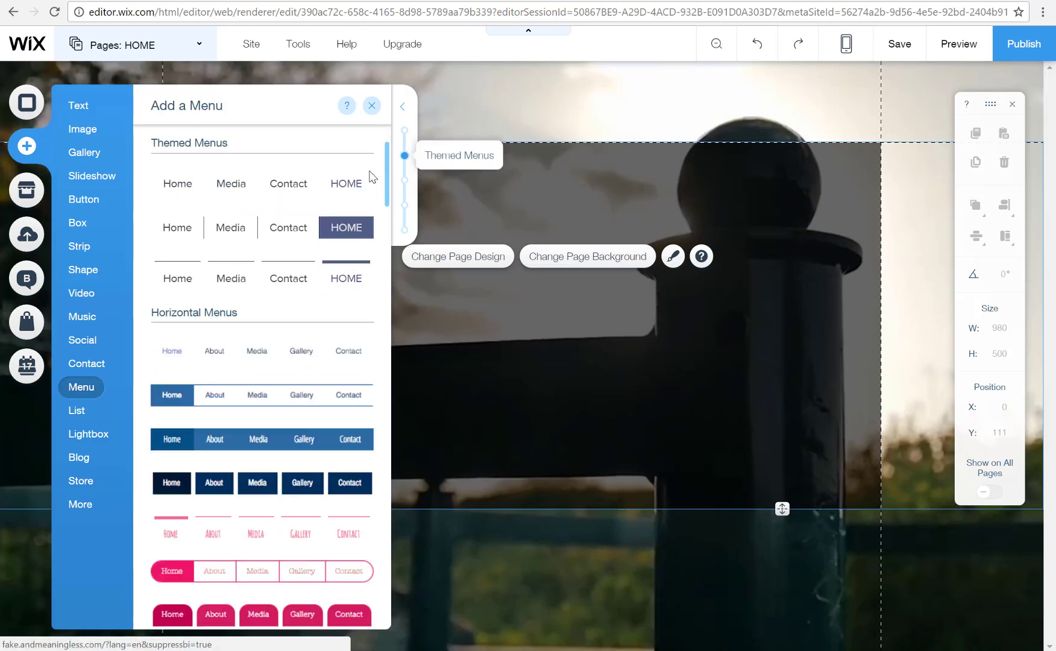
scroll(369, 218, "down", 8)
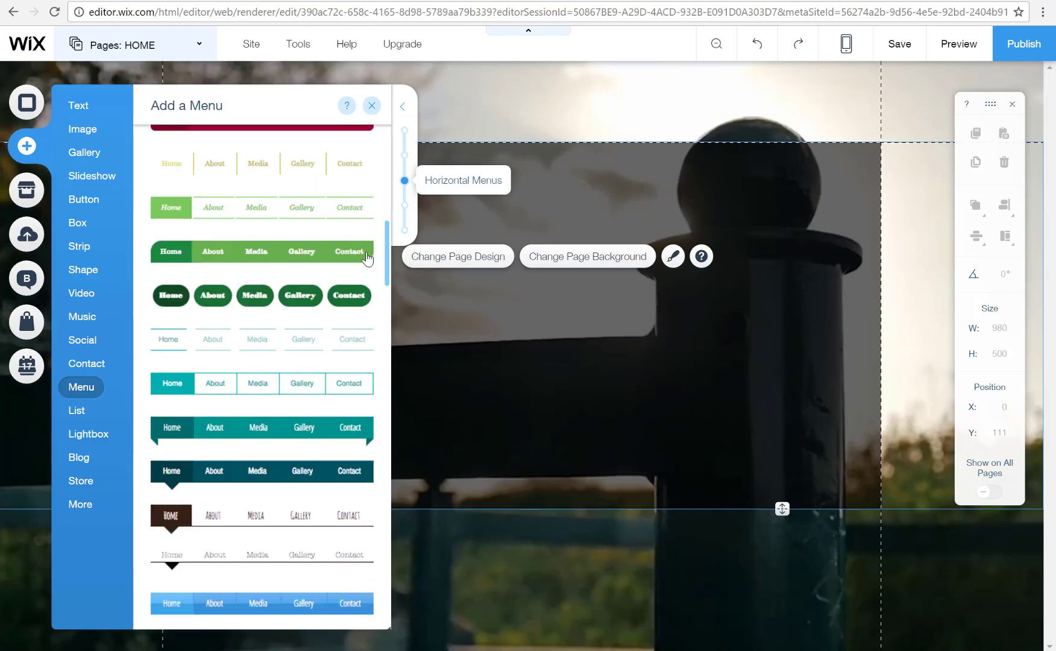
scroll(368, 259, "up", 9)
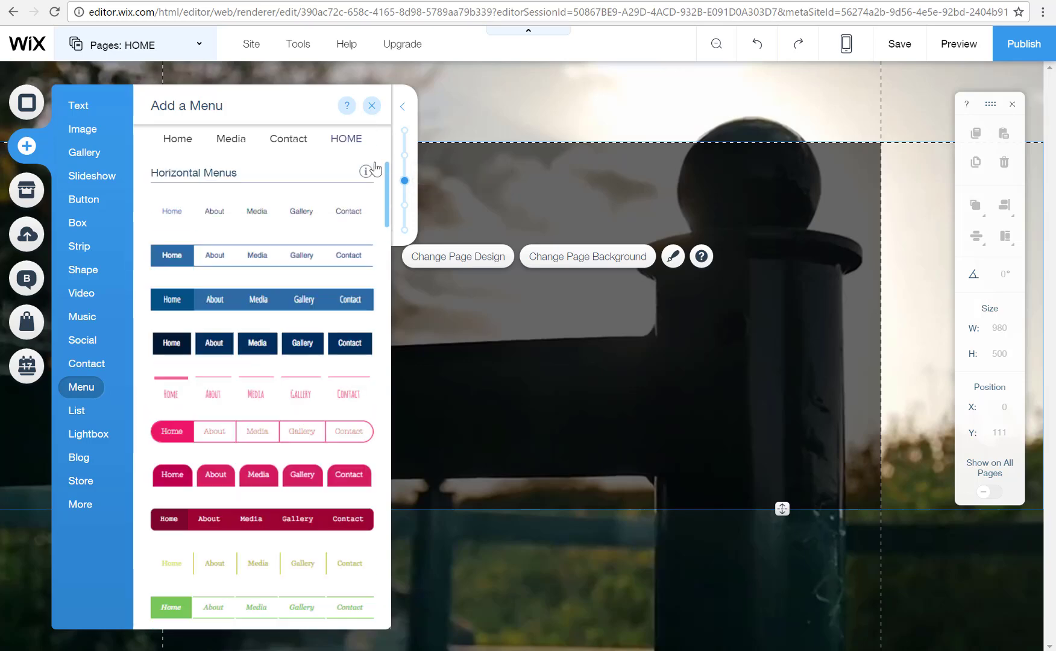
scroll(374, 161, "up", 1)
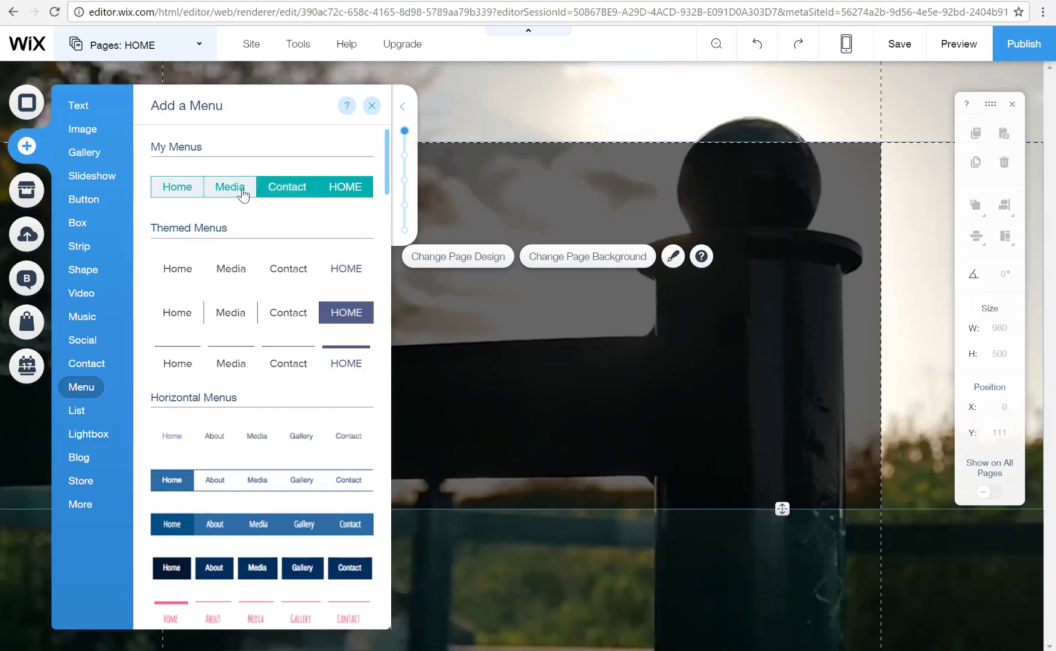
left_click_drag(224, 189, 349, 77)
- Check the site's page list and stretch the header menu to 980 wide by 111 high
left_click(205, 42)
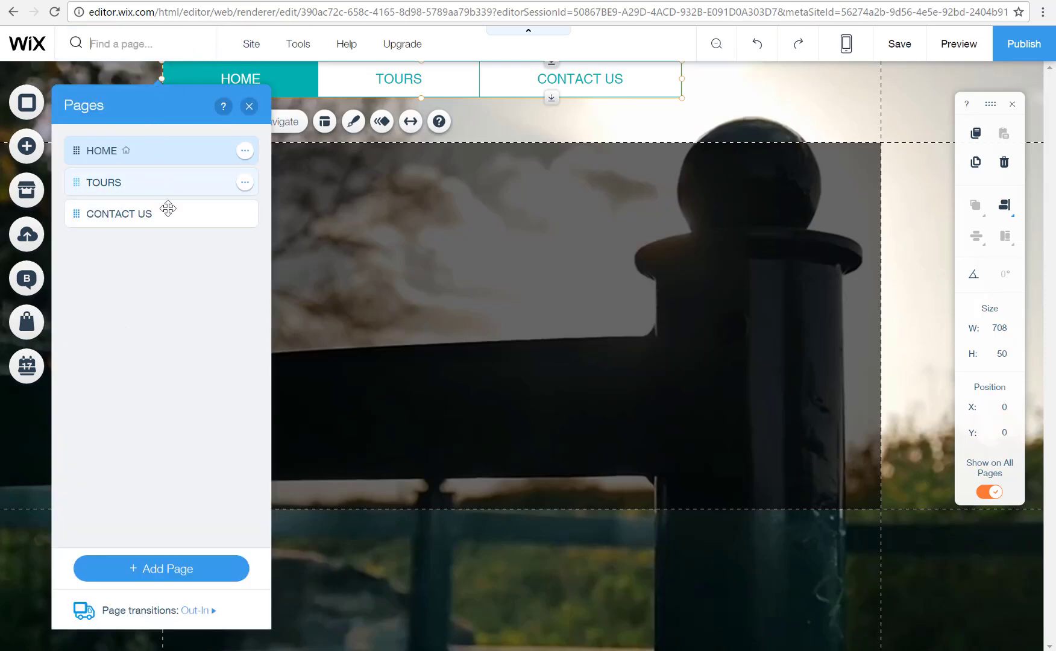
left_click(249, 106)
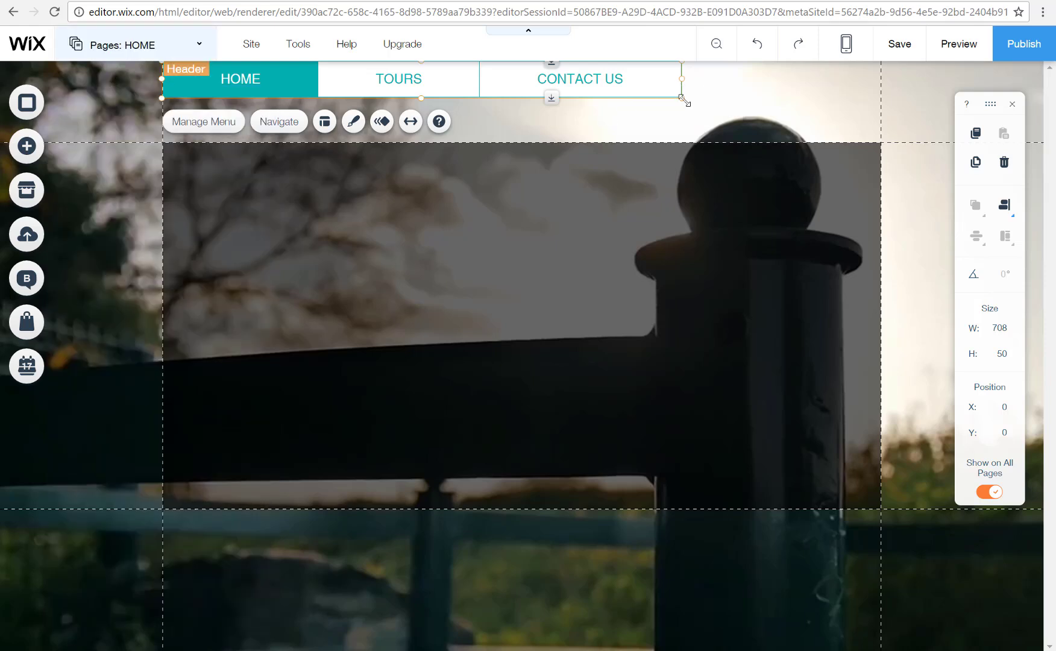
left_click_drag(682, 98, 886, 146)
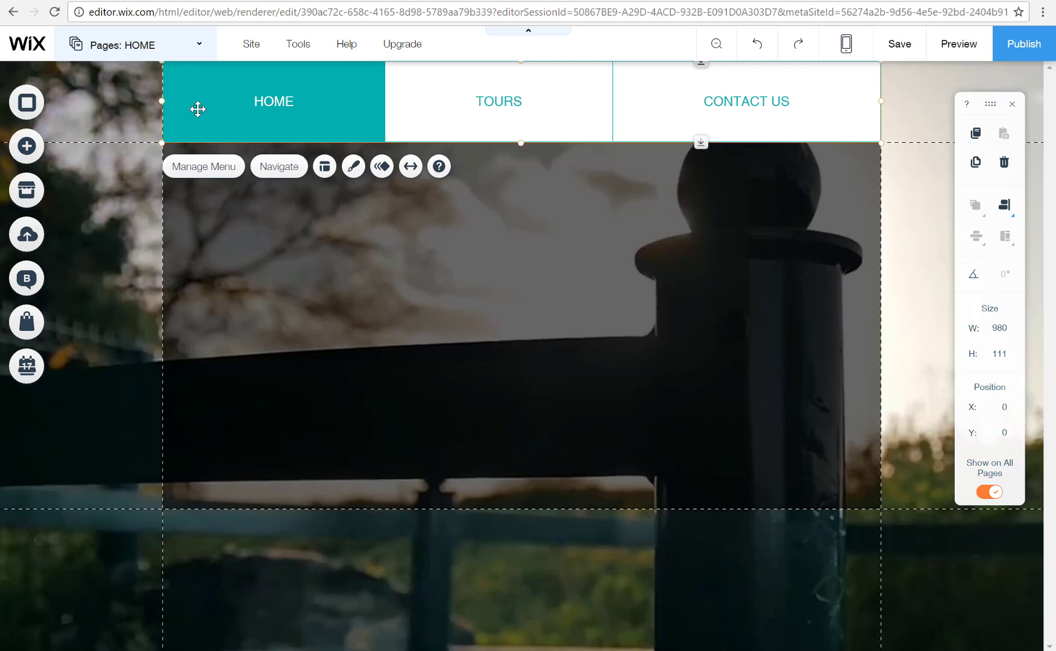
- Switch to the TOURS page to check the header menu there, then return to the HOME page
left_click(198, 51)
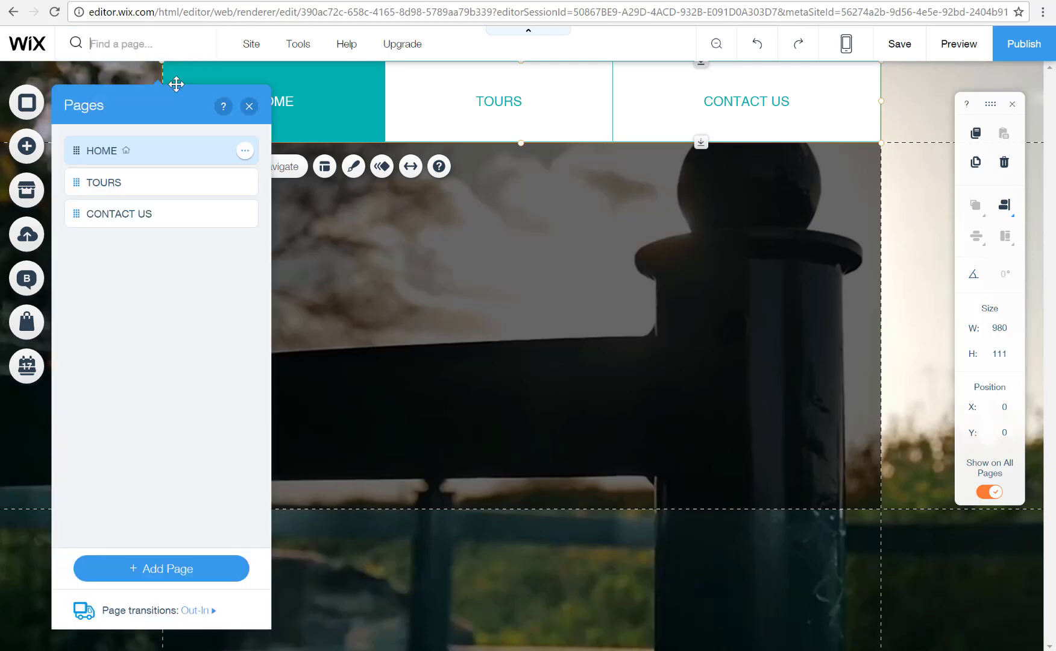
left_click(153, 184)
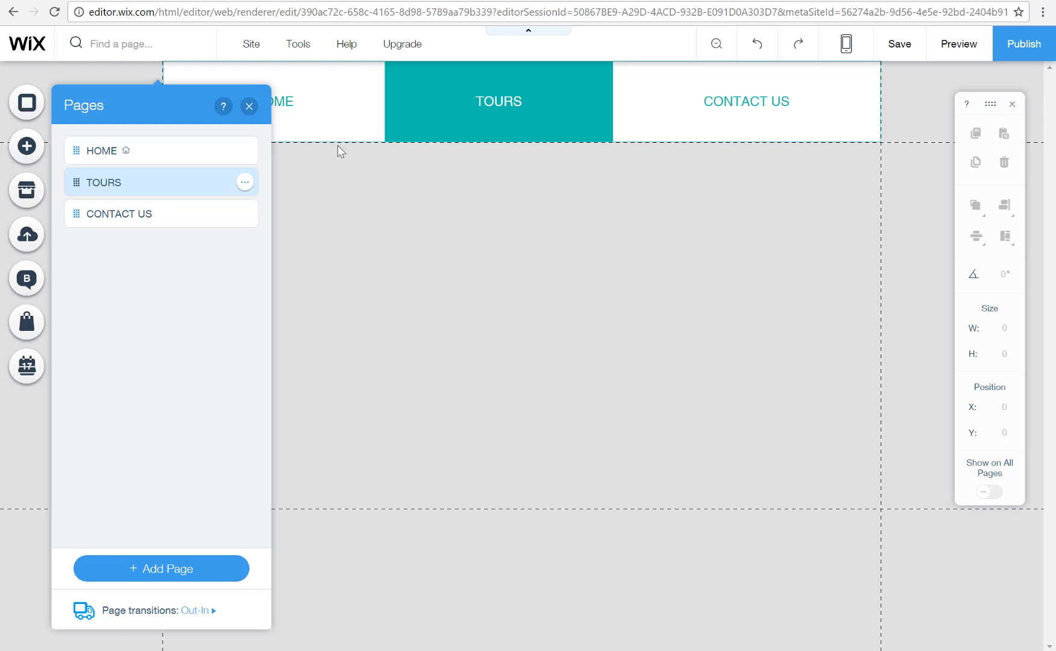
left_click(248, 107)
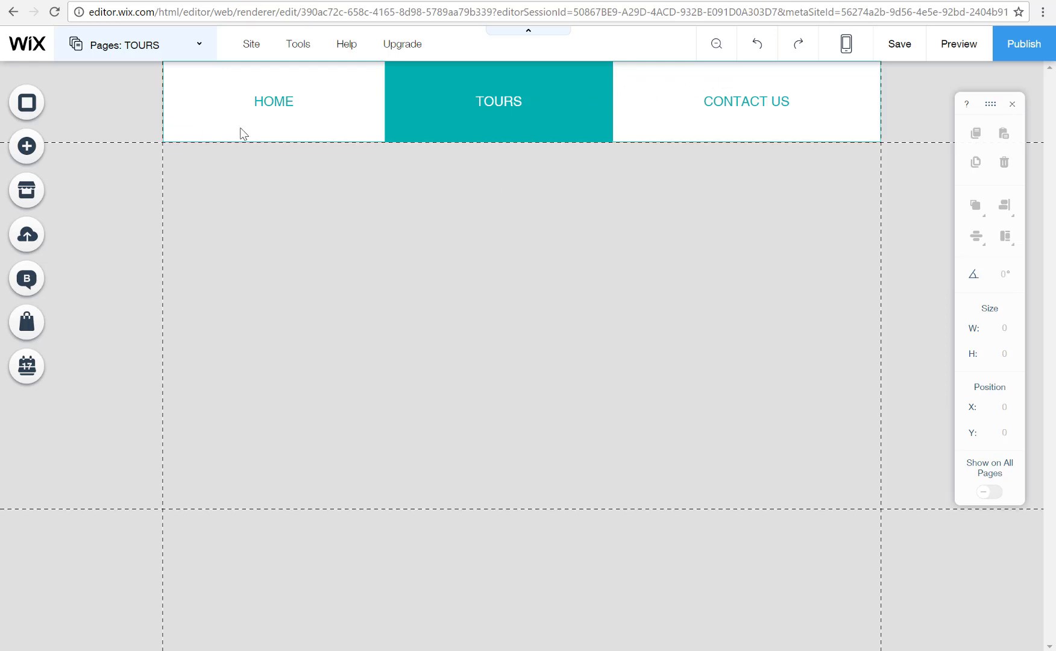
left_click(161, 48)
left_click(130, 151)
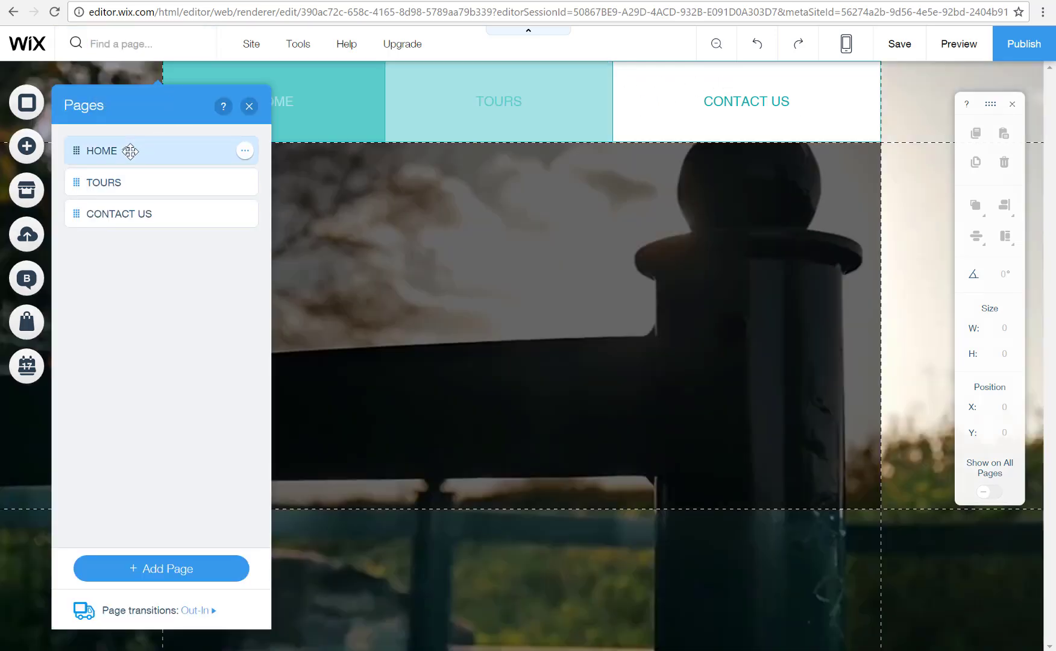
left_click(249, 106)
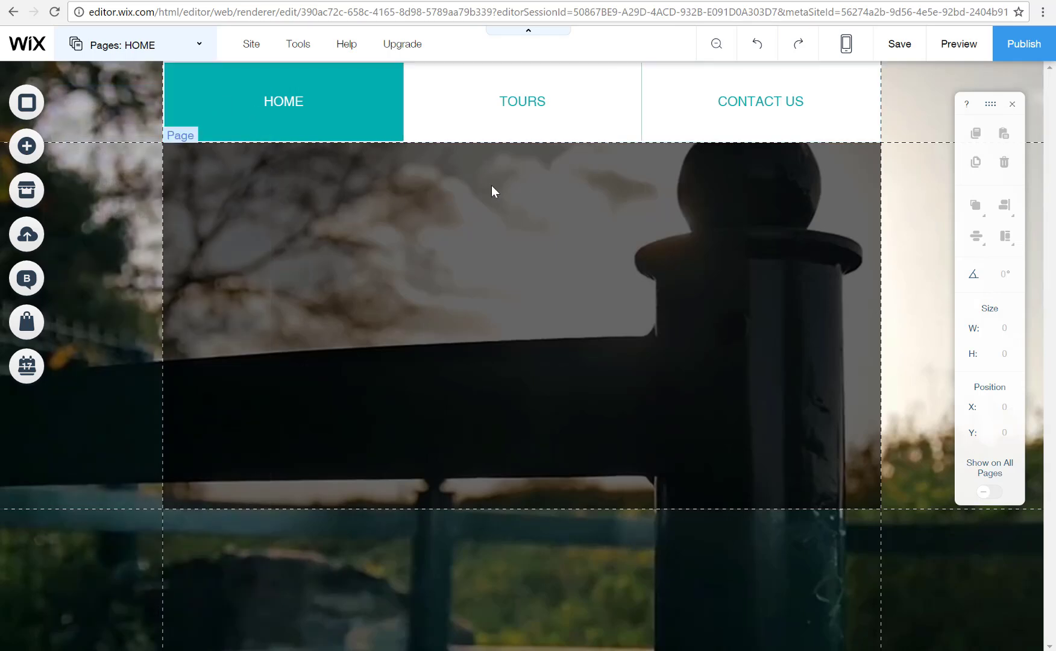
left_click(32, 147)
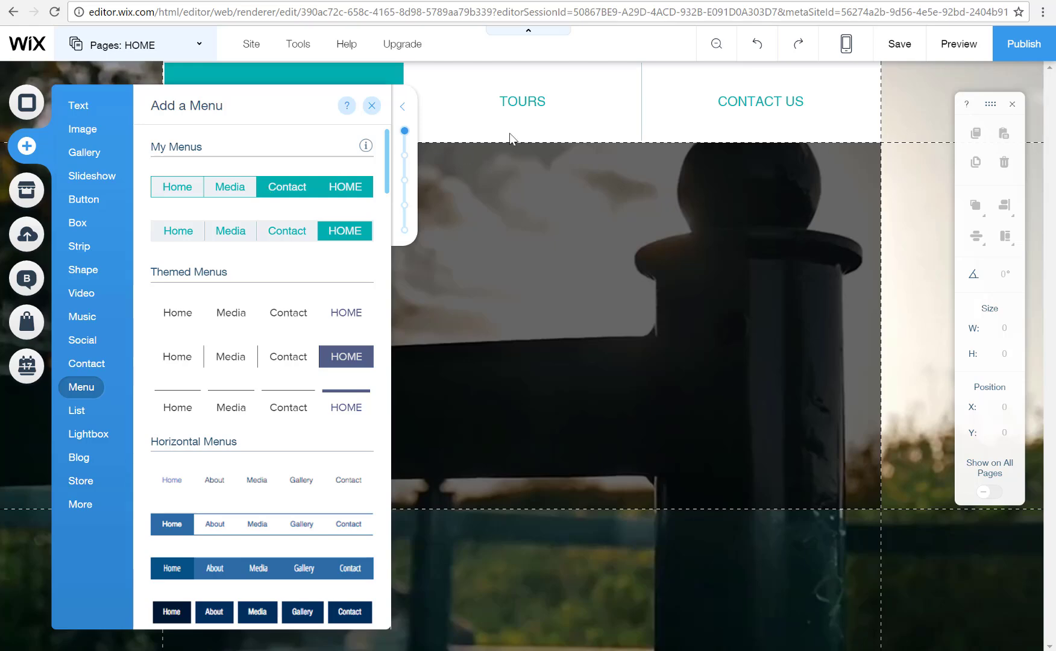
left_click(372, 108)
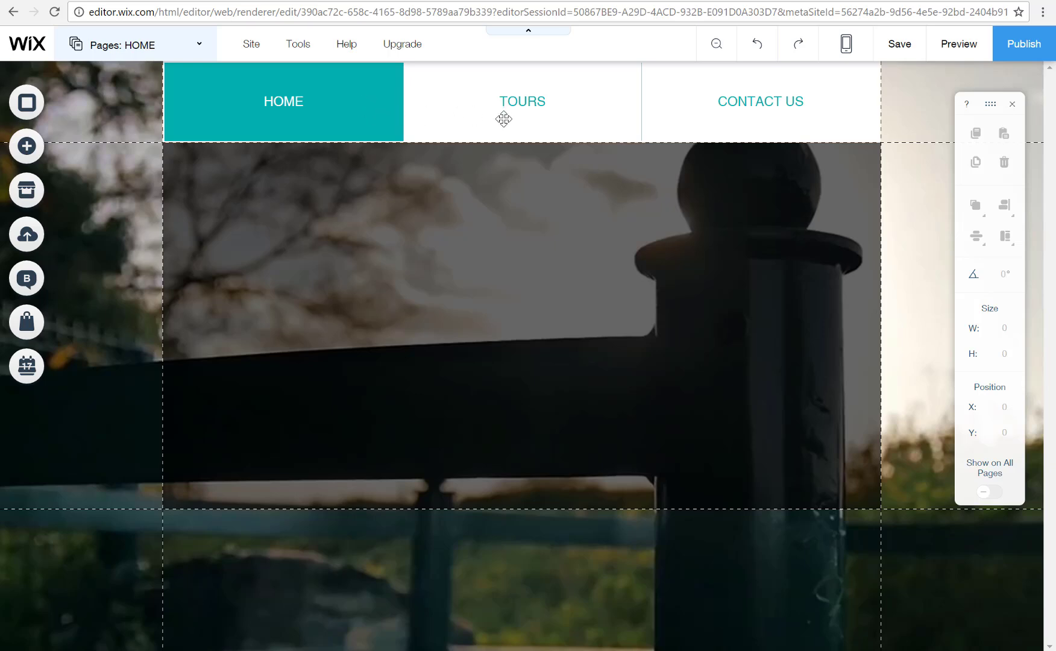
- Try left-aligned text in the header menu's layout settings and return it to centre alignment
left_click(373, 107)
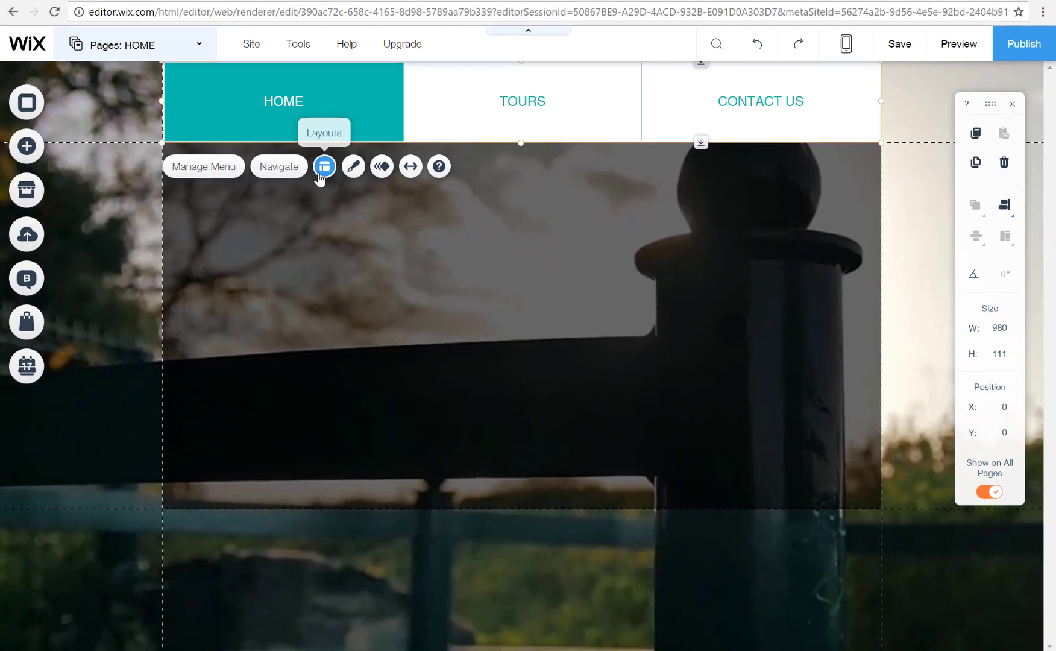
left_click(295, 197)
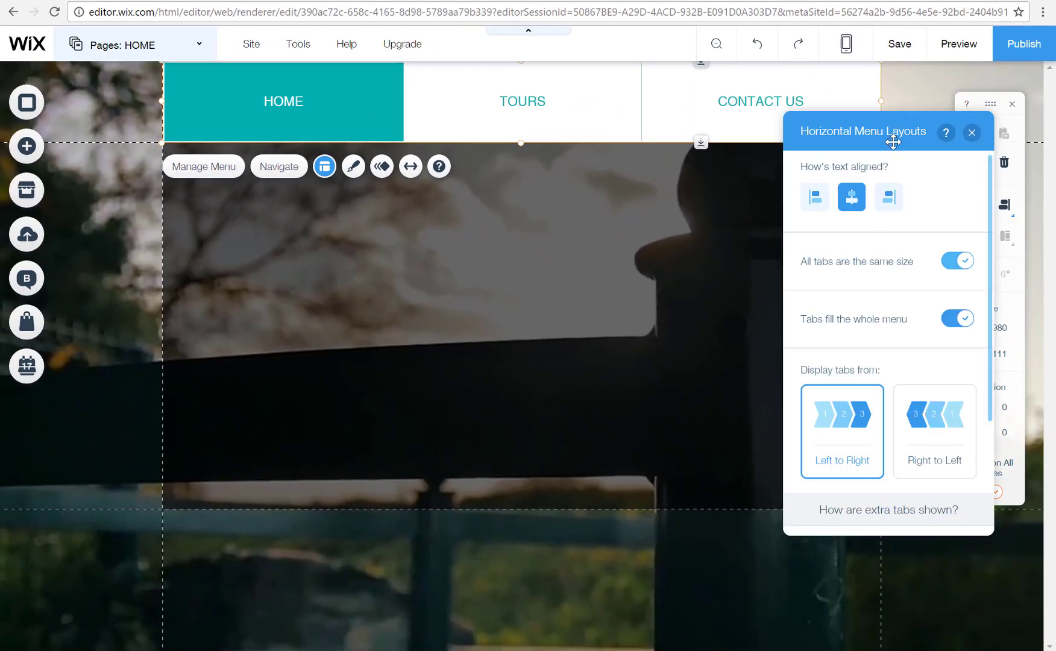
left_click_drag(794, 143, 524, 220)
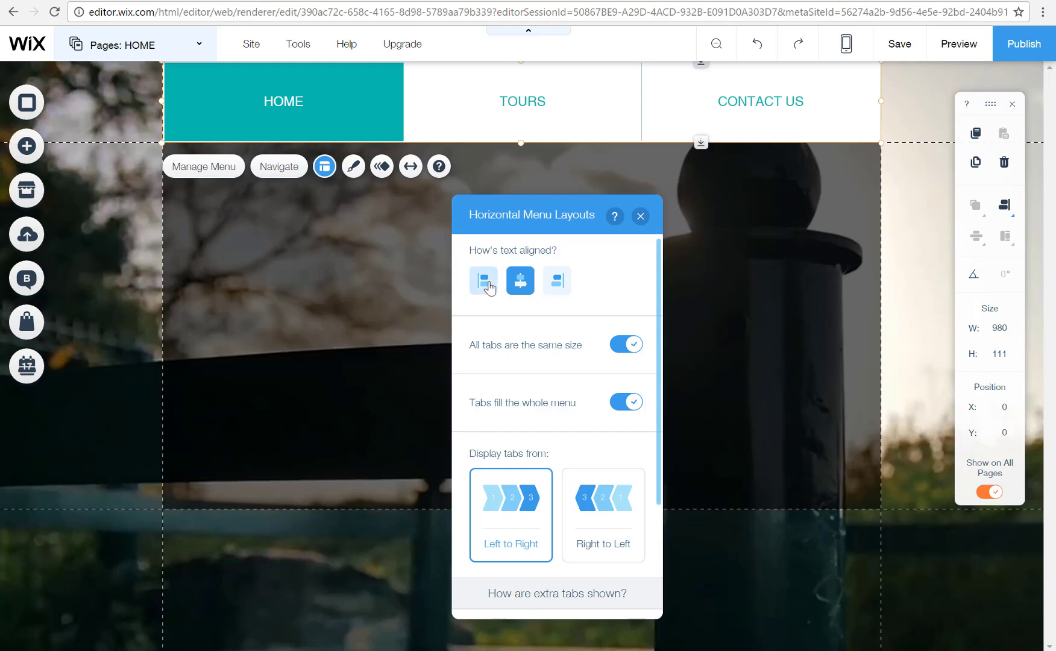
left_click(489, 284)
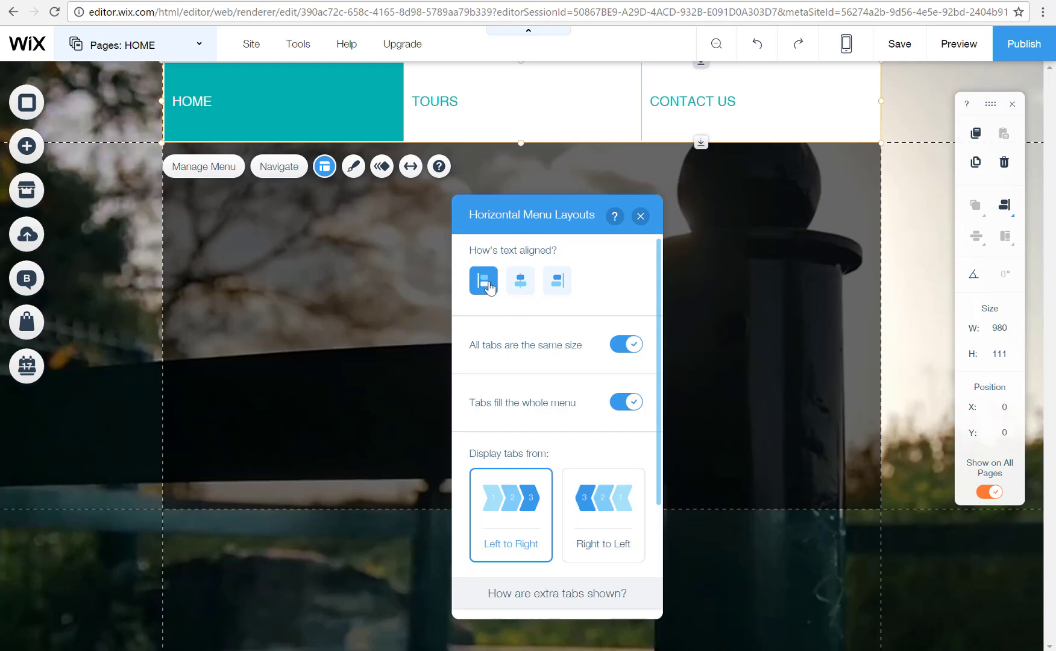
left_click(516, 284)
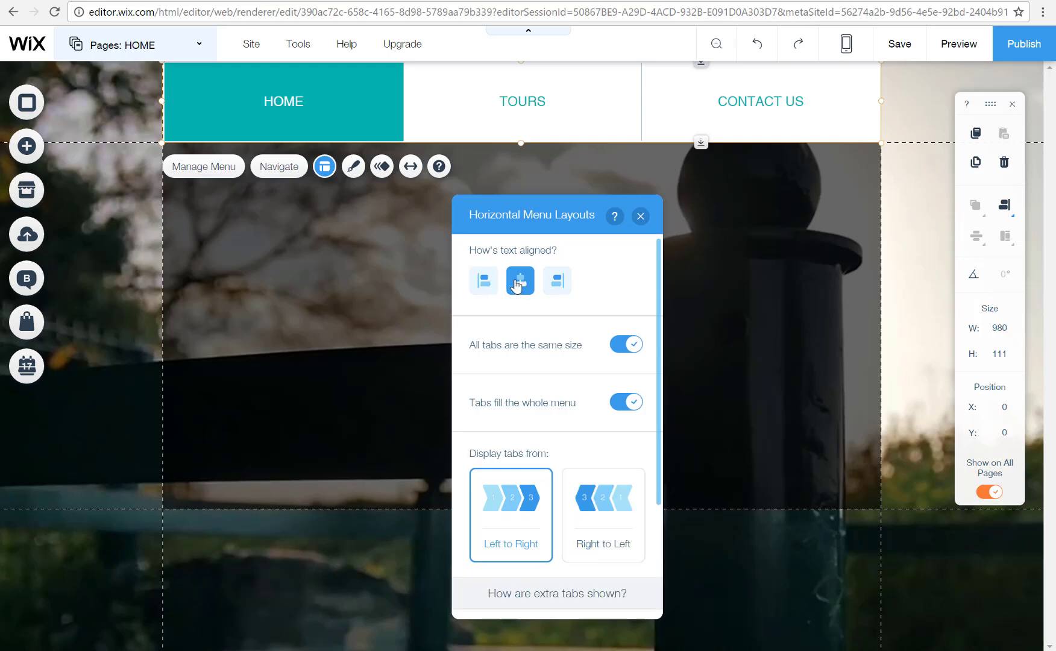
- Try the menu without same-size tabs and without whole-menu fill, restore both options and close the layout settings
left_click_drag(537, 212, 561, 189)
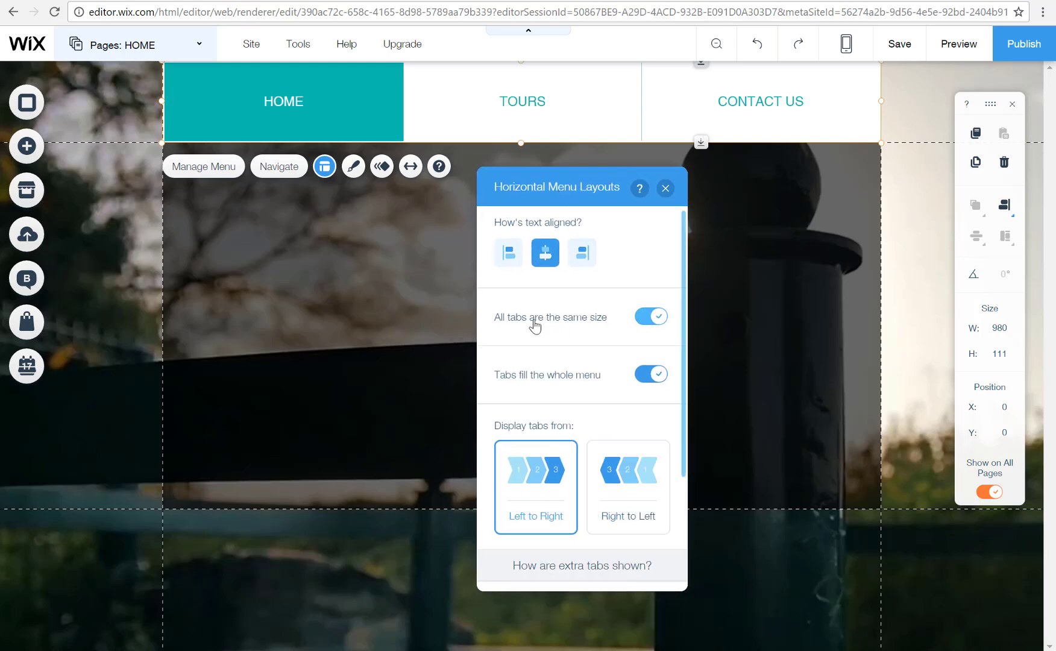
left_click(656, 320)
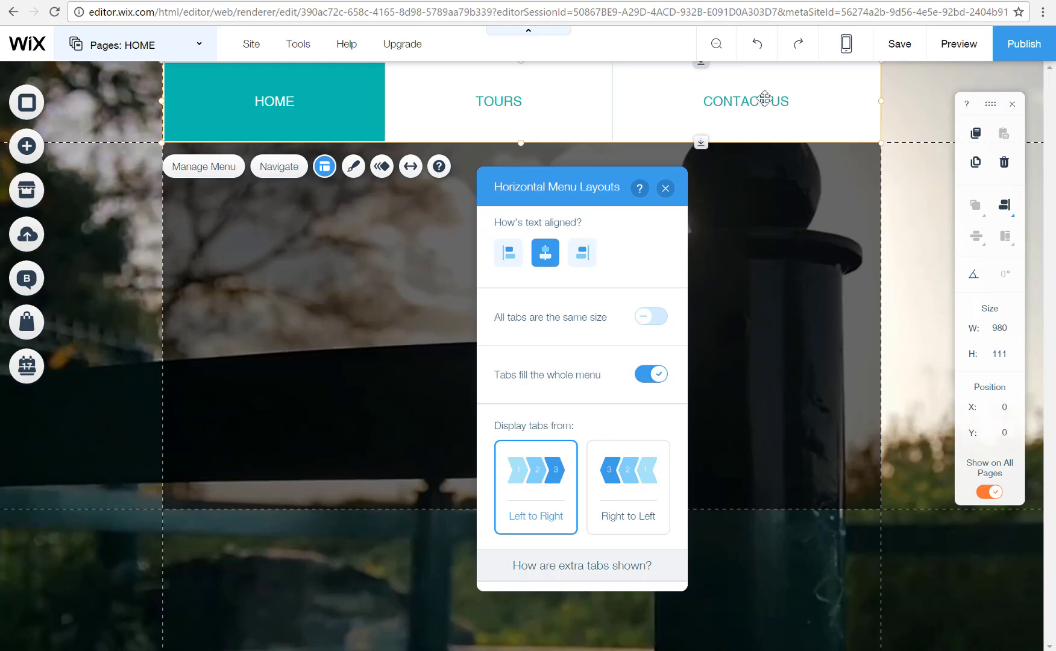
left_click(654, 314)
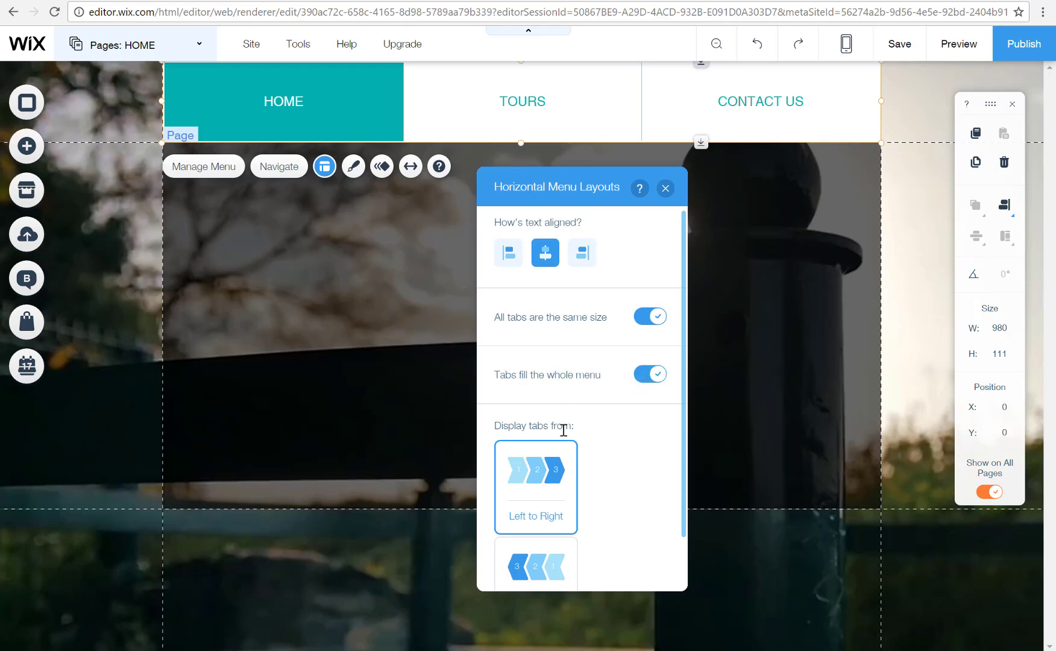
scroll(585, 439, "down", 2)
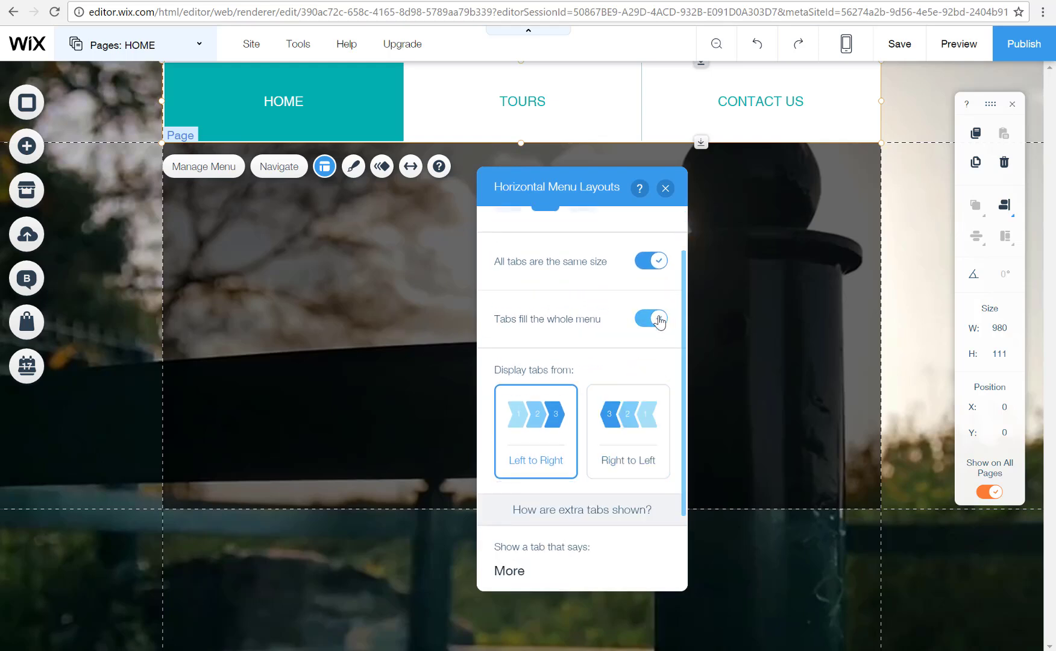
left_click(660, 323)
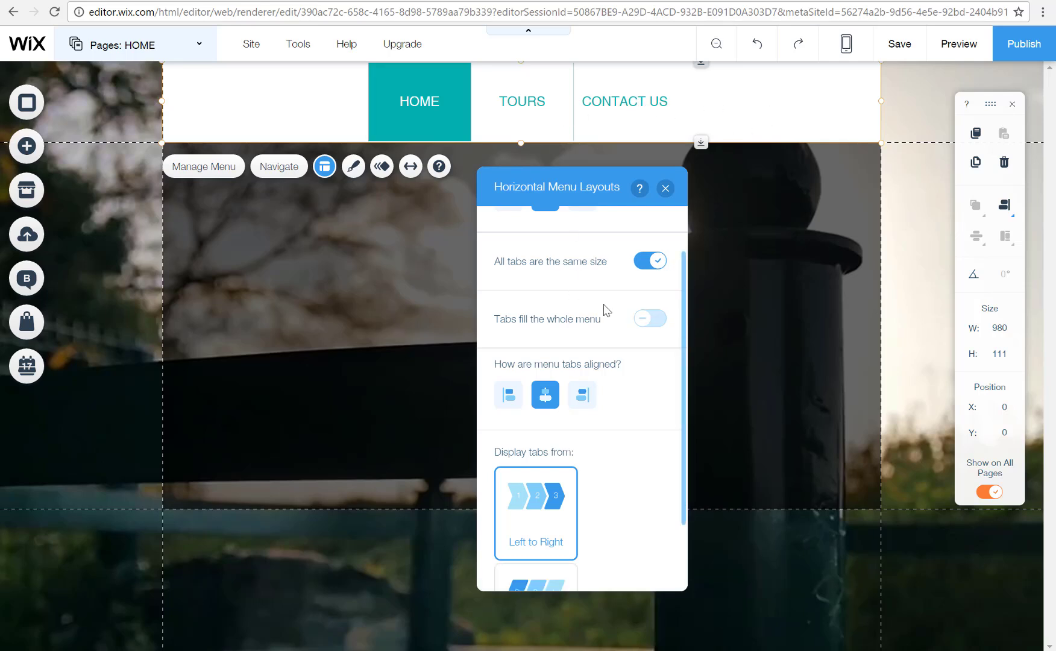
left_click(645, 324)
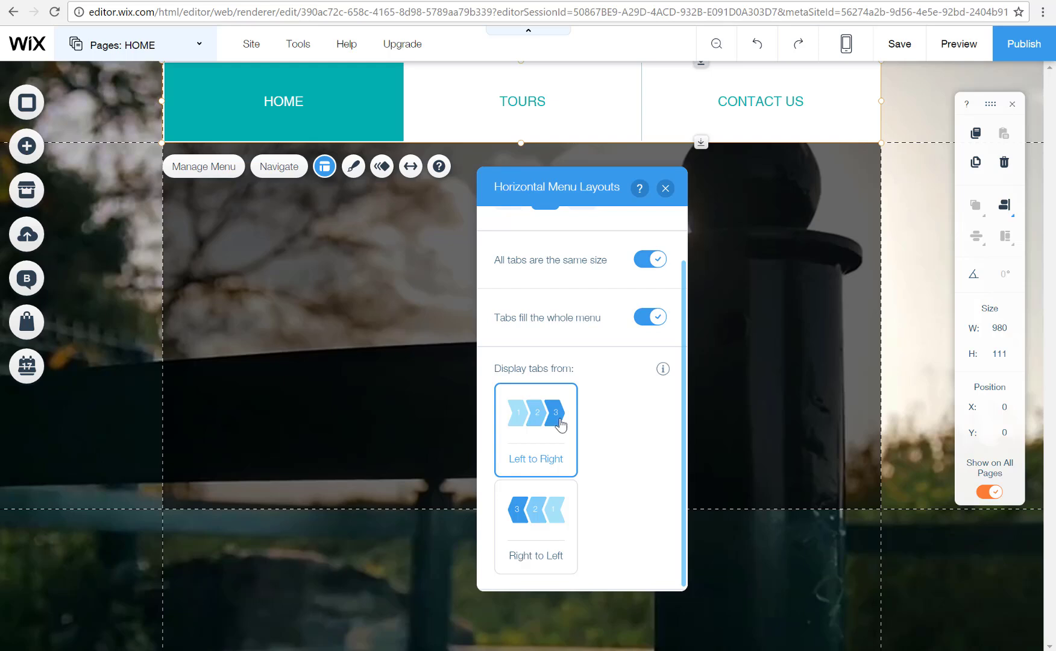
left_click(667, 189)
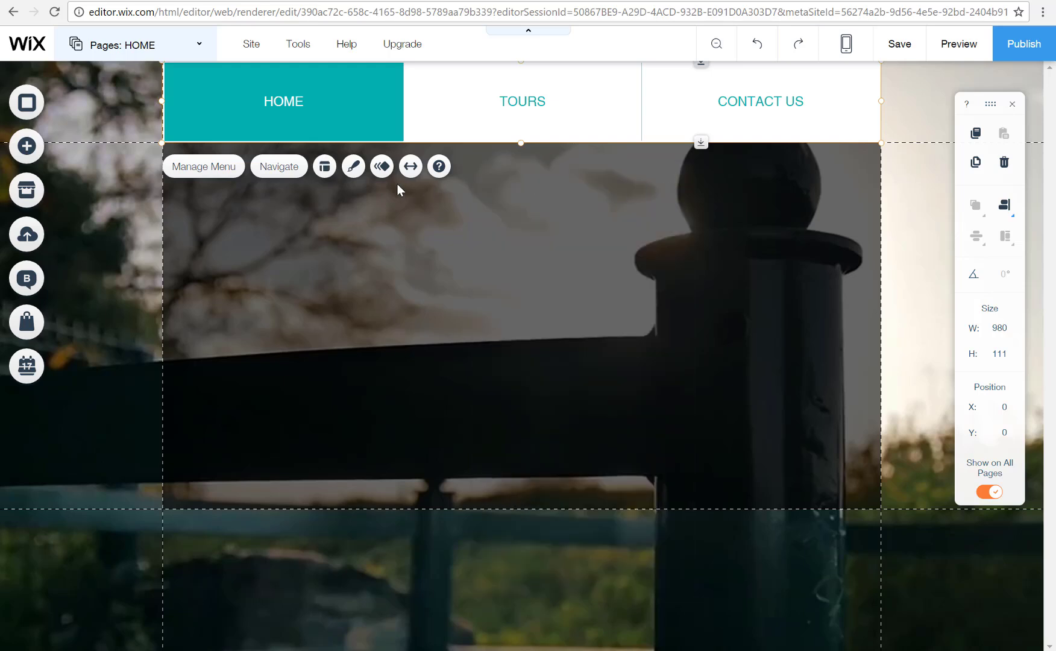
- Open the header menu's custom fill colour and opacity settings and pick #515D87 for the regular drop-down background
left_click(353, 167)
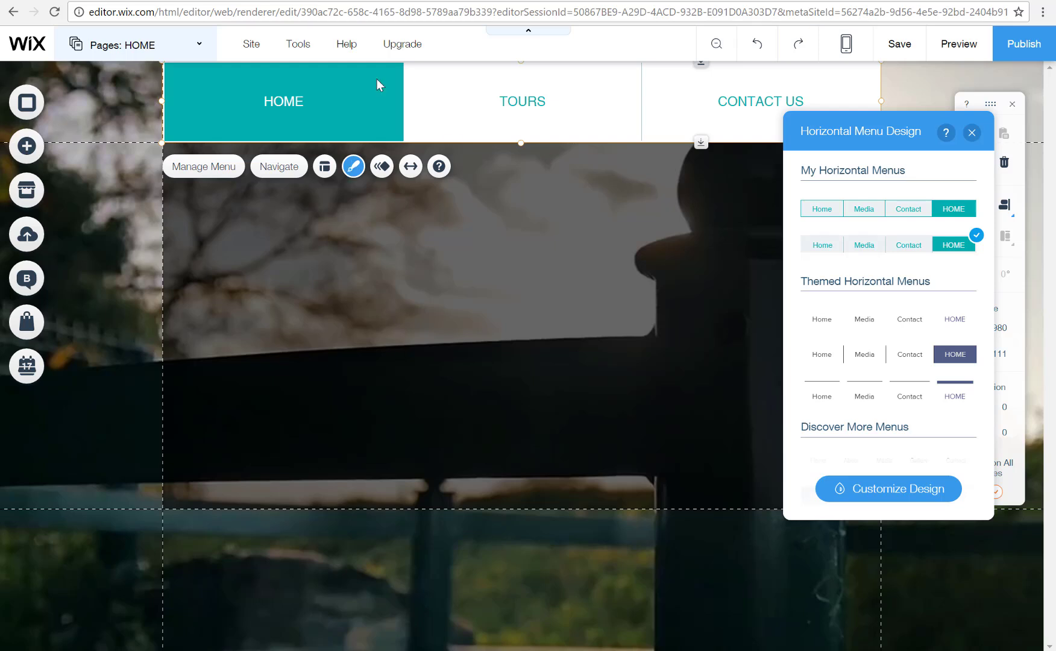
left_click_drag(804, 129, 512, 191)
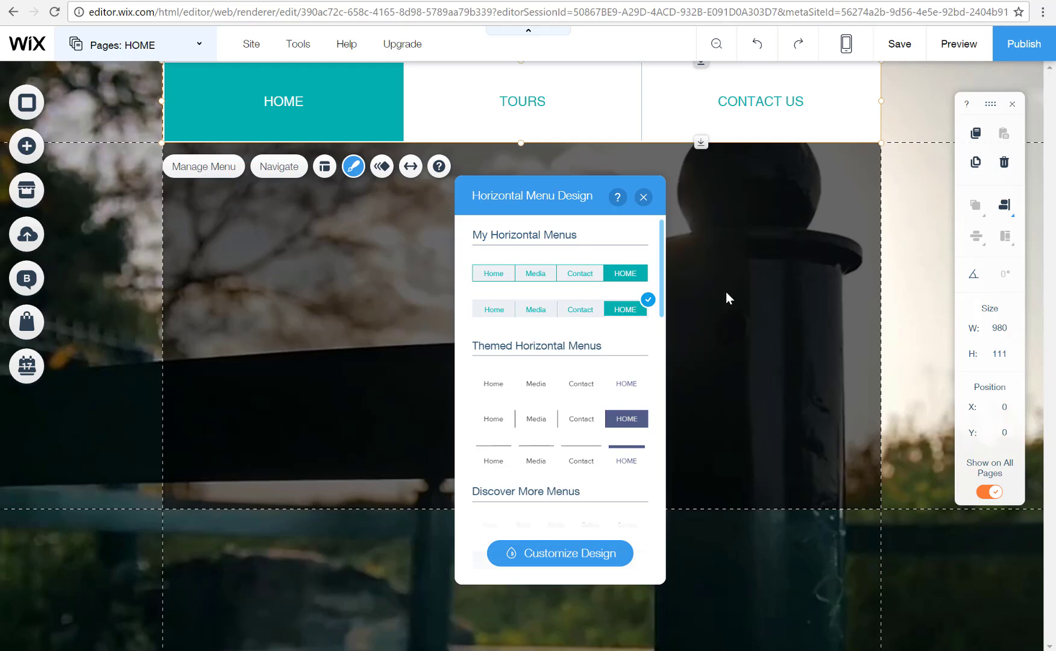
left_click(567, 560)
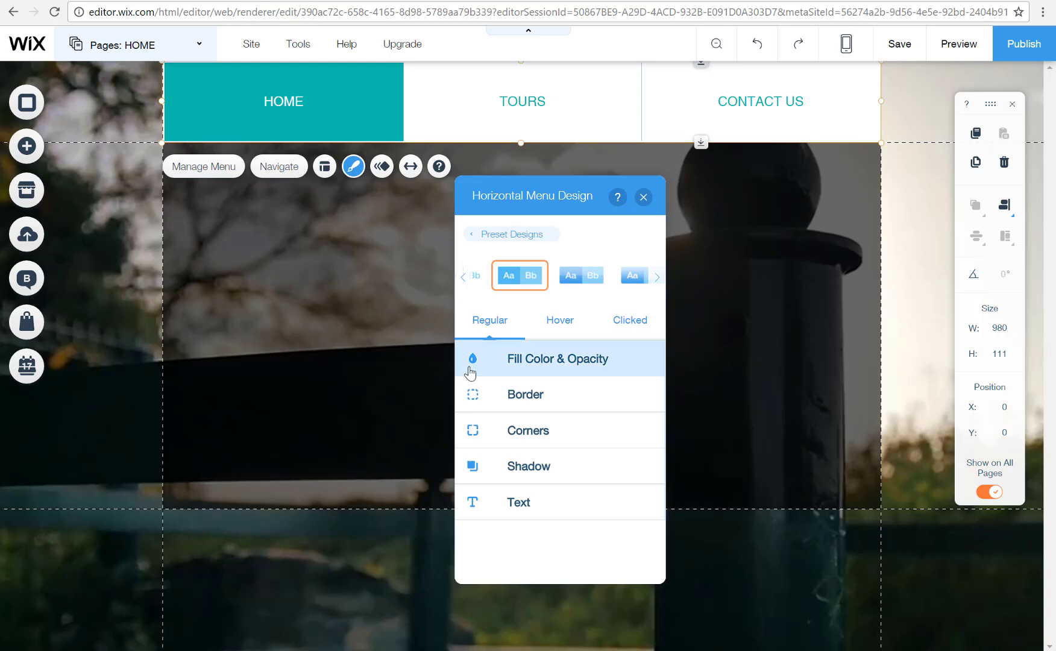
left_click(503, 365)
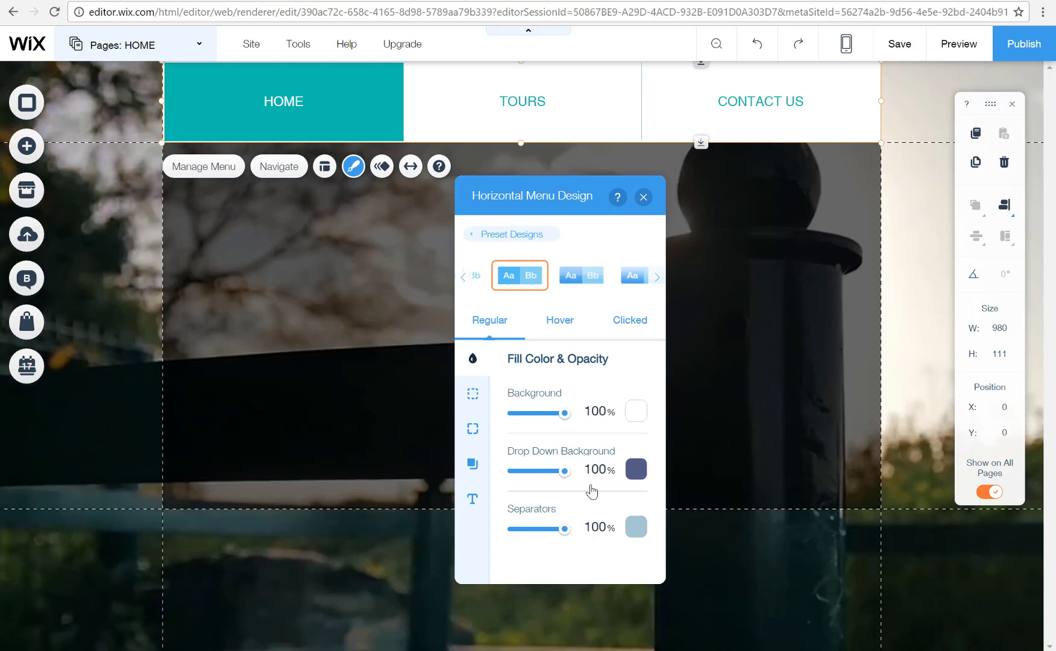
left_click(635, 469)
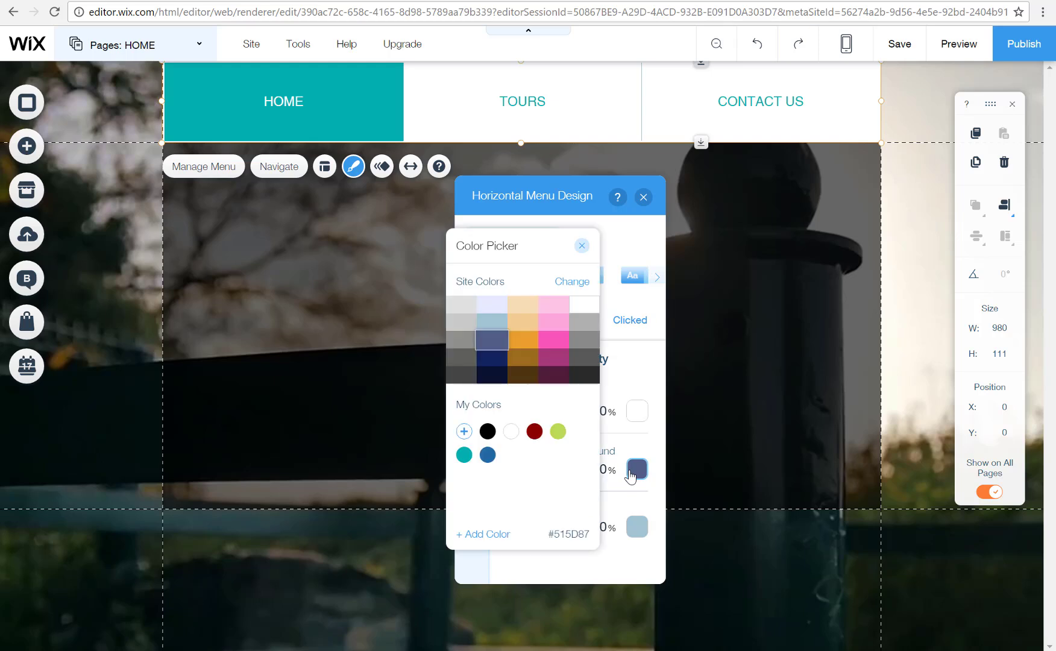
left_click(493, 344)
left_click(583, 246)
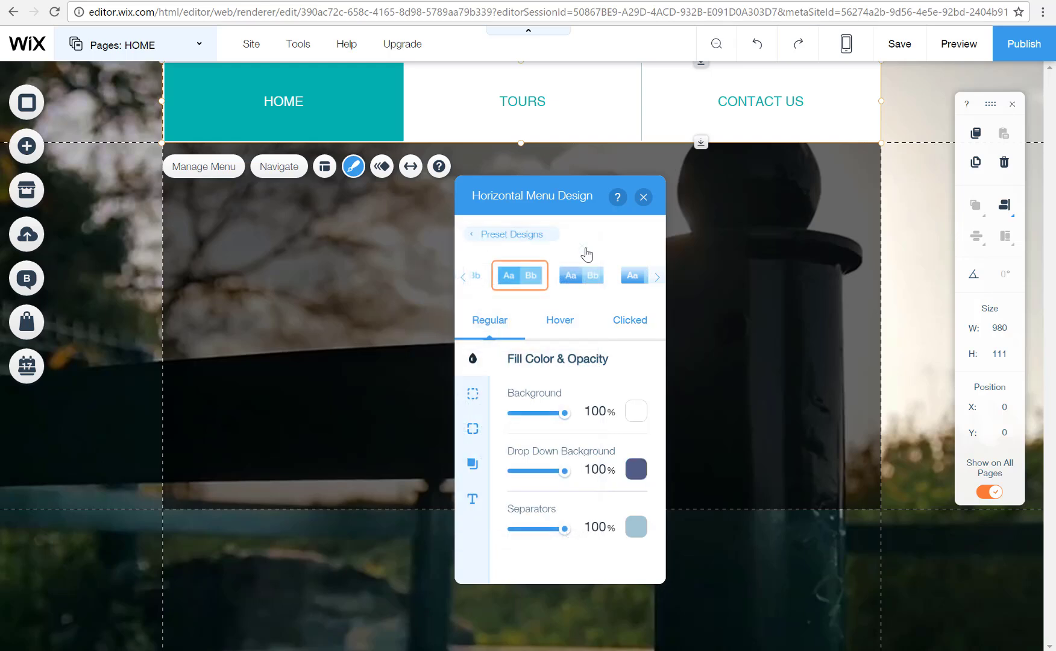
- Review the header menu's regular separator colour, border and corner settings
left_click(637, 527)
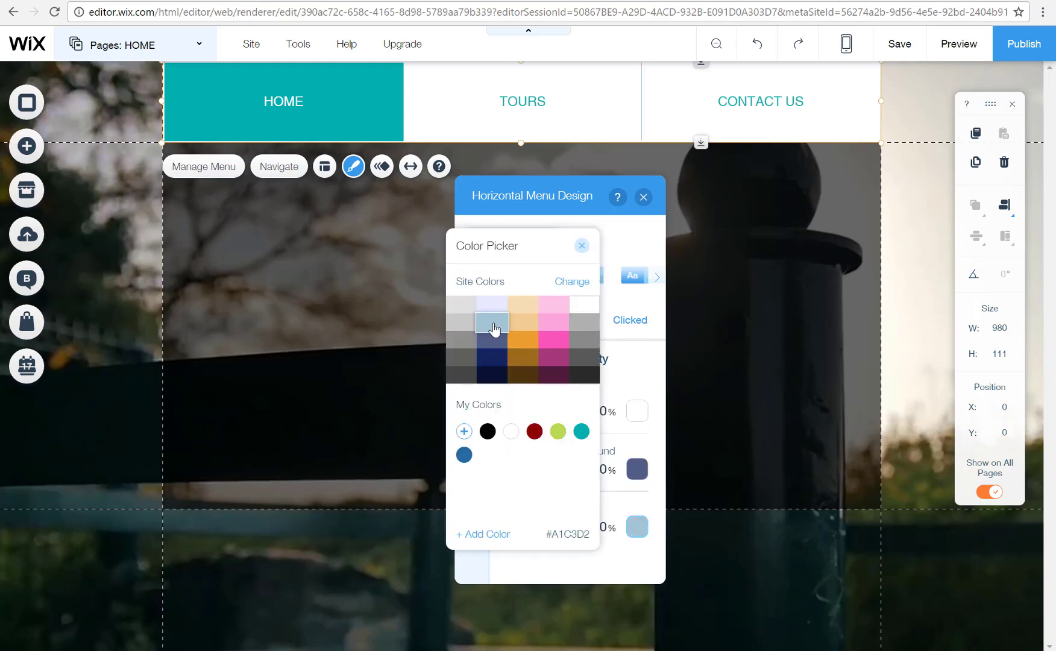
left_click(582, 245)
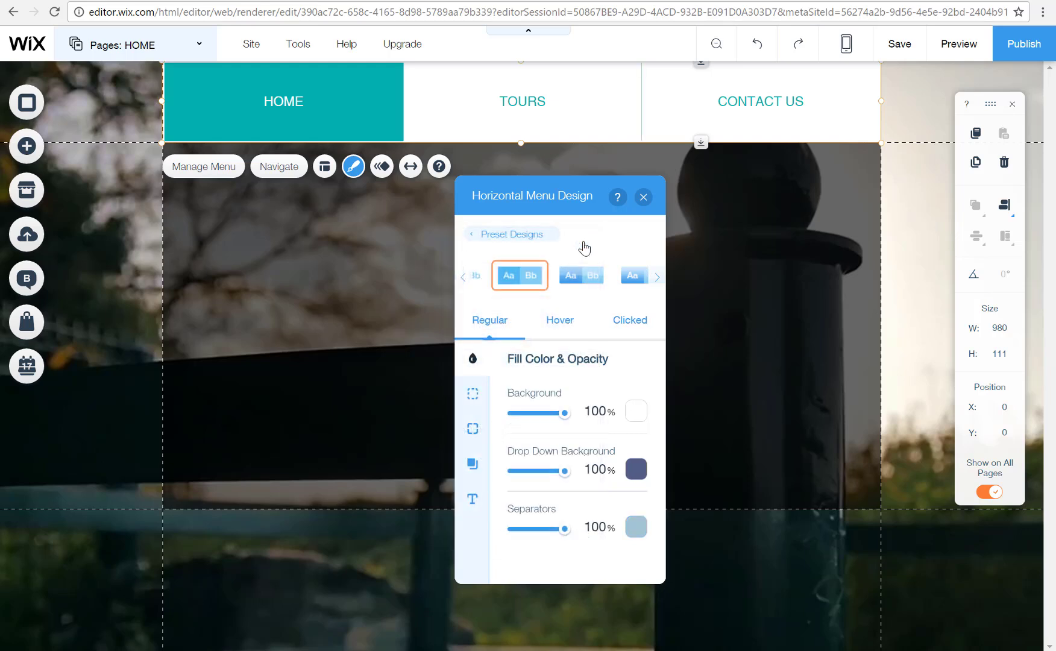
left_click(473, 396)
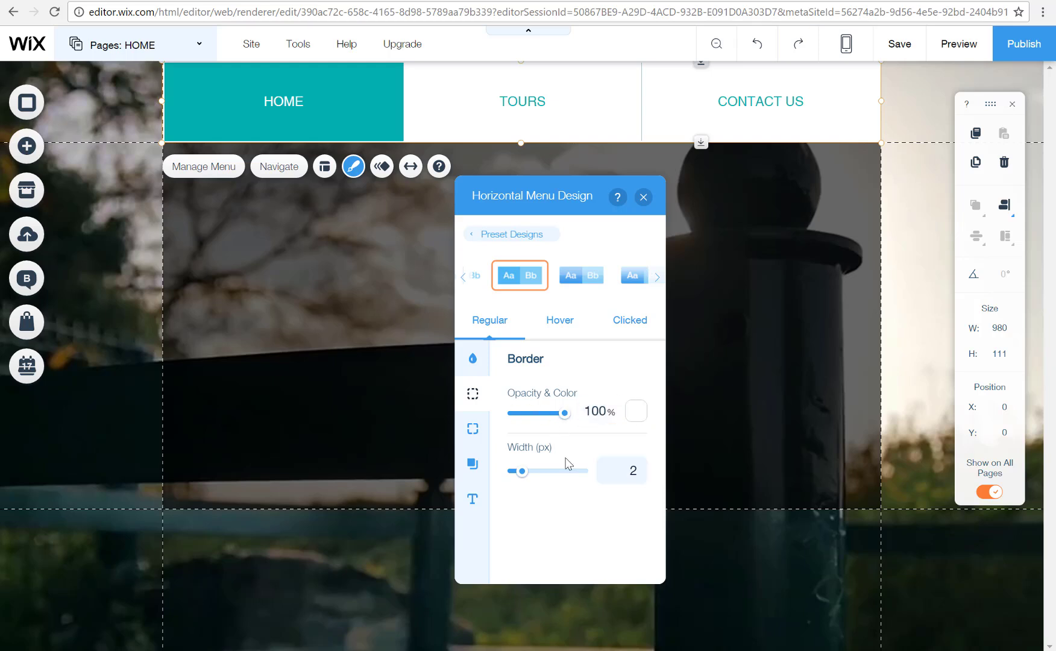
left_click(472, 429)
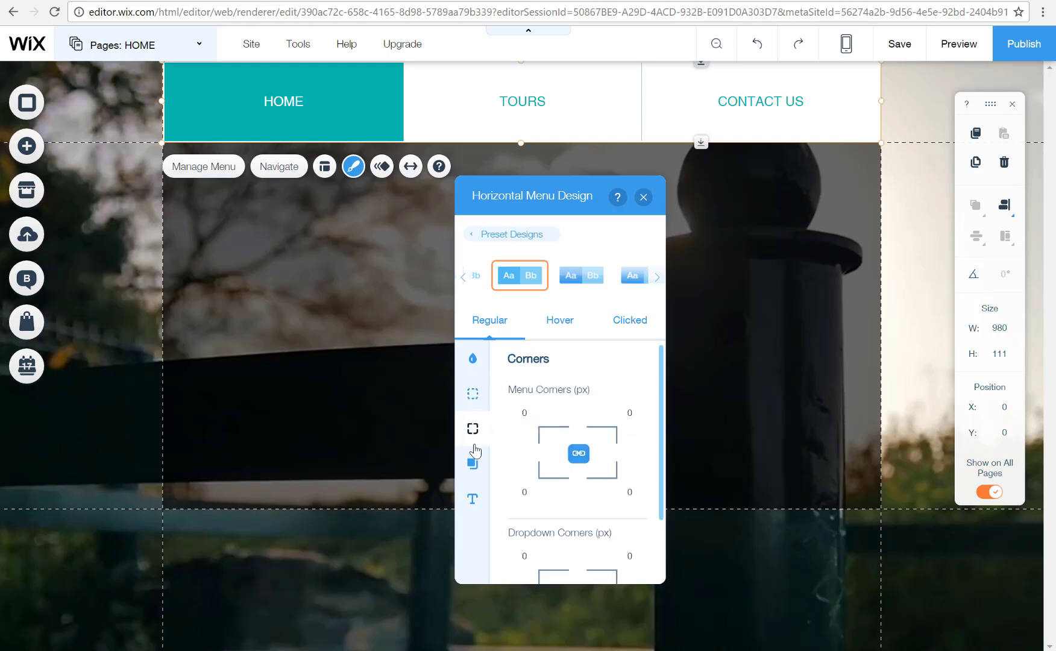
- Try enabling the shadow on the header menu's regular state, and turn it off again
left_click(473, 466)
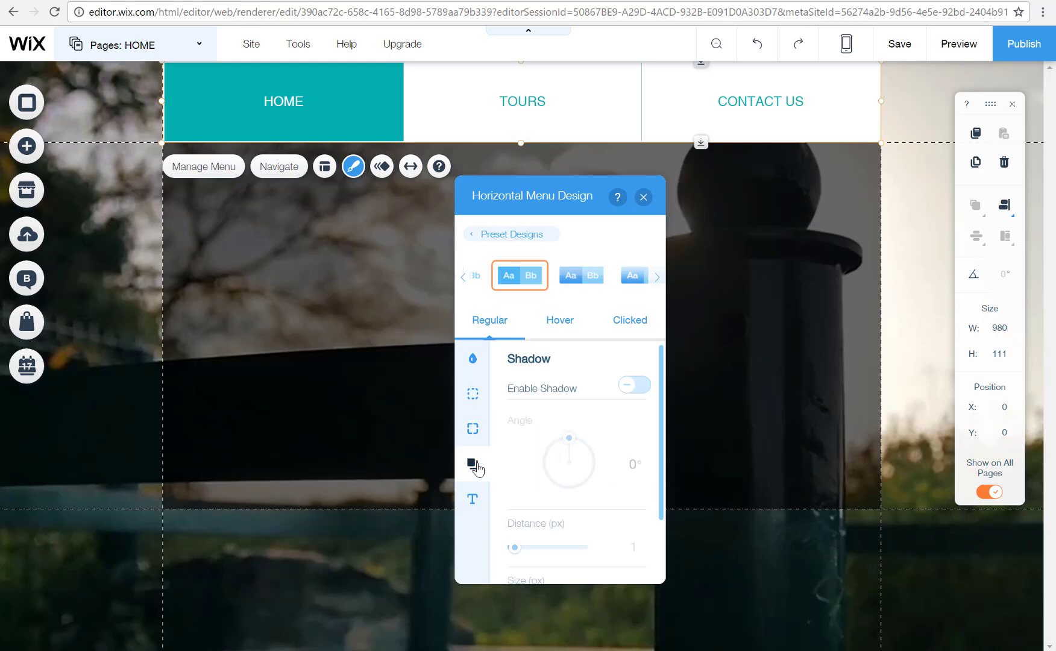
left_click(633, 394)
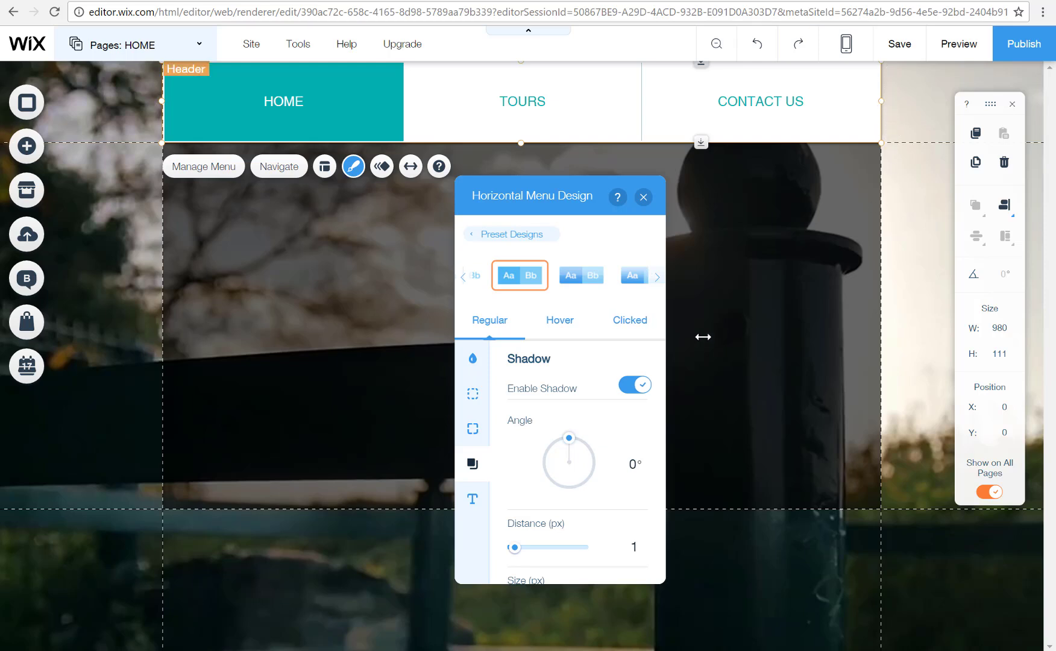
left_click(636, 388)
left_click(636, 388)
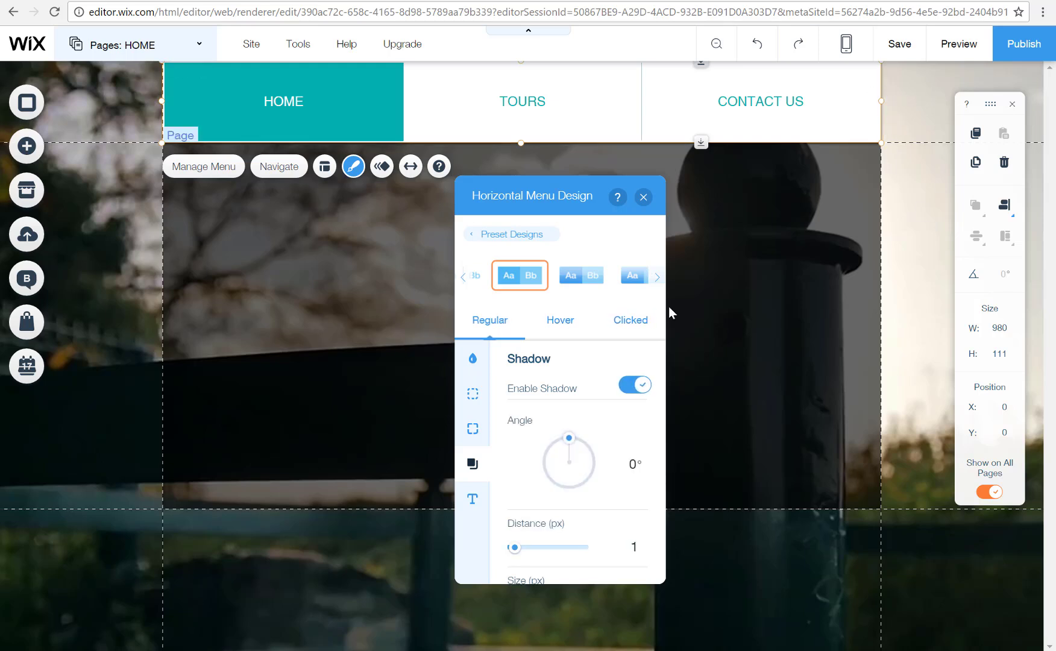
left_click(637, 391)
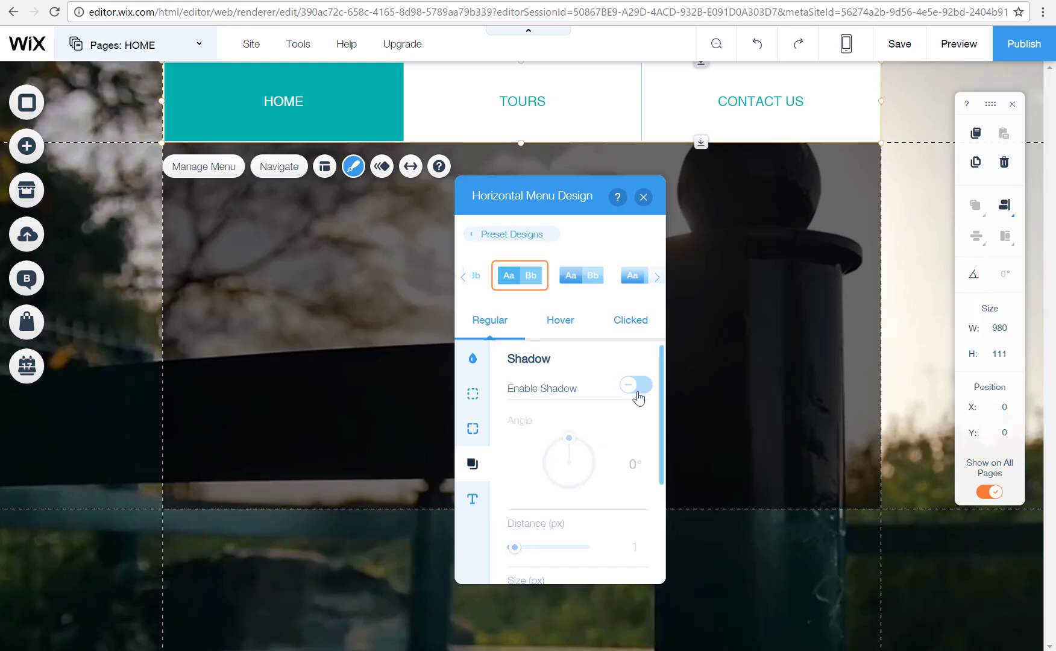
- Set the header menu's regular text colour to dark navy #091230
left_click(473, 501)
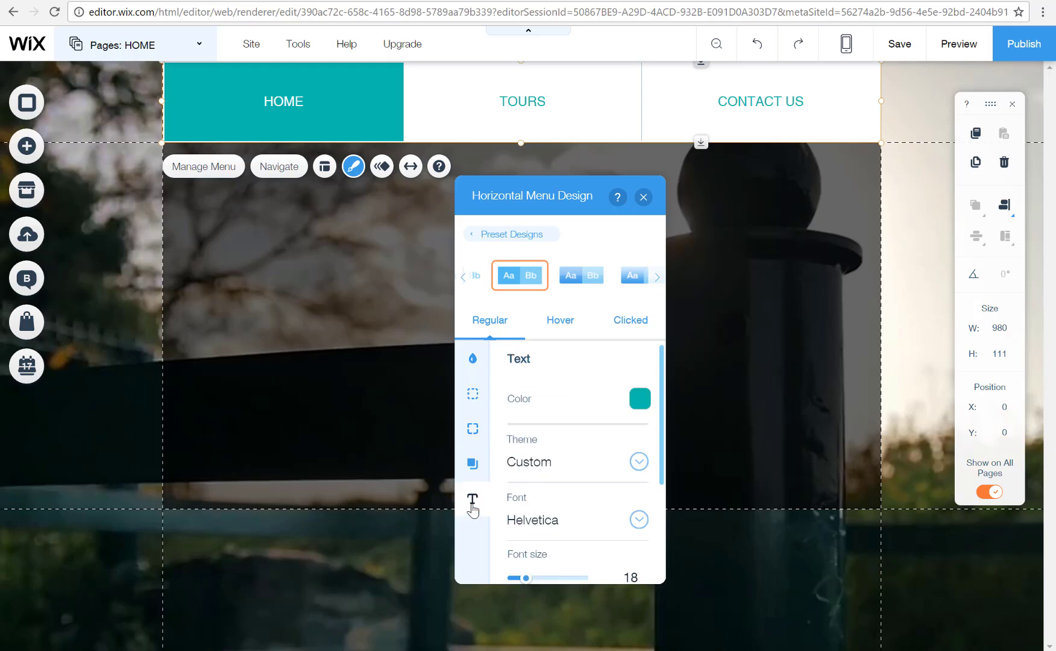
left_click(641, 401)
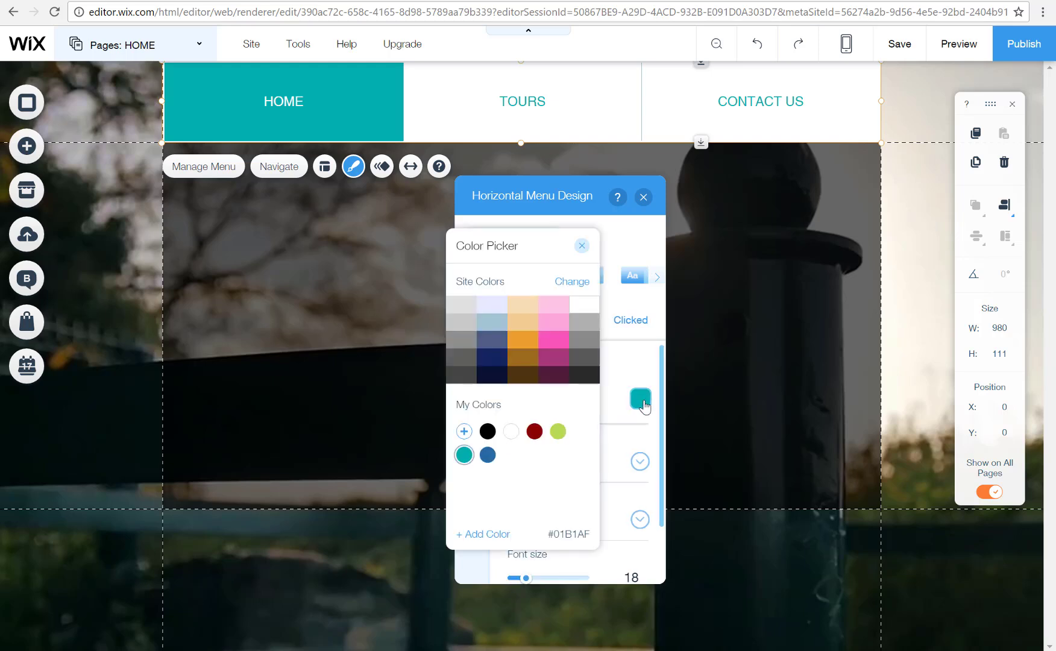
left_click(488, 375)
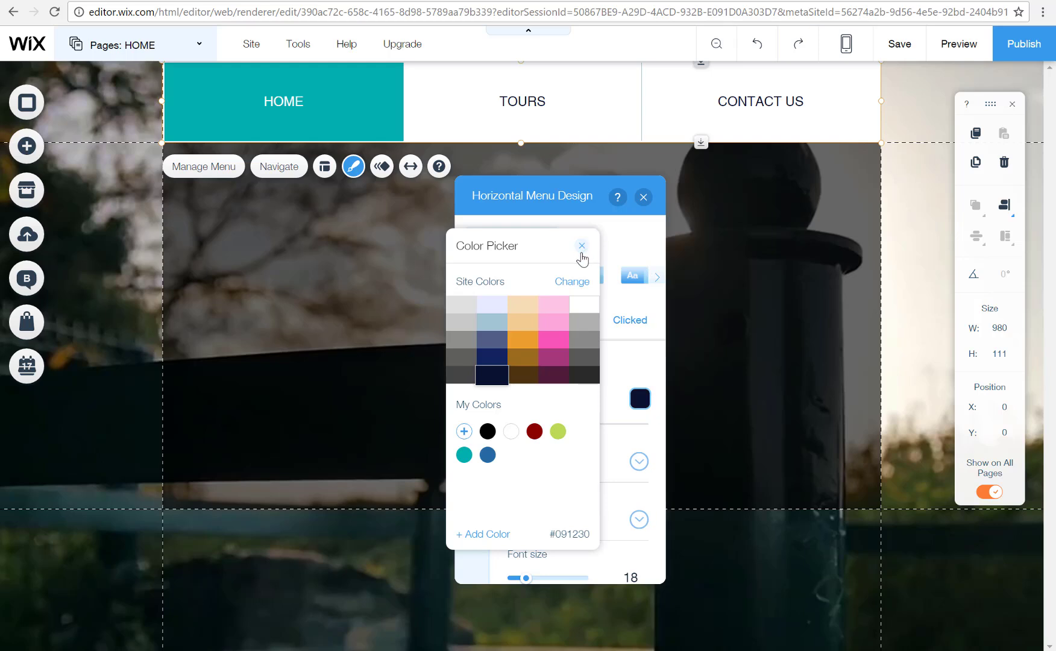
left_click(582, 246)
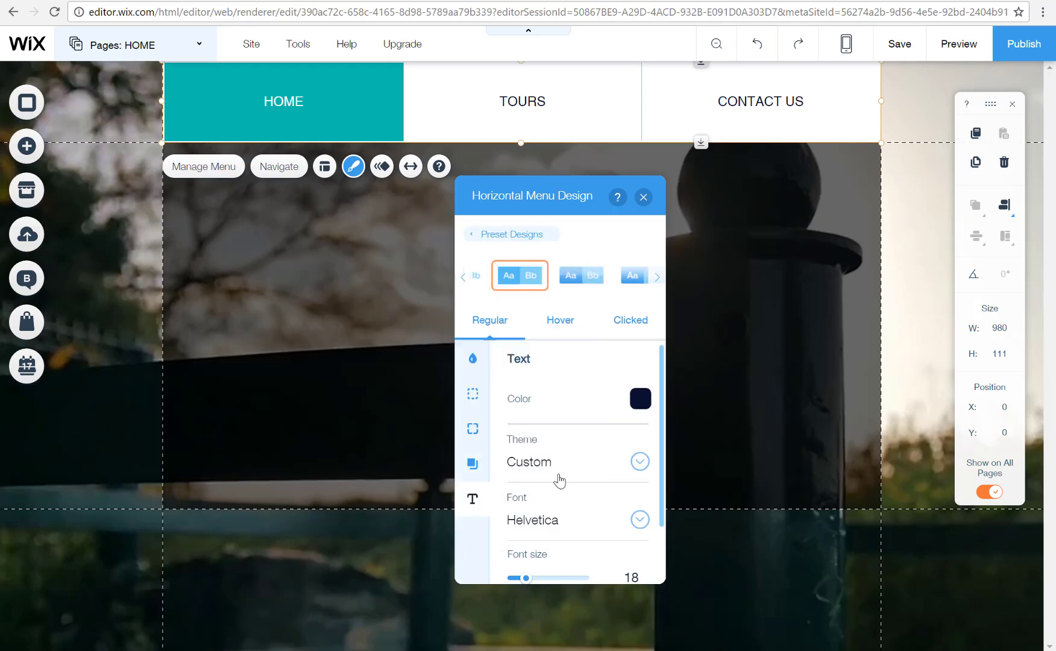
- Try the Page Title and Site Title text themes on the header menu, ending on Page Title
left_click(640, 463)
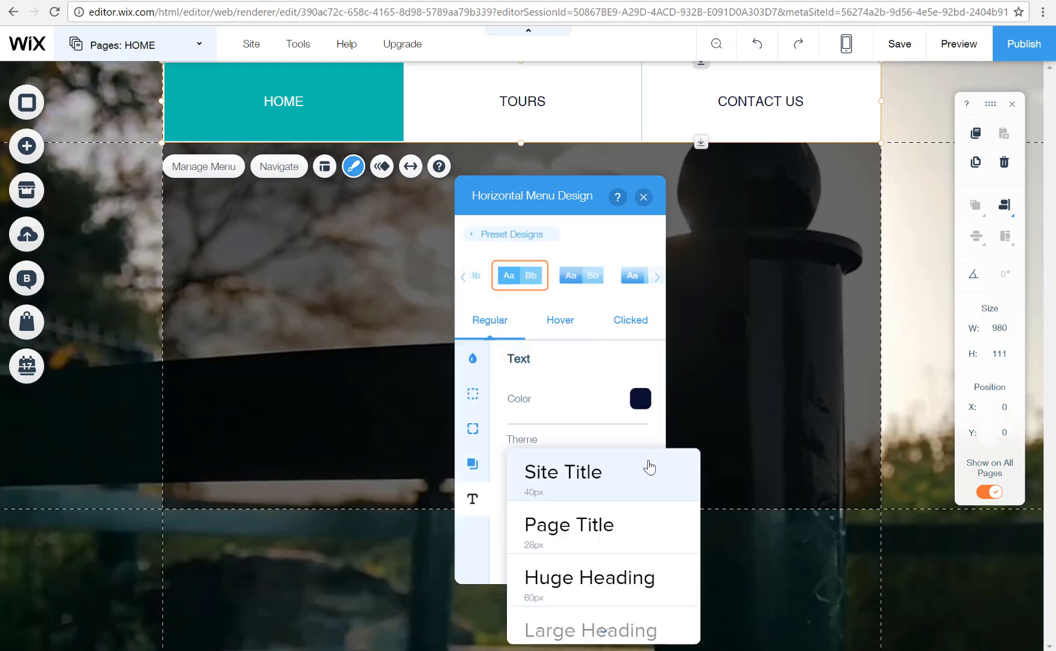
left_click(617, 540)
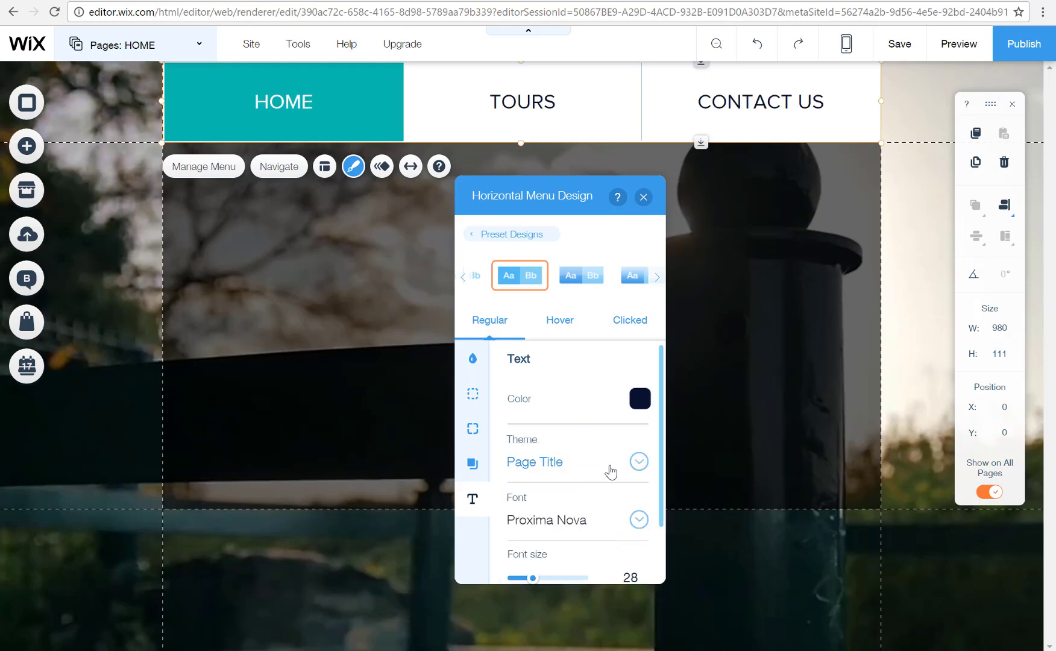
left_click(628, 472)
left_click(628, 435)
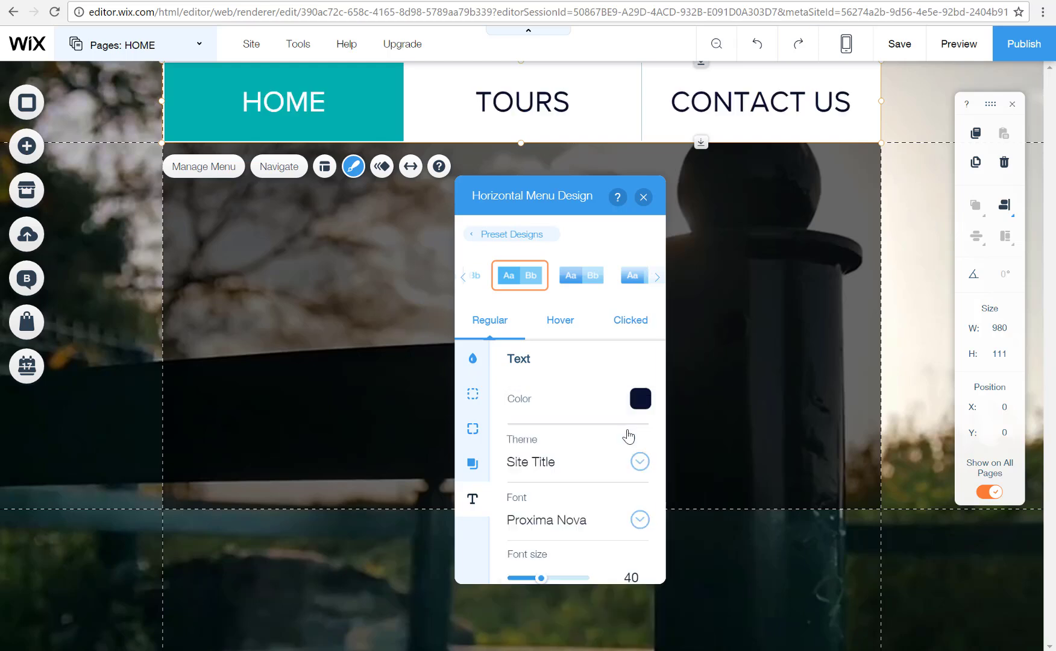
left_click(638, 464)
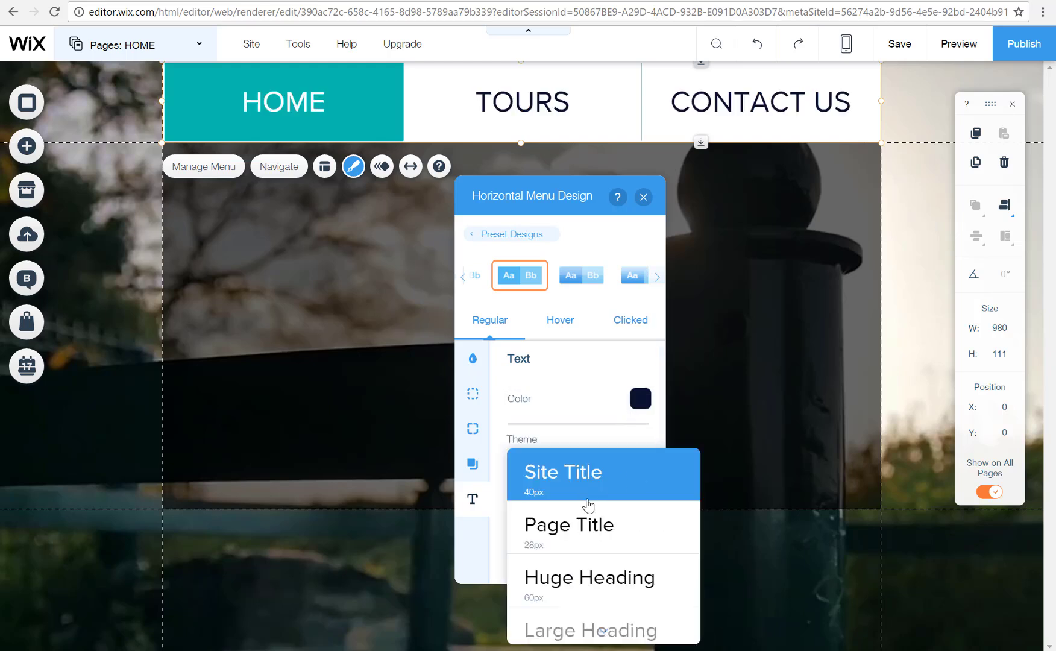
left_click(587, 542)
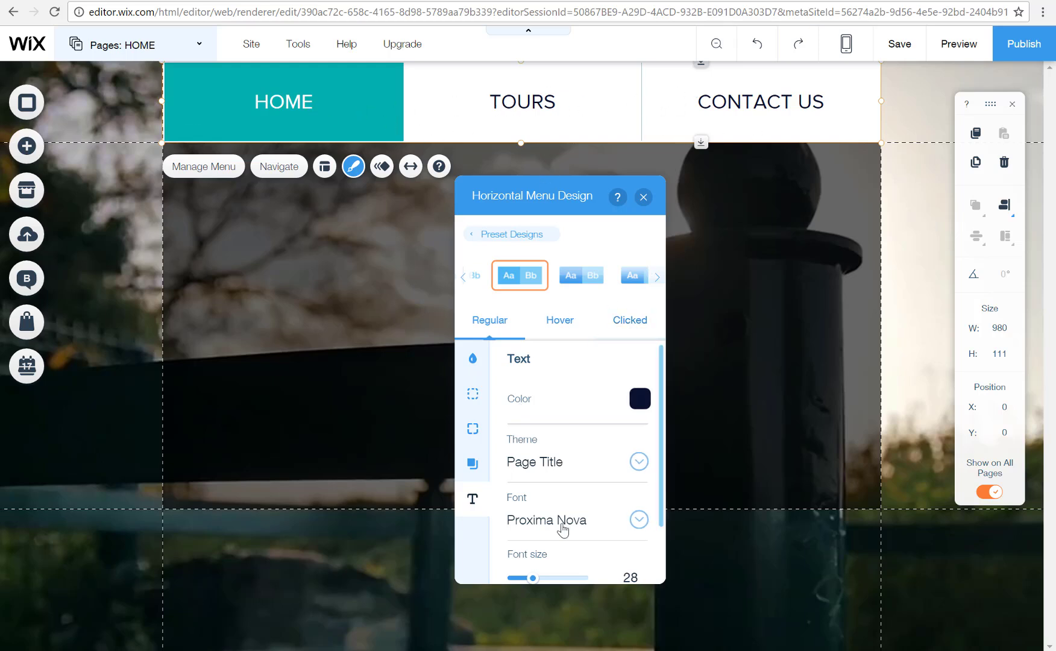
- Set the header menu's regular text to the Lulo Clean font at size 25
scroll(564, 529, "down", 1)
scroll(564, 529, "down", 1)
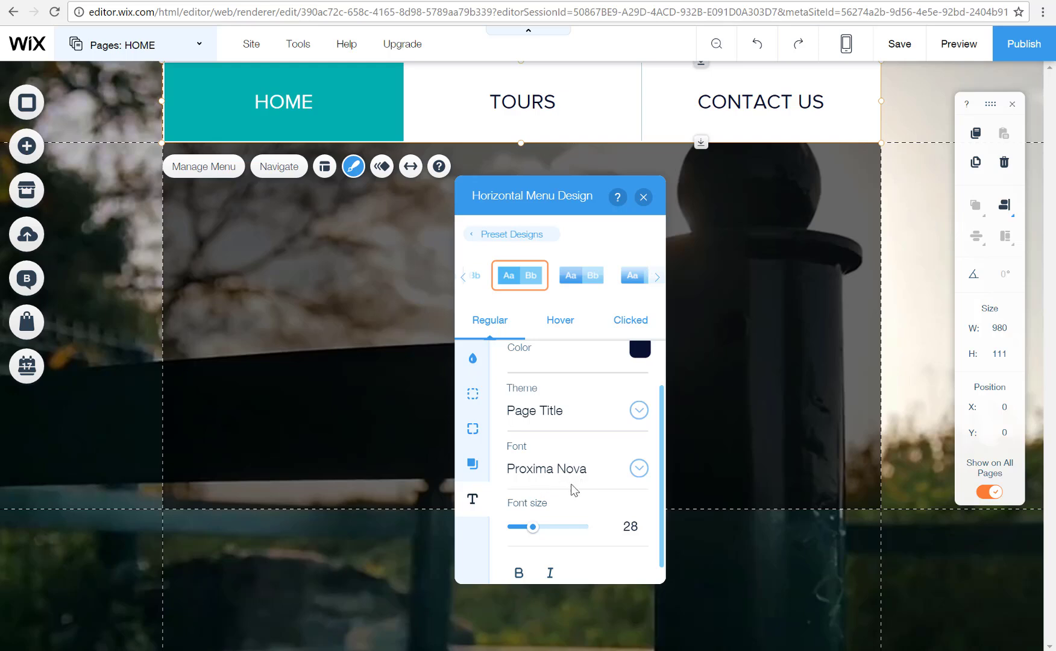
left_click(628, 467)
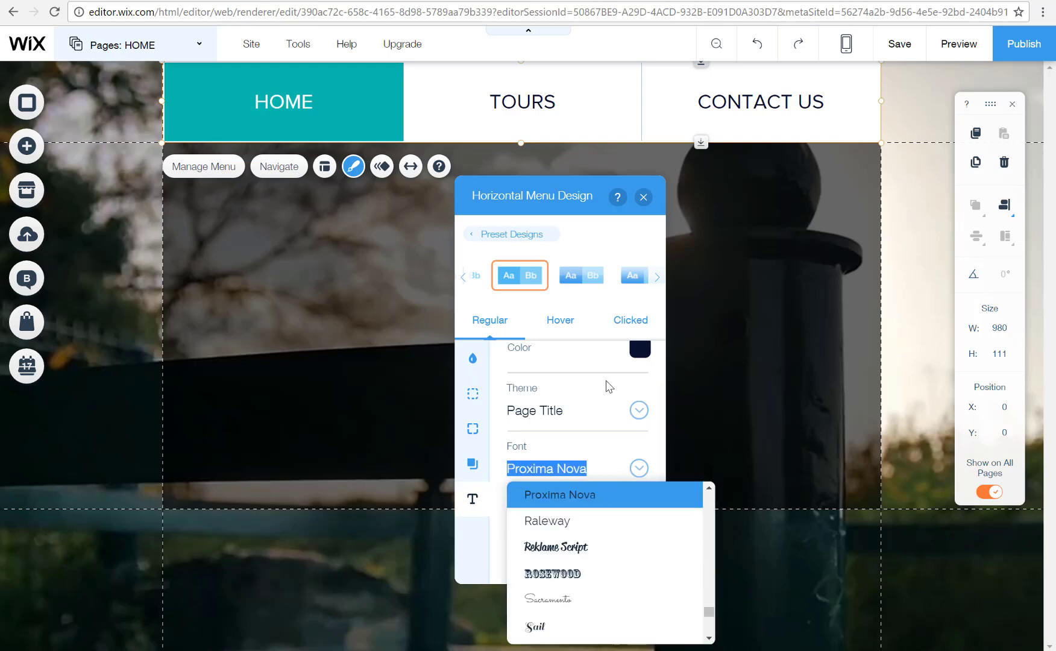
scroll(594, 549, "up", 10)
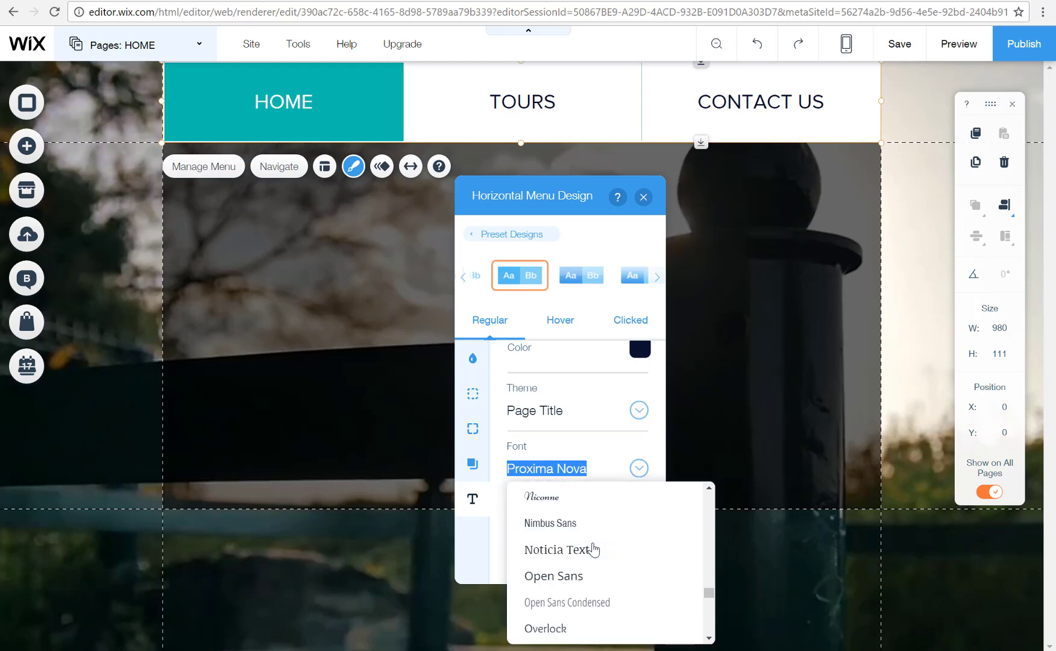
scroll(594, 549, "down", 12)
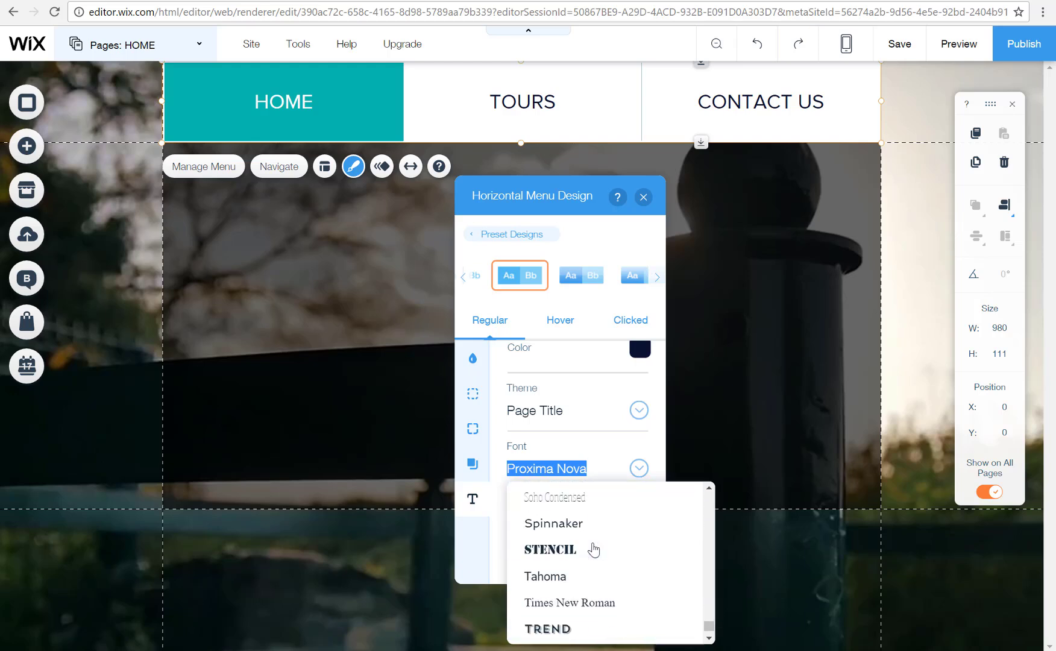
scroll(594, 549, "down", 1)
scroll(594, 548, "up", 5)
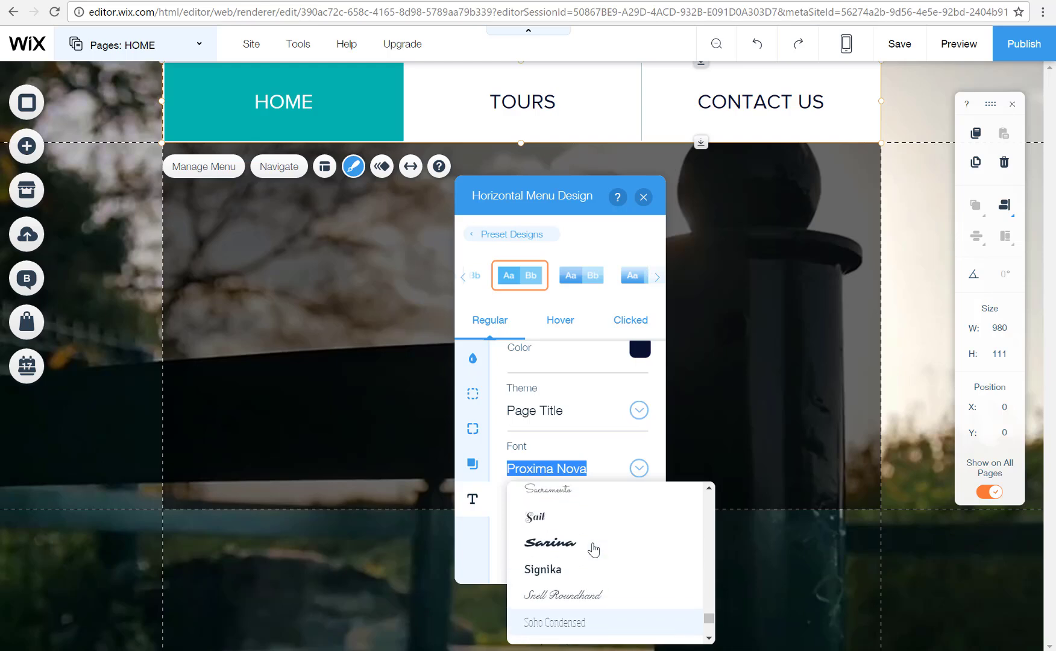
scroll(594, 548, "up", 7)
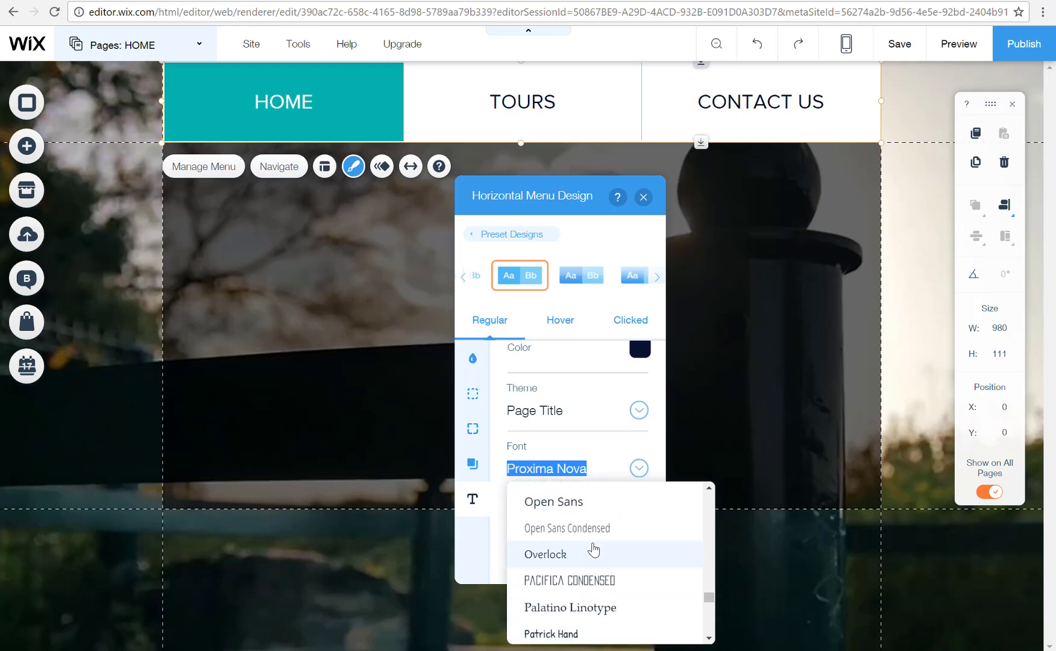
scroll(594, 549, "up", 4)
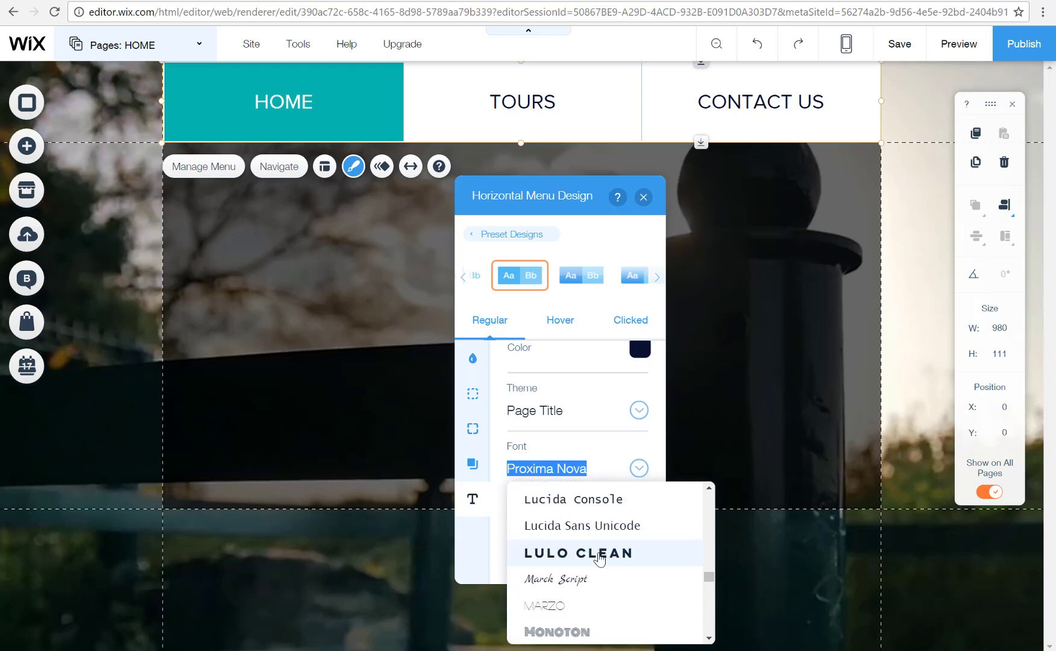
left_click(618, 561)
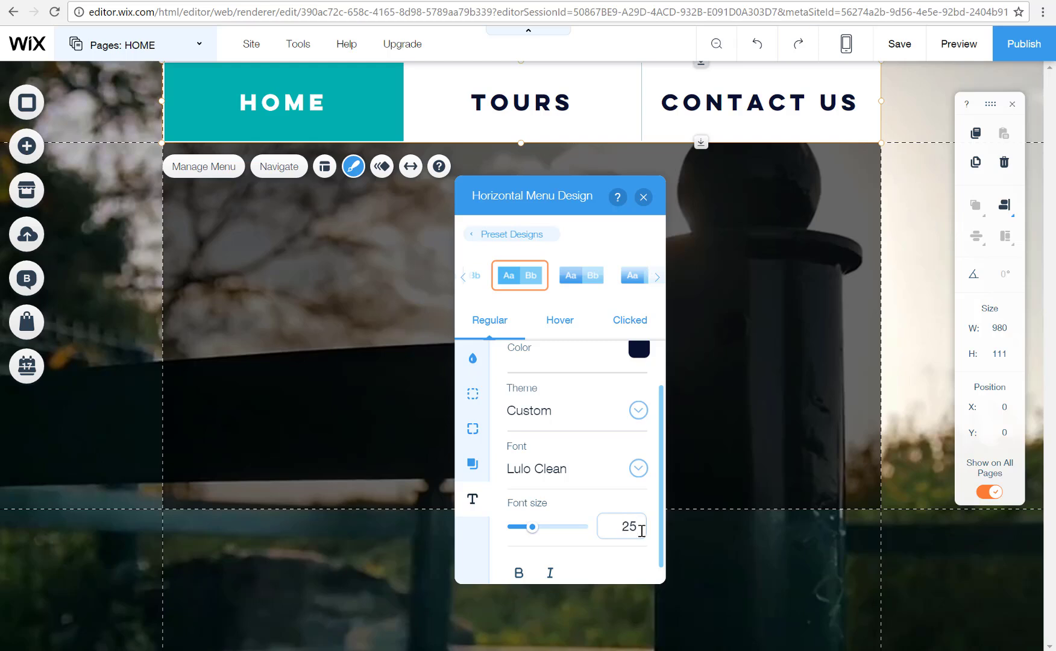
key("Return")
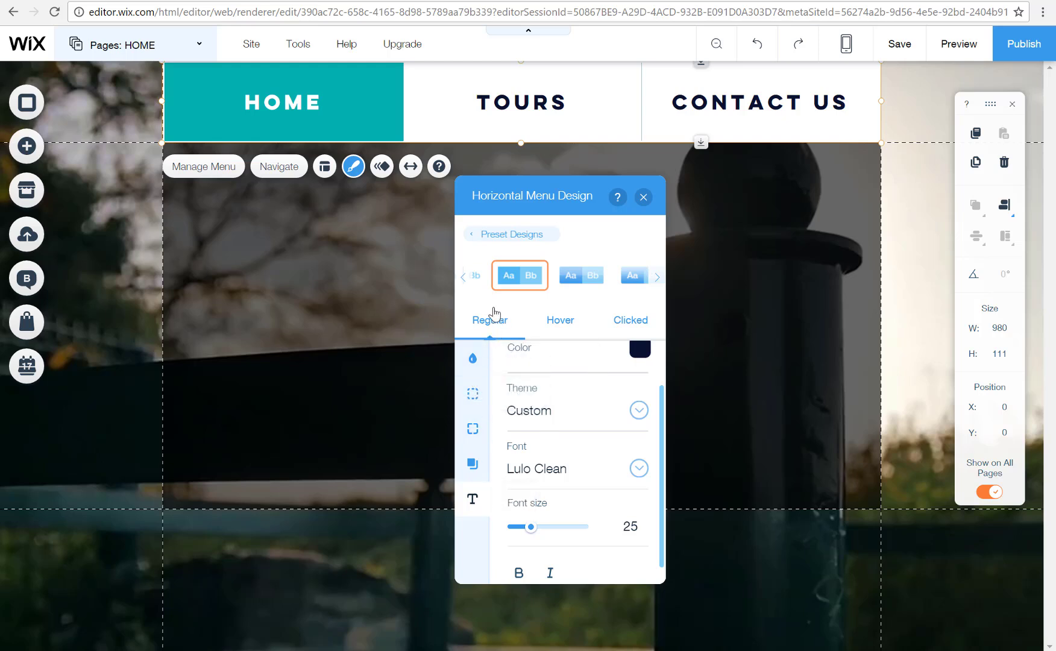
- Set the header menu's hover background to #091230 and check the hover text colour
left_click(553, 326)
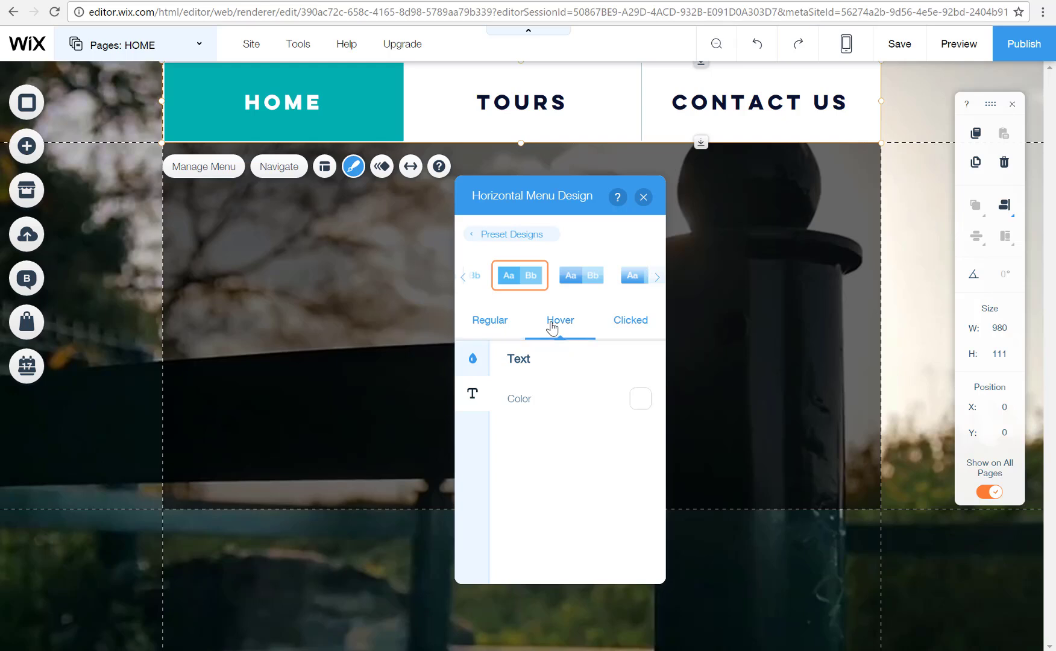
left_click(477, 364)
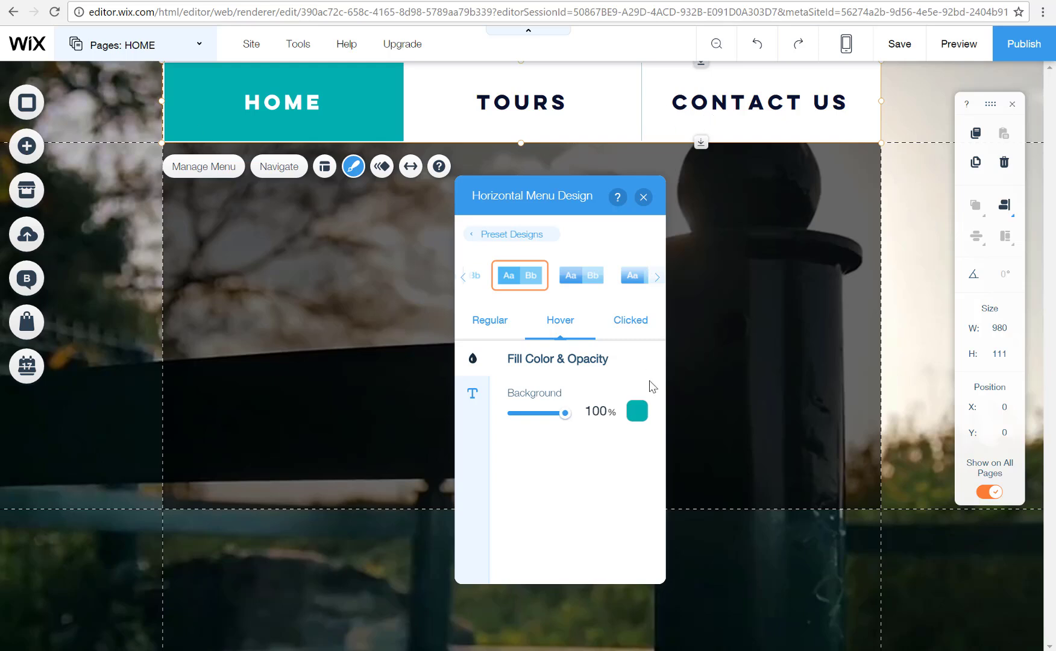
left_click(639, 411)
left_click(489, 384)
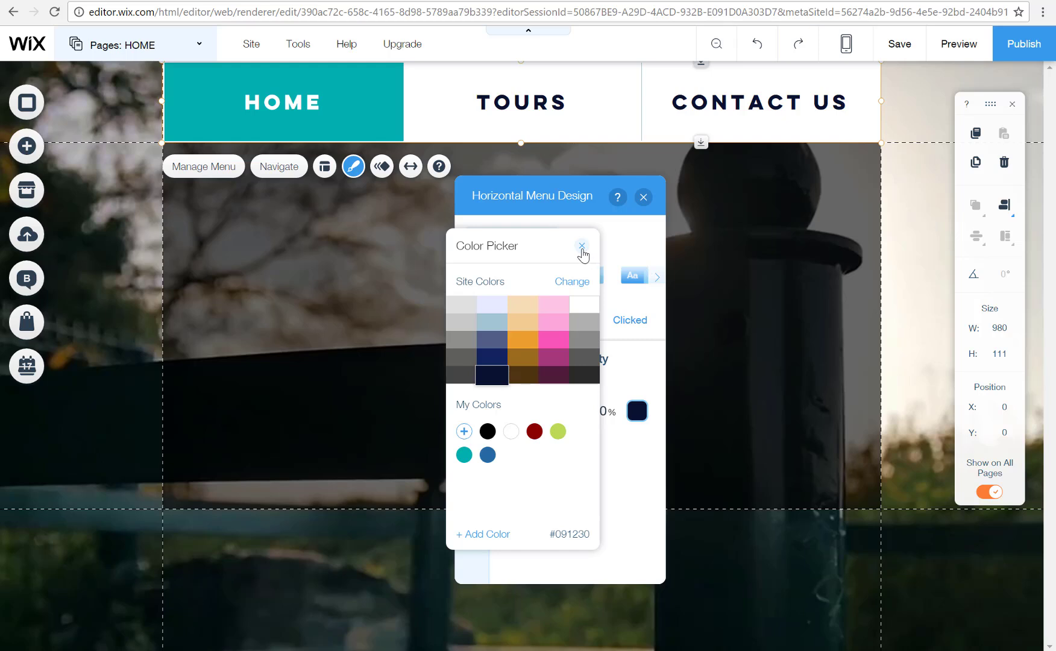
left_click(582, 247)
left_click(473, 395)
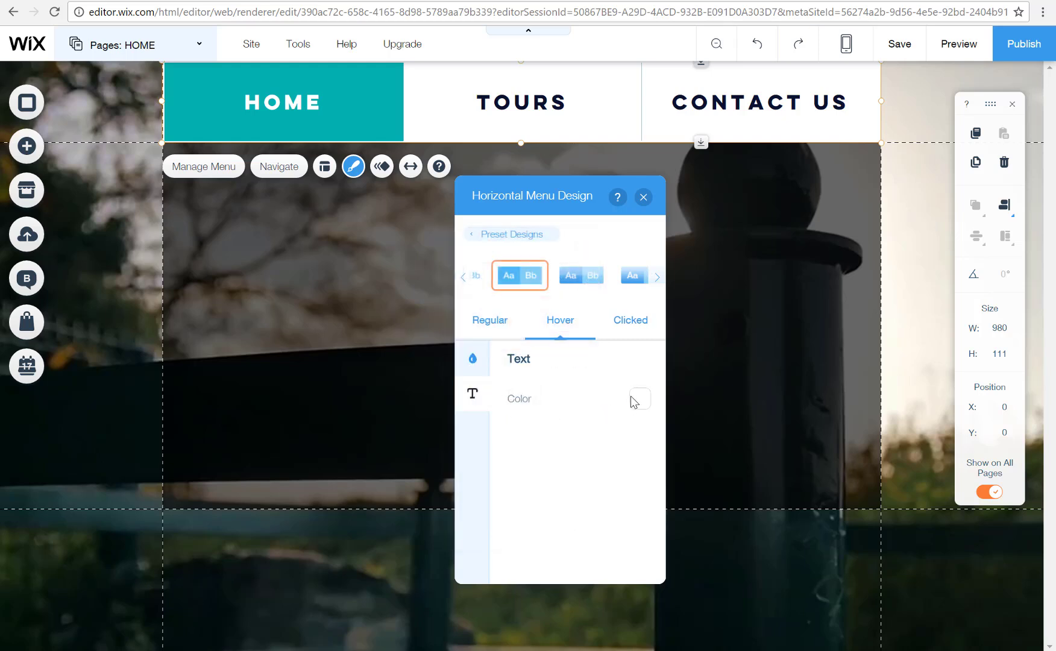
left_click(639, 399)
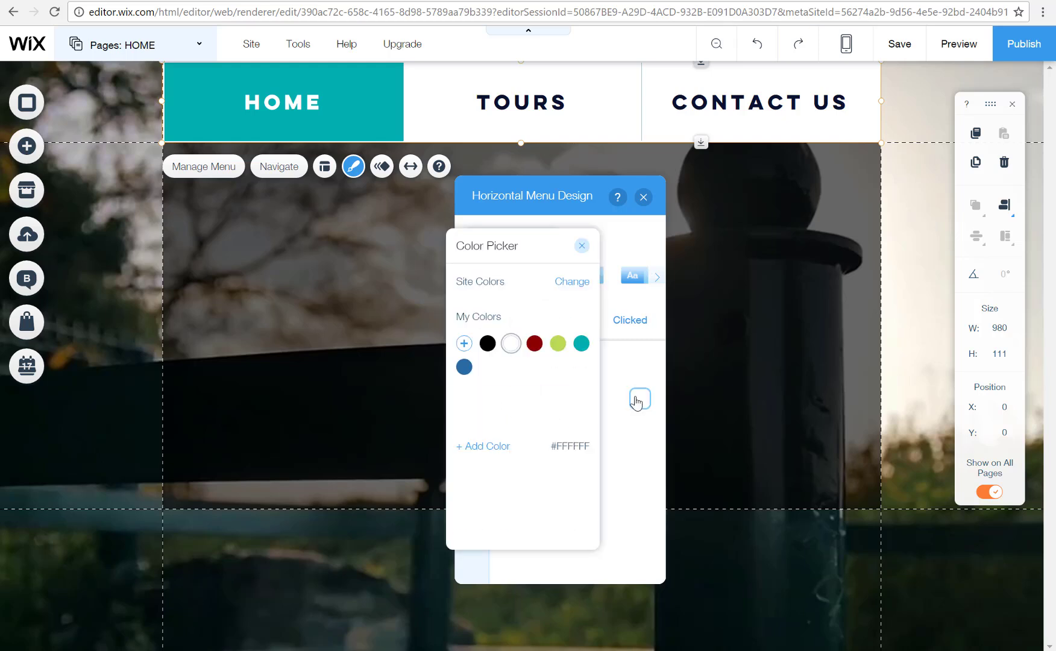
left_click(583, 245)
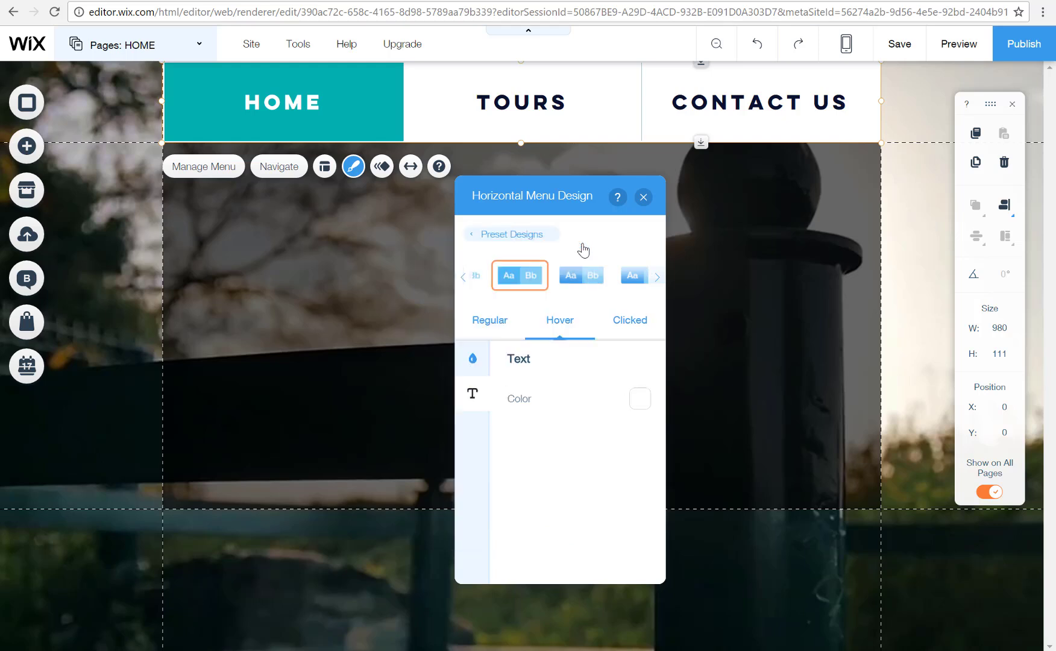
- Set the header menu's clicked-state background to #091230
left_click(624, 324)
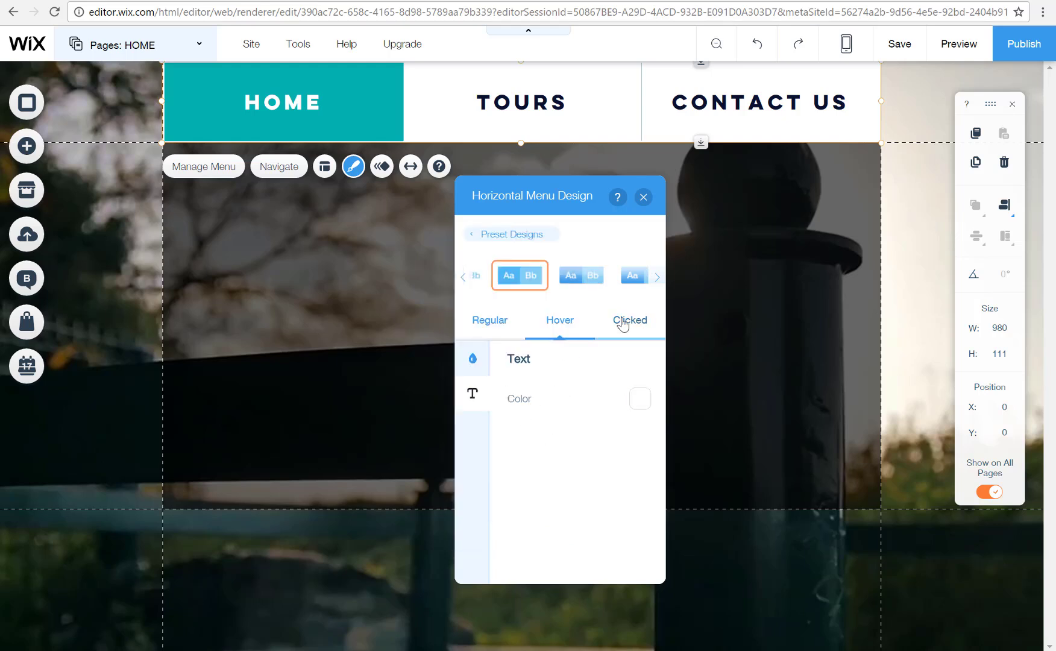
left_click(473, 358)
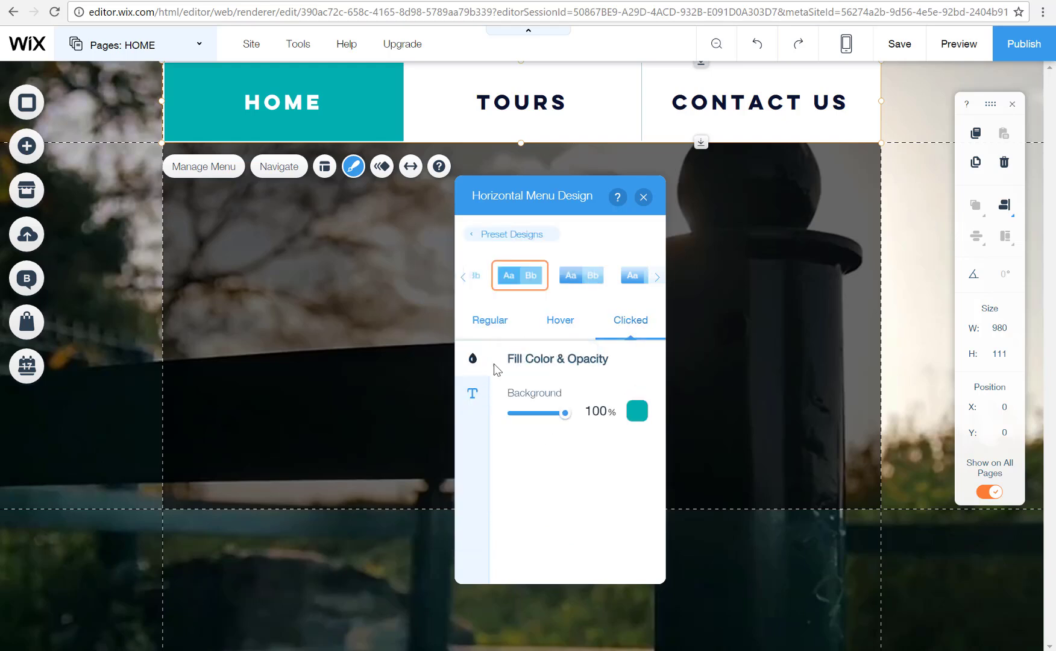
left_click(636, 415)
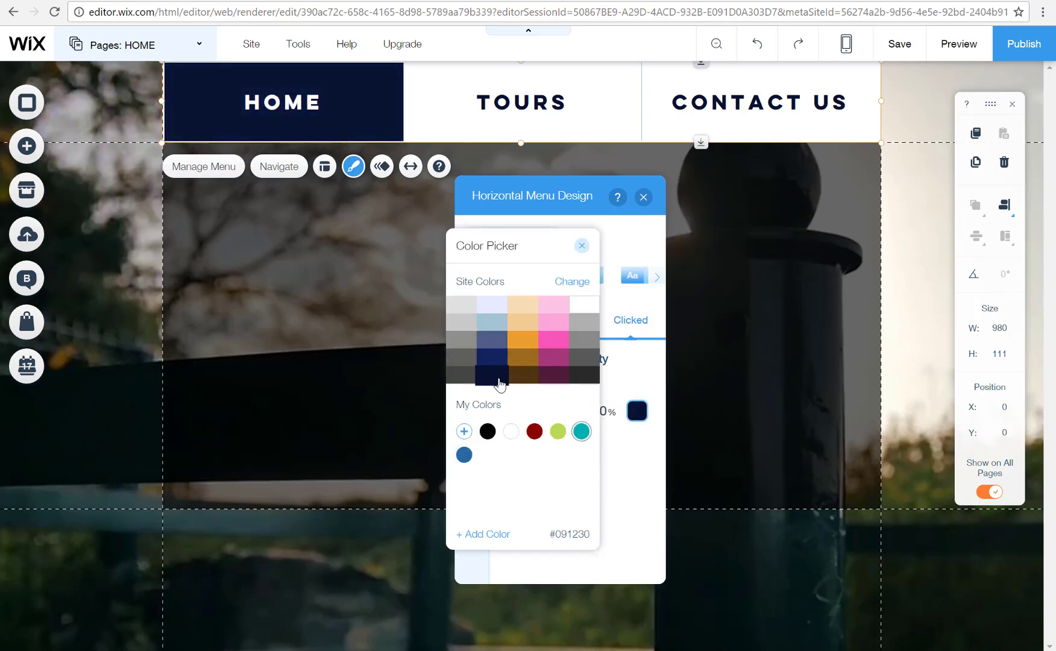
- Keep #091230 as the clicked-state background, check the clicked text colour, and close the header menu's design settings
left_click(499, 384)
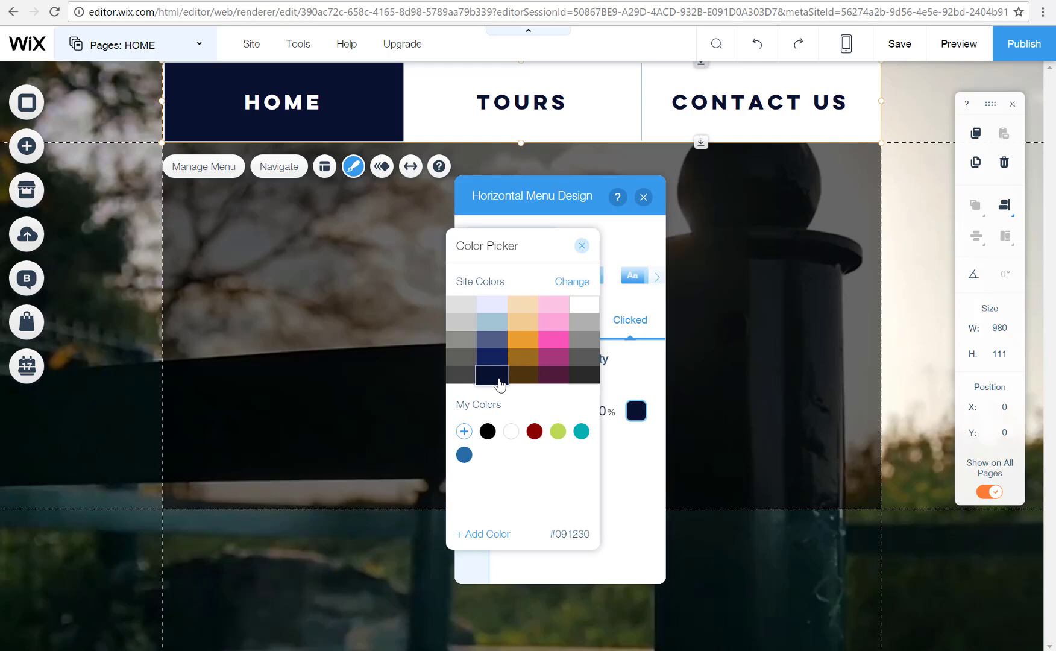
left_click(582, 246)
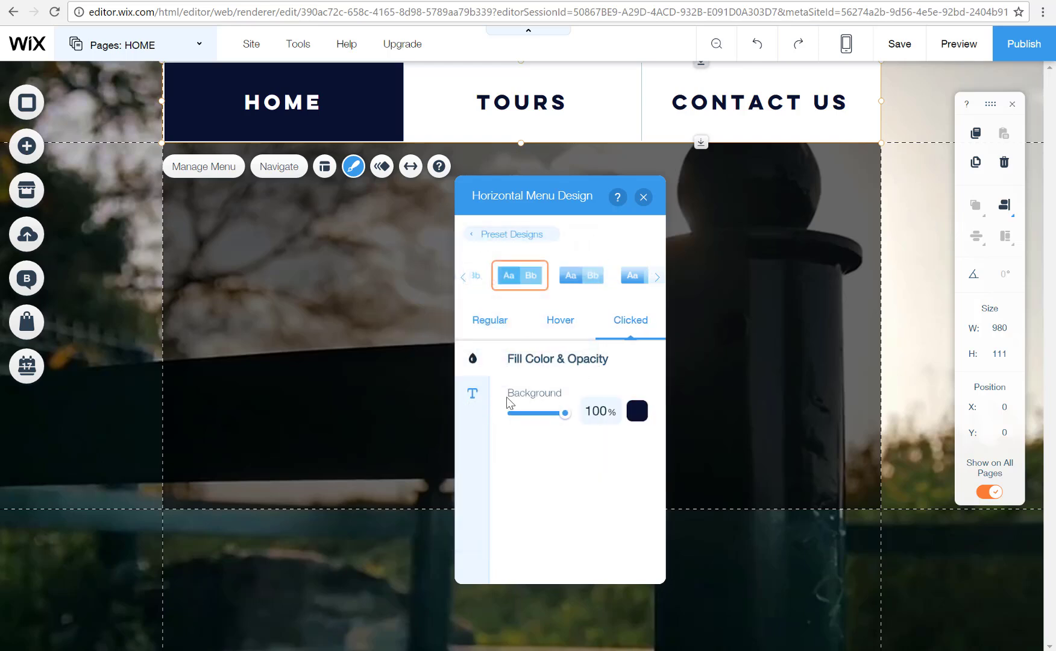
left_click(473, 394)
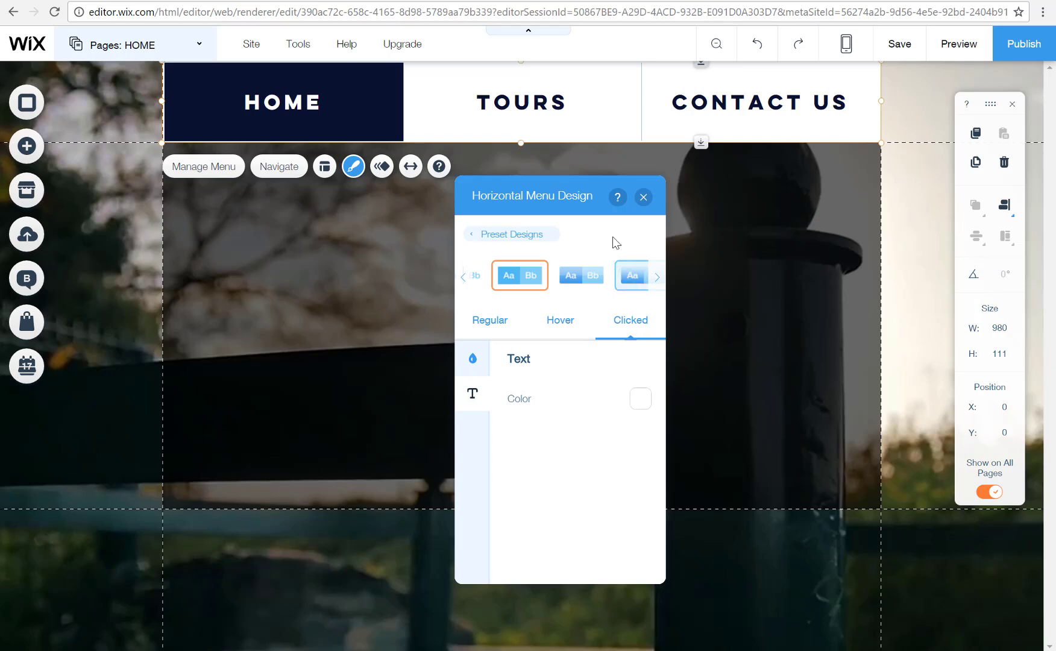
left_click(644, 199)
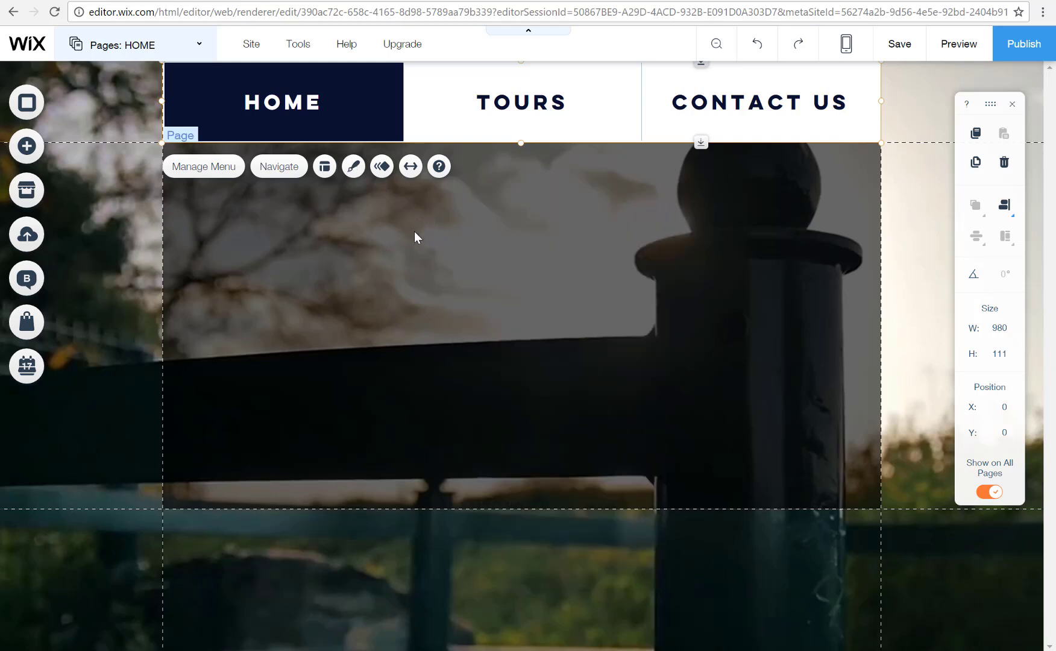
- Preview the site, test the header menu's hover and clicked states, and return to editing
left_click(959, 44)
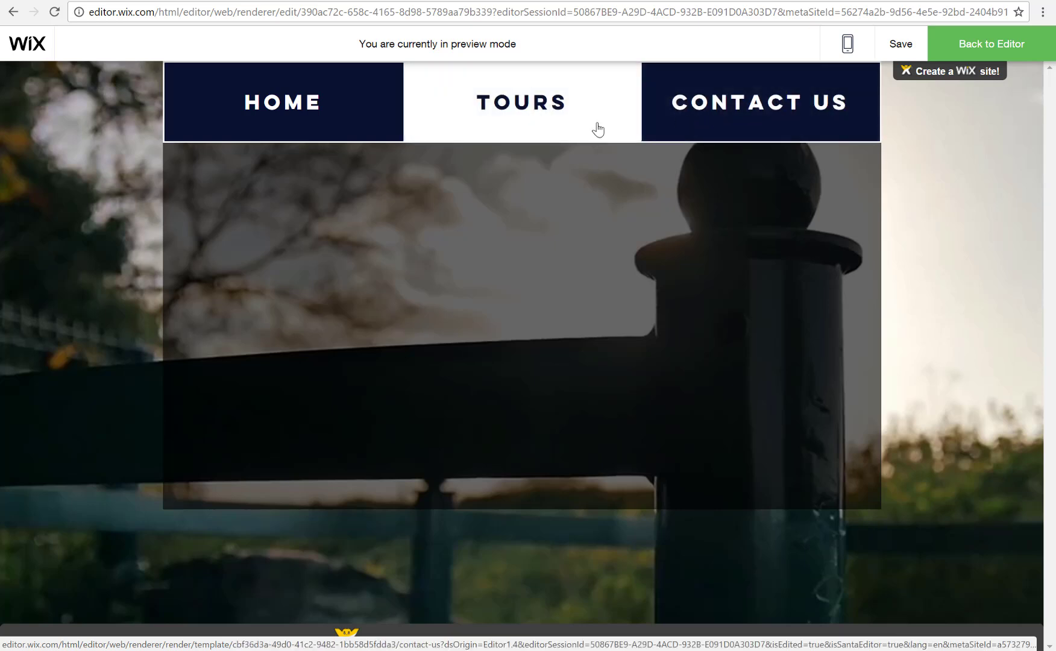
left_click(987, 49)
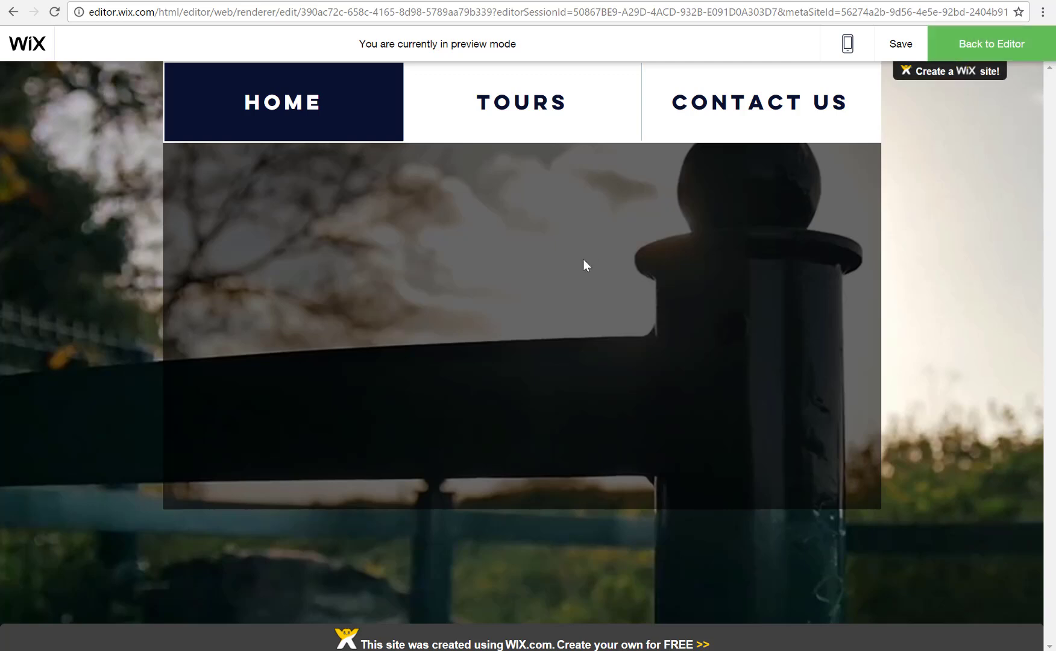
left_click(527, 120)
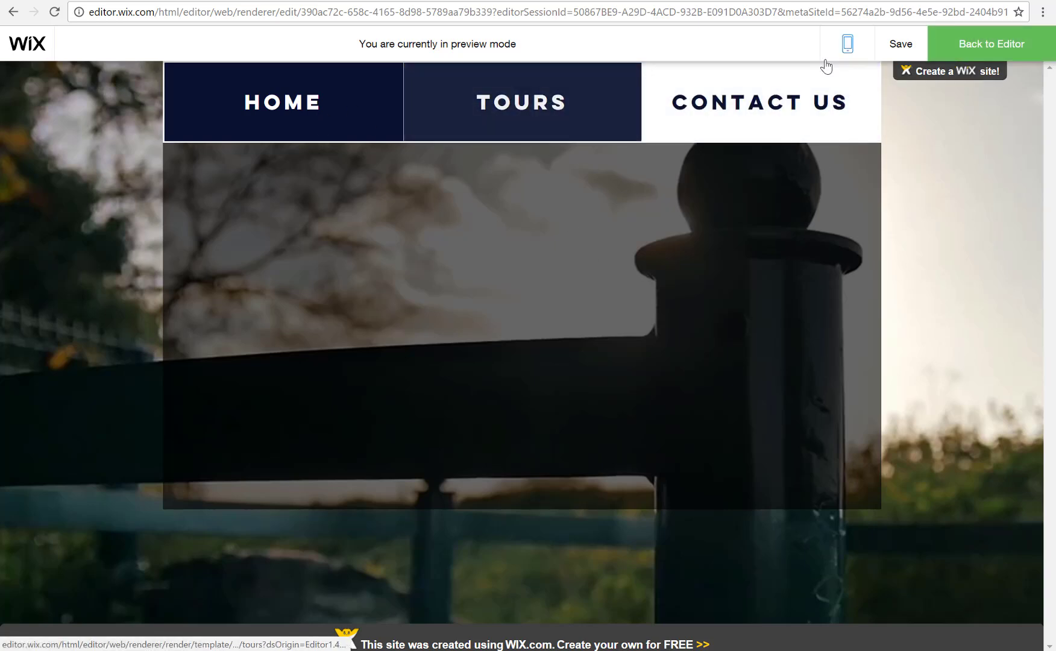
left_click(978, 41)
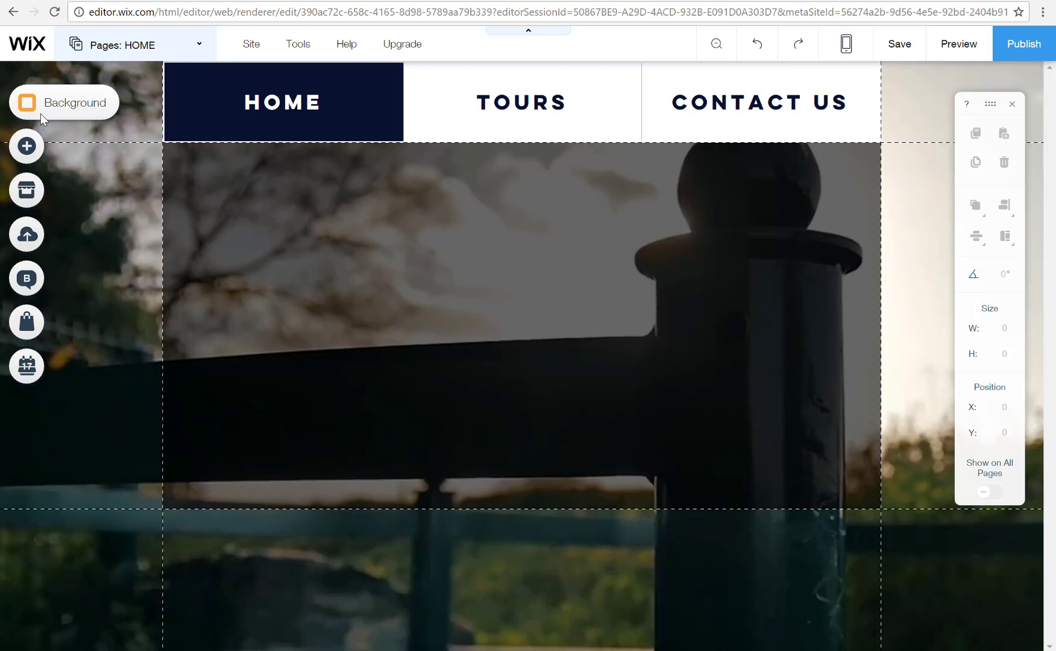
- Add VTI-logo.png from the uploaded images and enlarge it to about 979 by 311 directly below the header menu
left_click(35, 151)
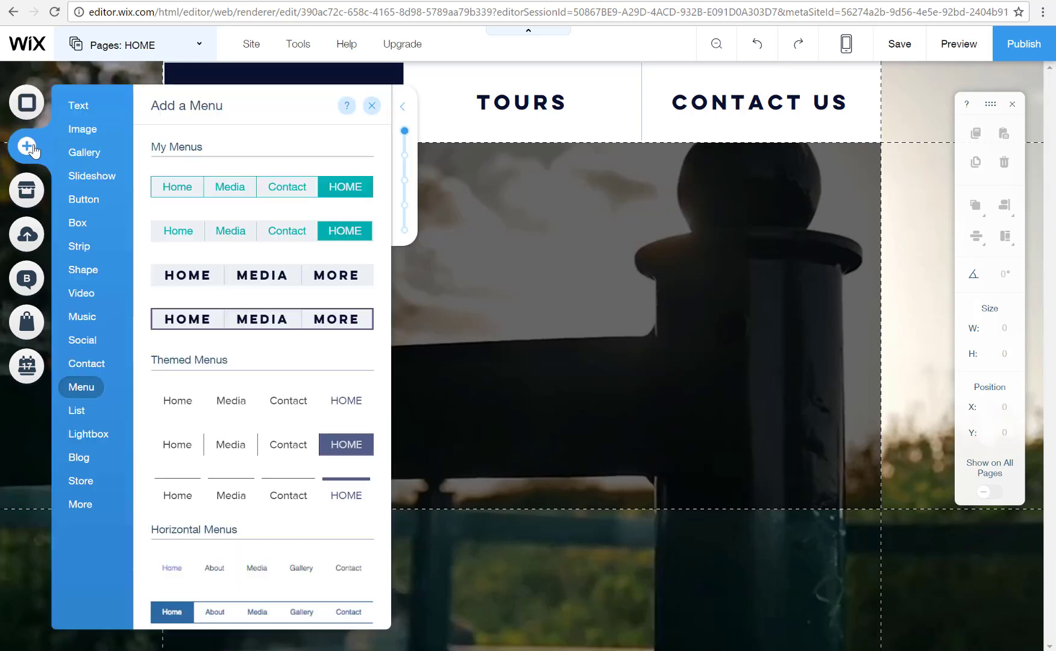
left_click(86, 133)
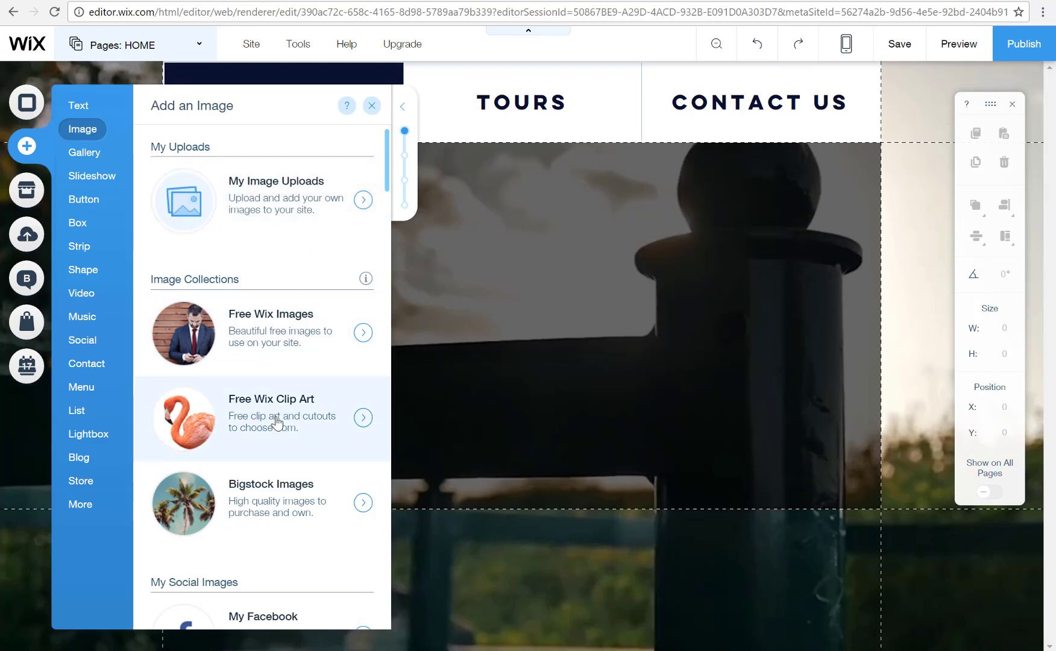
scroll(283, 502, "down", 3)
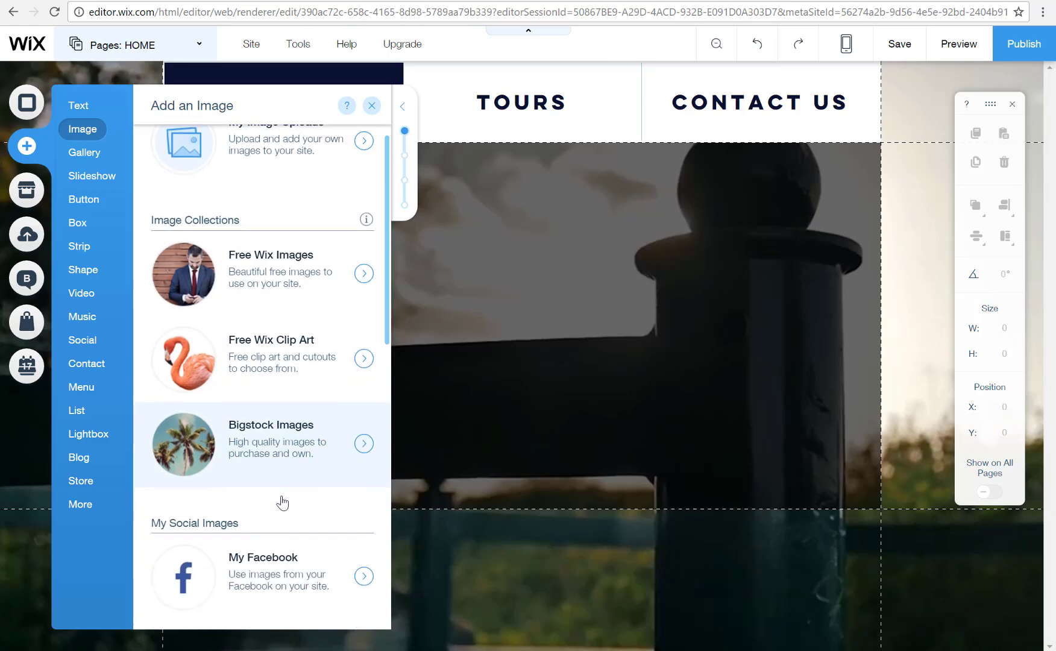
scroll(283, 500, "down", 2)
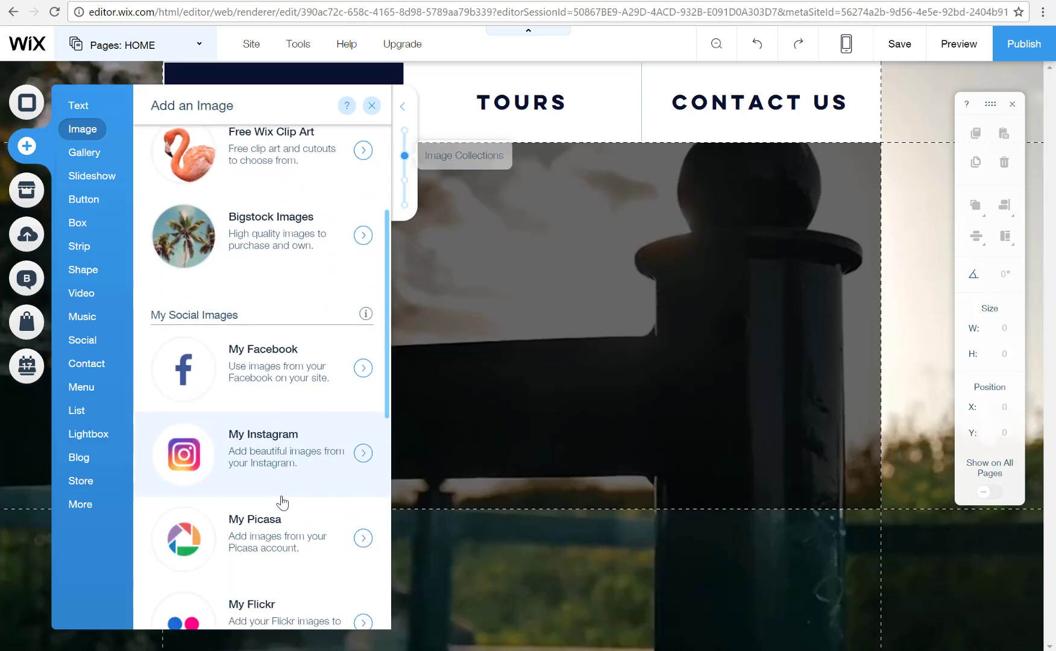
scroll(286, 414, "down", 2)
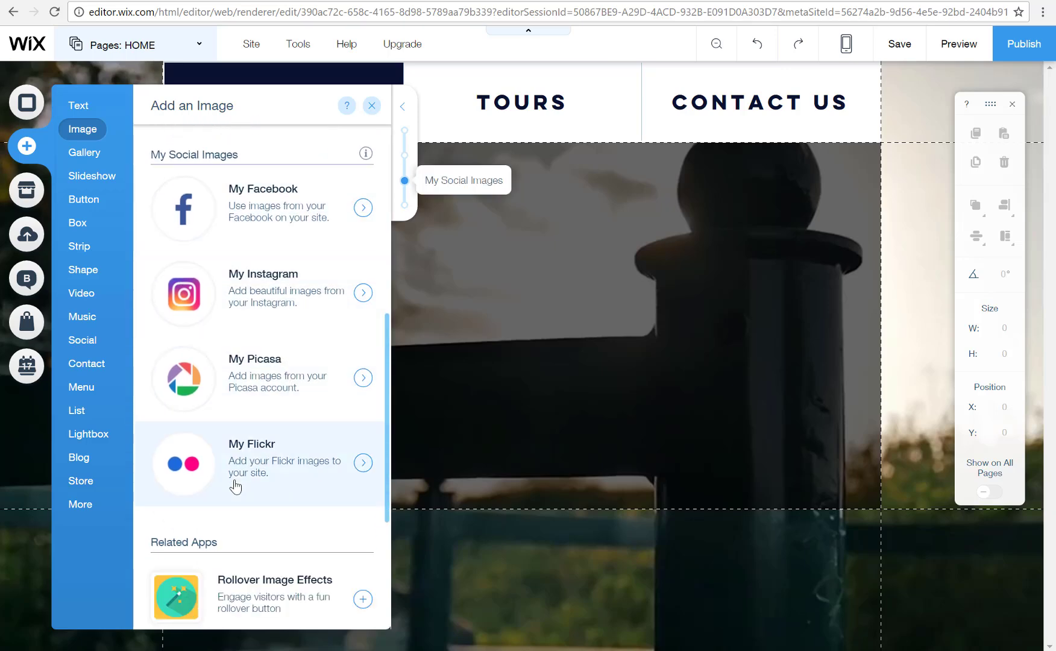
scroll(235, 488, "down", 3)
scroll(236, 488, "up", 10)
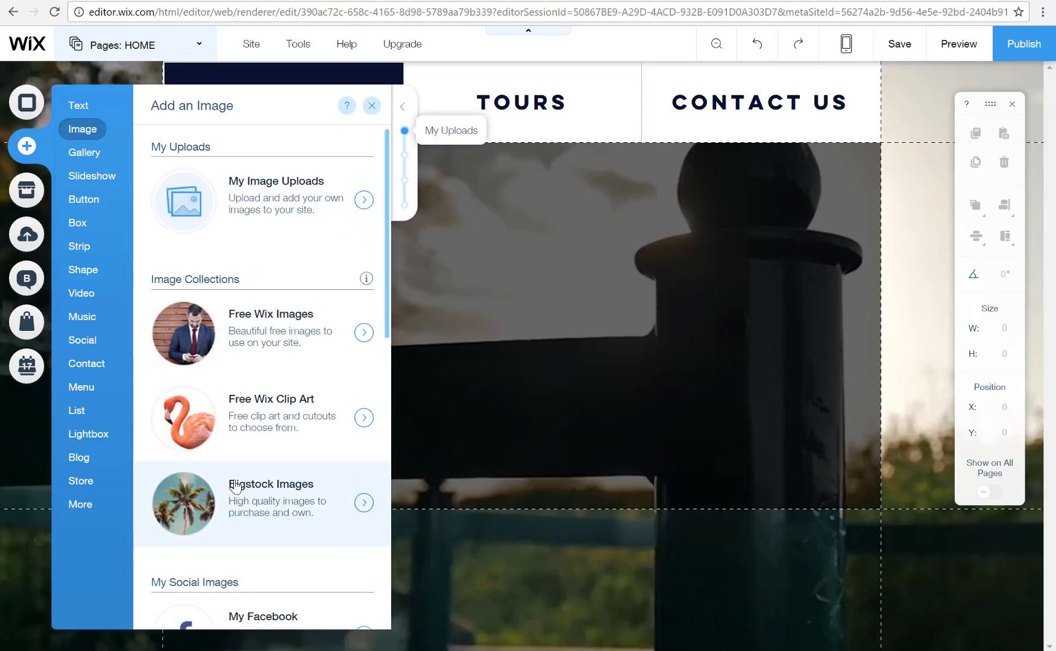
left_click(356, 205)
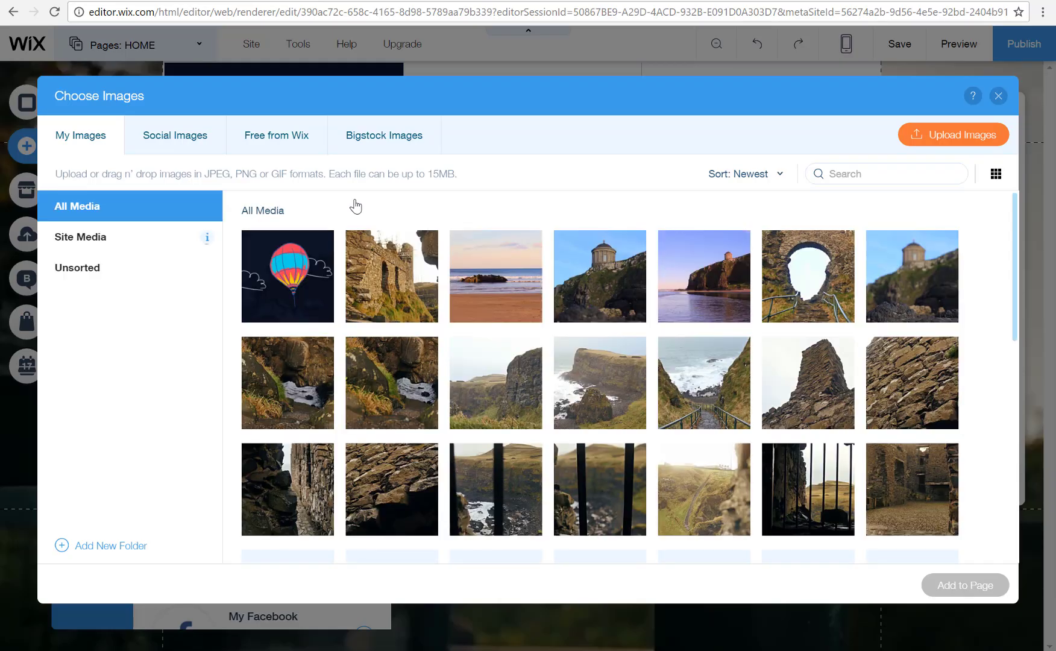
scroll(688, 344, "down", 5)
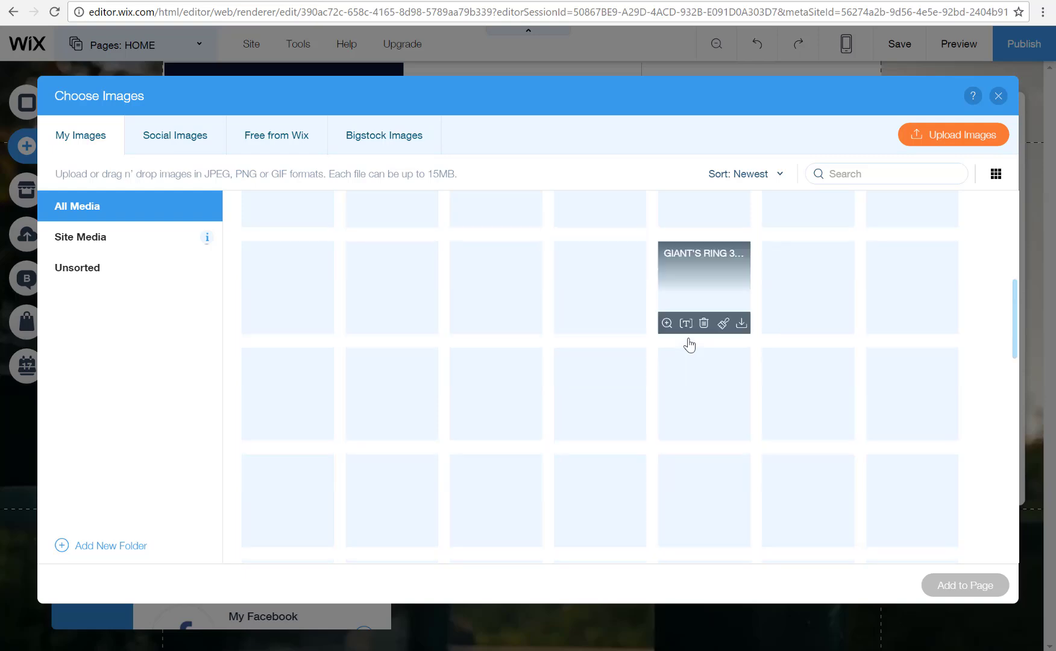
scroll(689, 344, "down", 8)
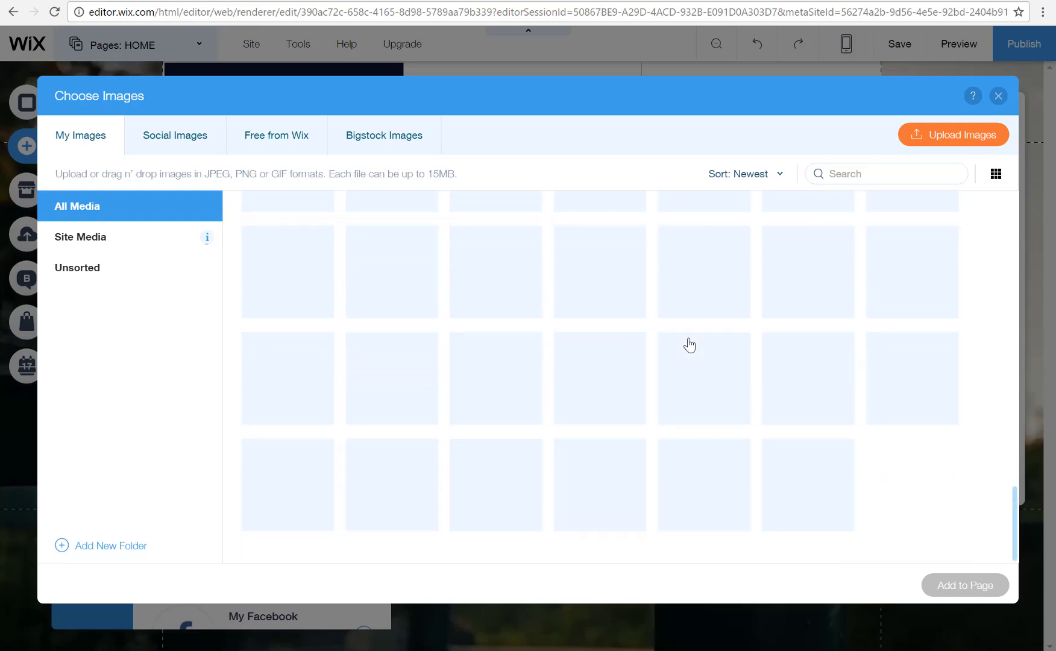
left_click(808, 483)
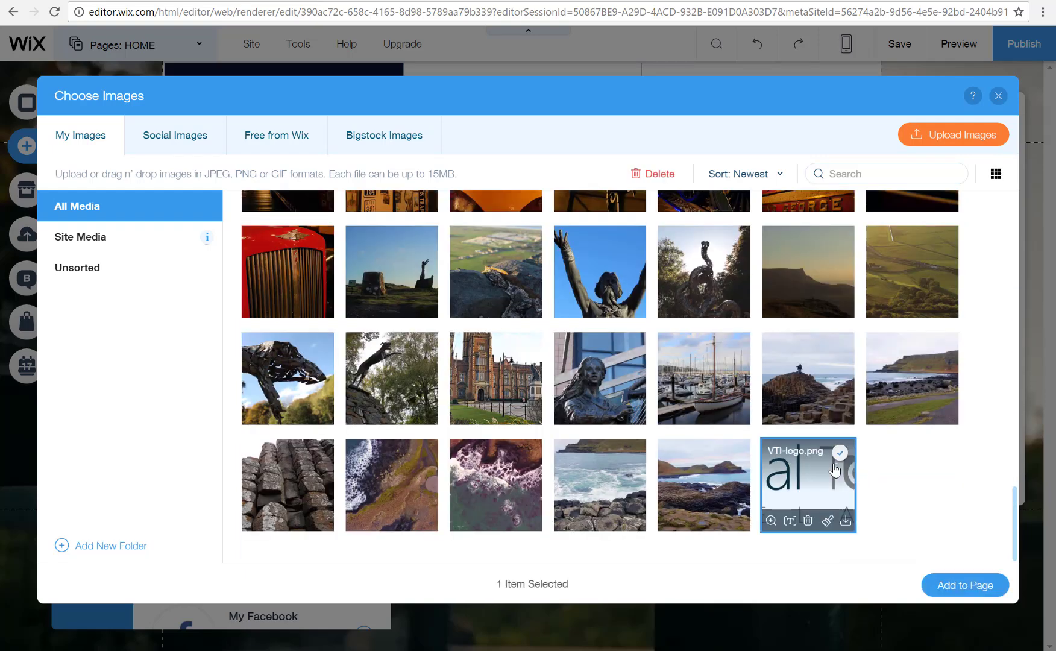
left_click(952, 585)
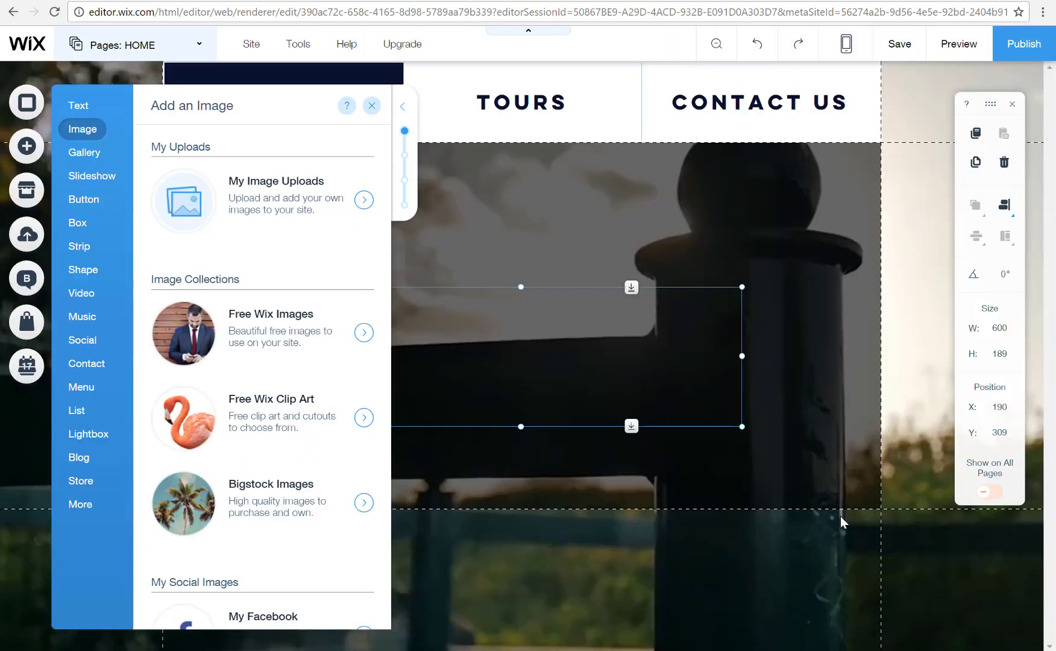
left_click_drag(413, 318, 273, 178)
- Add the light grey themed box and fit it directly below the logo at full content width, about 979 by 326
left_click(27, 146)
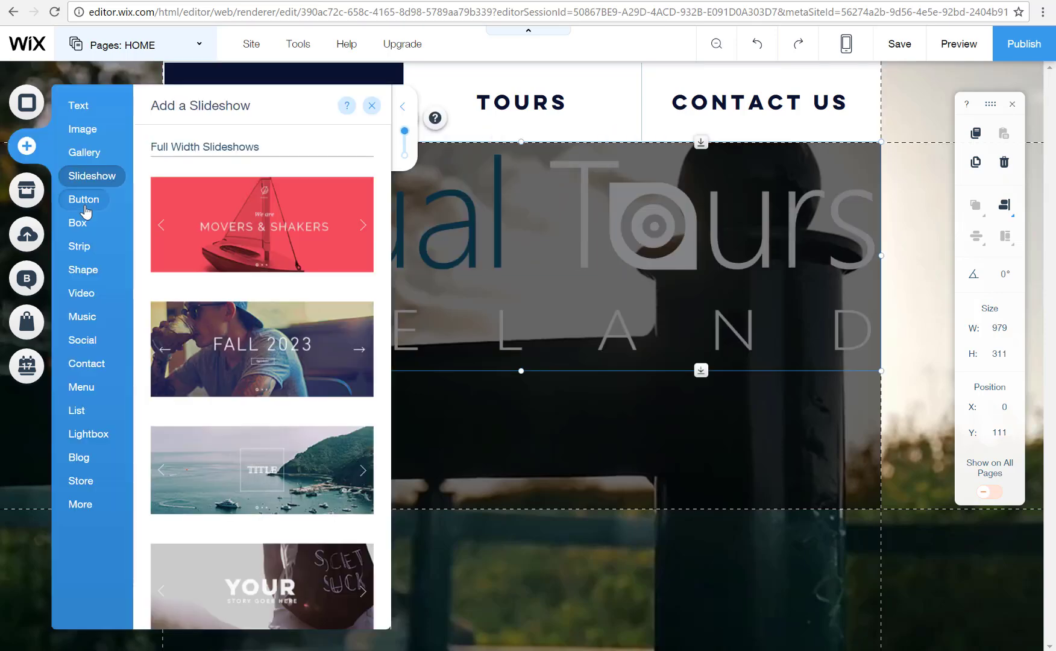
mouse_move(108, 230)
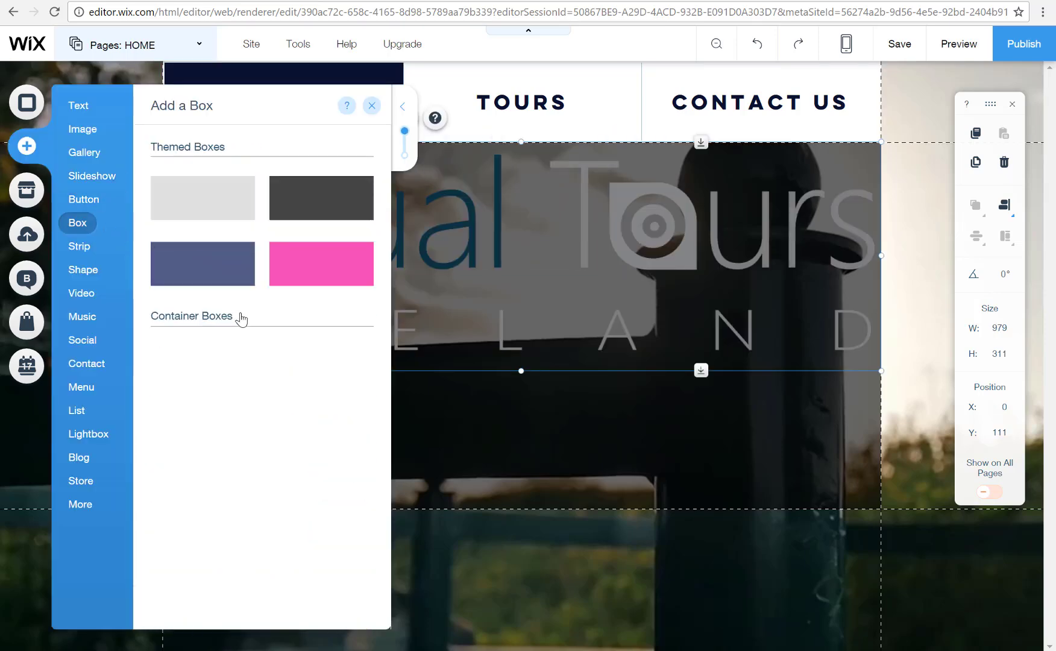
left_click(218, 205)
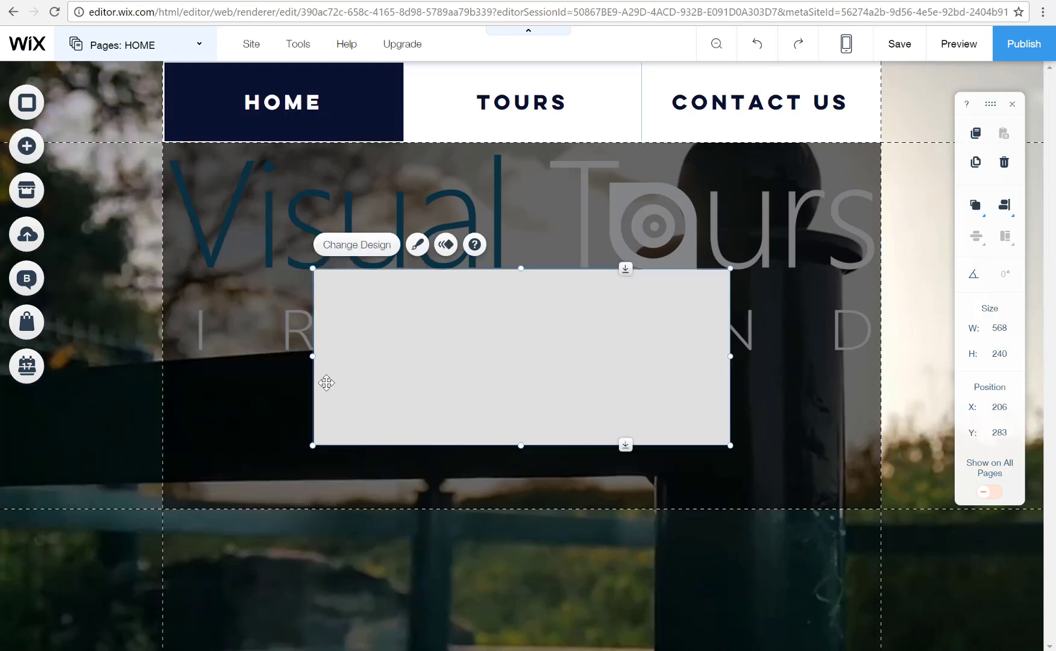
left_click_drag(328, 382, 261, 455)
left_click_drag(580, 547, 881, 610)
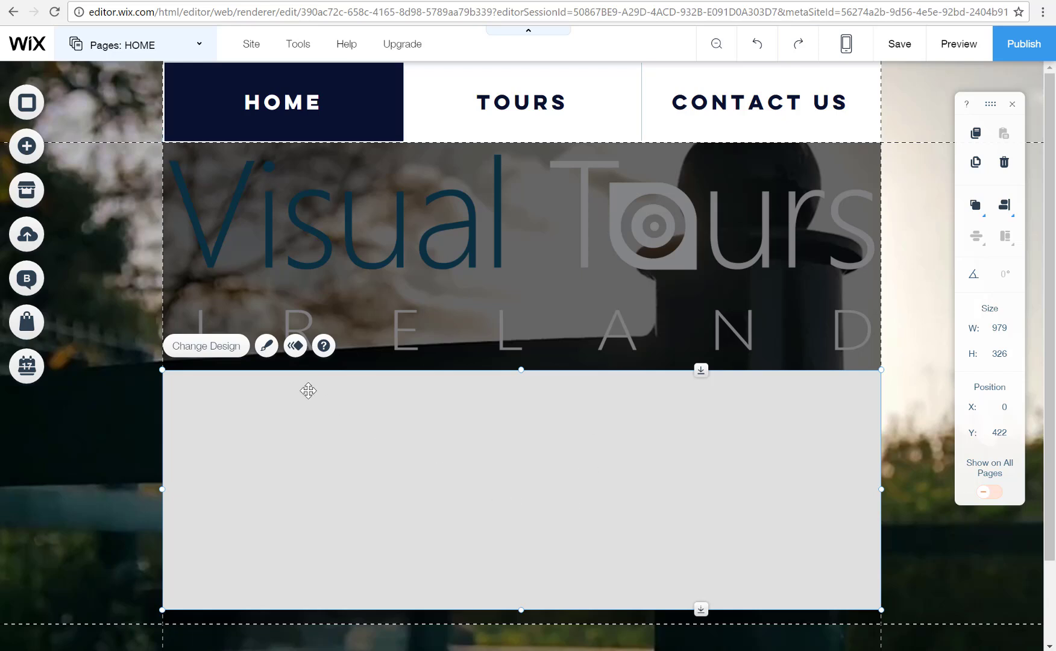
- Customize the box design and set its background fill colour to white, #FFFFFF
left_click(266, 346)
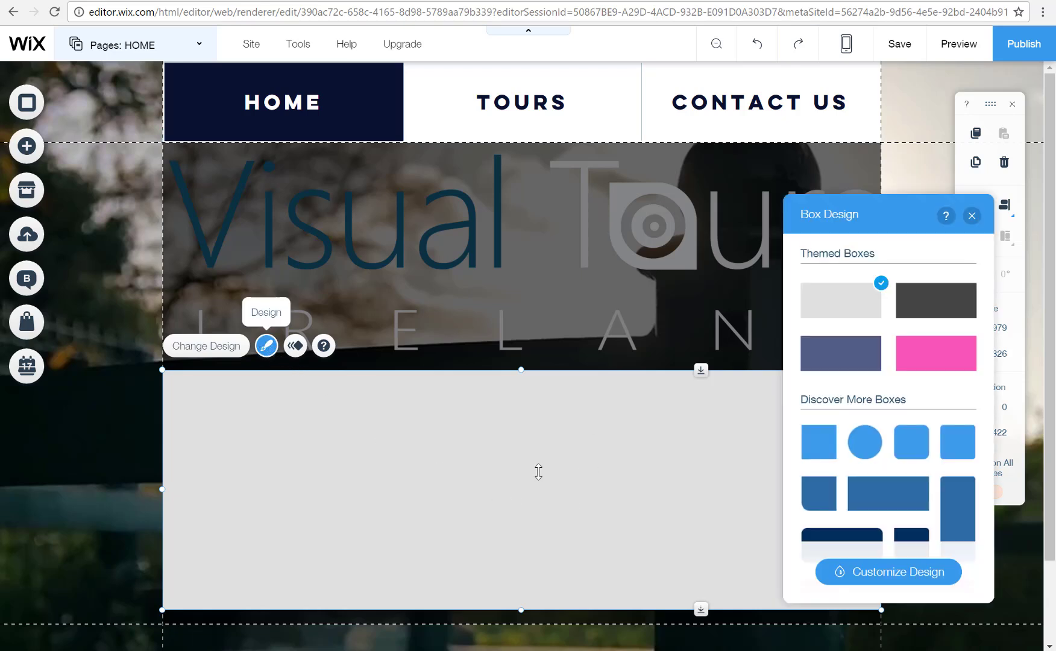
left_click(892, 573)
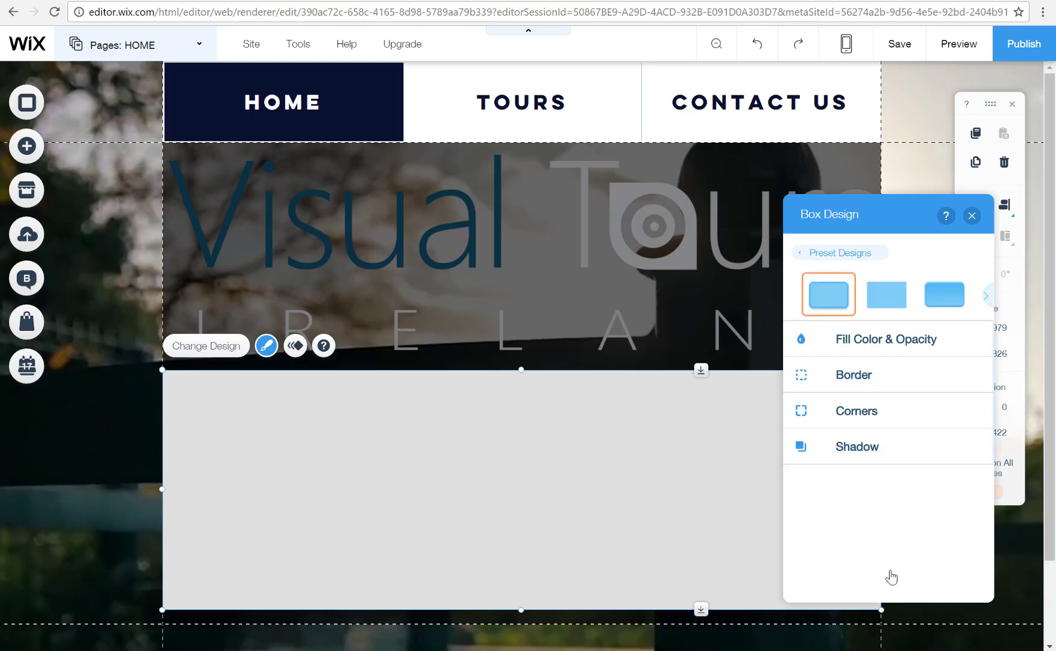
left_click(901, 341)
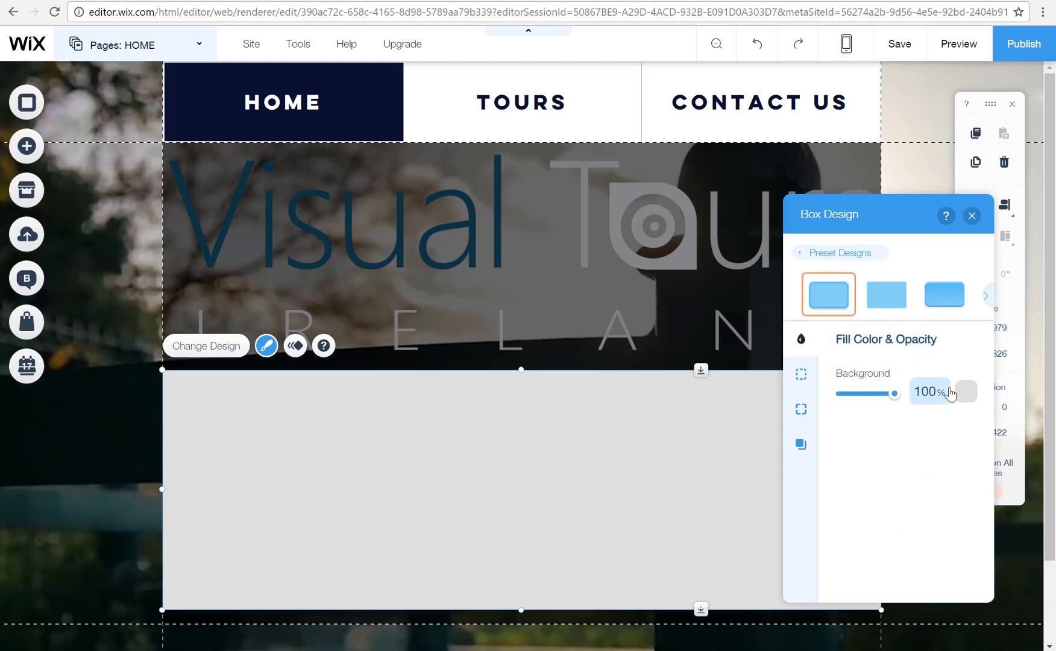
left_click(930, 390)
left_click_drag(930, 390, 962, 395)
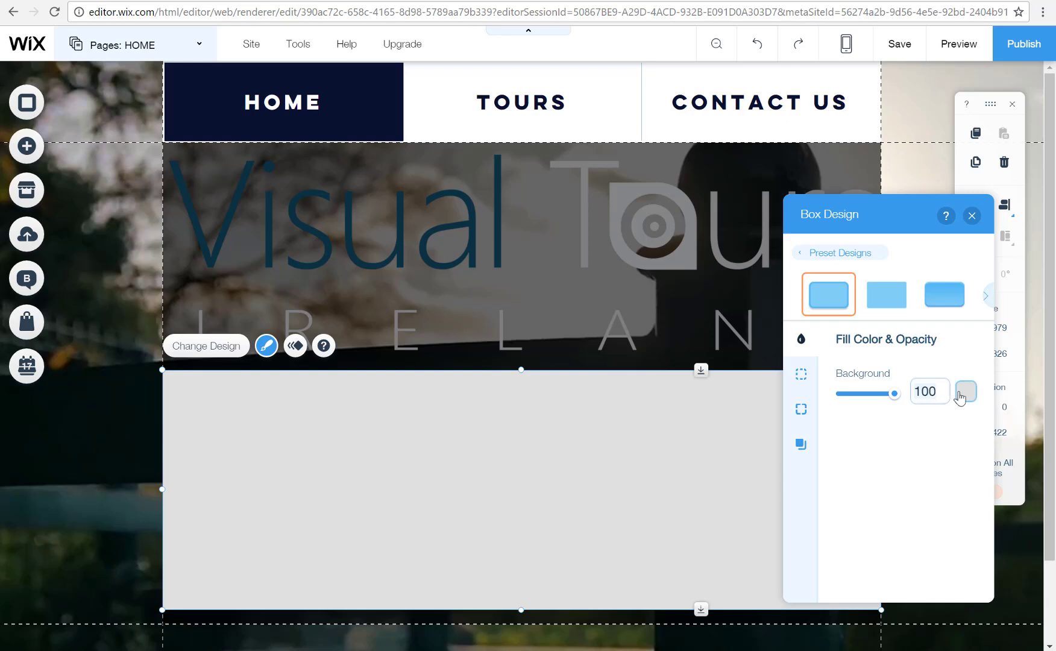
left_click(962, 396)
left_click(962, 395)
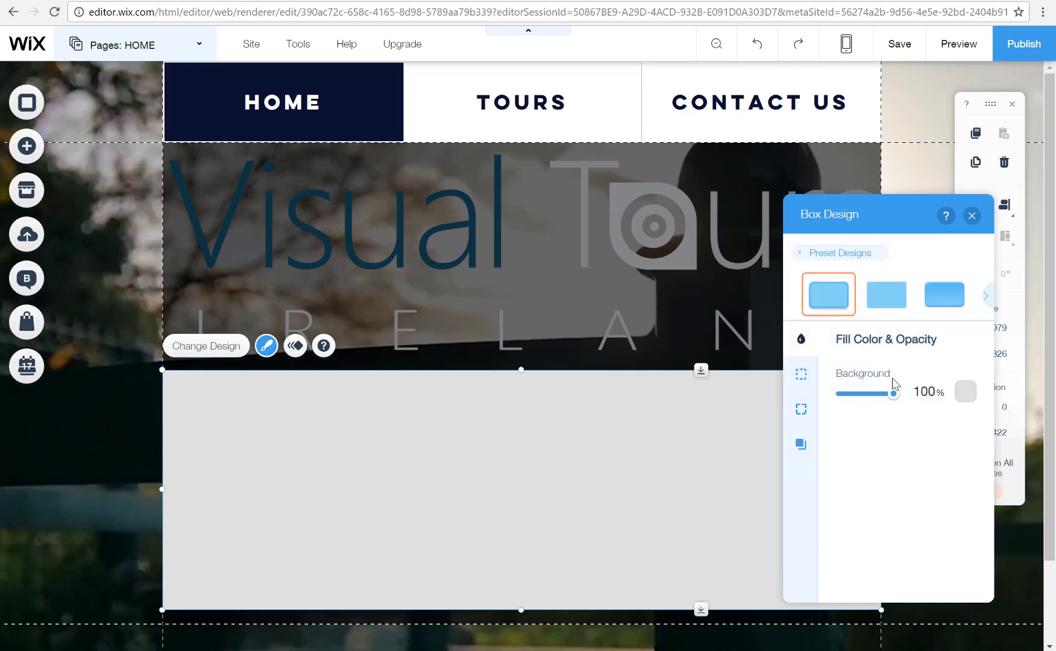
left_click(963, 393)
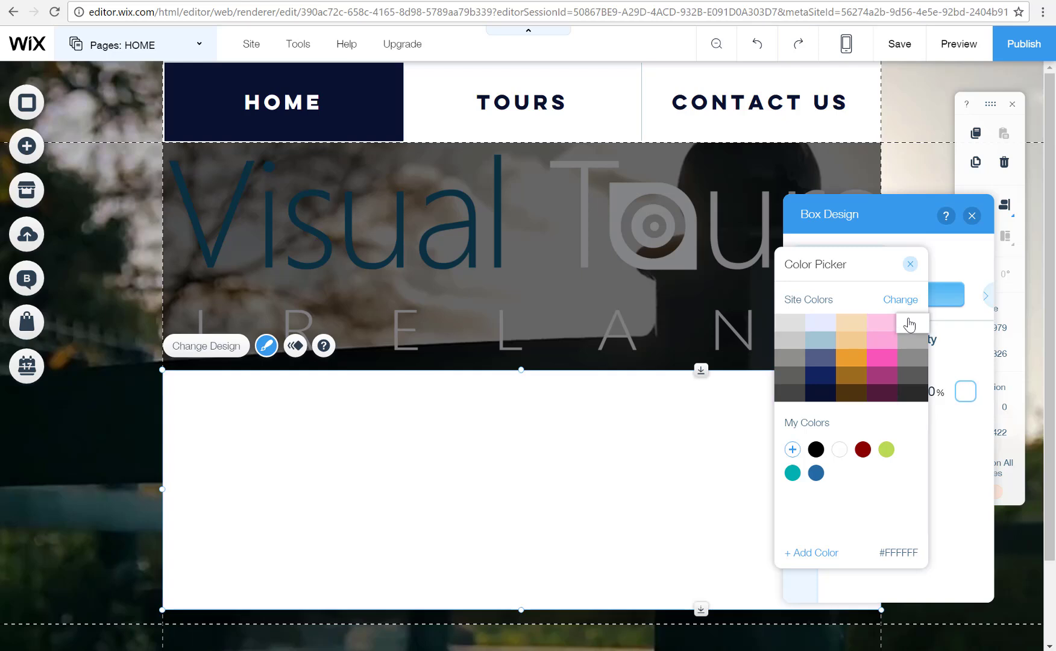
left_click(911, 265)
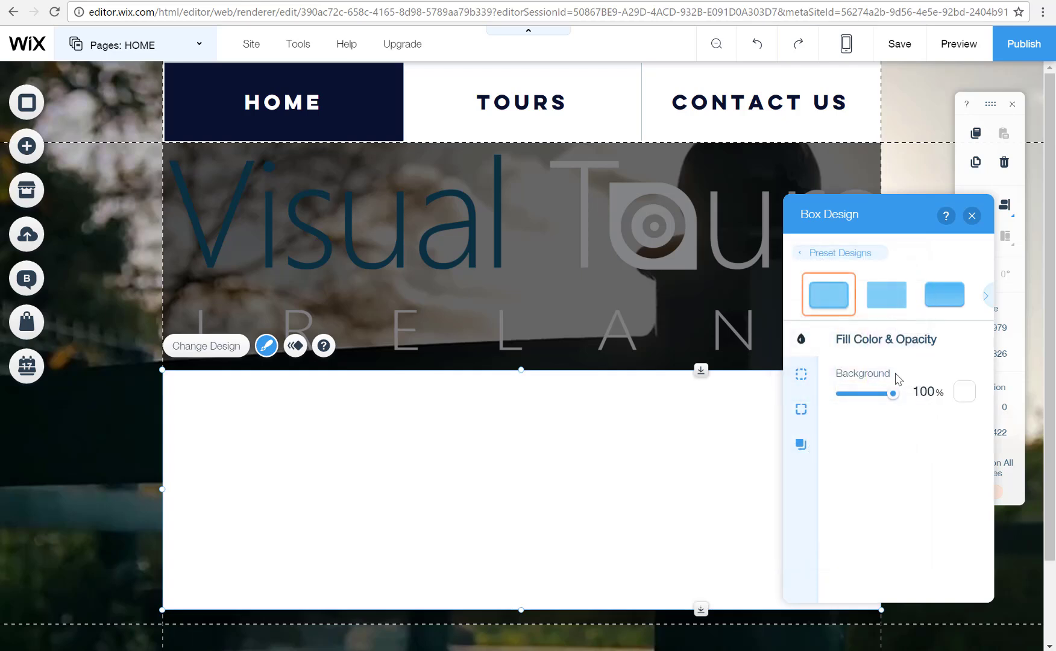
- Set the white box's background opacity to 60%
left_click(927, 393)
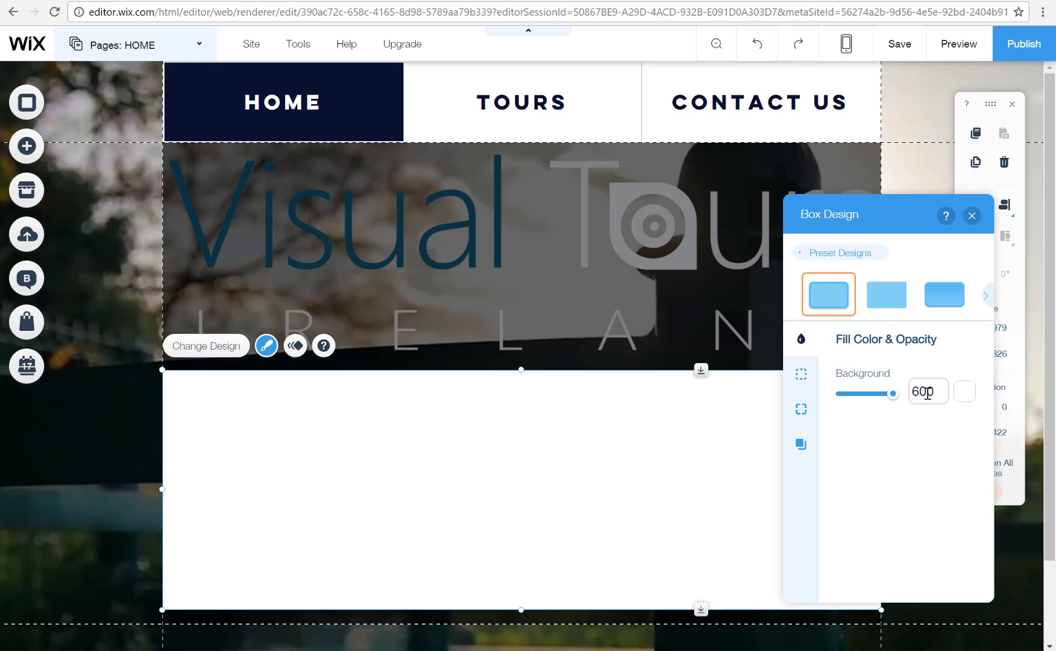
type("600")
key("Return")
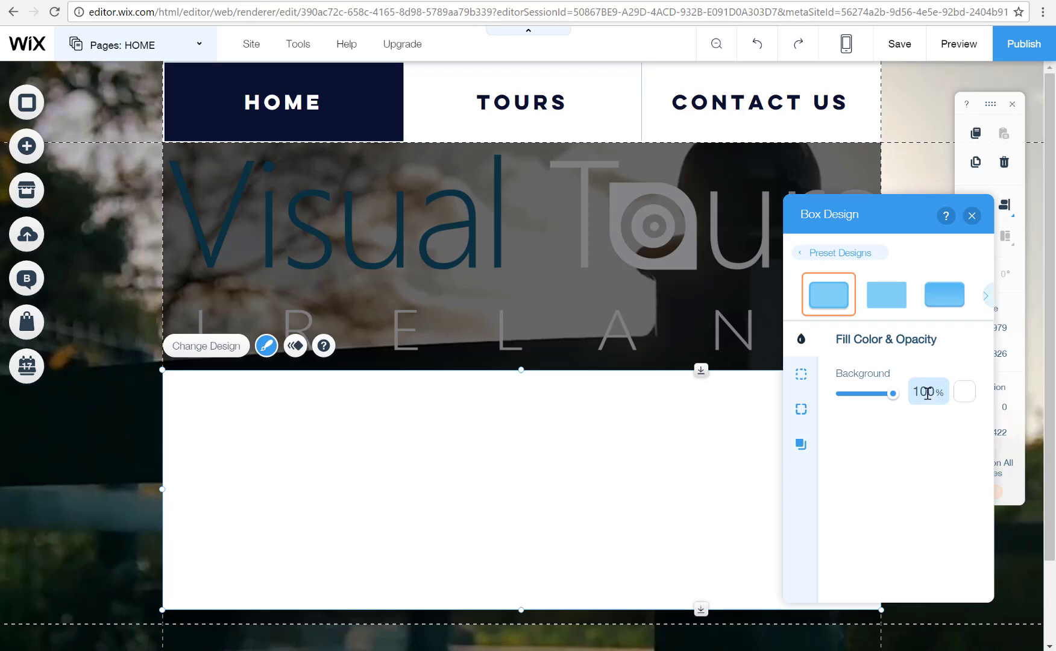
left_click(928, 393)
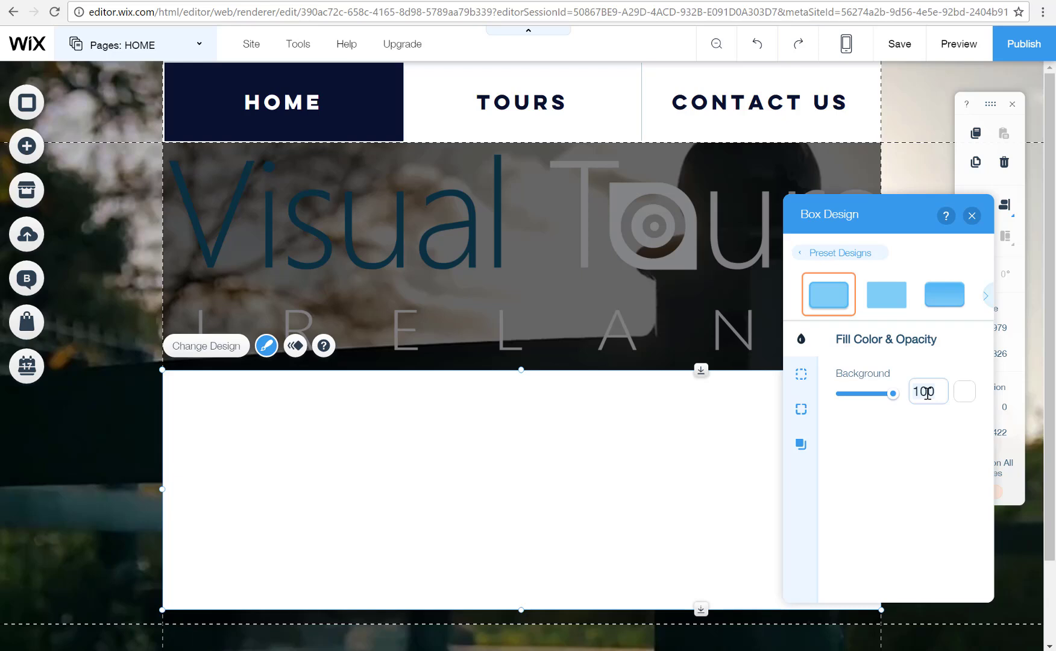
key("Return")
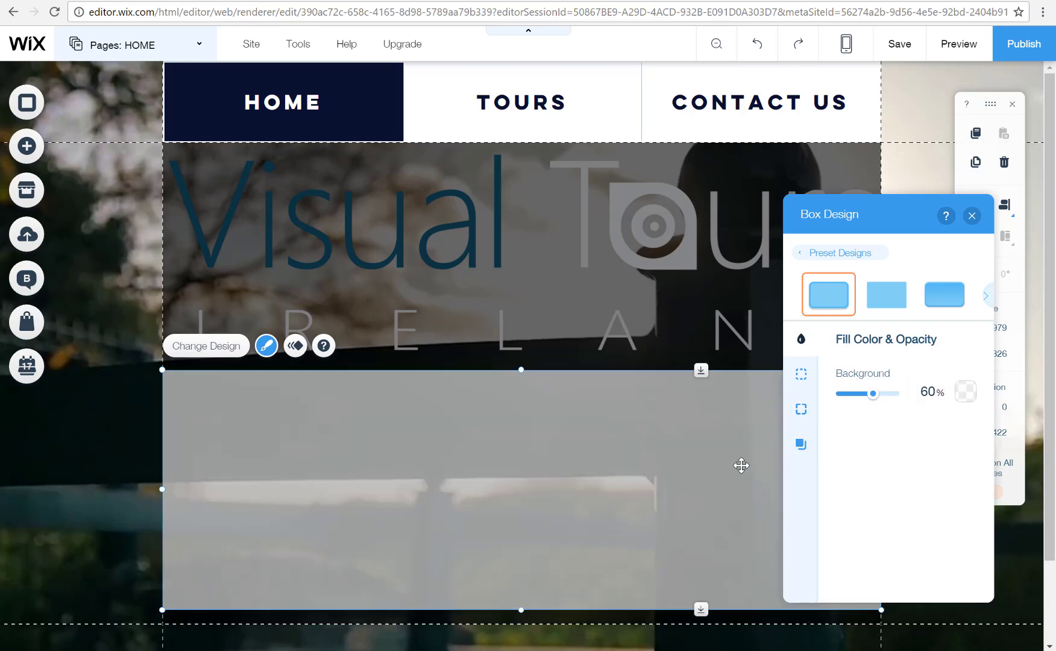
- Set the white box's background opacity to 80%
left_click(936, 396)
type("80")
key("Return")
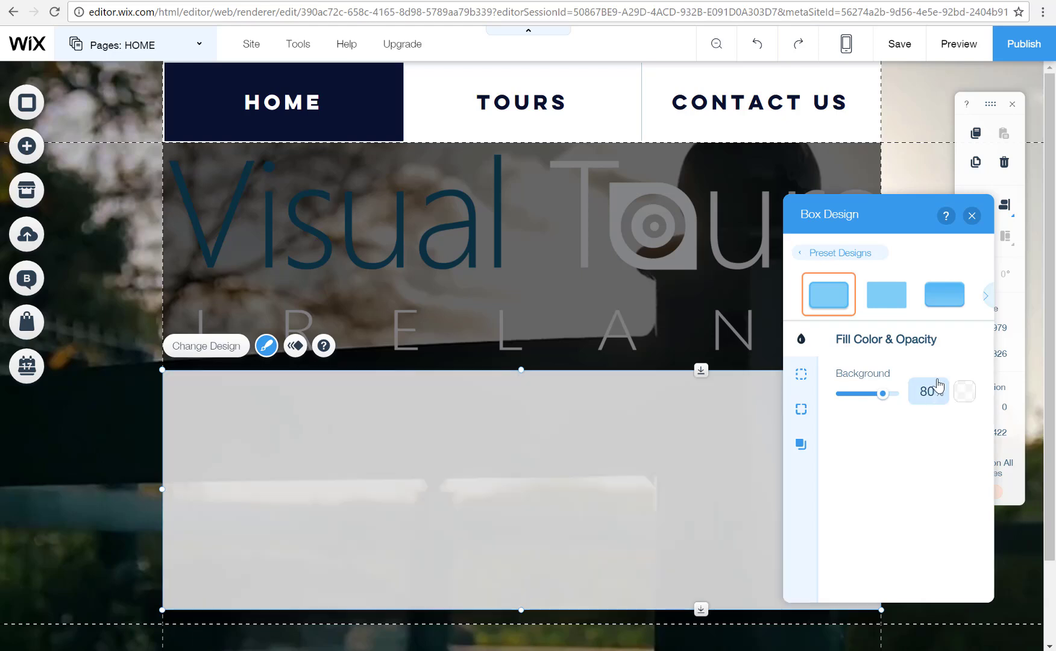
- Review the white box's border, corner radius and shadow settings, leaving the design as it is
left_click(801, 378)
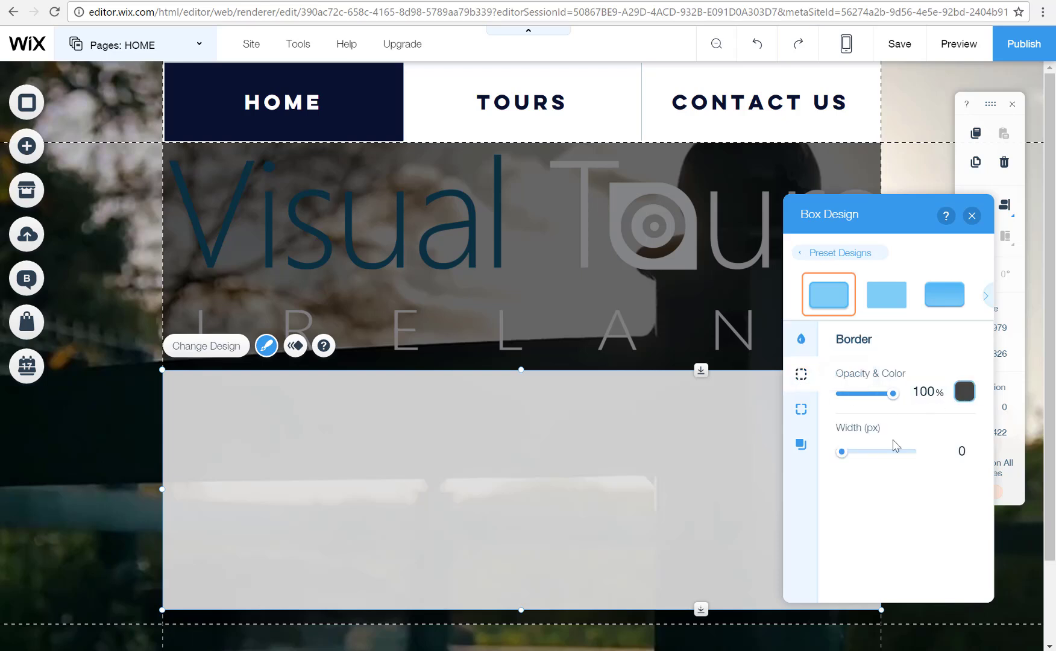
left_click(801, 410)
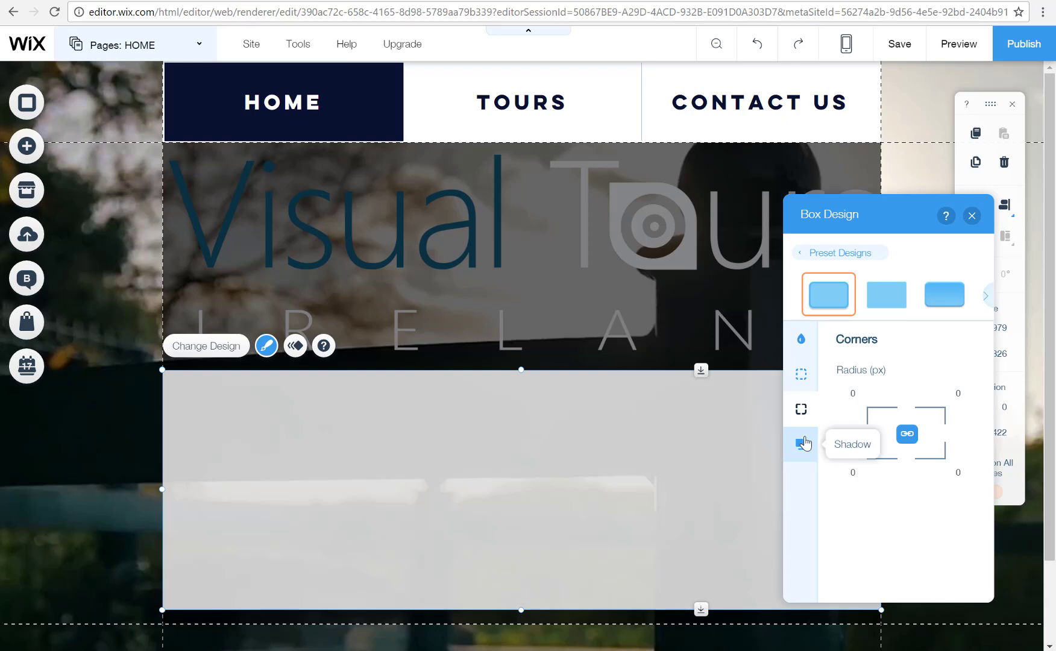
left_click(804, 444)
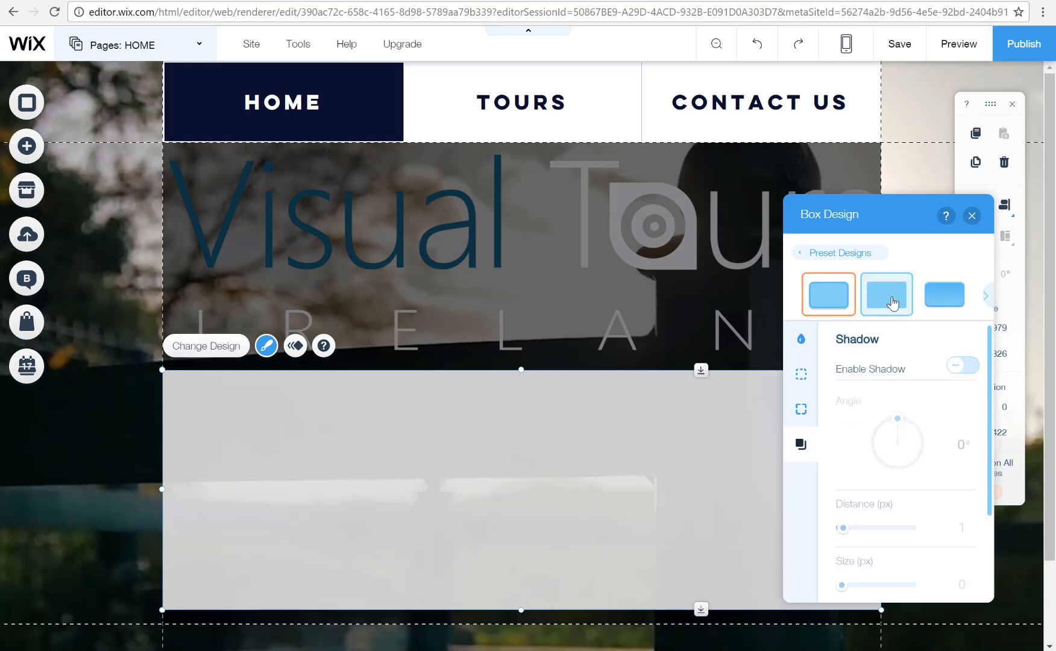
left_click(972, 216)
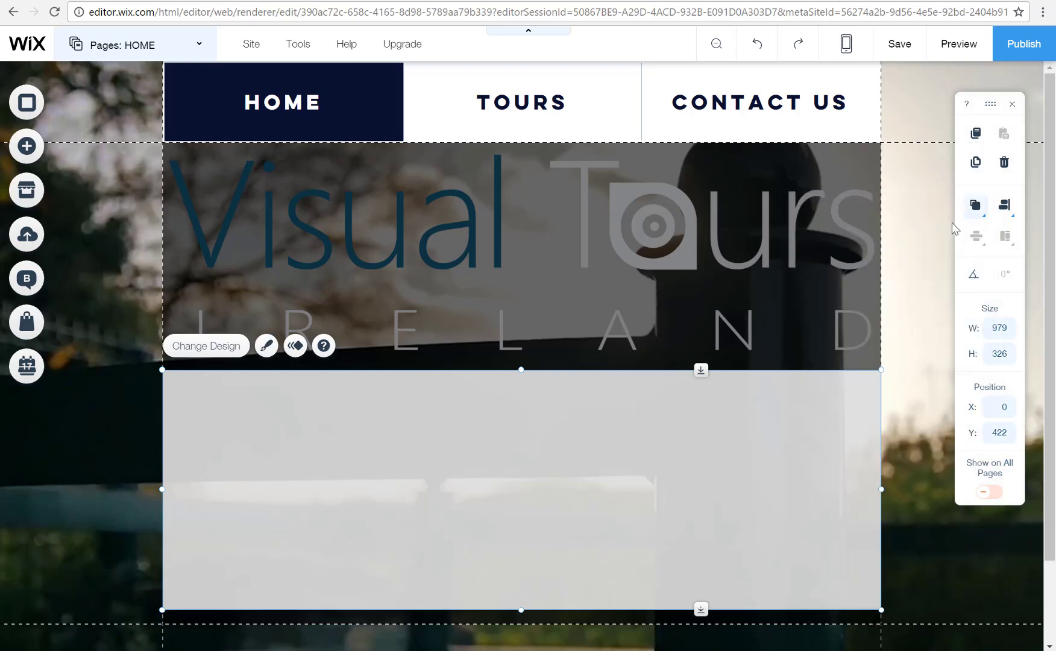
- Move the logo down onto the white semi-transparent box and attach it to the box
left_click_drag(628, 288, 631, 501)
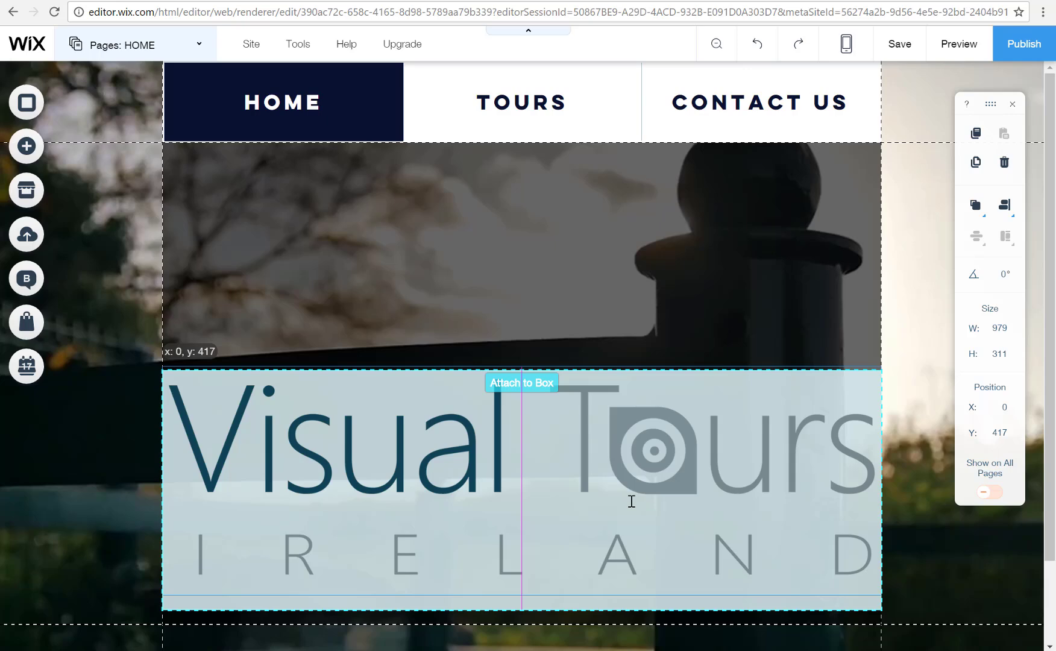
left_click_drag(632, 501, 368, 445)
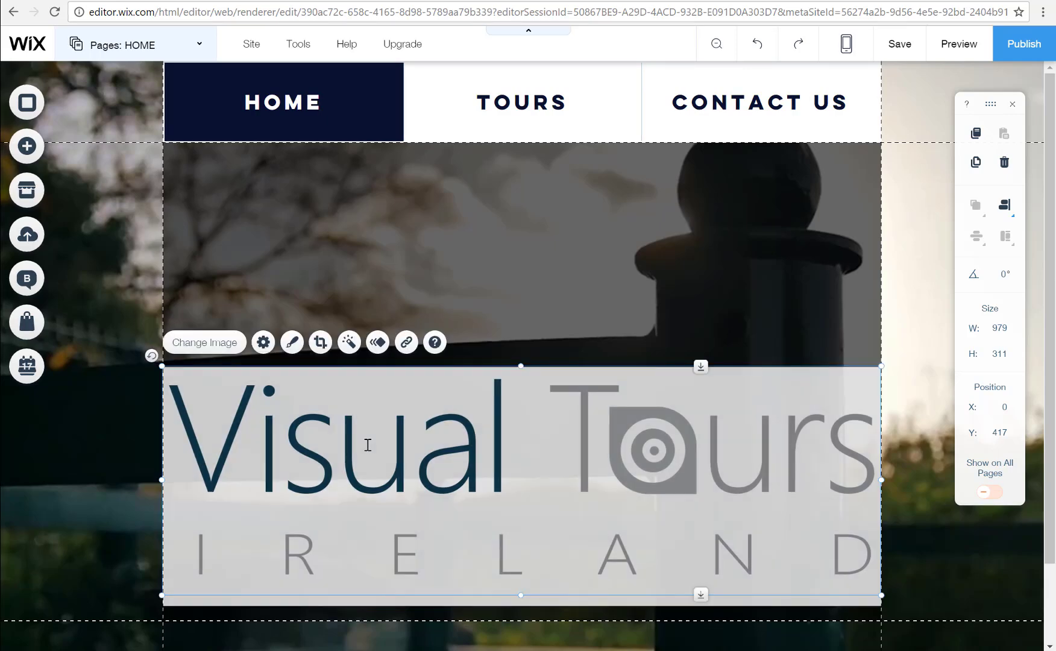
left_click(432, 487)
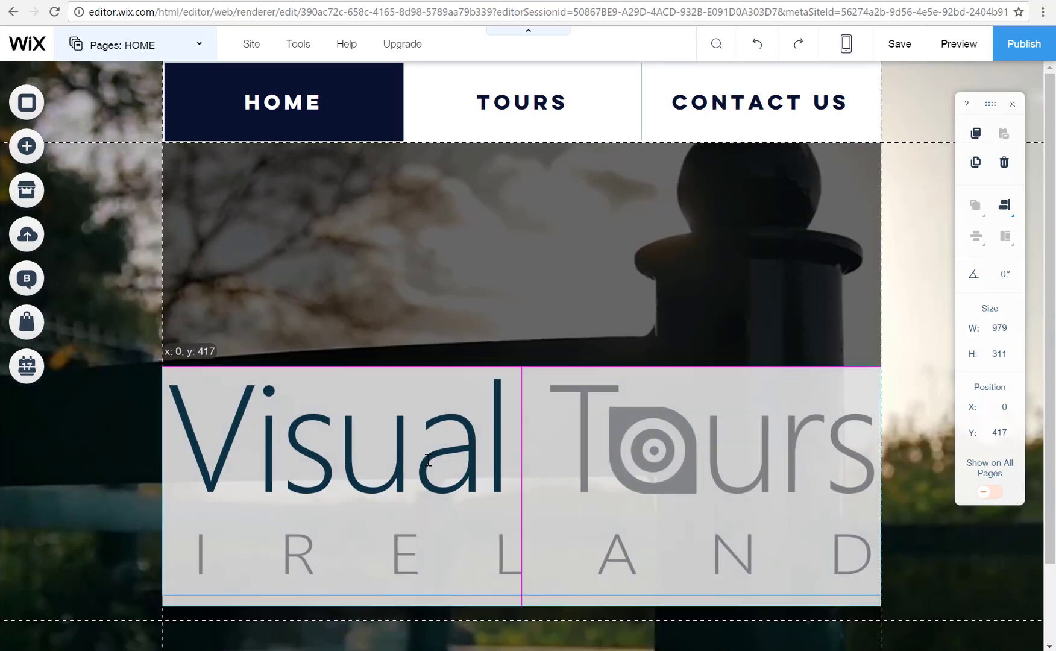
- Move the white box with its logo up directly under the header menu and shorten it to 311 high
left_click(432, 597)
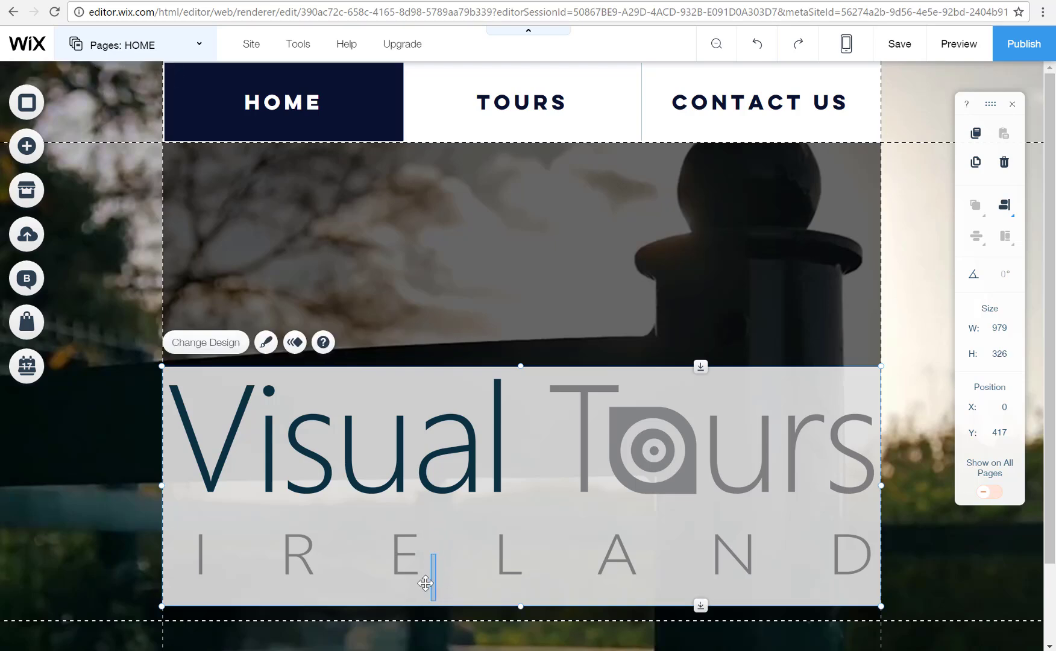
left_click_drag(424, 601, 424, 379)
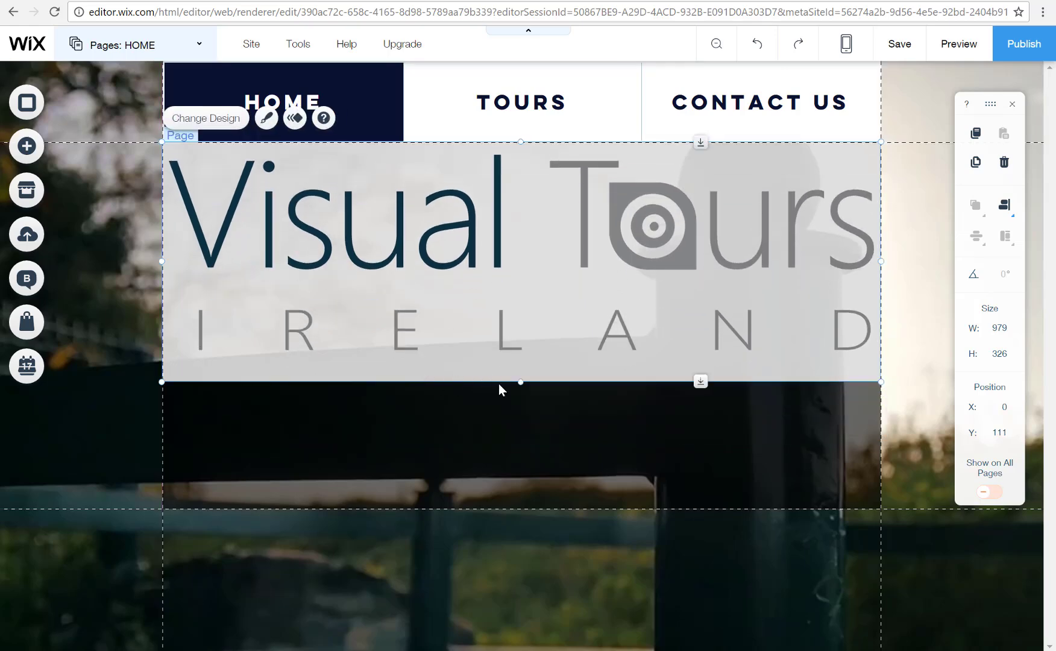
left_click_drag(520, 383, 520, 369)
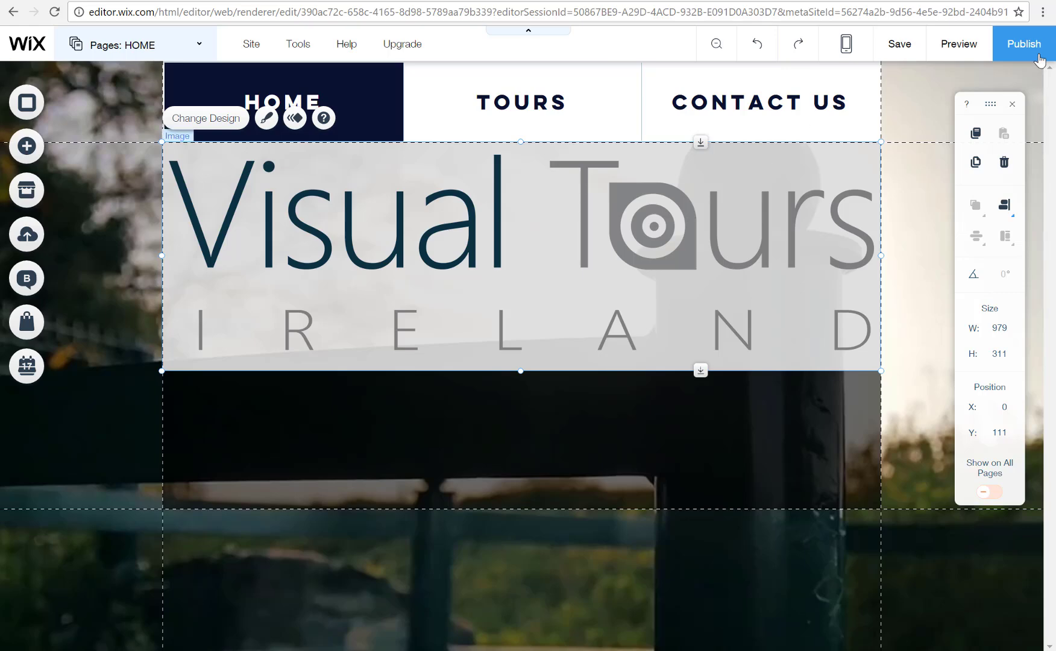
- Preview the HOME page in desktop view and in mobile view
left_click(963, 52)
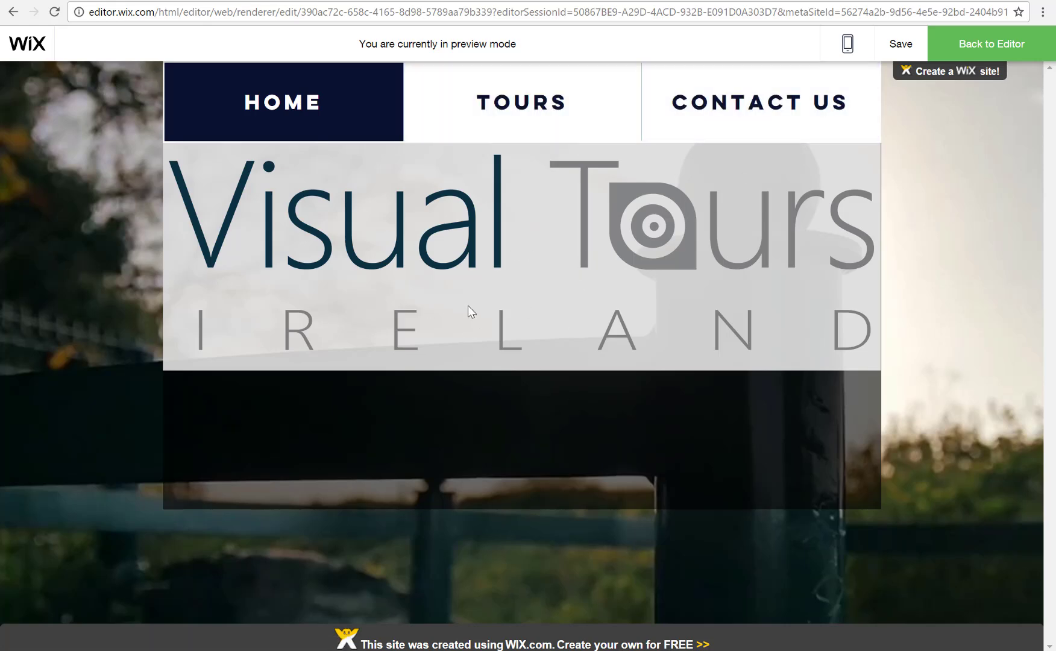
left_click(989, 48)
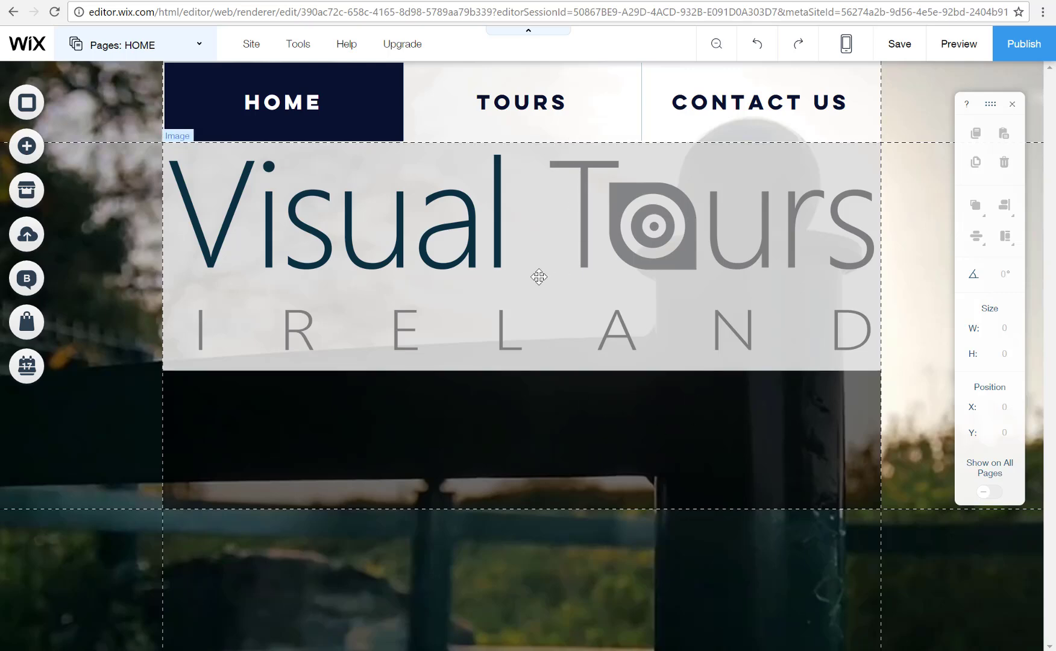
left_click(951, 52)
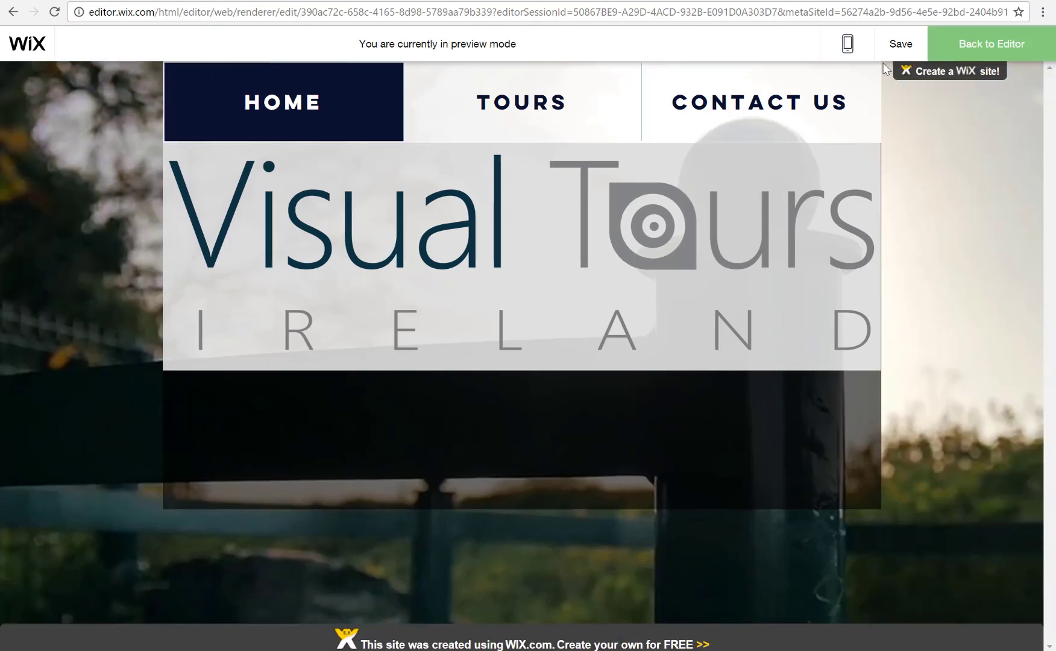
left_click(846, 43)
left_click(595, 139)
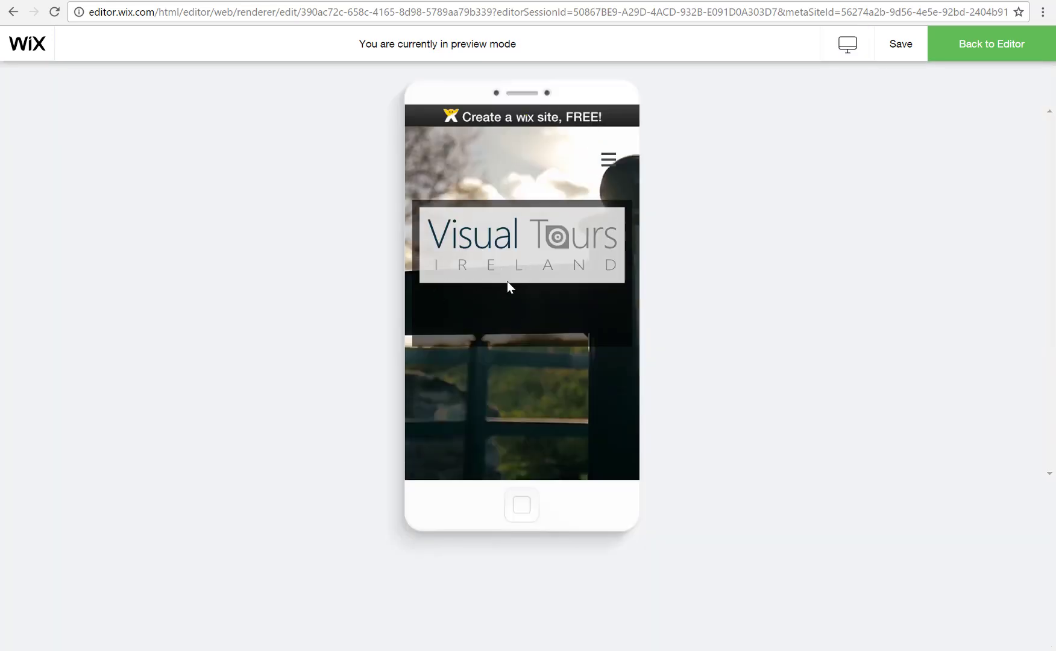
- Check the navigation menu in the mobile preview and return to the desktop editor
left_click(609, 159)
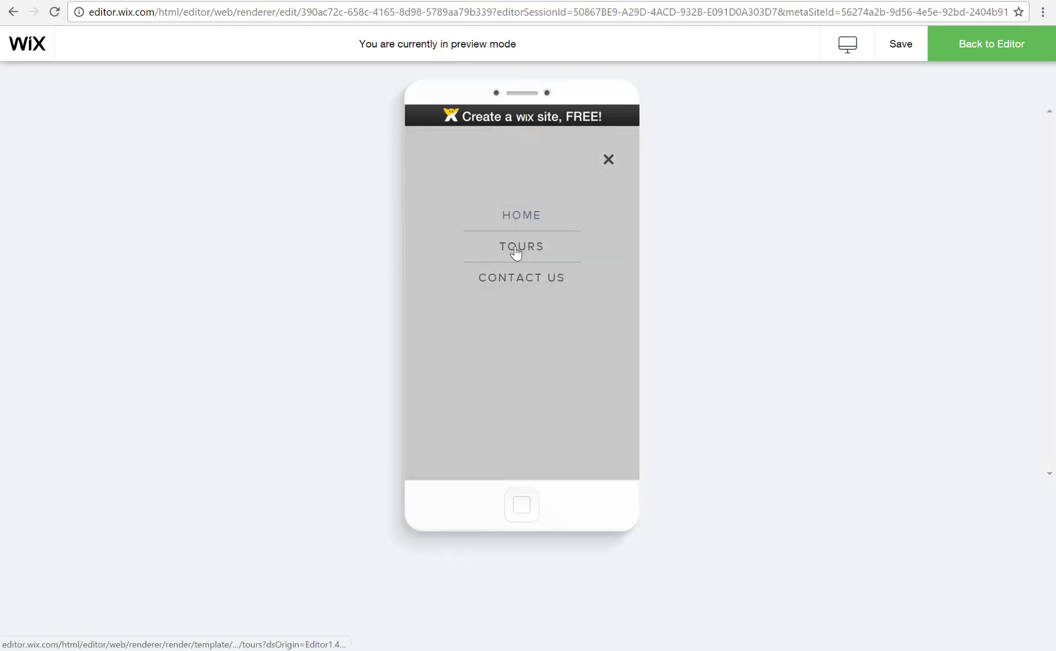
left_click(609, 160)
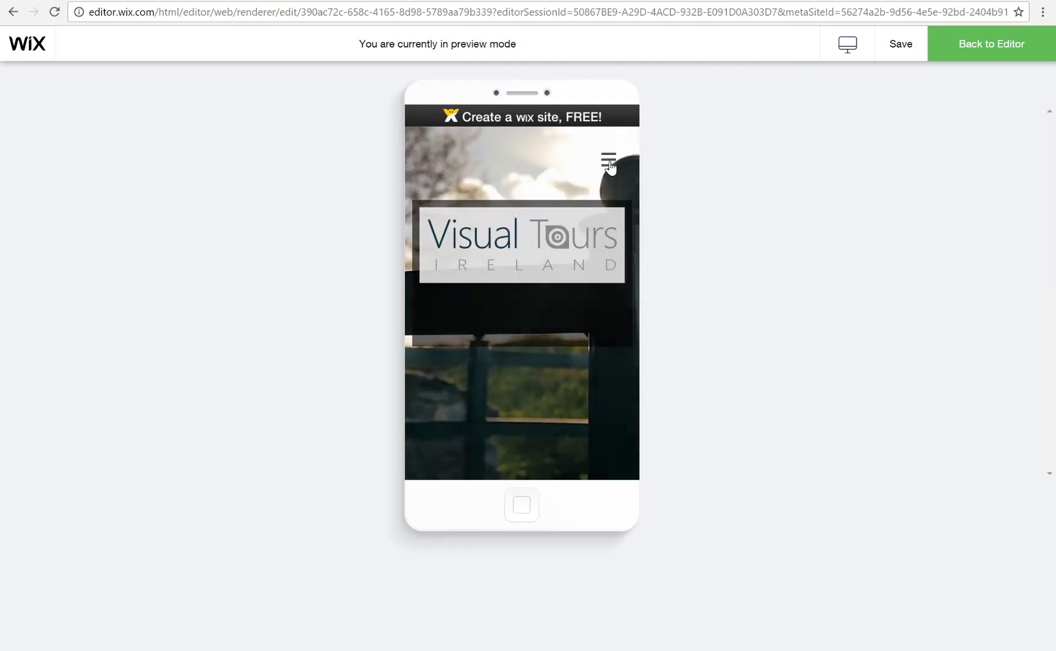
left_click(610, 164)
left_click(608, 164)
left_click(978, 53)
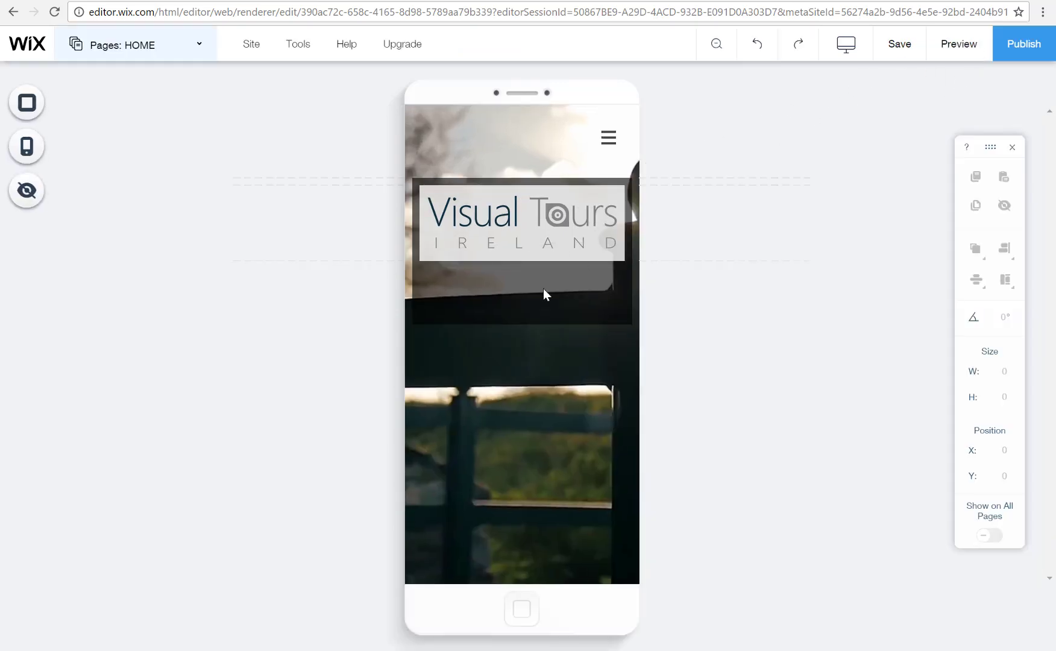
mouse_move(512, 309)
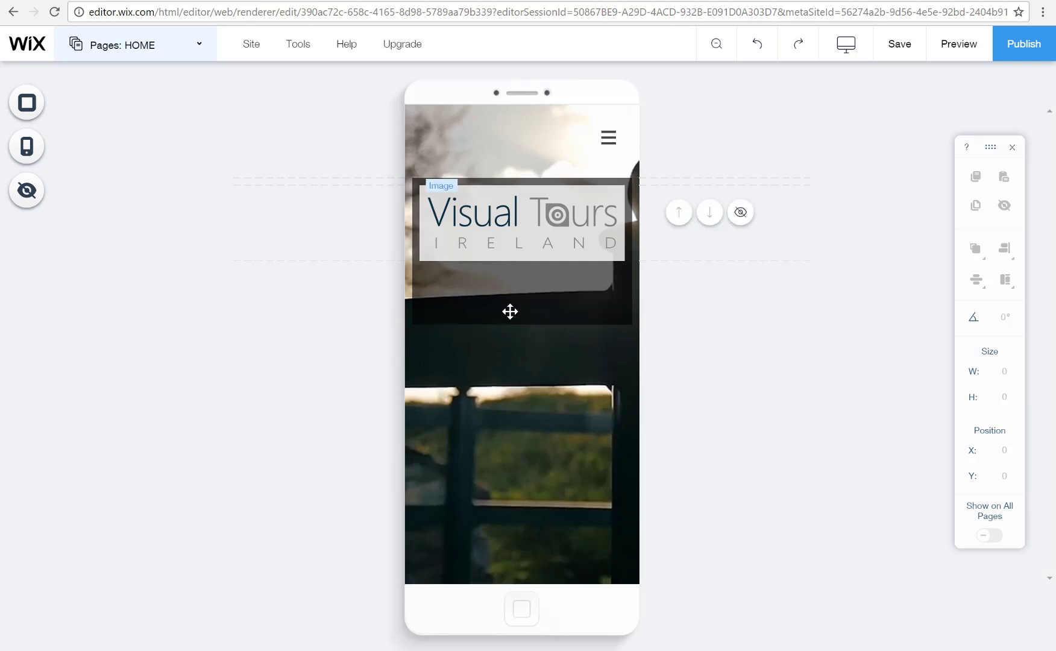
left_click(846, 44)
left_click(612, 107)
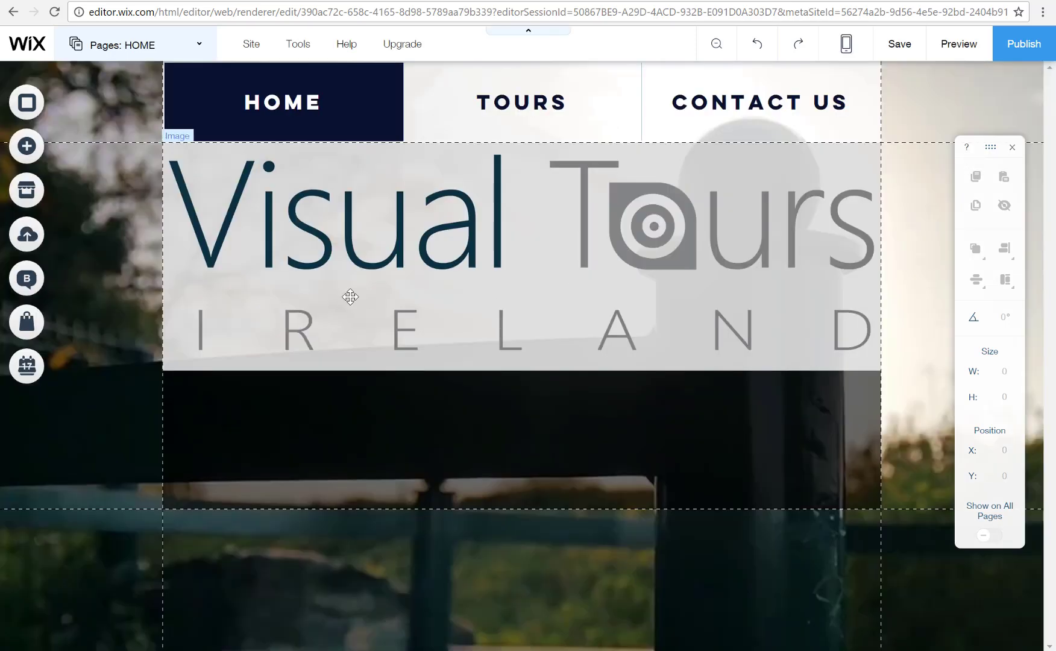
- Add the Portfolio (Catering) box slideshow directly below the logo box and dismiss the slideshow tip
left_click(31, 149)
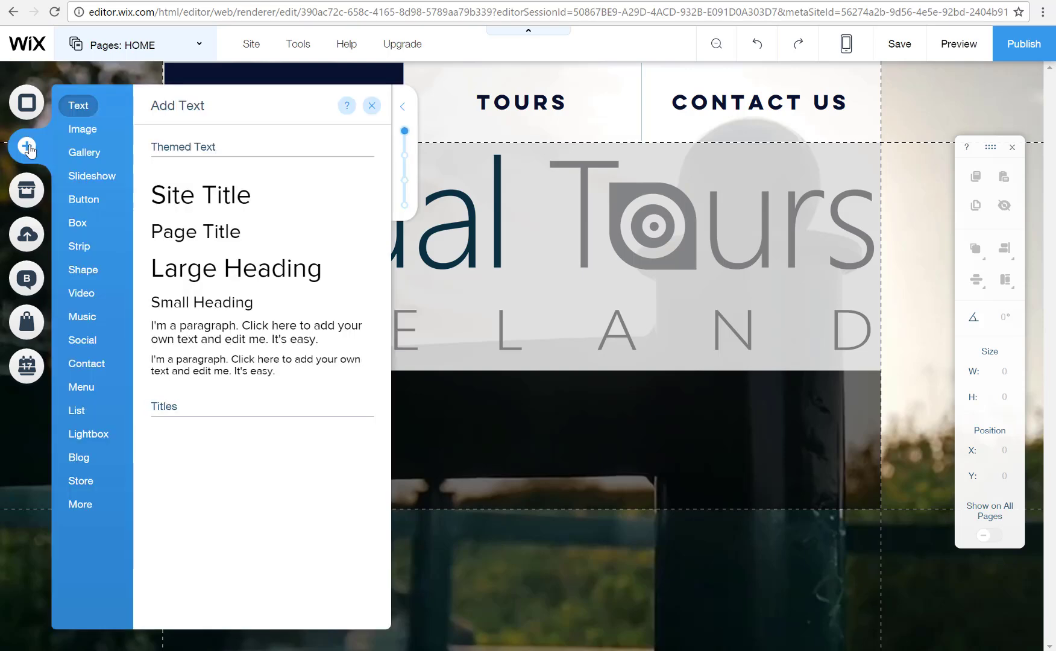
left_click(91, 179)
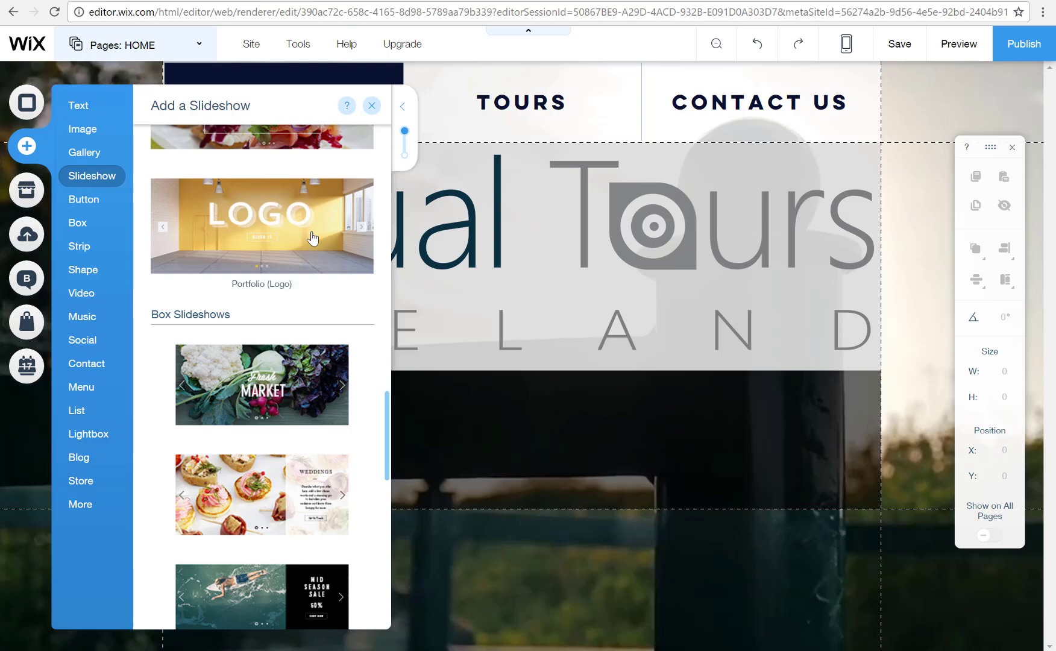
scroll(312, 239, "down", 3)
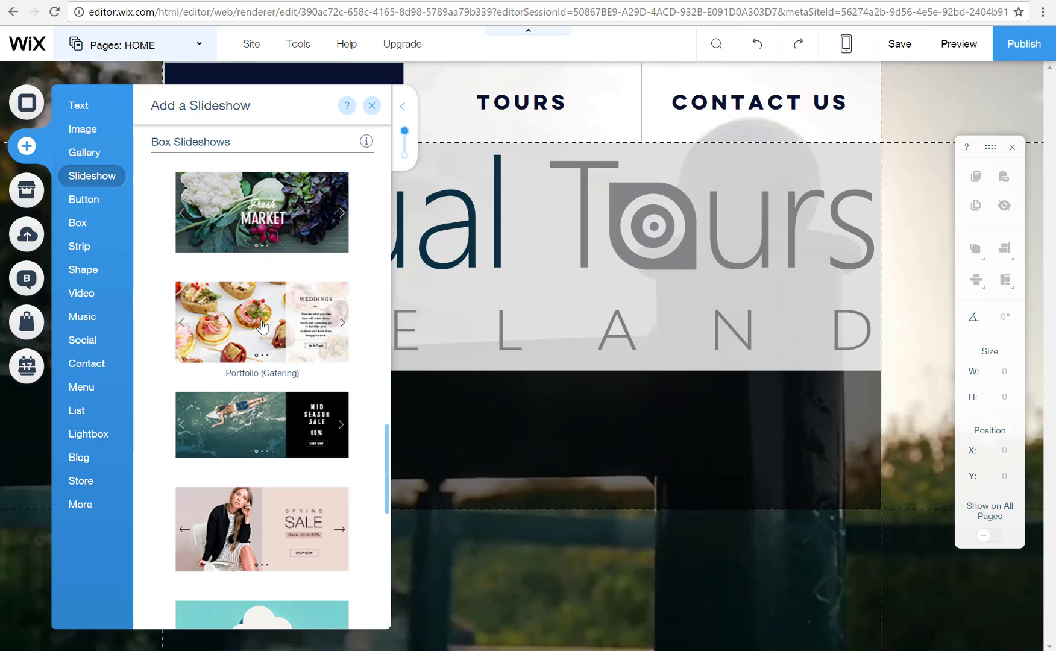
left_click_drag(284, 340, 516, 521)
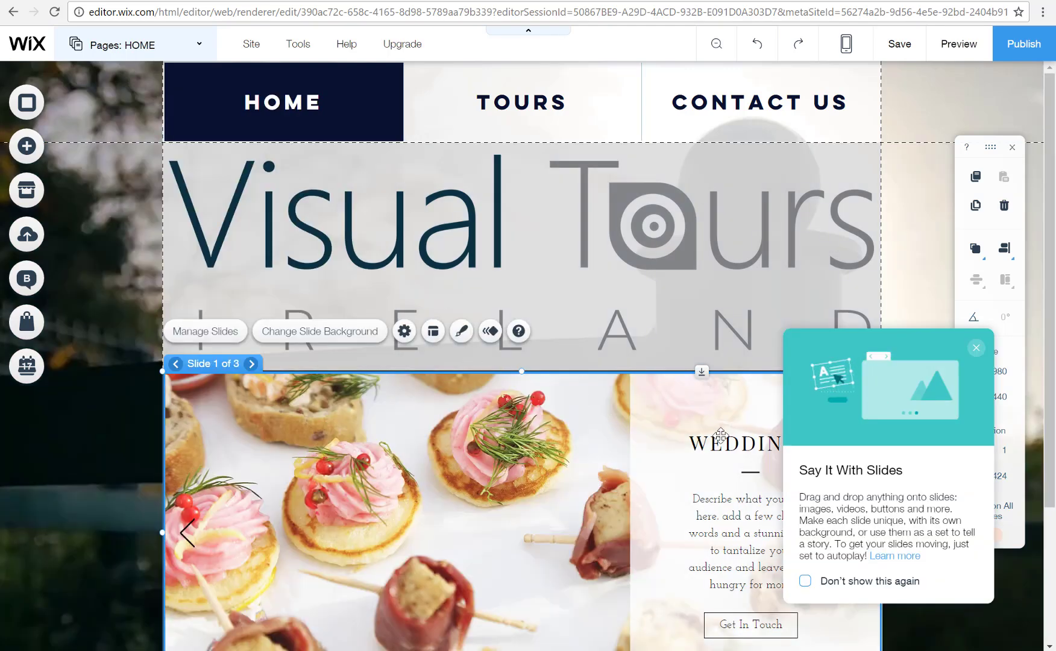
left_click(976, 348)
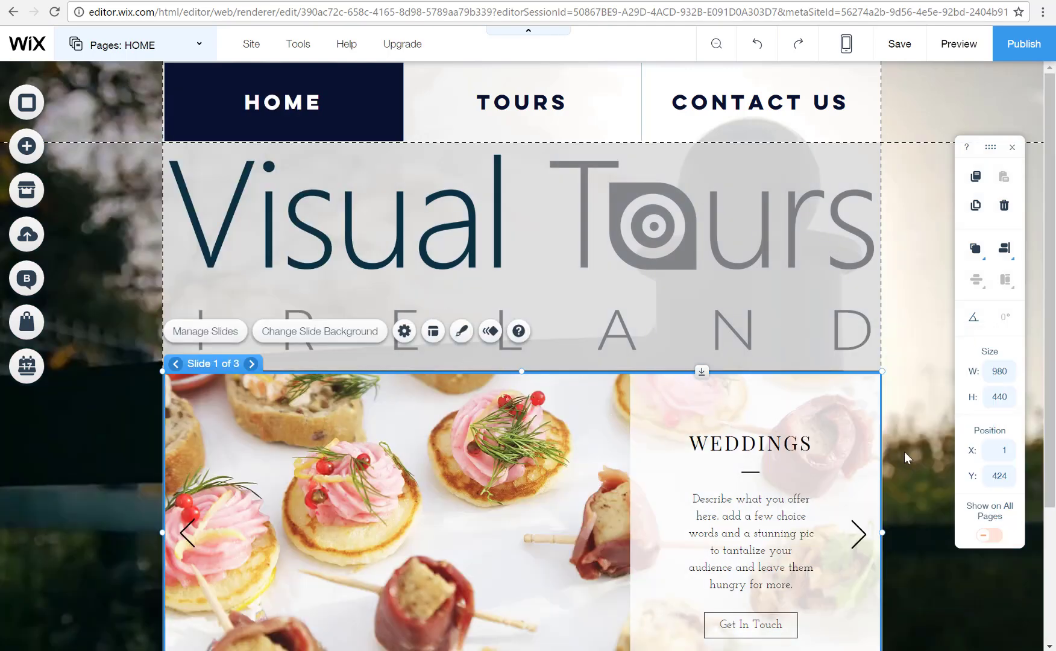
- Align the slideshow with the content area's left edge at X 0 and set its width to 980
scroll(920, 304, "down", 3)
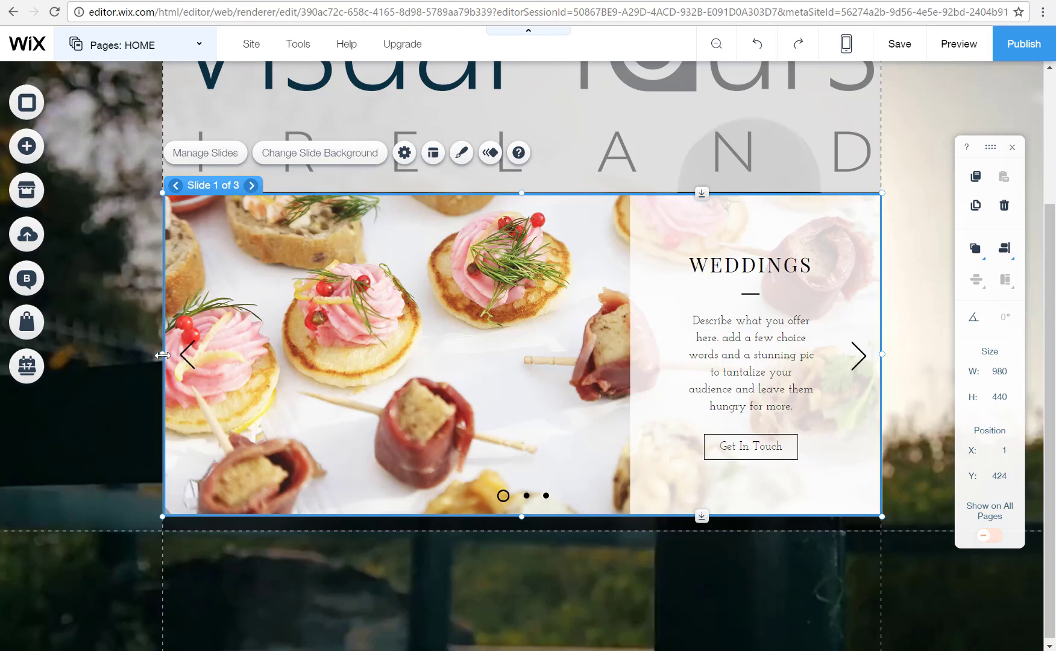
left_click_drag(160, 357, 164, 357)
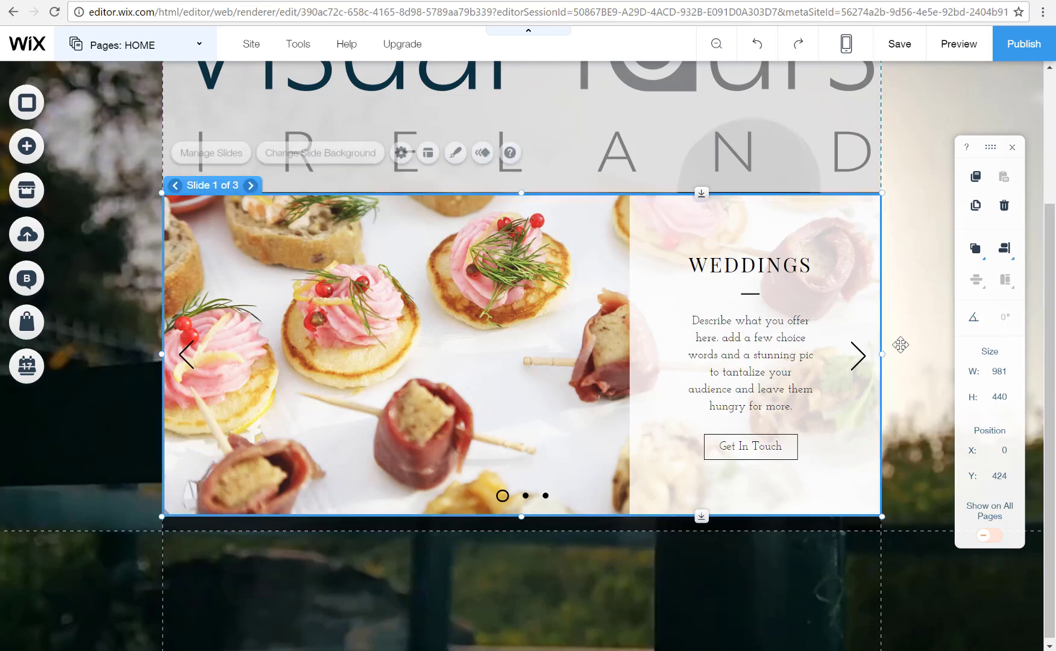
left_click_drag(878, 354, 880, 355)
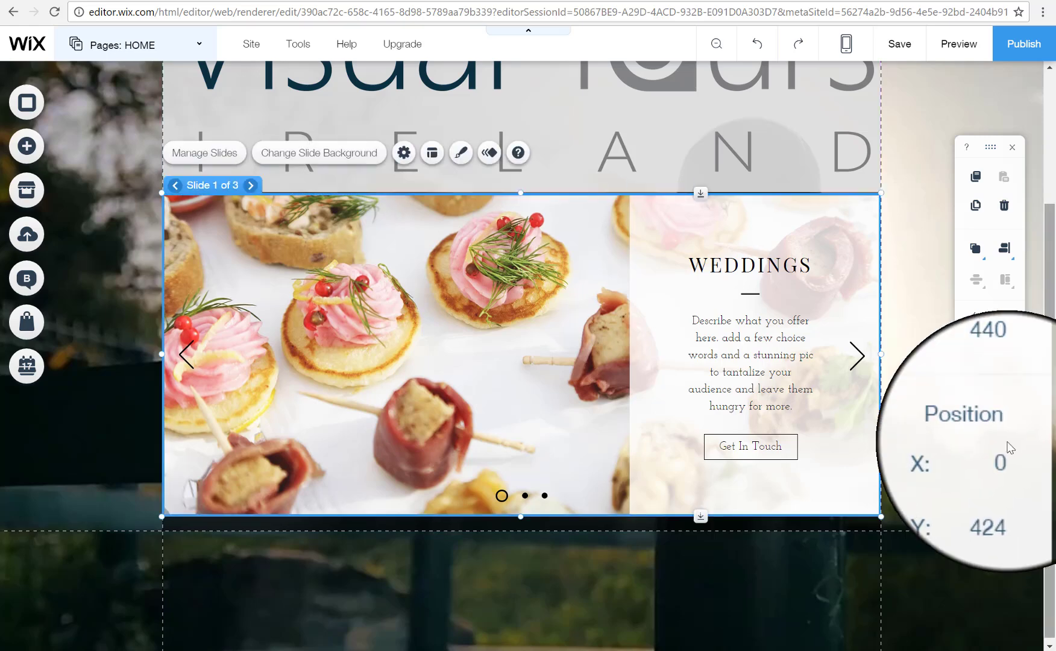
left_click(1002, 372)
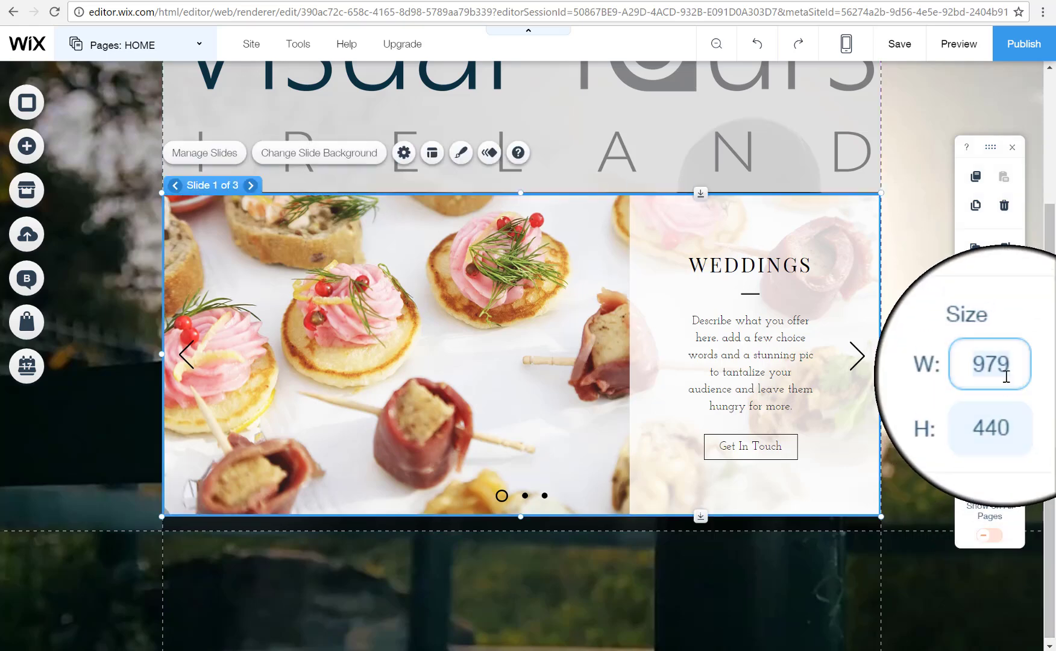
type("980")
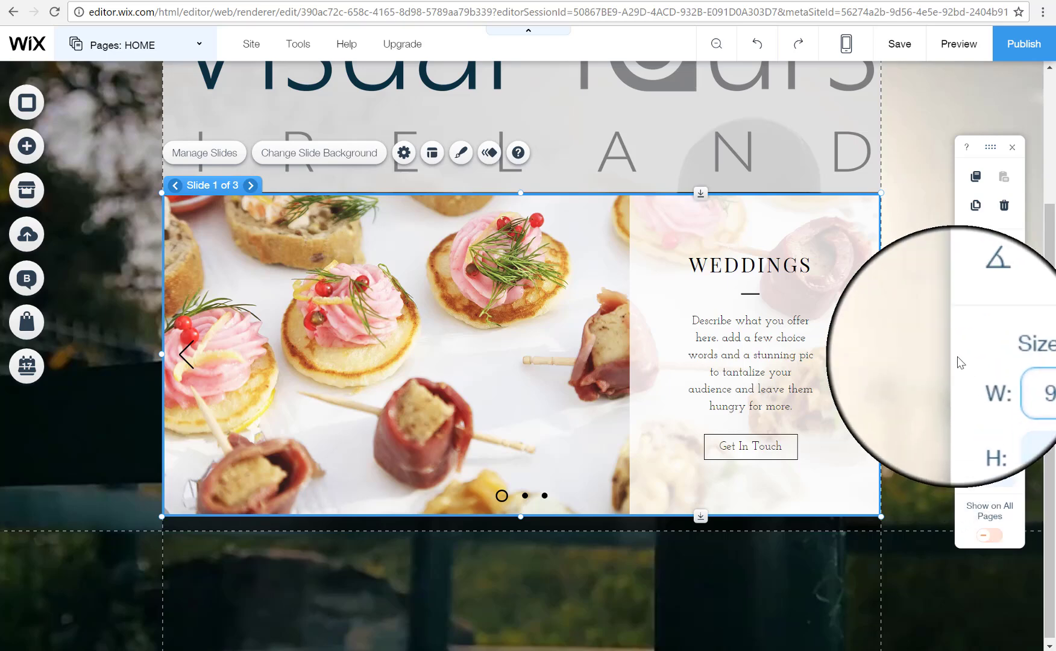
left_click(958, 358)
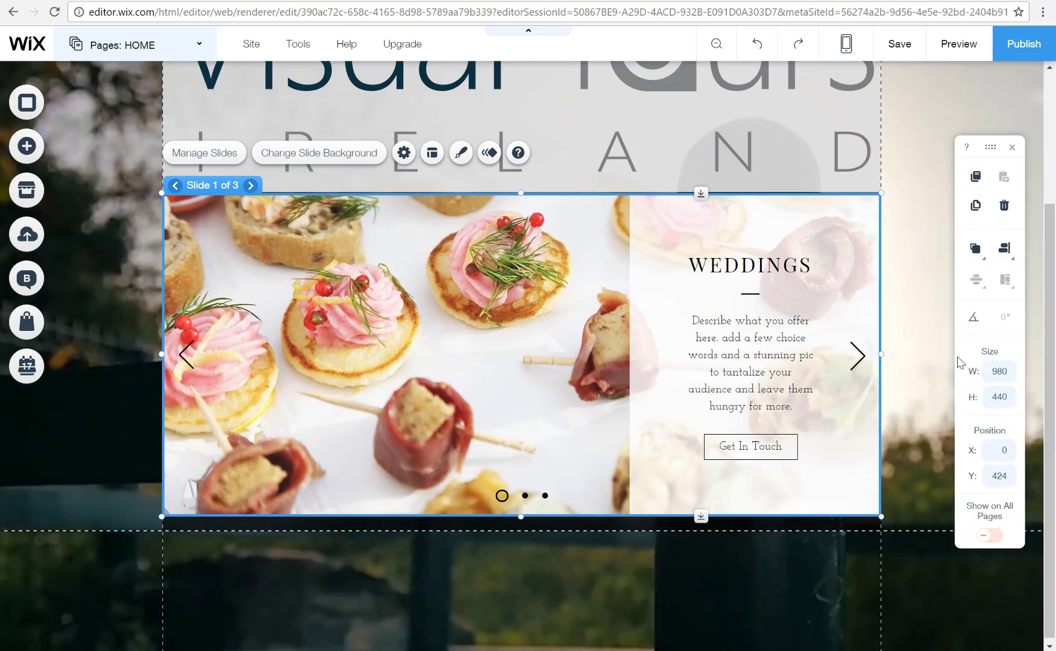
- Preview the page with the slideshow, return to editing and select the slideshow, dismissing its tip
left_click(953, 43)
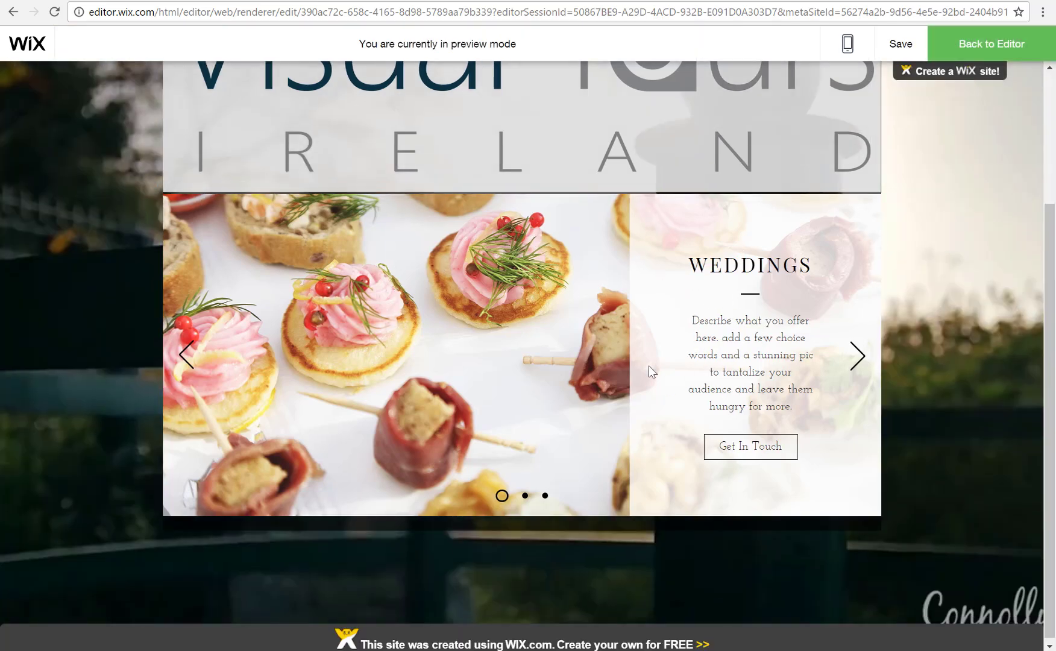
left_click(965, 46)
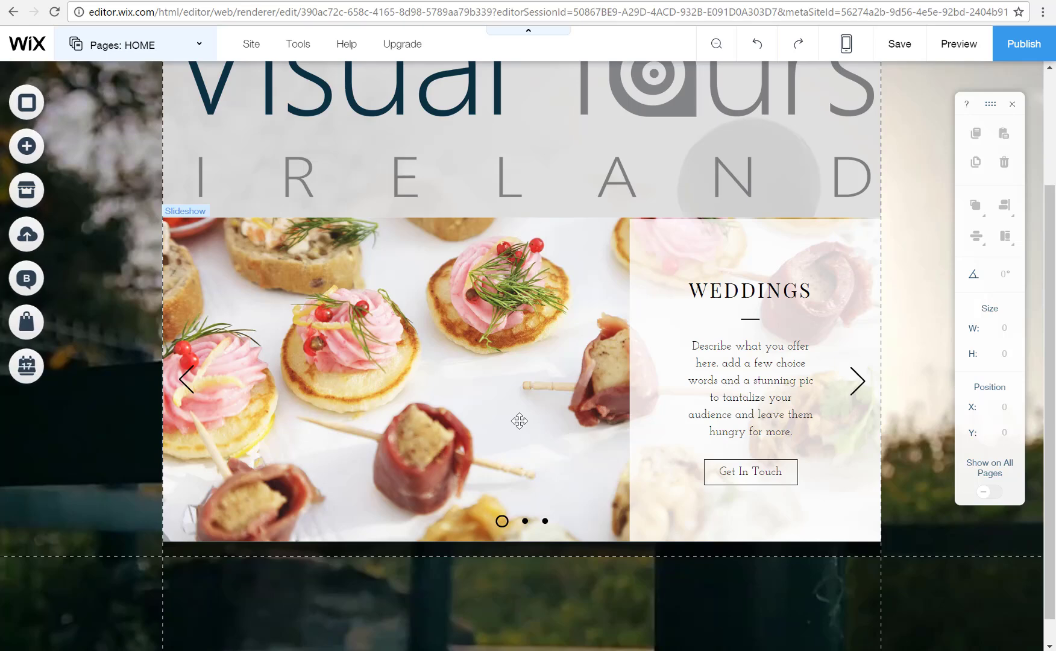
left_click(519, 421)
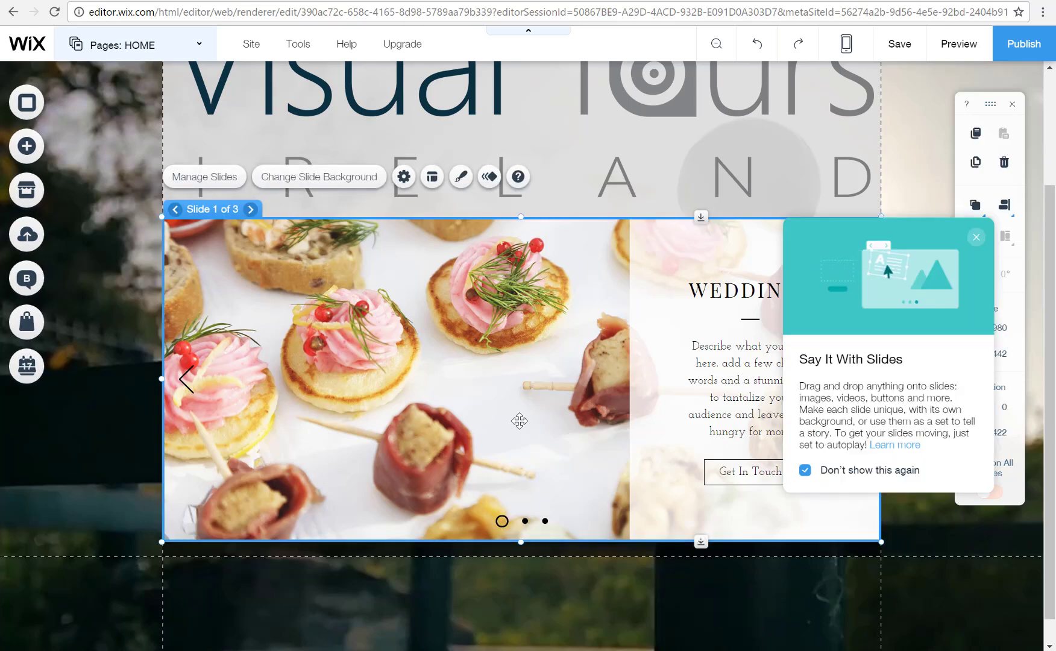
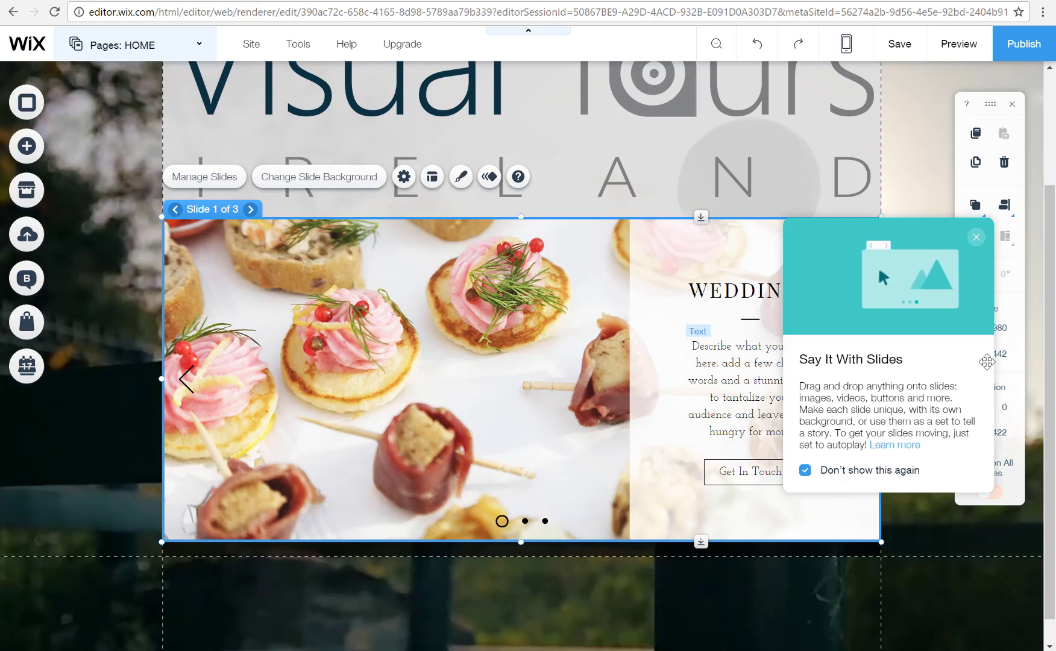
left_click(976, 237)
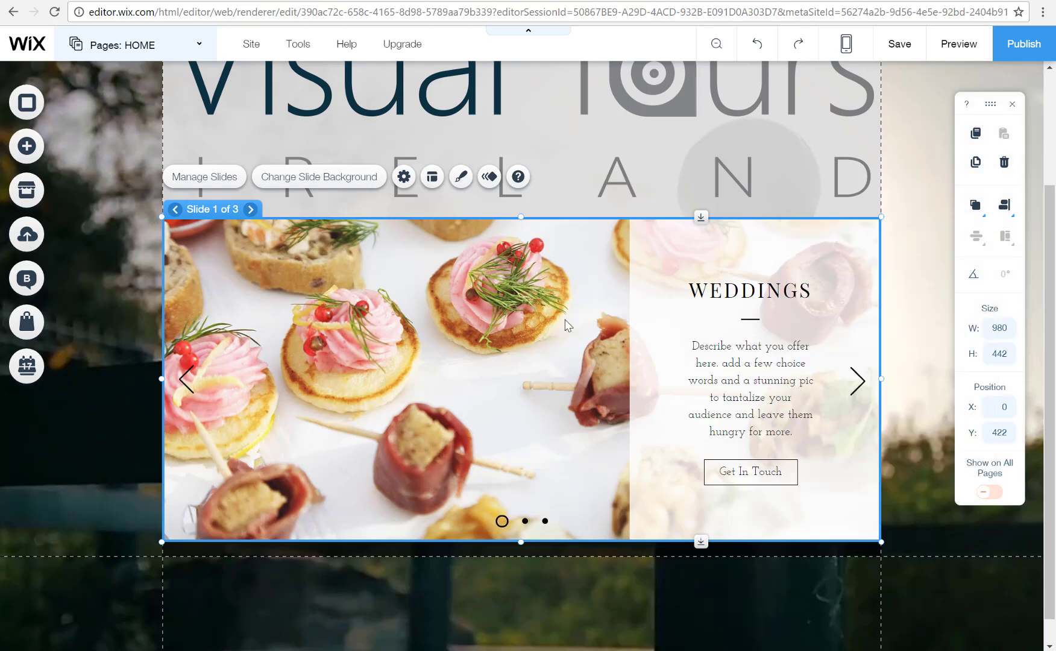
- Change the first slide's background to the GIANT'S RING stone wall image from My Images
left_click(336, 184)
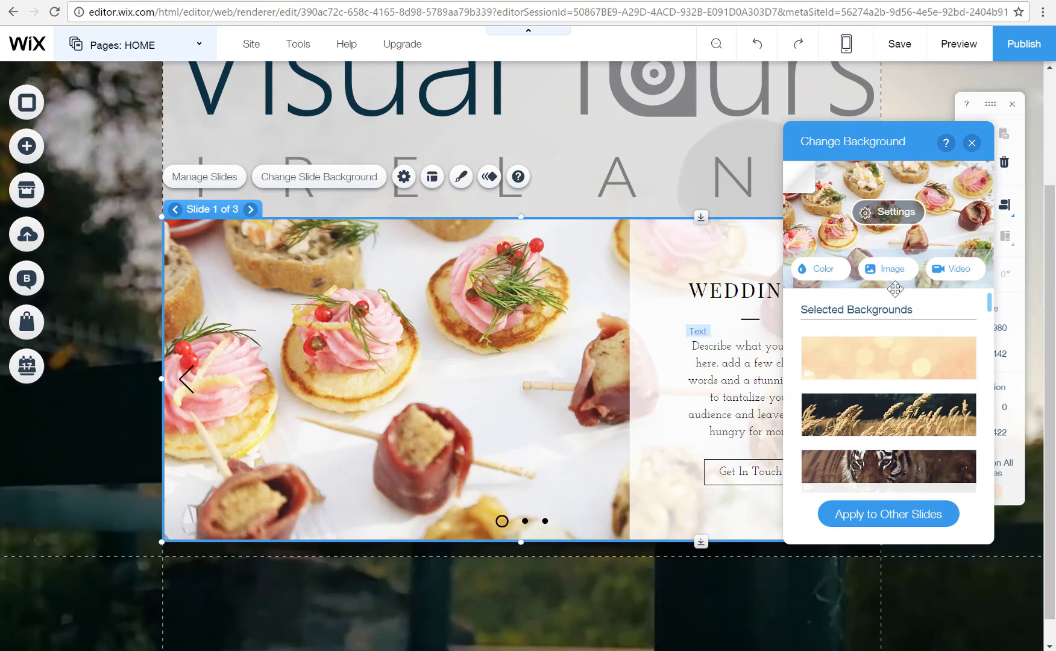
left_click(822, 269)
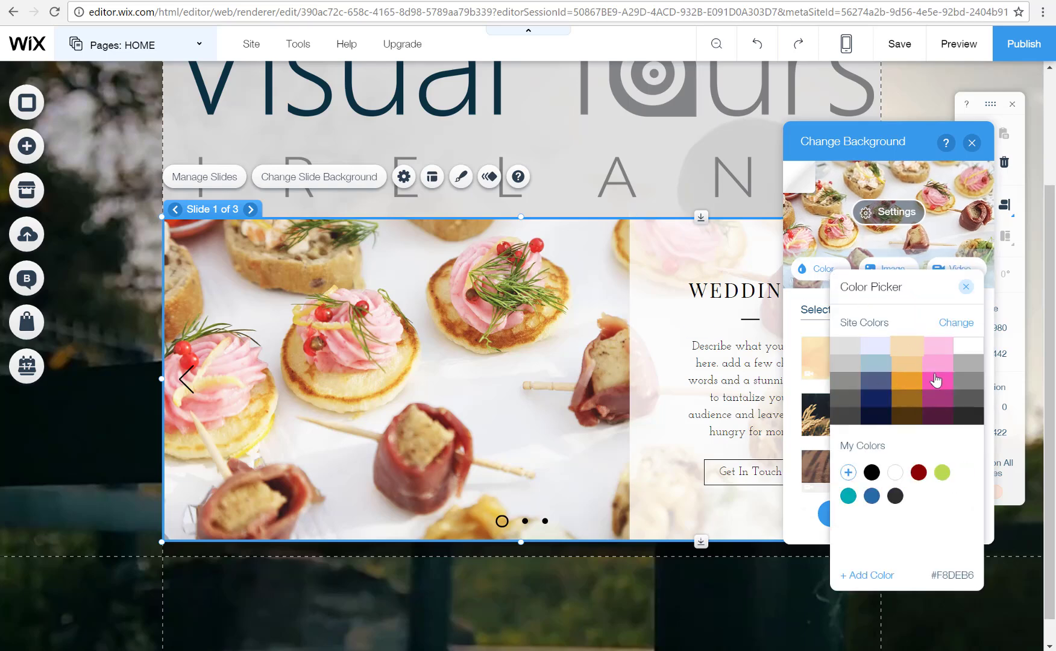
left_click(967, 287)
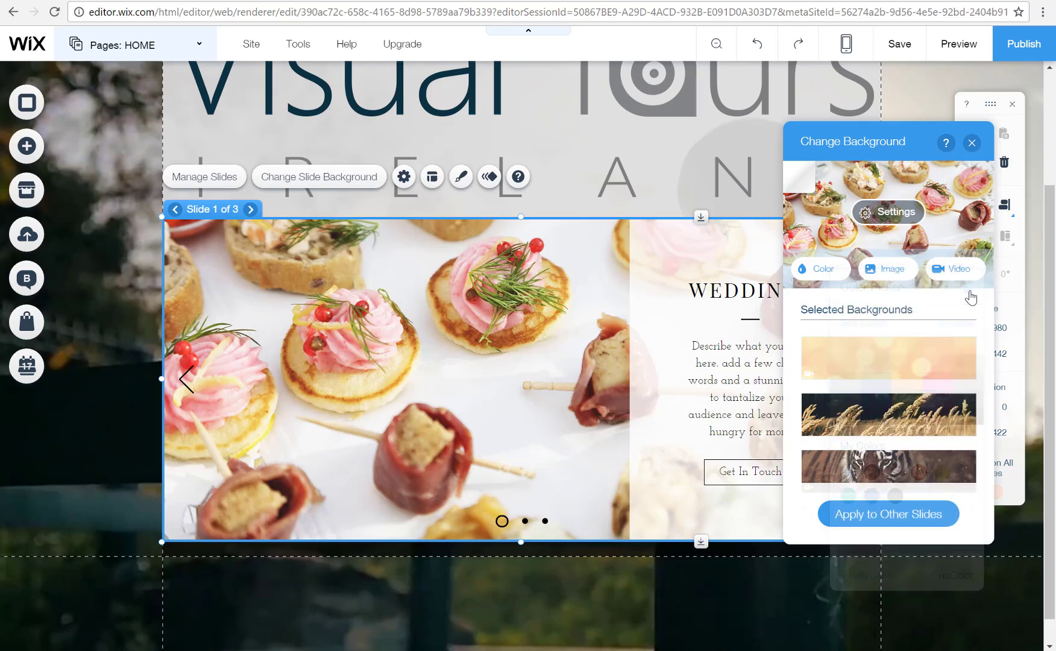
left_click(893, 269)
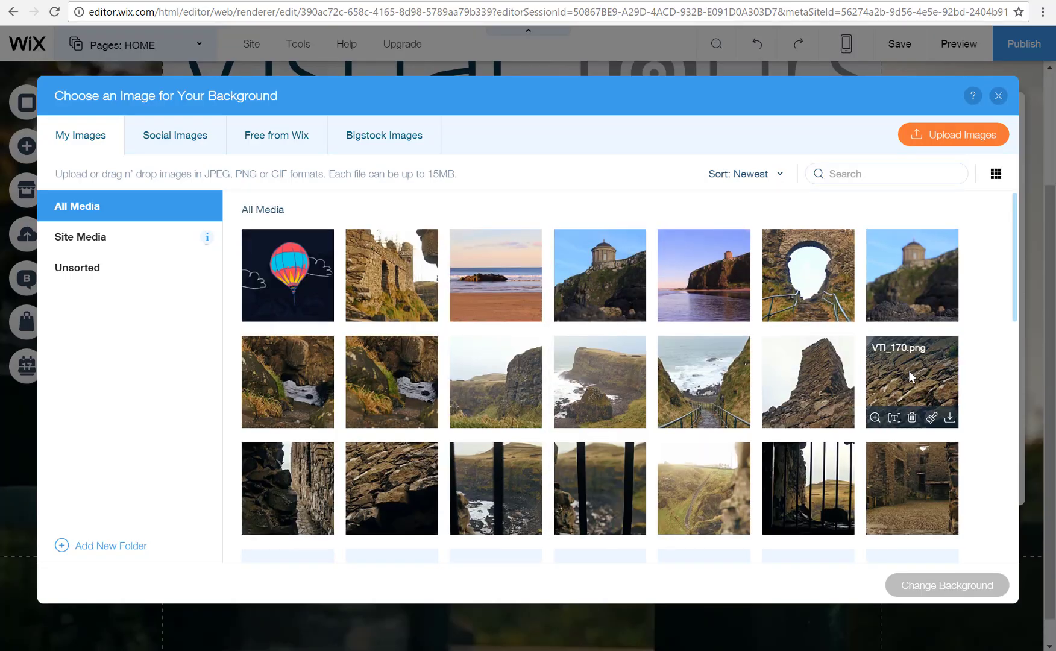
scroll(910, 377, "down", 10)
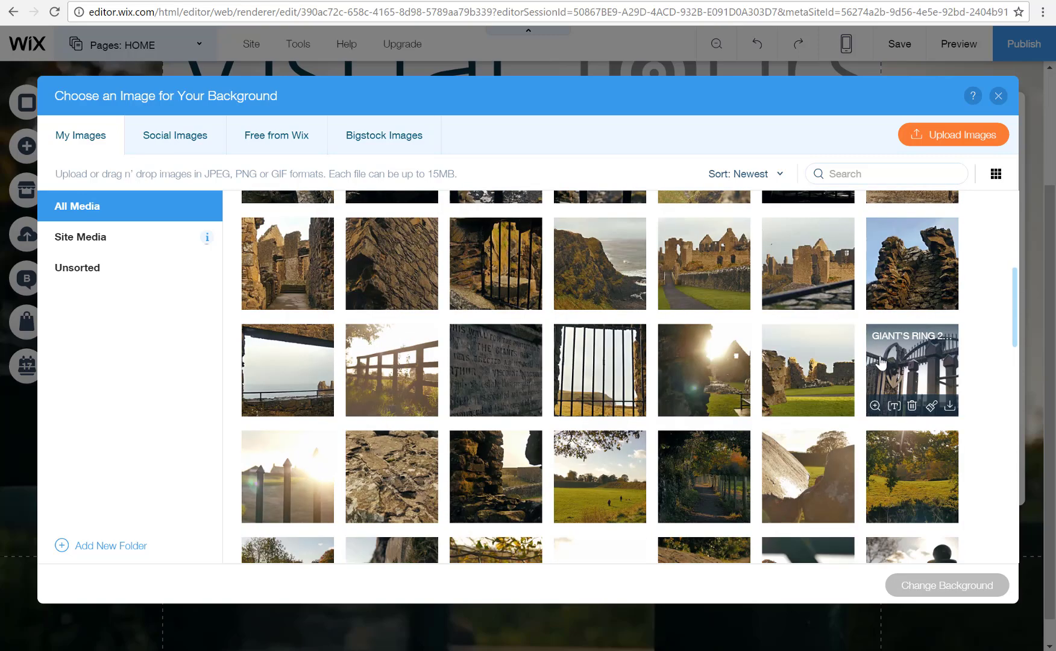
scroll(683, 357, "down", 5)
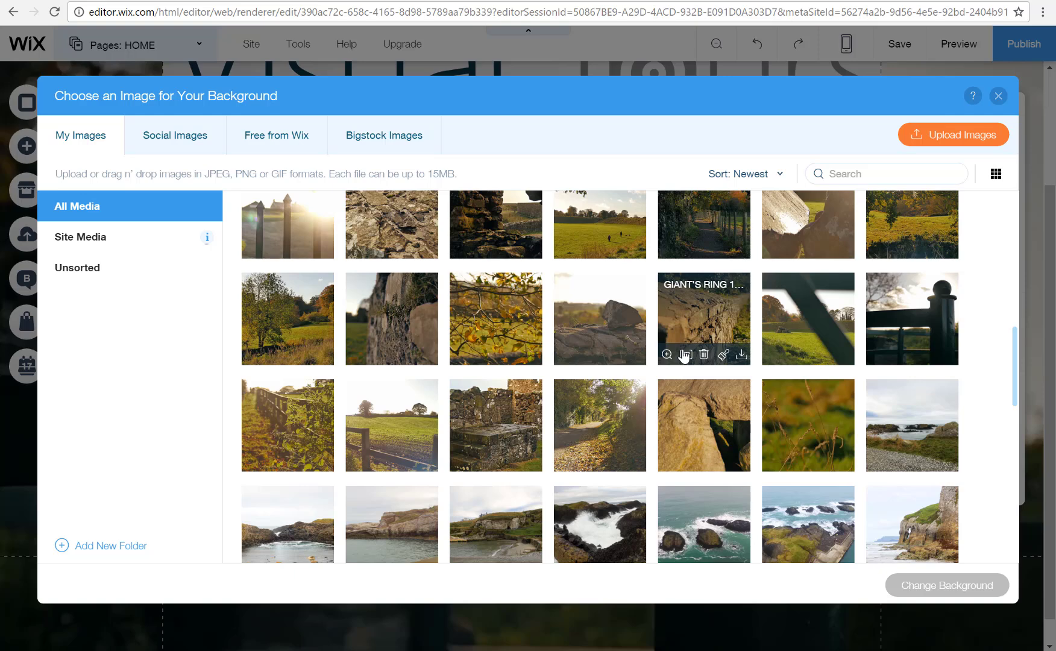
left_click(700, 332)
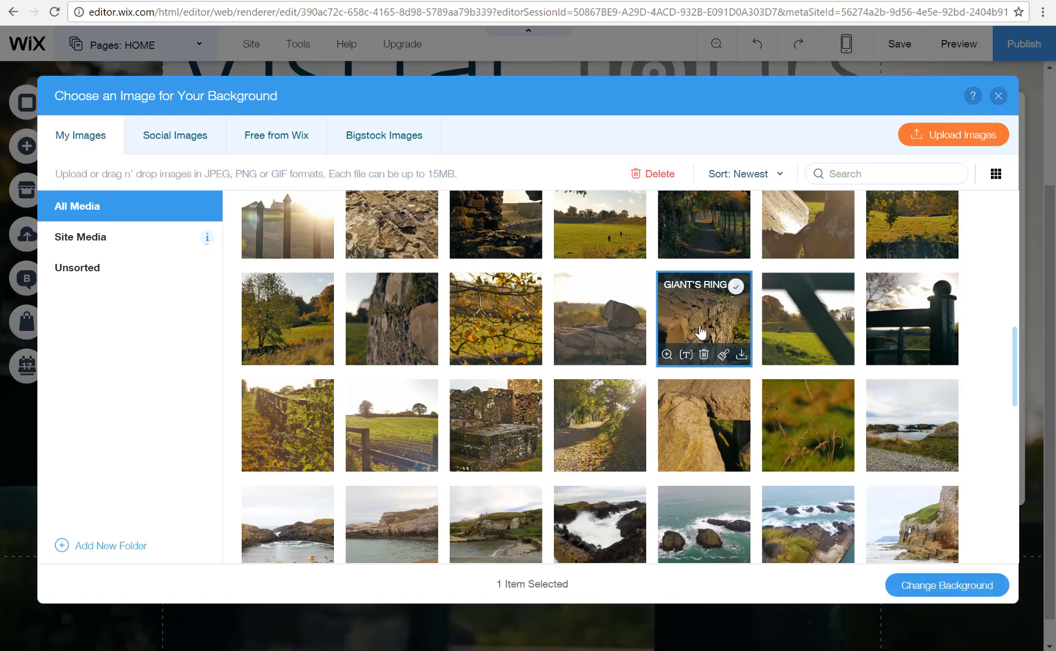
left_click(935, 586)
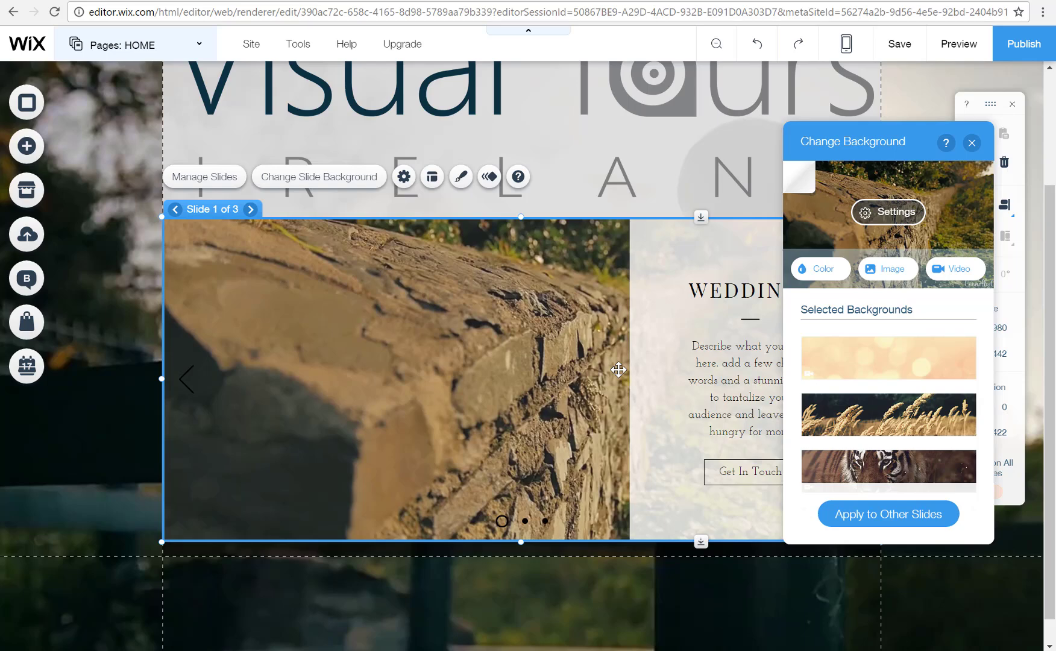
- Try the Original Size and Tile scaling options on the slide's background image, restore Scale to Fill and close the image settings
left_click(888, 216)
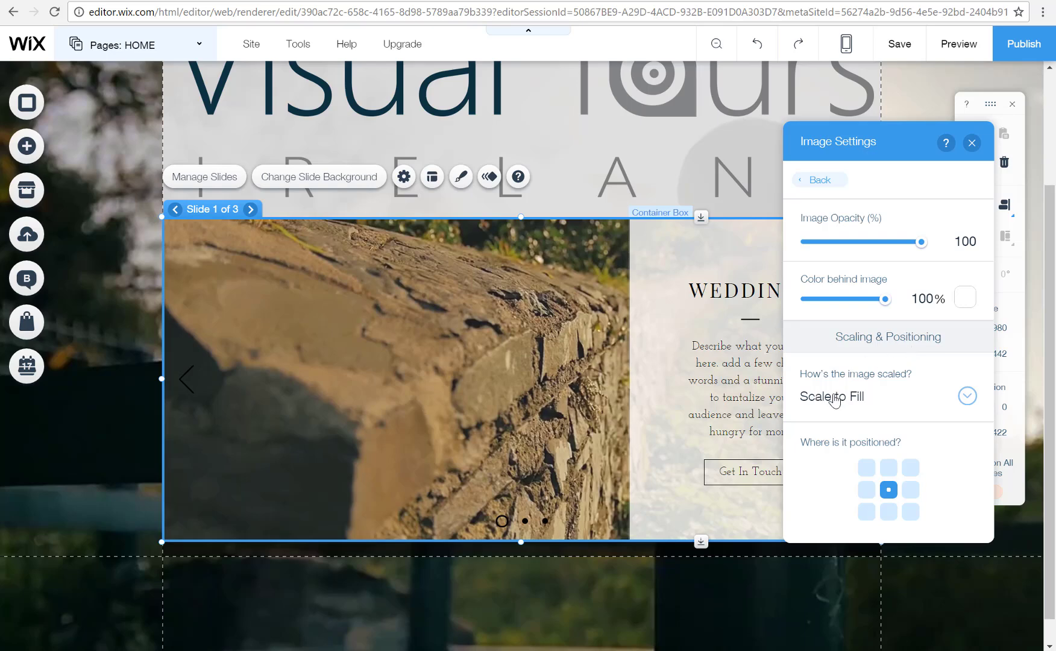
left_click(965, 402)
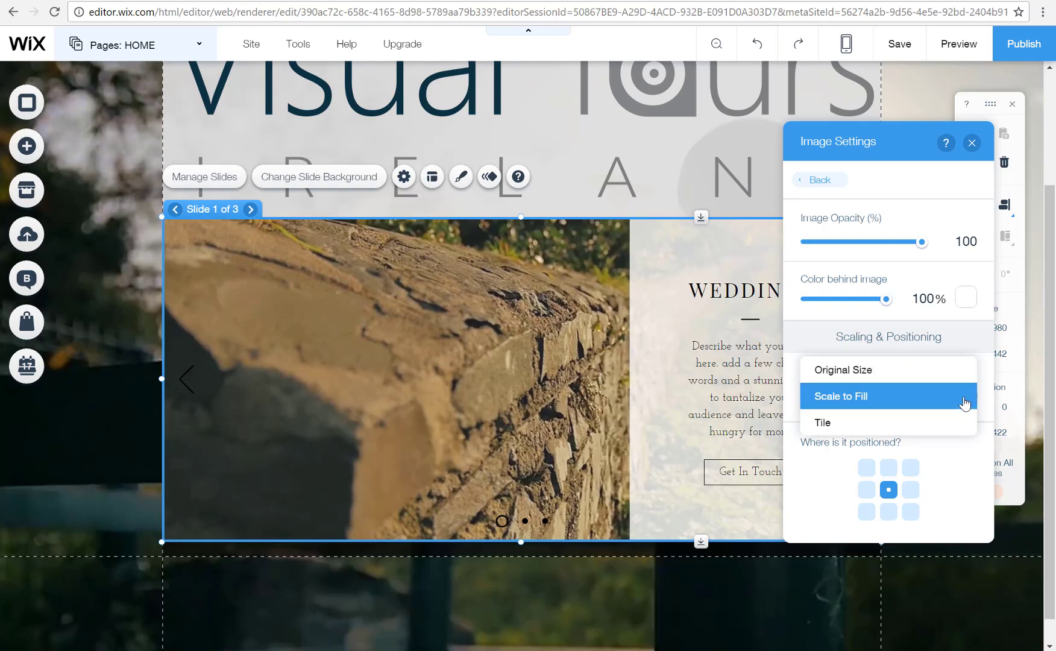
left_click(911, 373)
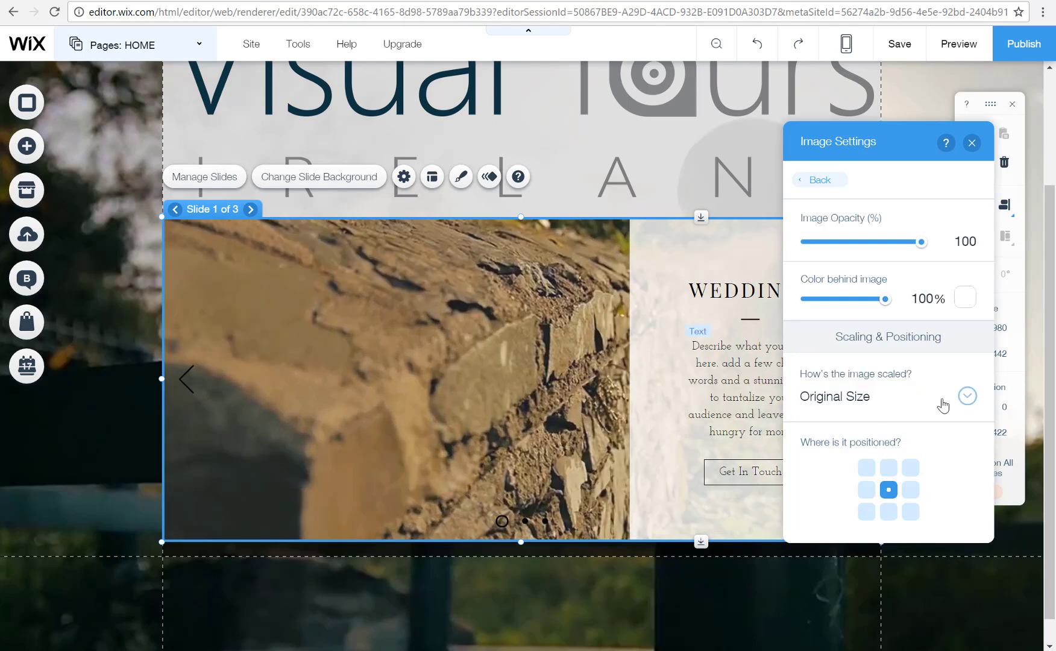
left_click(962, 397)
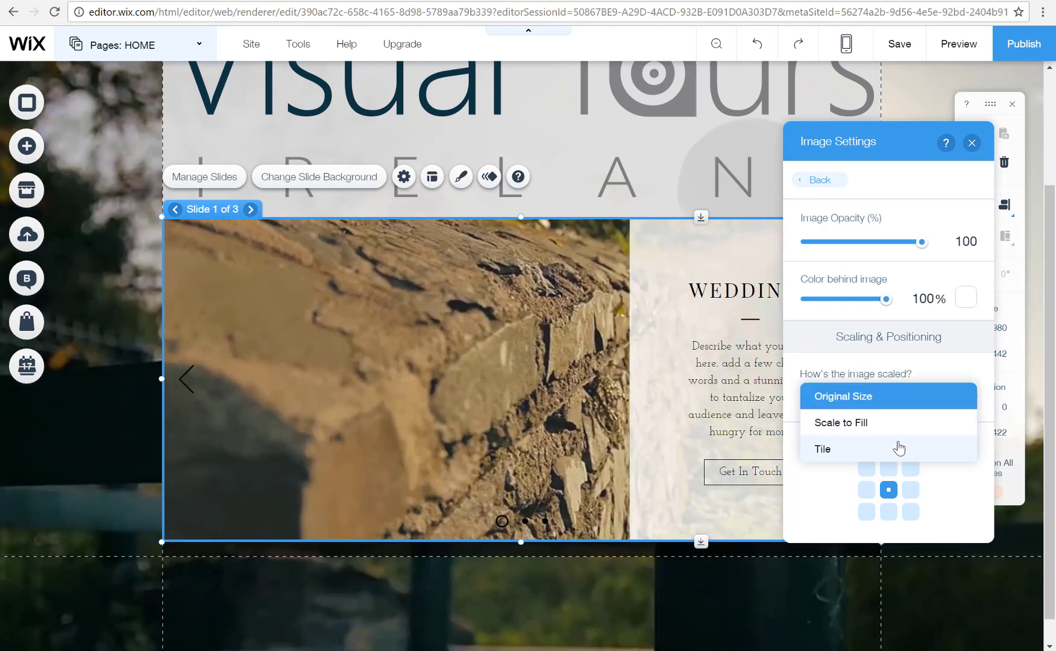
left_click(898, 447)
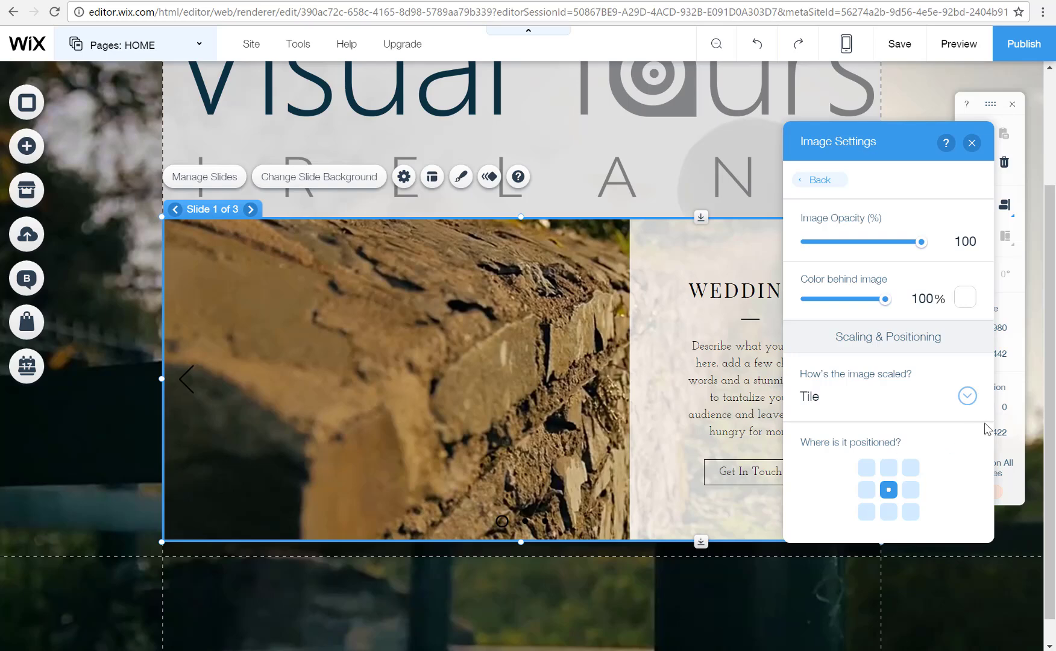
left_click(967, 398)
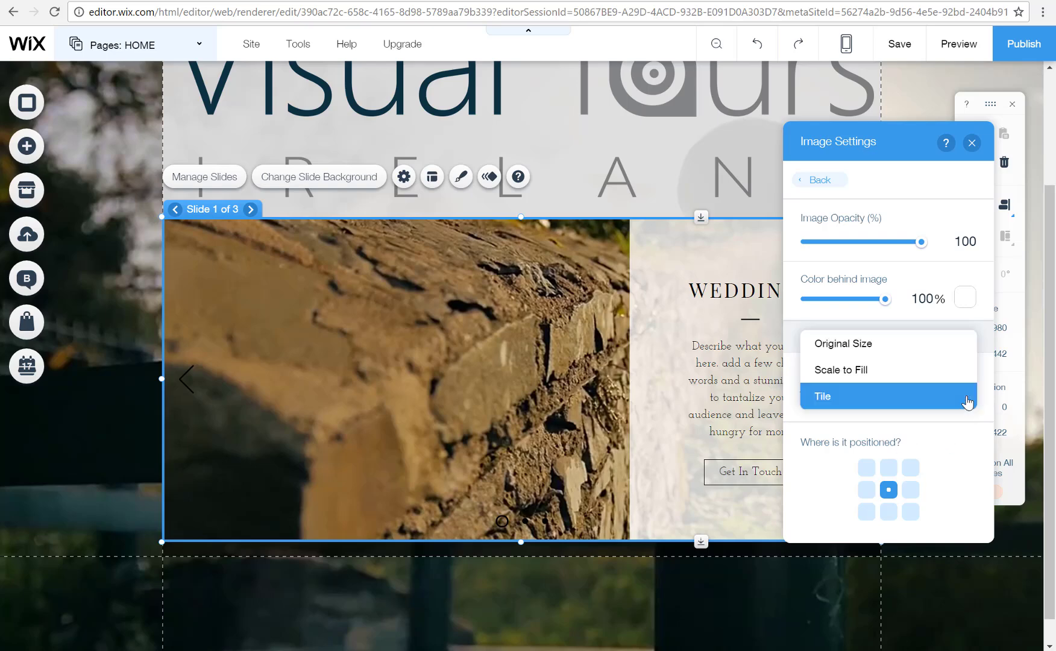
left_click(917, 370)
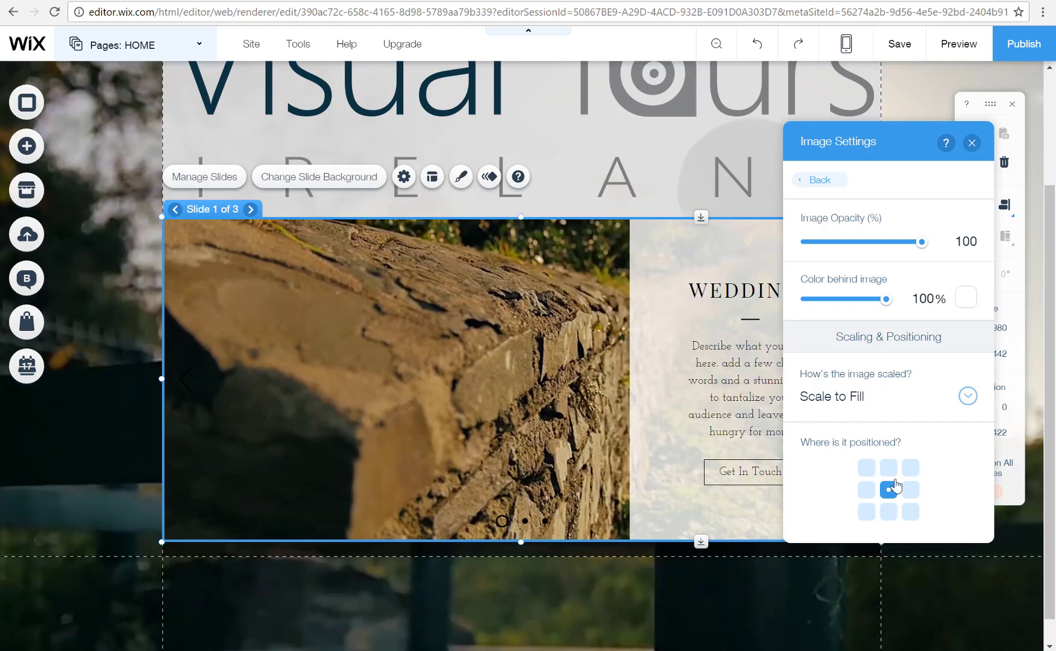
left_click(972, 143)
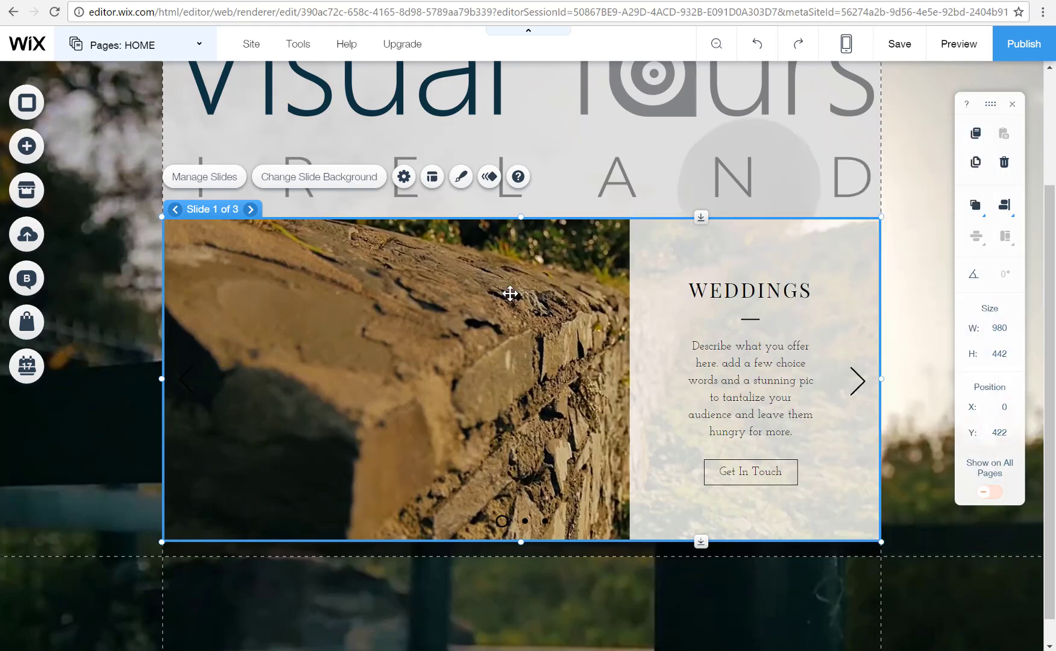
- Review the slideshow's autoplay, slide interval, transition effect, duration and direction settings
left_click(404, 178)
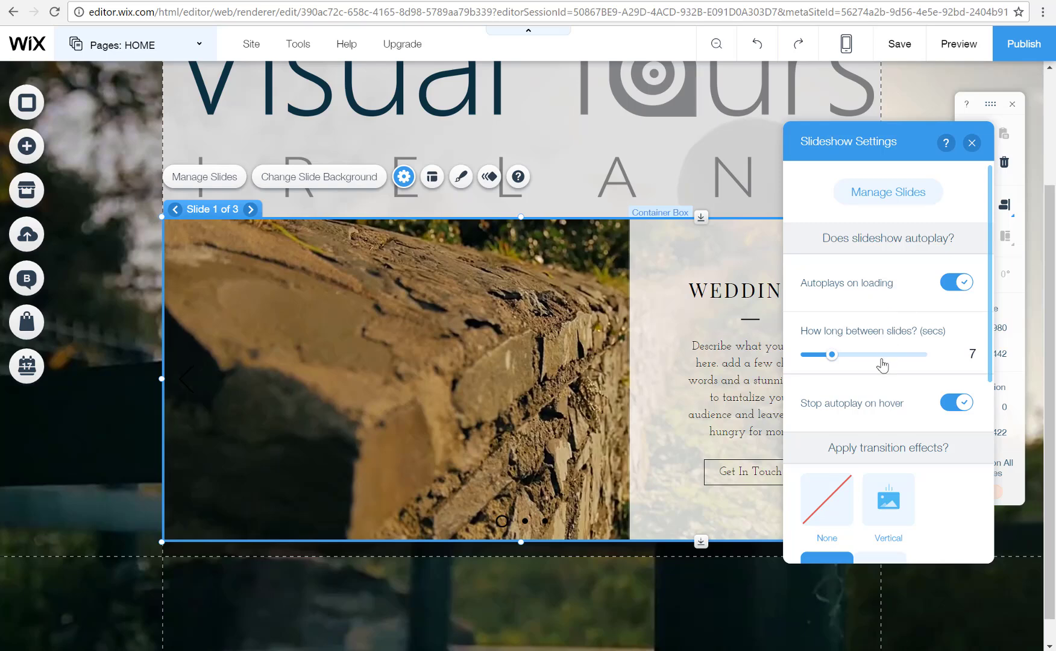
left_click(954, 356)
scroll(897, 446, "down", 2)
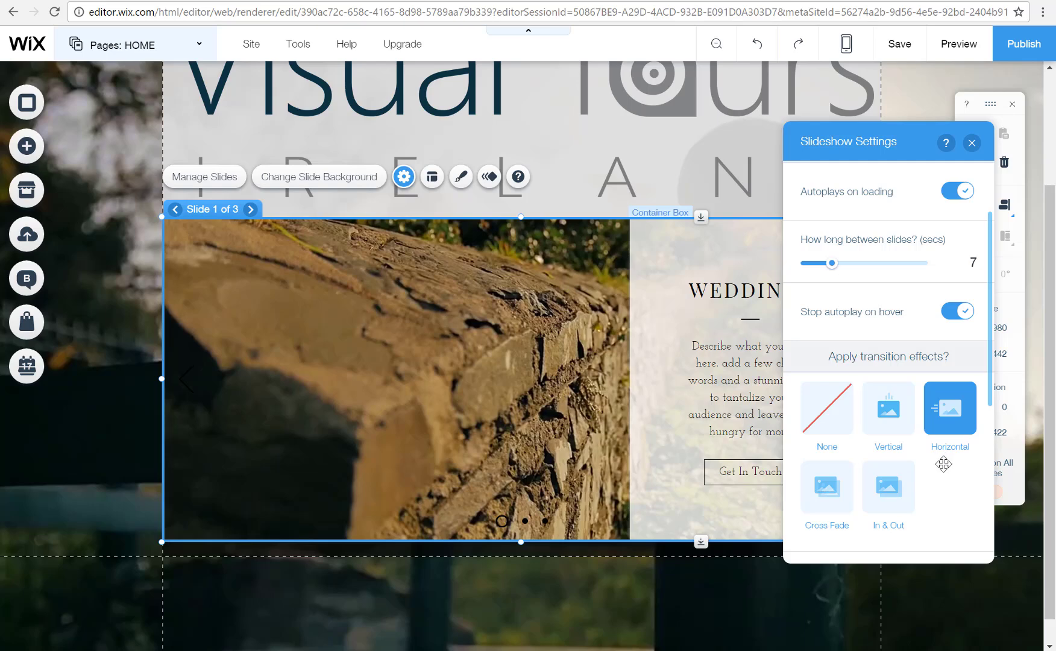
scroll(944, 464, "down", 3)
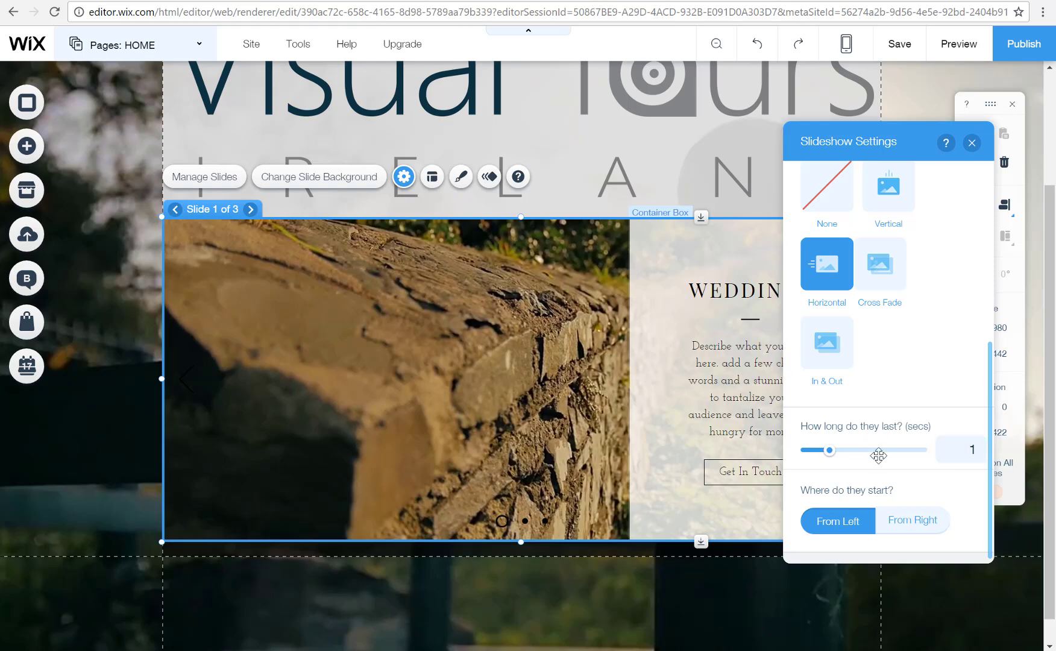
left_click(974, 144)
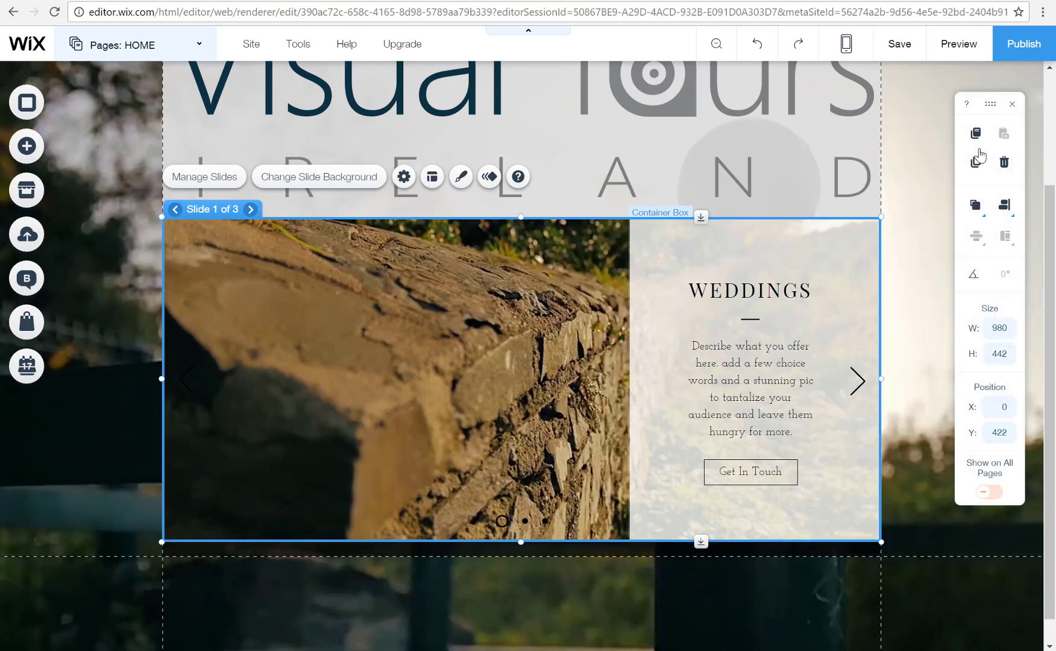
- Set the slideshow's navigation arrow size to 29 px and close the layout settings
left_click(432, 177)
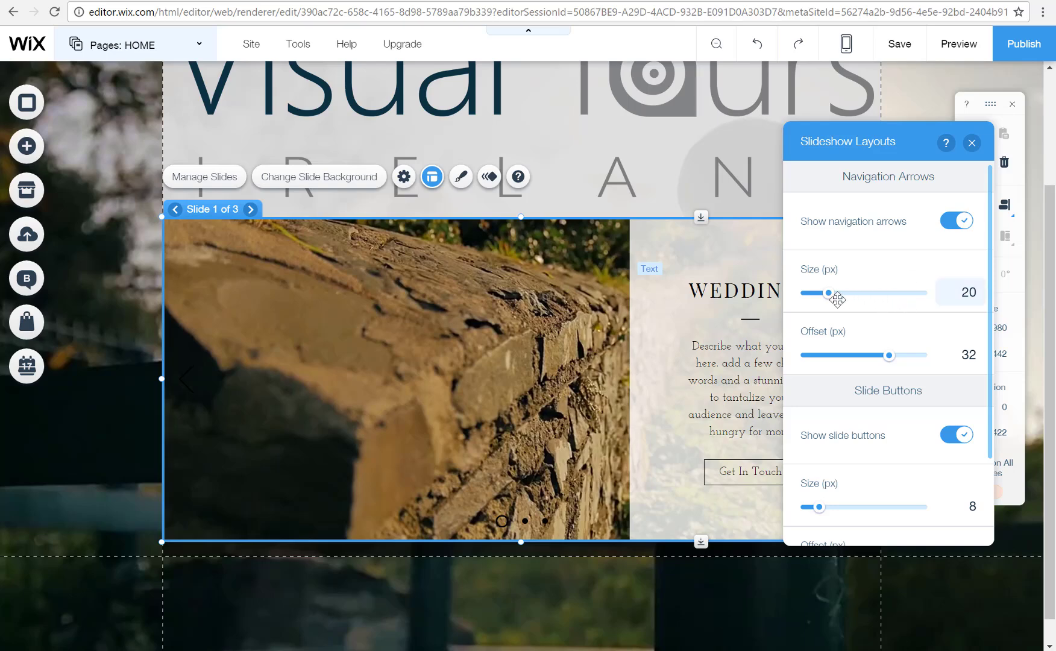
left_click(908, 295)
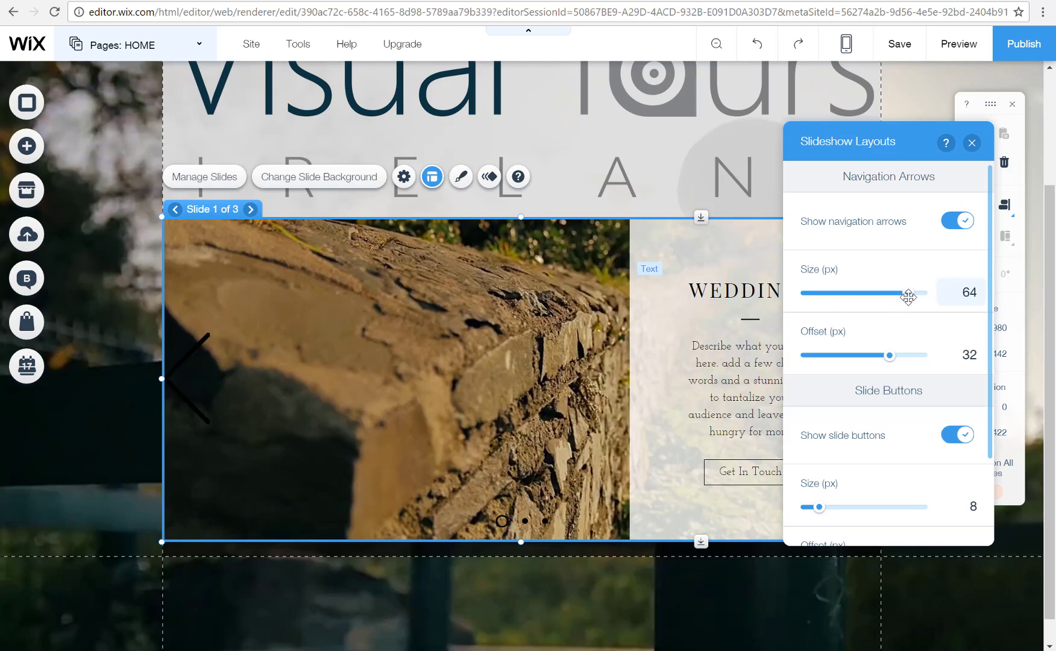
left_click_drag(908, 296, 846, 300)
scroll(868, 431, "down", 2)
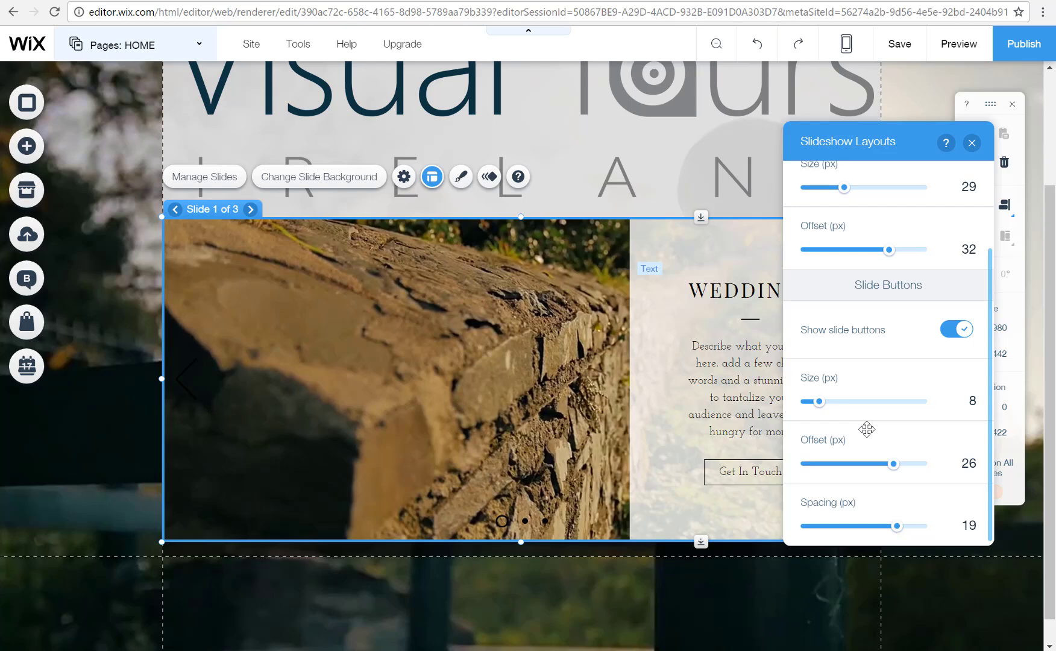
scroll(867, 429, "up", 2)
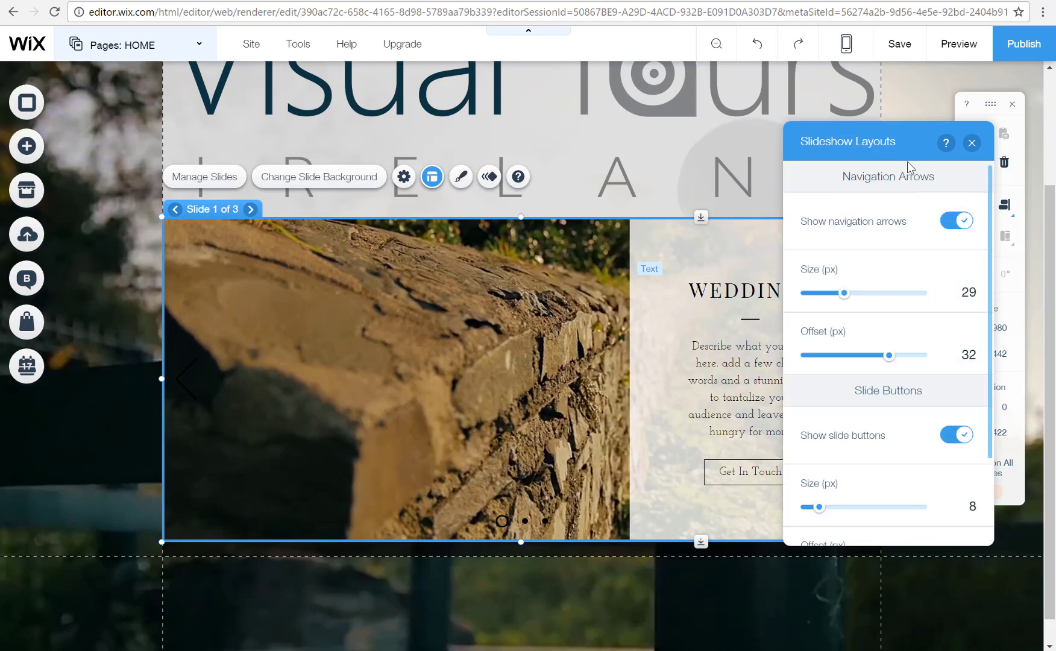
left_click(971, 146)
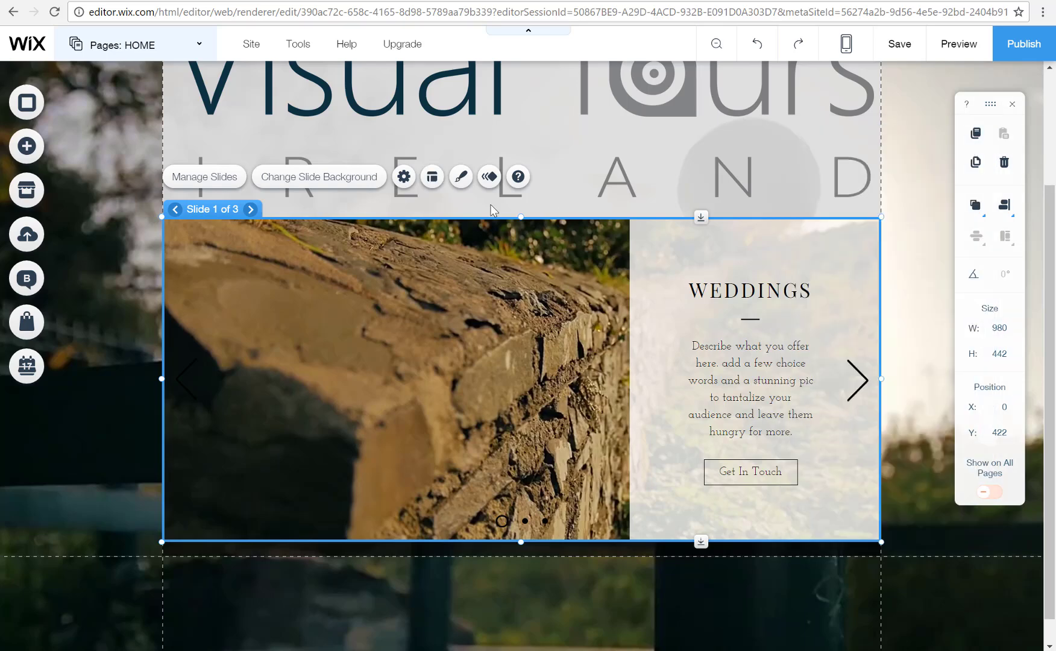
- Set the fill color of the slideshow's slide buttons and navigation arrows to white (#FFFFFF)
left_click(461, 177)
left_click(882, 326)
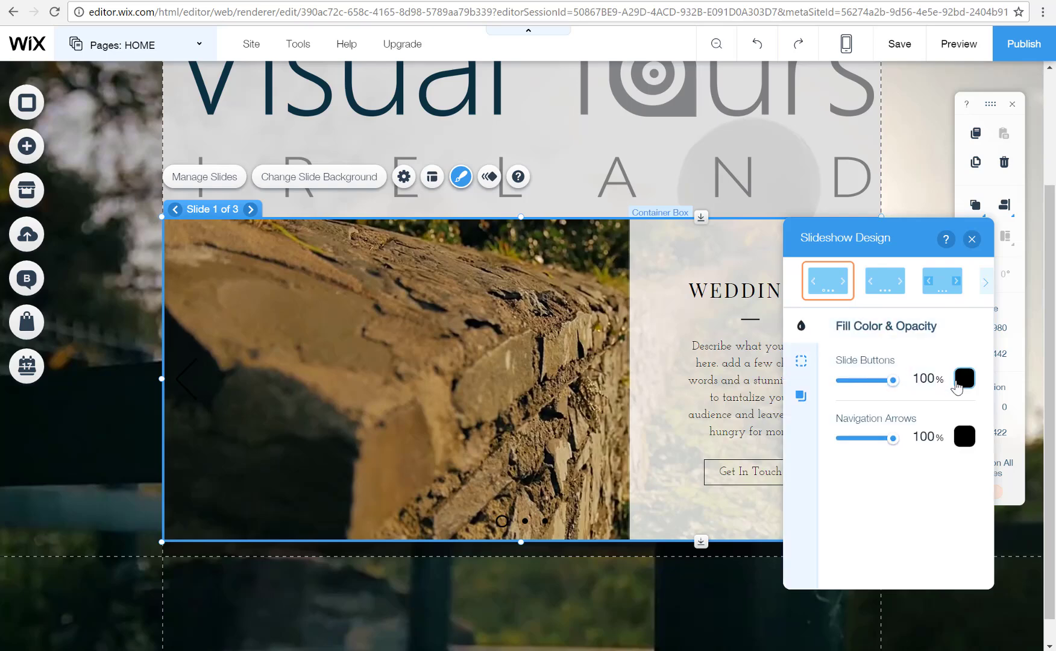
left_click(958, 381)
left_click(914, 352)
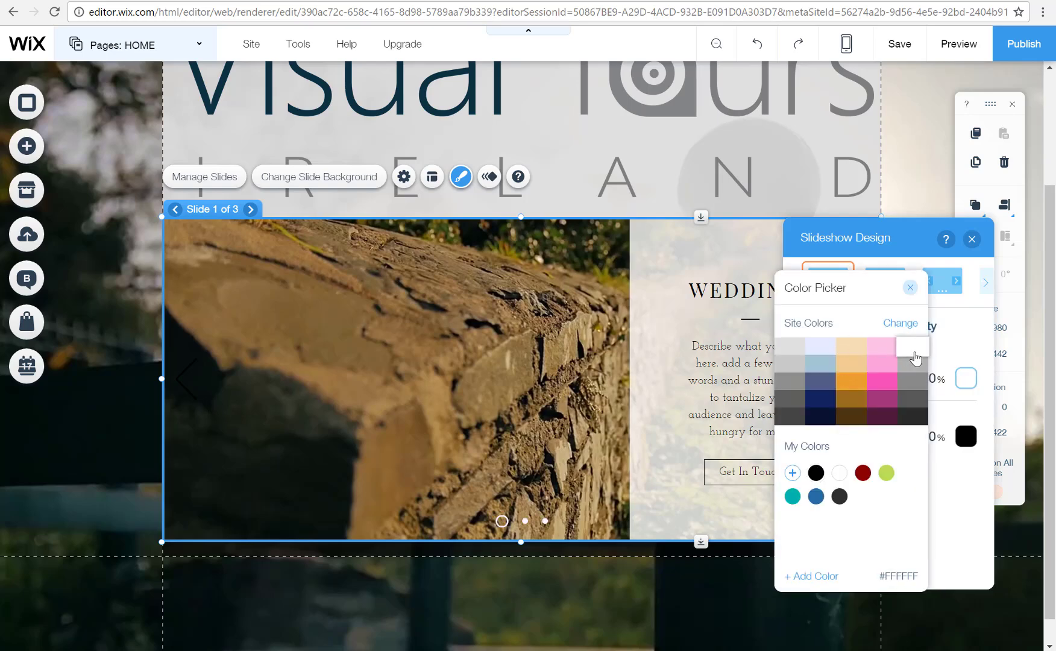
left_click(911, 288)
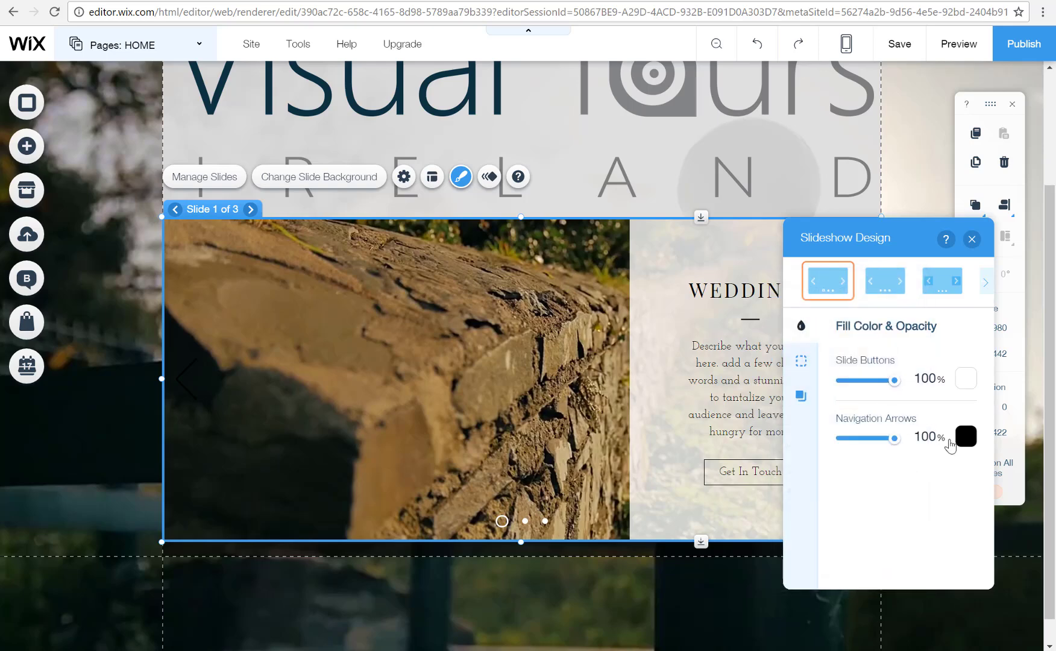
left_click(966, 436)
left_click(916, 348)
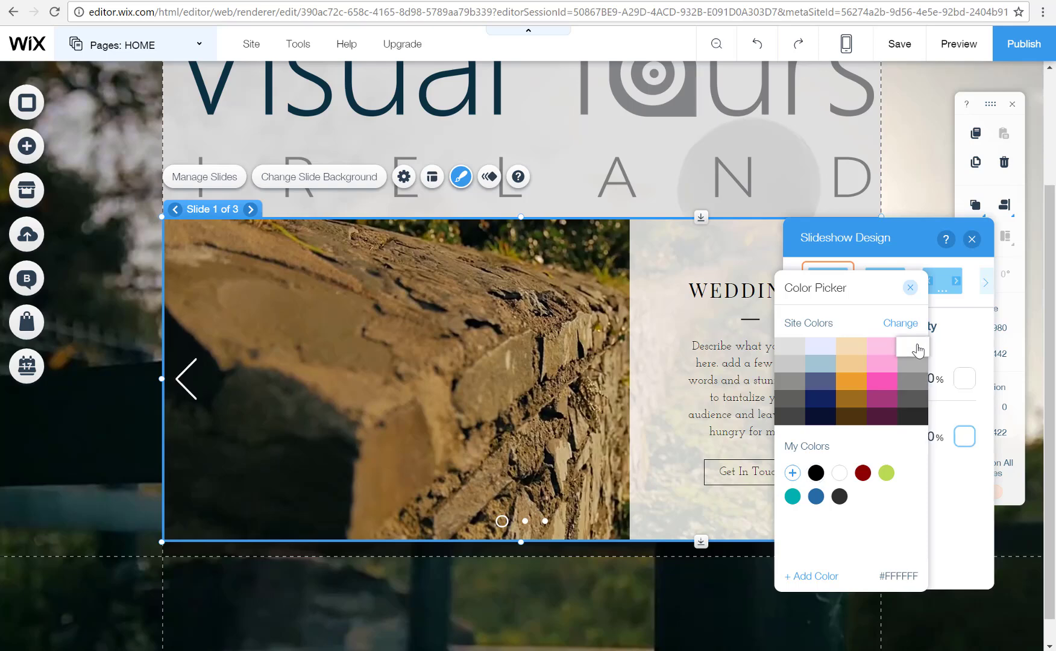
left_click(912, 288)
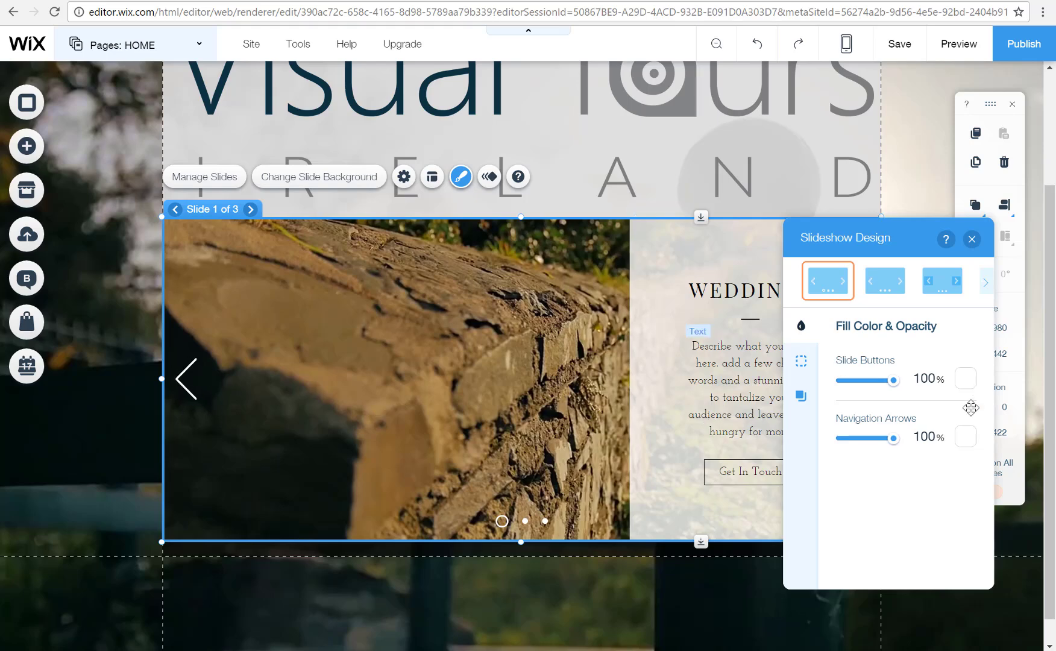
- Try the slideshow's other three design presets, restore the first preset and close the design settings
left_click(802, 363)
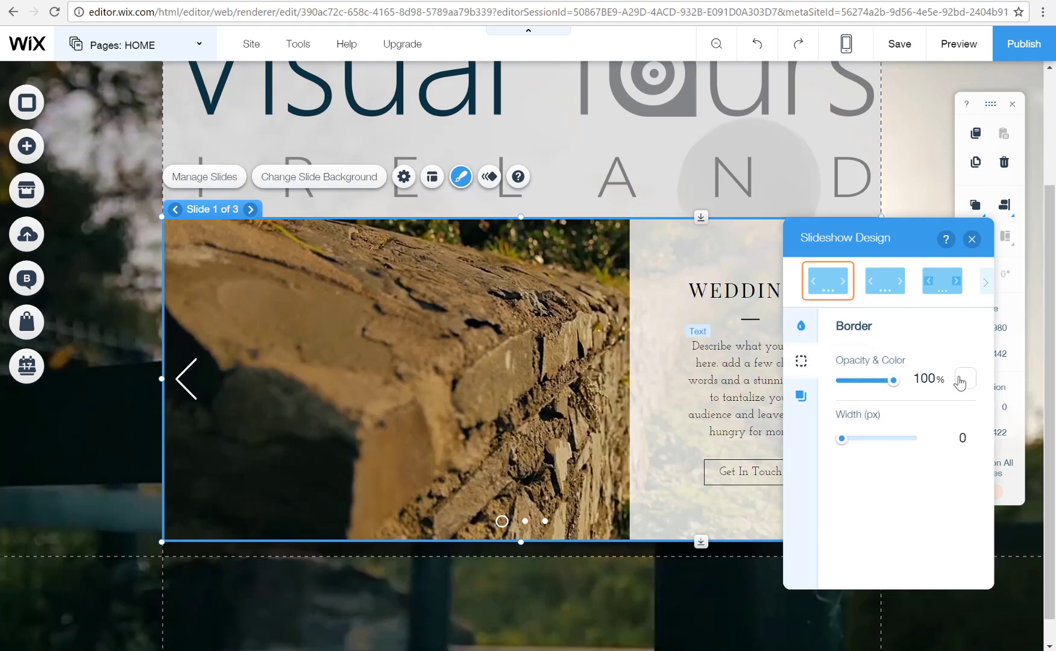
left_click(797, 404)
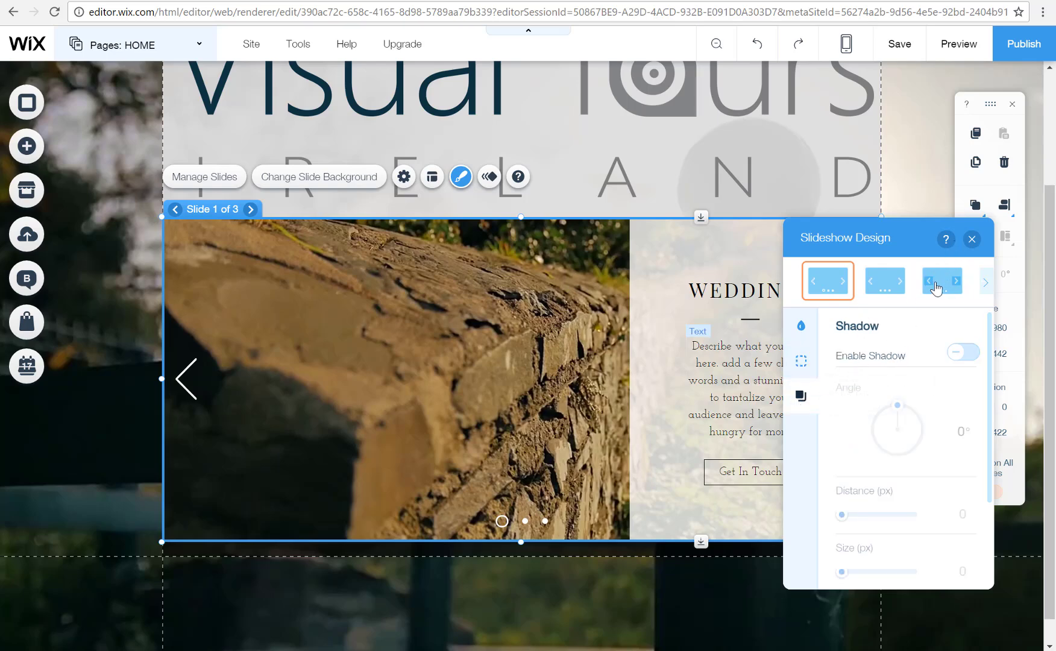
left_click(882, 292)
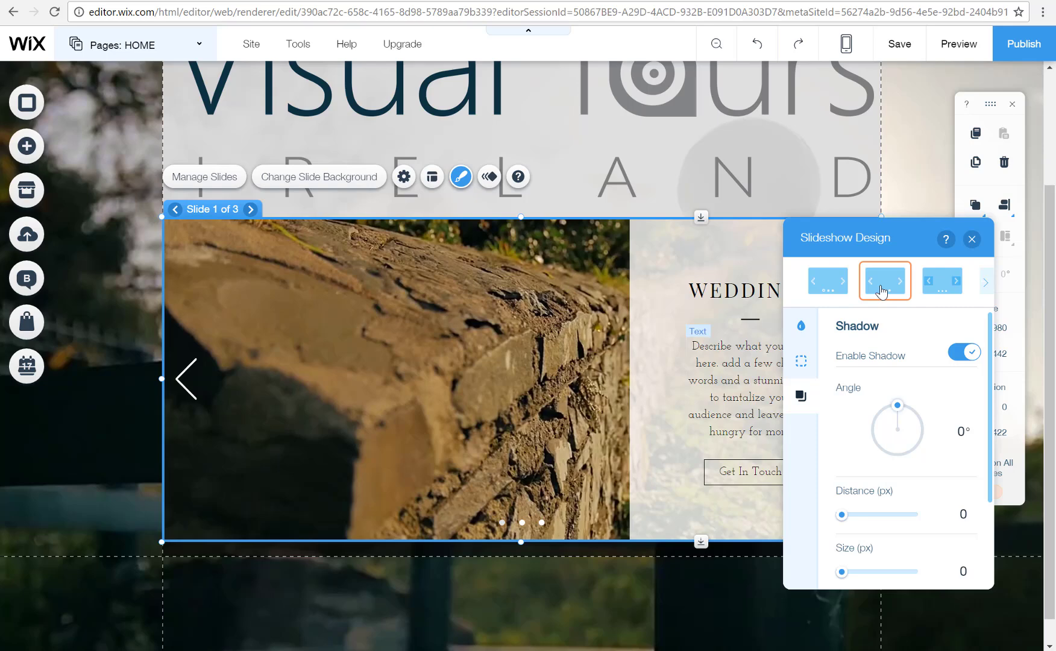
left_click(953, 286)
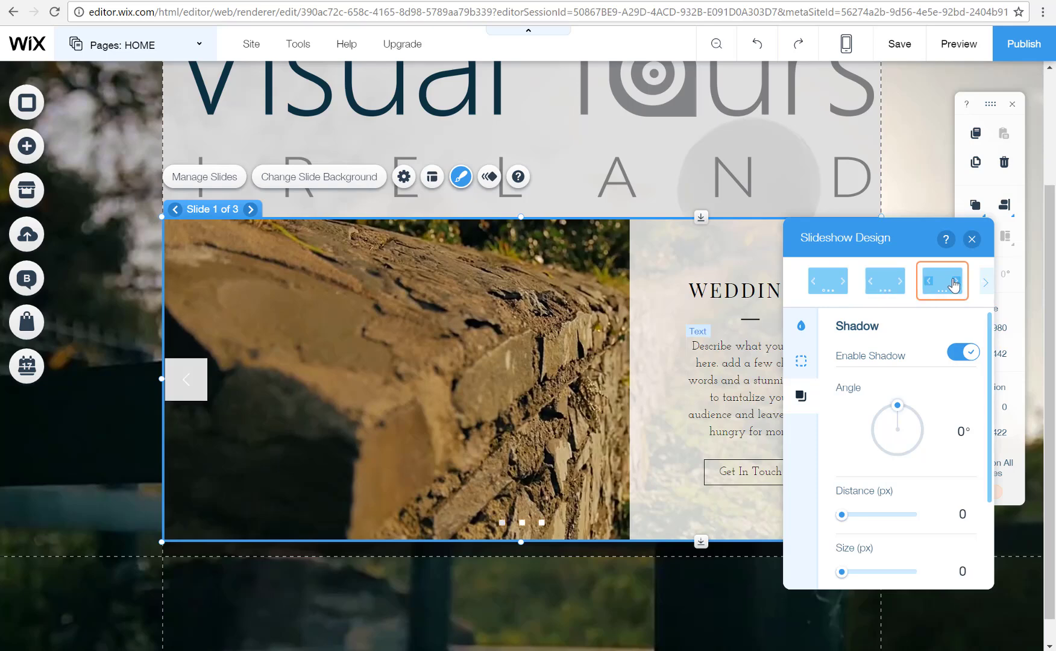
left_click(985, 282)
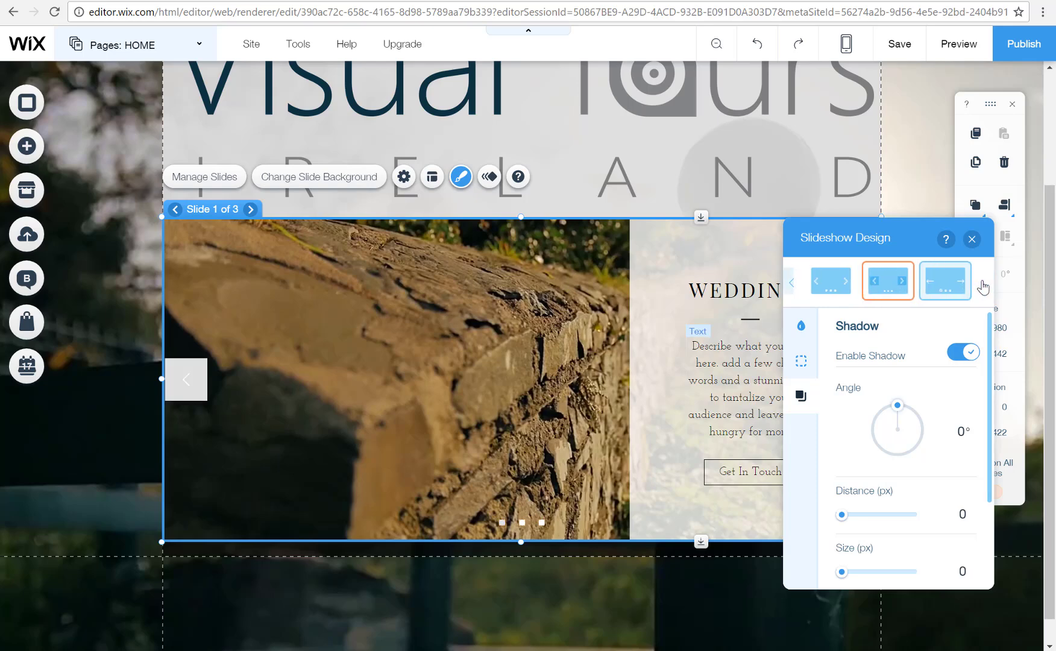
left_click(936, 292)
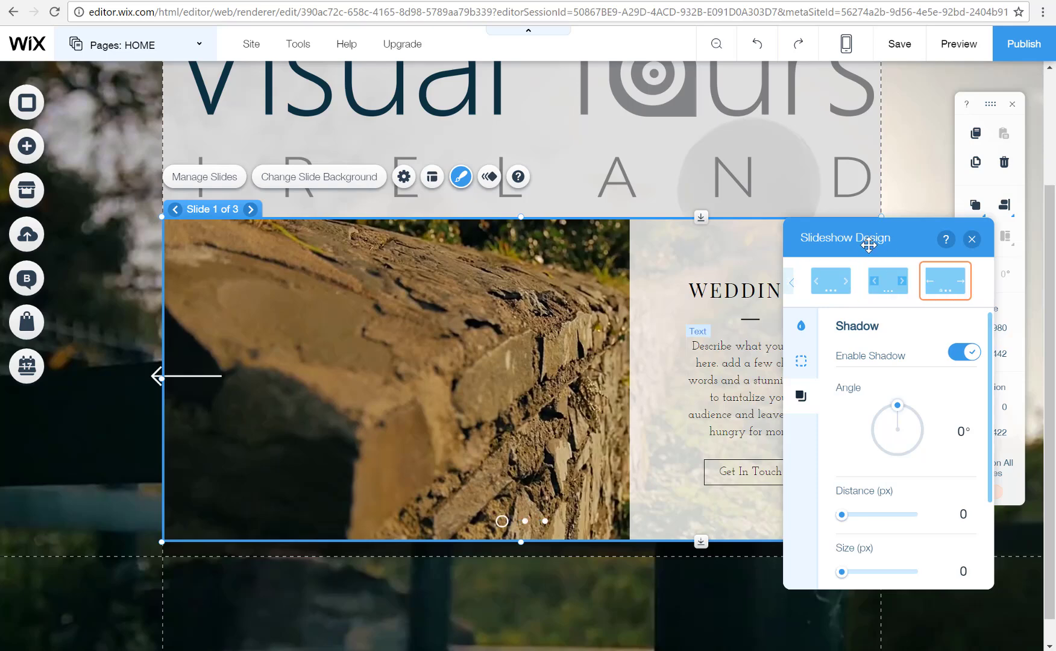
left_click_drag(868, 241, 813, 236)
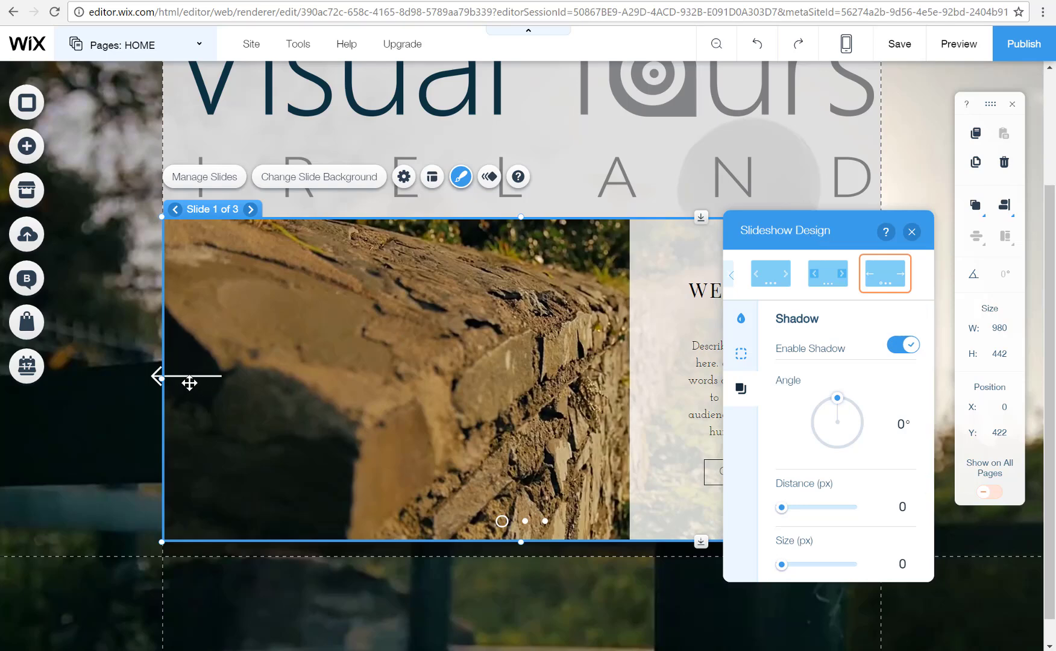
left_click(751, 281)
left_click(732, 278)
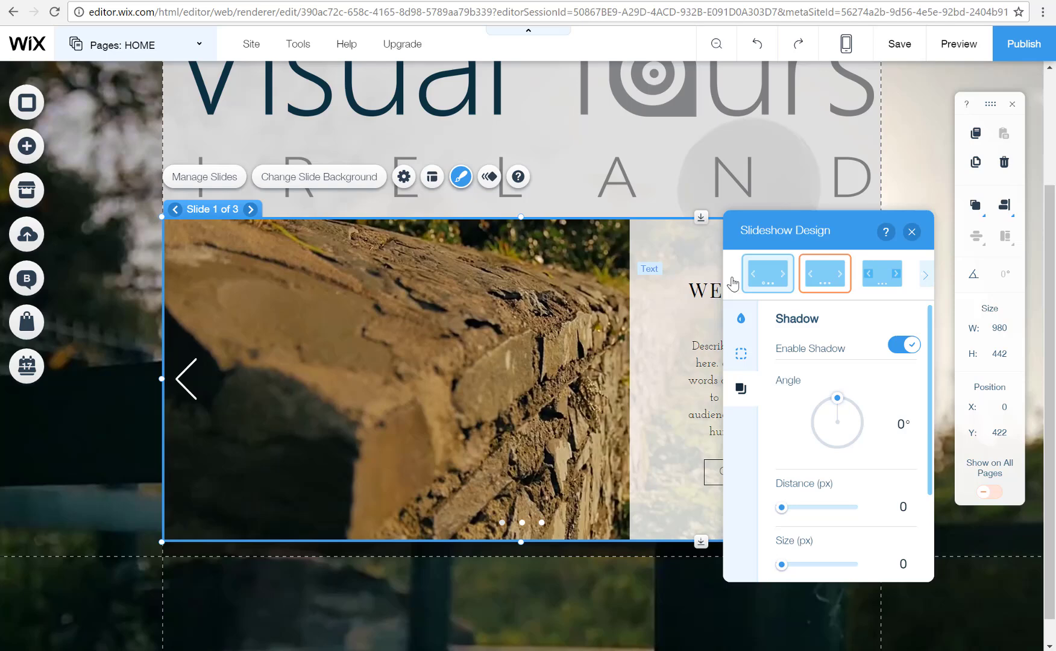
left_click(772, 282)
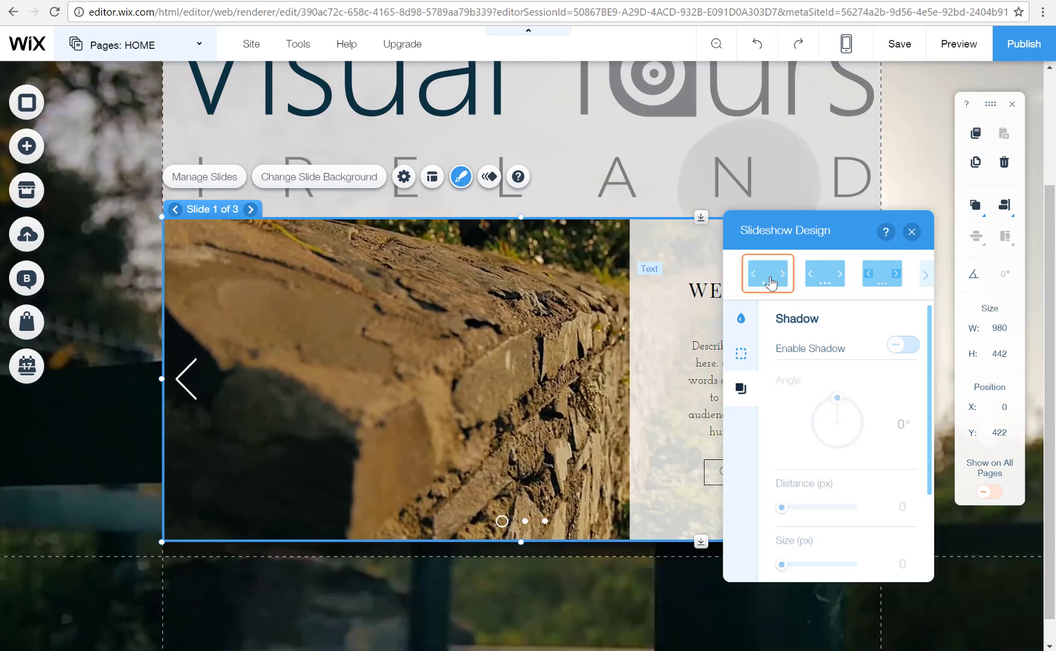
left_click(913, 233)
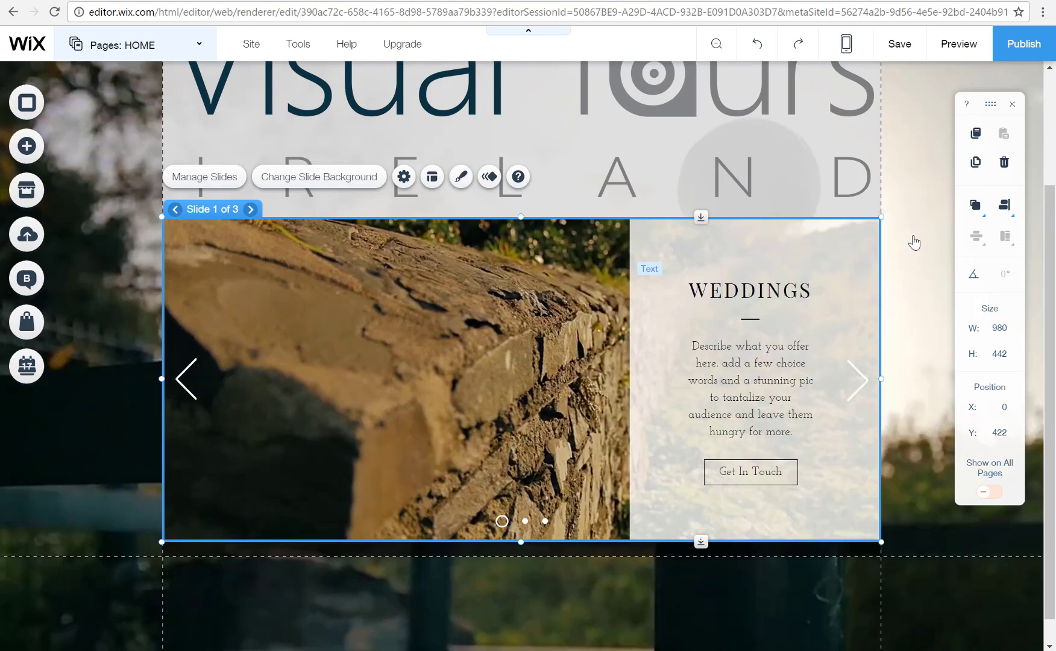
- Set the slideshow's navigation arrows to a size of 25 px and an offset of 25 px
left_click(436, 185)
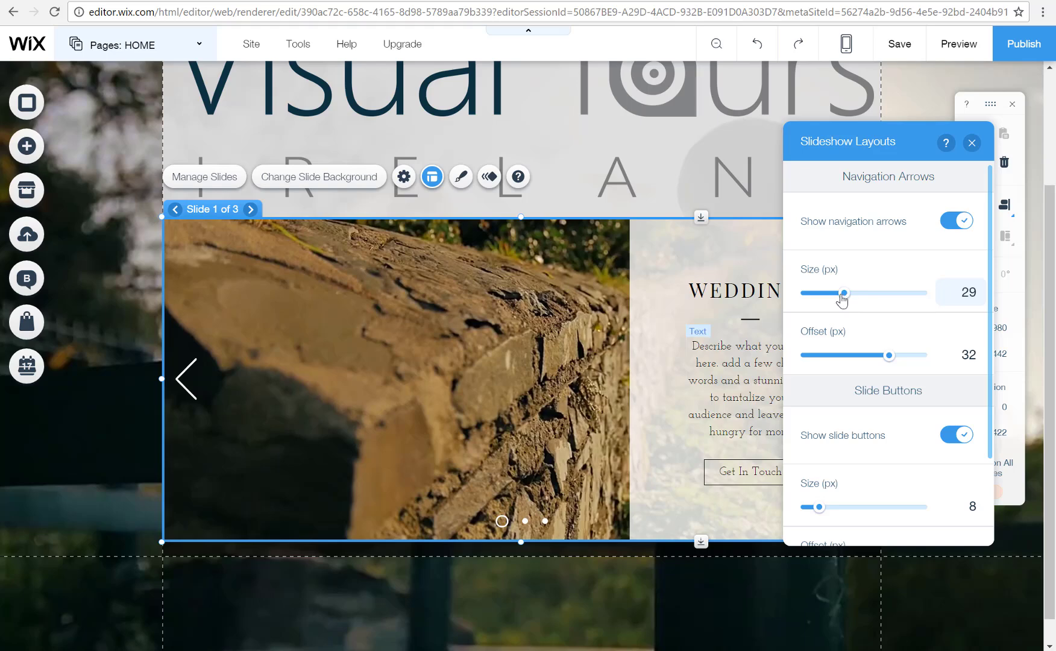
mouse_move(843, 300)
left_mouse_down()
mouse_move(854, 299)
mouse_move(831, 298)
left_mouse_up()
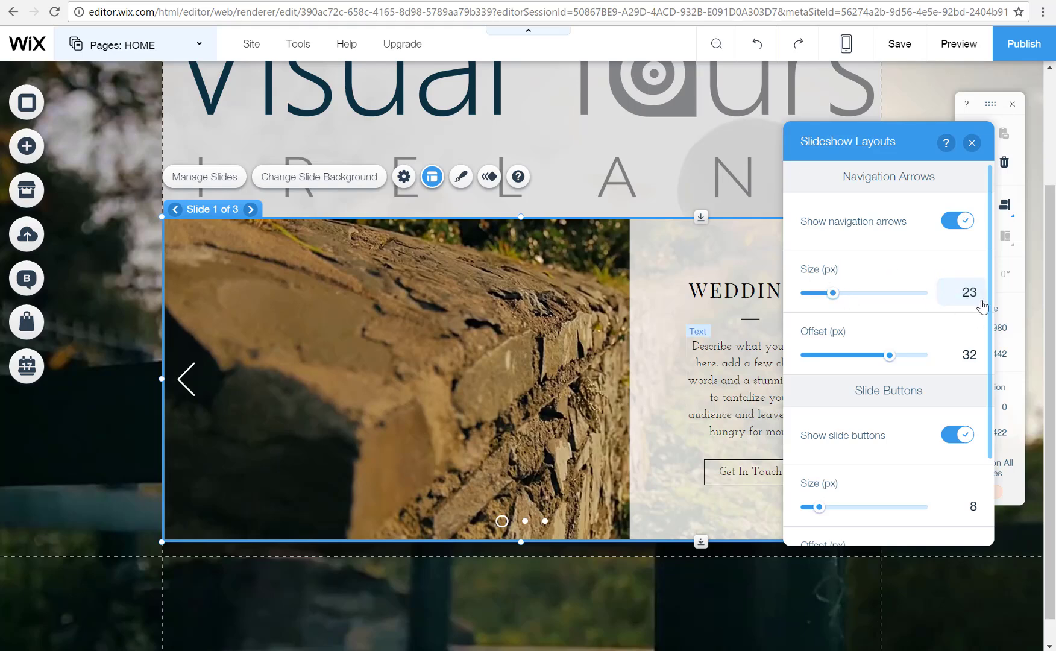
left_click(970, 291)
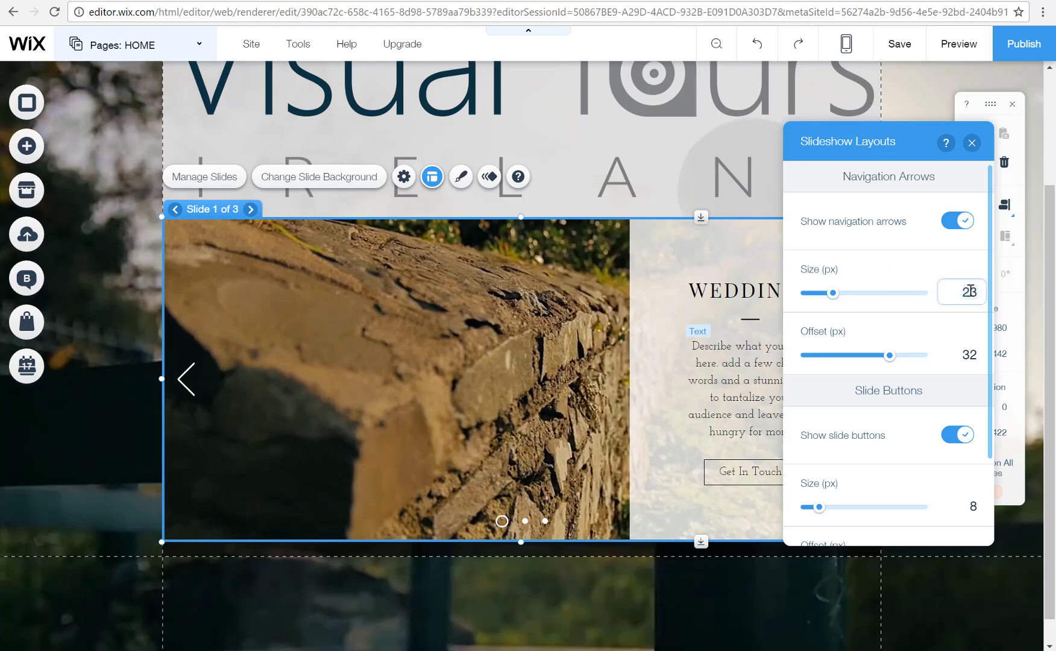
key("Return")
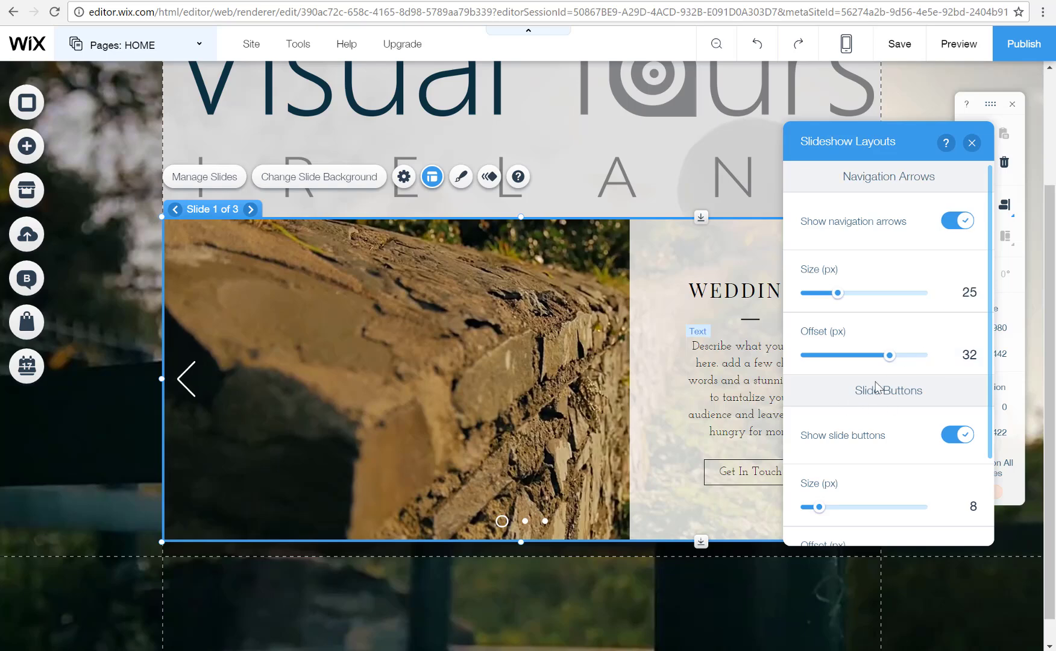
left_click(919, 355)
left_click_drag(919, 355, 883, 361)
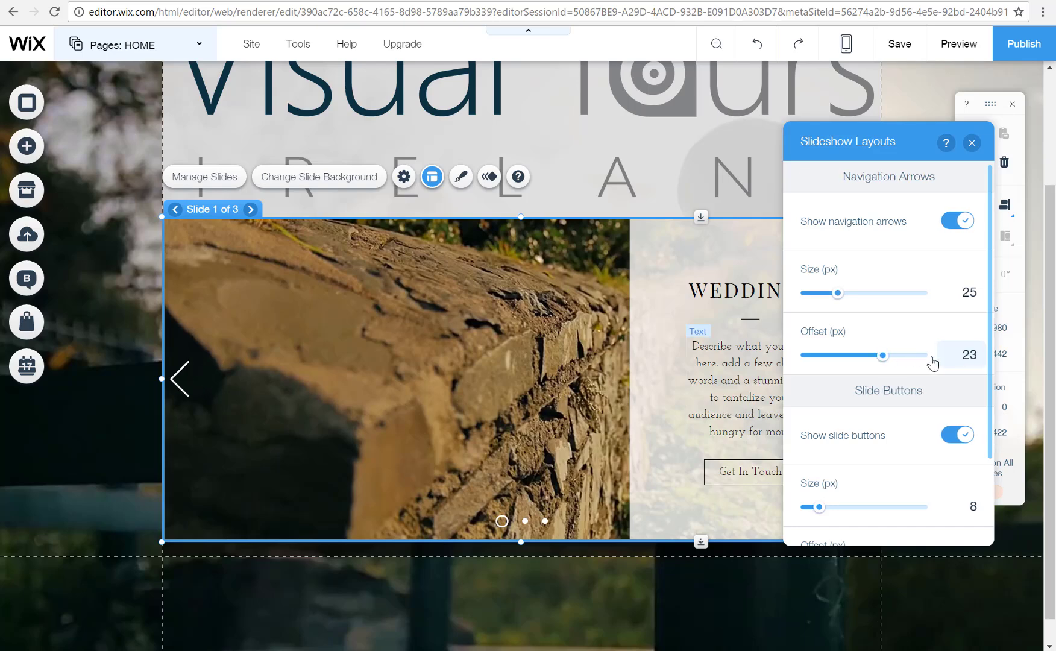
left_click(972, 353)
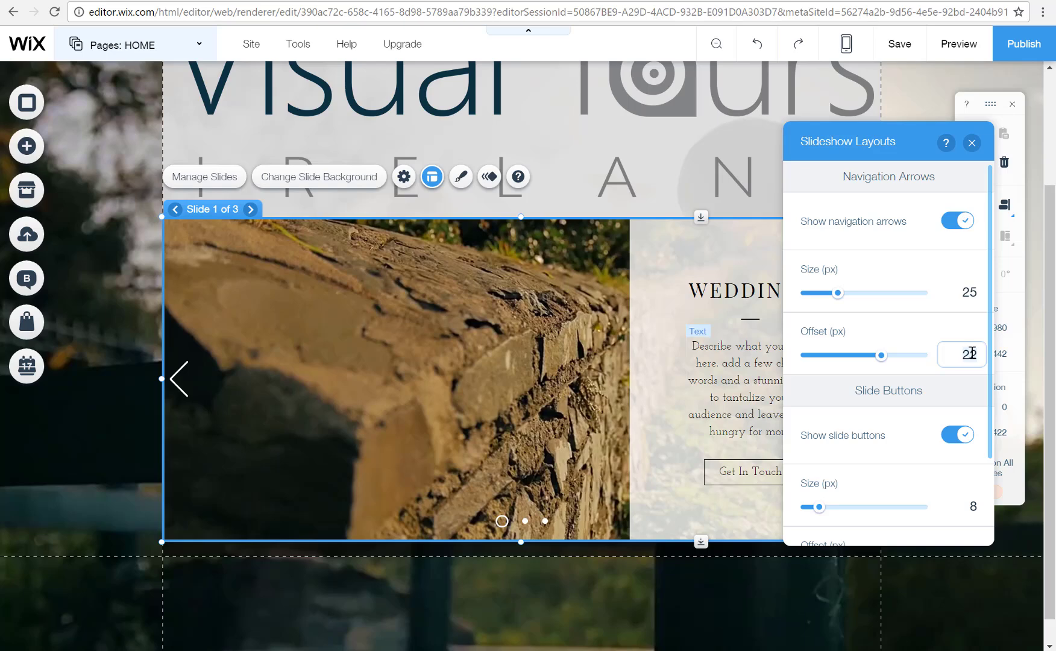
key("Return")
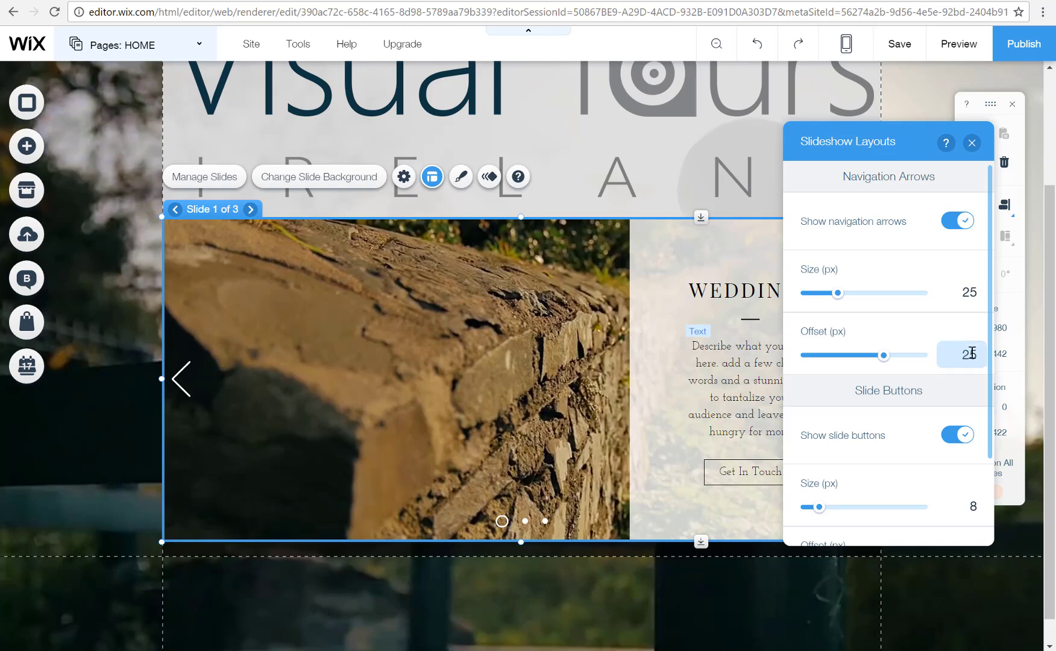
- Try a size of 12 px for the slideshow's slide buttons and settle on 10 px
scroll(869, 454, "down", 2)
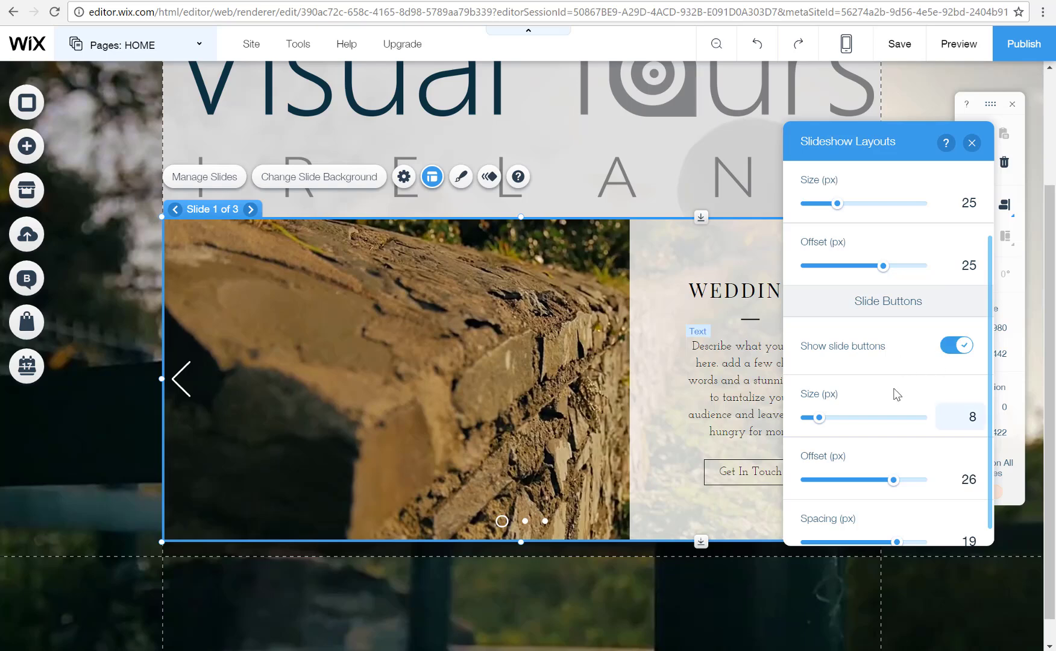
scroll(897, 394, "down", 1)
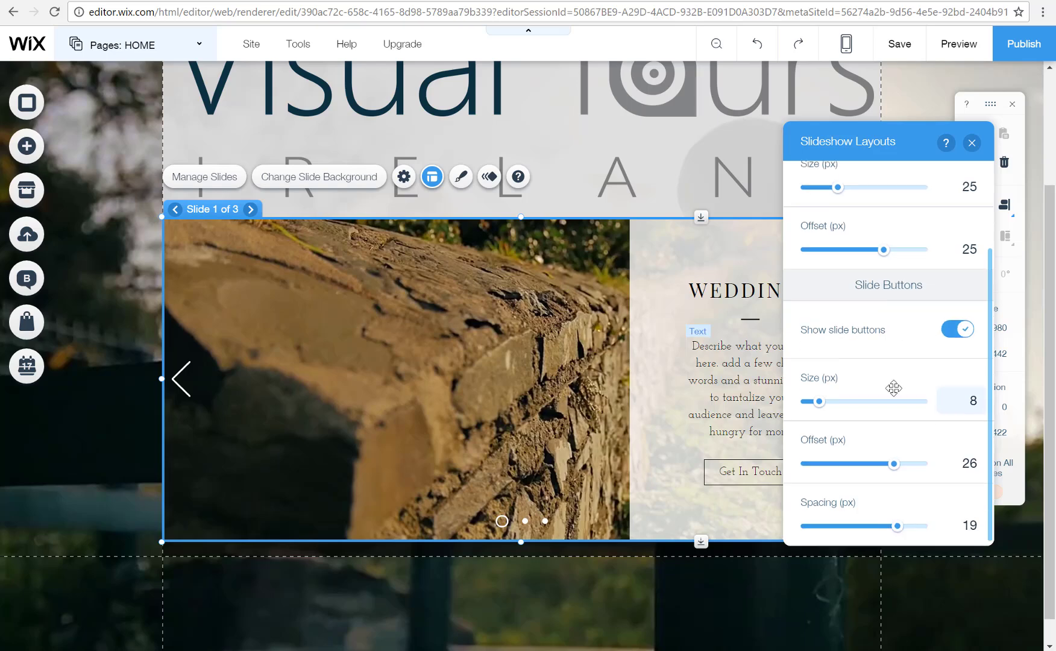
left_click(973, 401)
key("Return")
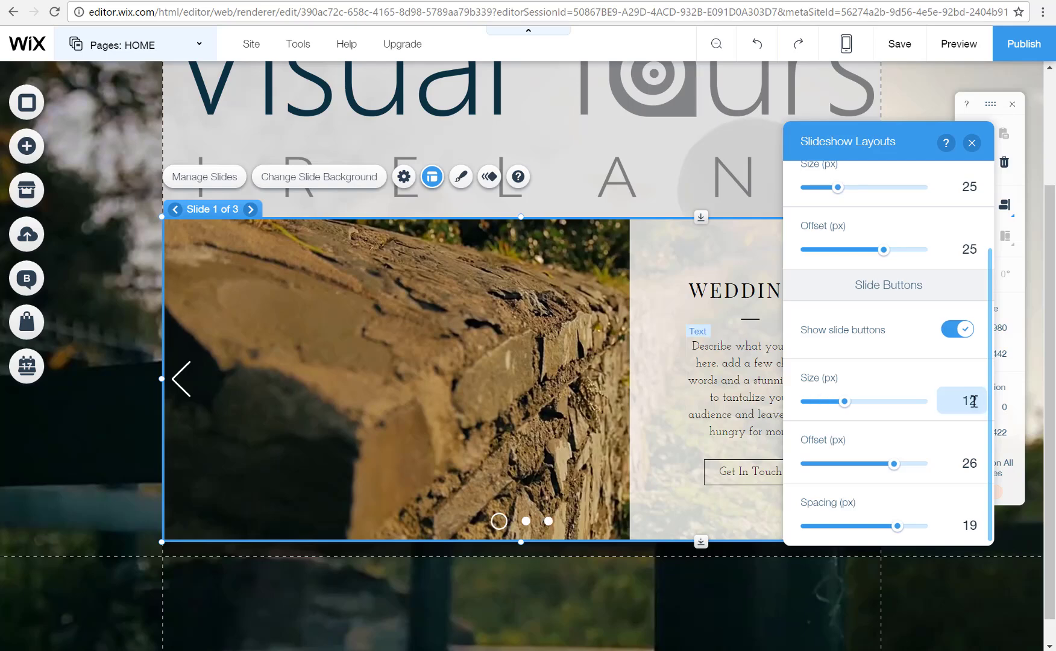
left_click(973, 401)
key("Return")
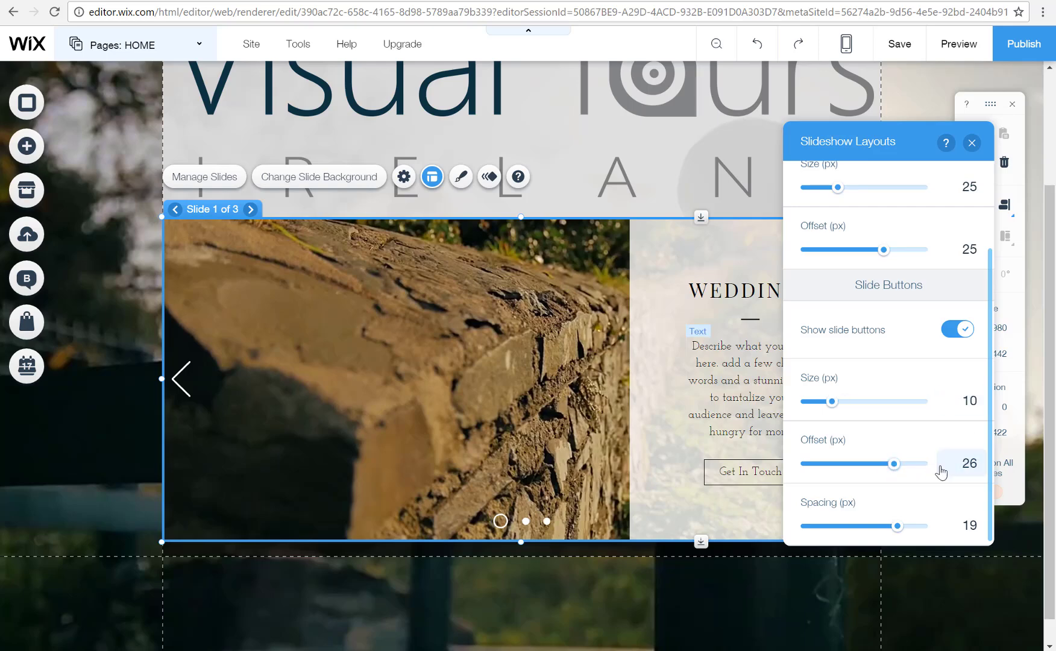
- Set the slide buttons' offset to 25 px and spacing to 20 px, and close the layout settings
left_click(973, 462)
key("Return")
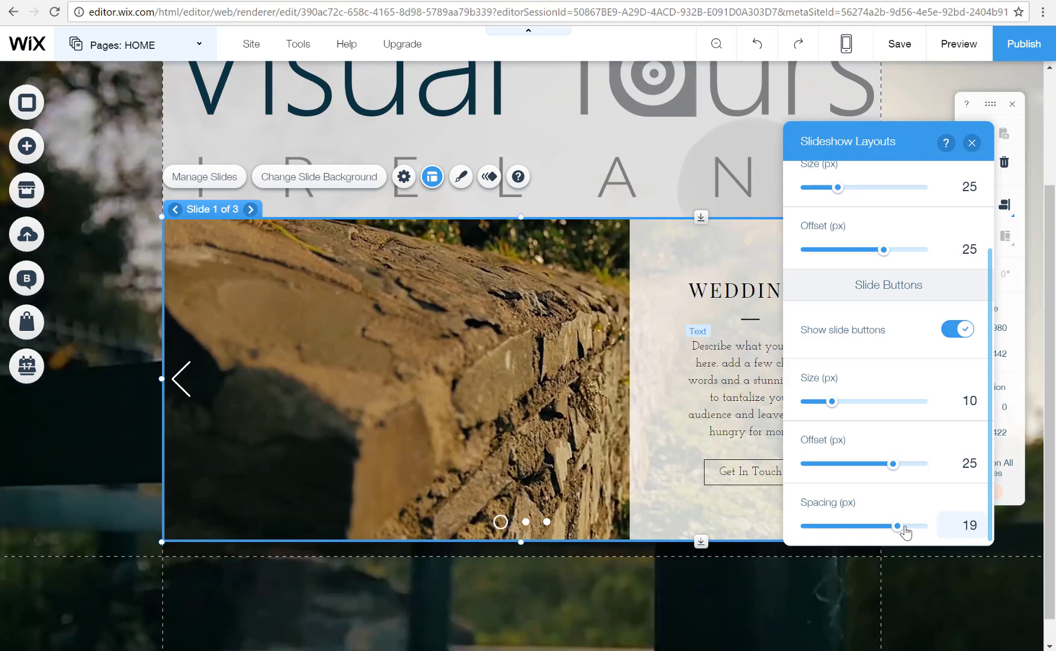
left_click(968, 527)
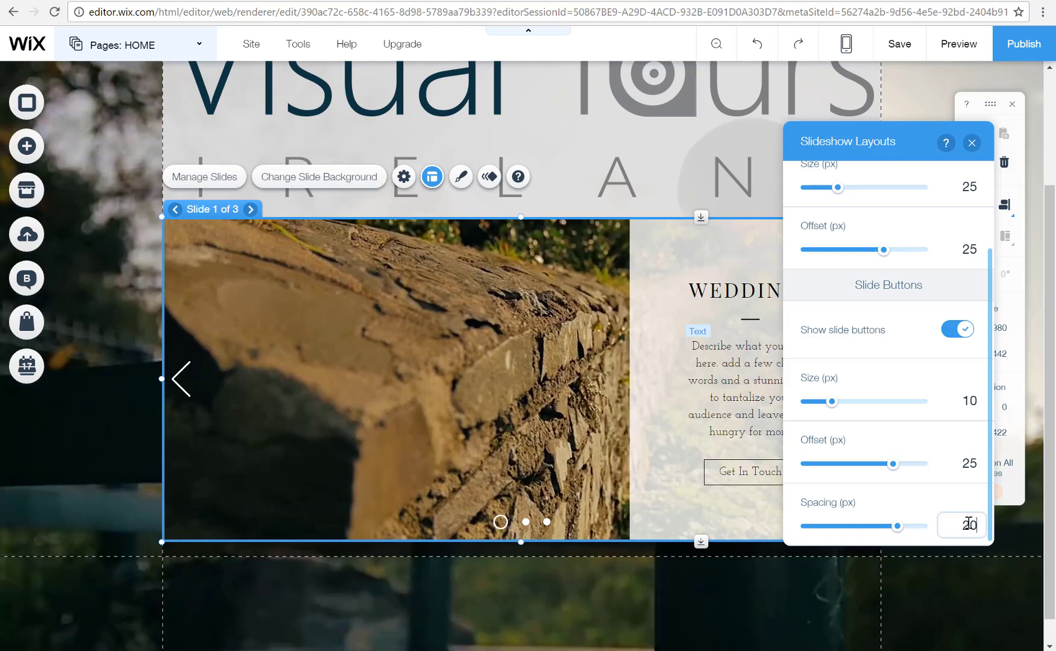
key("Return")
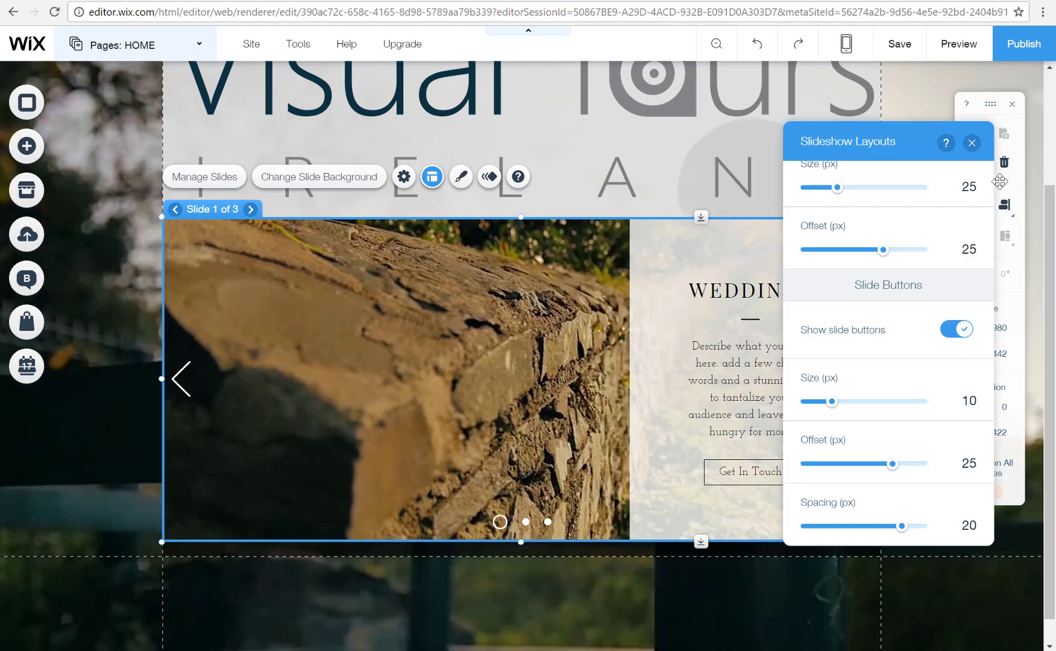
left_click(972, 143)
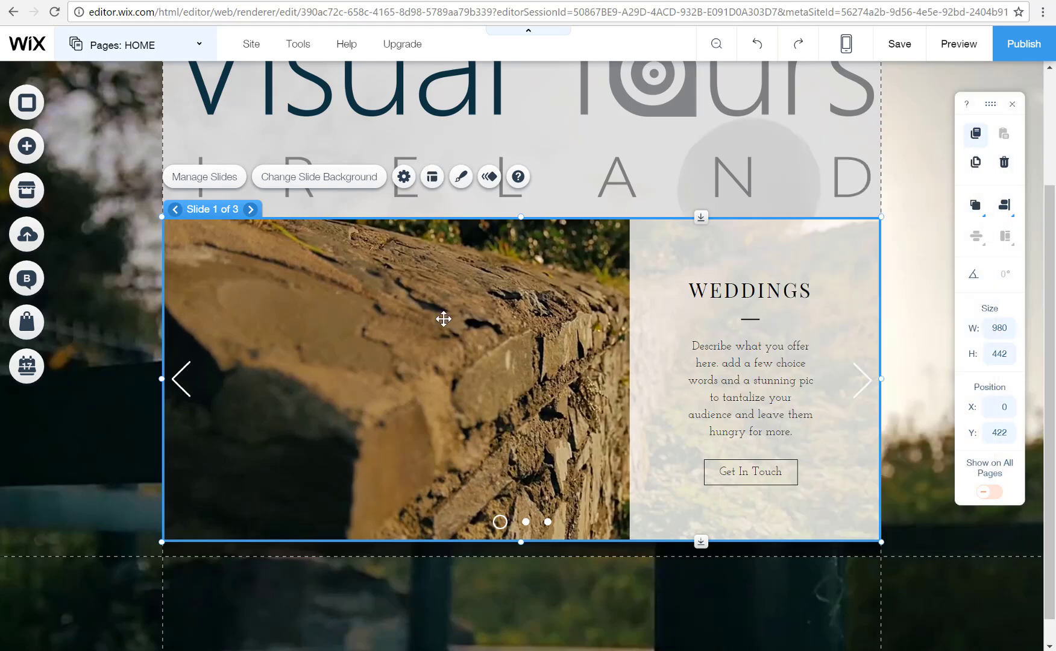
- Review the animation options available for the slideshow without applying one
left_click(490, 182)
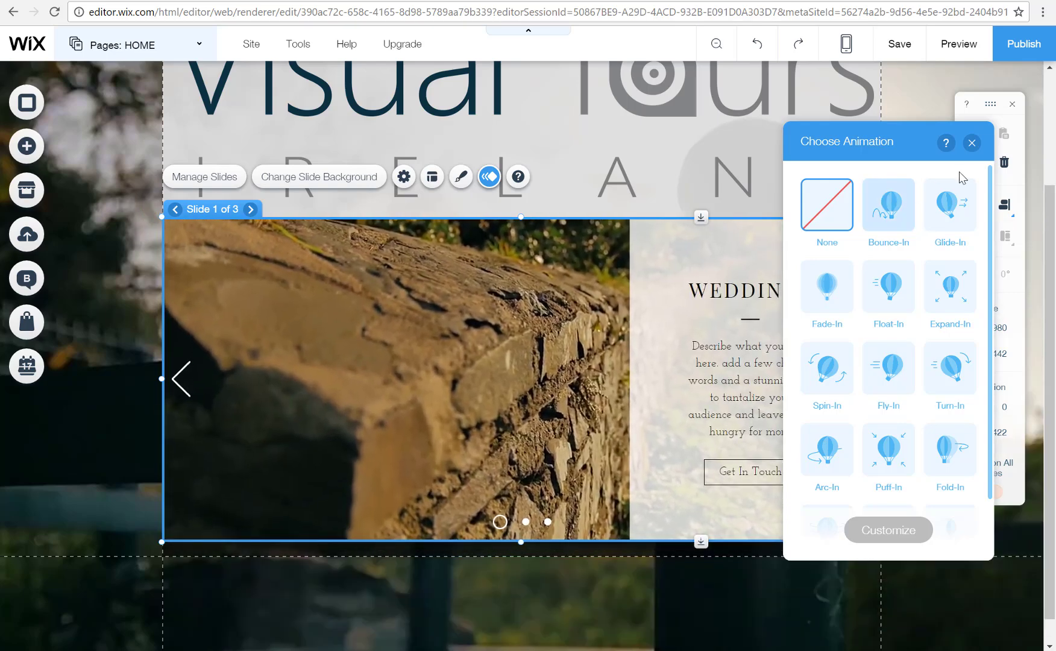
left_click(971, 145)
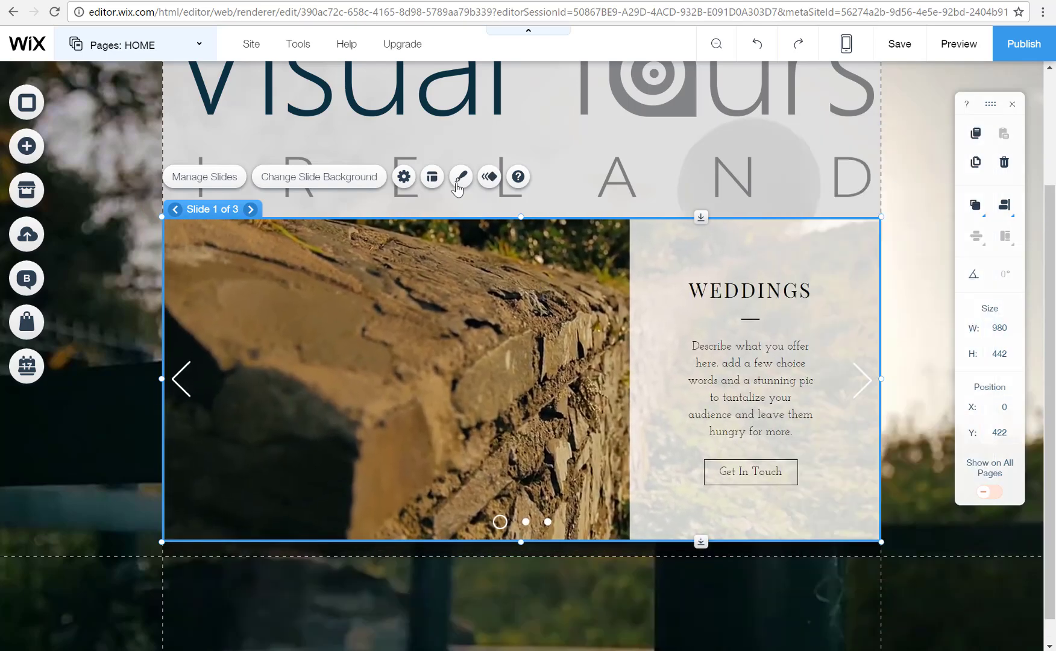
left_click(489, 176)
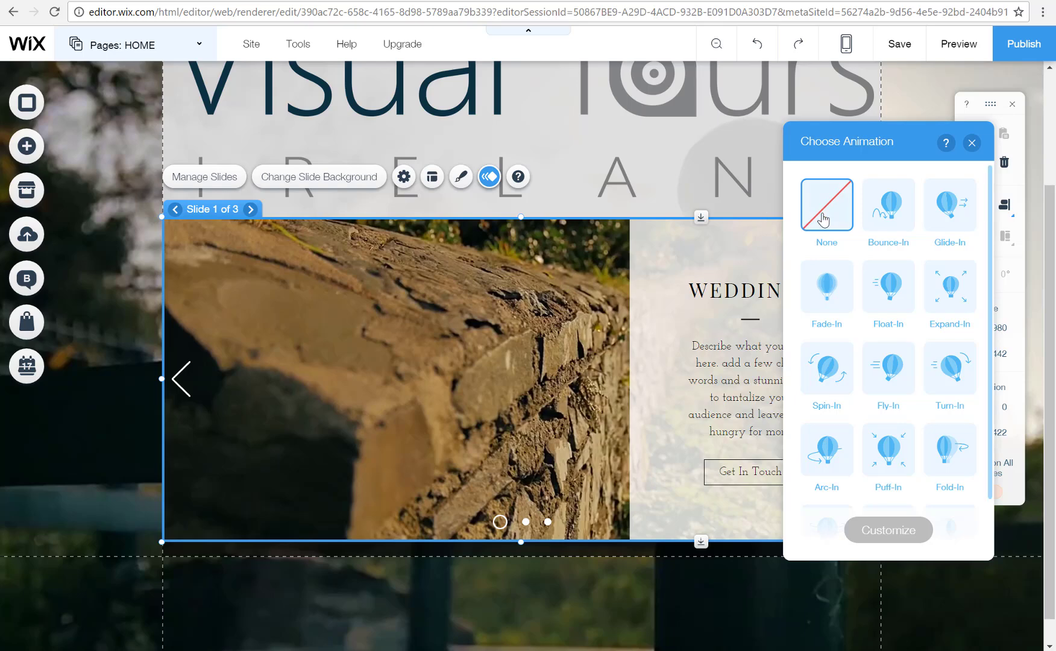
left_click(971, 143)
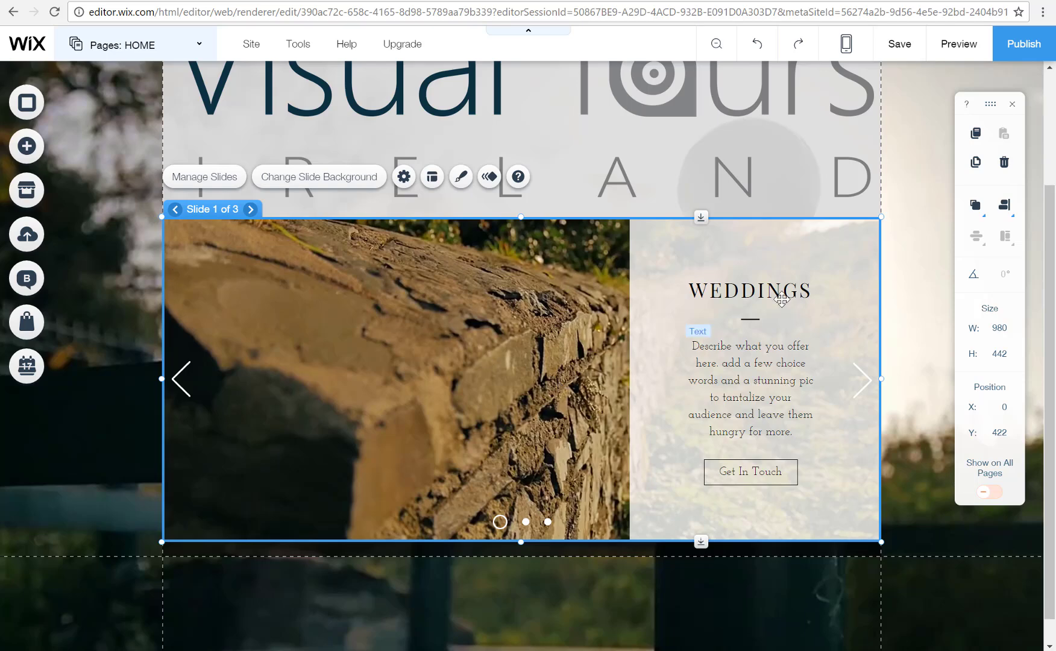
- Replace the WEDDINGS heading on the first slide with "Awesome Spots"
left_click(749, 291)
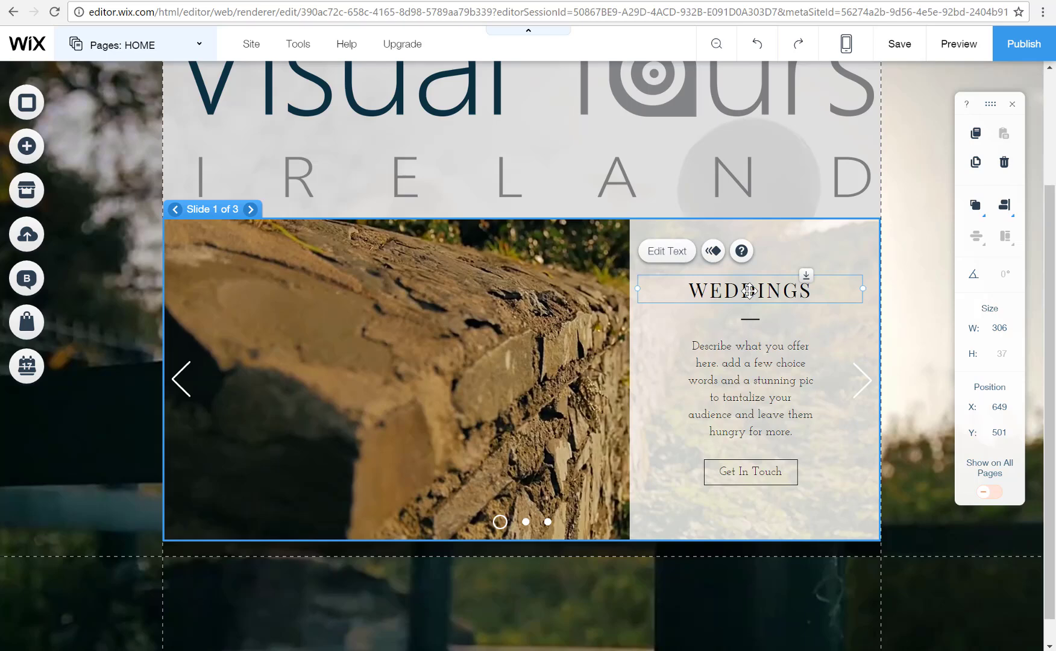
double_click(748, 291)
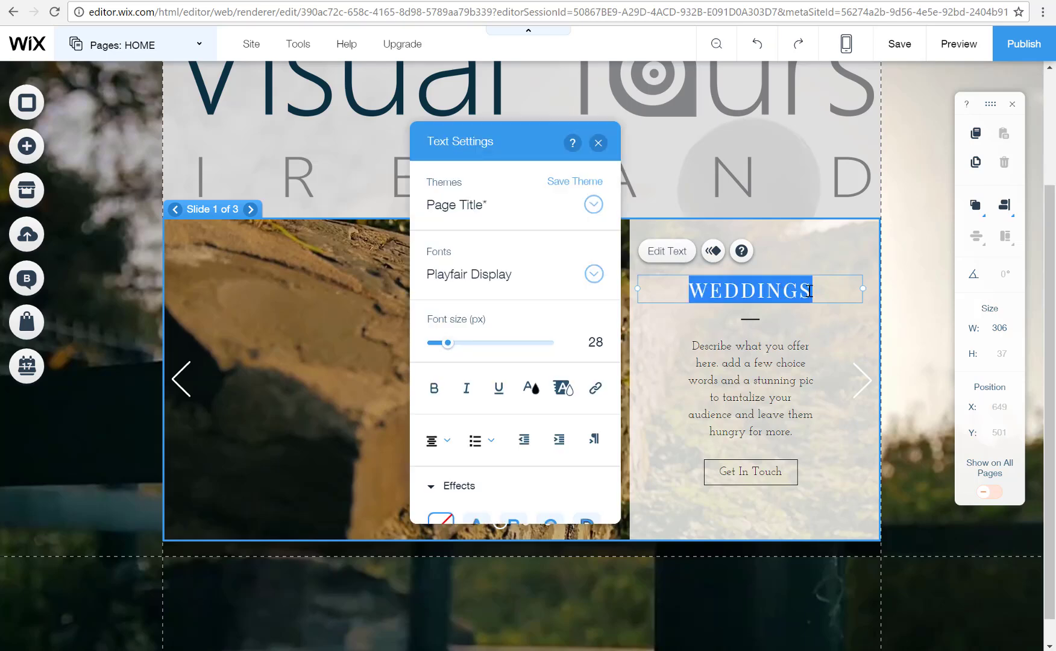
type("T")
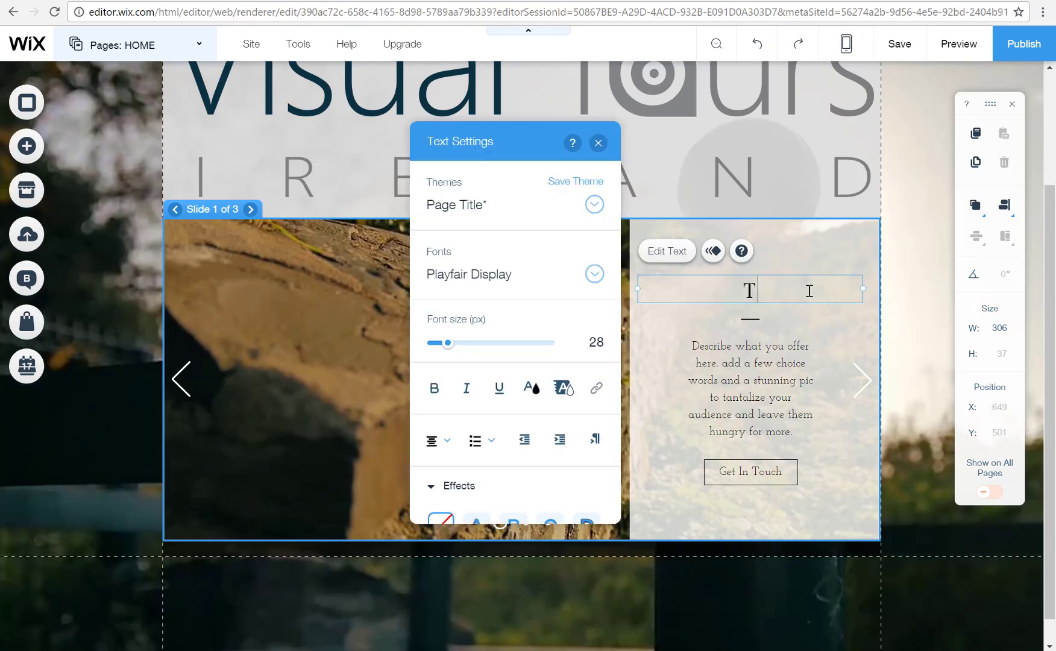
key("BackSpace")
type("A")
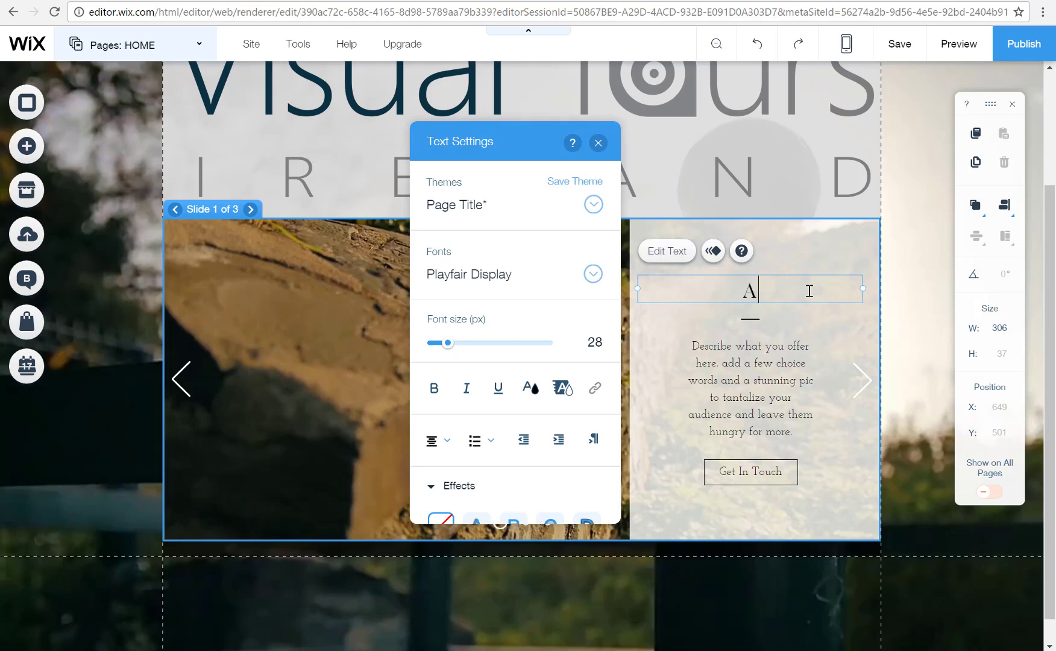
type("wesonme")
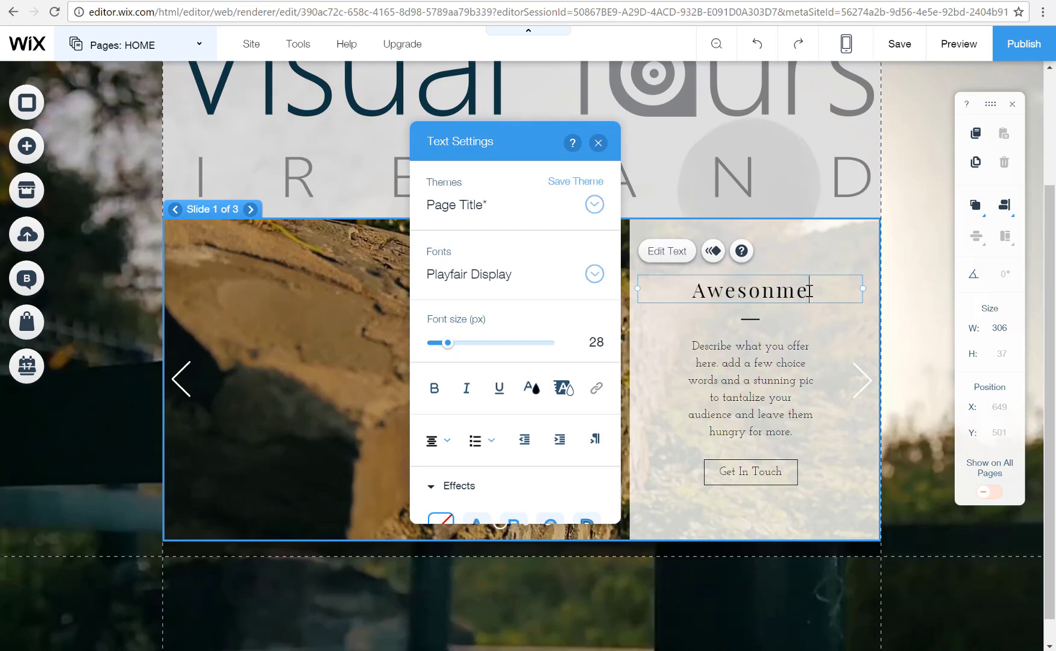
key("BackSpace")
key("BackSpace")
key("BackSpace")
key("BackSpace")
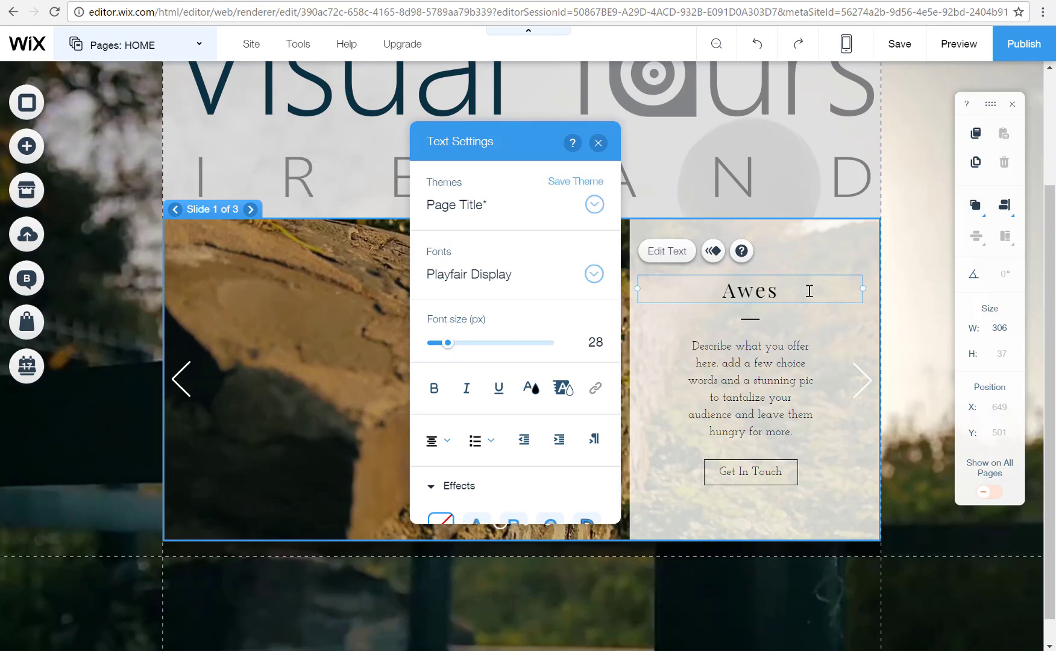
type("ome ")
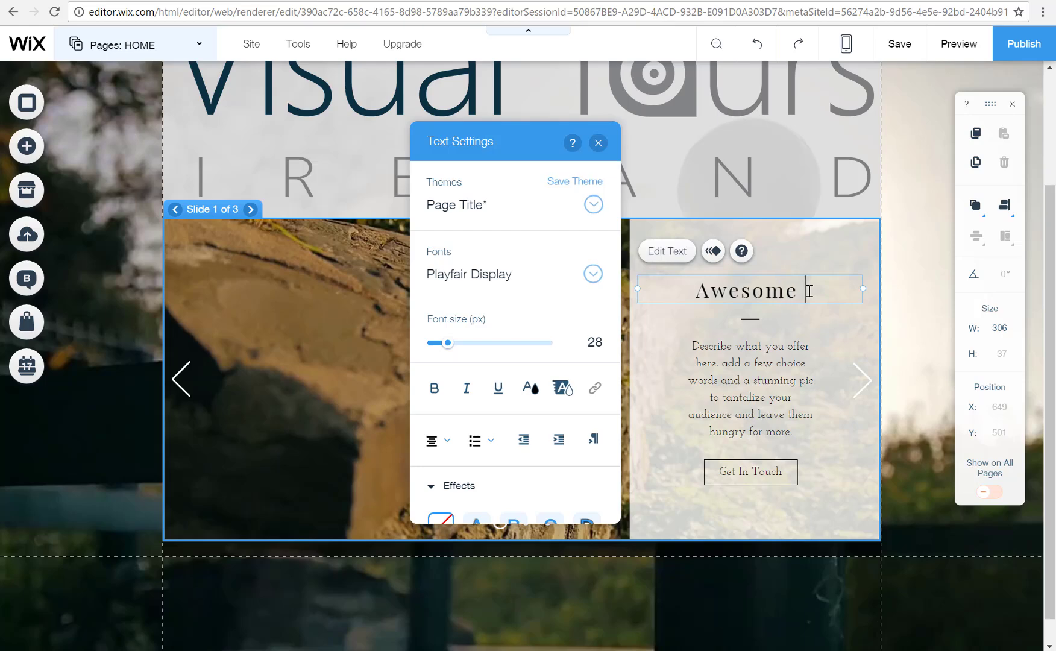
type("Spots")
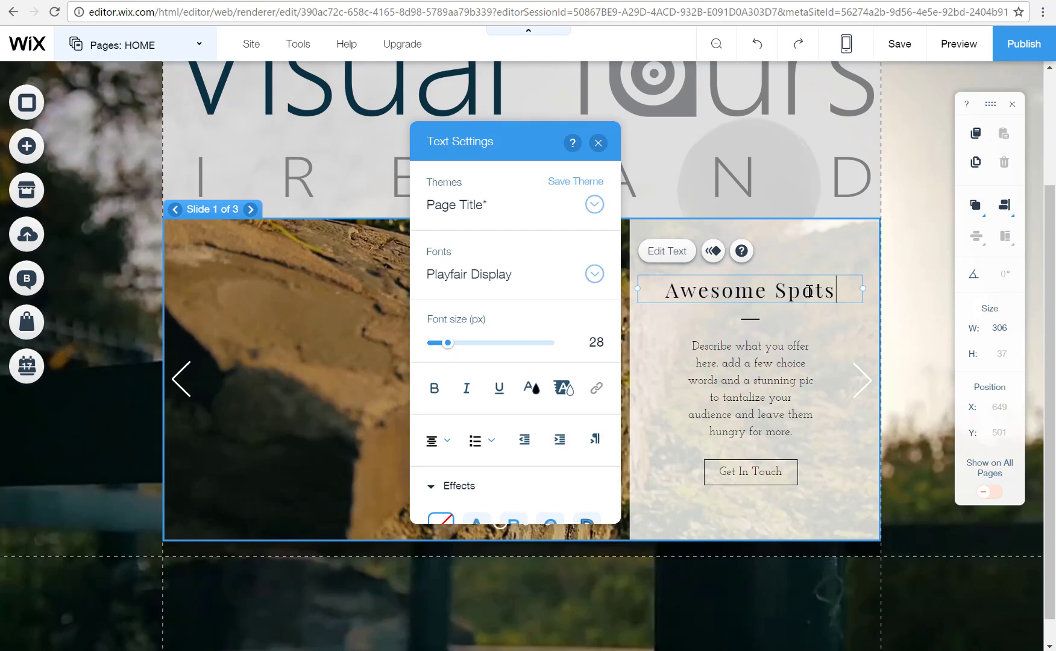
- Change the word "Spots" in the first slide's heading to "Places"
key("BackSpace")
key("BackSpace")
key("BackSpace")
key("BackSpace")
key("BackSpace")
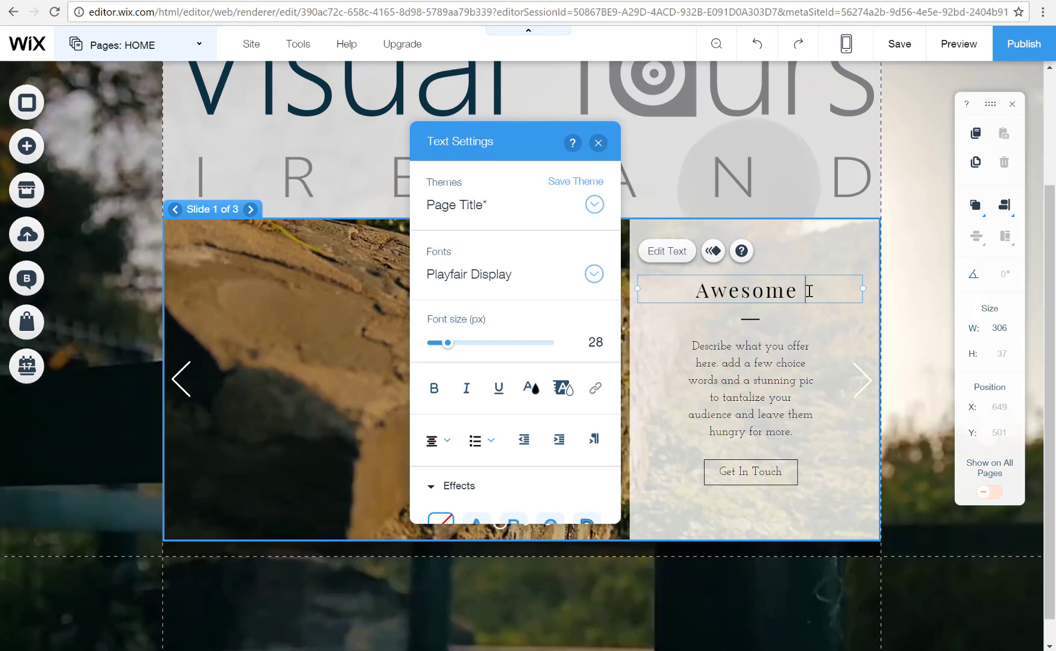
type("Places")
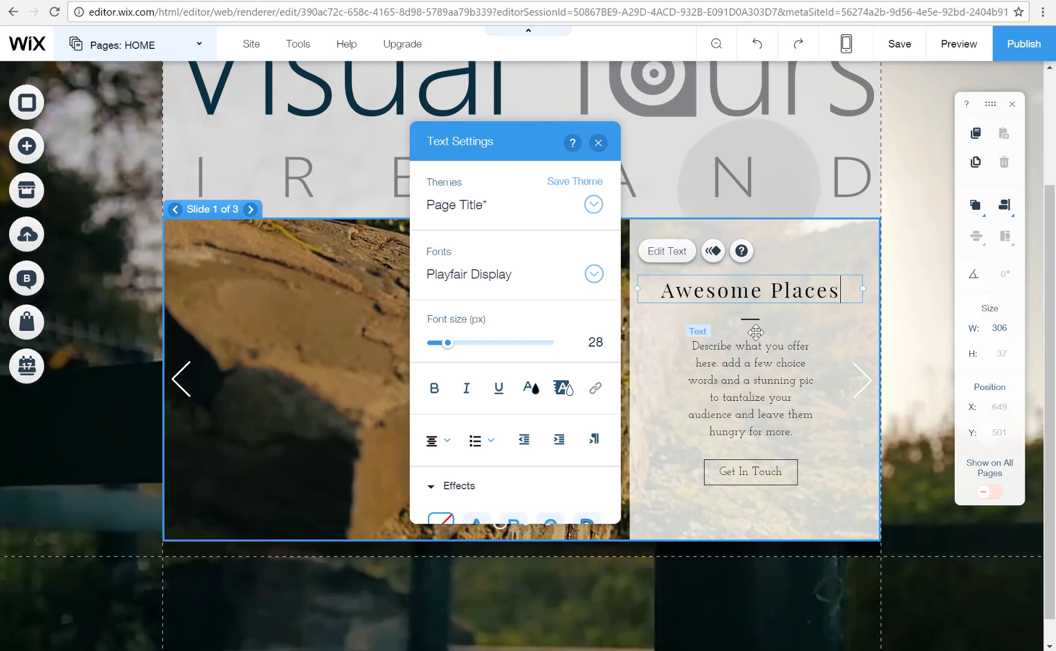
- Set the slide's description to "Discover the most awesome places in the whole of Ireland from your phone." and link the Discover button to a YouTube channel
left_click(760, 362)
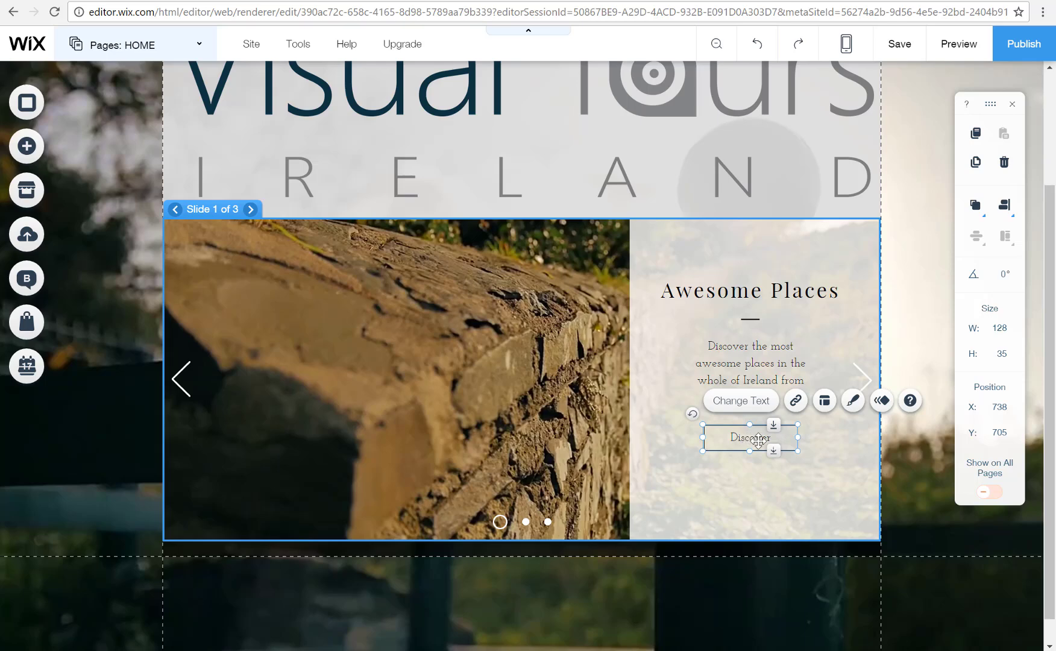
double_click(758, 441)
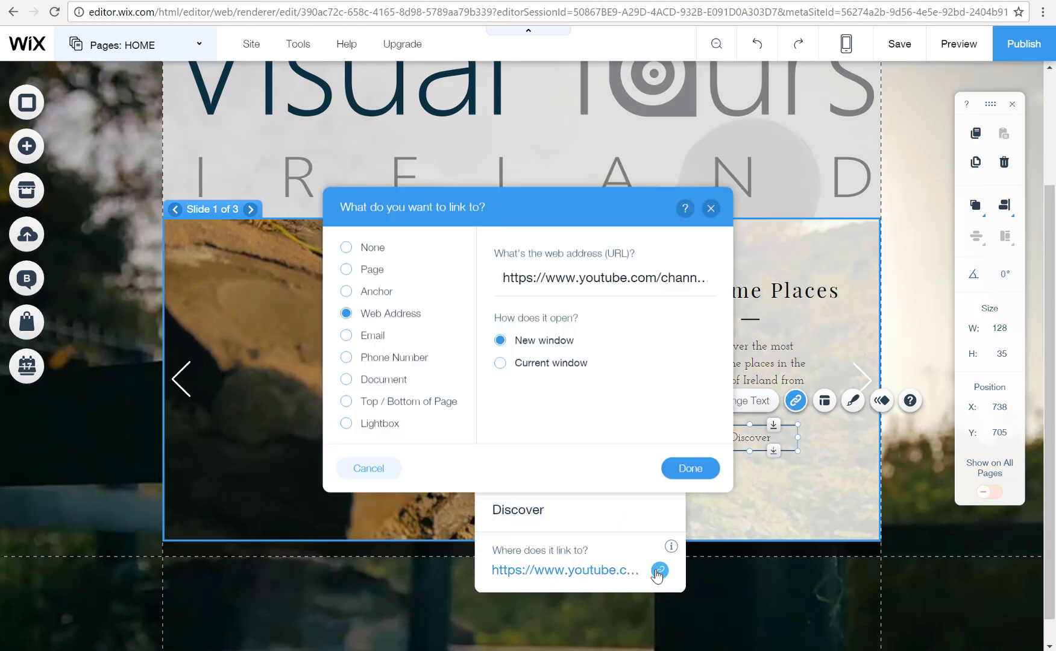
left_click(660, 571)
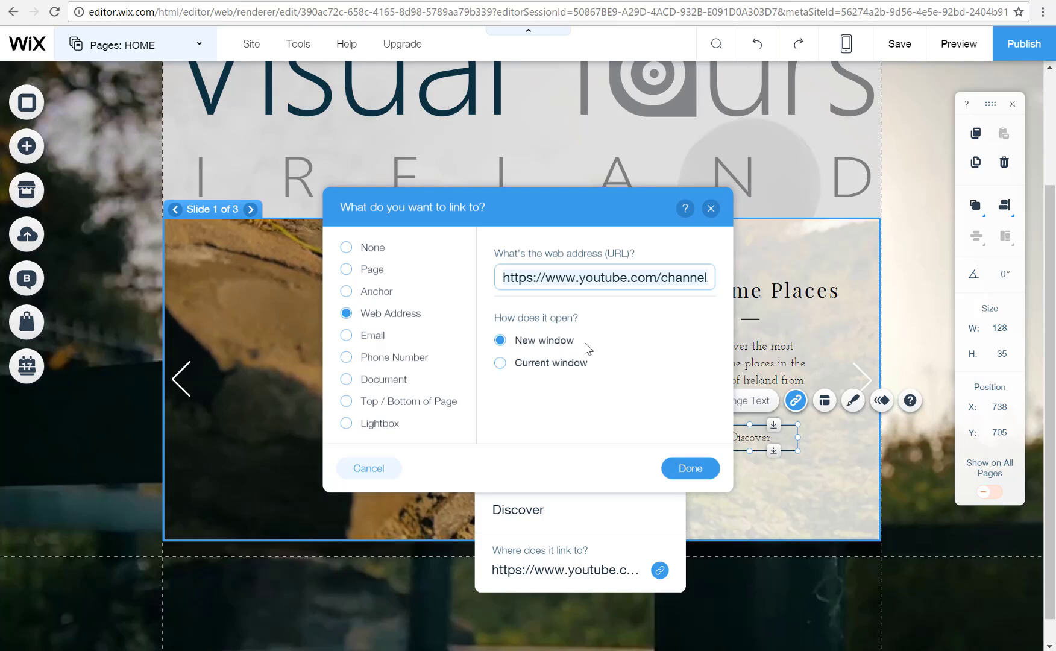
left_click(688, 474)
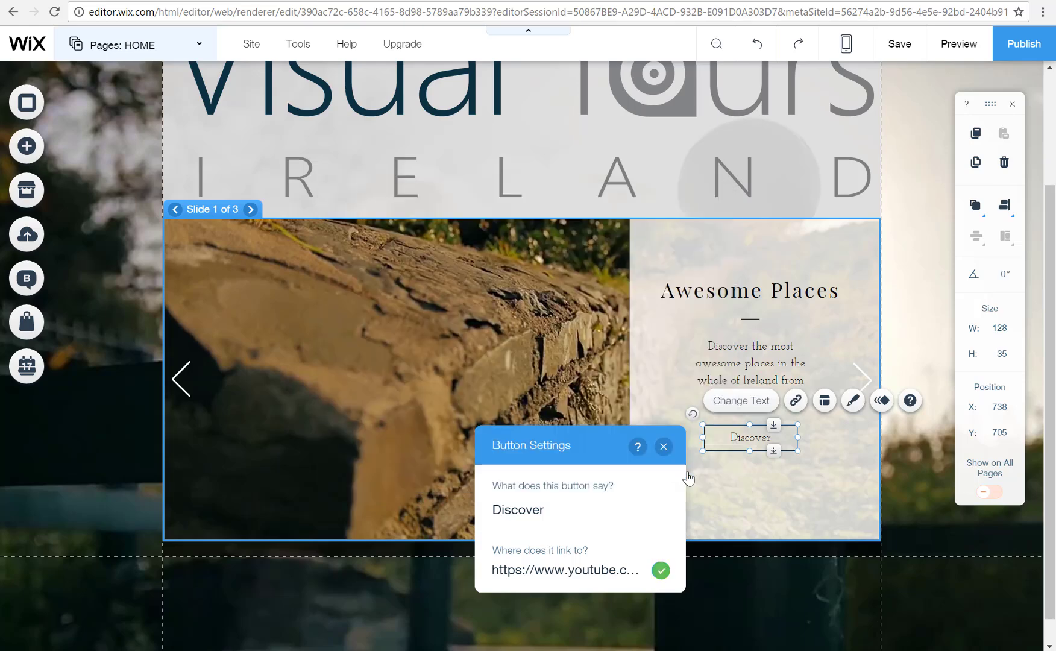
left_click(663, 447)
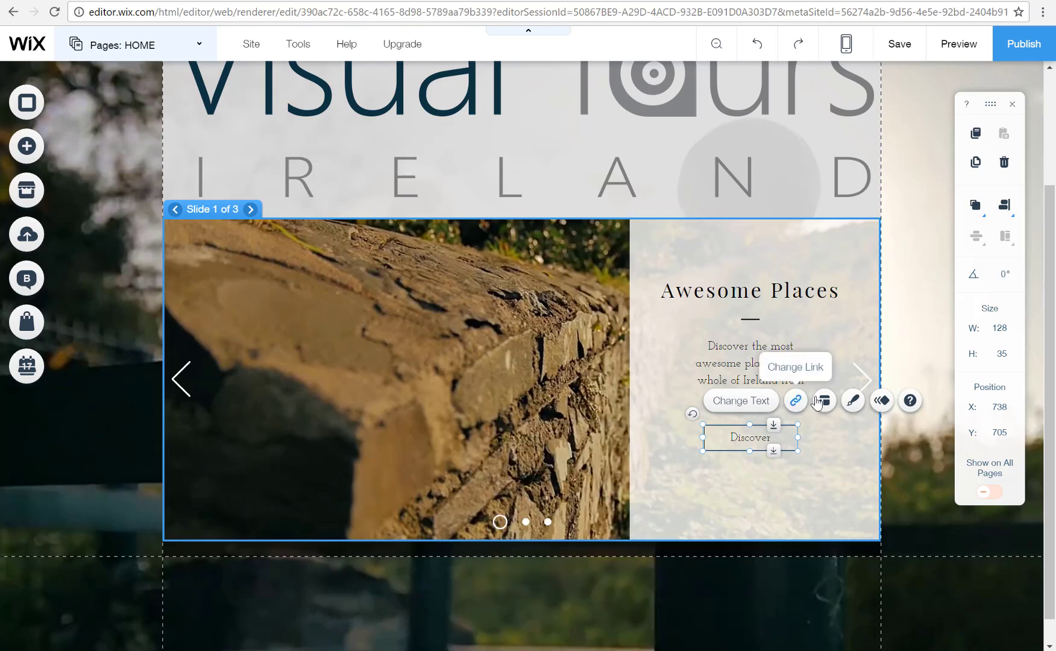
- Apply the teal preset design with a curved drop shadow to the Discover button and start customizing it
left_click(825, 401)
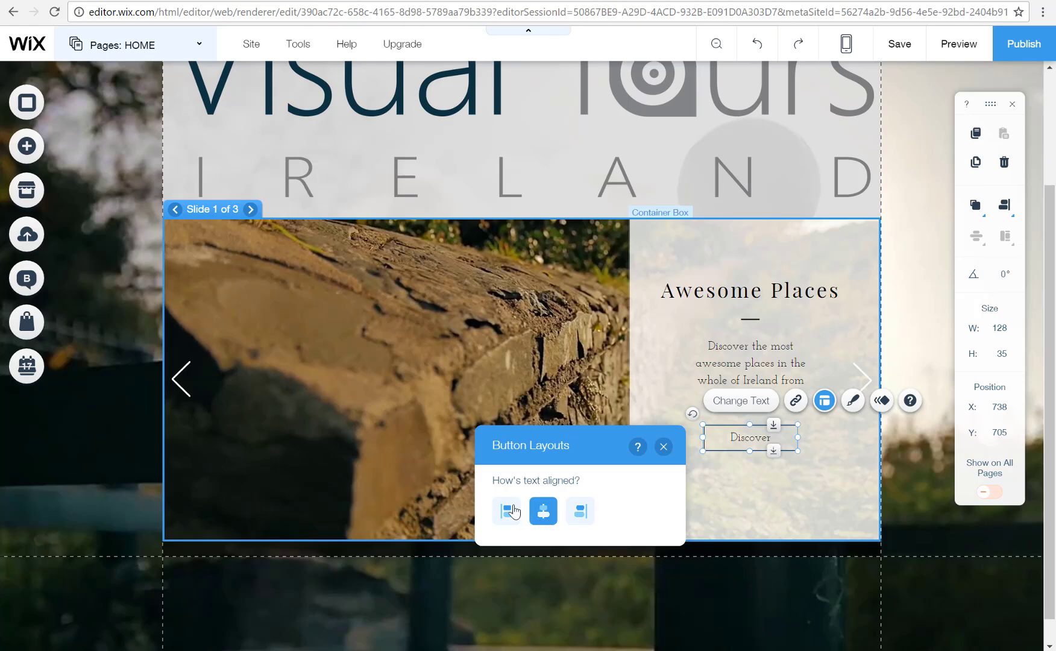
left_click(664, 447)
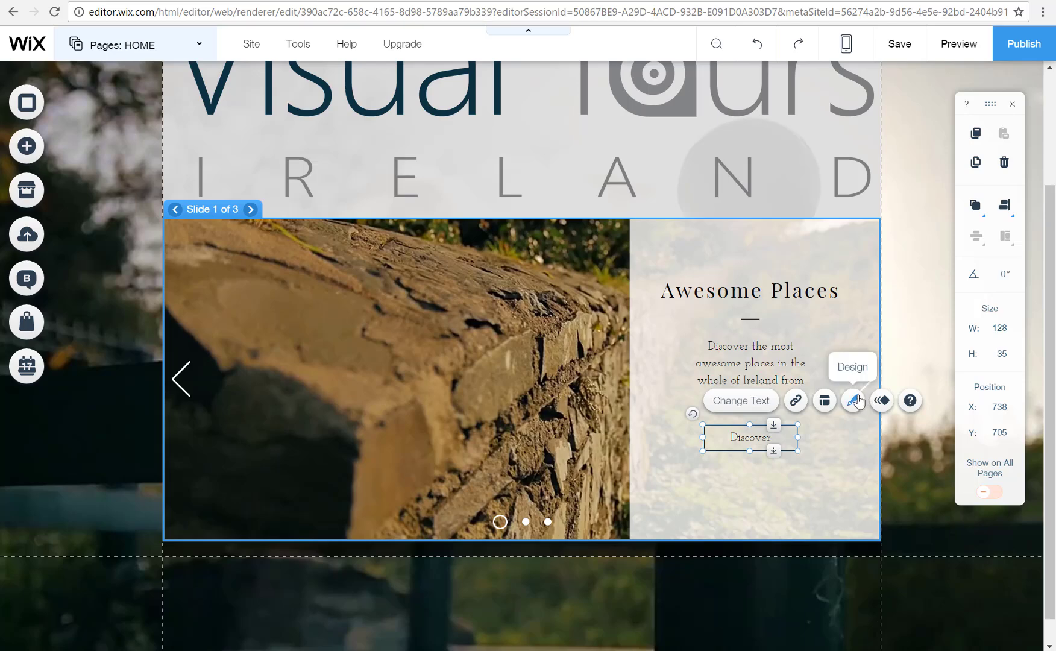
left_click(858, 402)
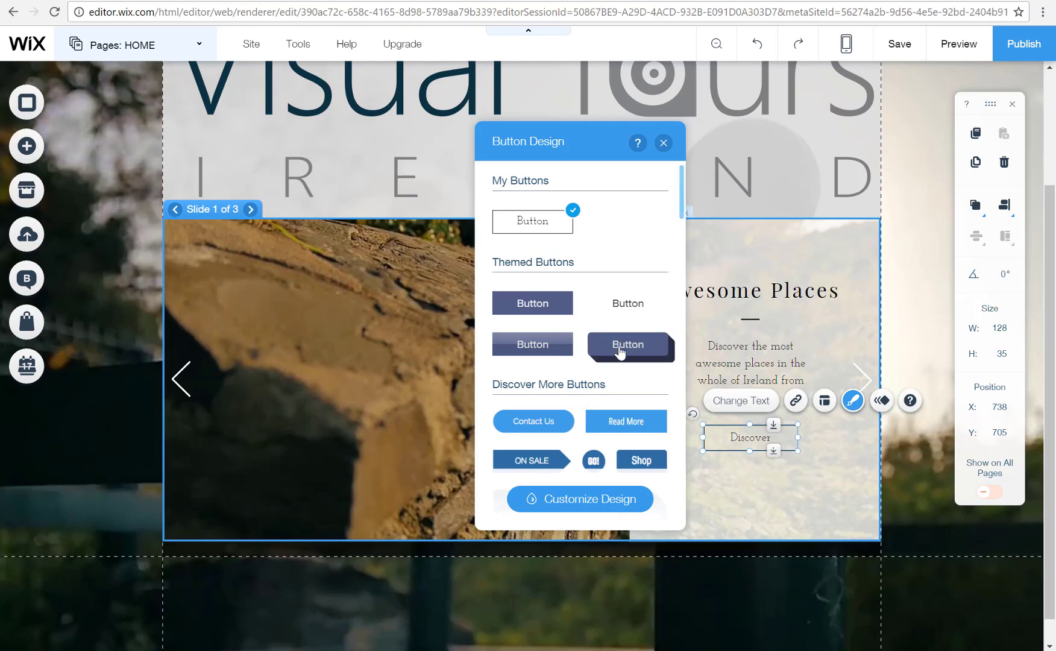
left_click(620, 353)
left_click(606, 501)
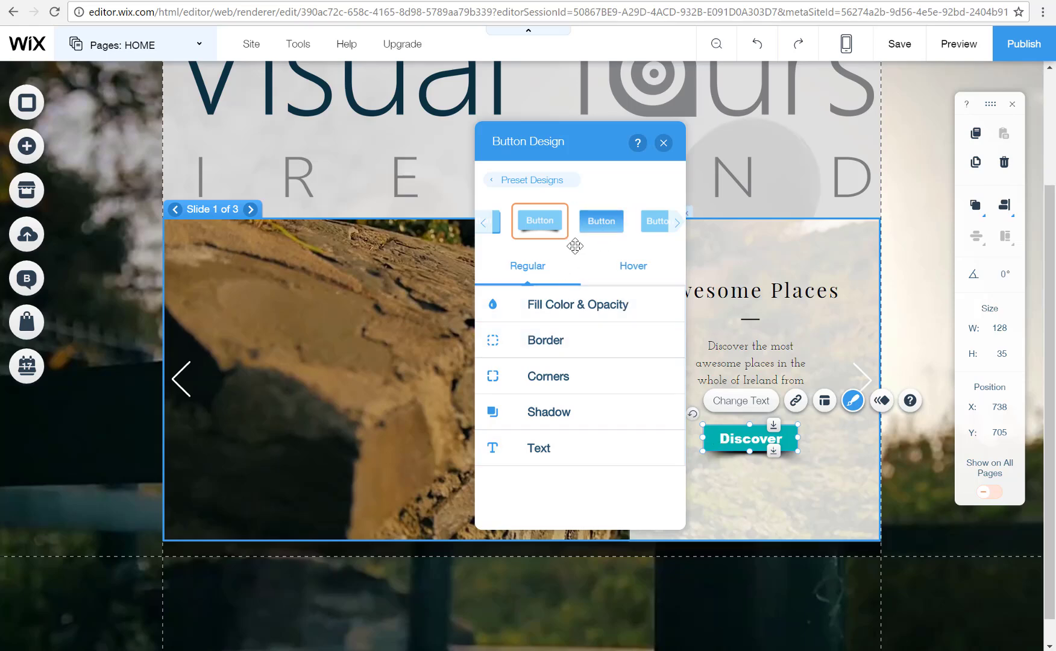
- Try orange and pink fills for the Discover button and settle on dark navy #091230
left_click(567, 306)
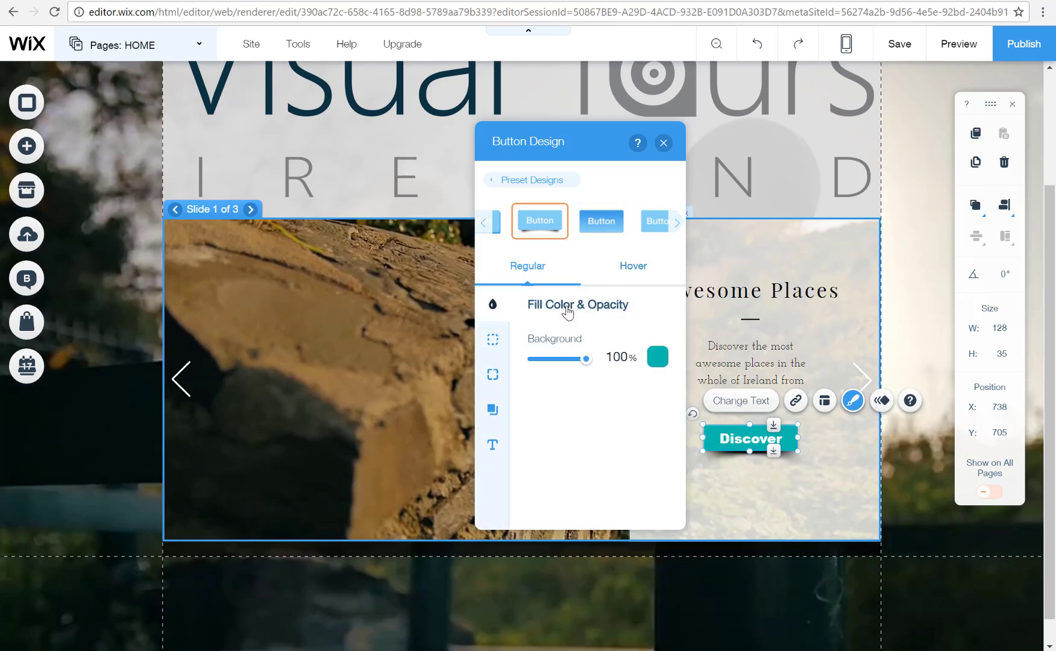
left_click(657, 357)
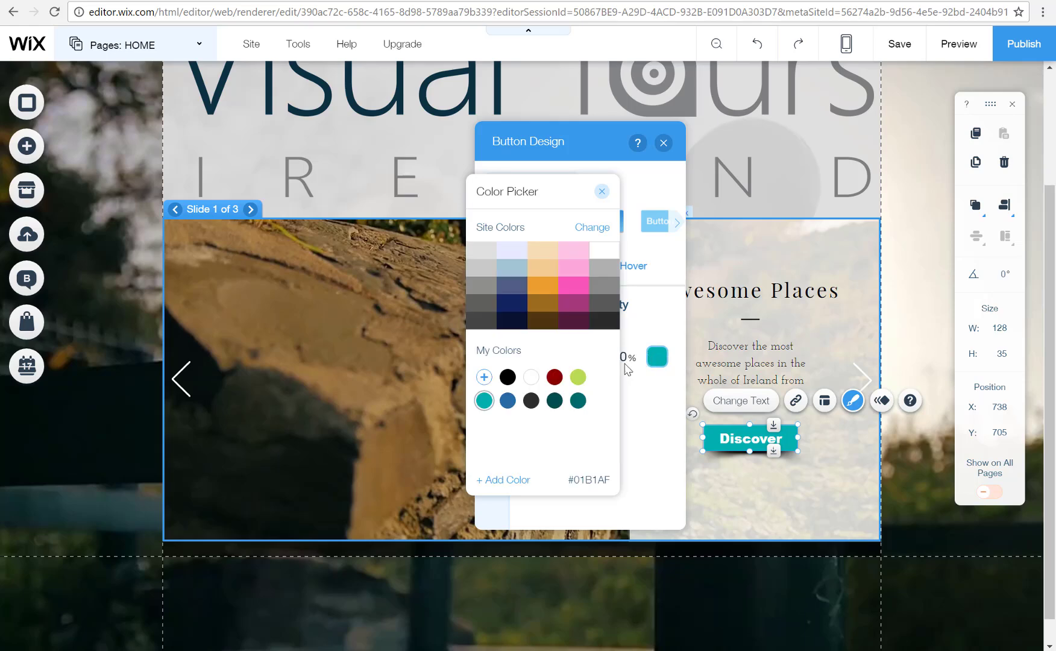
left_click(543, 300)
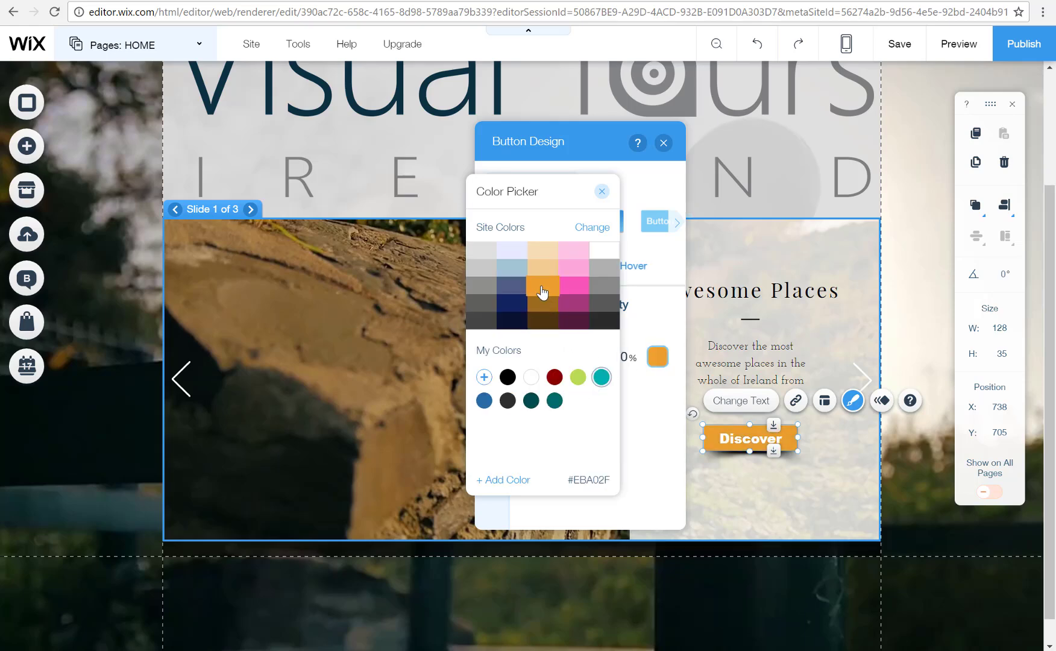
left_click(542, 274)
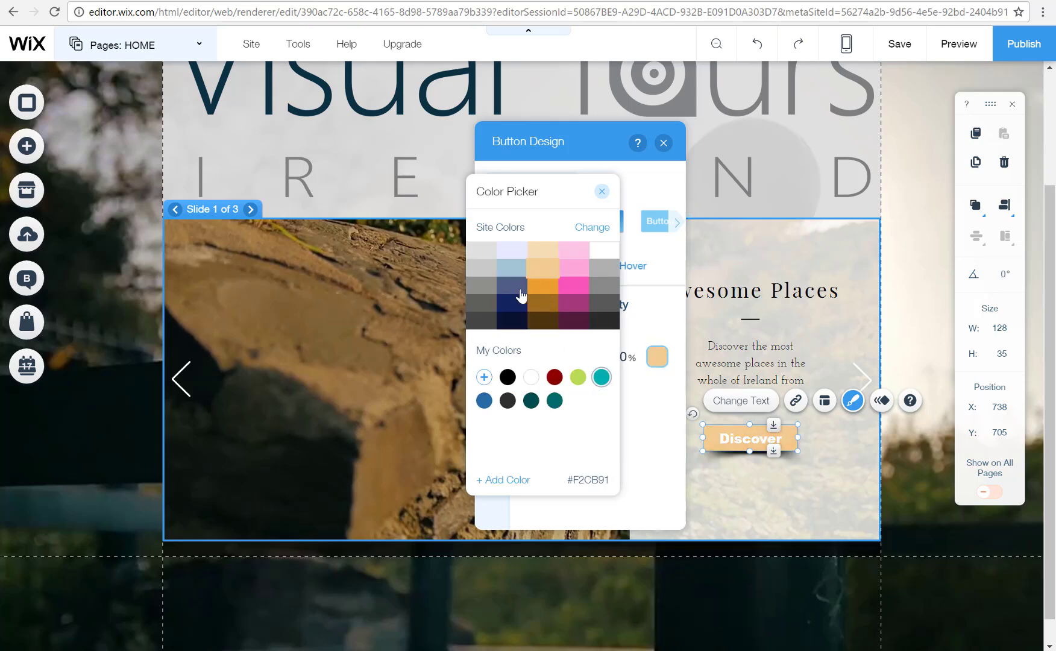
left_click(513, 305)
left_click(512, 320)
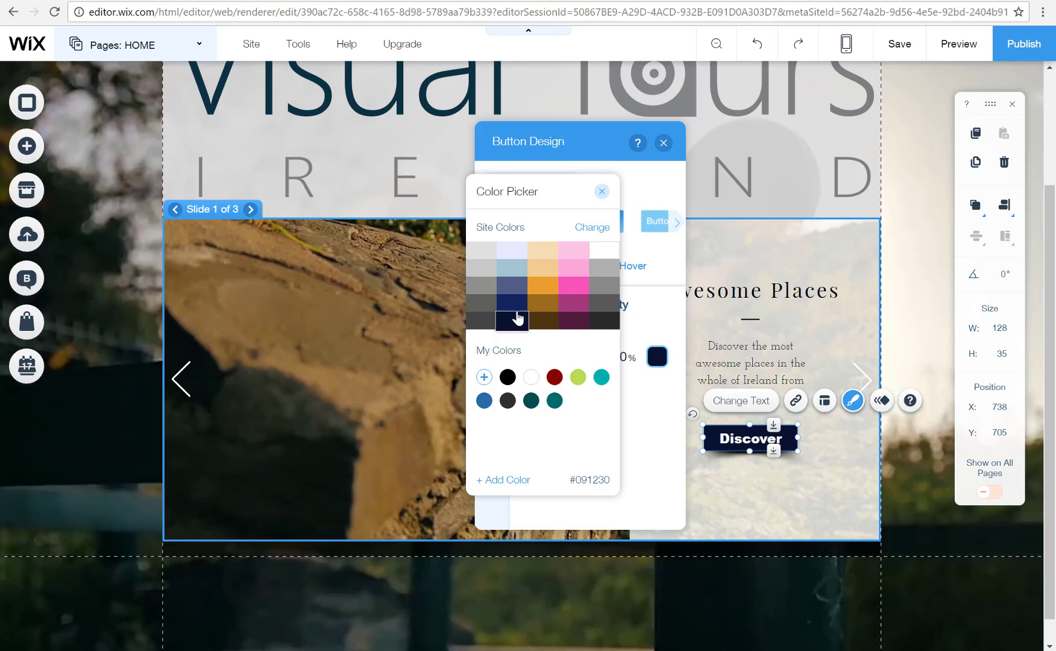
left_click(580, 259)
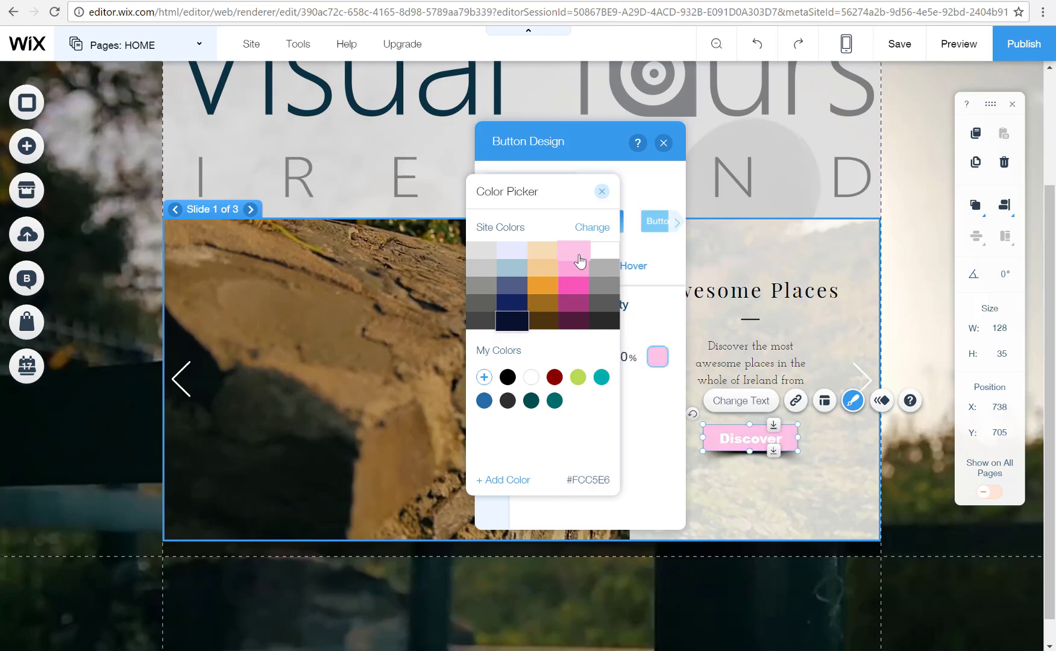
left_click(601, 191)
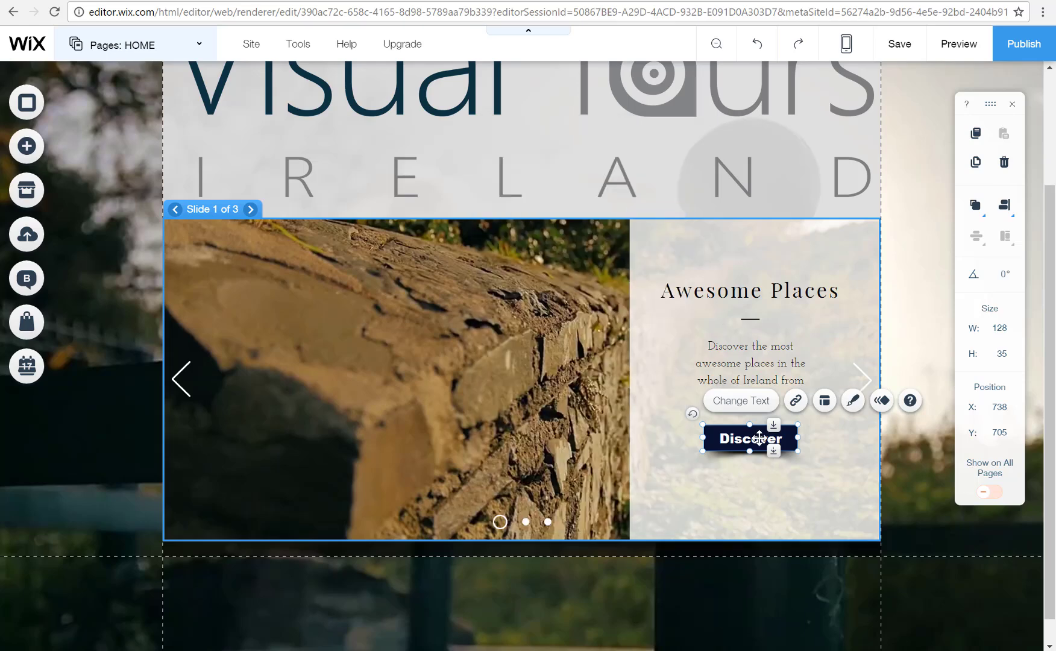
- Change the slide button's label to "Discover Now"
double_click(759, 439)
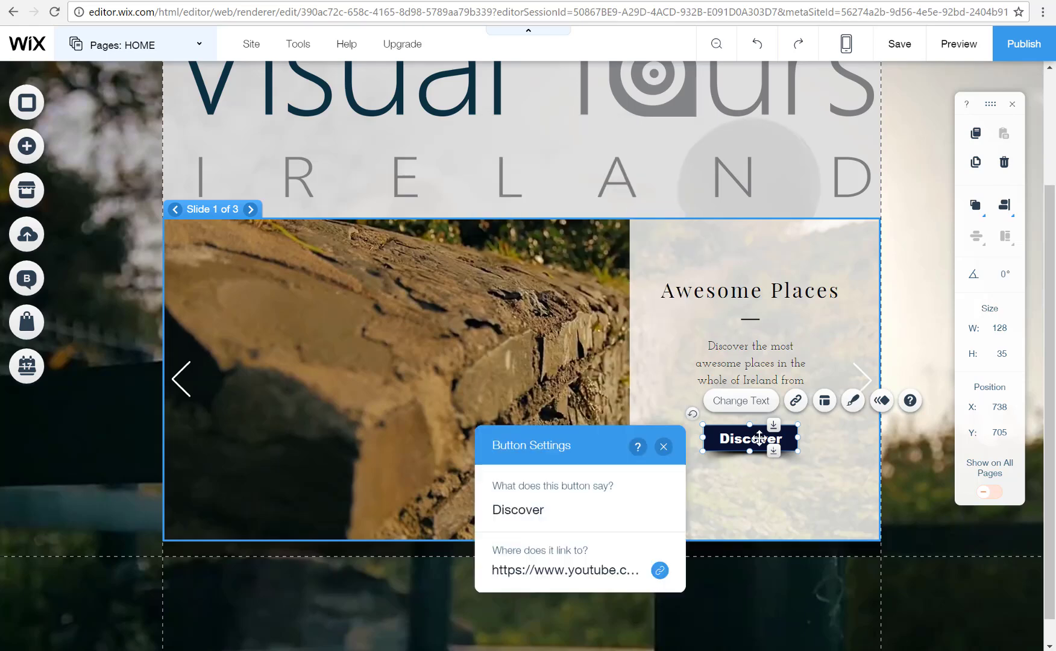
left_click(567, 504)
type("N")
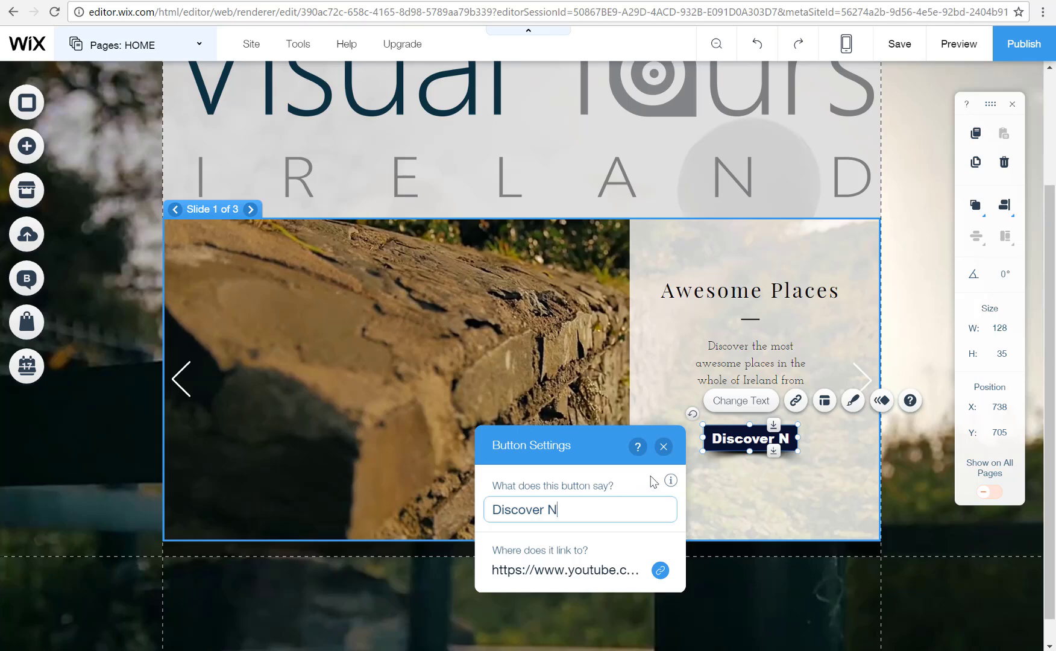
type("ow")
left_click(663, 446)
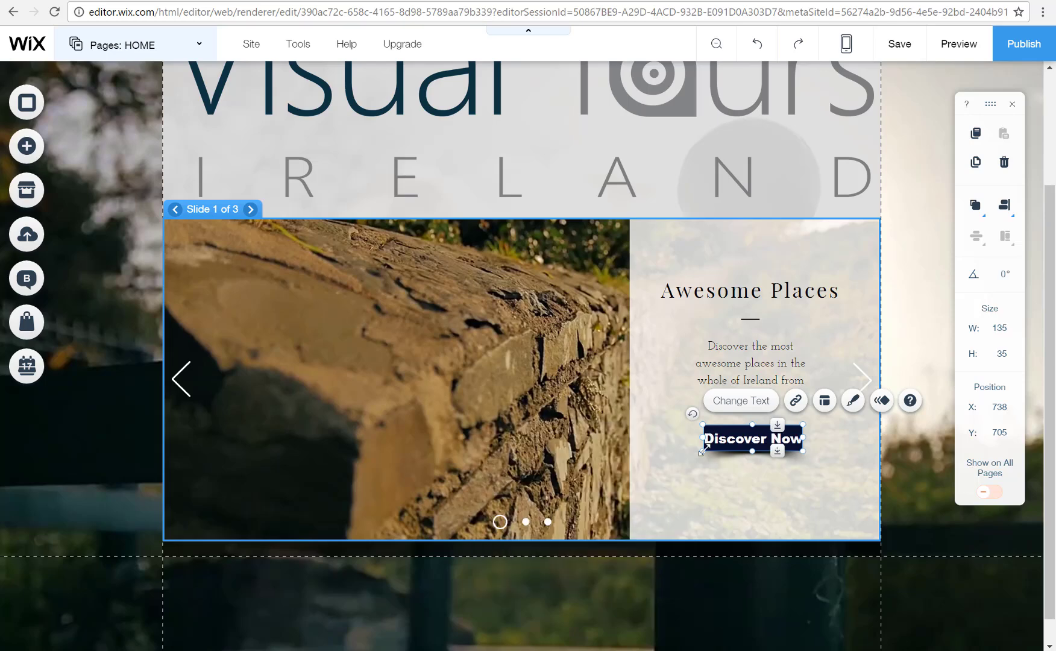
- Enlarge the Discover Now button on both sides and in height so its label has room inside
left_click_drag(703, 451, 698, 459)
left_click_drag(803, 454, 814, 461)
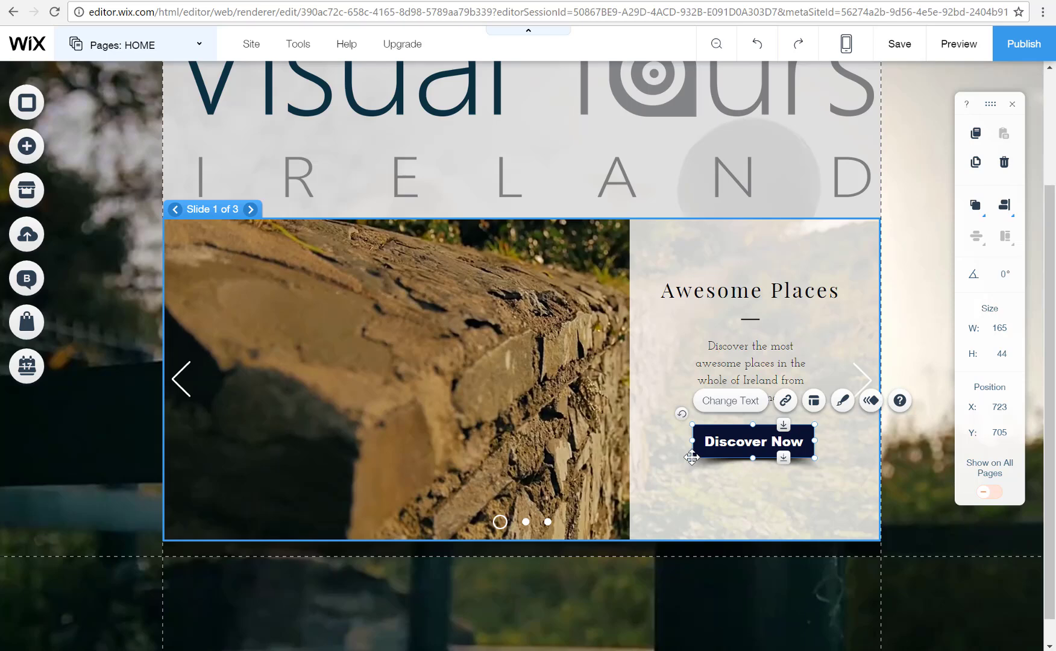
left_click_drag(691, 458, 688, 463)
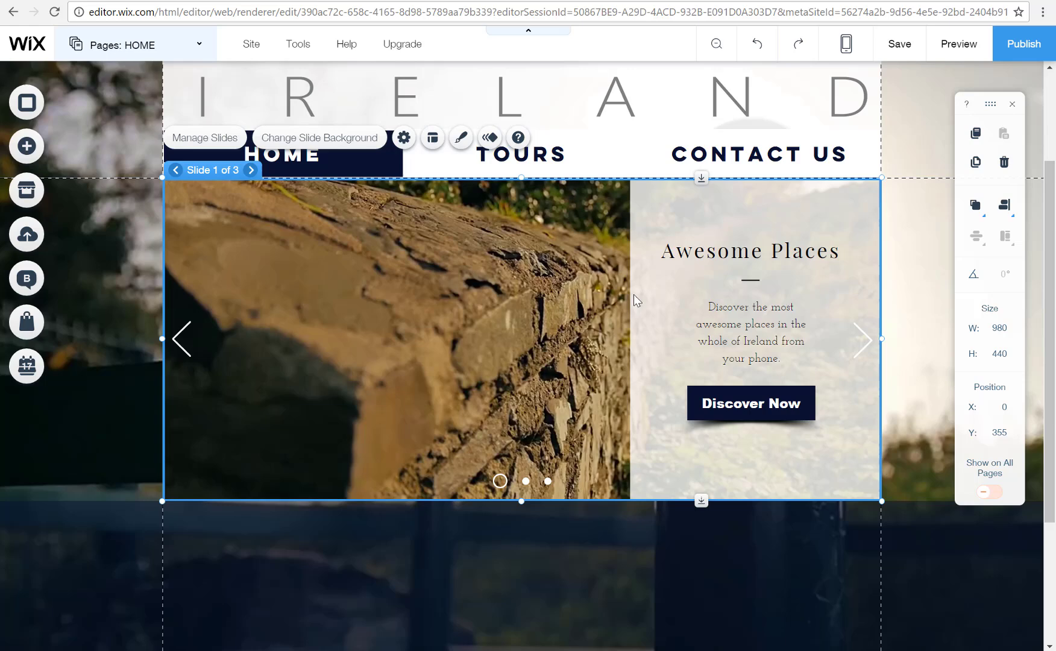
- Look at the TOURS page, return to the HOME page and close the page list
left_click(908, 259)
scroll(598, 271, "up", 3)
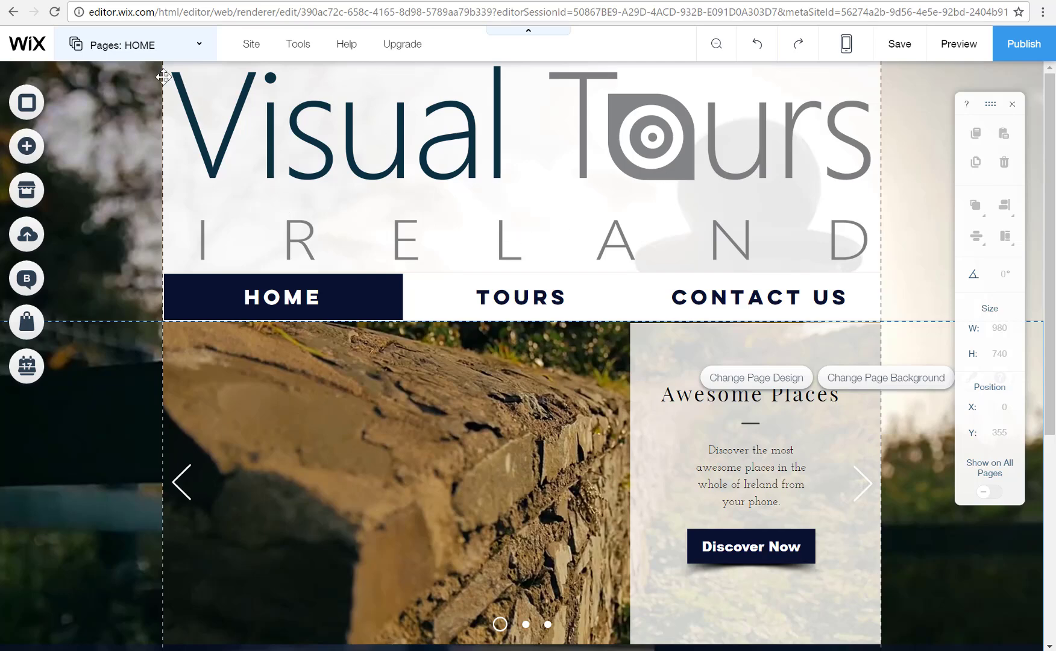
left_click(154, 62)
left_click(132, 183)
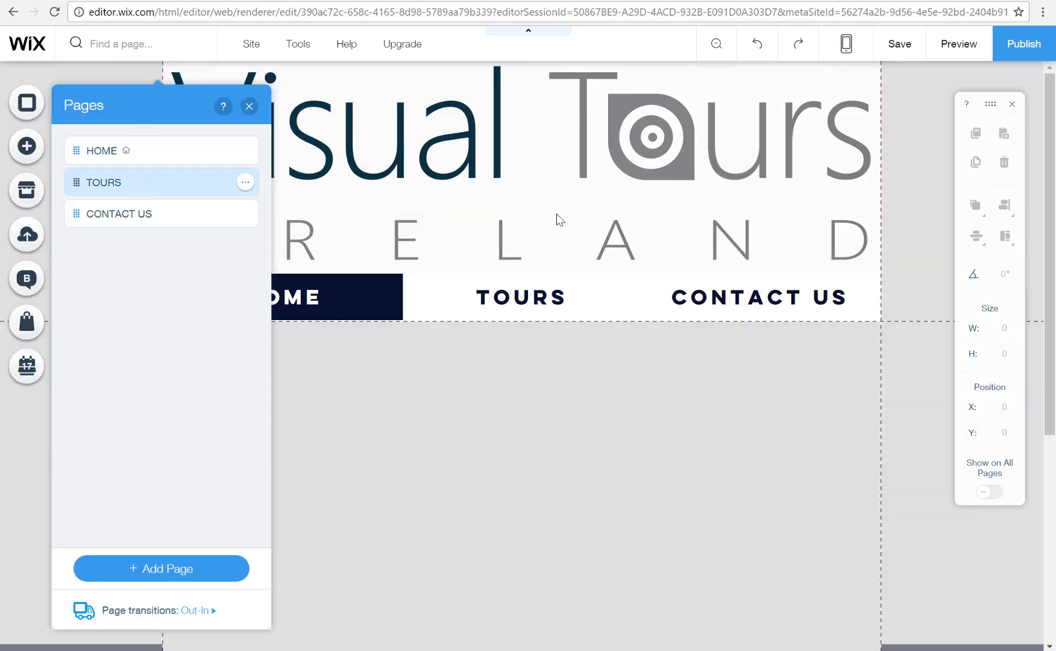
left_click(203, 158)
left_click(249, 108)
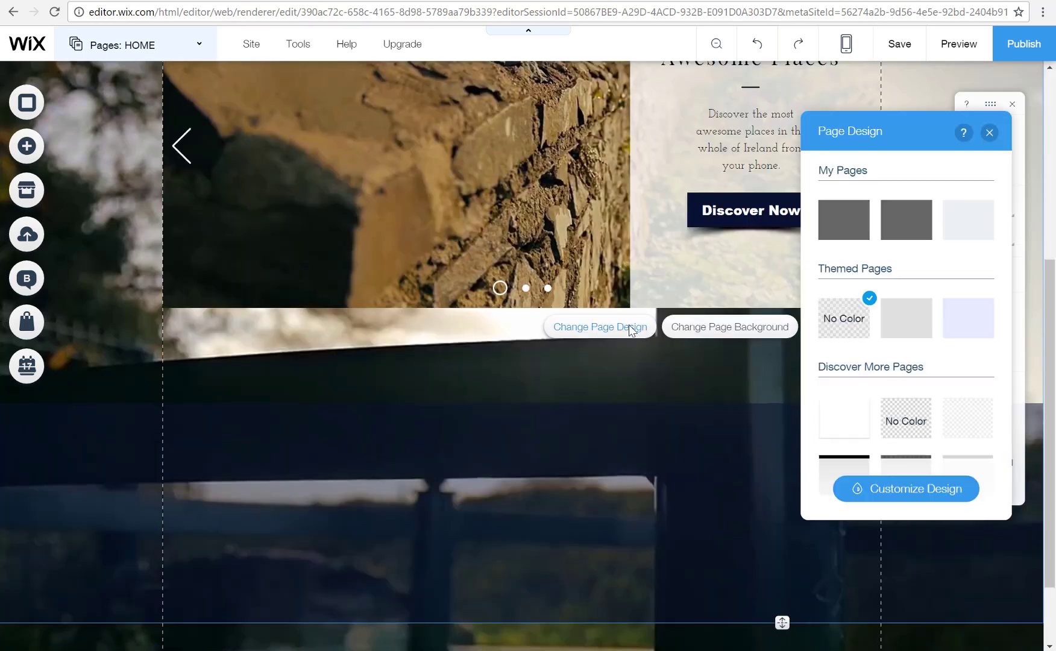
left_click(628, 330)
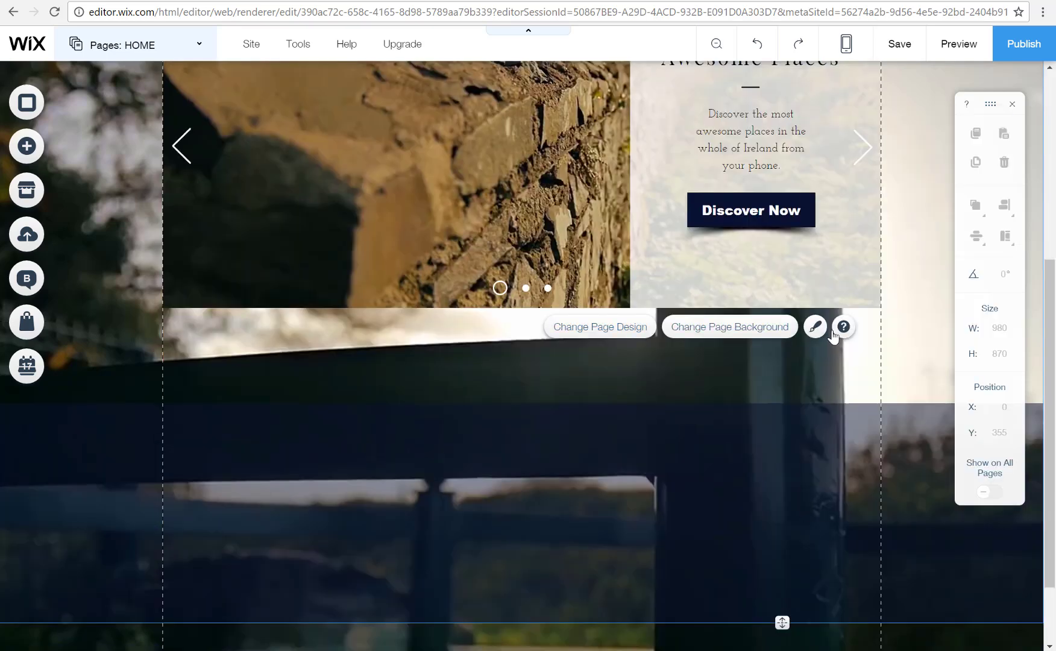
left_click(629, 334)
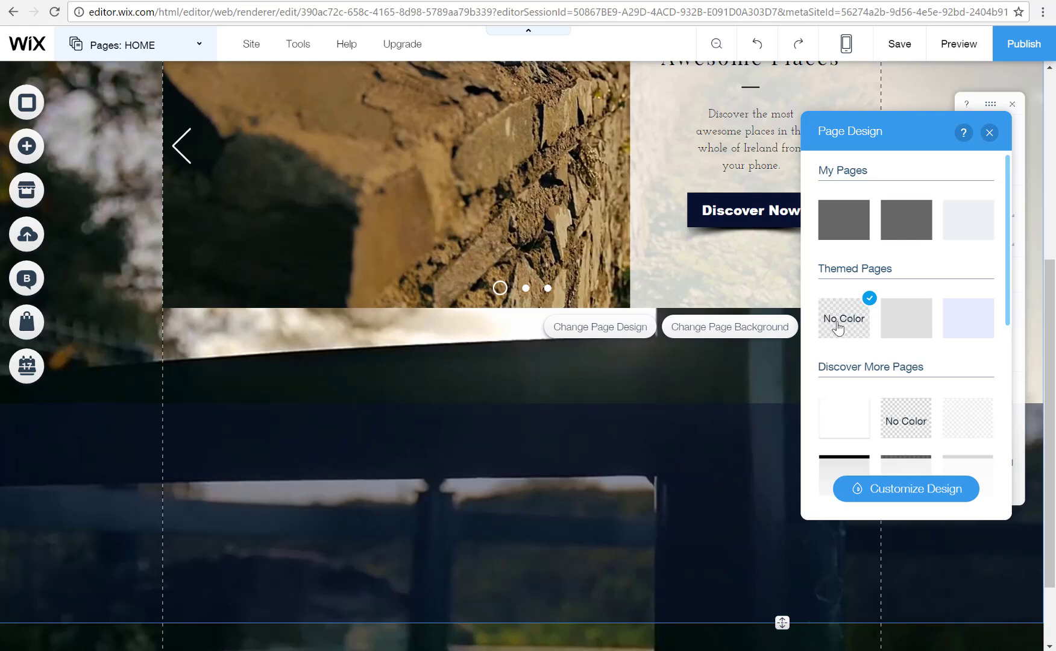
left_click(990, 133)
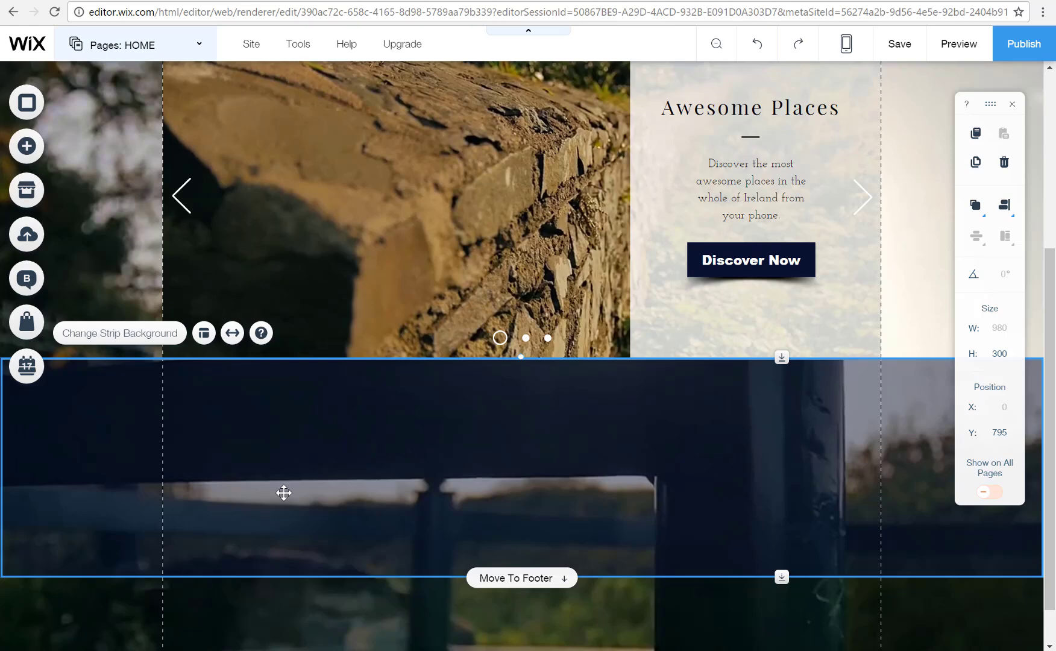
left_click(27, 145)
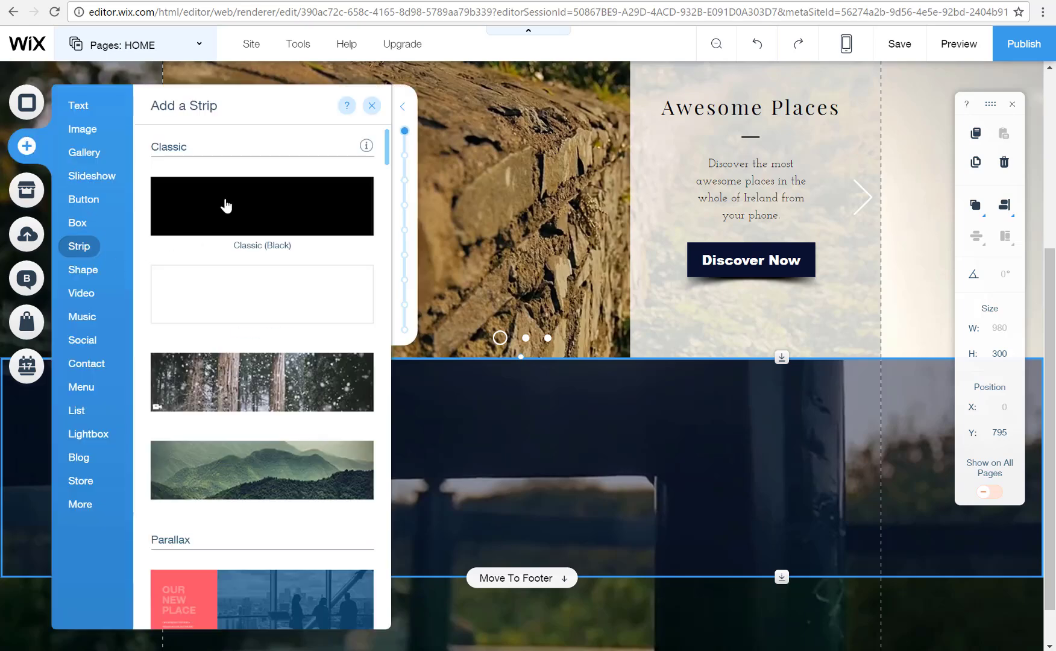
left_click(372, 106)
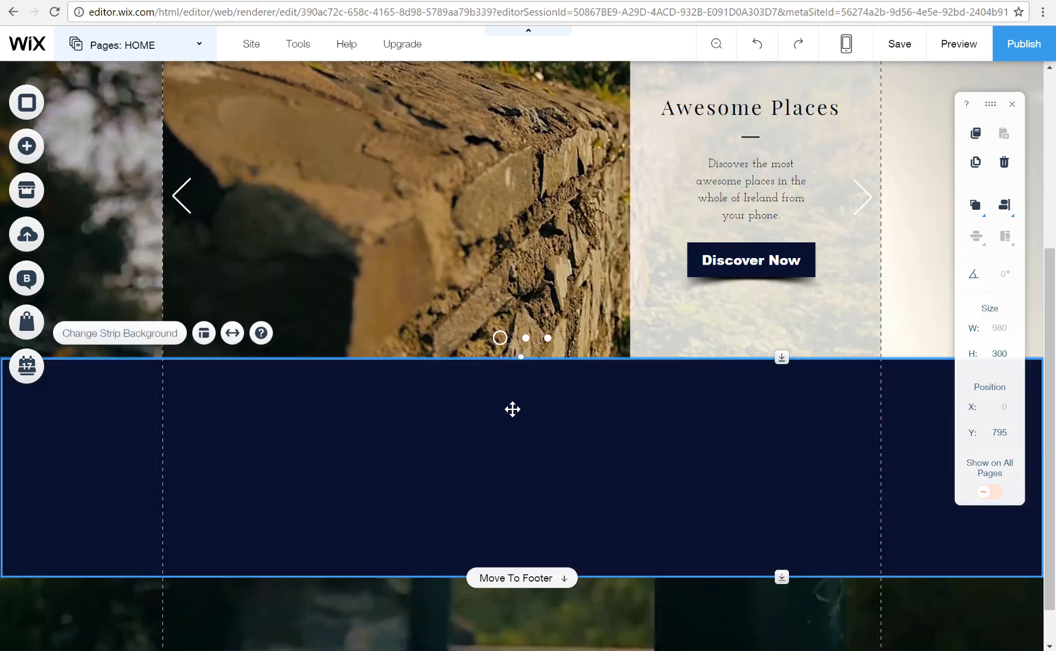
- Set the background color of the strip below the slideshow to dark navy #091230
double_click(558, 444)
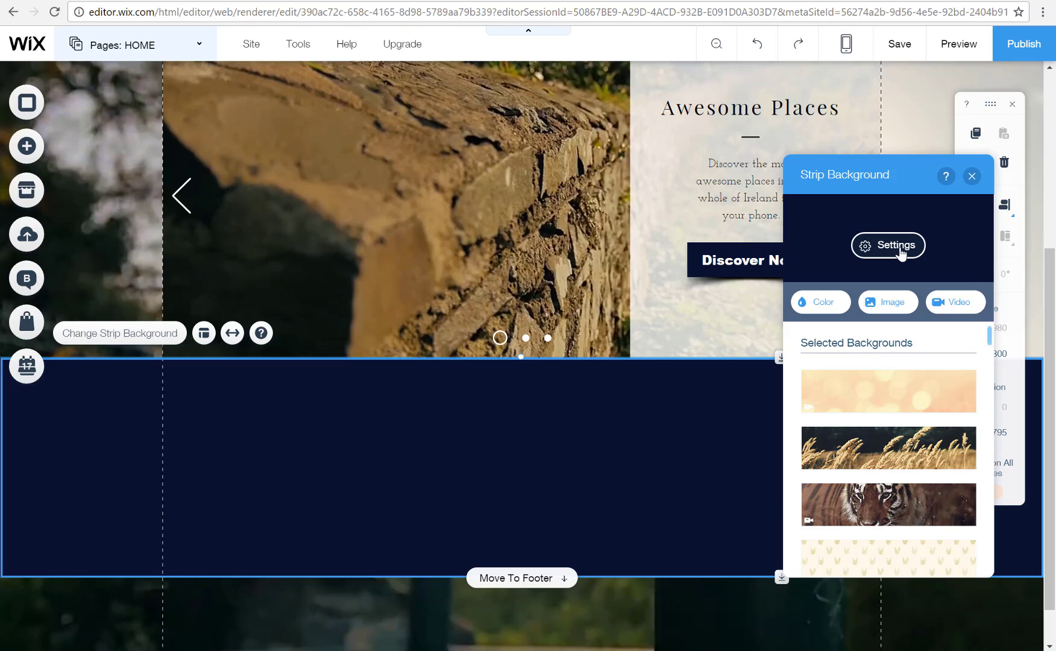
left_click(834, 313)
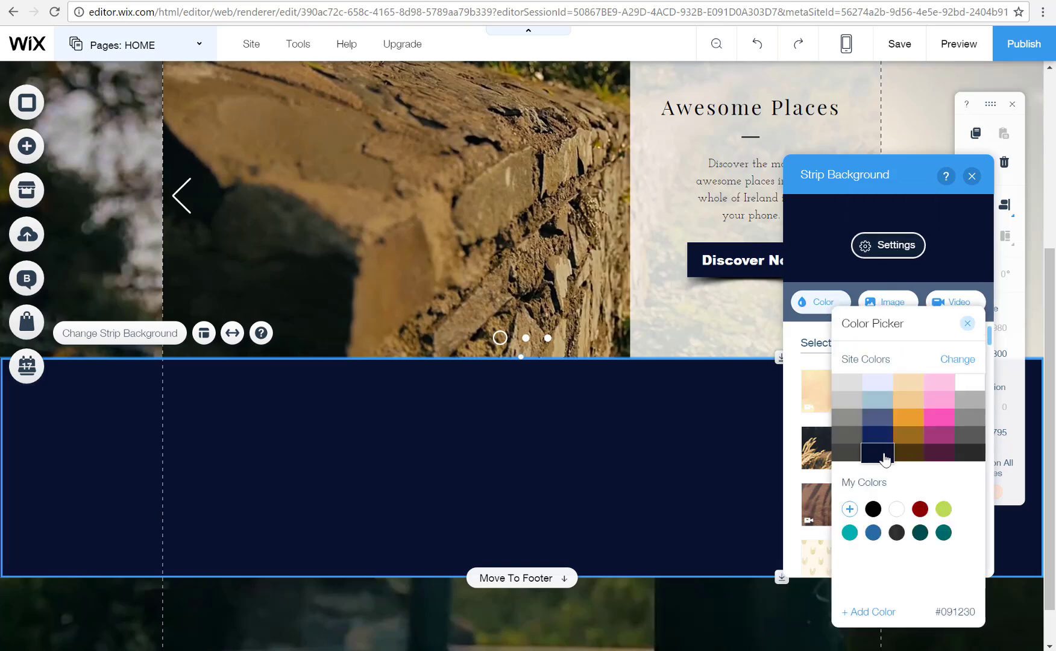
left_click(885, 461)
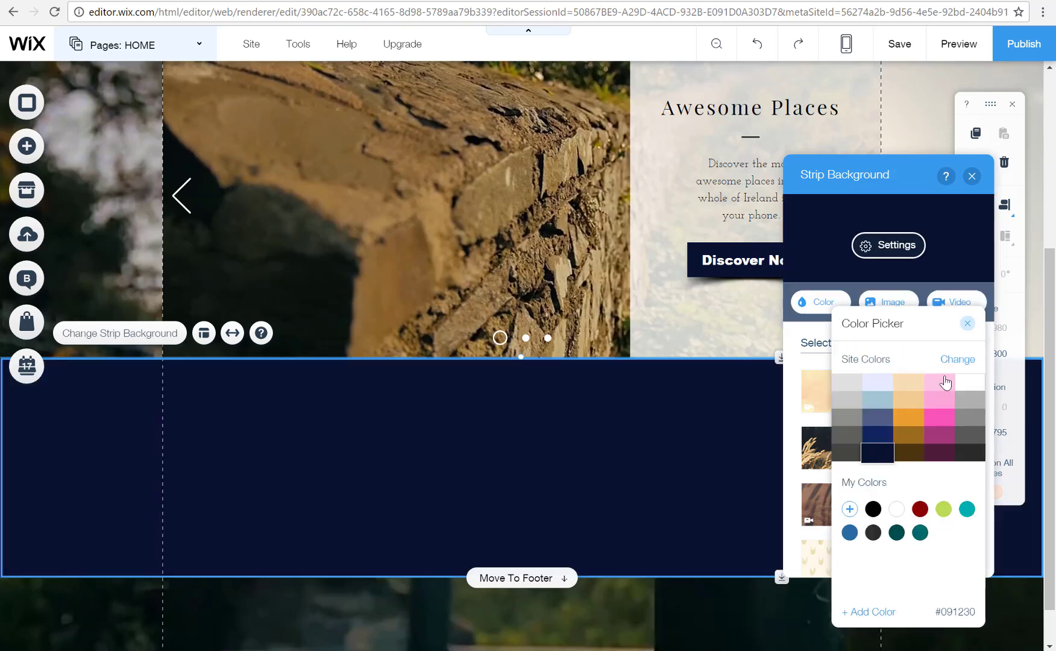
left_click(968, 325)
- Lower the strip background's opacity to 70% and give it the Fade-In scroll effect
left_click(886, 246)
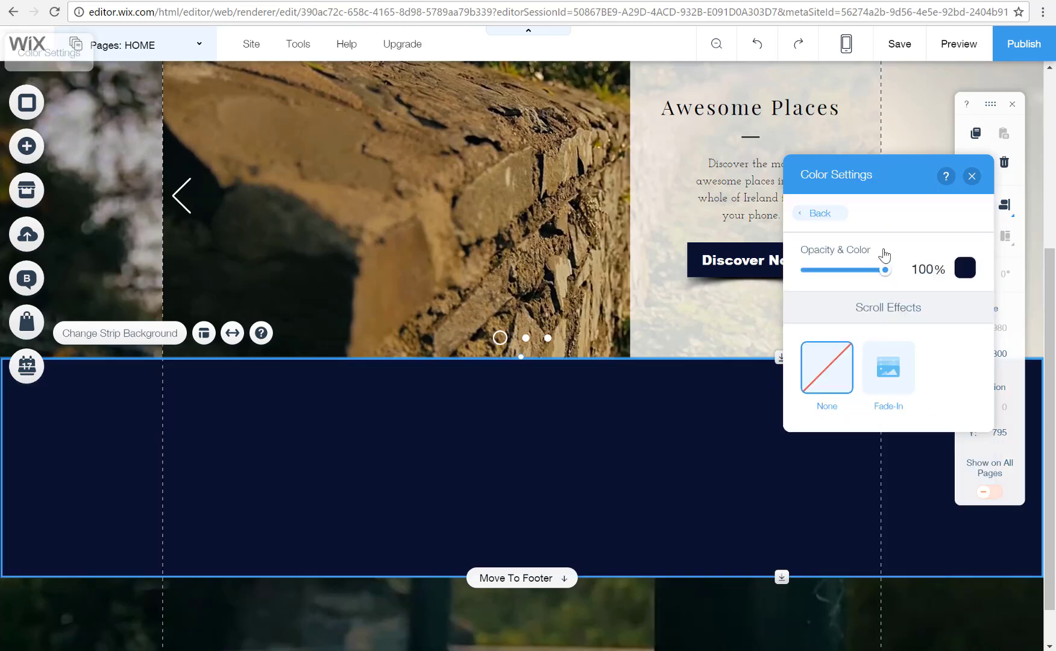
left_click_drag(884, 269, 844, 271)
left_click(883, 271)
left_click_drag(887, 272, 848, 273)
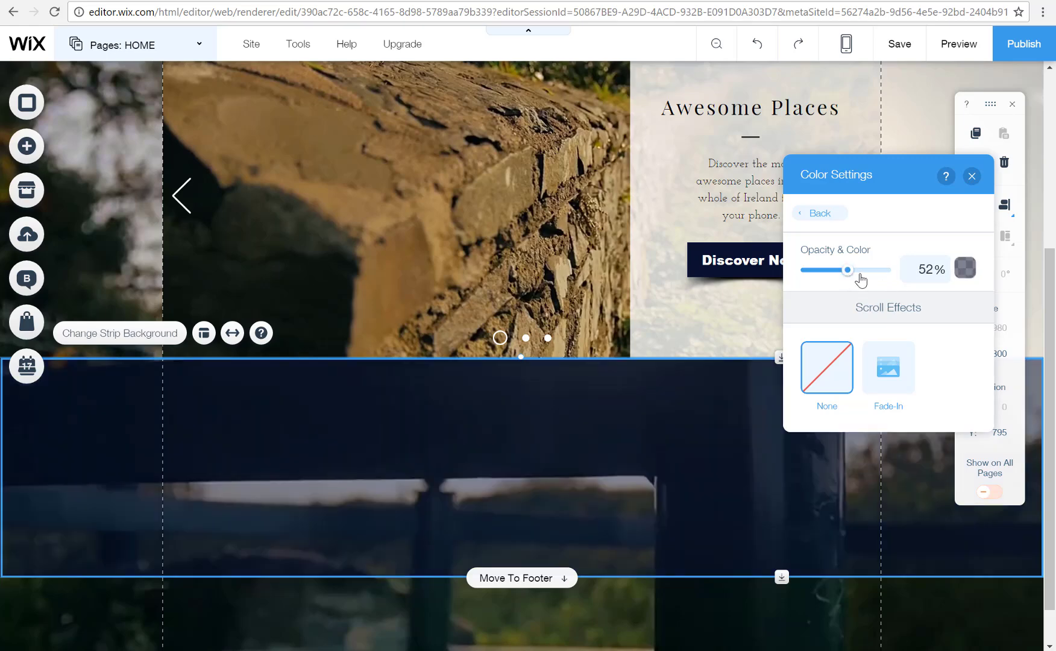
left_click(860, 272)
left_click(926, 269)
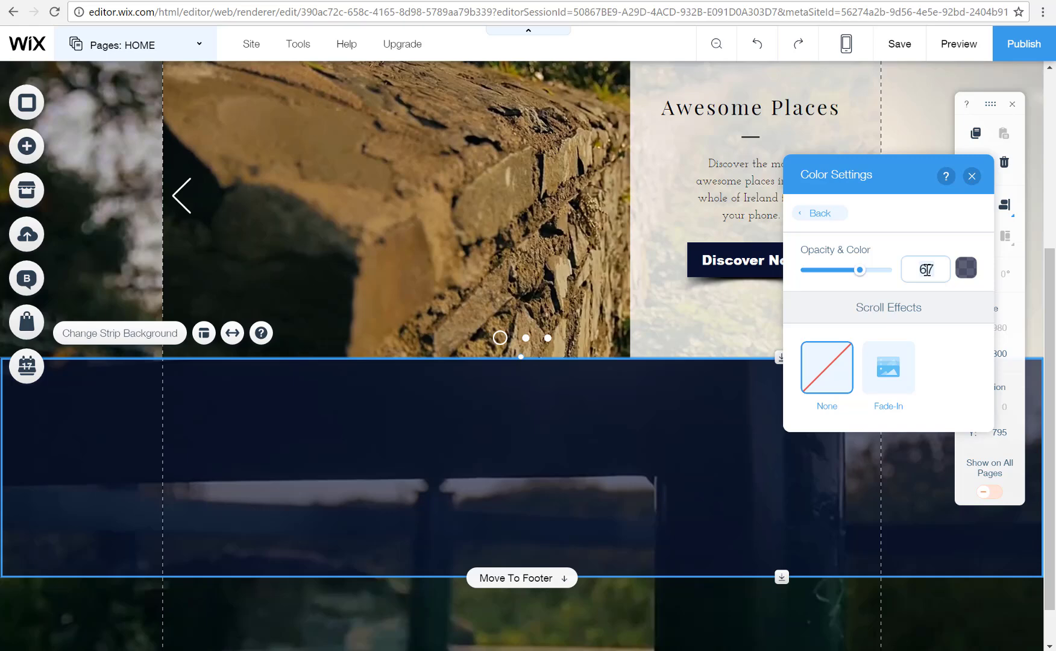
key("Return")
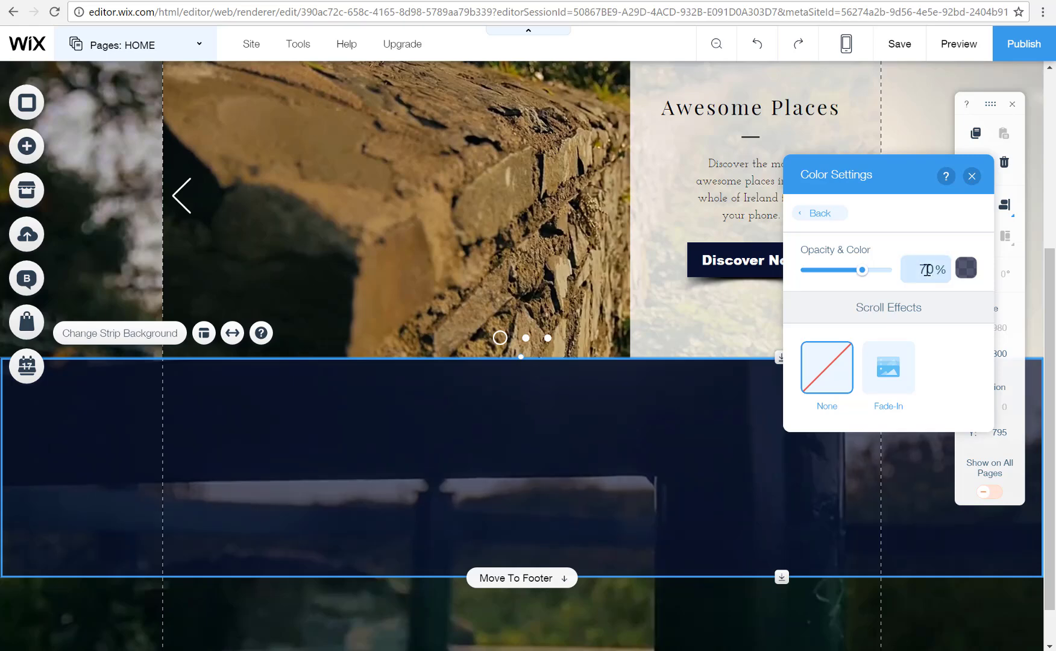
left_click(891, 378)
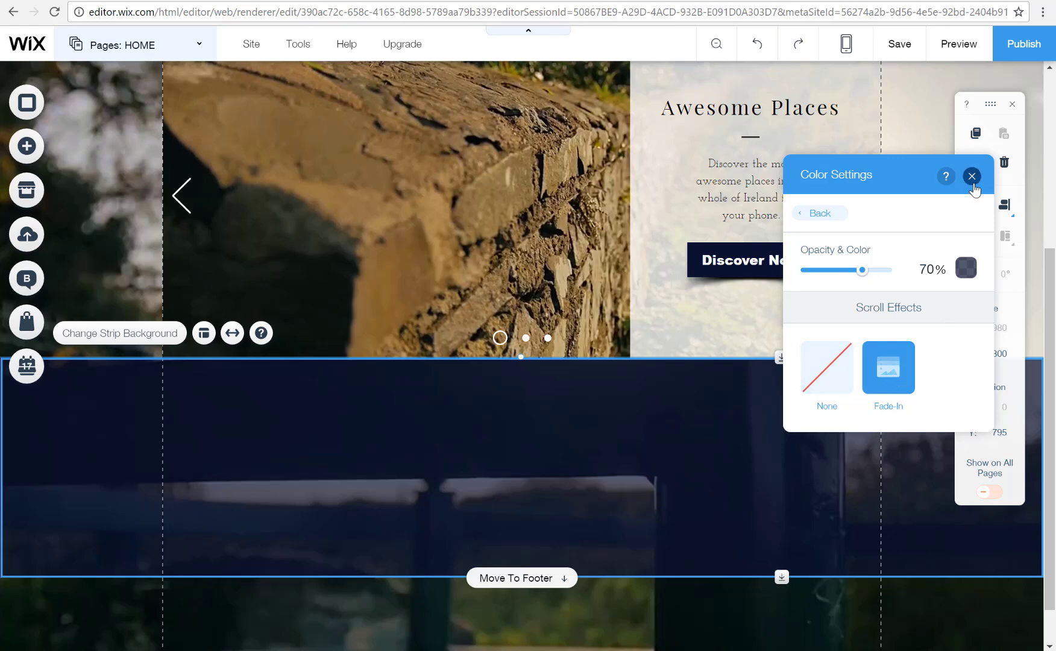
left_click(973, 181)
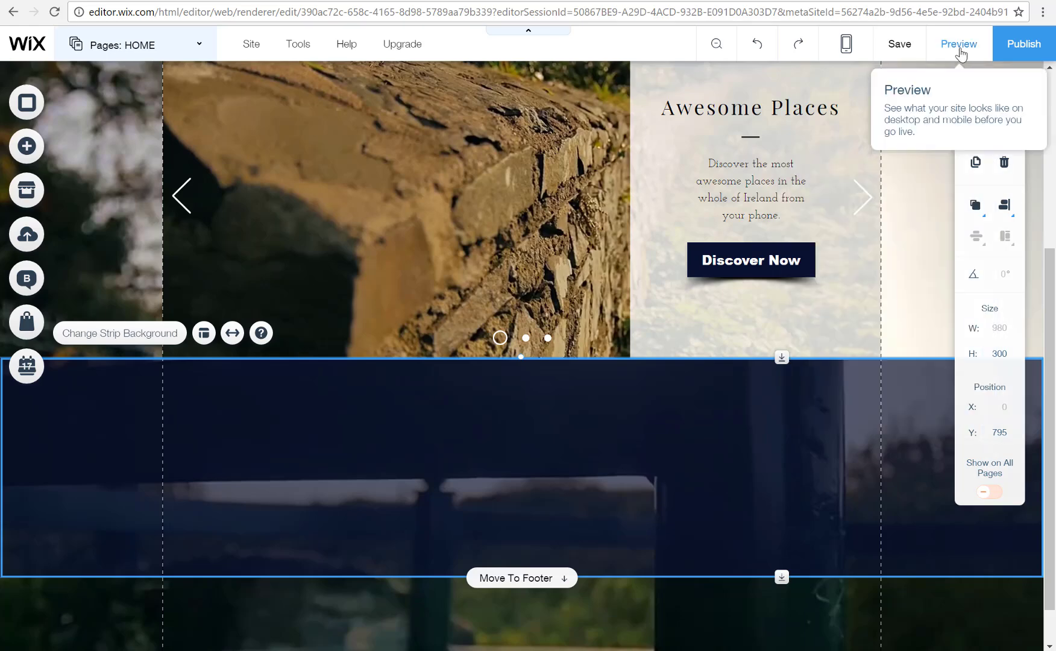
- Preview the HOME page, check how the strip behaves while scrolling up and down, and return to the editor
left_click(960, 48)
scroll(673, 186, "up", 5)
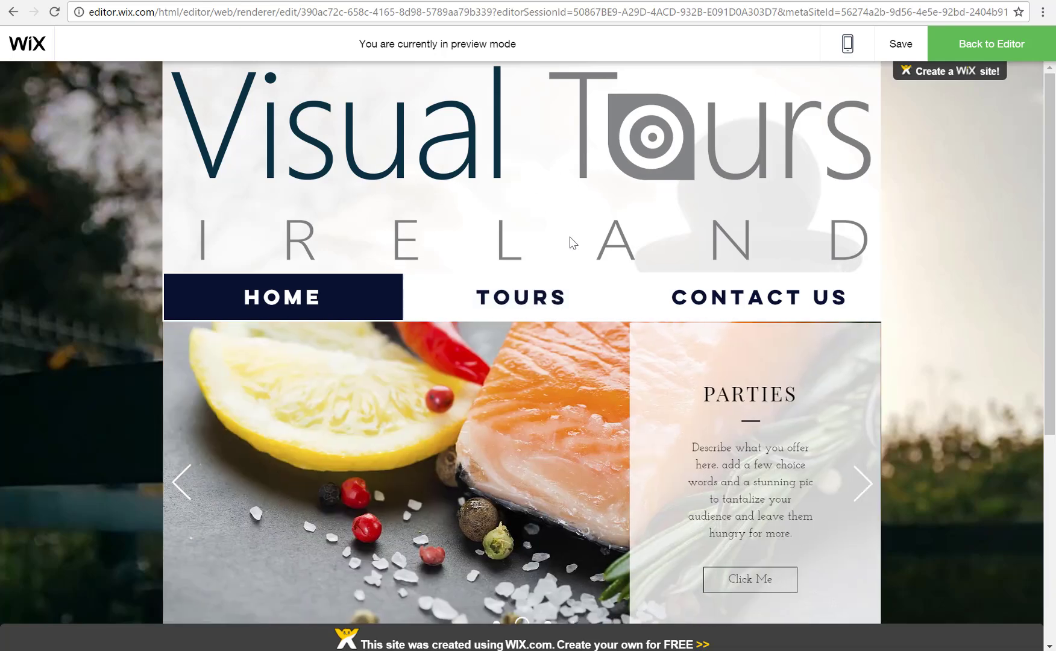
scroll(595, 227, "down", 5)
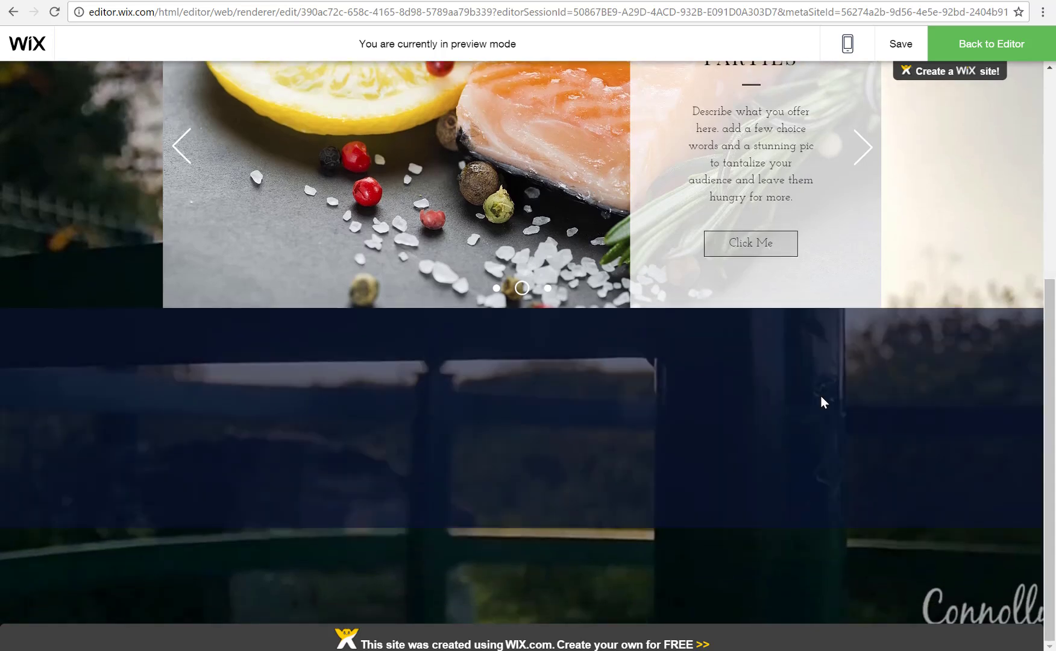
scroll(916, 374, "up", 1)
scroll(916, 373, "up", 1)
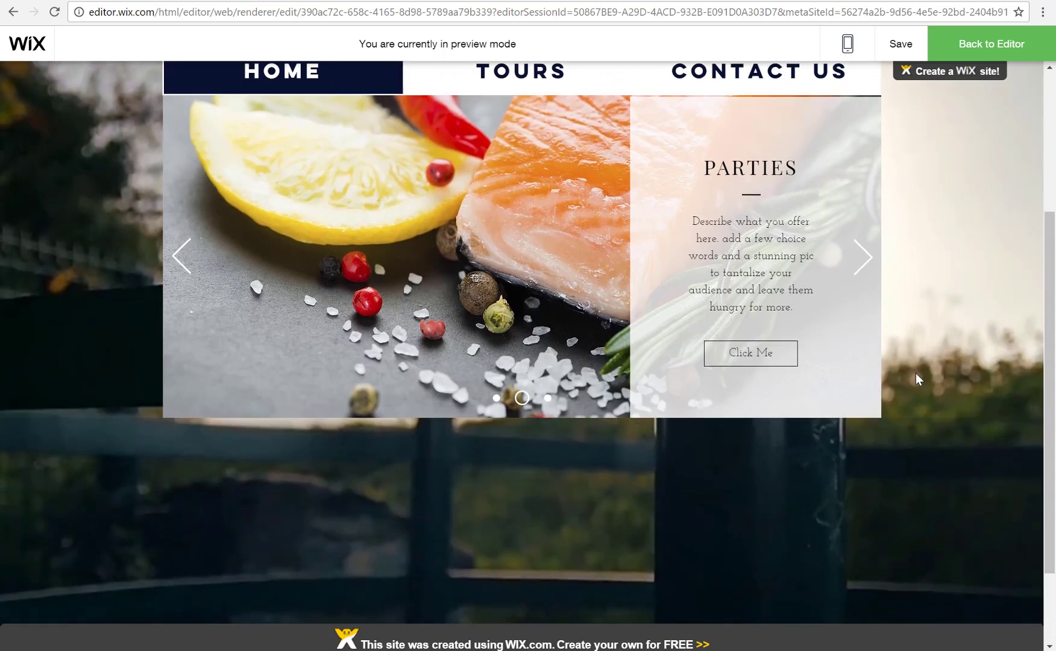
scroll(916, 373, "down", 2)
scroll(916, 378, "up", 2)
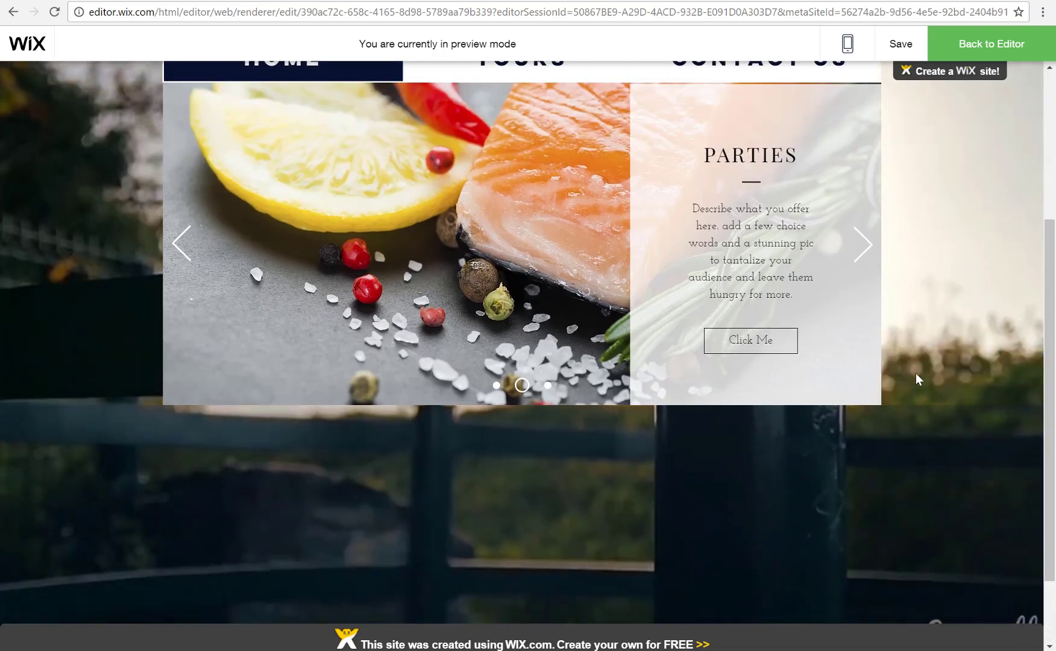
scroll(917, 378, "down", 2)
scroll(916, 373, "down", 1)
scroll(916, 373, "up", 5)
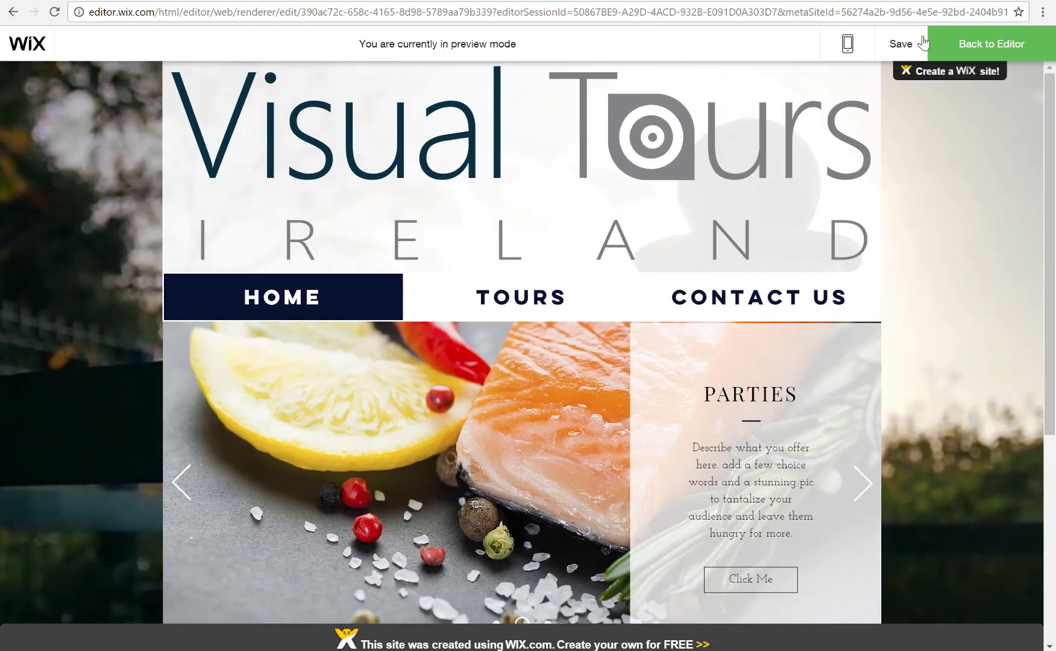
left_click(962, 47)
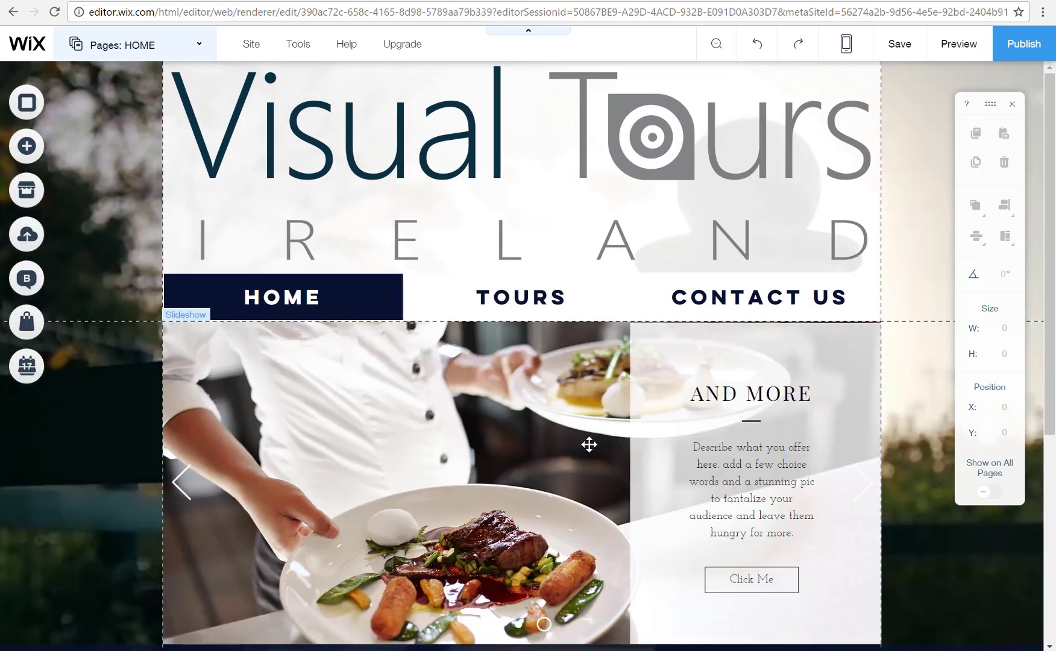
- Select the HOME slideshow and advance it from the third slide to the second
scroll(582, 451, "down", 2)
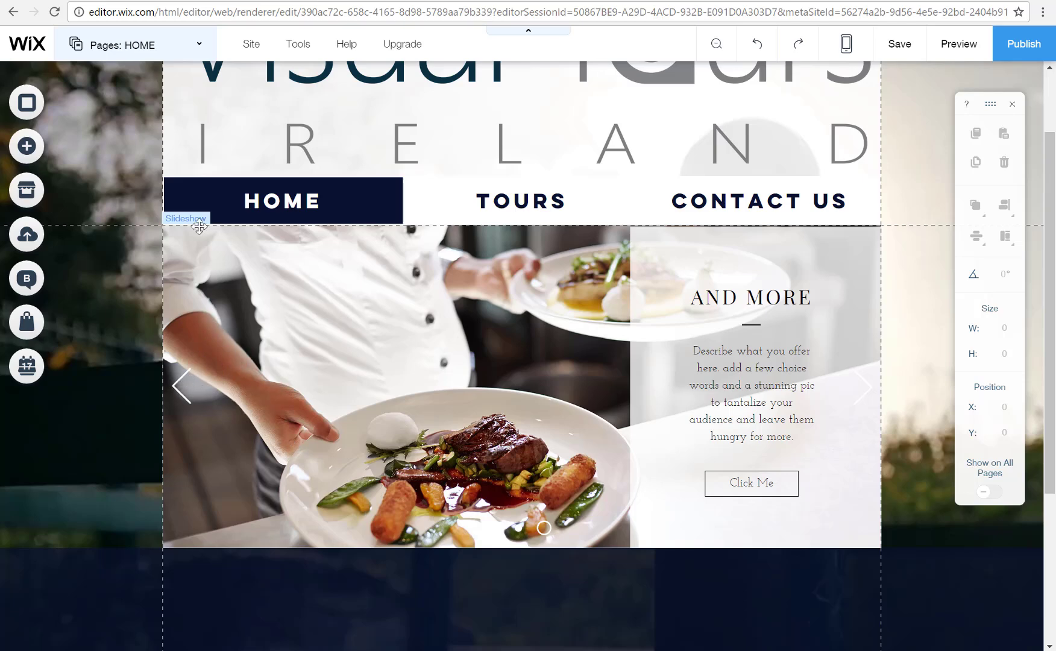
left_click(248, 305)
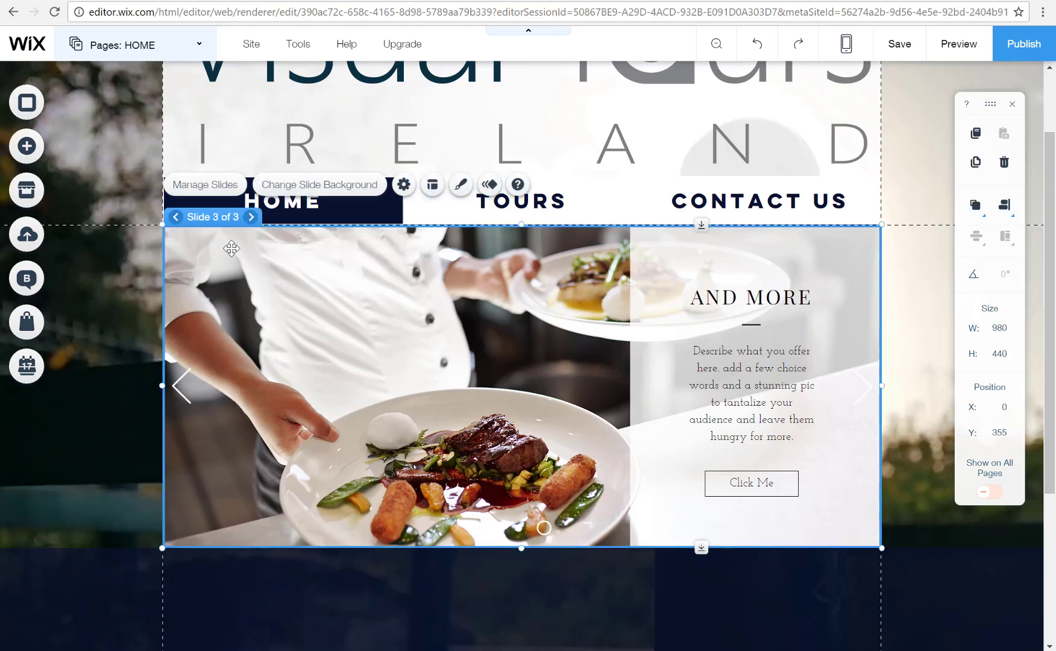
left_click(249, 218)
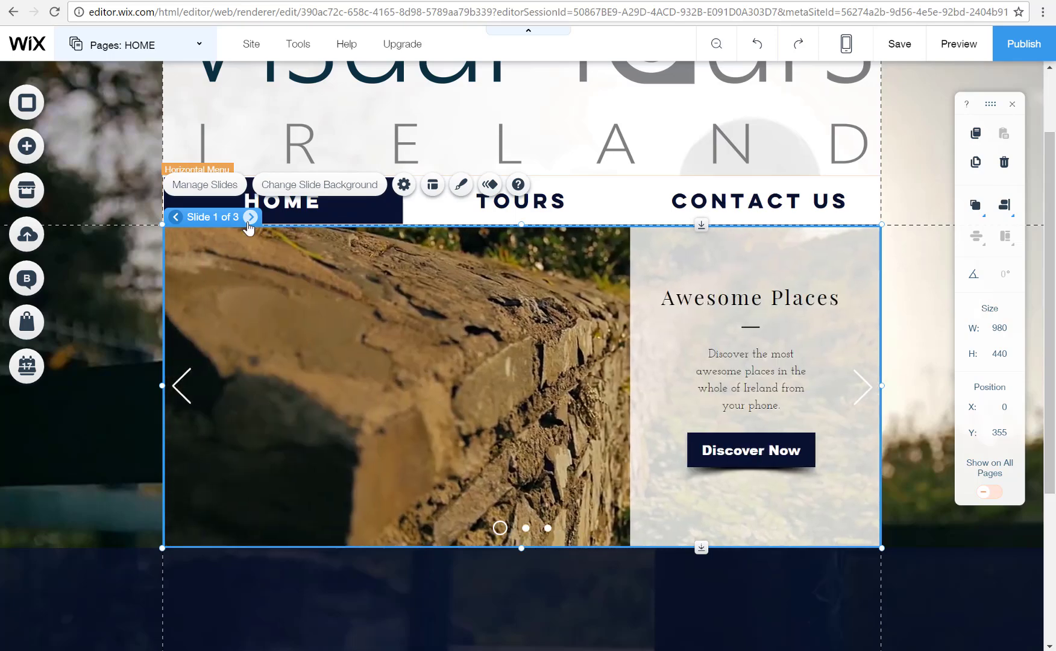
left_click(249, 218)
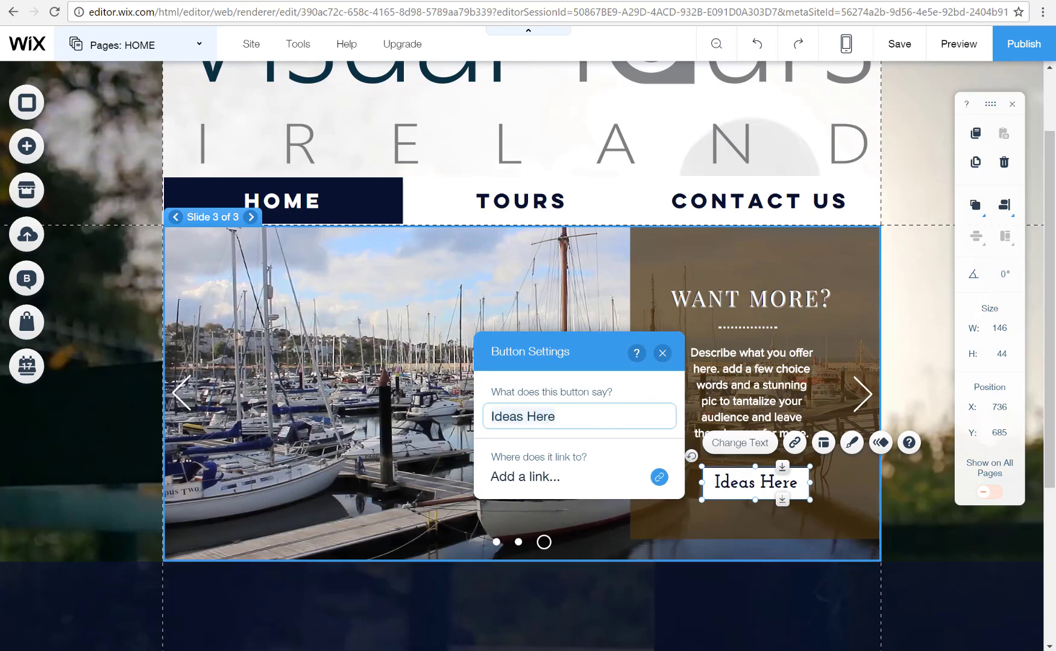
- Change the label of the button on the third slide to "Just Click"
key("ctrl+a")
key("BackSpace")
type("Just Click")
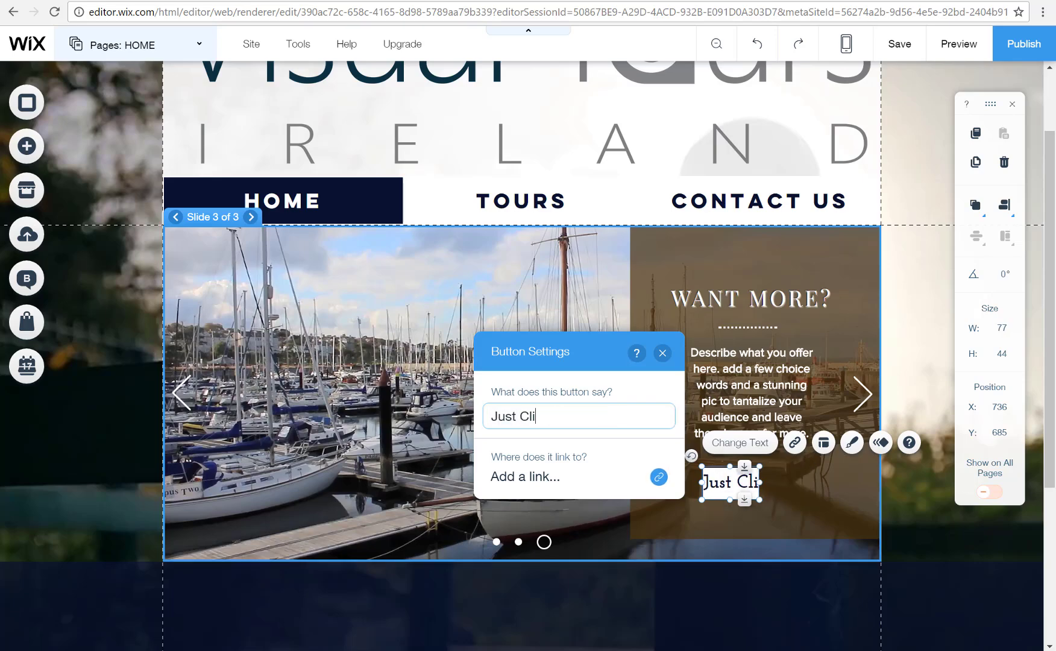
left_click(504, 538)
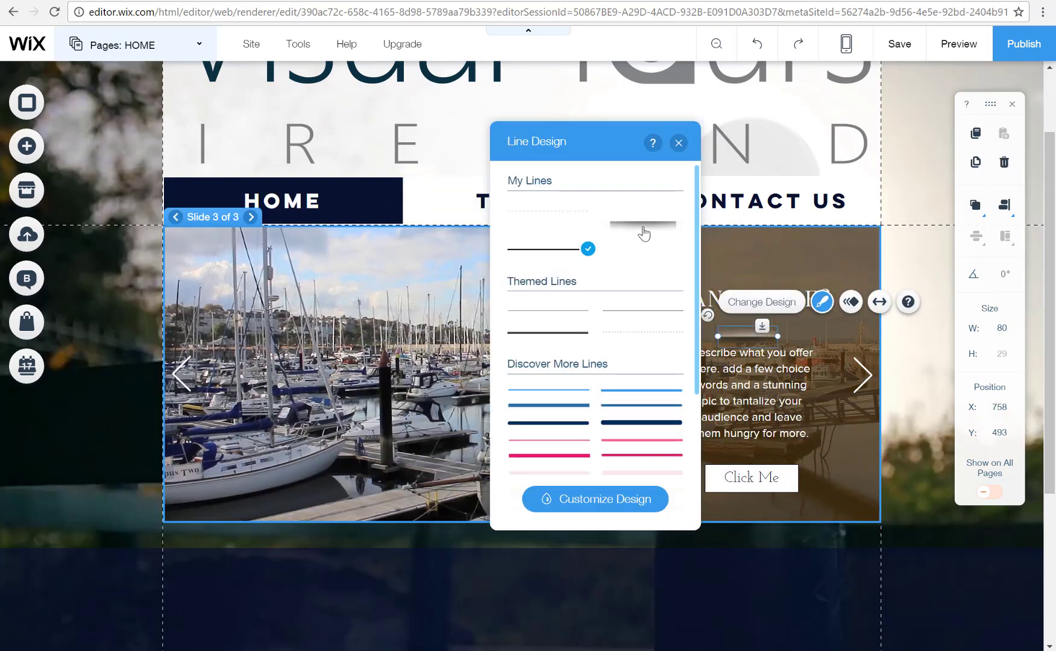
- Open the custom design options for the third slide's divider line, and preview the site before returning to the editor
left_click(594, 497)
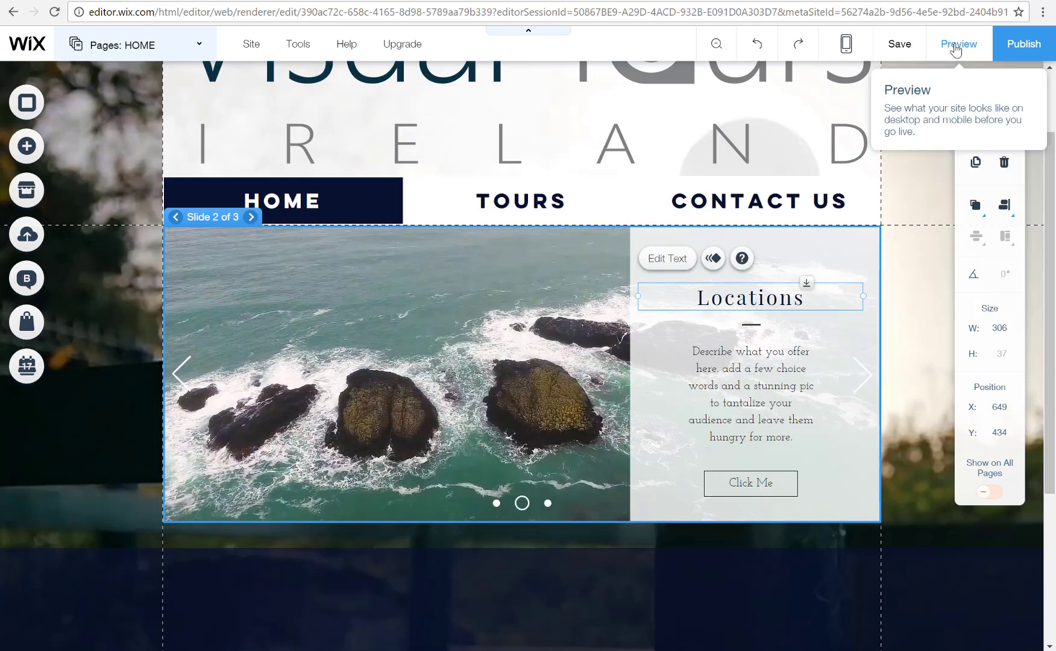
left_click(959, 44)
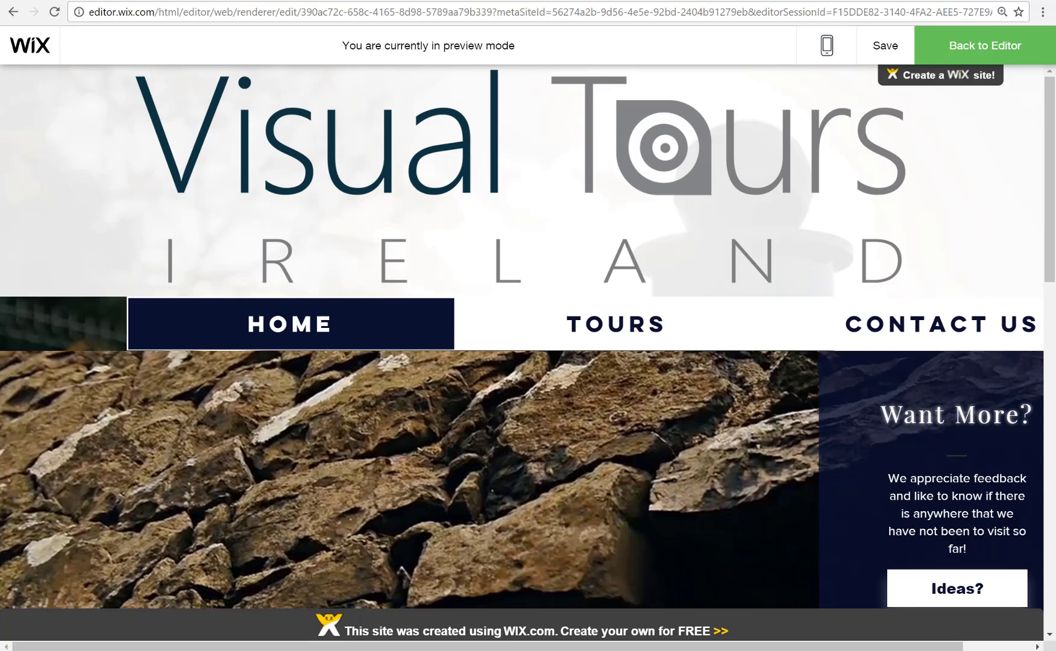
left_click(985, 49)
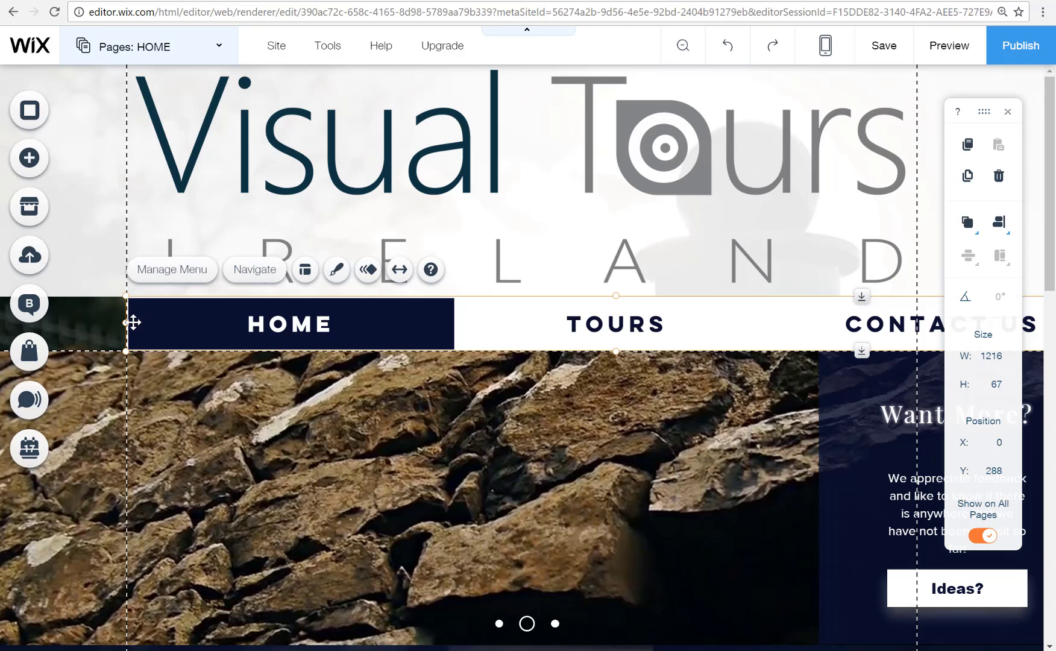
- Extend the horizontal page menu to the page's left edge, and delete the menu from the header
left_click_drag(126, 322, 1, 319)
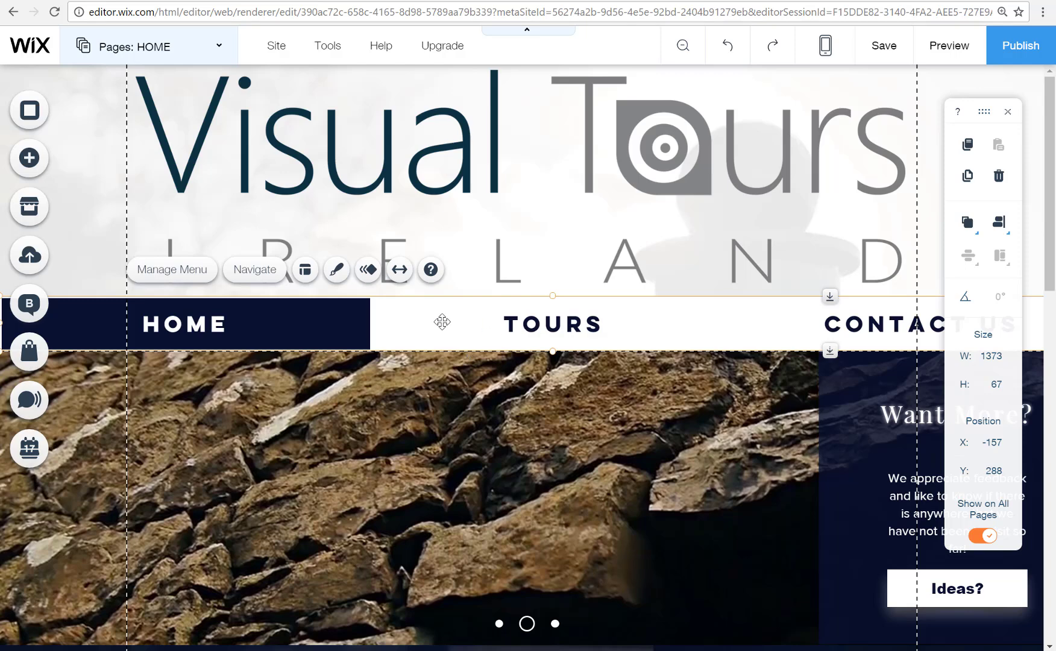
key("Delete")
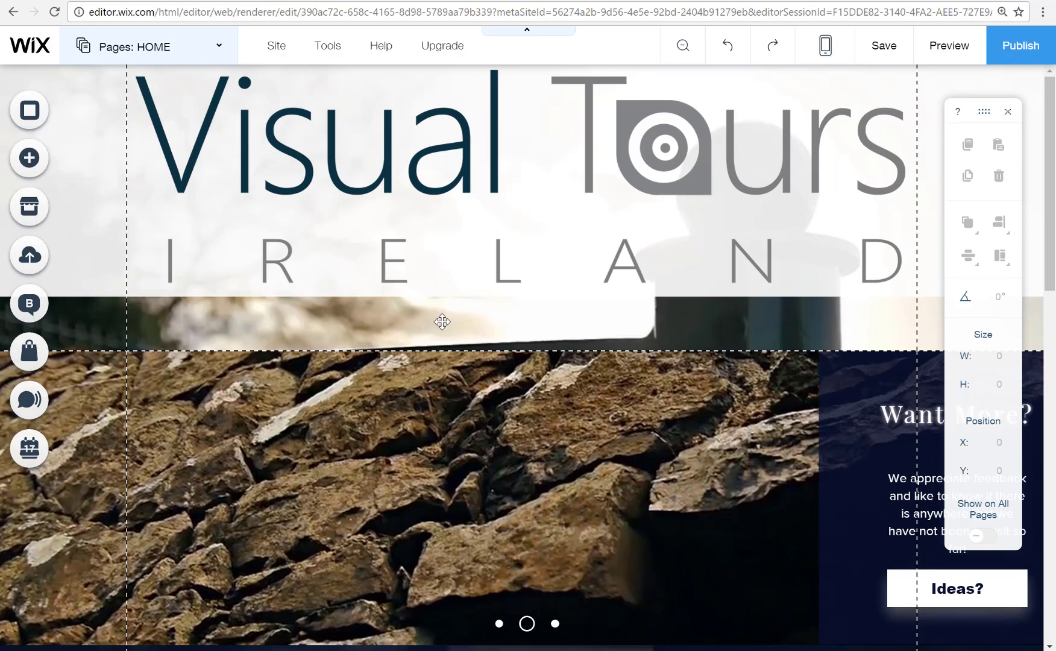
key("ctrl+z")
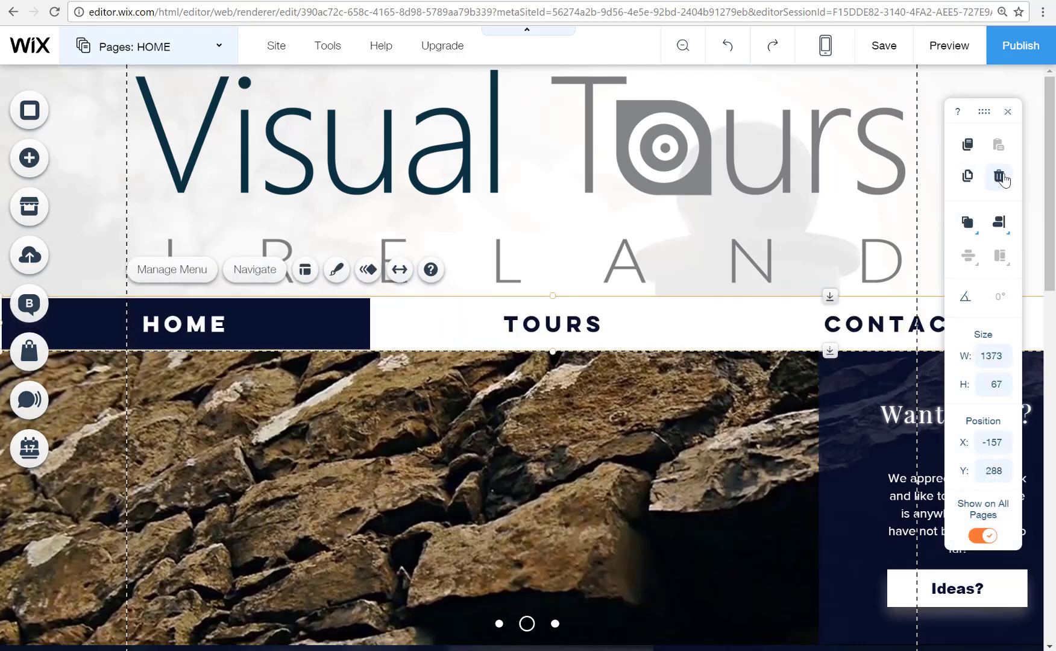
left_click(1000, 176)
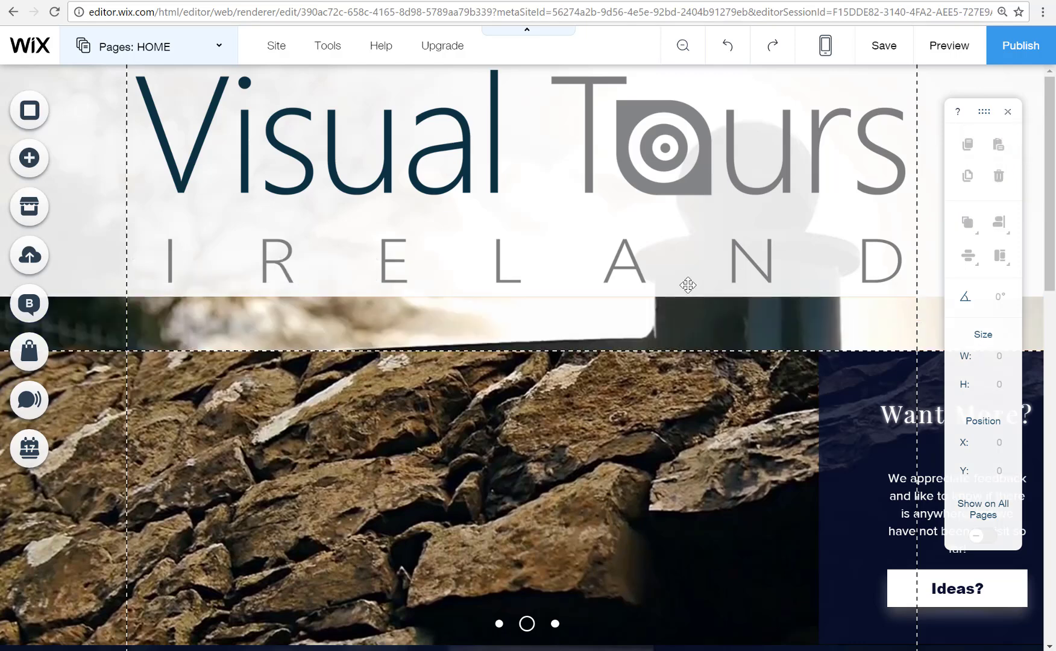
- Shorten the header so that its lower edge sits just below the logo's background strip
left_click(579, 351)
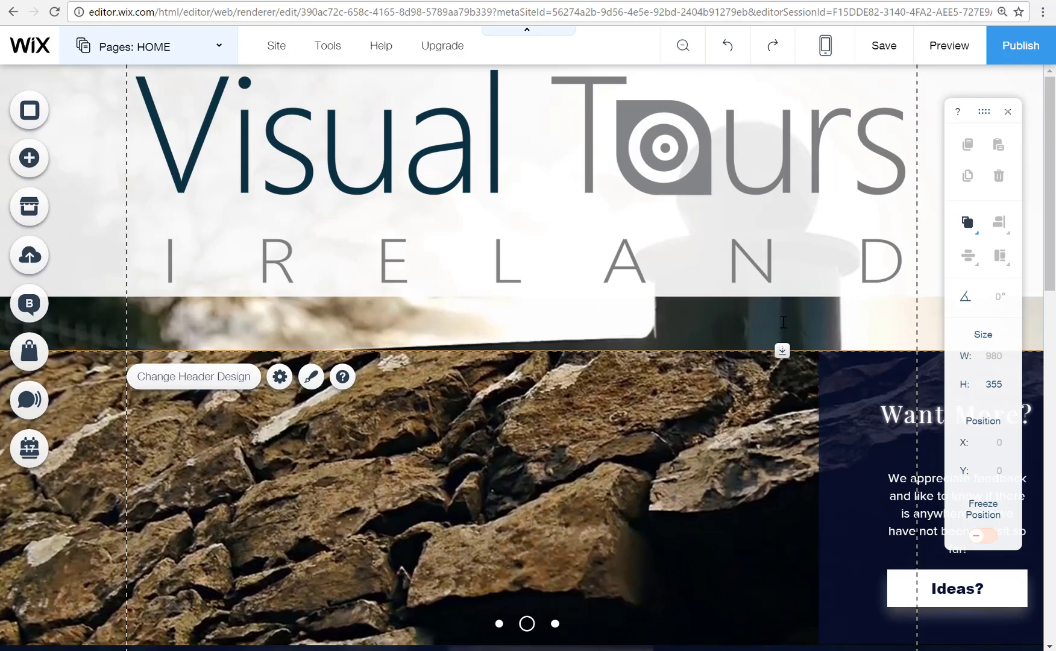
left_click_drag(781, 338, 782, 297)
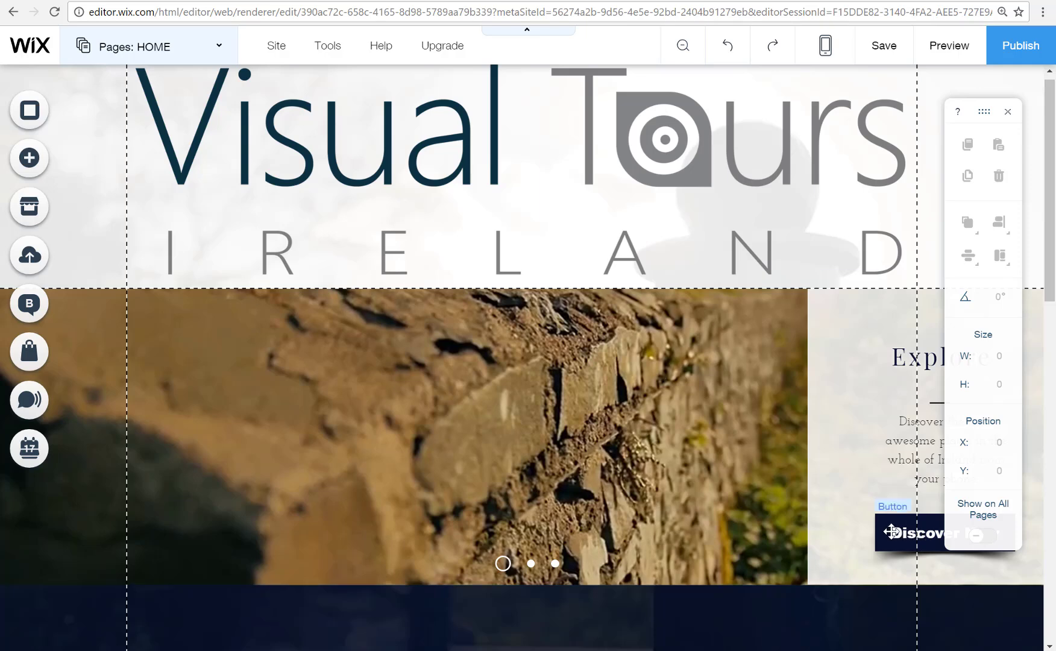
- Add a three-column strip with the salad photo below the slideshow area, and select its "Bon Appétit!" heading
left_click(29, 158)
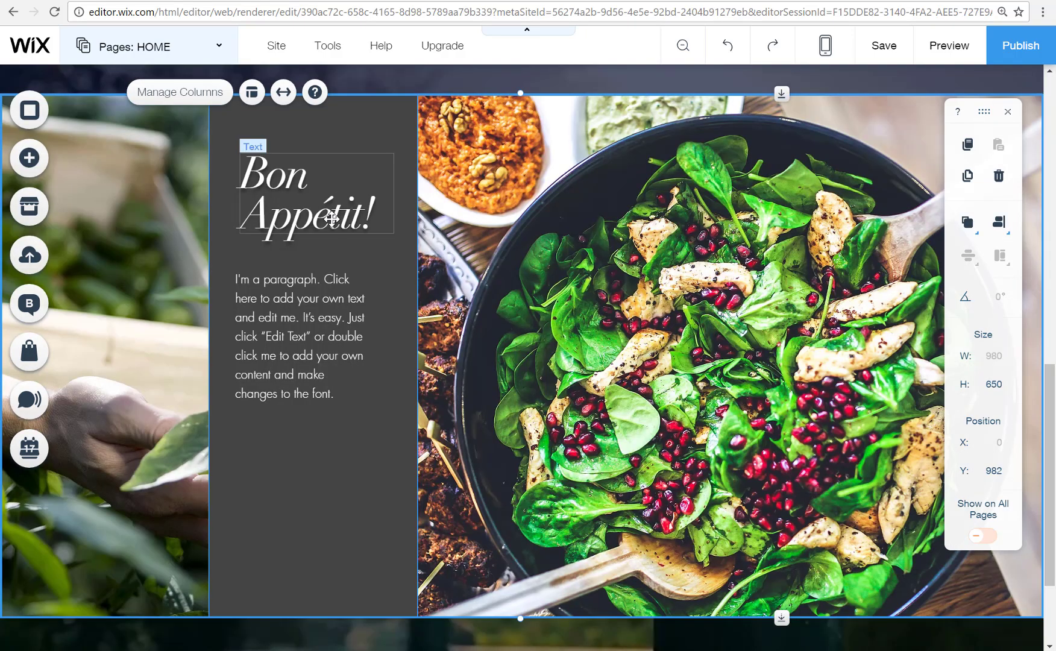
left_click(331, 219)
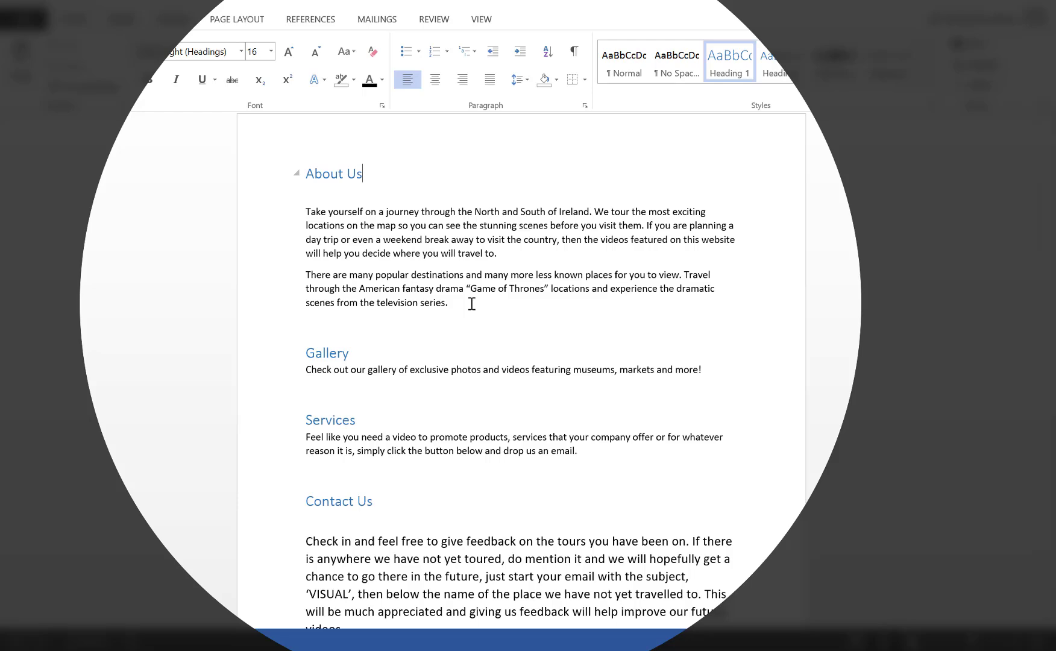
- Switch to the Word document with the site copy and select both paragraphs under the About Us heading
scroll(472, 304, "down", 6)
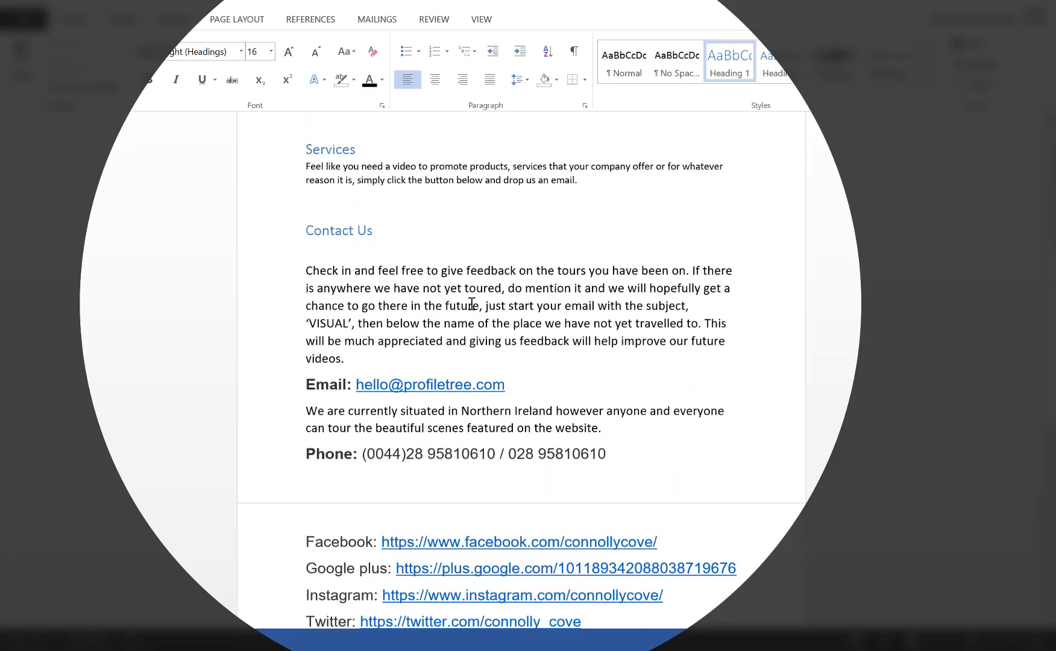
scroll(472, 304, "up", 5)
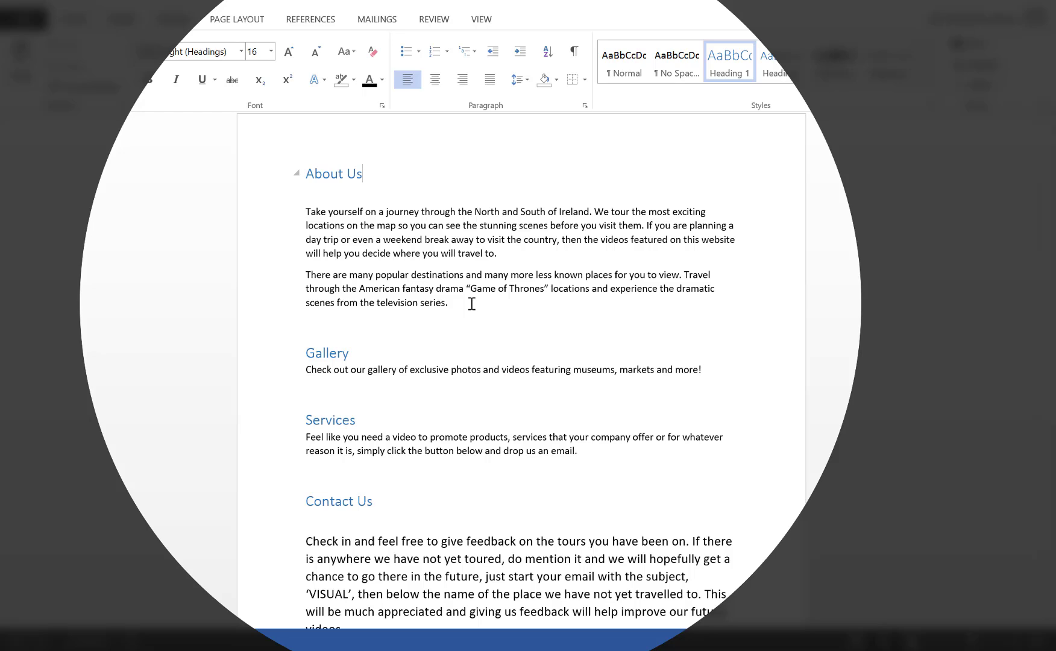
left_click_drag(448, 303, 303, 211)
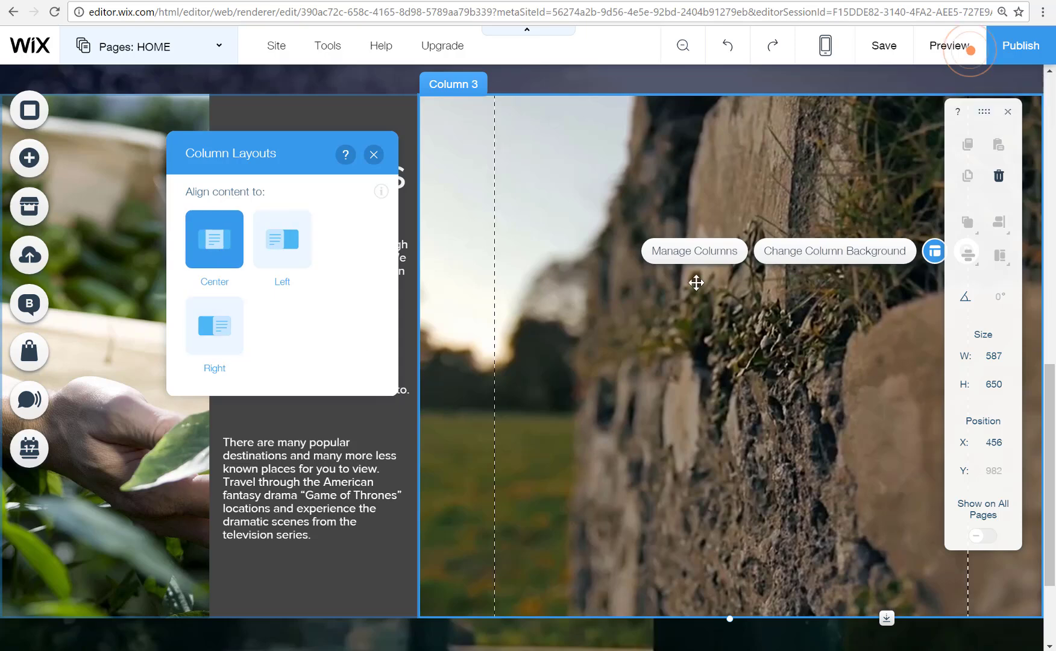
- Change the third column's background image to the uploaded close-up photo of the metal creature sculpture's head against the blue sky
left_click(843, 263)
left_click(843, 264)
left_click(867, 252)
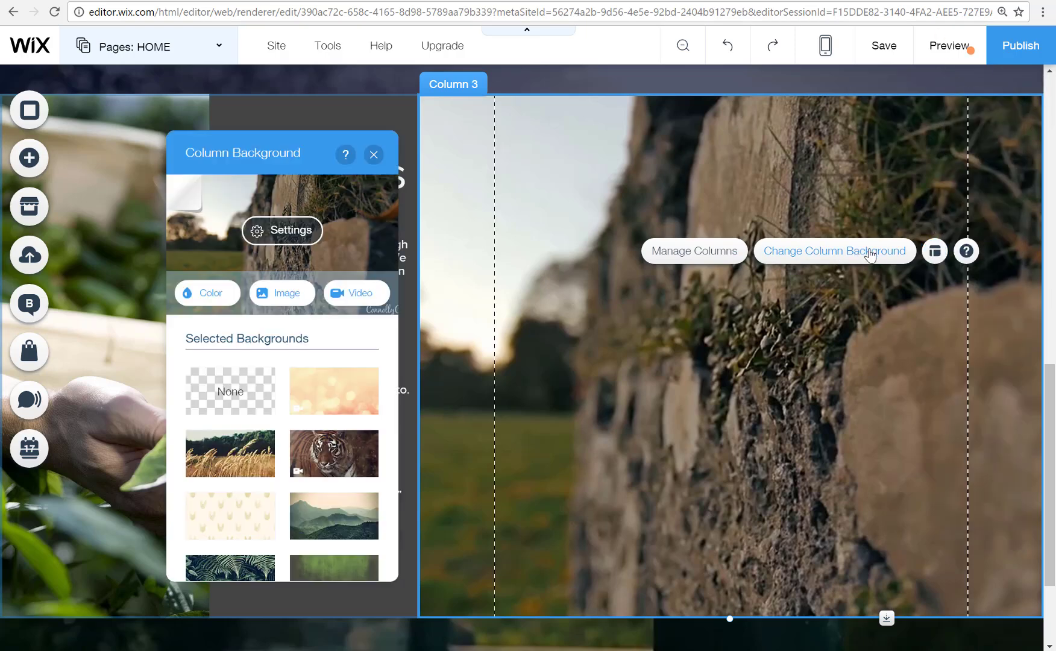
left_click(866, 252)
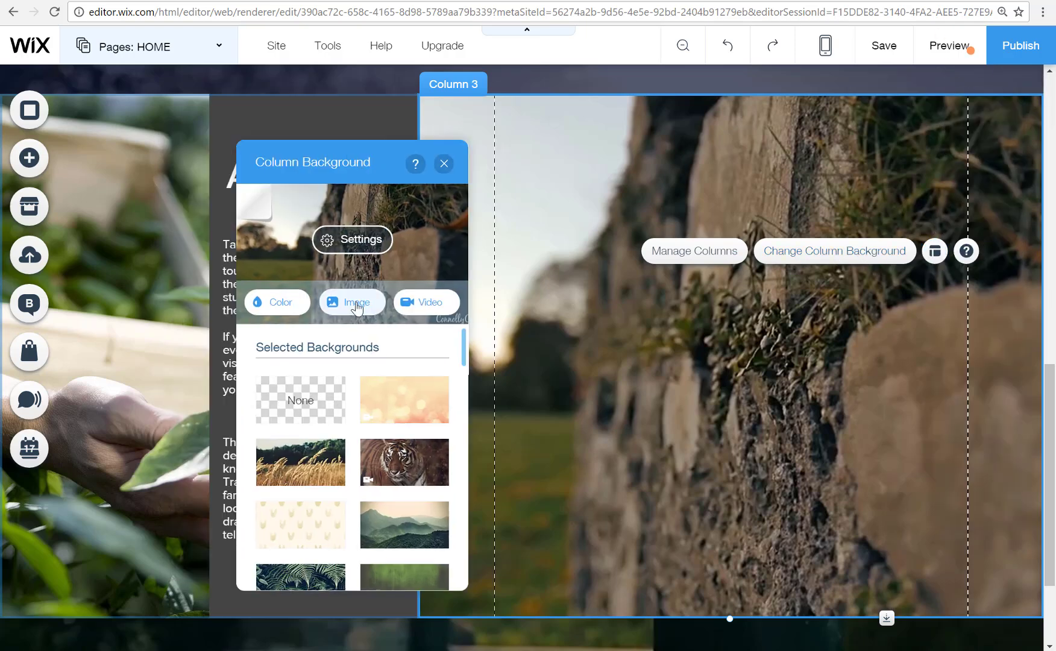
left_click(357, 307)
scroll(568, 356, "down", 15)
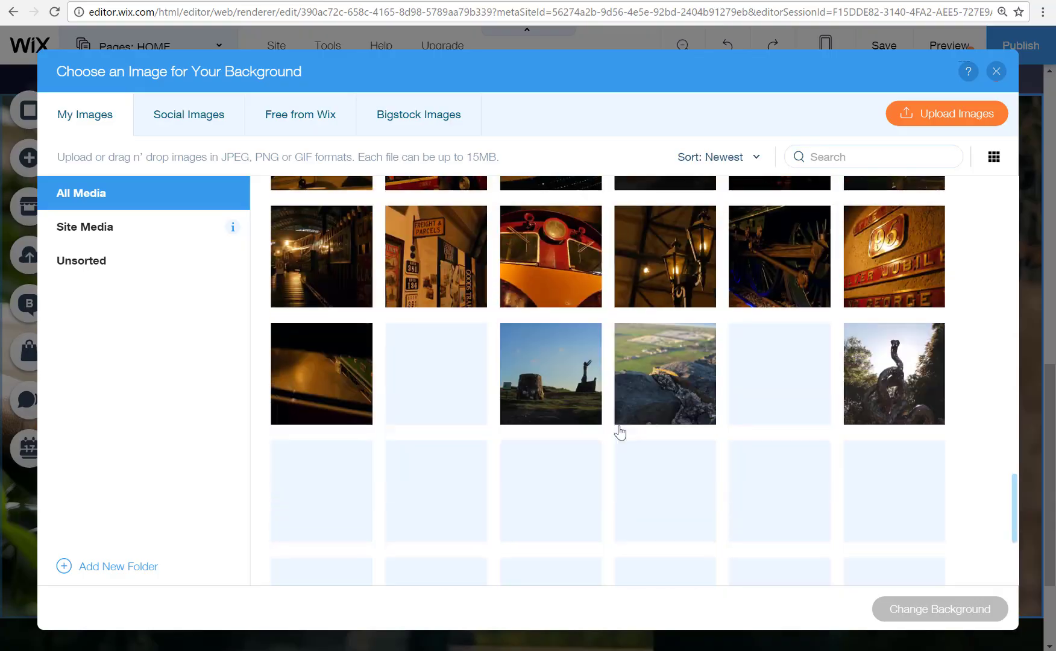
scroll(620, 432, "down", 5)
left_click(543, 284)
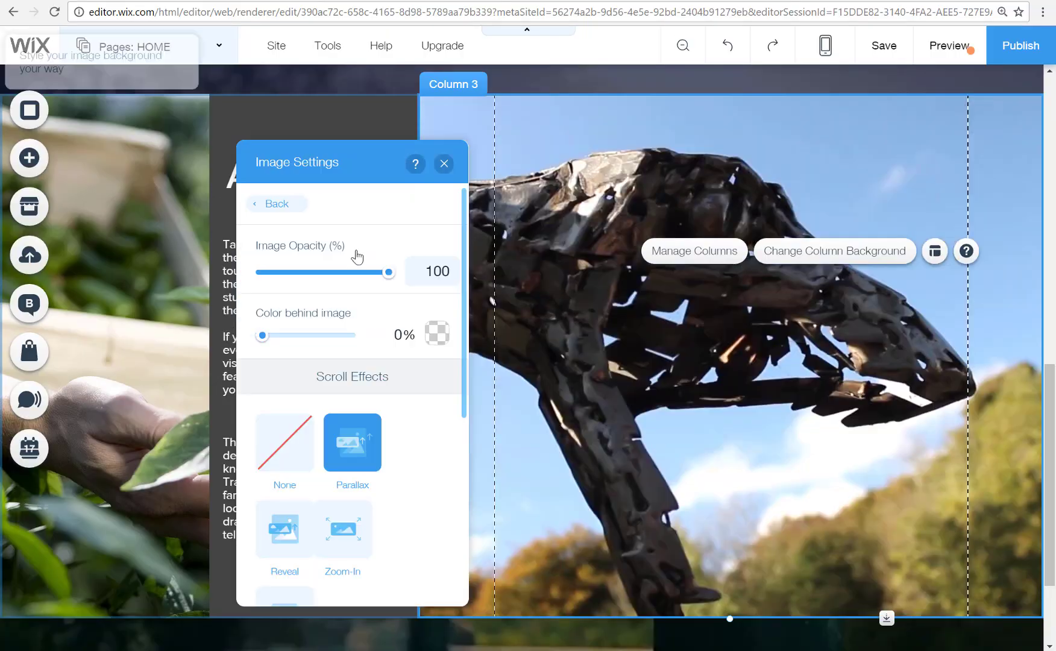
scroll(386, 422, "down", 5)
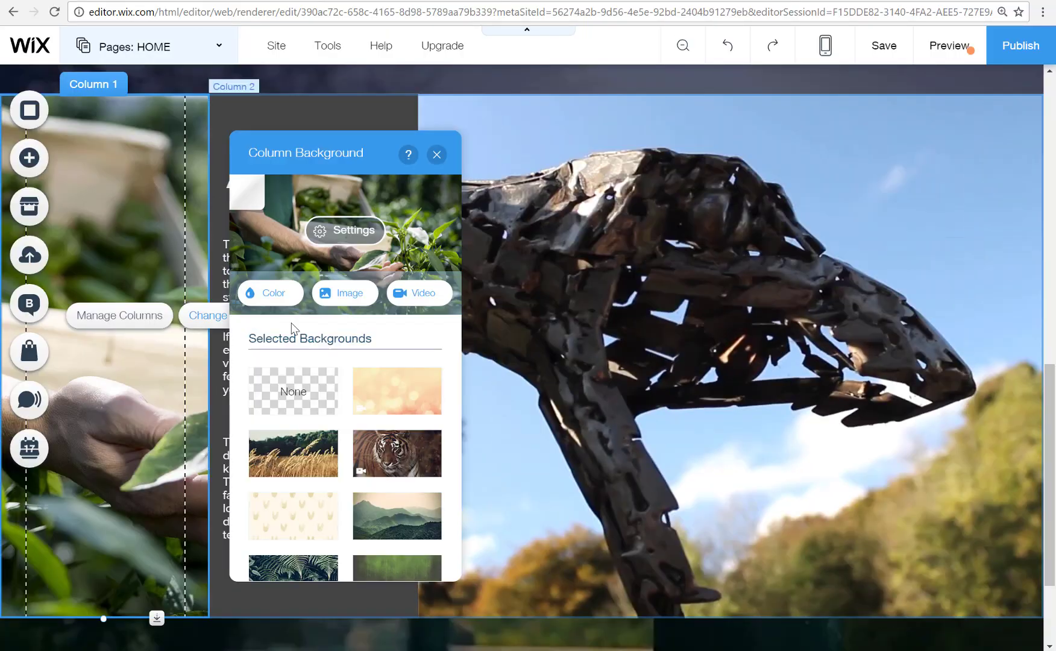
- Replace the first column's background image with the uploaded photo of the coiled metal serpent sculpture
left_click(335, 234)
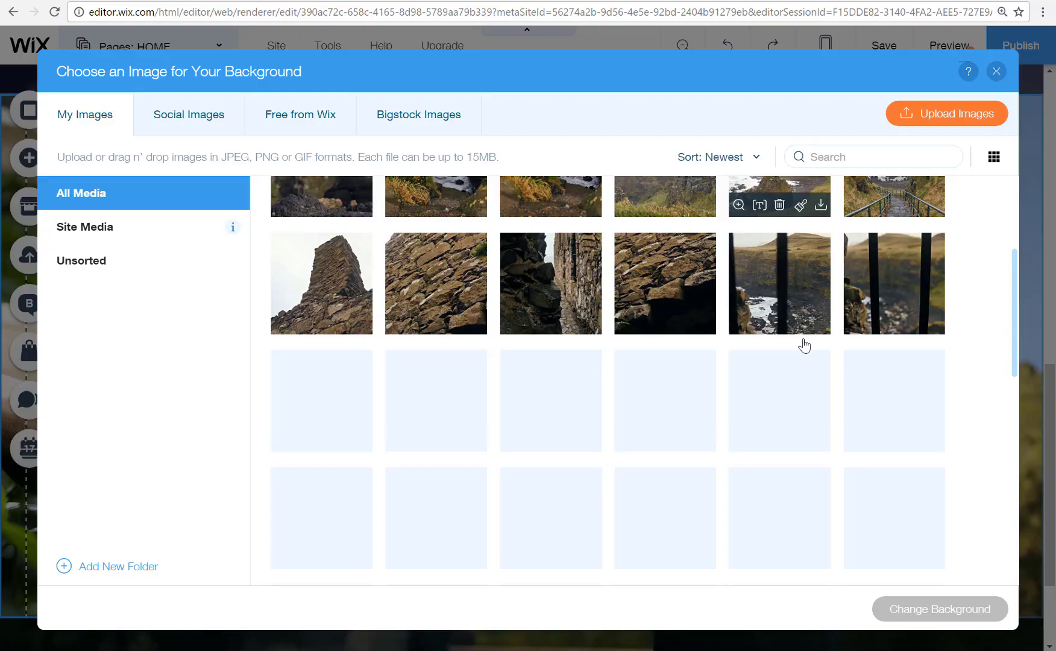
scroll(802, 344, "down", 10)
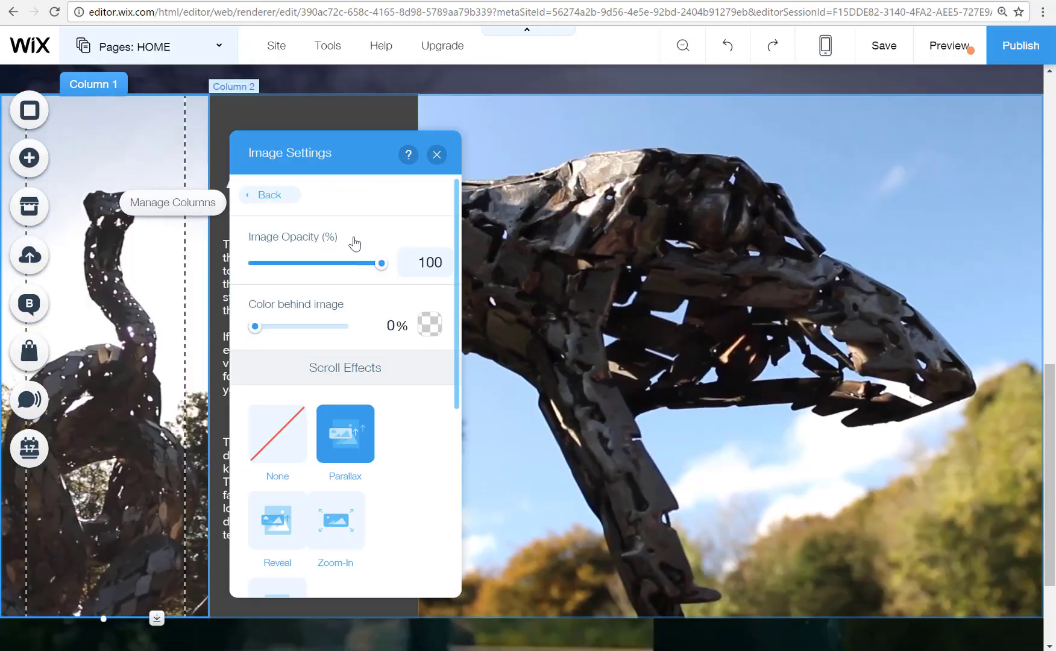
scroll(384, 469, "down", 5)
- Fill the middle About Us column's background with navy, and preview the strip on the site
left_click(404, 422)
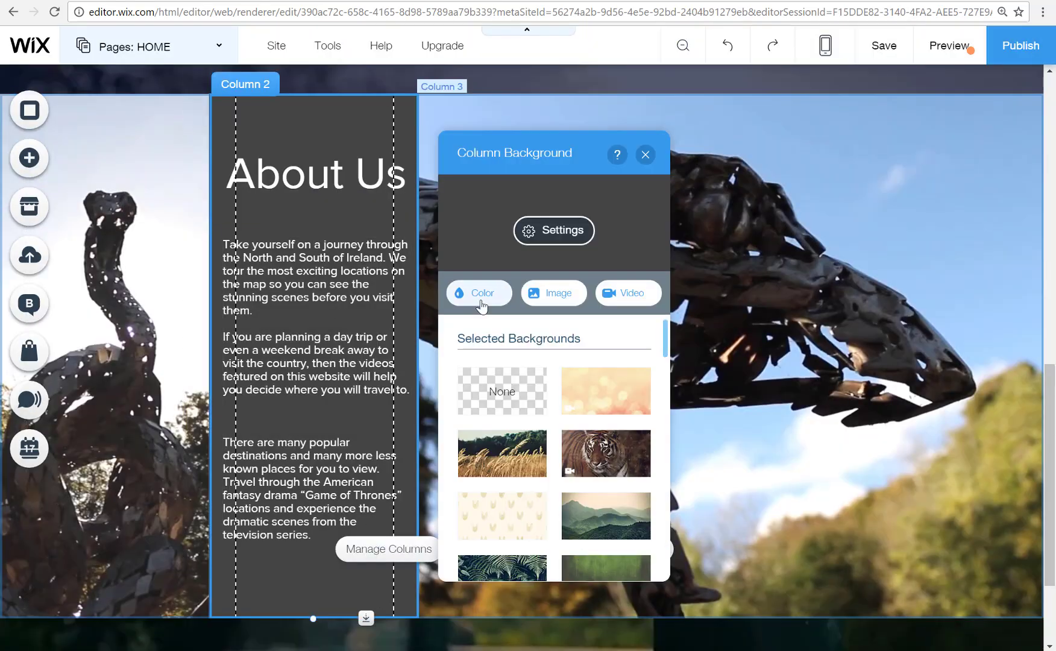
left_click(949, 46)
scroll(494, 242, "down", 3)
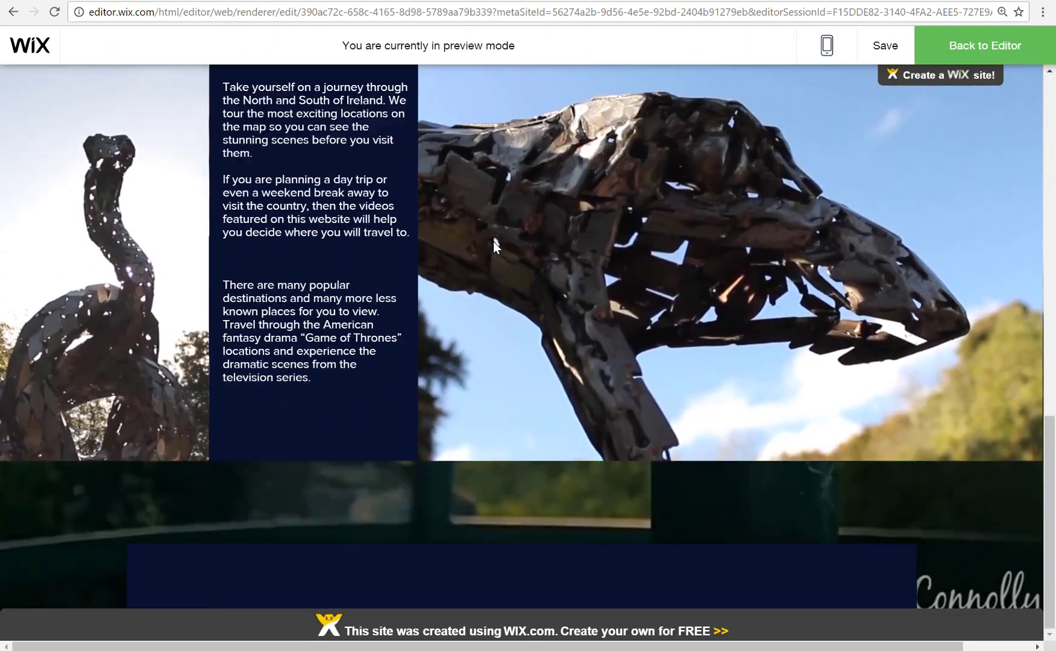
scroll(494, 241, "up", 3)
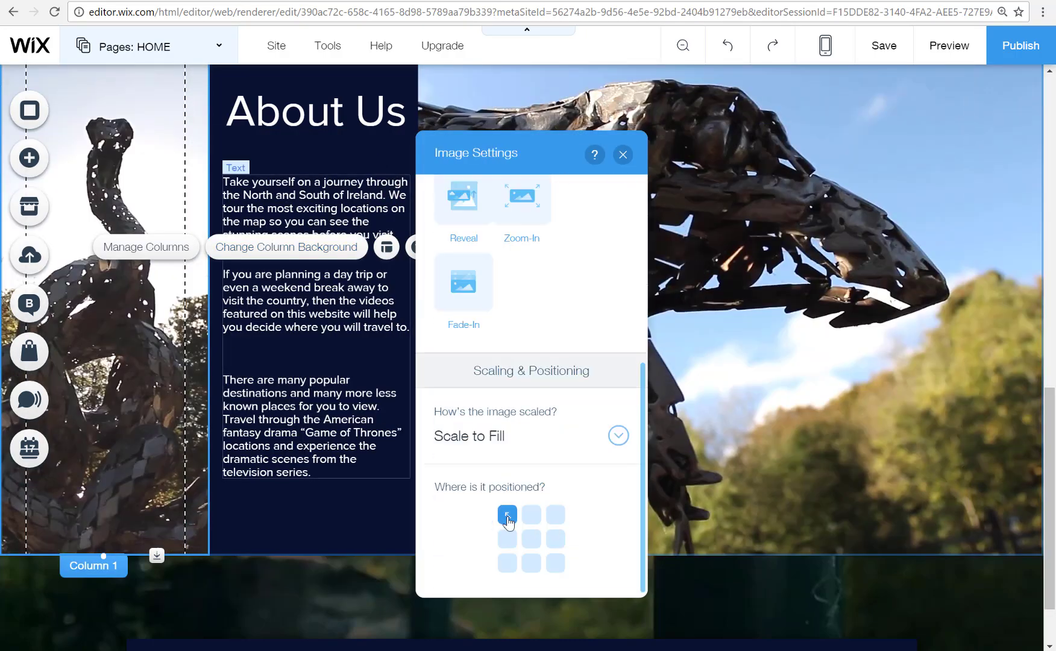
- Position the first column's background image at the top centre, and preview the page from the About Us strip up to the slideshow
left_click(531, 517)
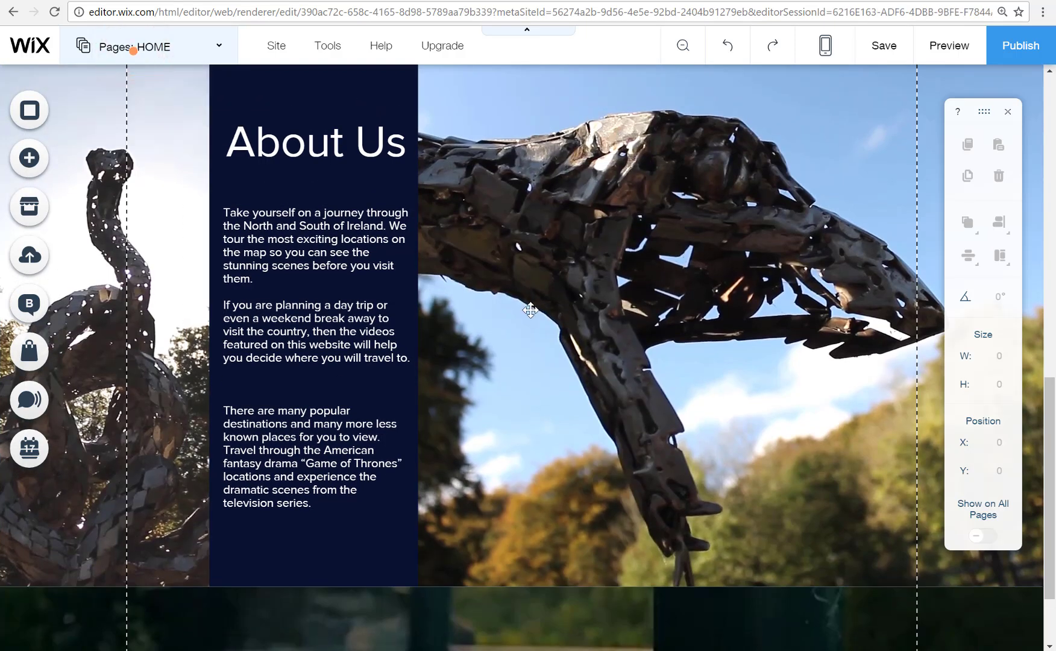
scroll(531, 309, "up", 1)
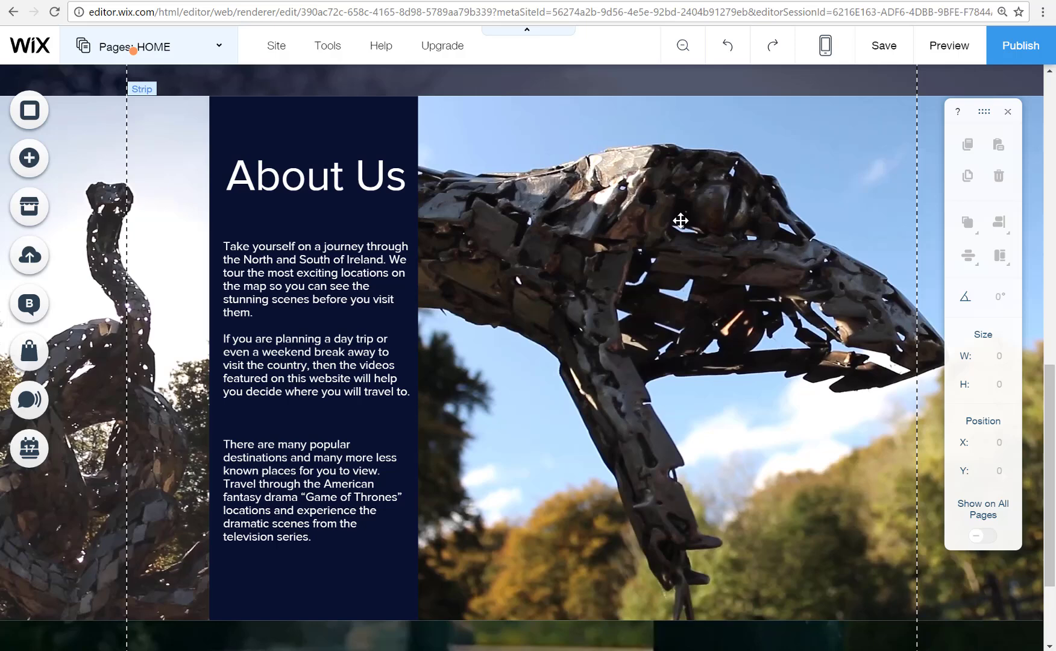
left_click(963, 47)
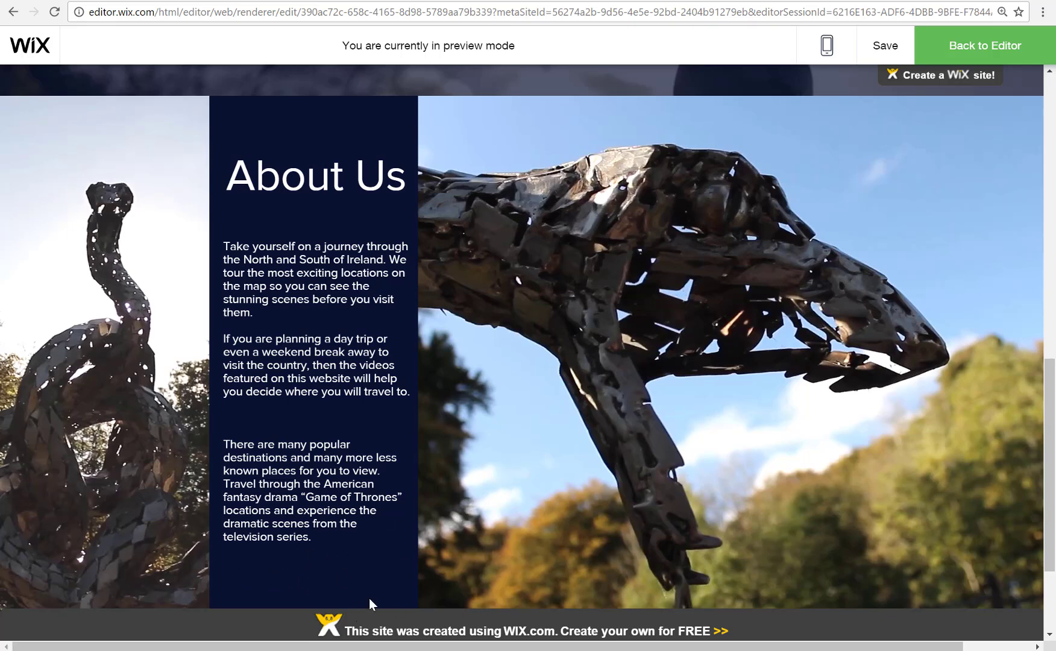
scroll(663, 410, "up", 10)
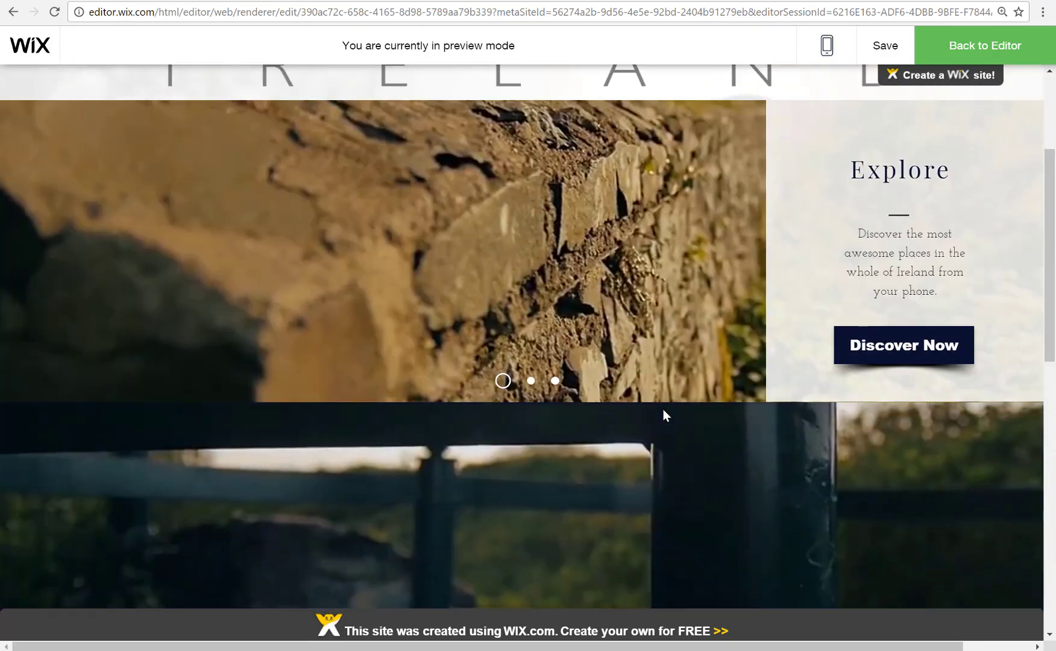
- Switch the site preview to mobile view and check the header and its navigation menu
scroll(663, 410, "up", 3)
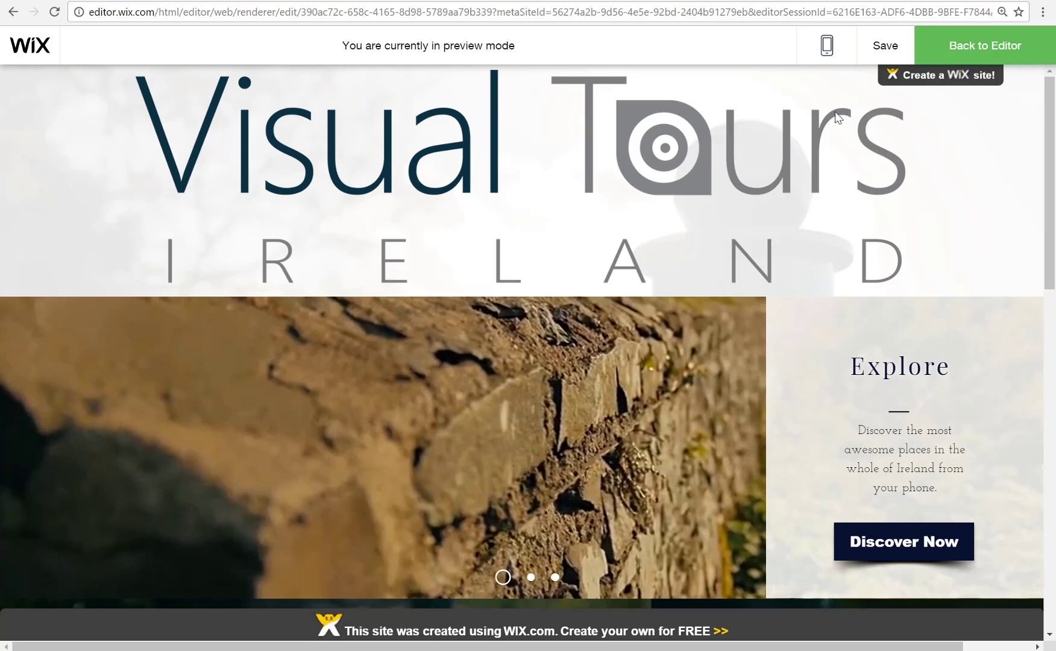
left_click(827, 45)
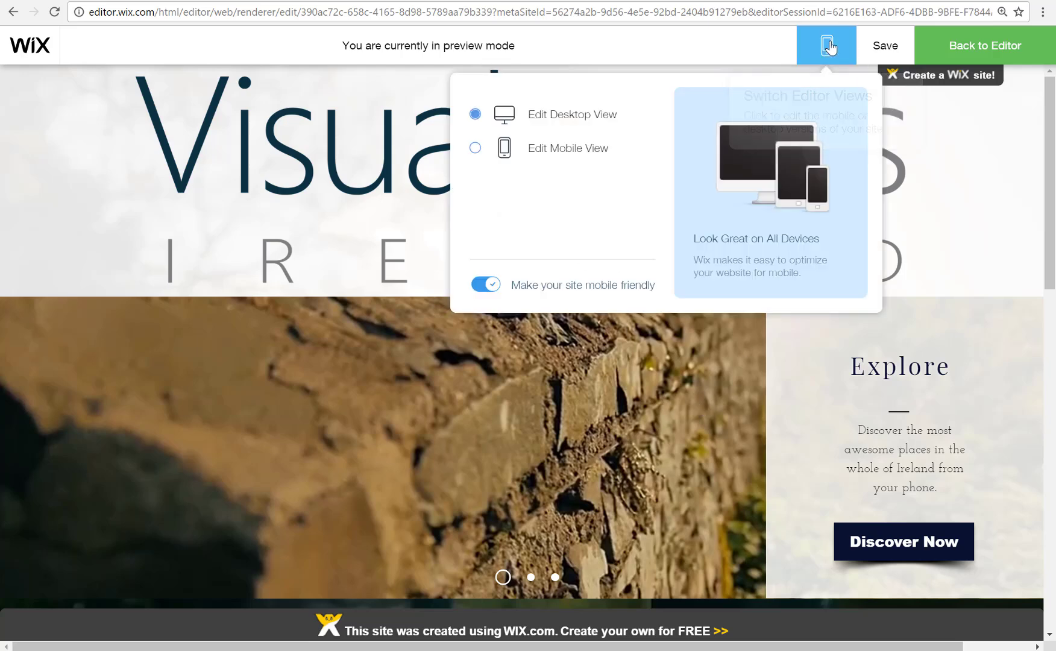
left_click(543, 151)
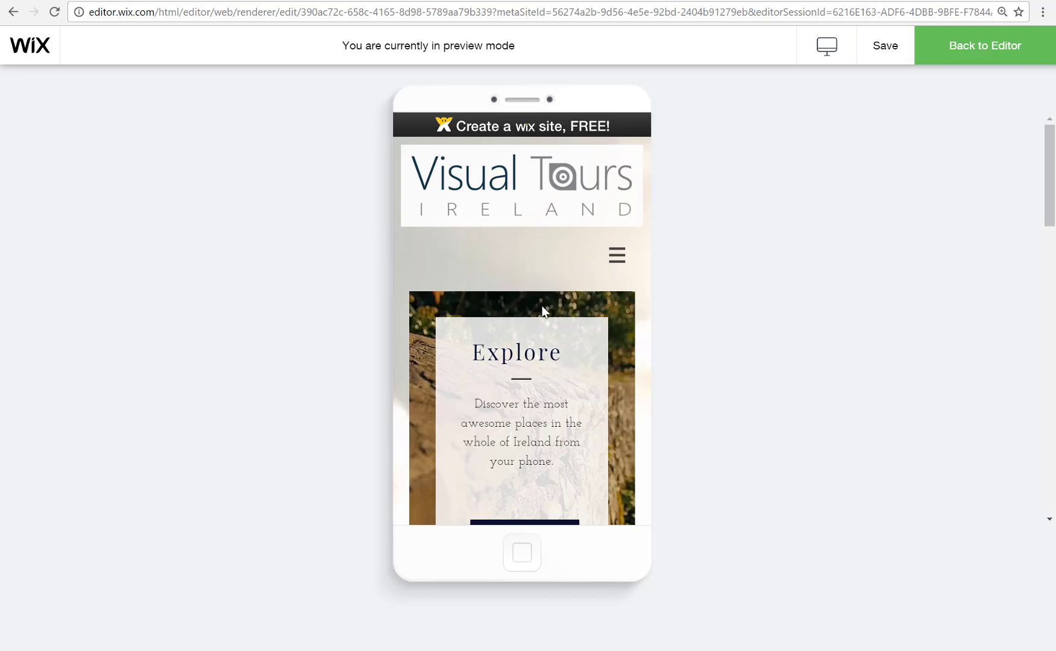
scroll(544, 308, "down", 2)
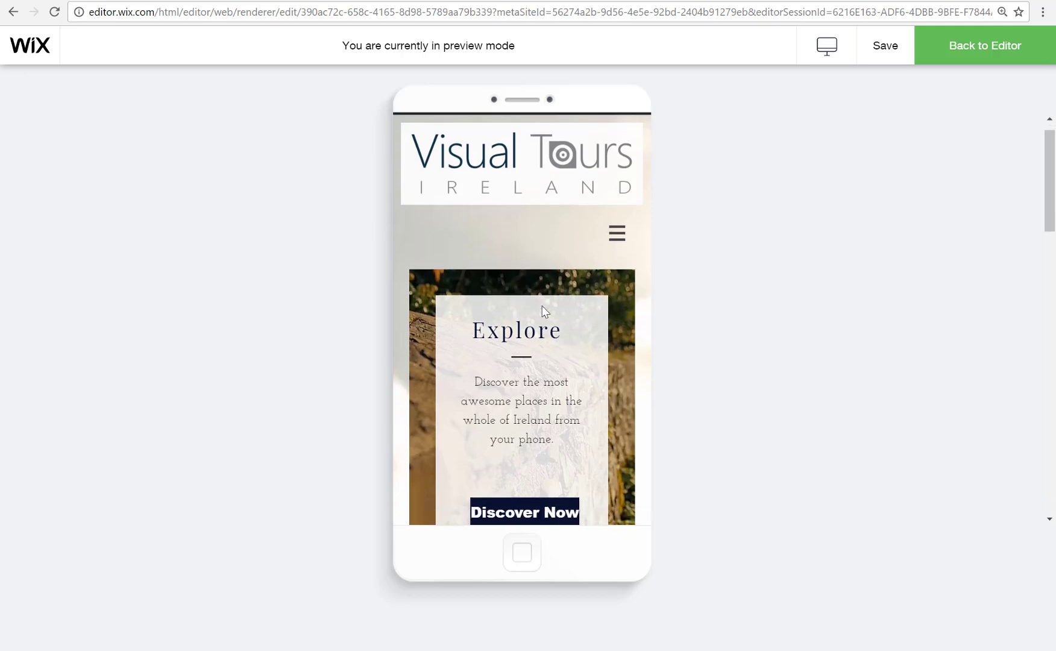
scroll(543, 306, "up", 2)
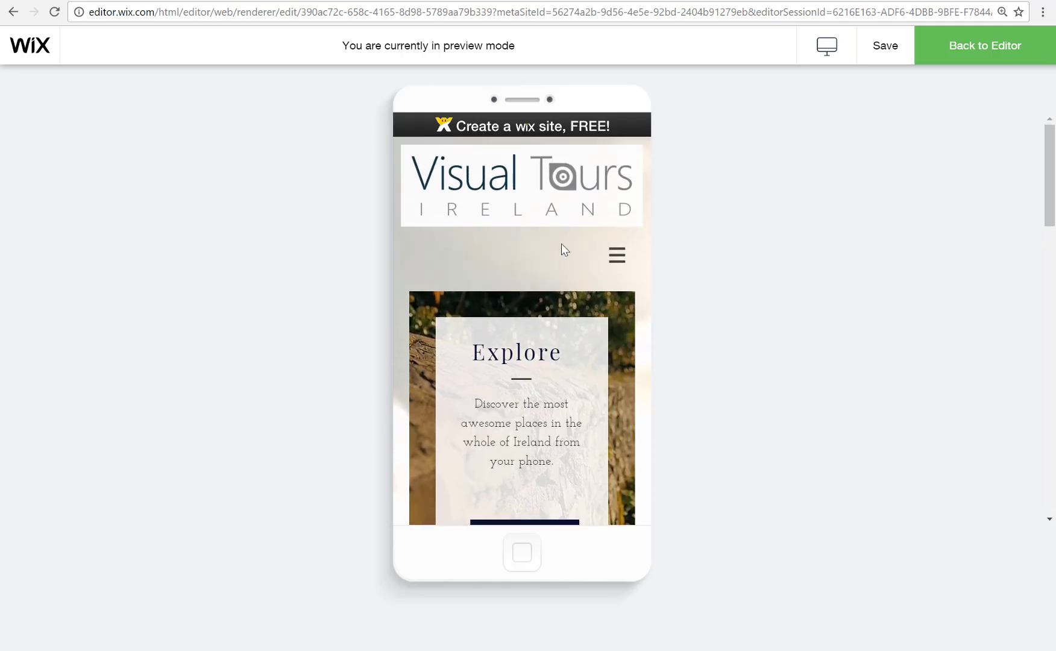
left_click(618, 265)
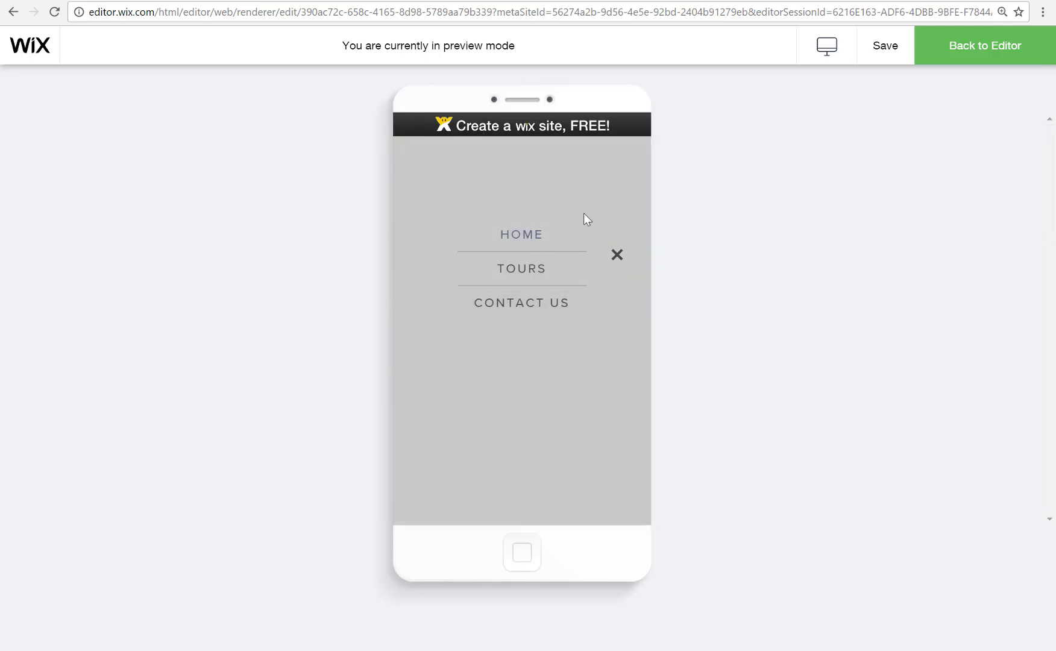
left_click(618, 258)
- Go through the remaining slideshow slides in the mobile preview and review the page down to the end of About Us
scroll(529, 322, "down", 3)
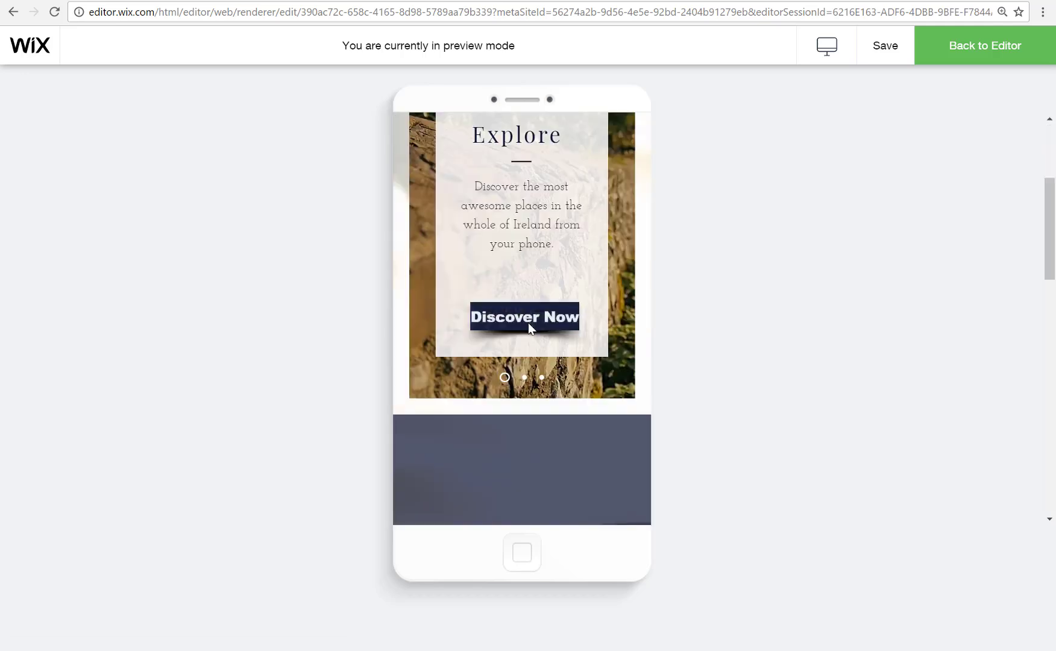
left_click(522, 378)
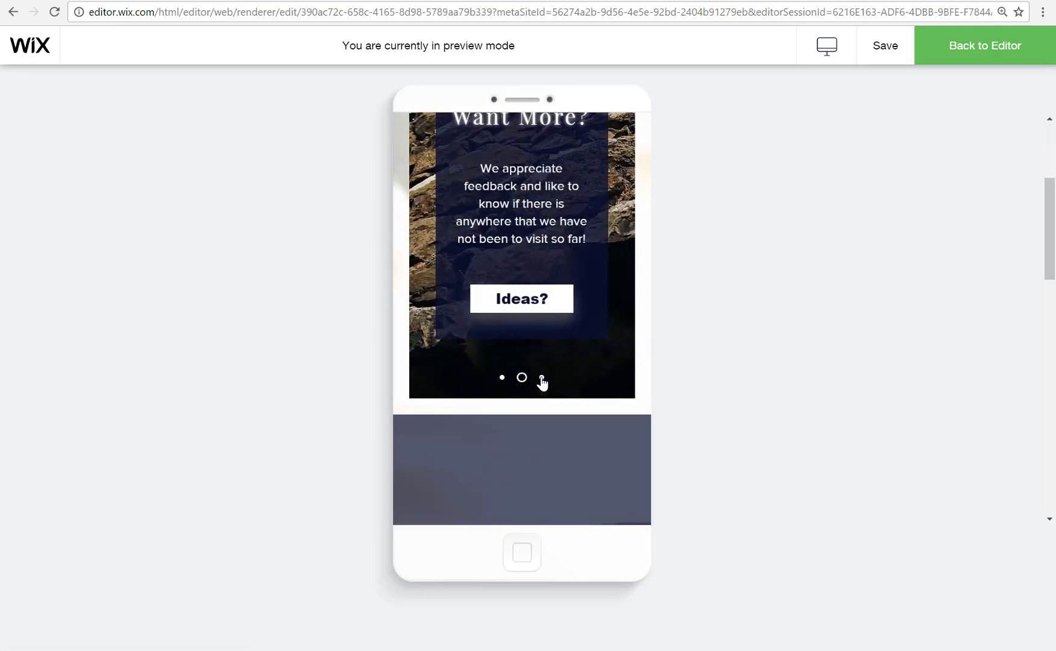
left_click(541, 379)
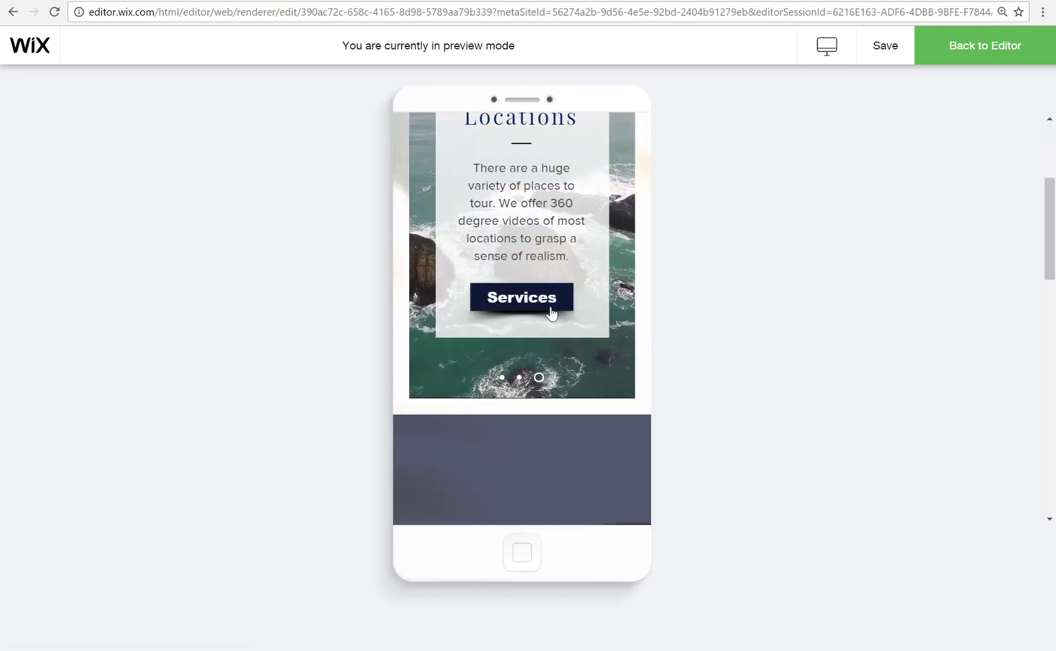
scroll(577, 358, "down", 5)
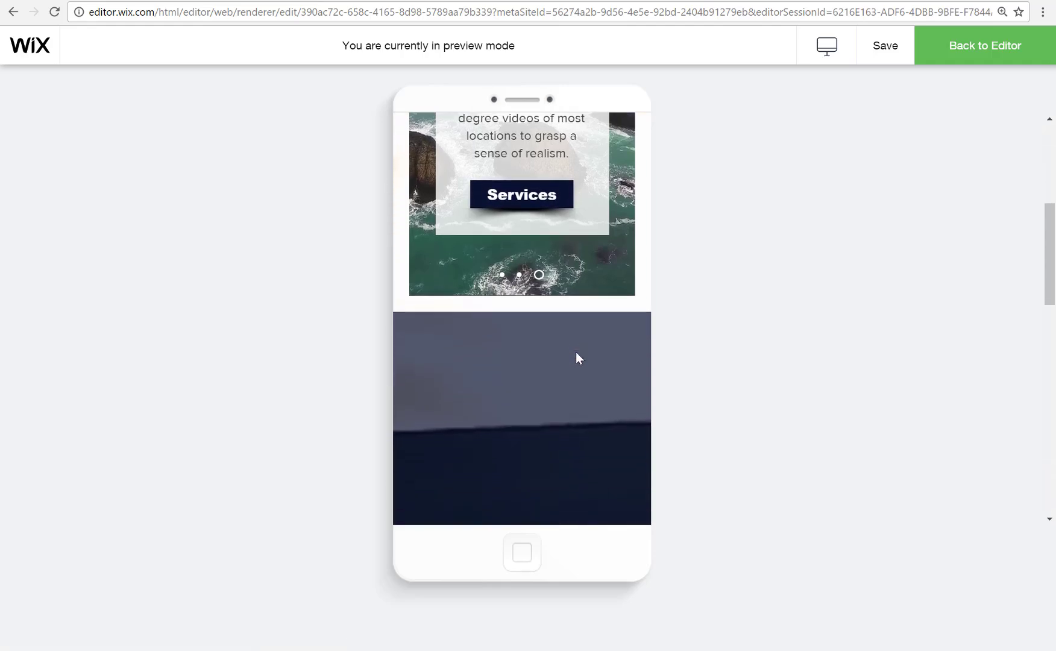
scroll(577, 353, "down", 5)
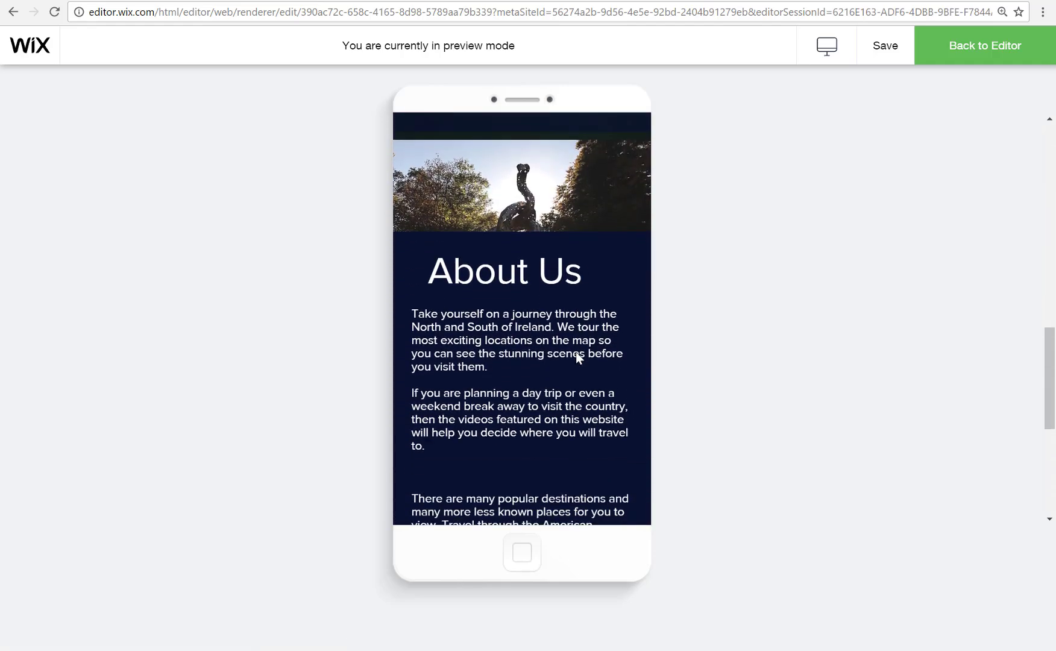
scroll(577, 353, "down", 4)
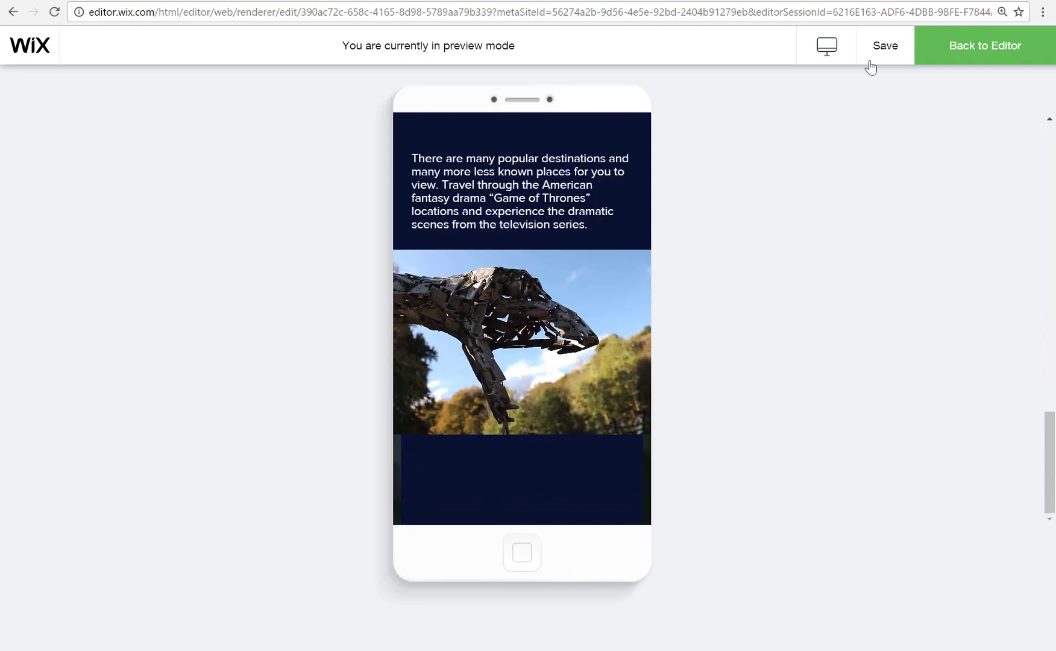
- Leave the preview and switch the editor to desktop view
left_click(981, 48)
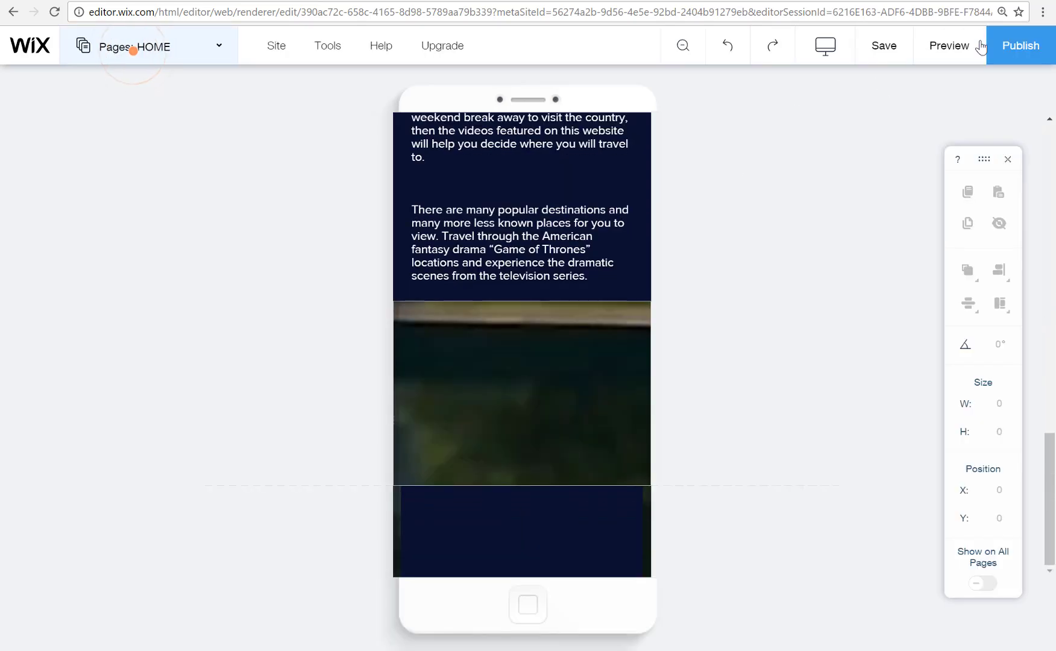
left_click(825, 46)
left_click(827, 363)
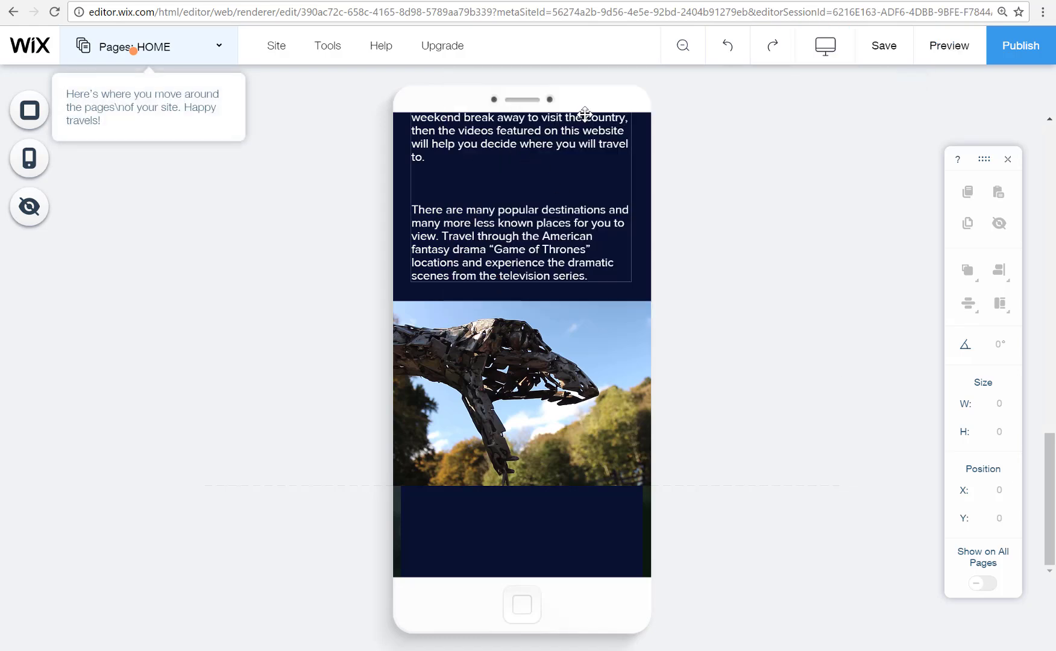
left_click(826, 45)
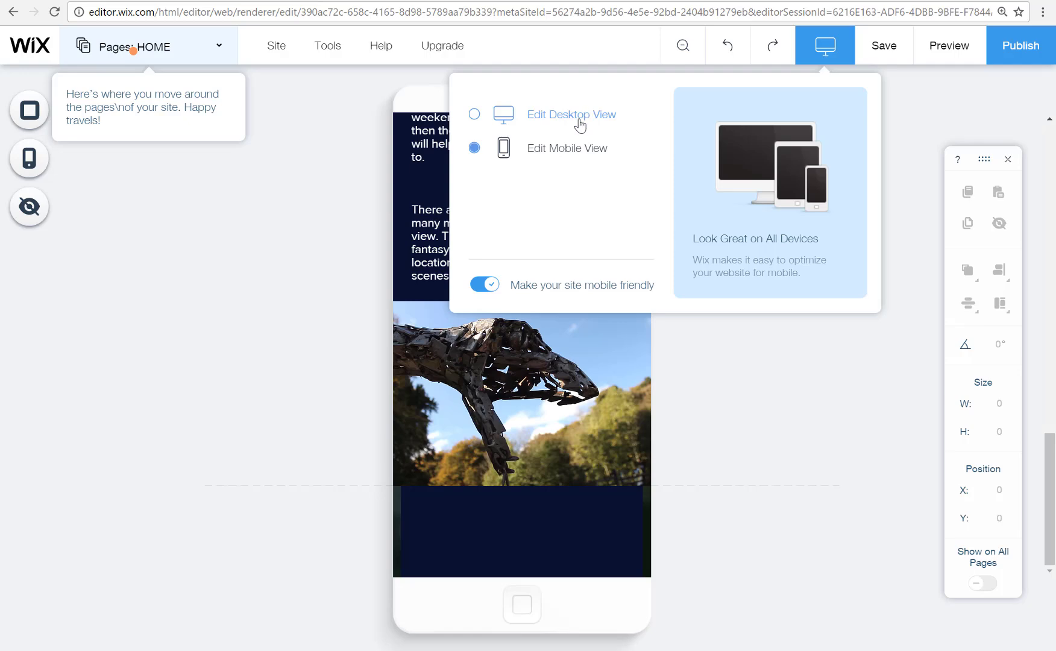
left_click(580, 124)
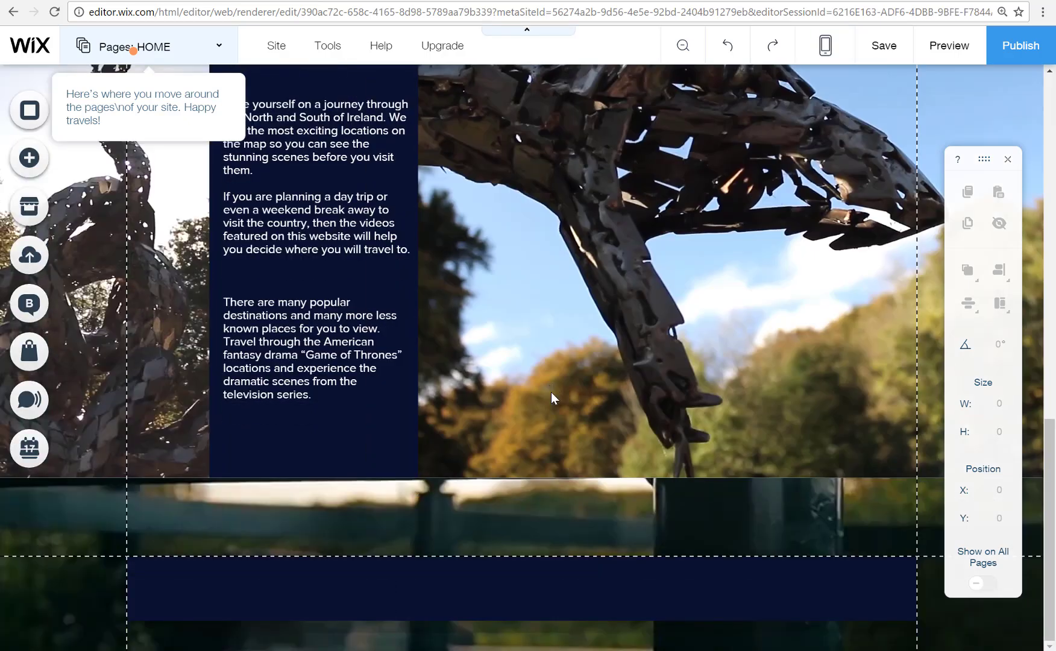
- Add the light button from My Buttons and place it below the About Us text in the dark blue column
left_click(40, 172)
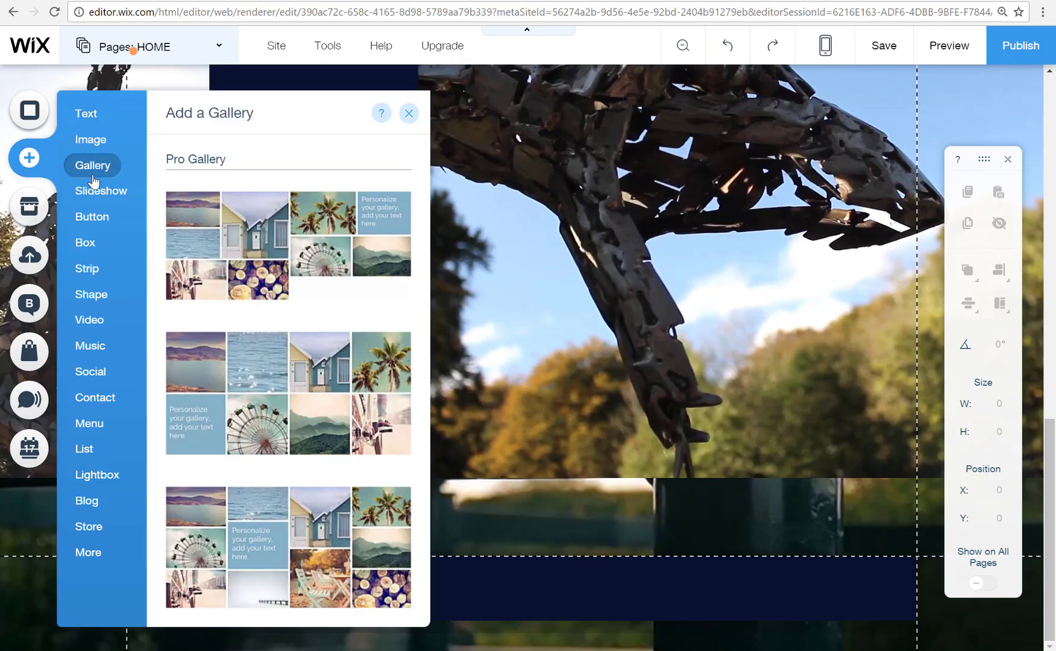
mouse_move(91, 216)
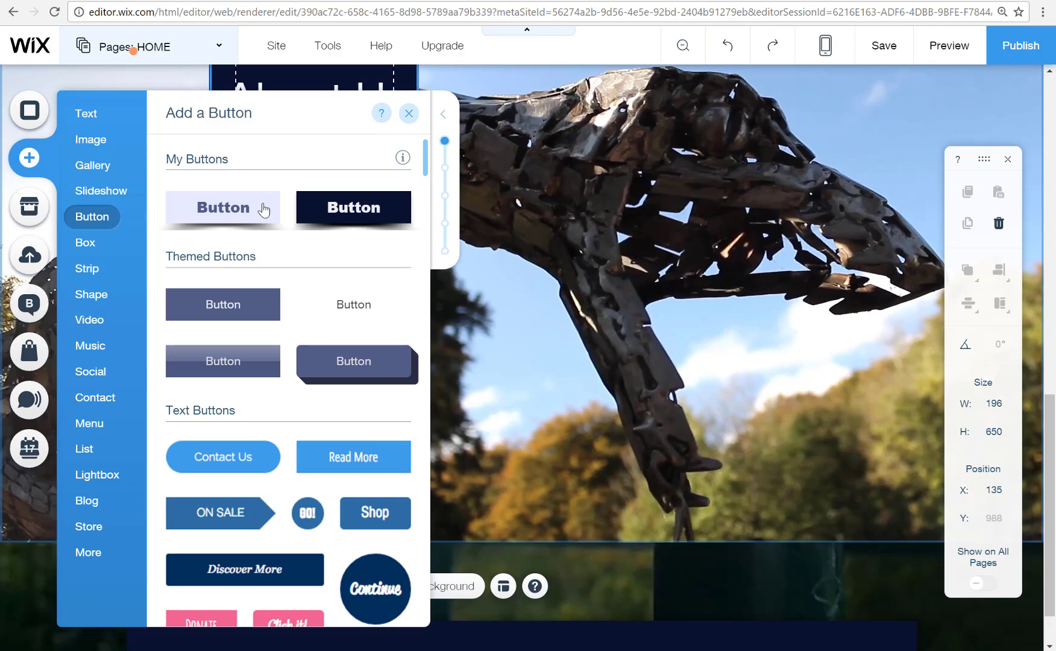
left_click_drag(550, 328, 548, 320)
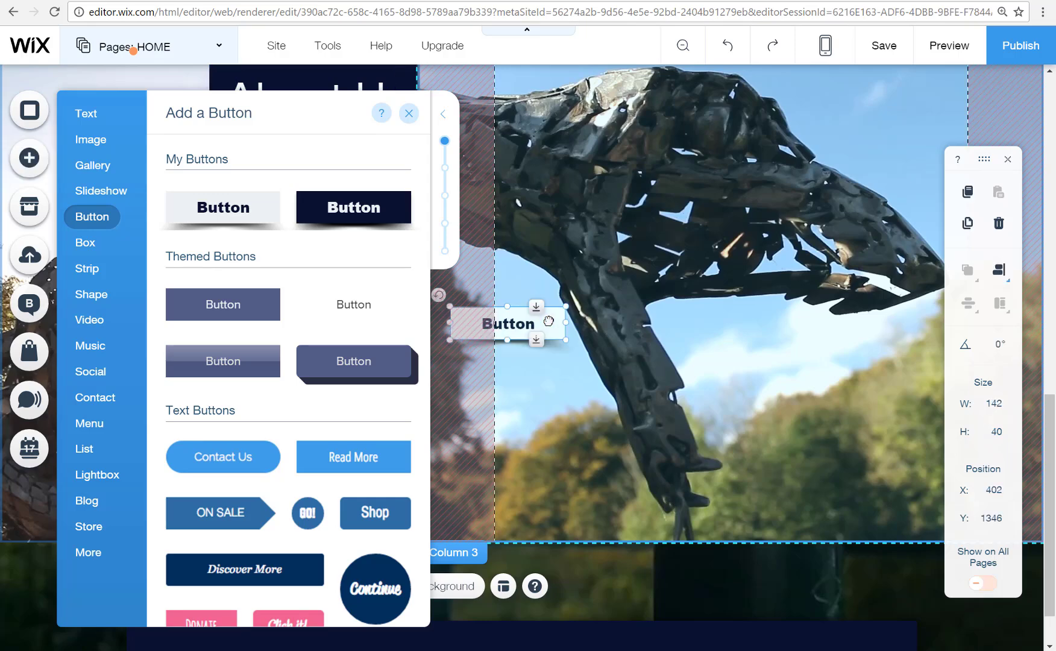
mouse_move(408, 404)
left_mouse_down()
mouse_move(311, 505)
mouse_move(328, 477)
mouse_move(344, 502)
left_mouse_up()
- Label the new button "Tours" and link it to the TOURS page
left_click(294, 458)
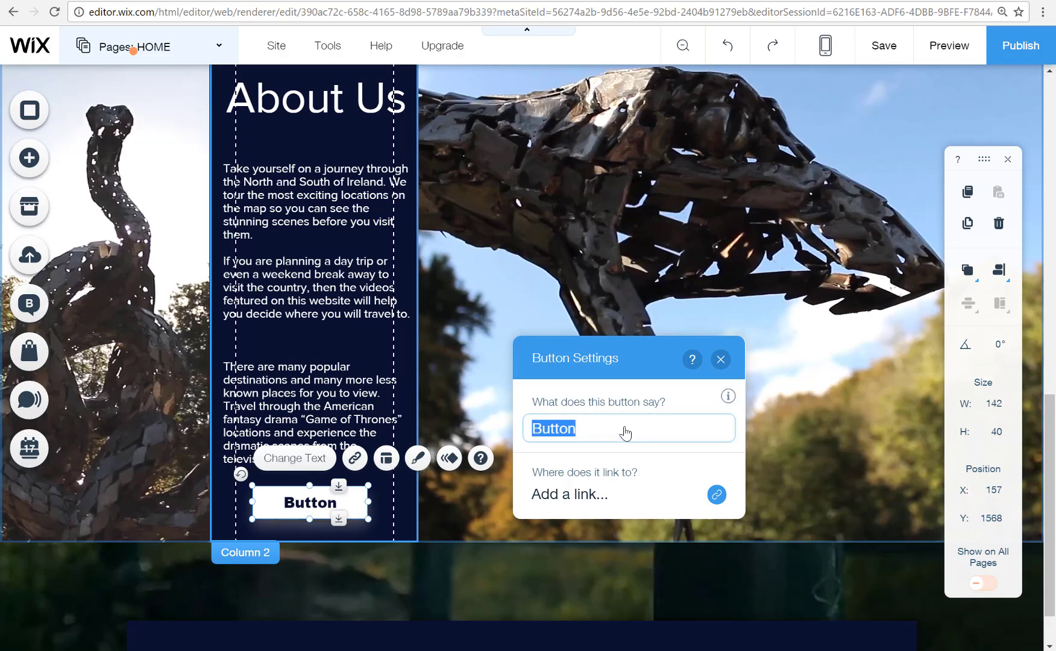
type("Tou")
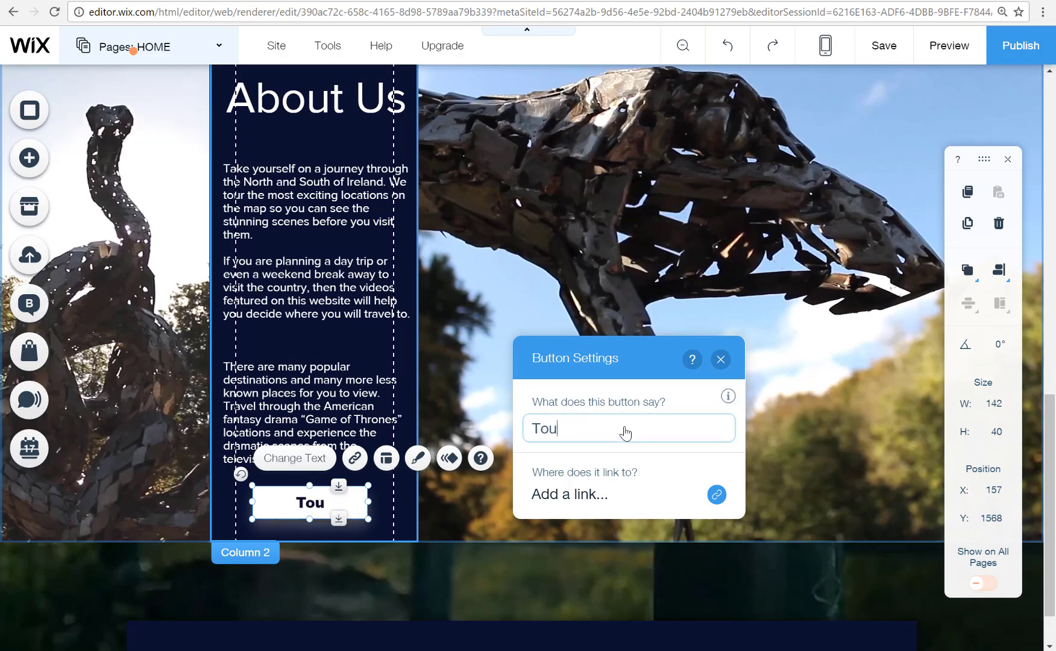
type("rs")
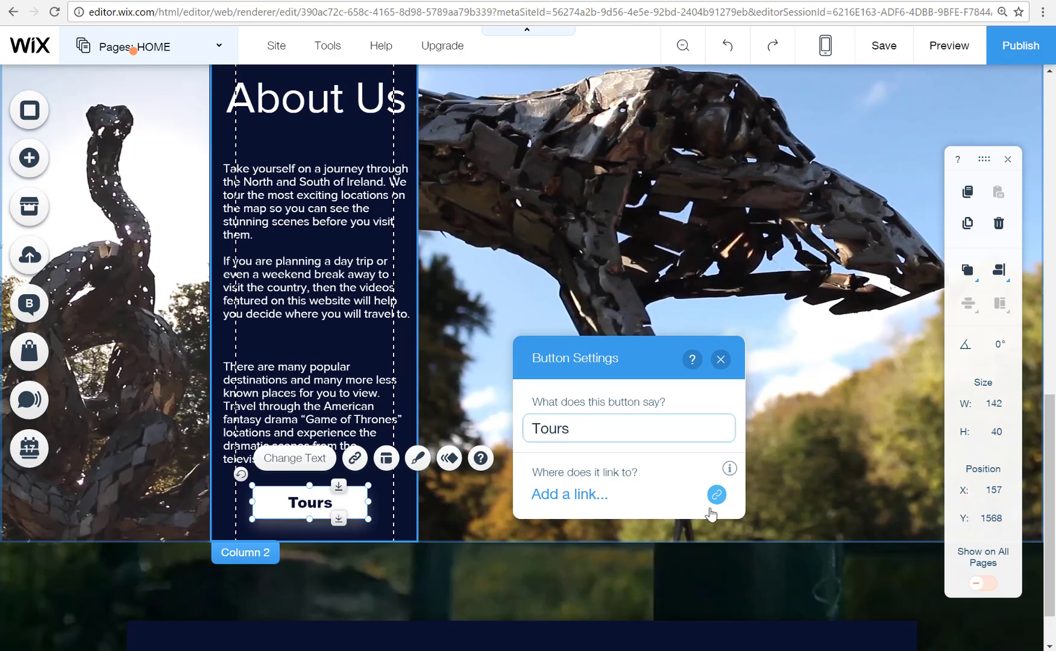
left_click(716, 493)
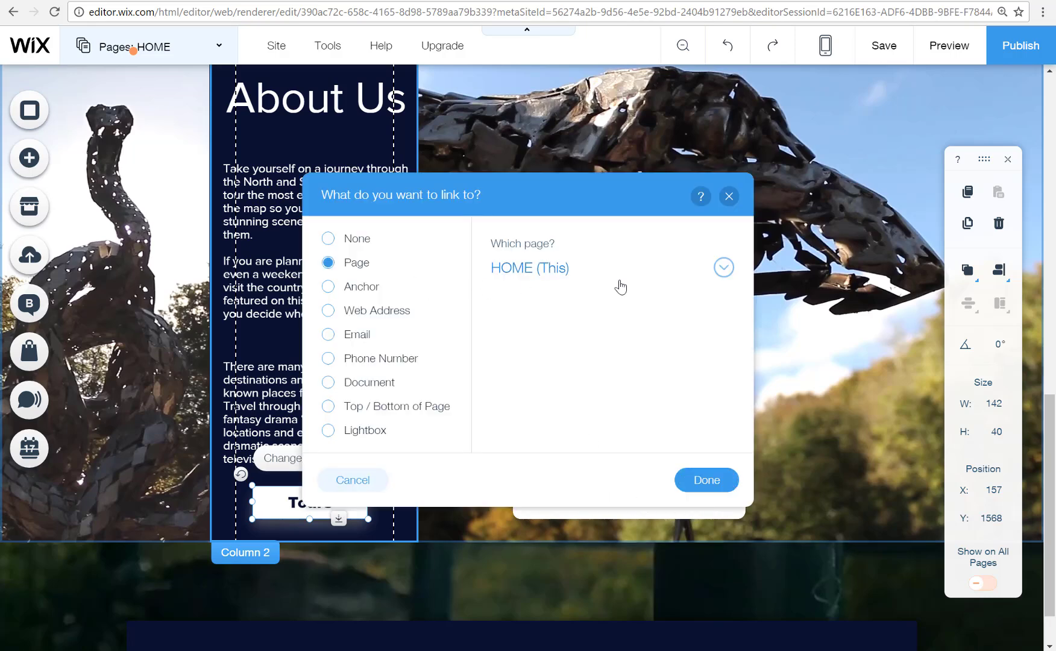
left_click(732, 278)
left_click(629, 218)
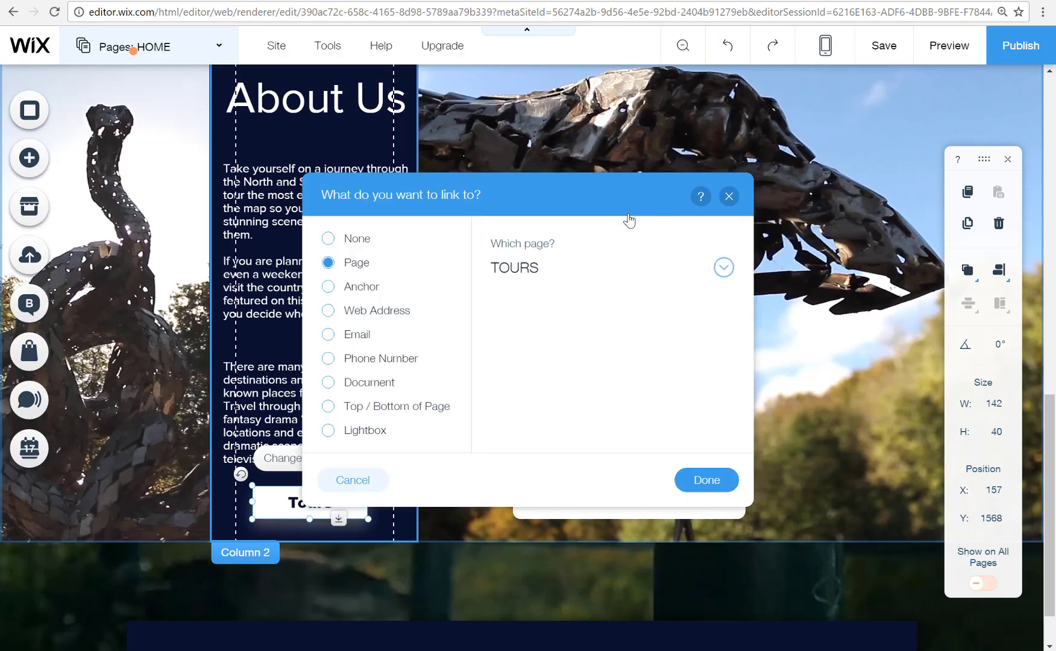
left_click(709, 482)
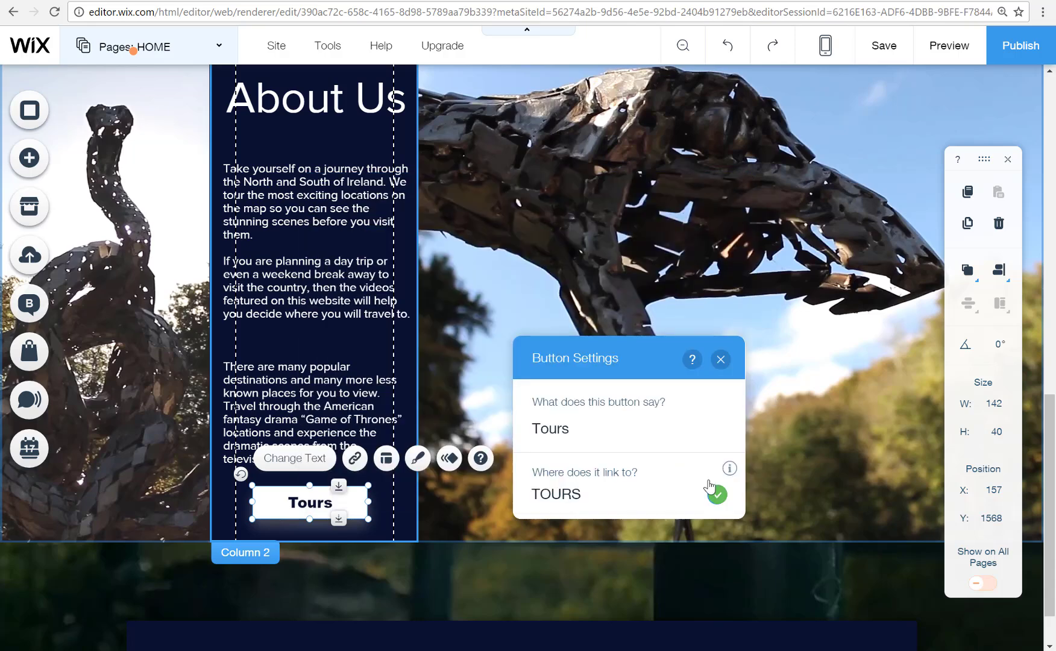
left_click(720, 360)
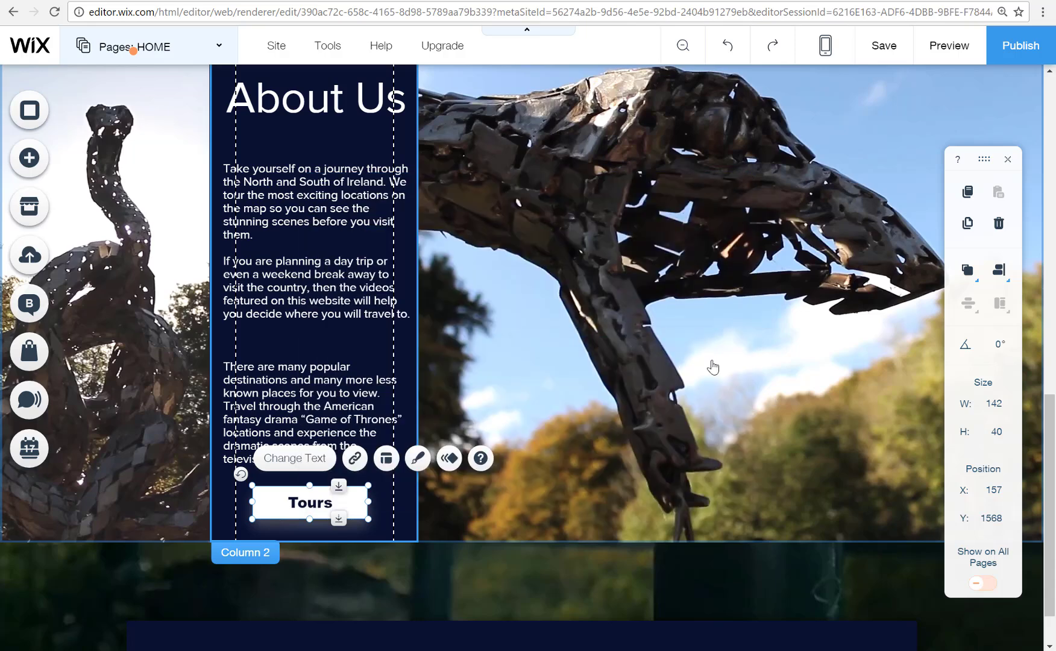
- Preview the page to check the Tours button, and return to the editor
left_click(528, 413)
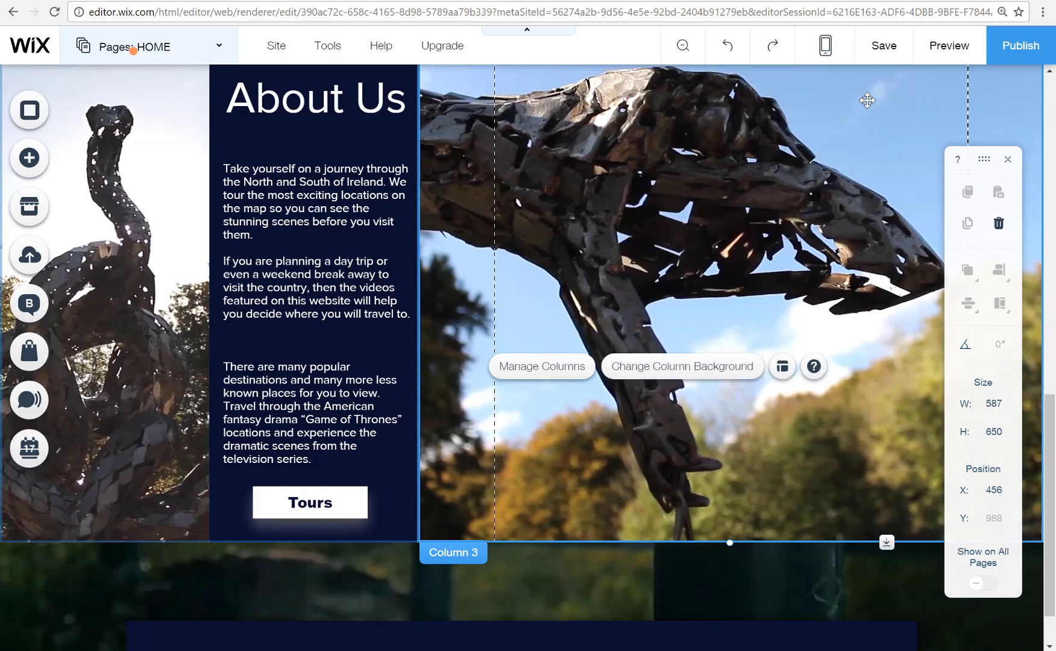
left_click(950, 53)
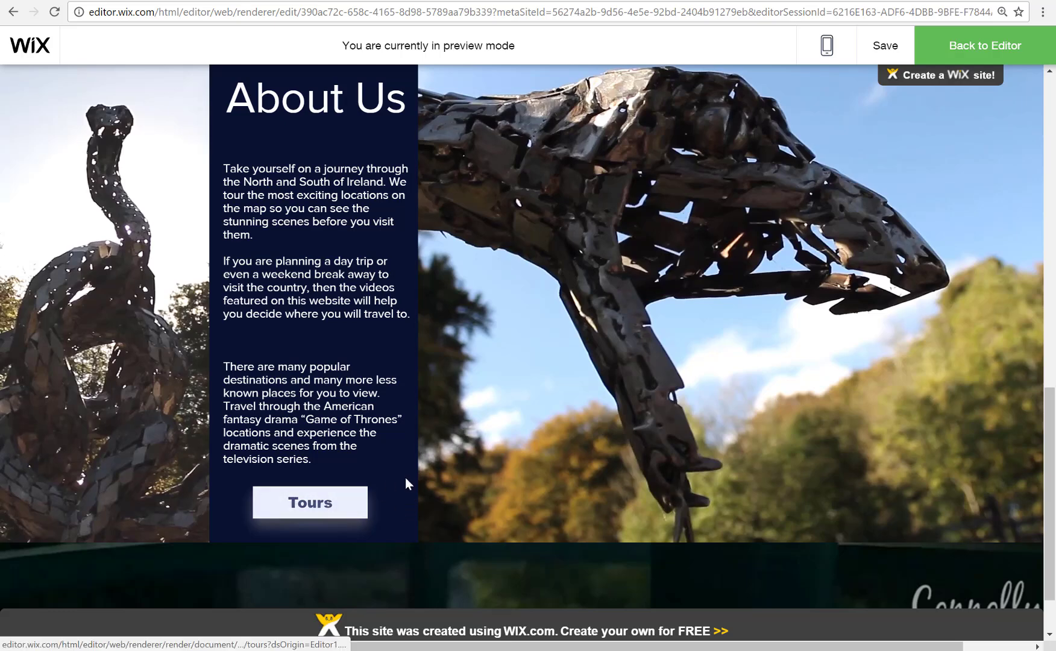
left_click(963, 56)
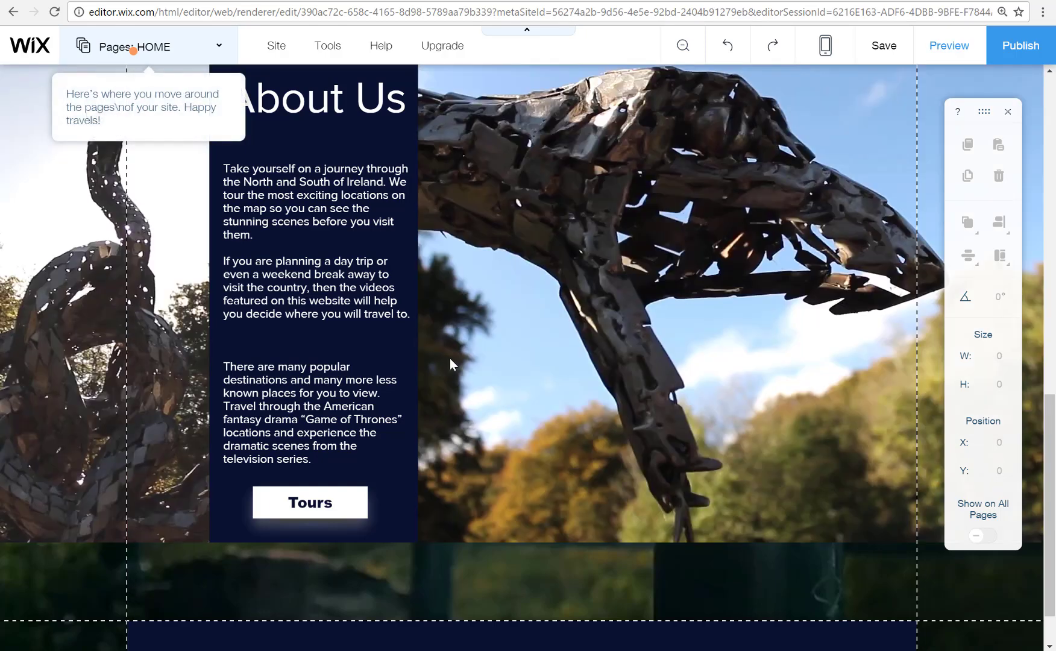
- Add the "Welcome (Next Big Thing)" strip to the home page below the About Us section
scroll(1052, 497, "down", 1)
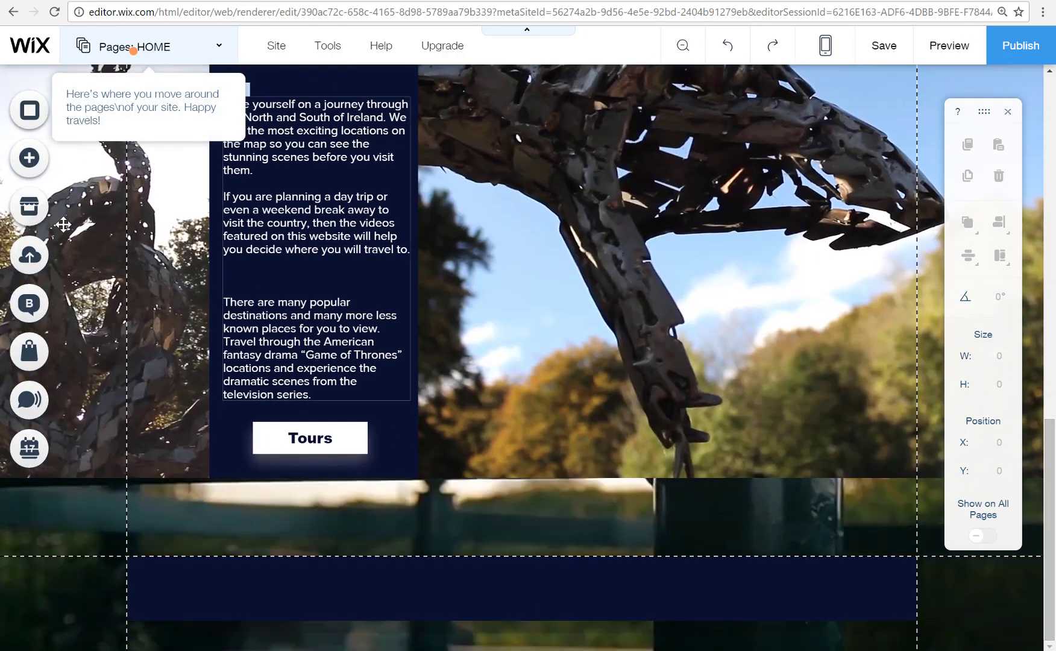
left_click(31, 166)
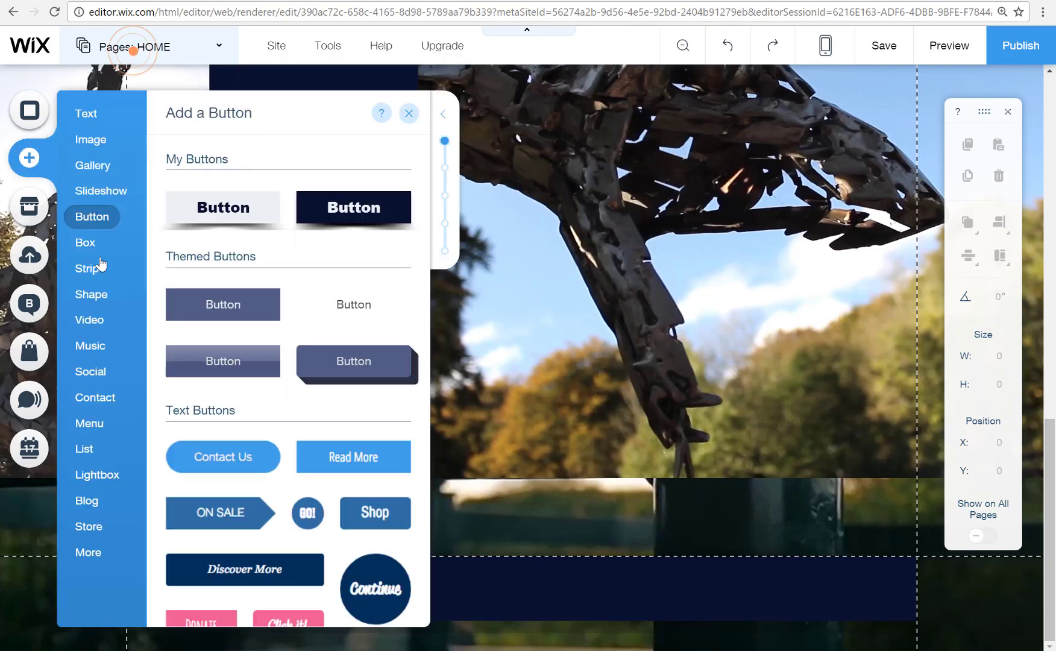
mouse_move(93, 334)
mouse_move(86, 268)
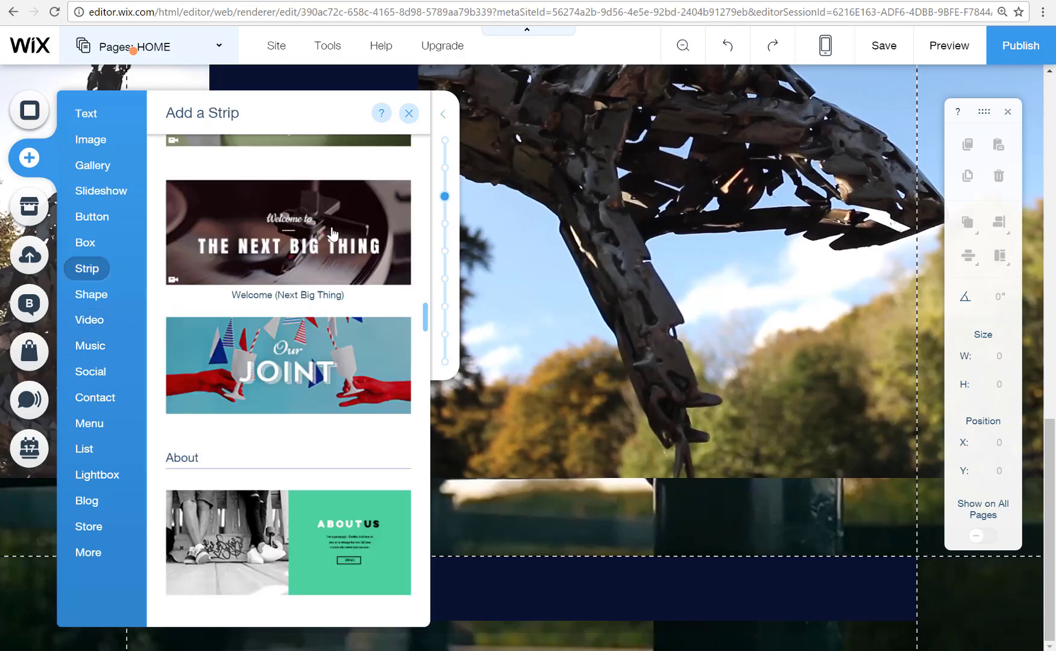
left_click(382, 275)
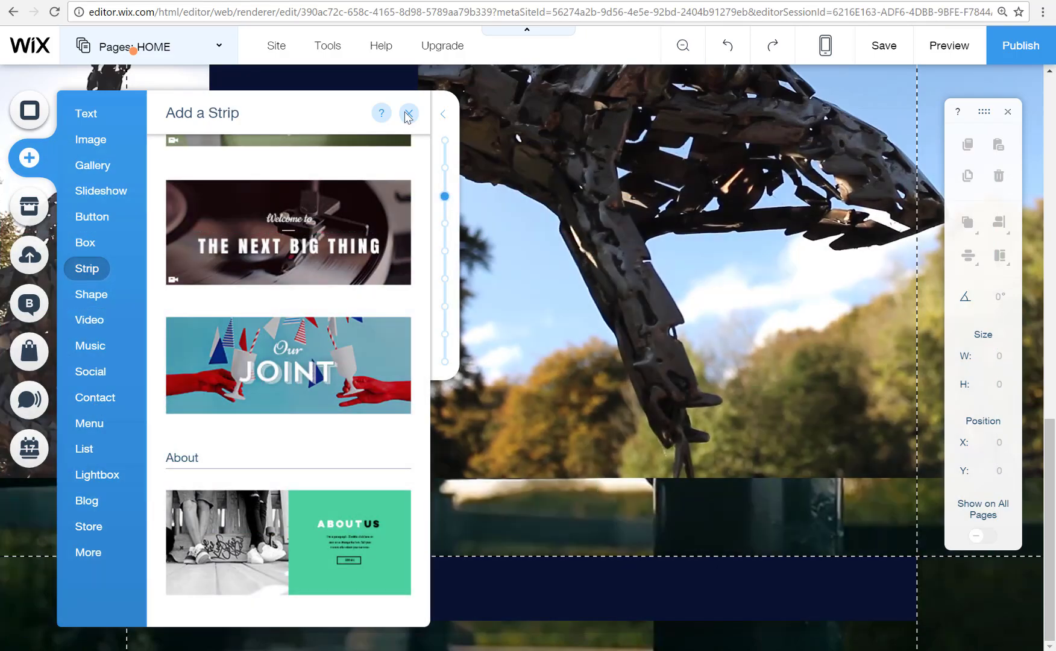
left_click(408, 112)
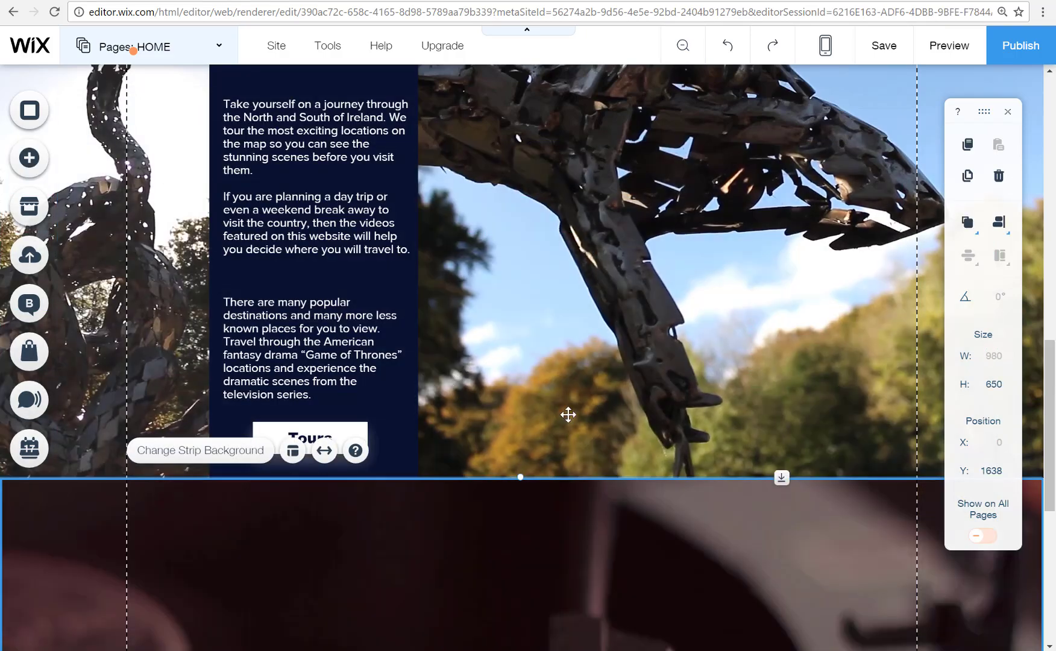
scroll(568, 415, "down", 4)
scroll(568, 415, "down", 4)
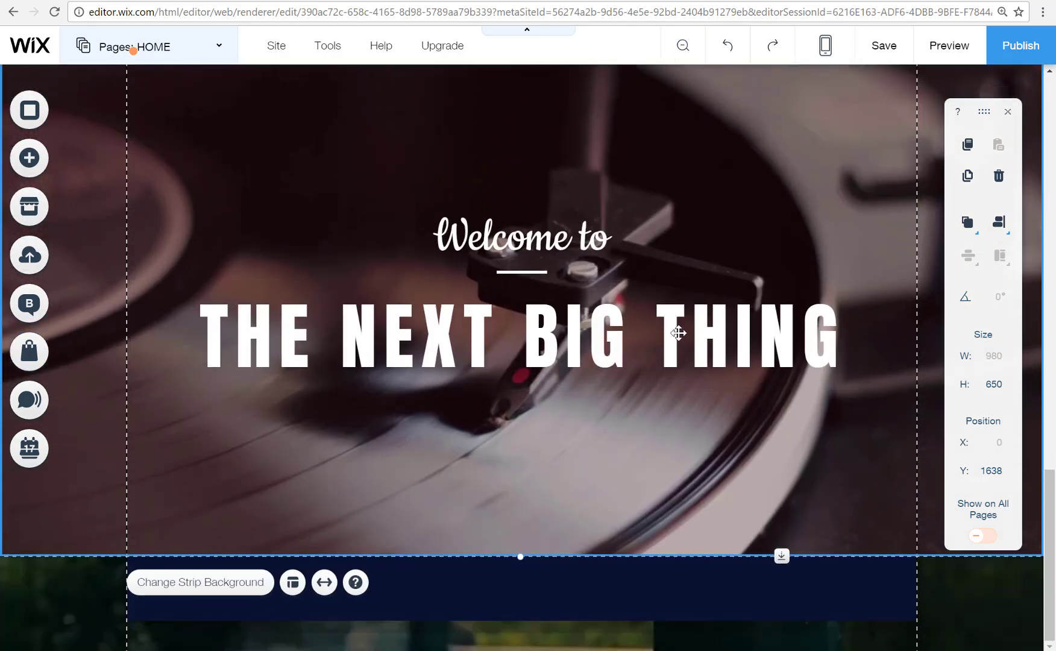
- Replace the welcome strip's "THE NEXT BIG THING" headline with "Showing Yoy Where You Want To Go"
left_click(527, 355)
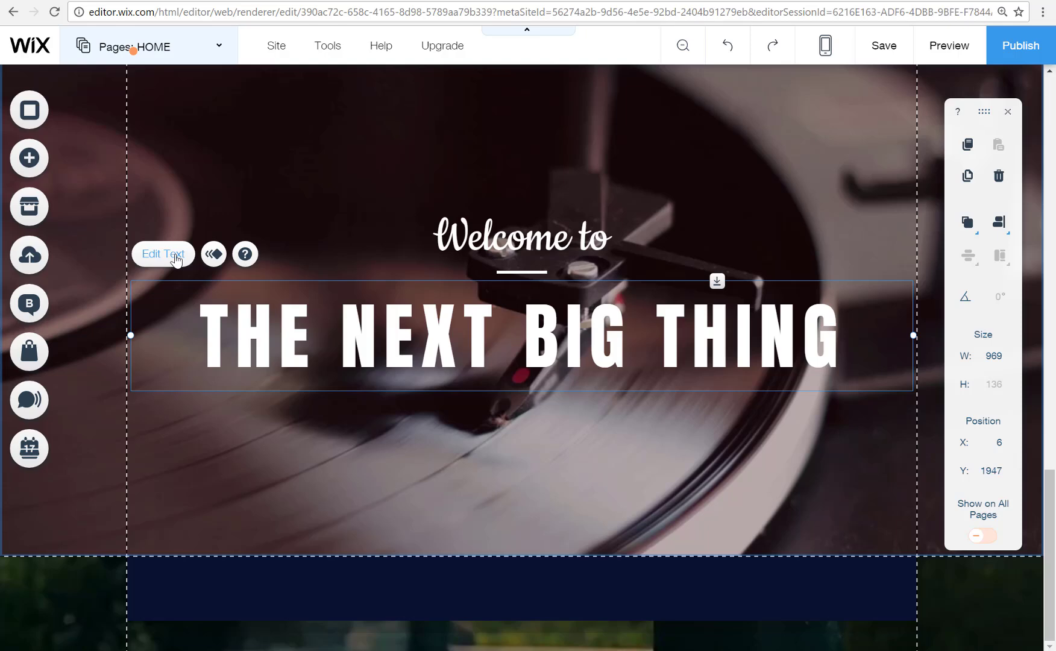
double_click(445, 343)
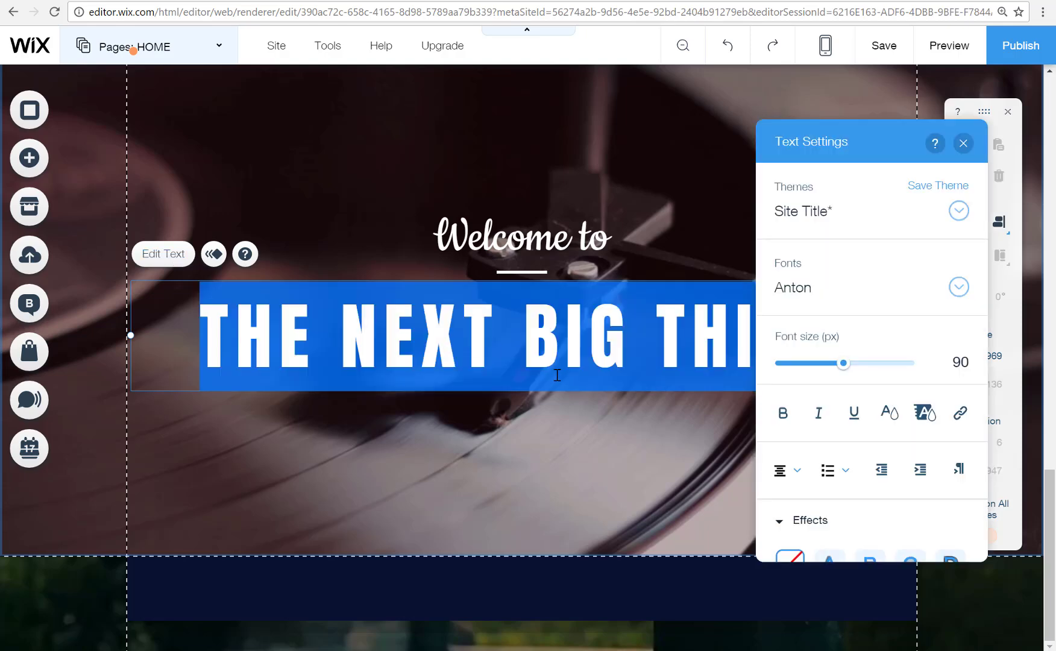
type("Sho")
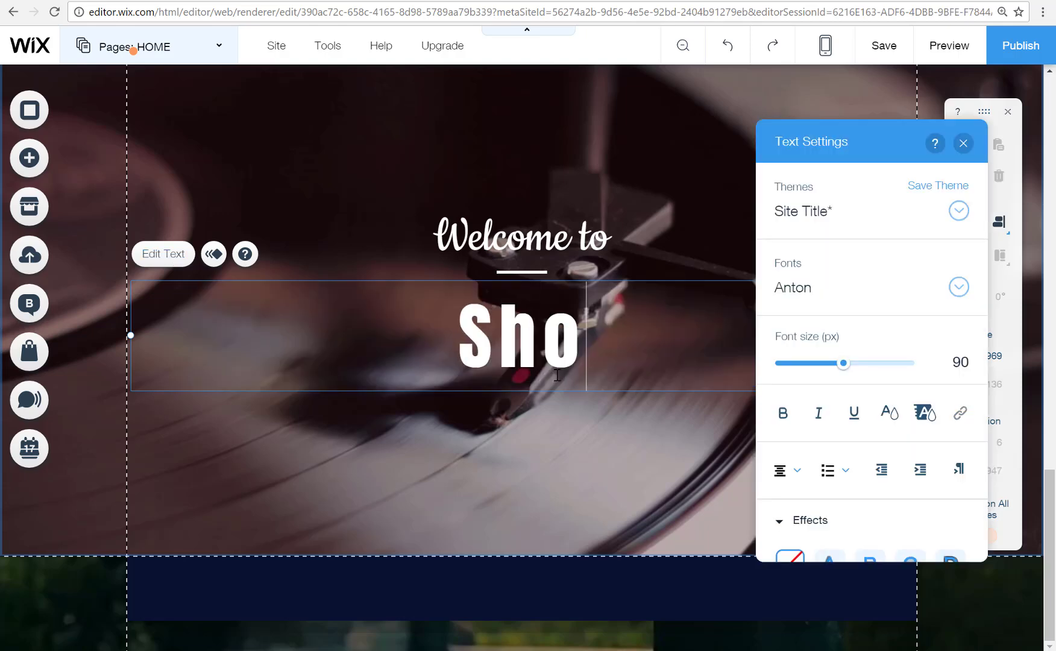
type("wing Yoy")
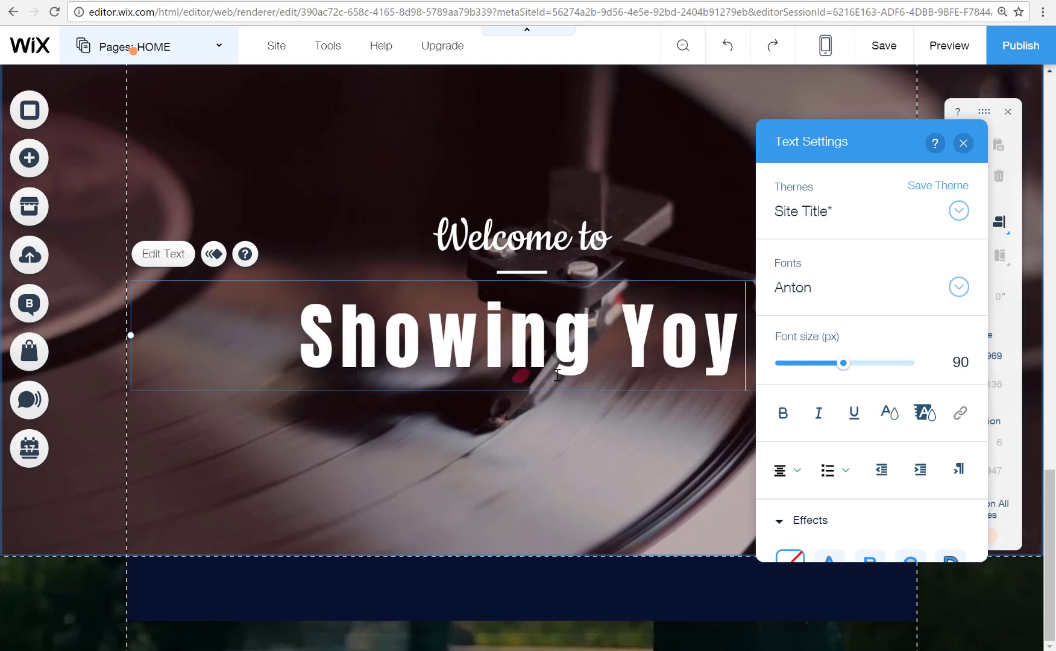
type(" Where You Want To Go")
- Set the headline's font to Lulo Clean at 55 px
left_click_drag(887, 141, 498, 170)
left_click(571, 245)
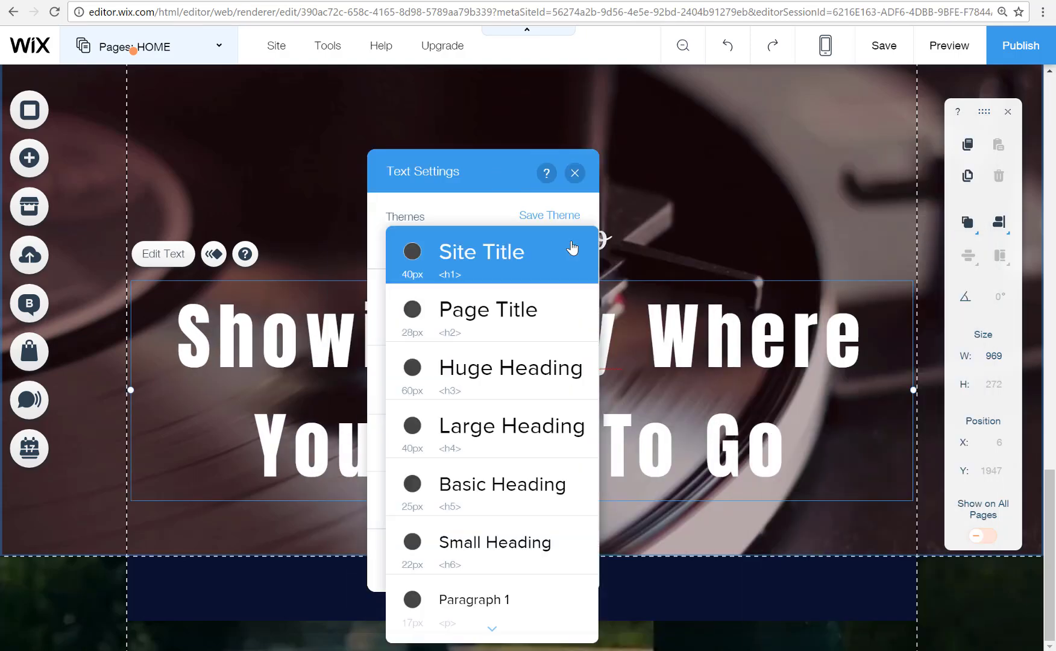
left_click(546, 309)
left_click(571, 243)
left_click(525, 204)
left_click(570, 316)
left_click_drag(650, 566, 640, 484)
left_click(465, 593)
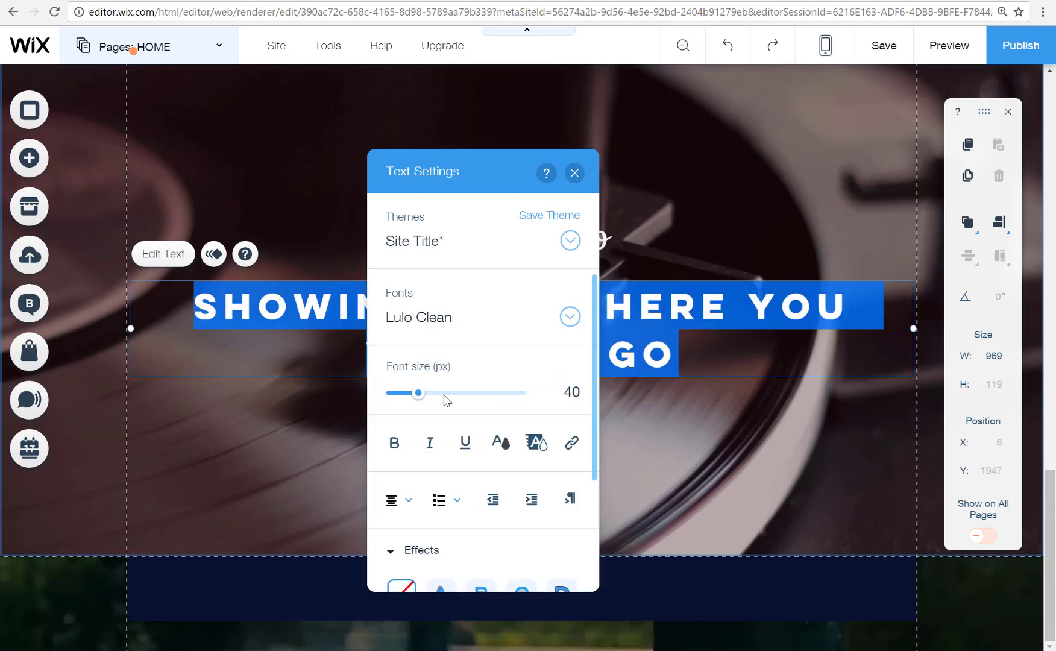
left_click_drag(419, 393, 431, 393)
- Colour the headline pale lavender and apply text effect A
left_click(581, 421)
scroll(530, 416, "down", 1)
left_click(501, 363)
left_click(408, 296)
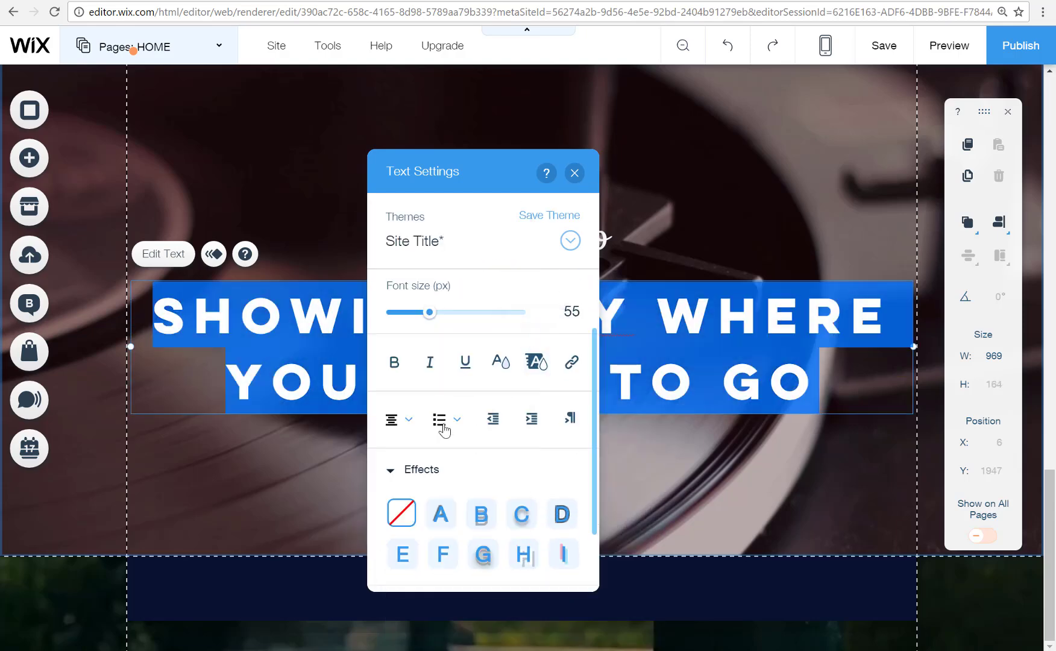
left_click(501, 362)
left_click(506, 226)
left_click(441, 514)
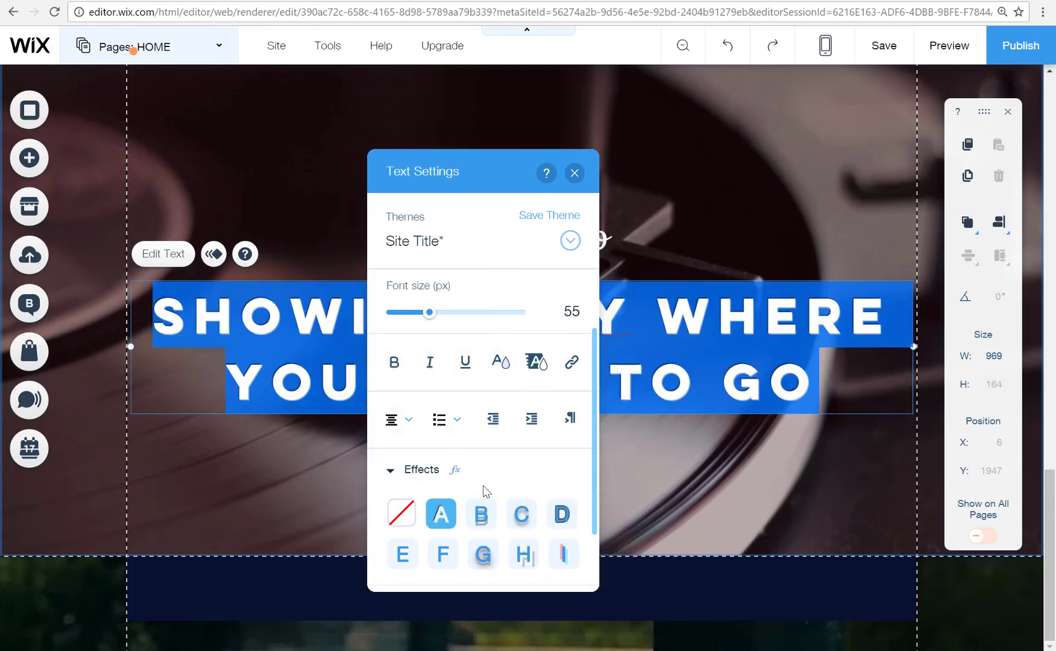
left_click(575, 173)
- Replace the "Welcome to" text above the headline with "Visual Tour Ireland"
left_click(522, 240)
left_click(226, 176)
type("Visual Tour Ire")
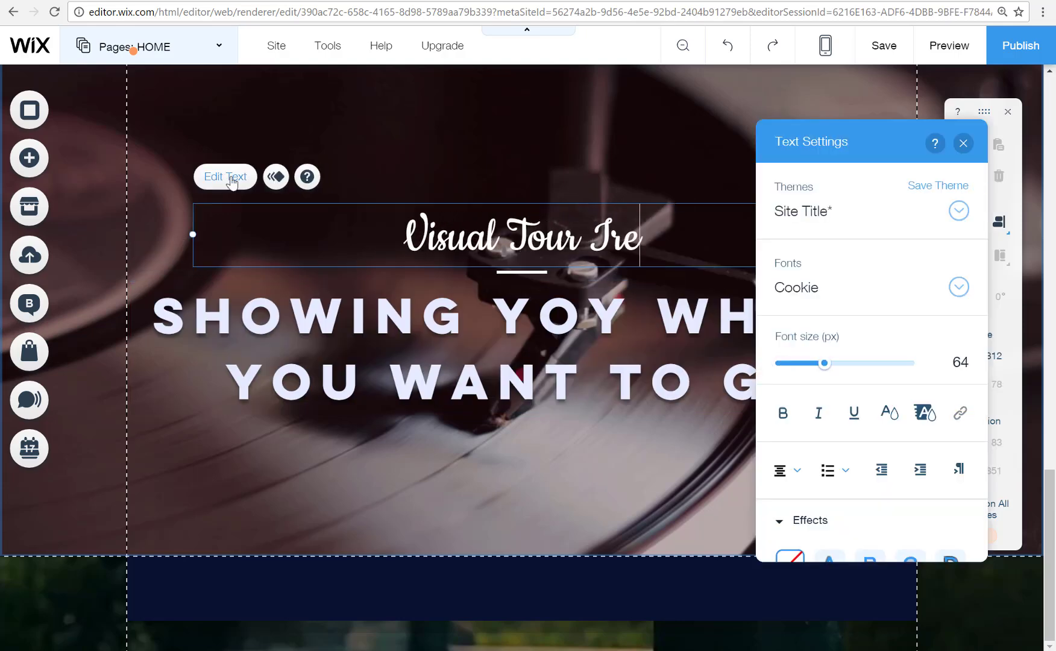
type("land")
left_click(963, 144)
- Correct the misspelled "YOY" in the headline to "YOU"
left_click(436, 357)
left_click(163, 254)
left_click(626, 318)
key("BackSpace")
type("U")
left_click(964, 143)
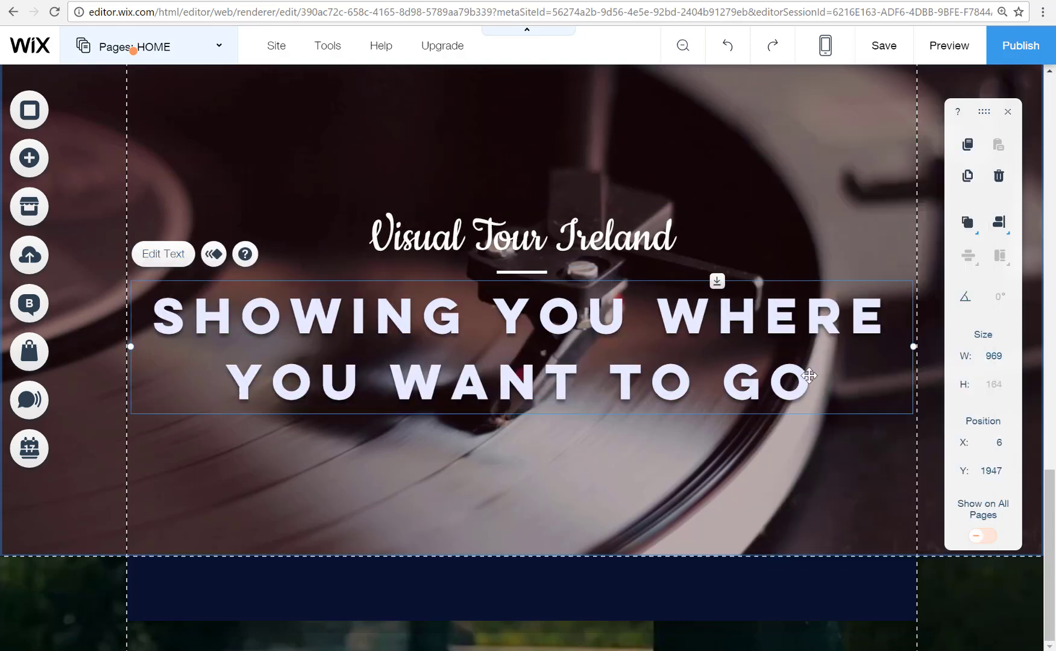
- Change the welcome strip's background to the uploaded image VTI_140.png
left_click(799, 184)
left_click(799, 140)
left_click(878, 285)
scroll(844, 289, "down", 5)
left_click(896, 234)
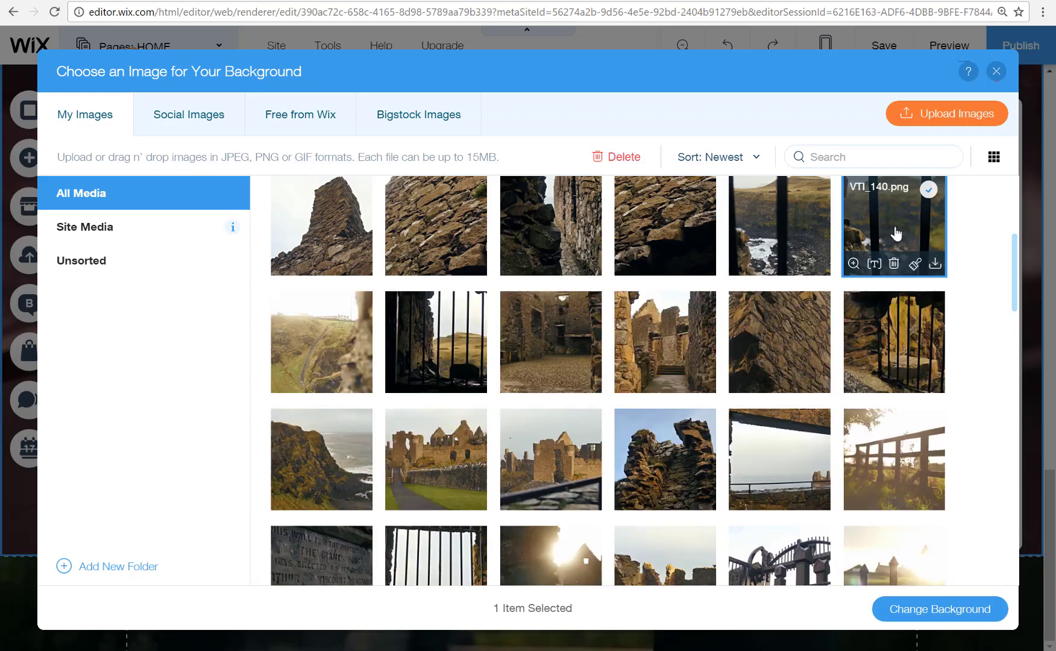
left_click(940, 609)
left_click(981, 143)
- Preview the welcome strip with its new image background, and return to the editor
left_click(949, 45)
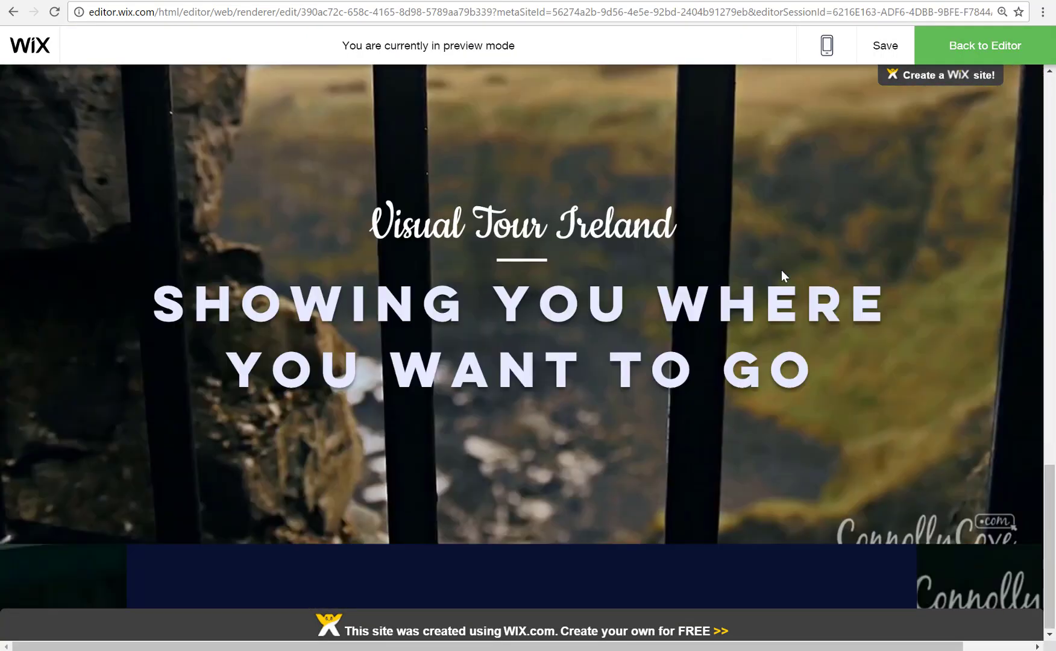
scroll(782, 270, "up", 1)
left_click(977, 52)
- Apply the Zoom-In scroll effect to the welcome strip's background image
left_click(865, 481)
left_click(926, 244)
left_click(881, 512)
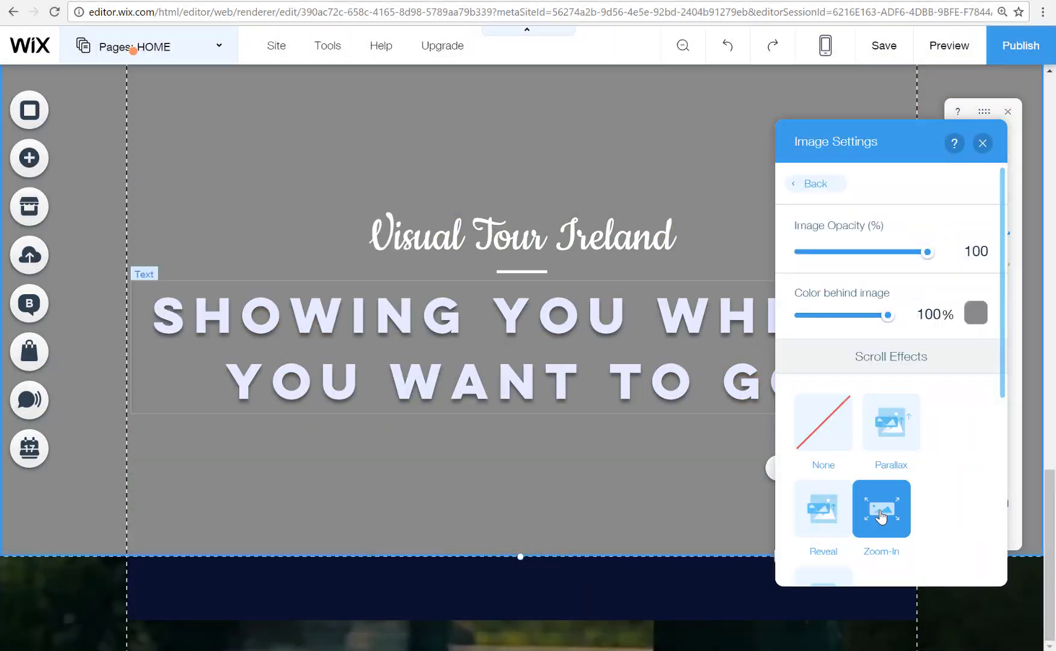
- Preview the strip's scroll effect by moving between the About Us section and the strip, and return to the editor
left_click(949, 46)
scroll(775, 228, "up", 16)
scroll(774, 229, "down", 16)
scroll(775, 229, "up", 9)
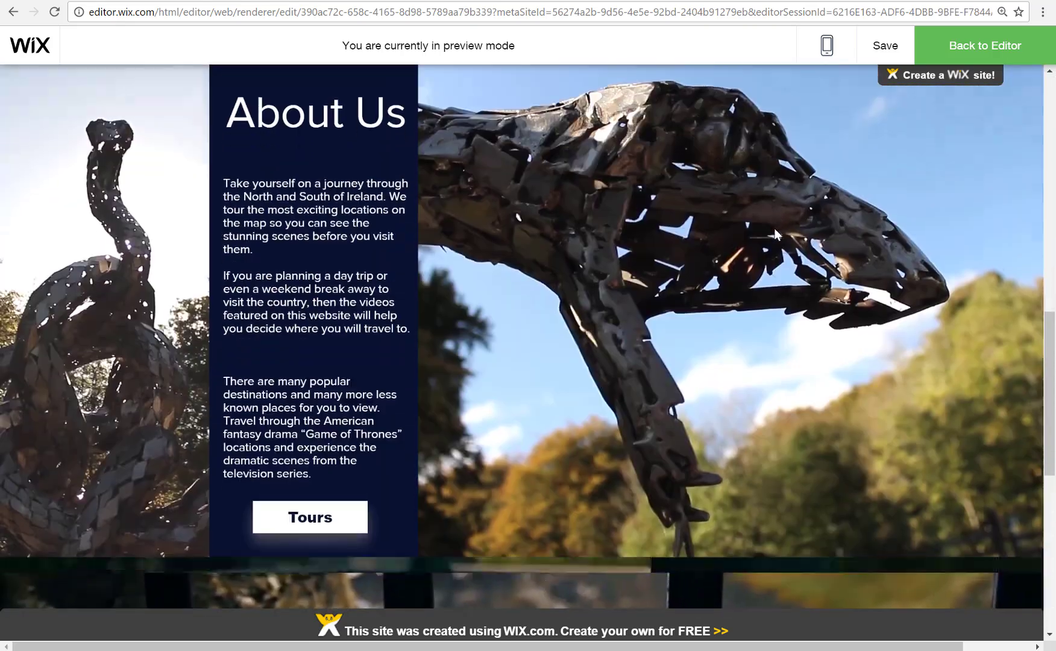
scroll(775, 228, "down", 9)
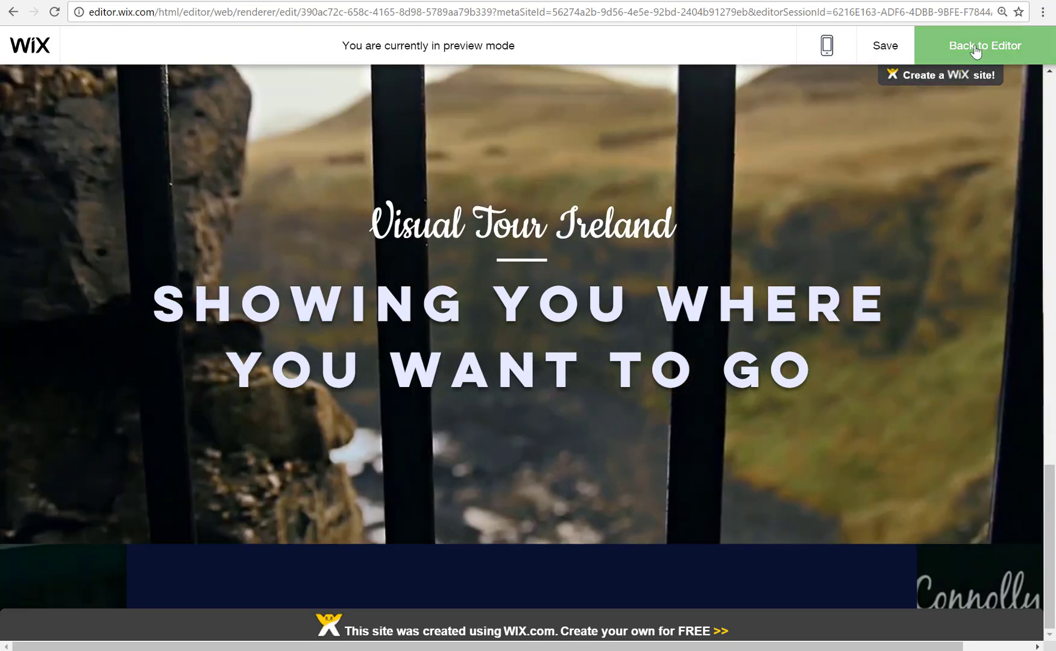
left_click(976, 52)
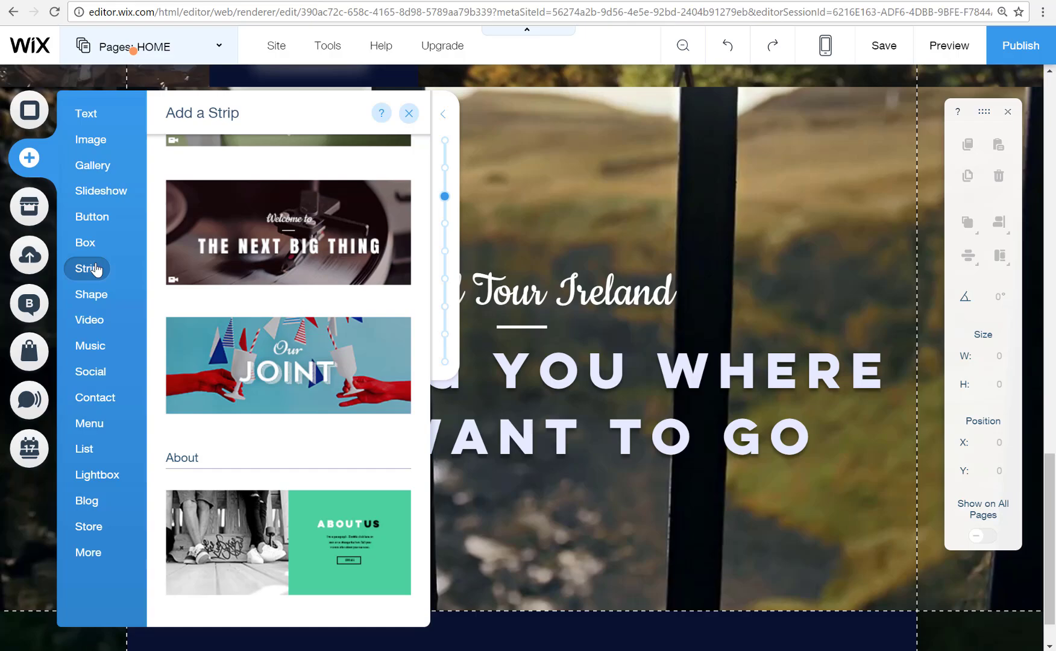
- Add the green two-column "About Us" strip below the Visual Tour Ireland strip
scroll(274, 265, "down", 5)
left_click_drag(289, 259, 566, 327)
scroll(566, 327, "down", 2)
- Change the background of the new strip's text column to white
left_click(565, 327)
left_click(745, 194)
left_click(313, 309)
left_click(476, 181)
- Replace the new strip's "ABOUT US" heading with "SERVICES WE OFFER"
double_click(784, 341)
left_click_drag(848, 342, 766, 334)
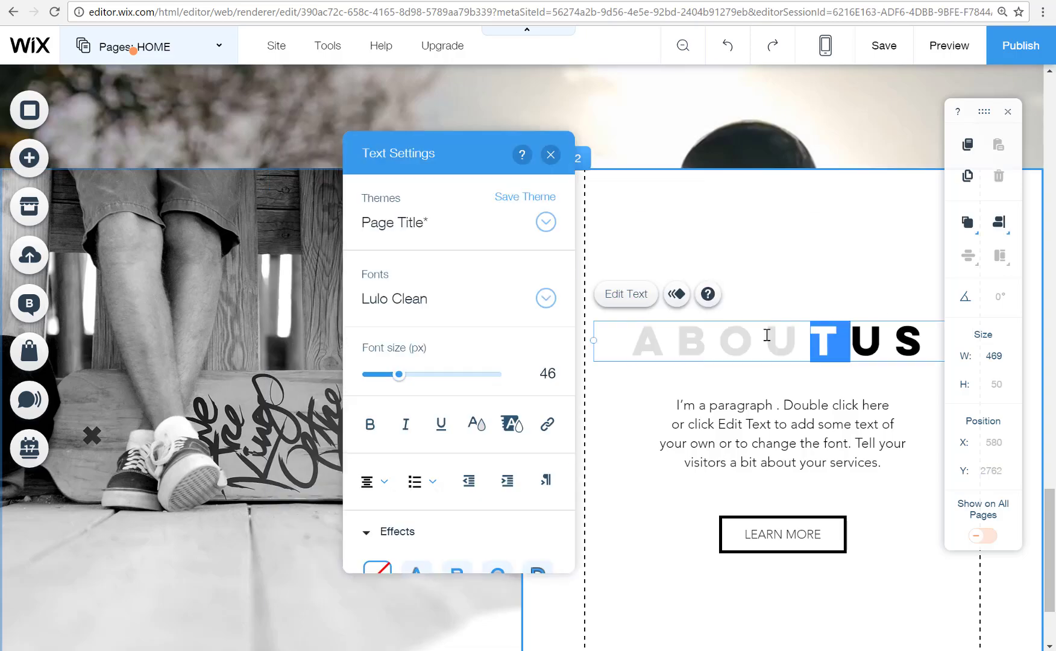
type("SERVICES WE OFFER")
- Colour "WE" dark navy and the words "SERVICES" and "OFFER" slate blue in the strip's heading
double_click(784, 419)
left_click(477, 424)
left_click(485, 328)
left_click(418, 292)
left_click(384, 274)
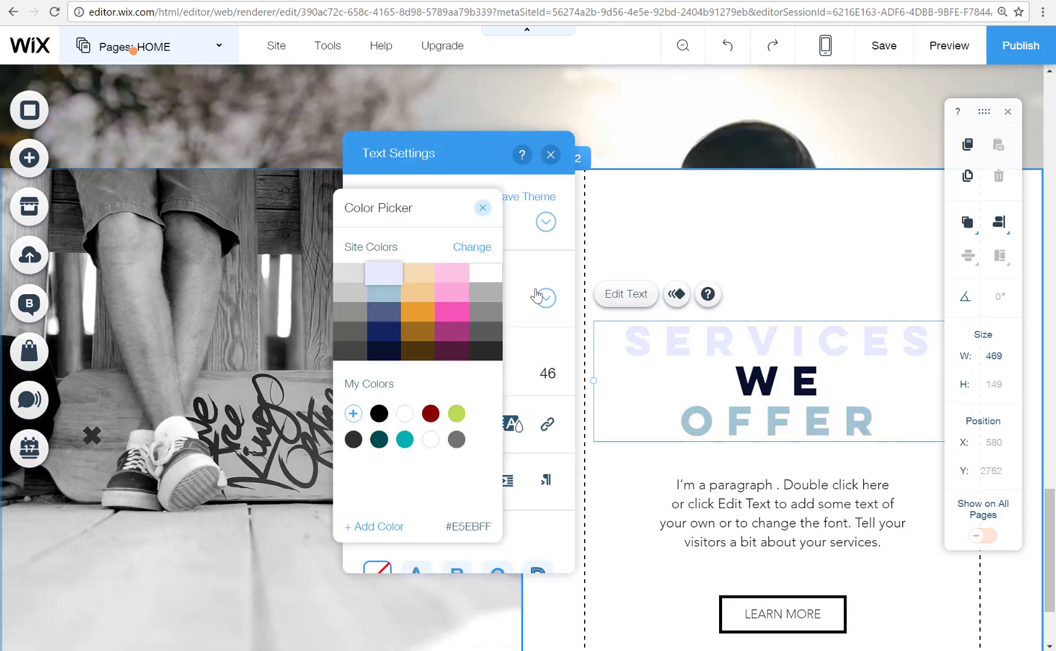
double_click(738, 420)
left_click(476, 425)
left_click(417, 310)
double_click(778, 341)
left_click(476, 424)
left_click(551, 155)
- Move the heading near the column's top and replace the paragraph with the "Feel like you need a video to promote products..." text placed beneath it
left_click_drag(806, 380, 804, 272)
left_click_drag(984, 112, 362, 182)
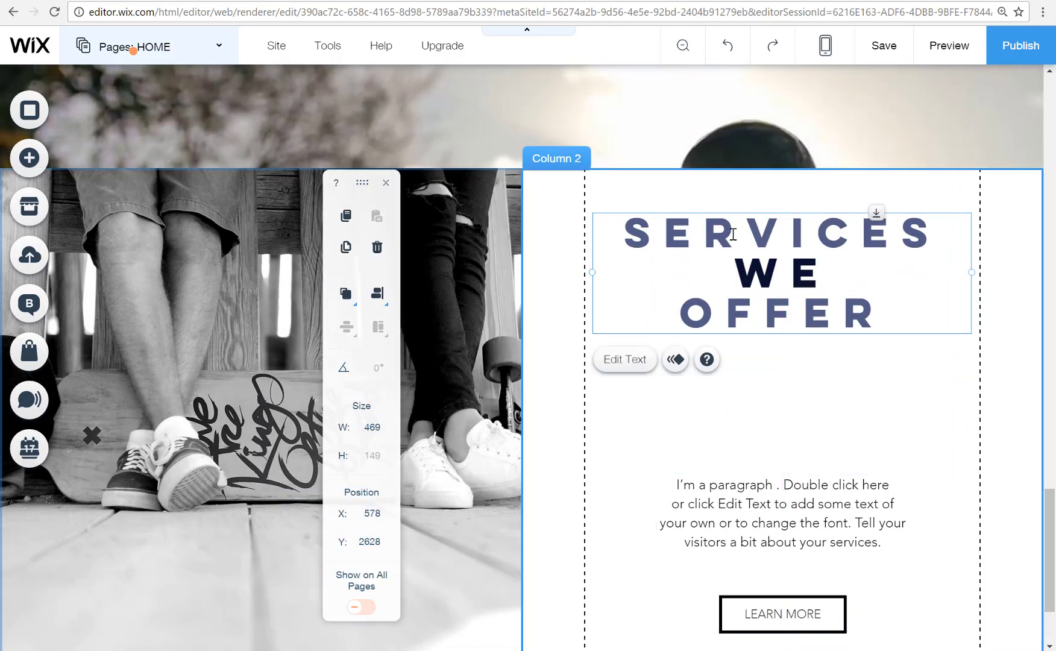
left_click(763, 503)
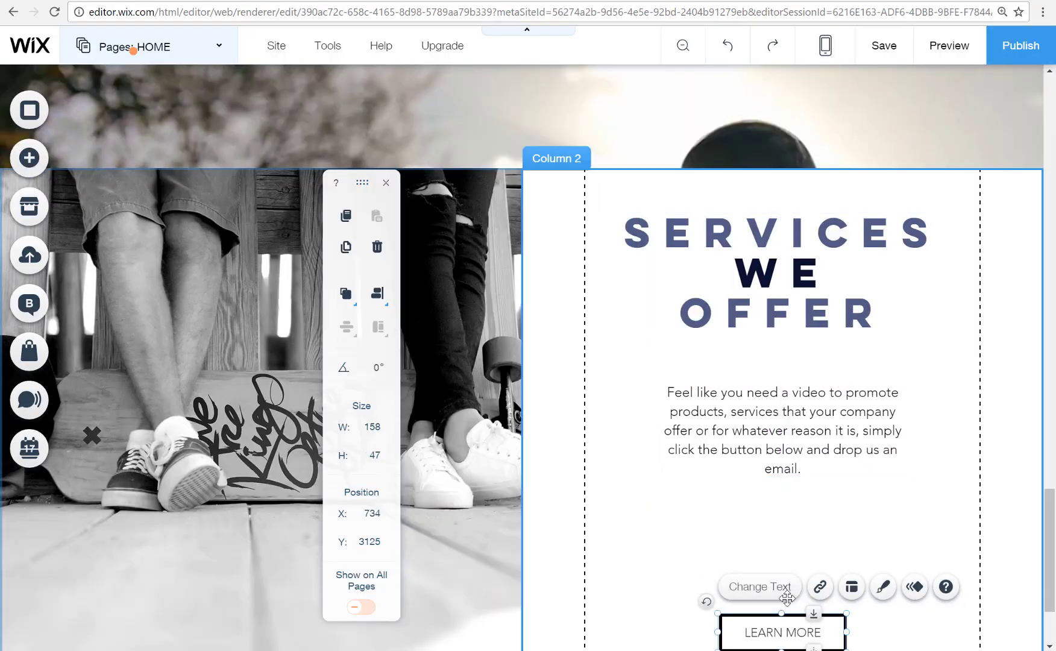
- Move the Learn More button up below the paragraph and relabel it "Contact Us"
left_click_drag(787, 631, 787, 558)
left_click(761, 513)
type("Contact Us")
- Set the link for the Contact Us button
left_click(672, 557)
left_click(358, 263)
left_click(707, 480)
left_click(672, 420)
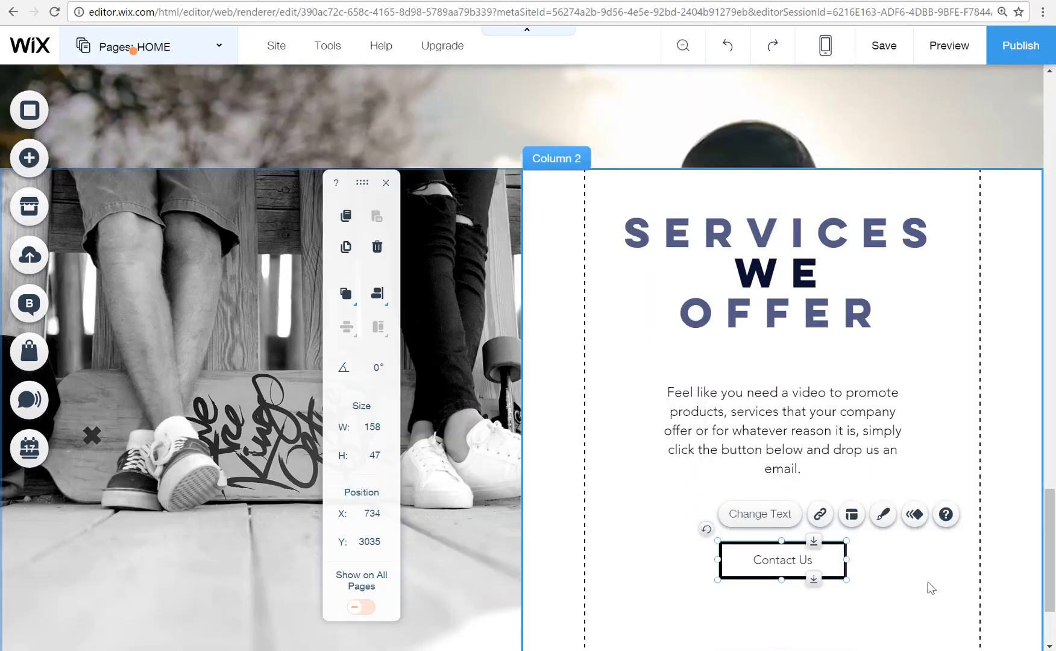
- Give the strip's photo column the tree video background, with no overlay pattern and a dark blue overlay colour
double_click(876, 457)
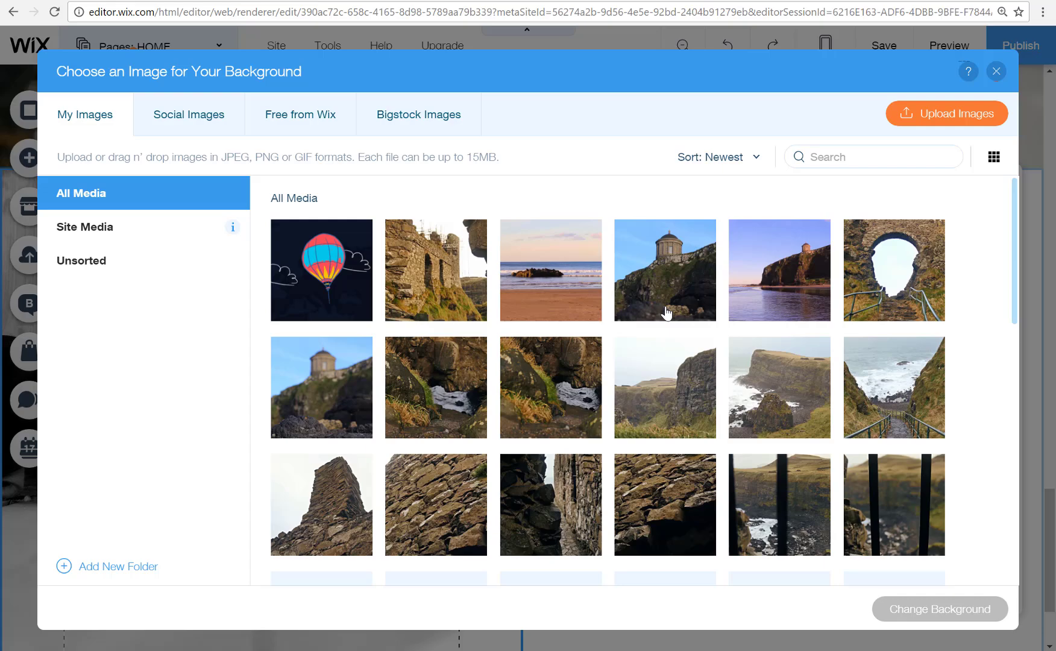
scroll(668, 307, "down", 5)
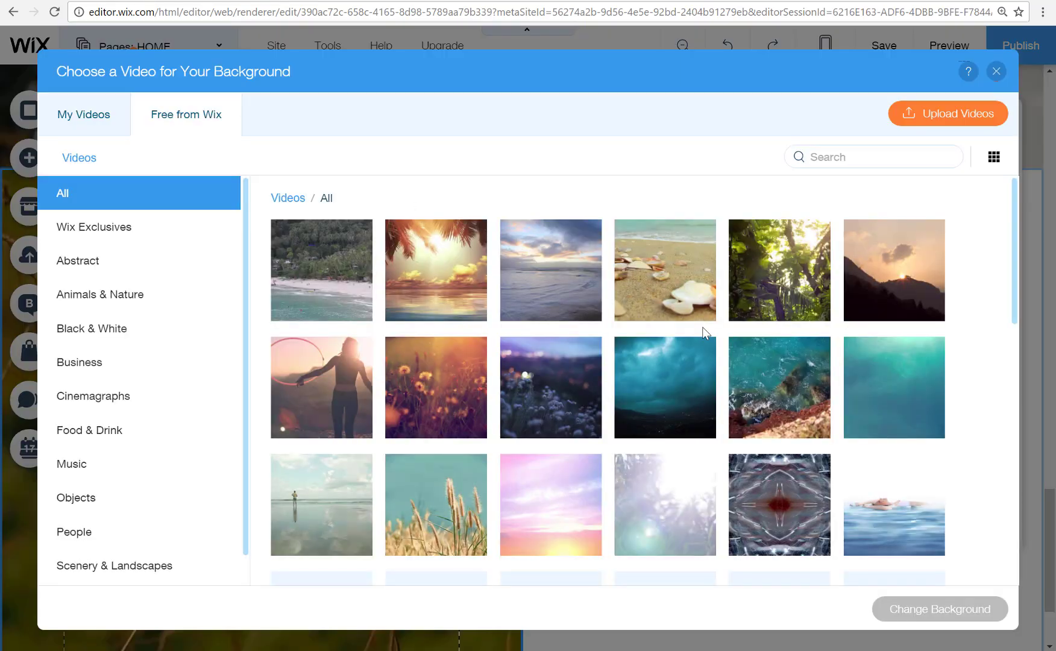
scroll(1003, 504, "down", 10)
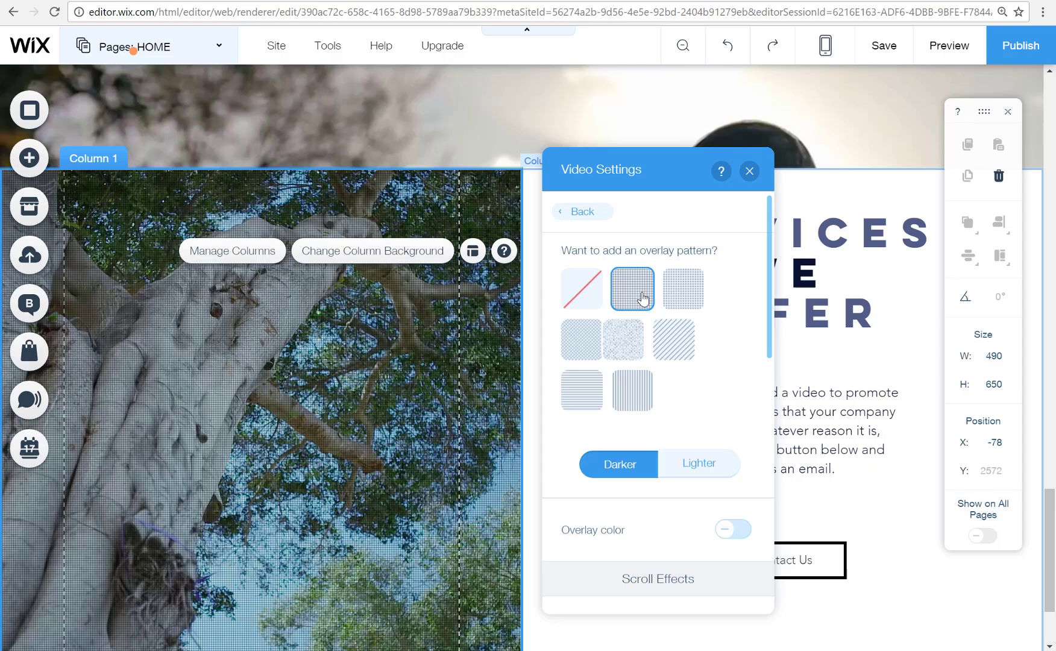
left_click(583, 296)
scroll(705, 439, "down", 8)
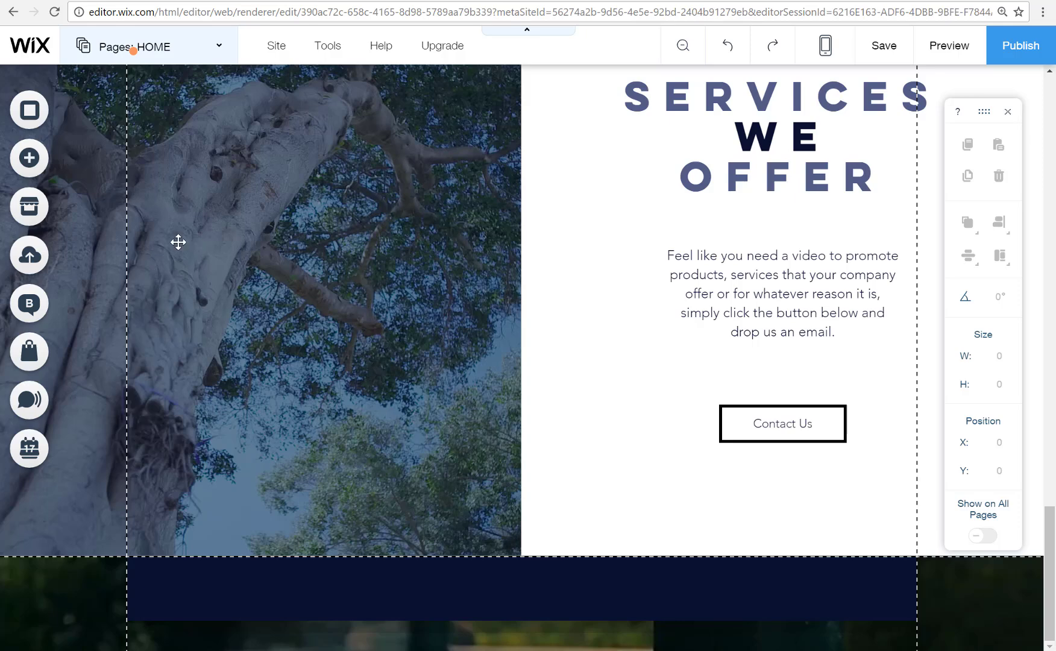
- Add a full-width Animated Grid gallery below the Services We Offer strip
left_click(29, 158)
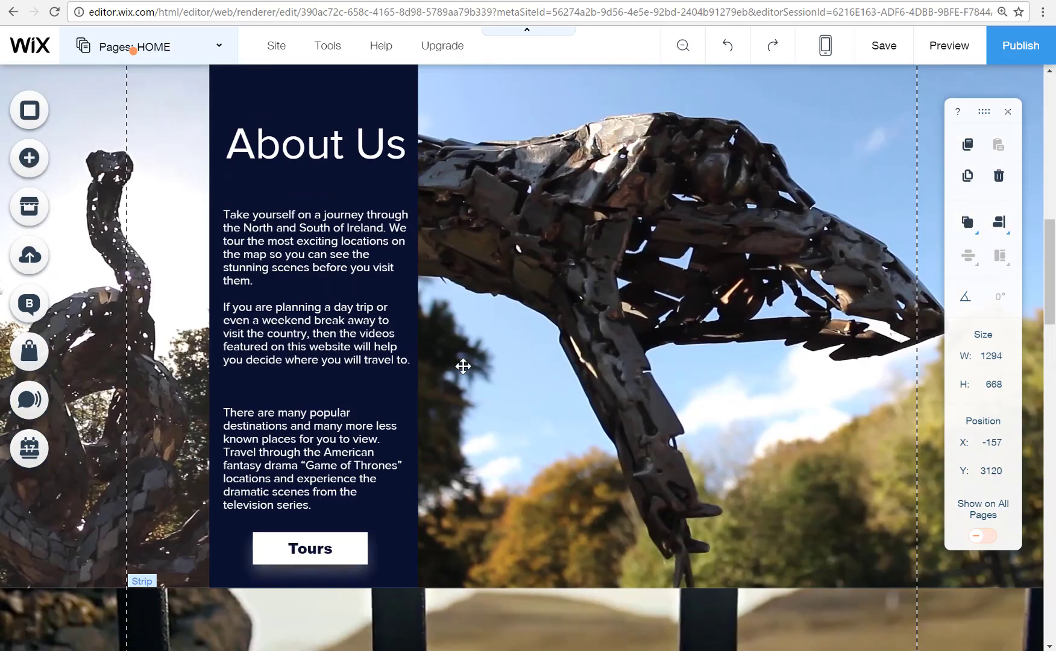
- Duplicate the dark-tinted strip that sits between the slideshow and the About Us section
scroll(461, 356, "up", 4)
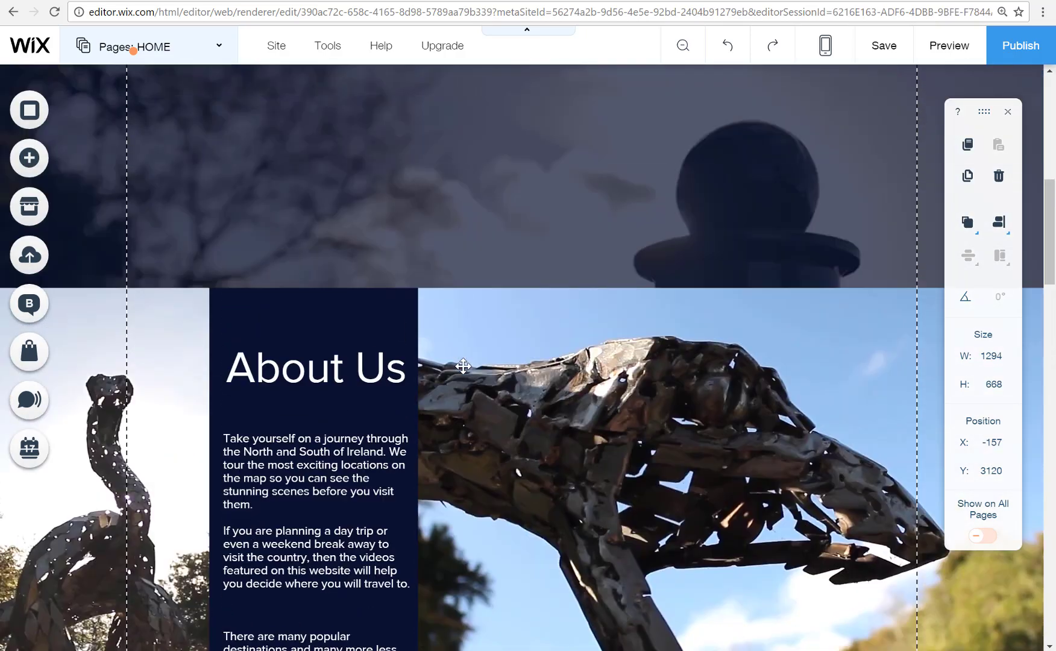
scroll(463, 348, "up", 2)
left_click(486, 267)
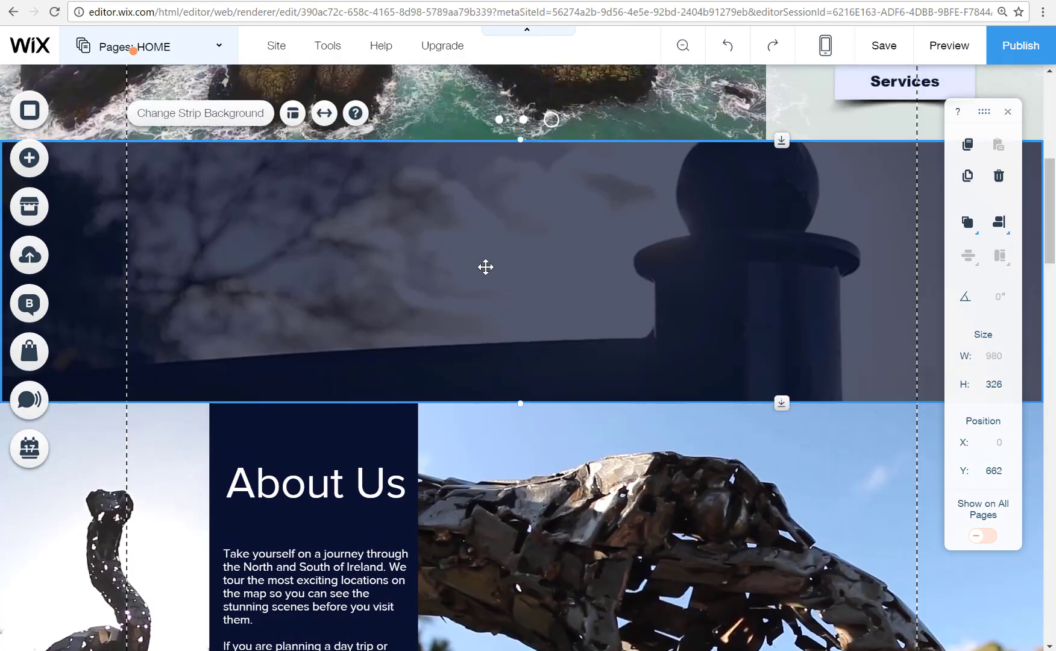
left_click(968, 177)
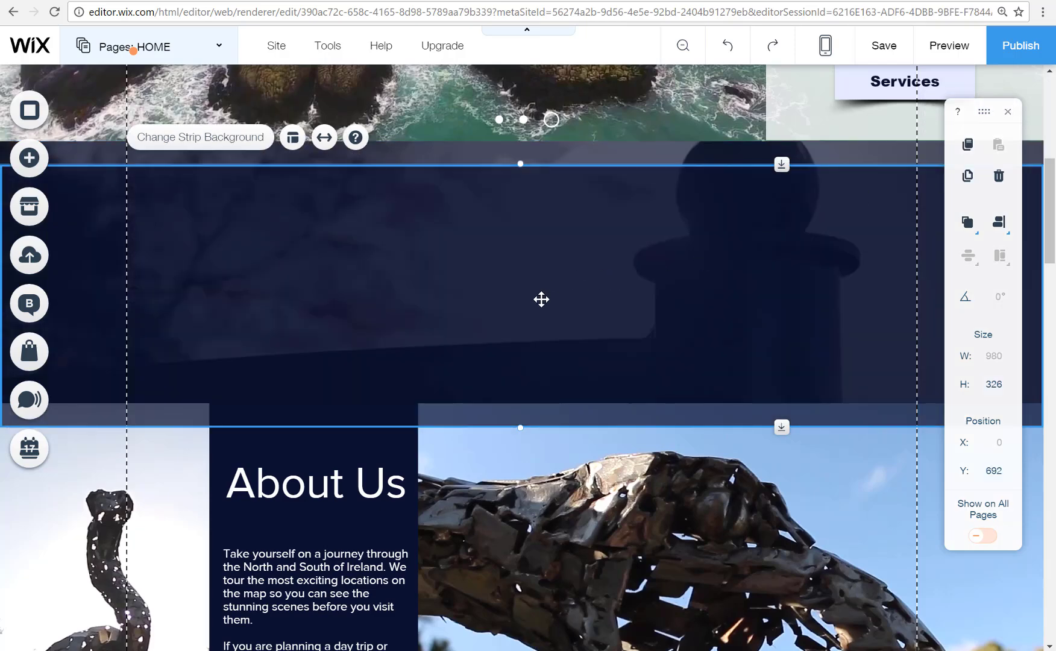
- Move the duplicated strip down the page to the bottom edge of the Services We Offer strip, at Y 2910
left_click_drag(531, 448, 520, 649)
scroll(519, 603, "down", 10)
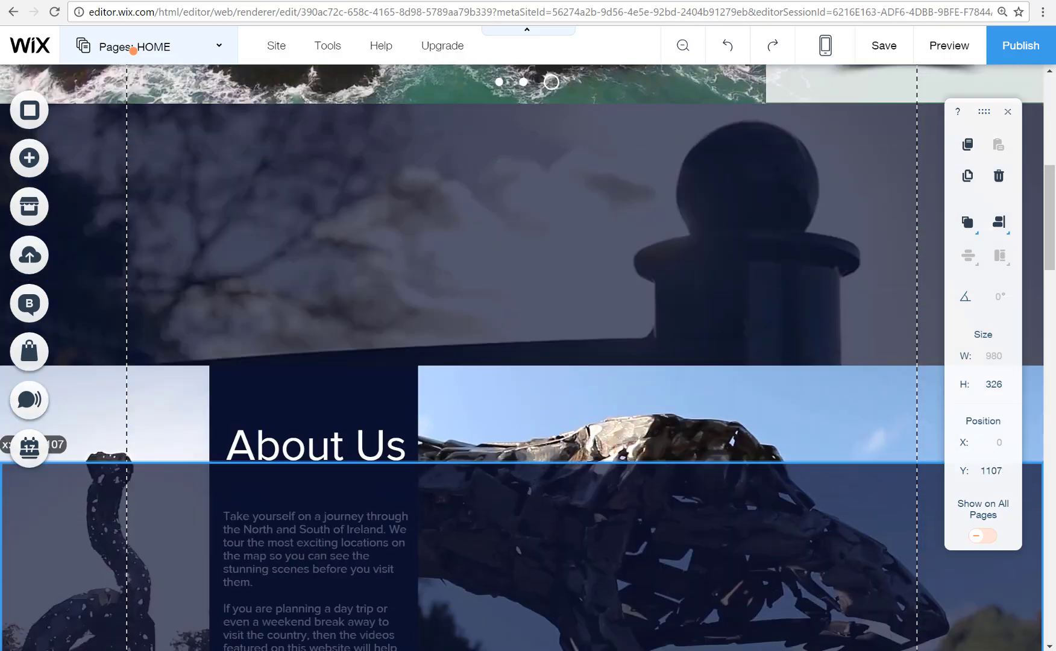
scroll(512, 627, "down", 15)
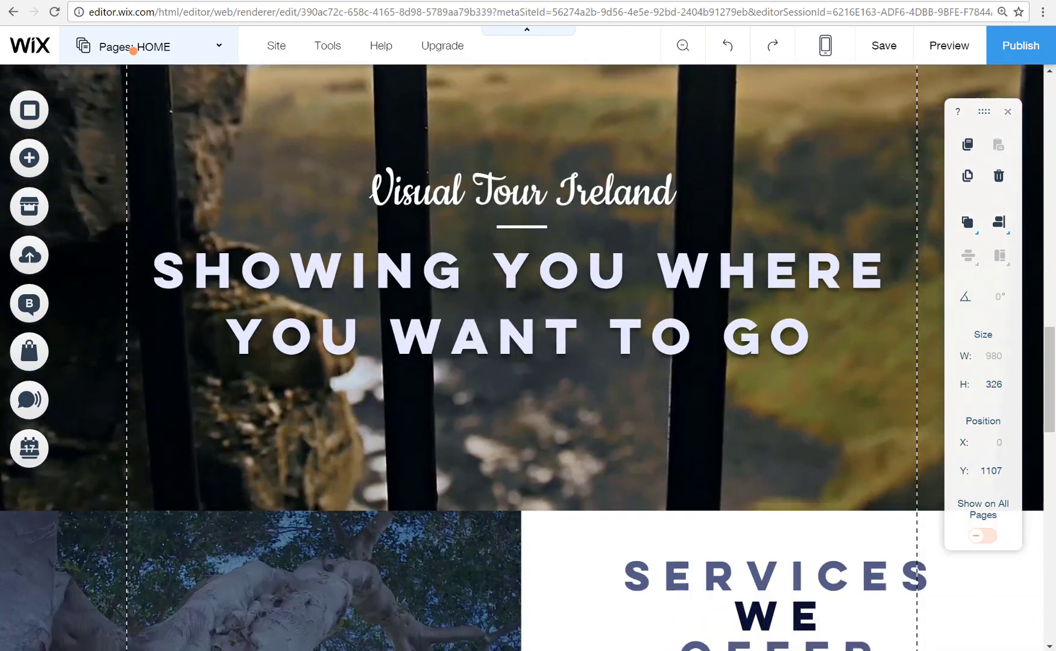
scroll(511, 627, "down", 2)
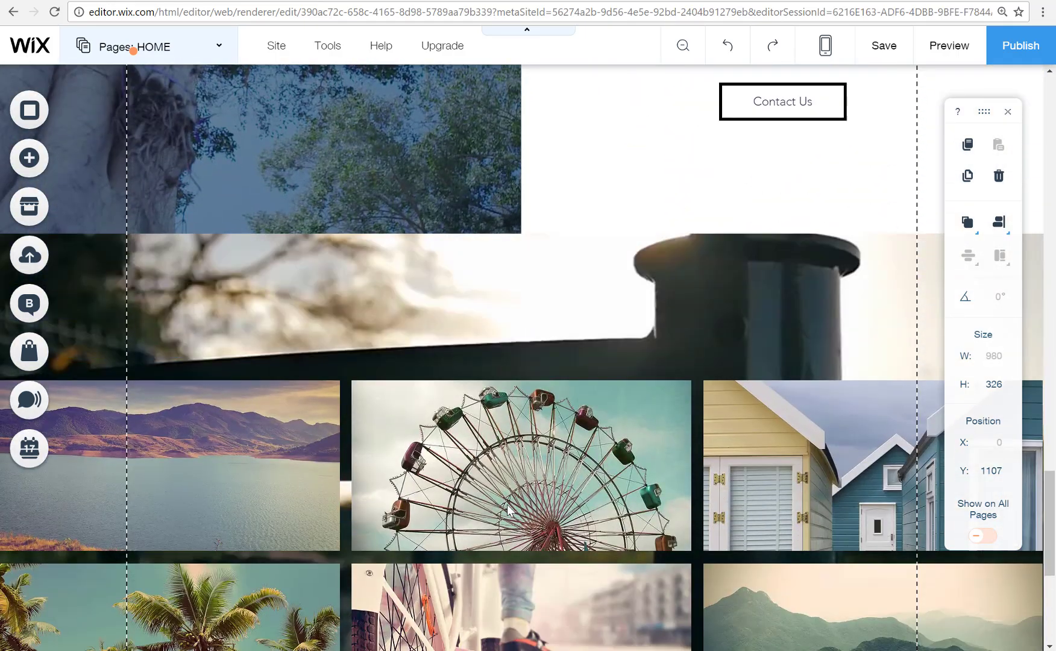
left_click_drag(498, 336, 501, 325)
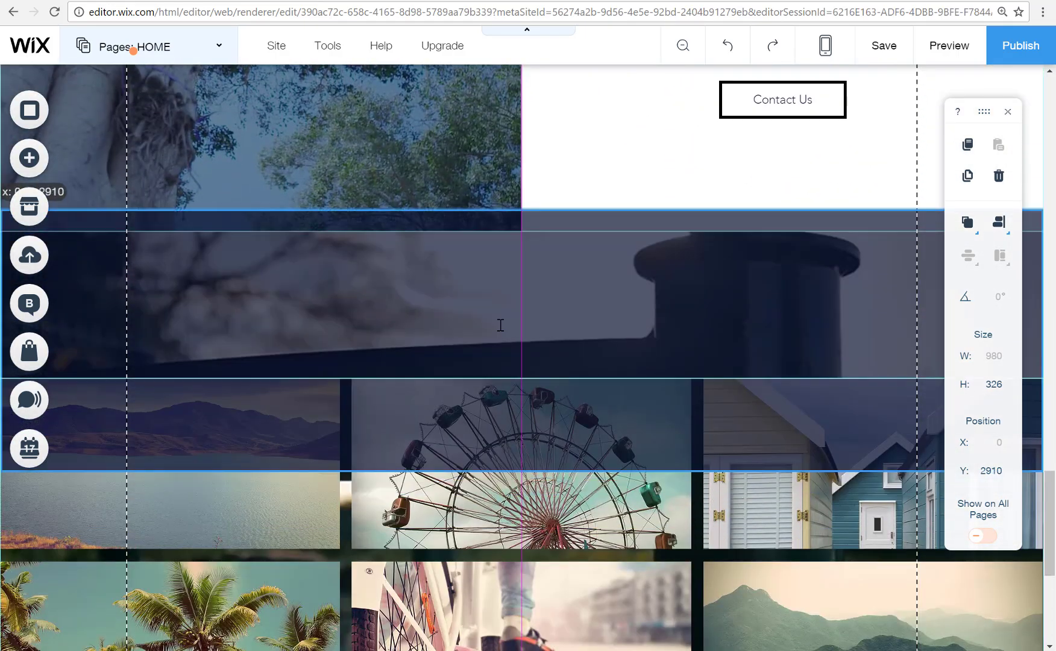
- Move the Animated Grid gallery down below the duplicated strip, to Y 3247
left_click_drag(479, 486, 480, 486)
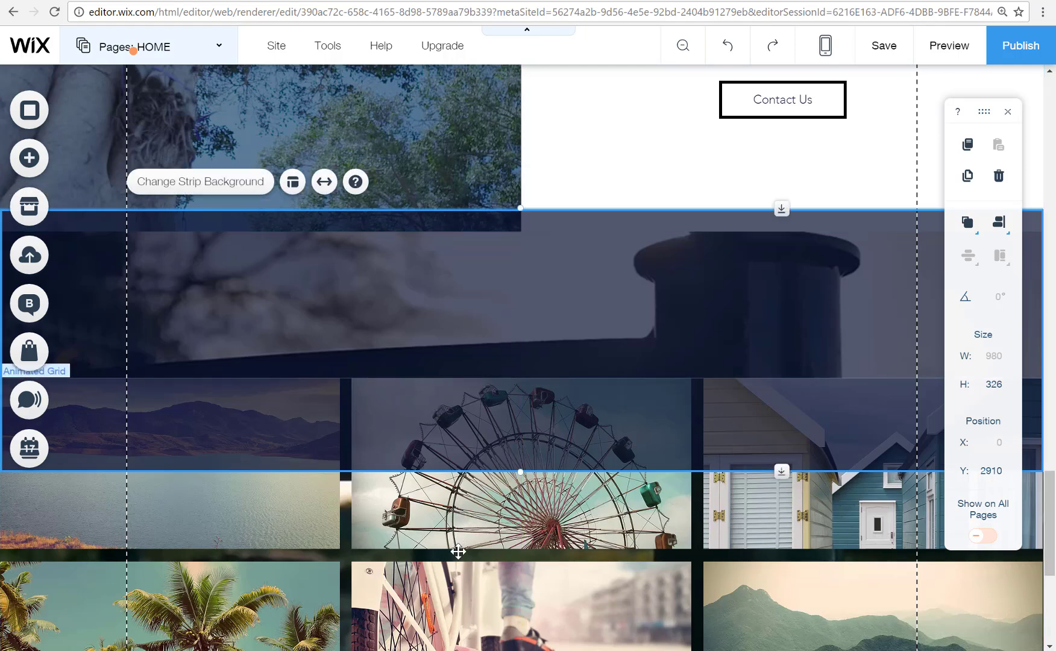
left_click_drag(458, 551, 461, 645)
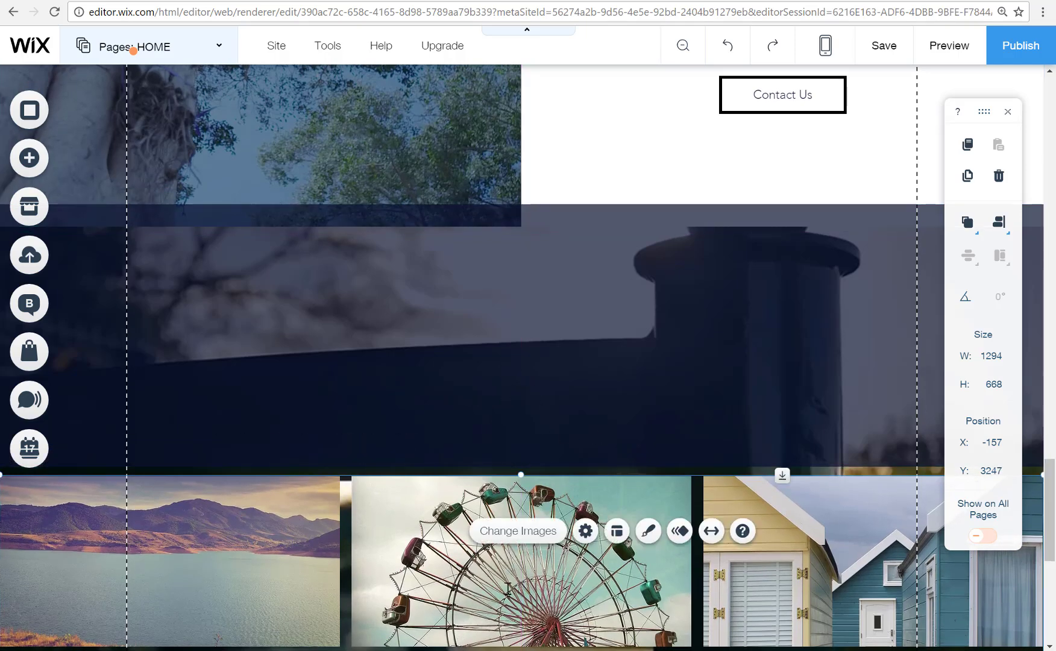
- Align the duplicated strip with the lower edge of the Services We Offer strip and set the gallery below it at Y 3264
left_click_drag(509, 559, 511, 605)
left_click(530, 359)
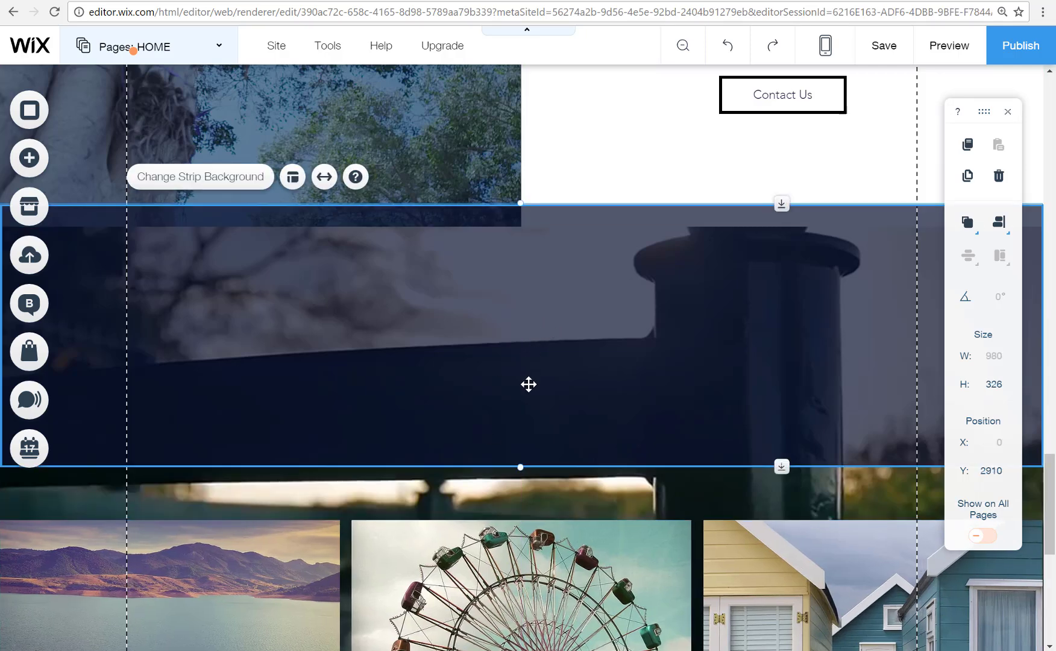
left_click(456, 560)
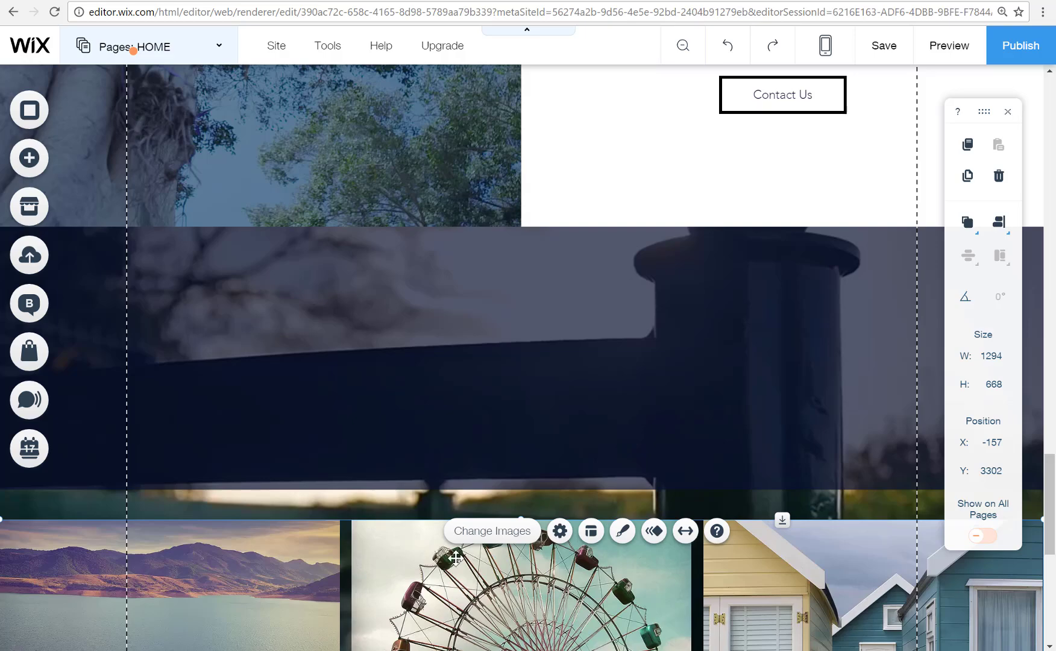
mouse_move(441, 553)
left_mouse_down()
mouse_move(433, 541)
mouse_move(441, 535)
left_mouse_up()
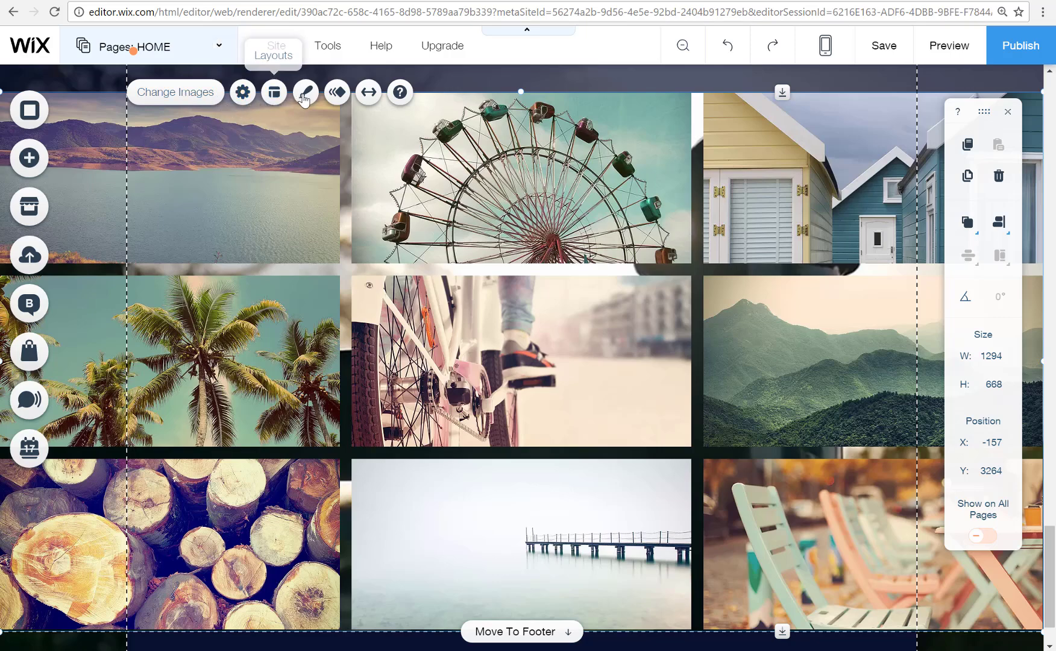
- Open the Animated Grid gallery's image organiser and look through its sample images
left_click(186, 100)
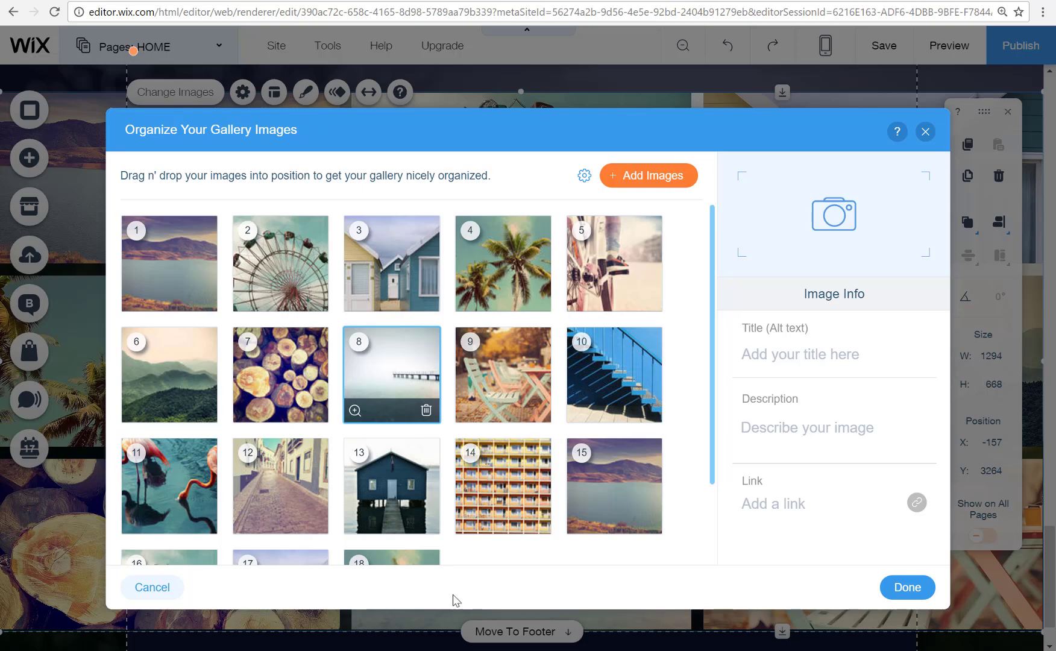
scroll(422, 333, "down", 2)
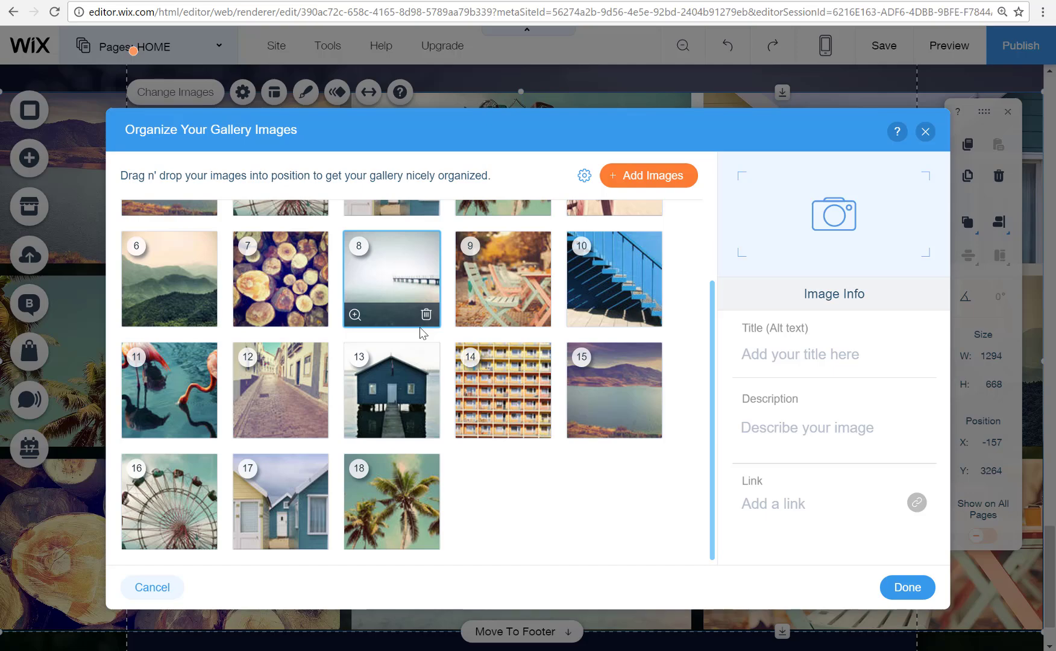
scroll(429, 326, "up", 2)
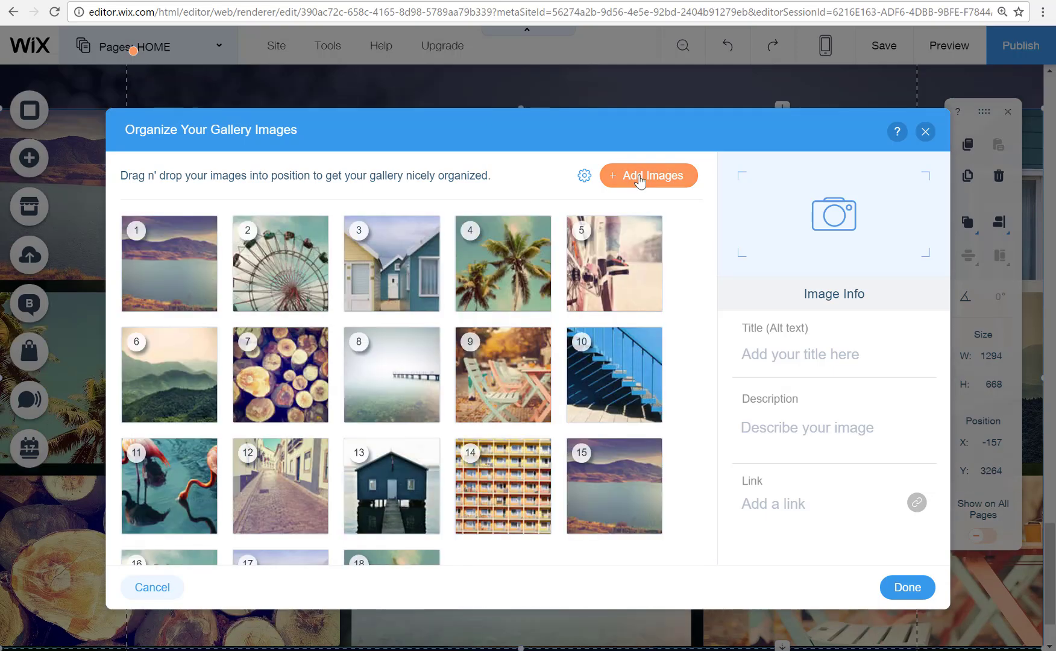
- Select eleven coast, castle and stonework photos from My Images for the gallery, and leave the picker without adding them
left_click(640, 180)
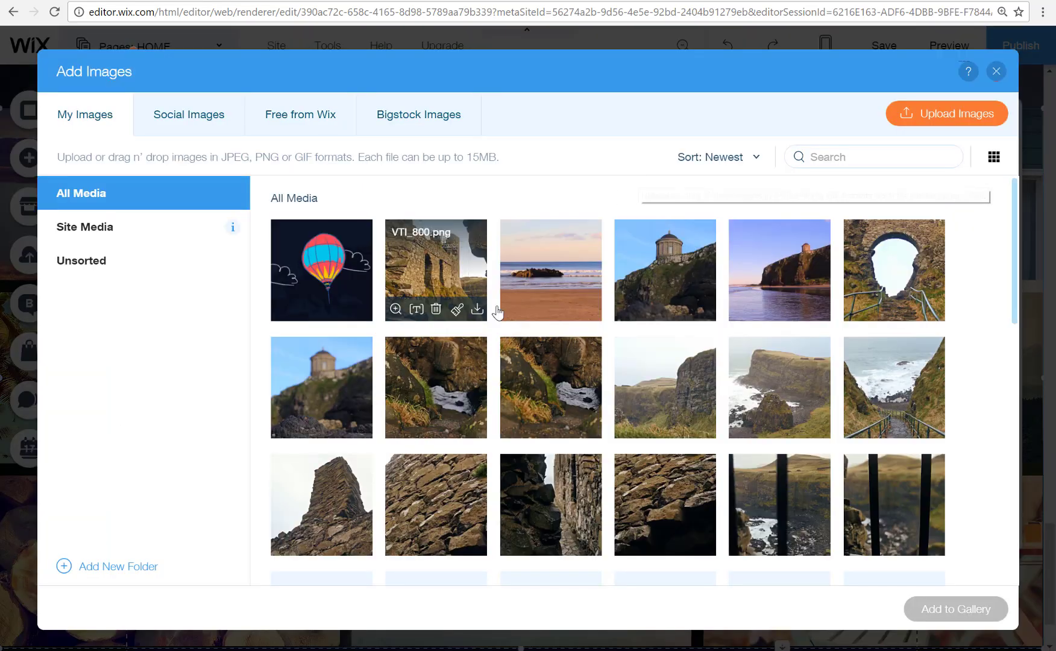
left_click(561, 259)
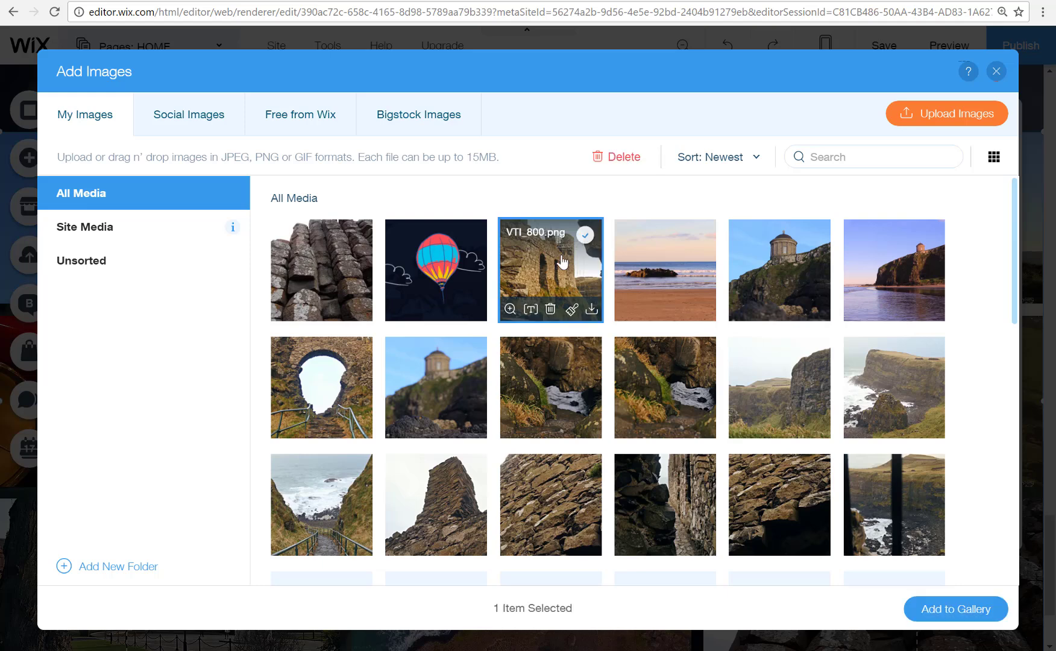
left_click(648, 272)
left_click(763, 284)
left_click(776, 394)
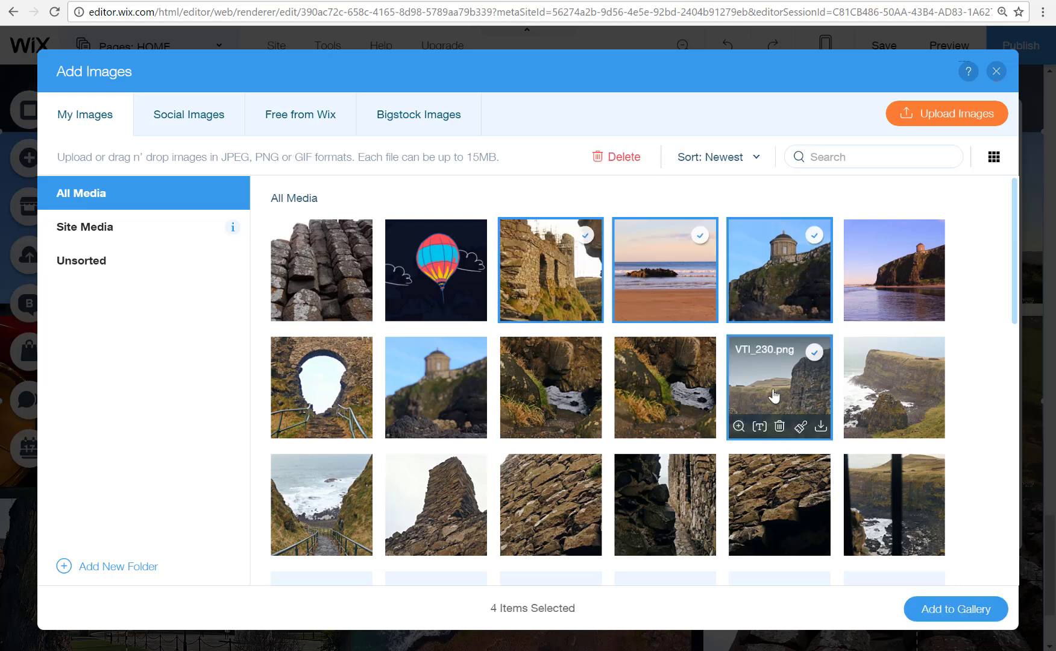
left_click(670, 390)
left_click(665, 480)
left_click(543, 512)
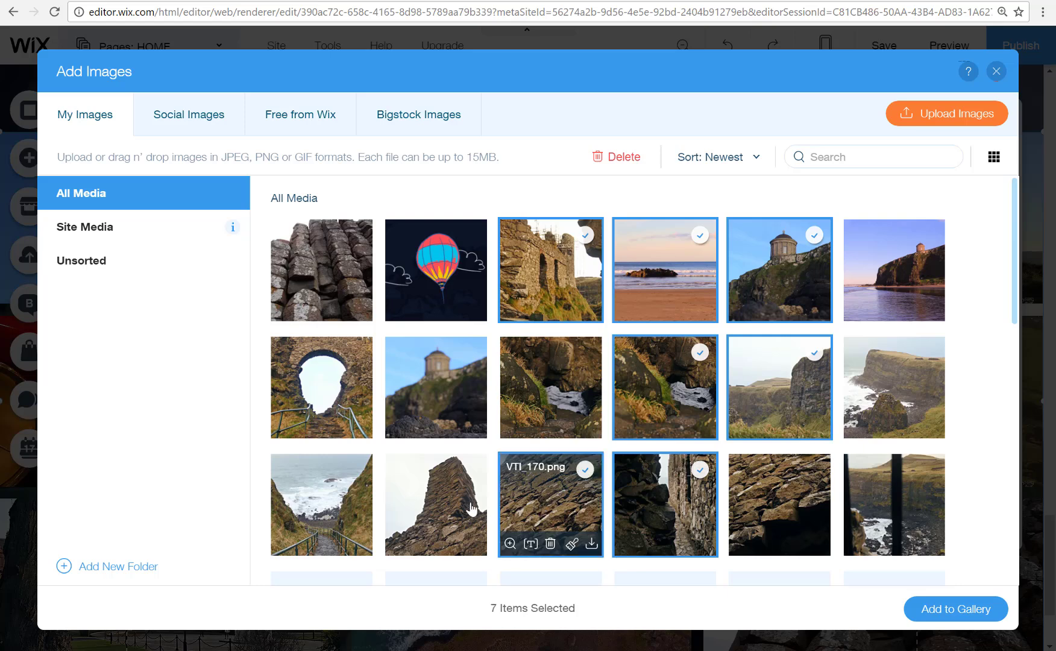
left_click(463, 509)
left_click(347, 505)
left_click(802, 529)
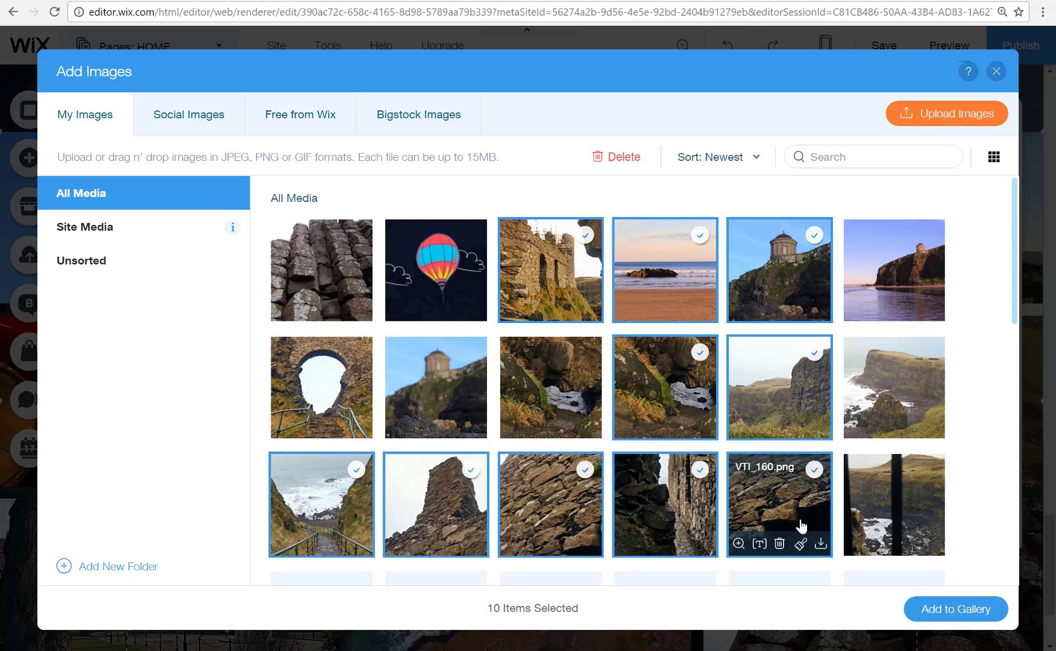
left_click(869, 525)
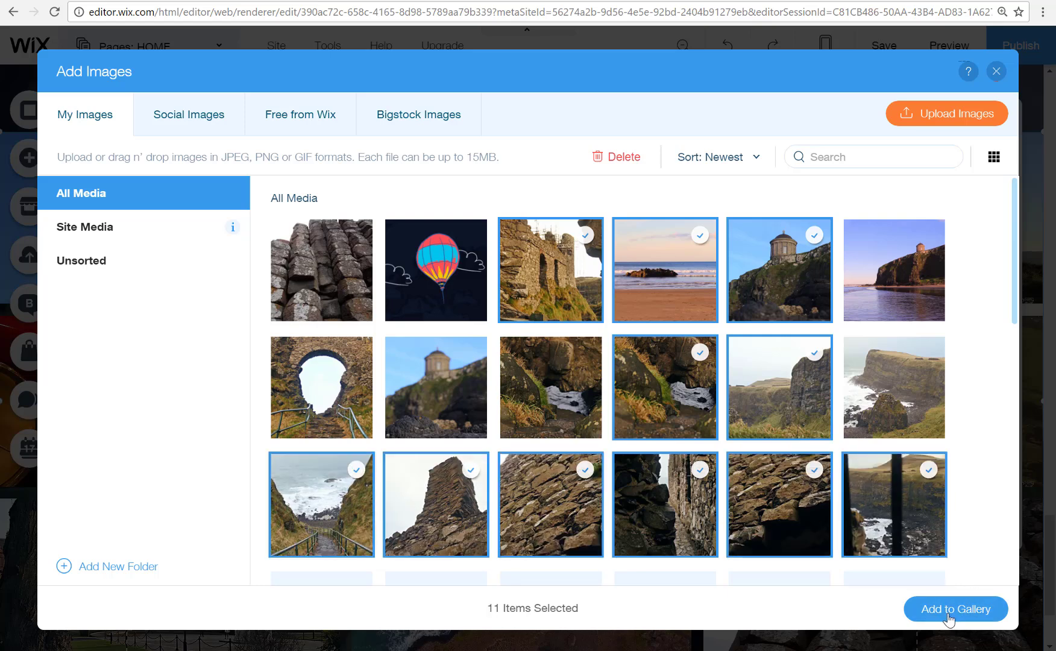
left_click(996, 71)
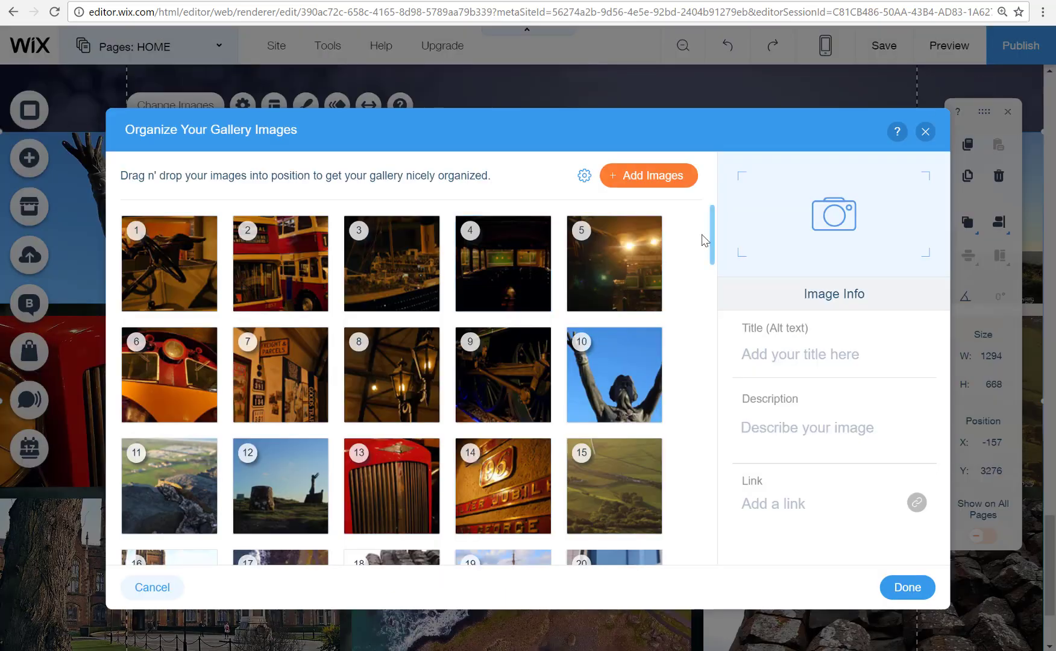
- Look through the gallery's photos, check the title, description and link of the Queens University gates photo, and close the organiser
left_click_drag(713, 246, 714, 533)
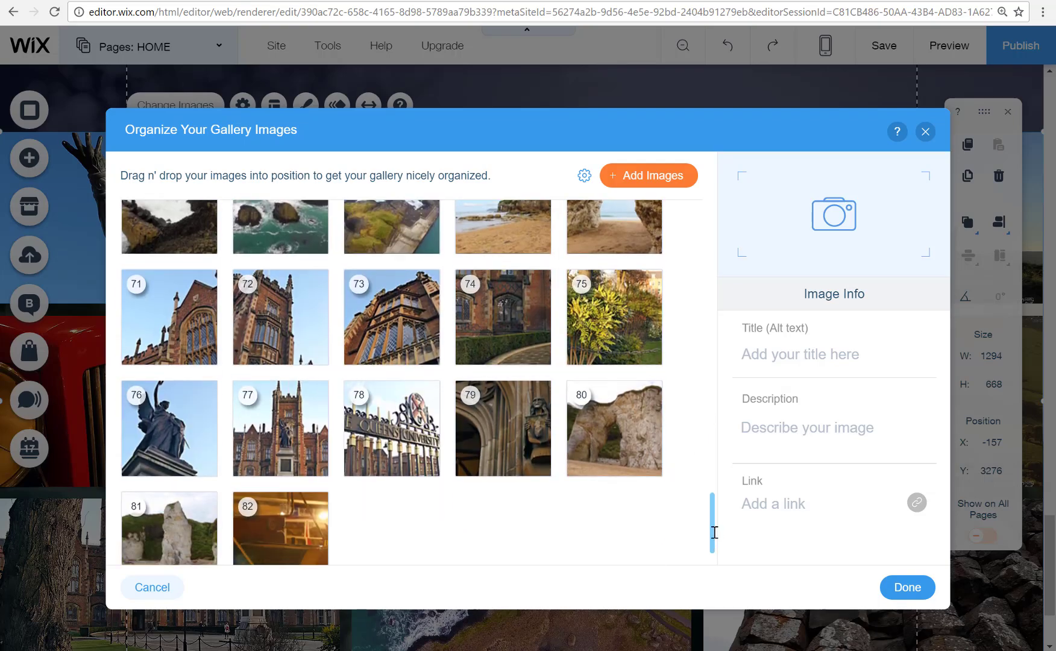
scroll(714, 533, "up", 6)
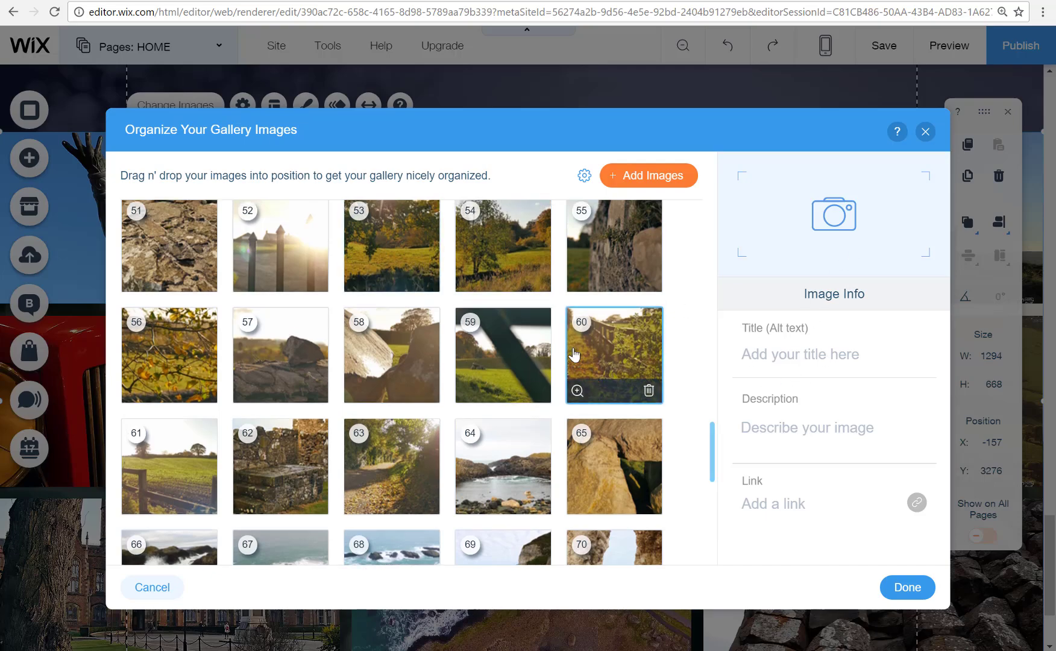
scroll(574, 355, "up", 5)
scroll(573, 355, "up", 10)
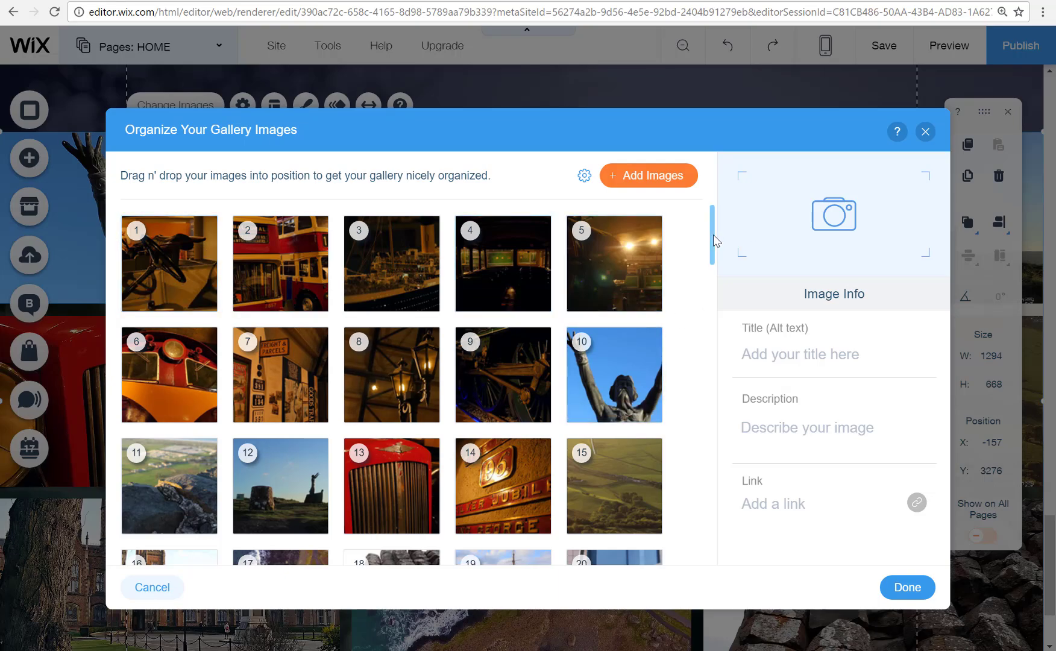
left_click_drag(714, 234, 706, 421)
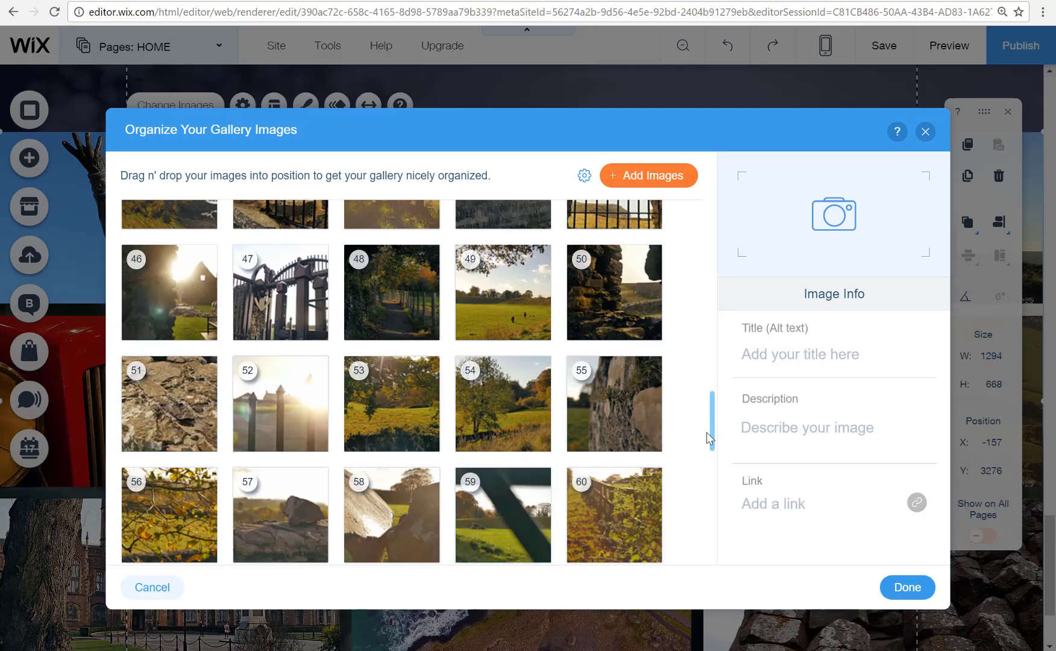
left_click_drag(718, 505, 720, 546)
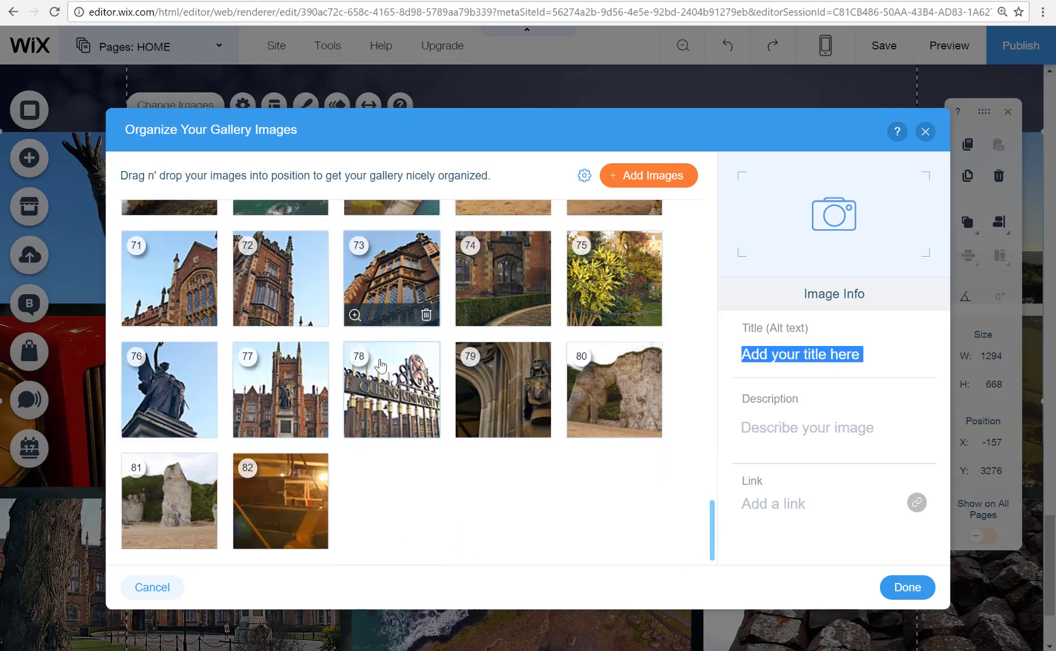
left_click(392, 385)
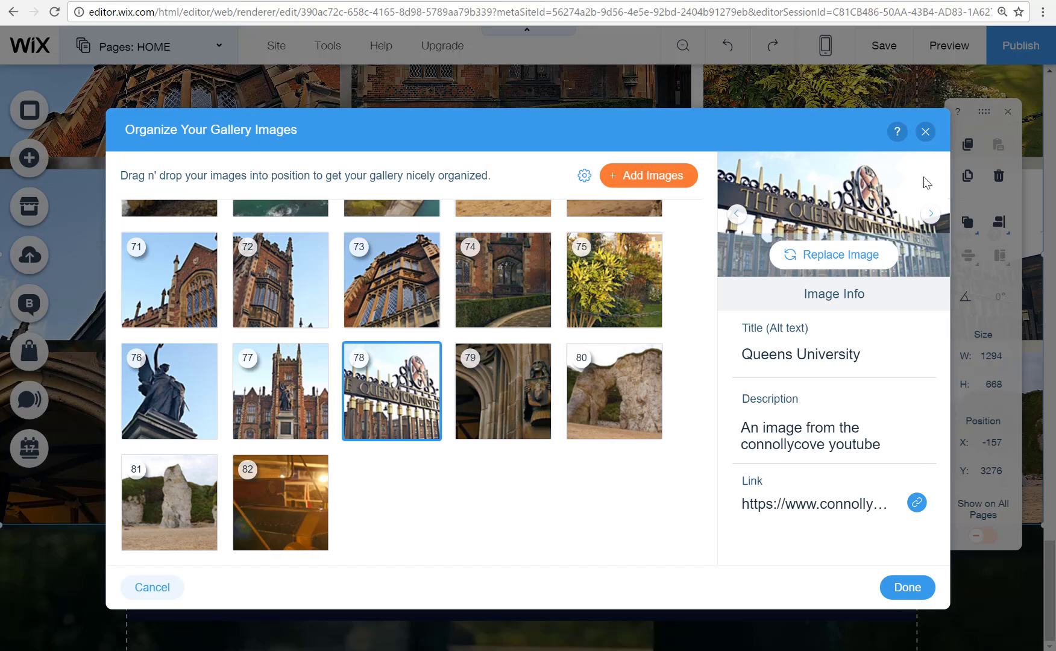
left_click(925, 131)
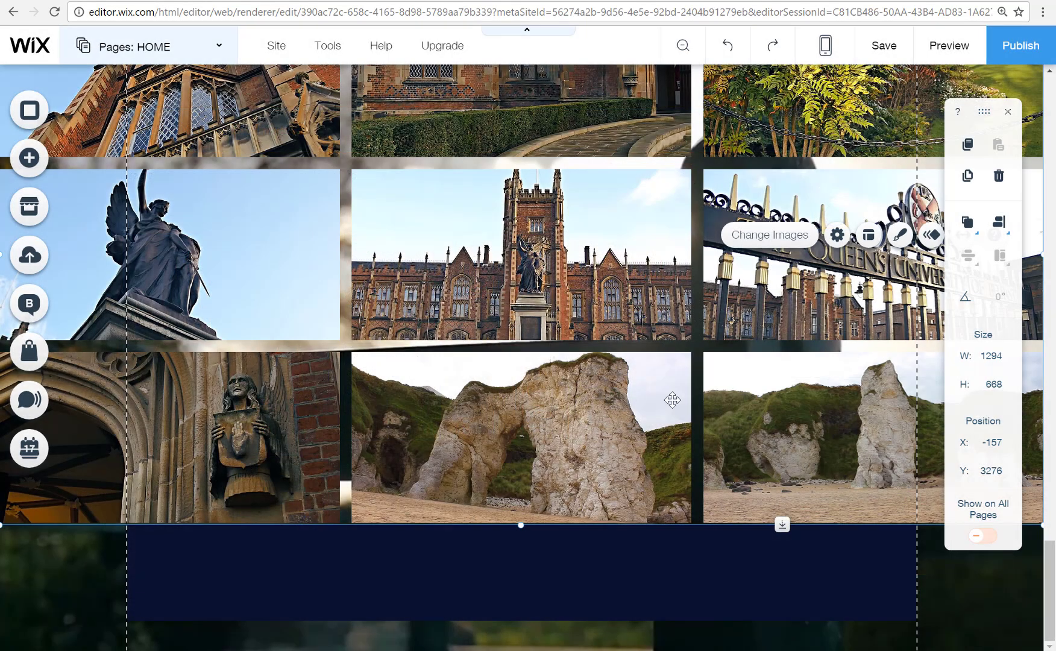
- Preview the site and follow the link on the Queens University gates photo in the gallery
left_click(952, 48)
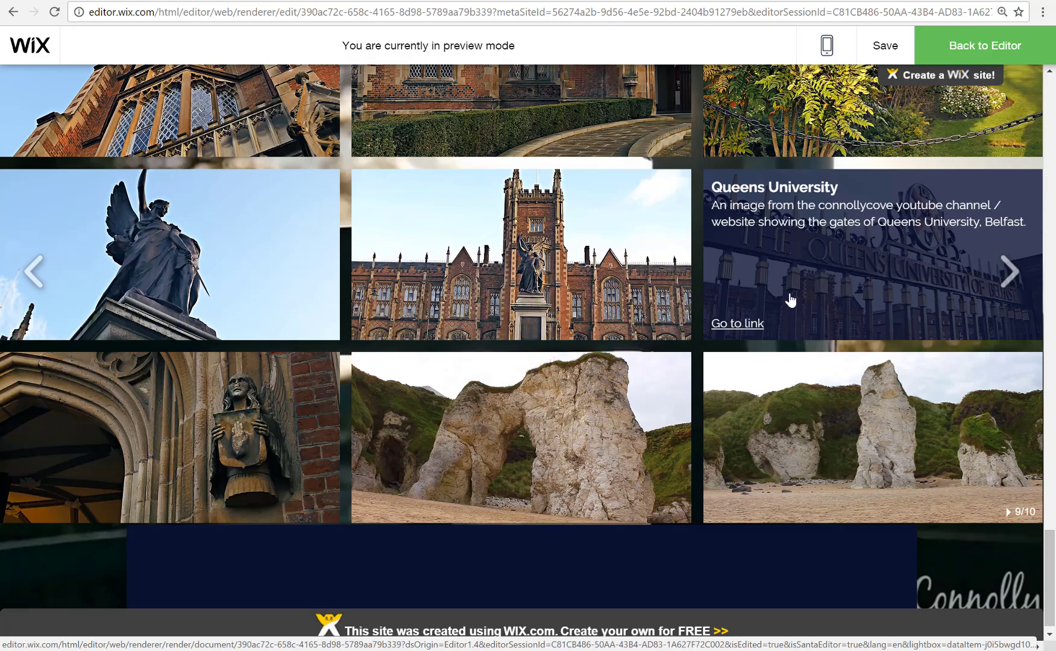
left_click(741, 324)
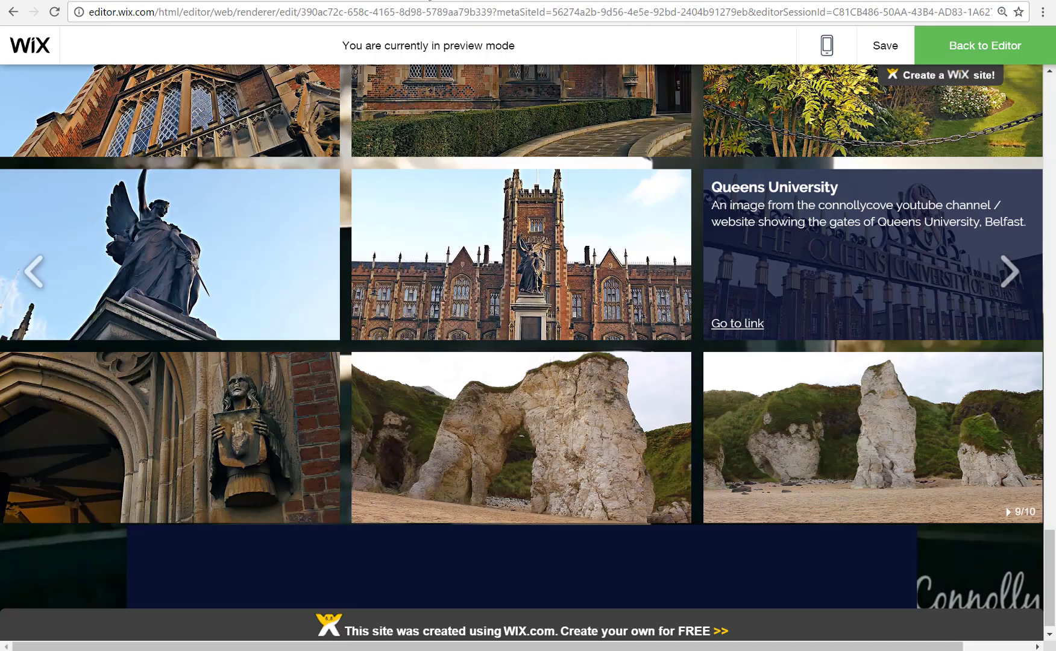
mouse_move(759, 330)
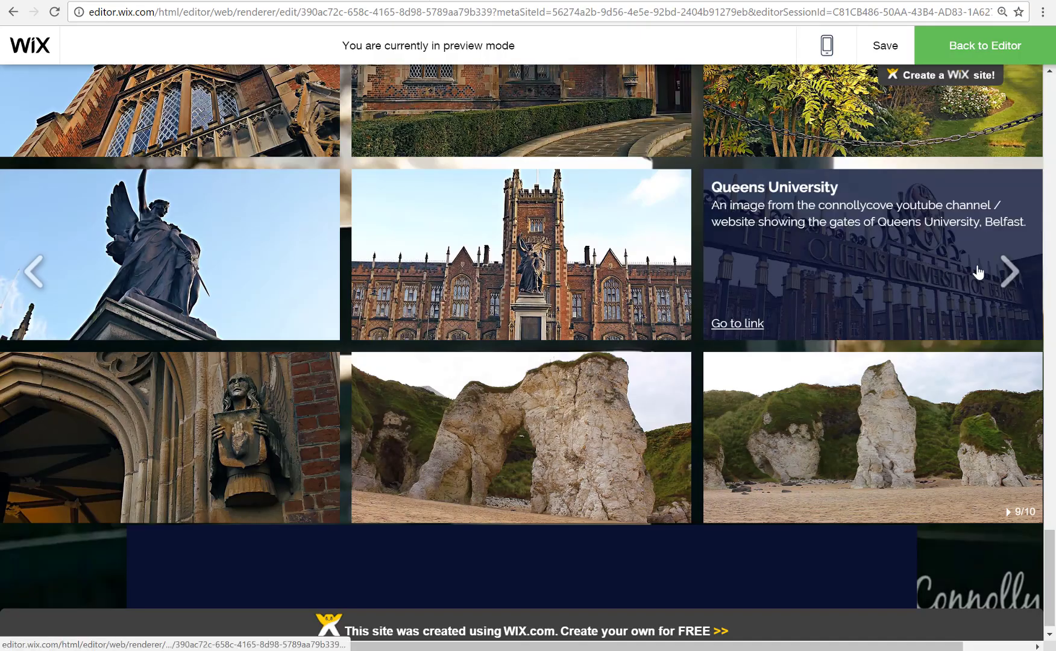
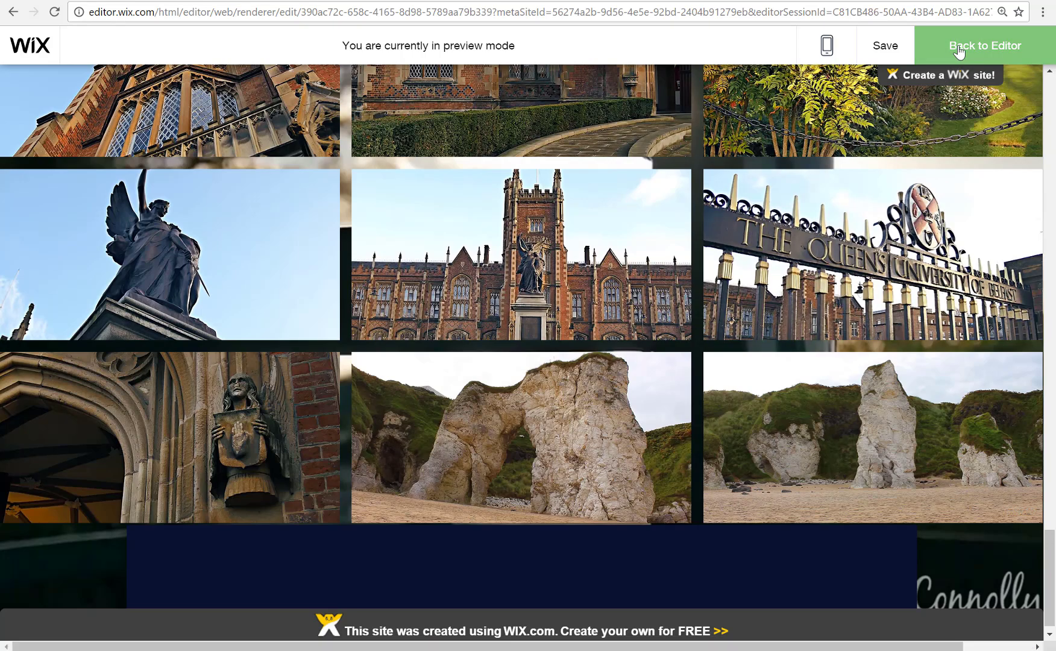
- Return to the editor and examine the gallery's custom design options for regular text and hover
left_click(807, 242)
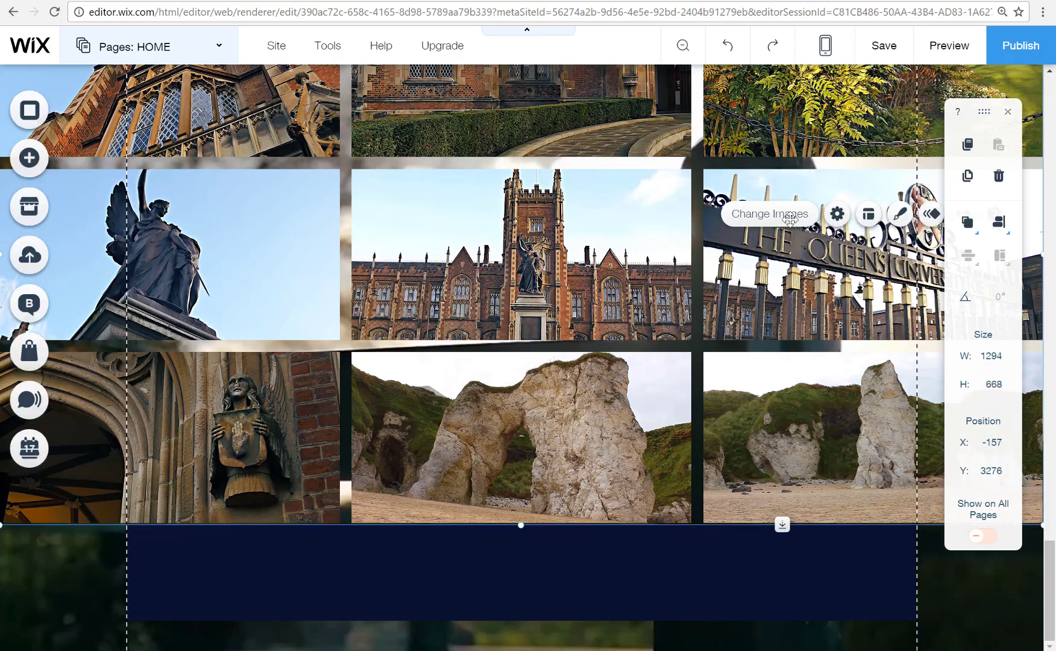
left_click(909, 220)
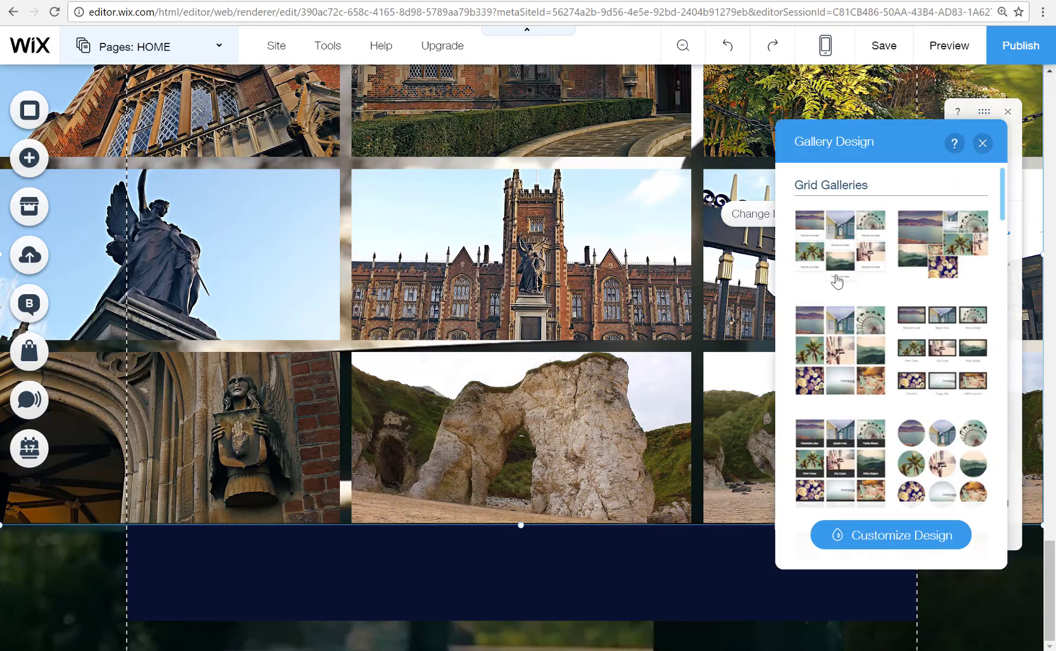
left_click(908, 544)
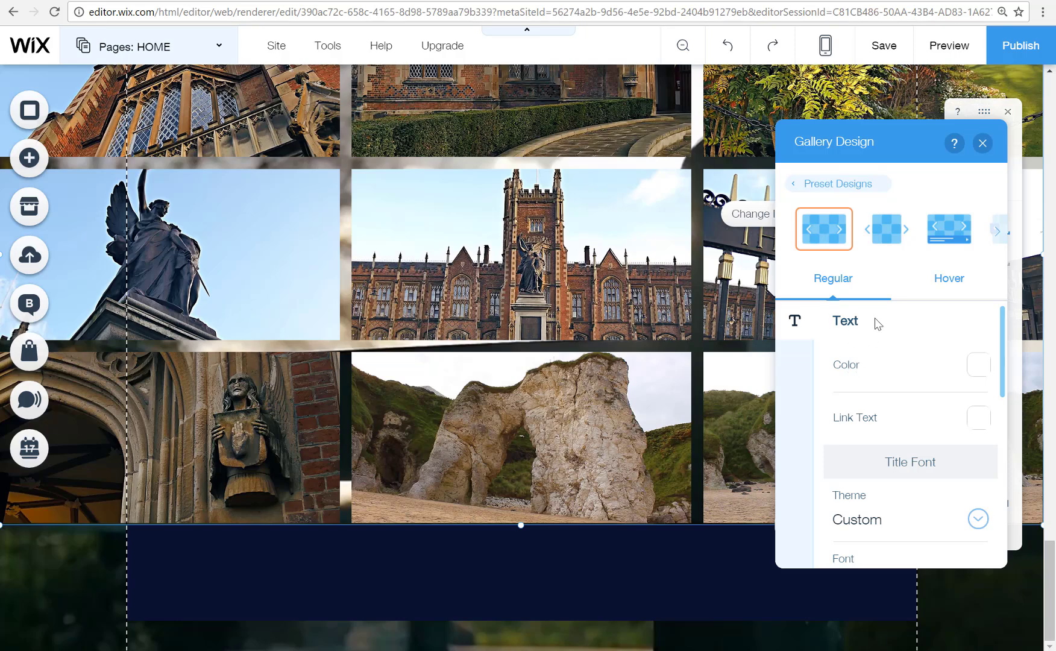
scroll(884, 470, "down", 5)
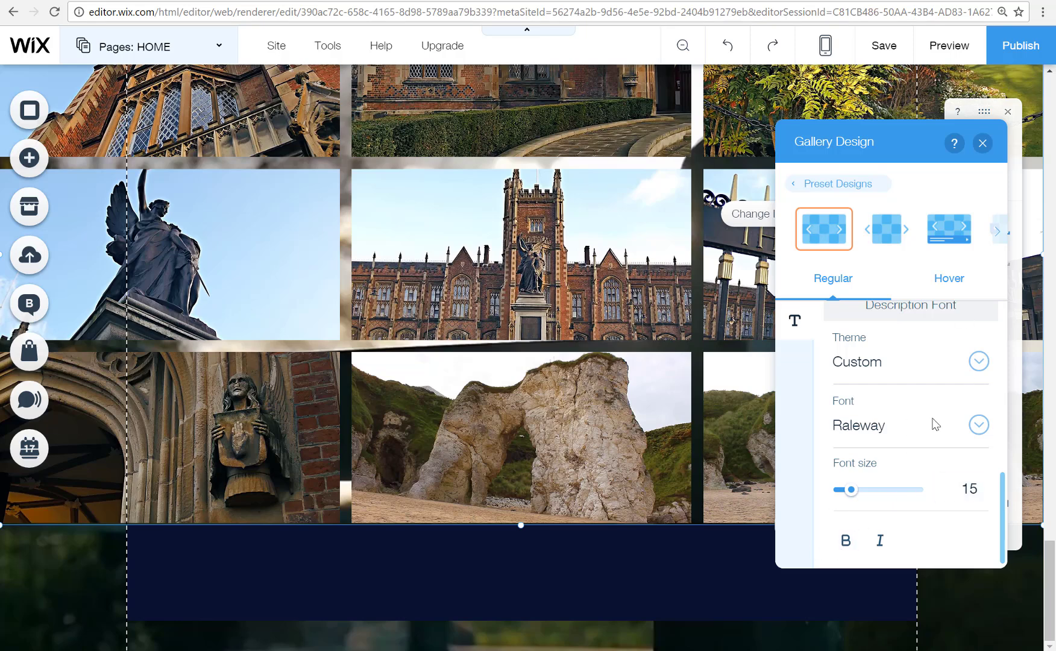
left_click(944, 292)
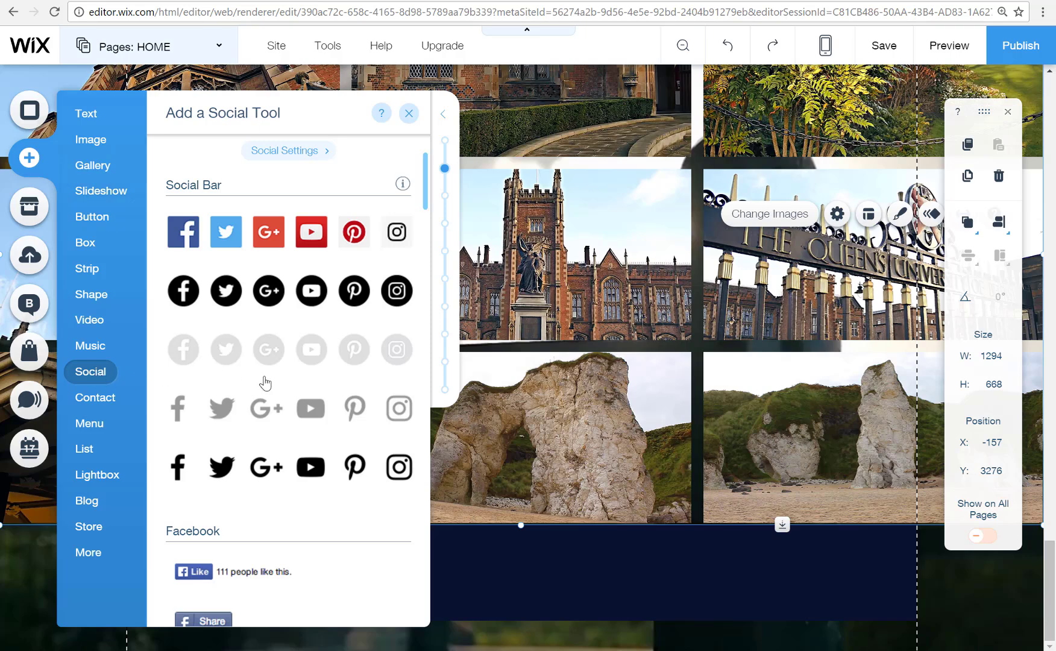
- Look over the ready-made social bar icons and switch to the Google Images results for social media icons
scroll(265, 383, "down", 1)
scroll(266, 383, "up", 2)
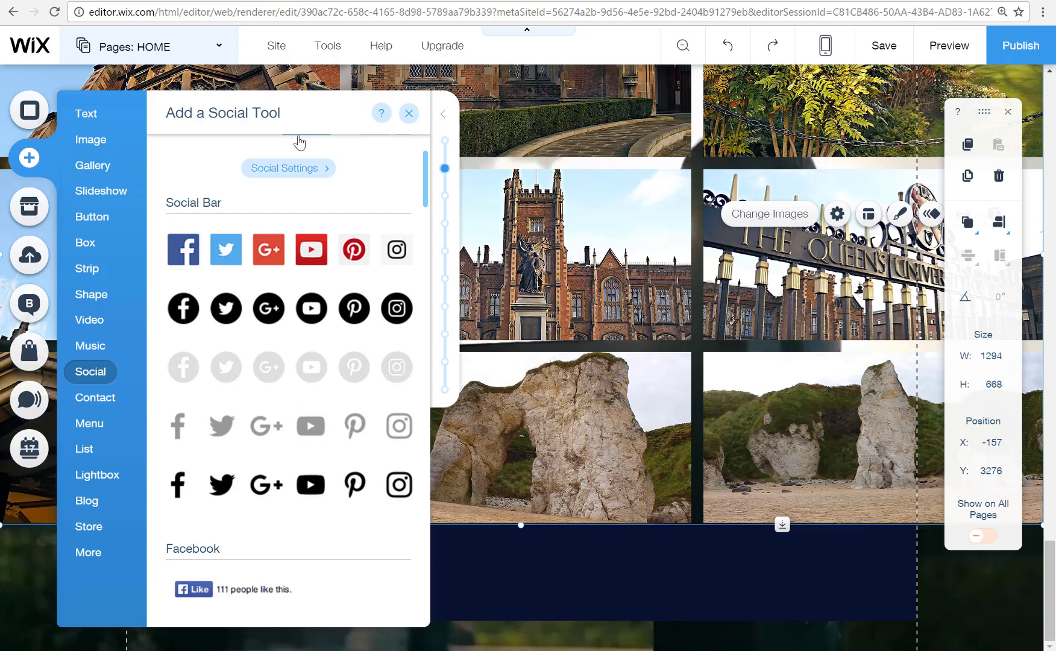
left_click(357, 1)
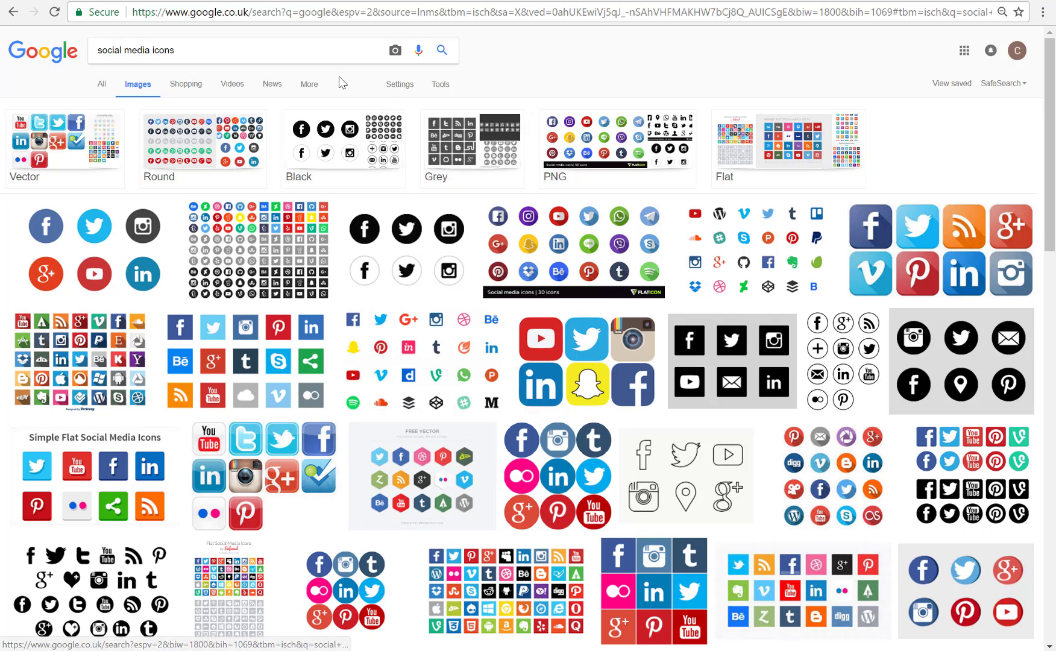
- Filter the image results to Labeled for reuse and open the preview of the coloured square icon set on a dark background
left_click(440, 87)
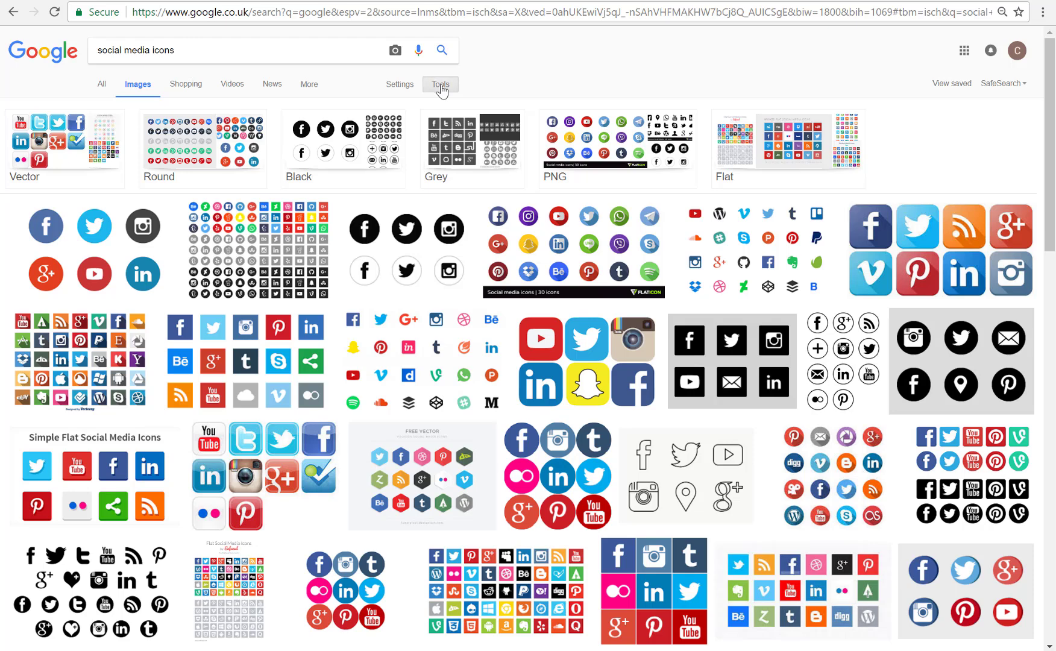
left_click(305, 107)
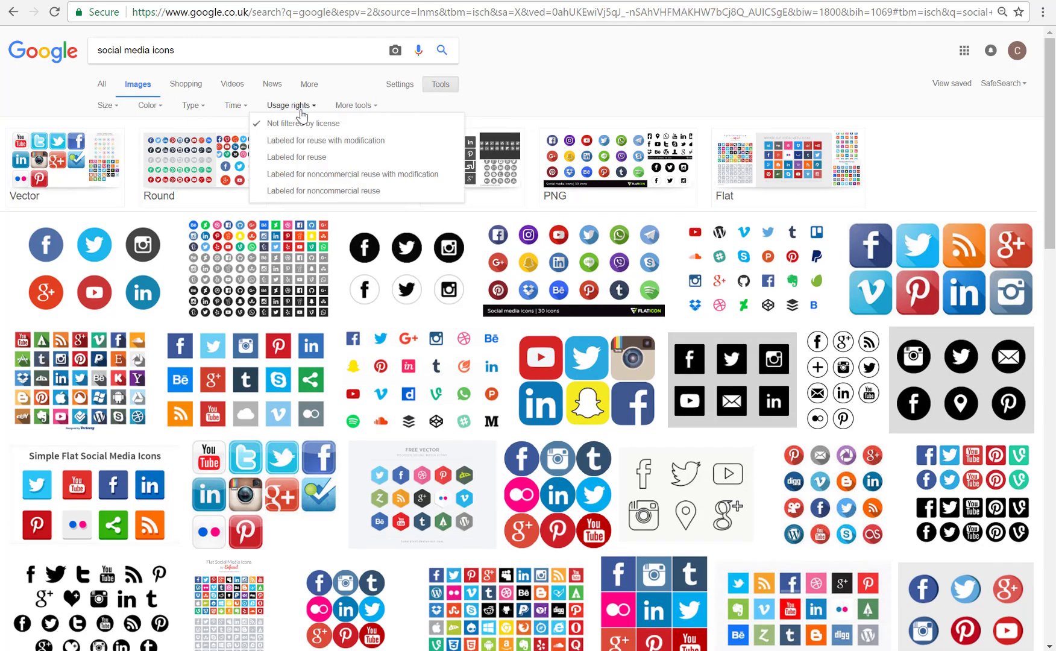
left_click(336, 158)
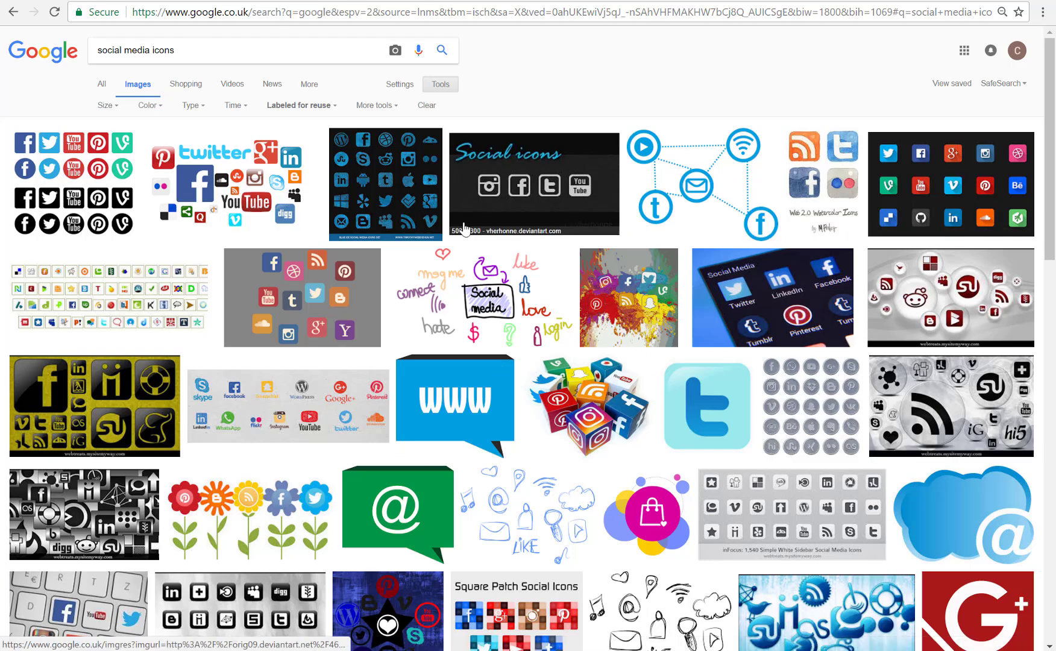
left_click(949, 208)
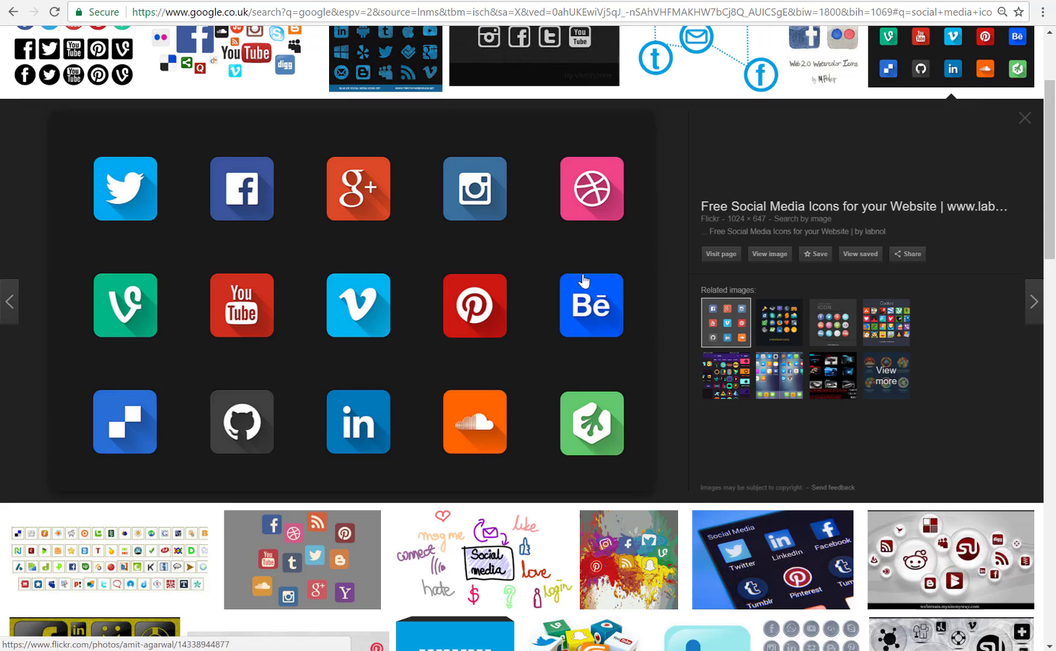
- Save the previewed social media icon set as a JPEG image in the Downloads folder, keeping the suggested file name
right_click(488, 230)
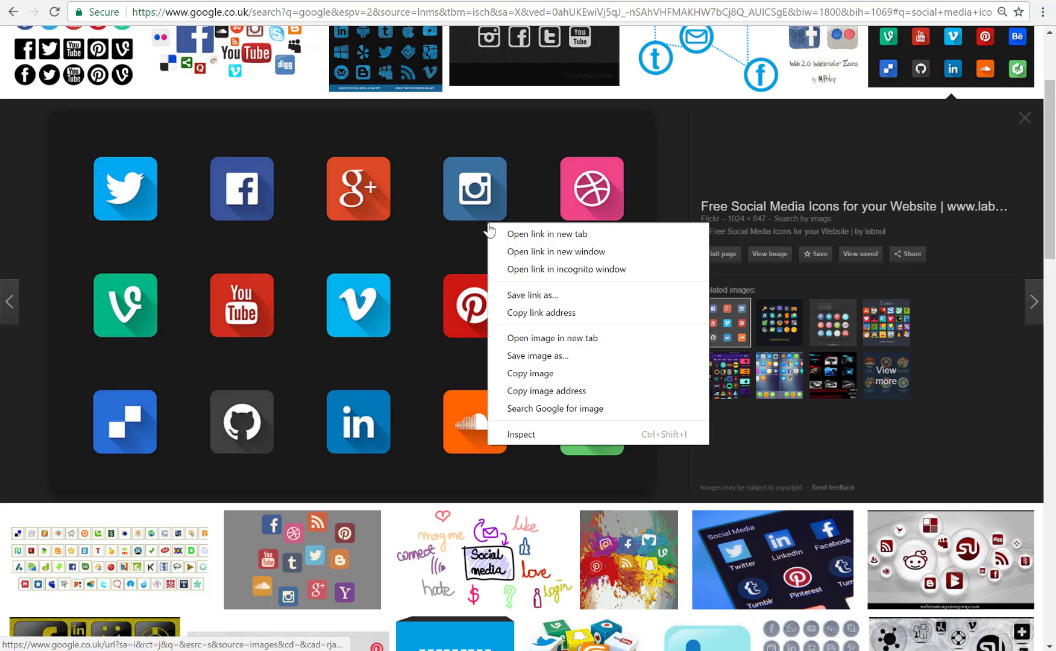
left_click(559, 357)
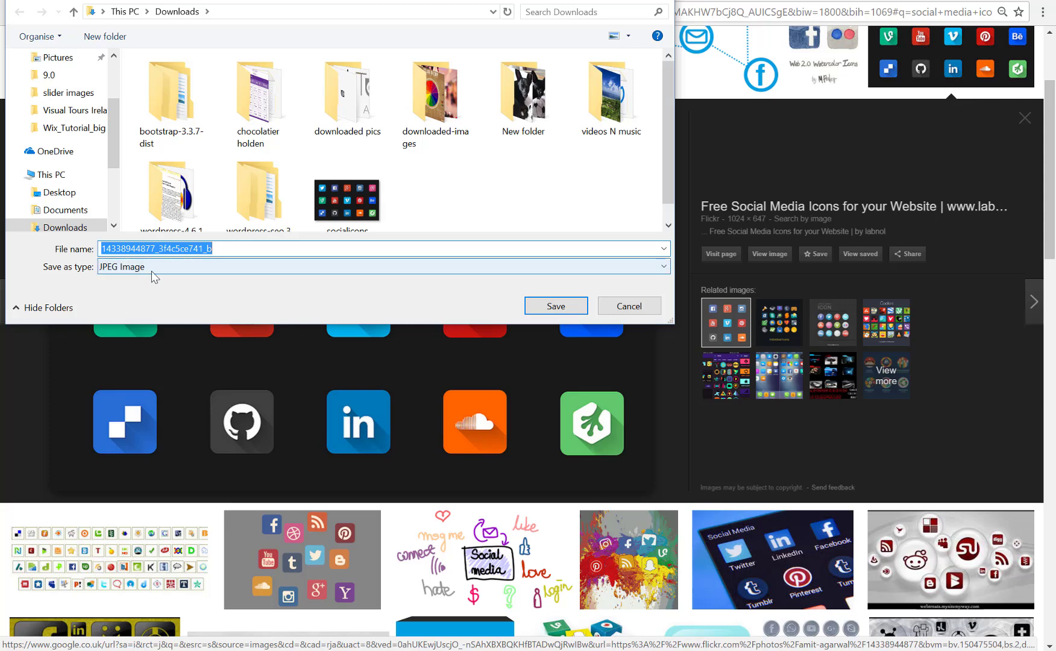
left_click(667, 270)
left_click(667, 270)
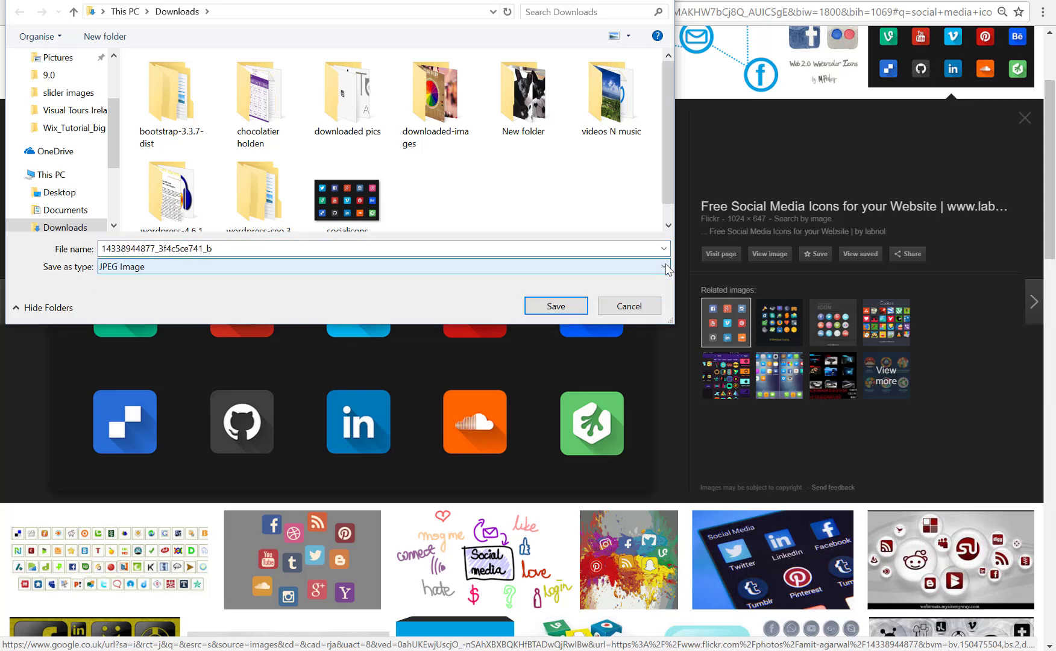
left_click(556, 306)
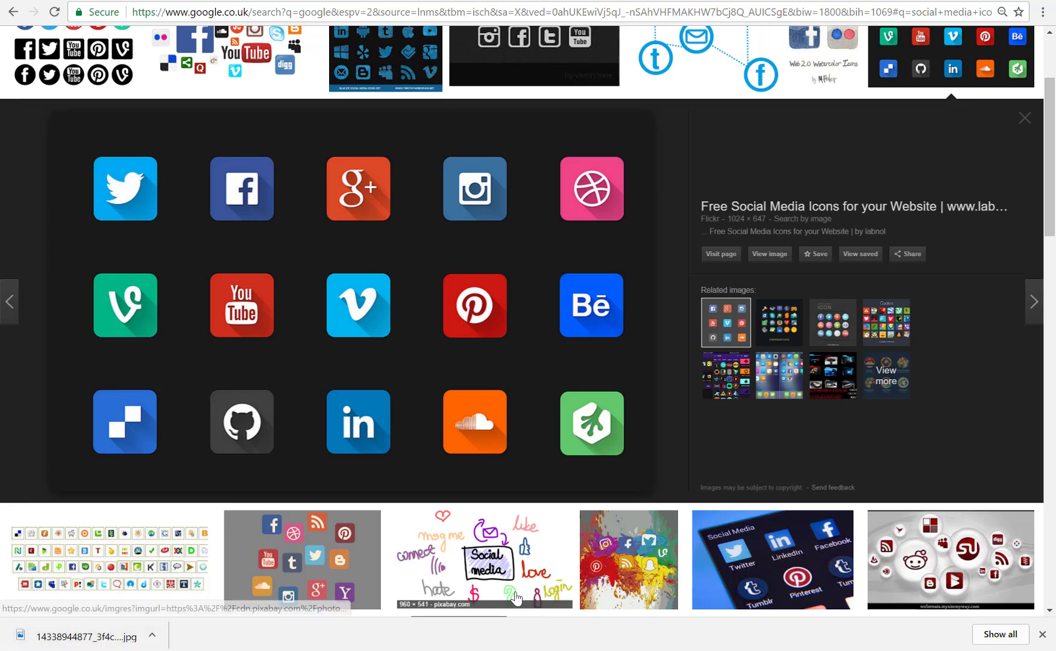
- Switch to the Downloads folder in File Explorer and locate the socialicons image
left_click(476, 650)
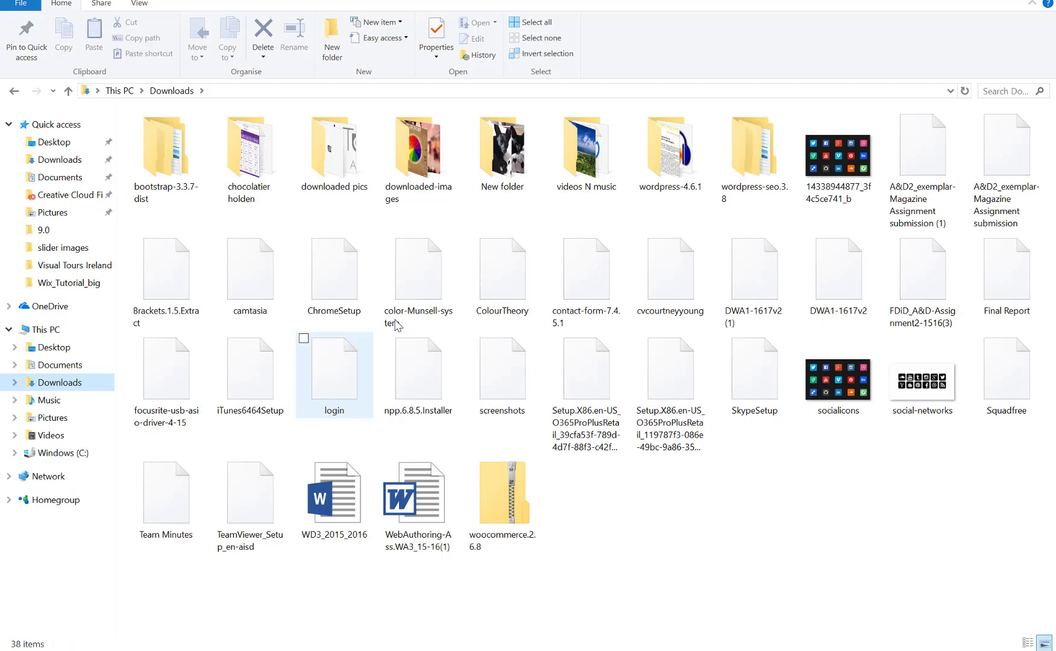
left_click(847, 377)
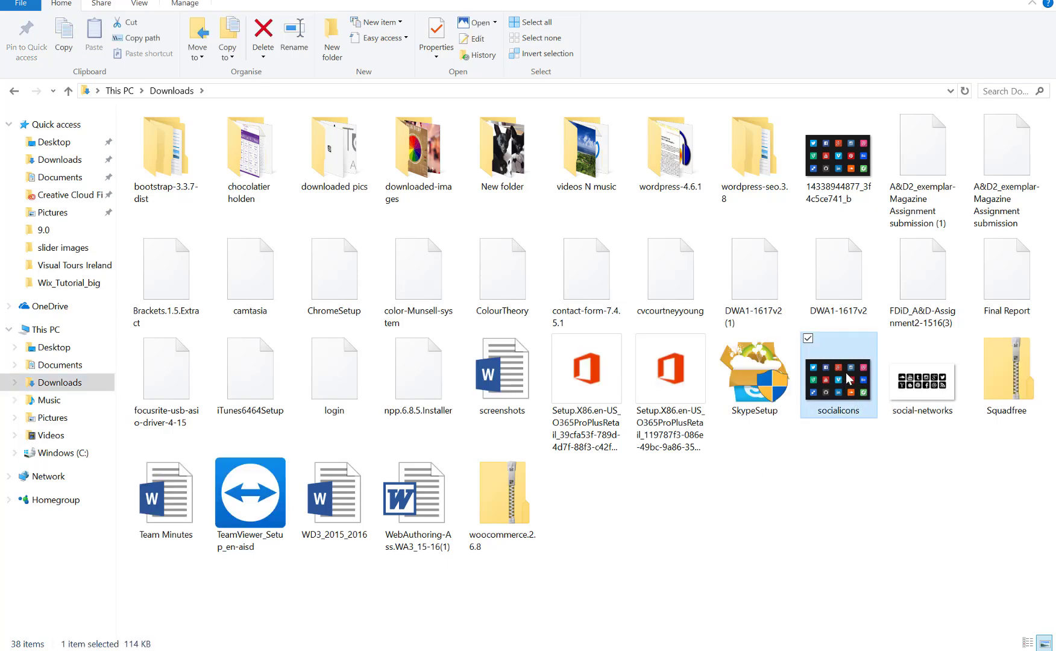
double_click(848, 379)
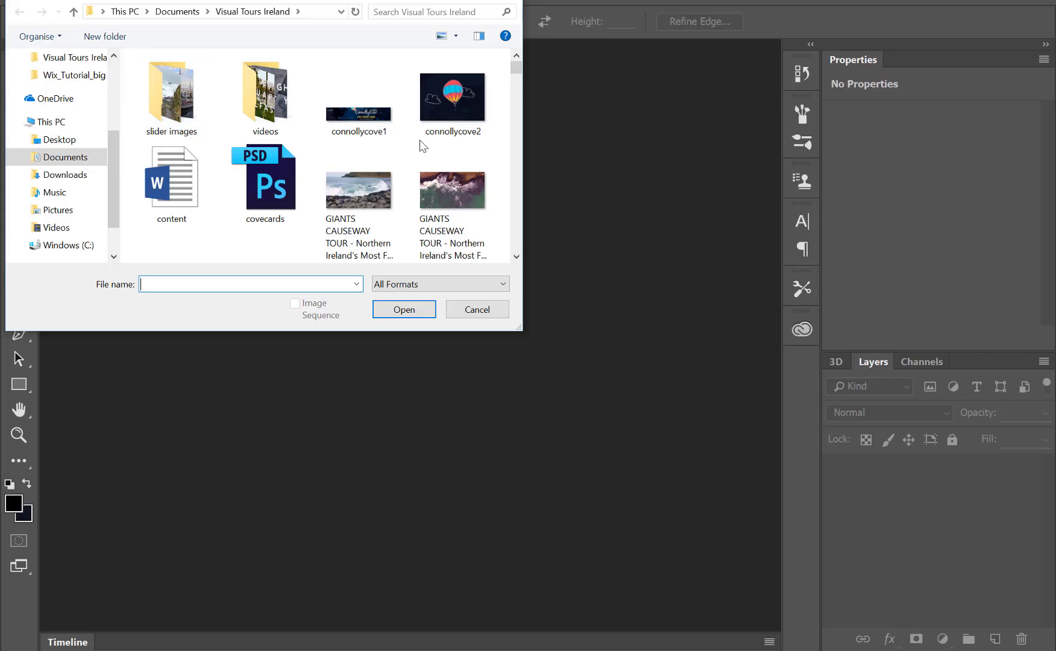
- Switch to Photoshop and open the socialicons image from the Downloads folder
left_click(80, 177)
scroll(398, 181, "down", 5)
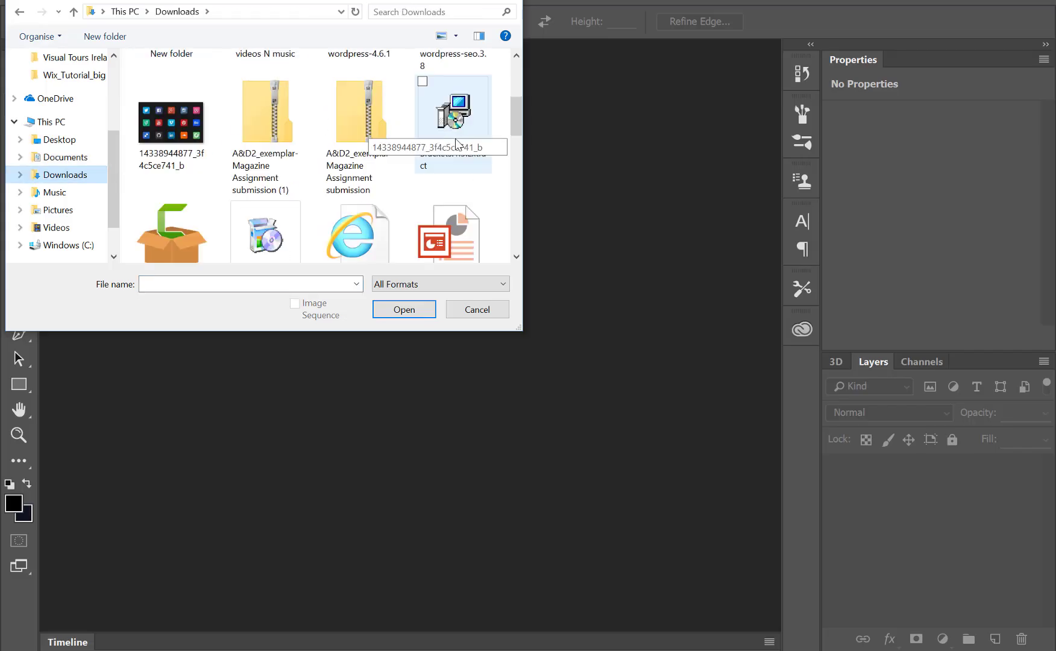
scroll(392, 217, "down", 4)
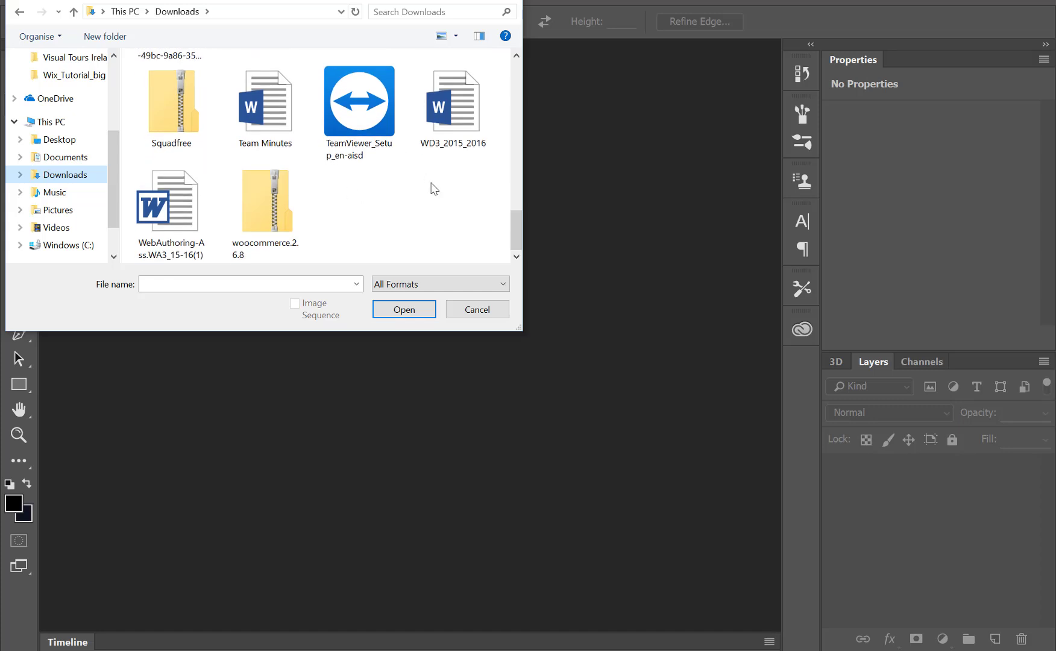
scroll(423, 175, "up", 2)
left_click(357, 133)
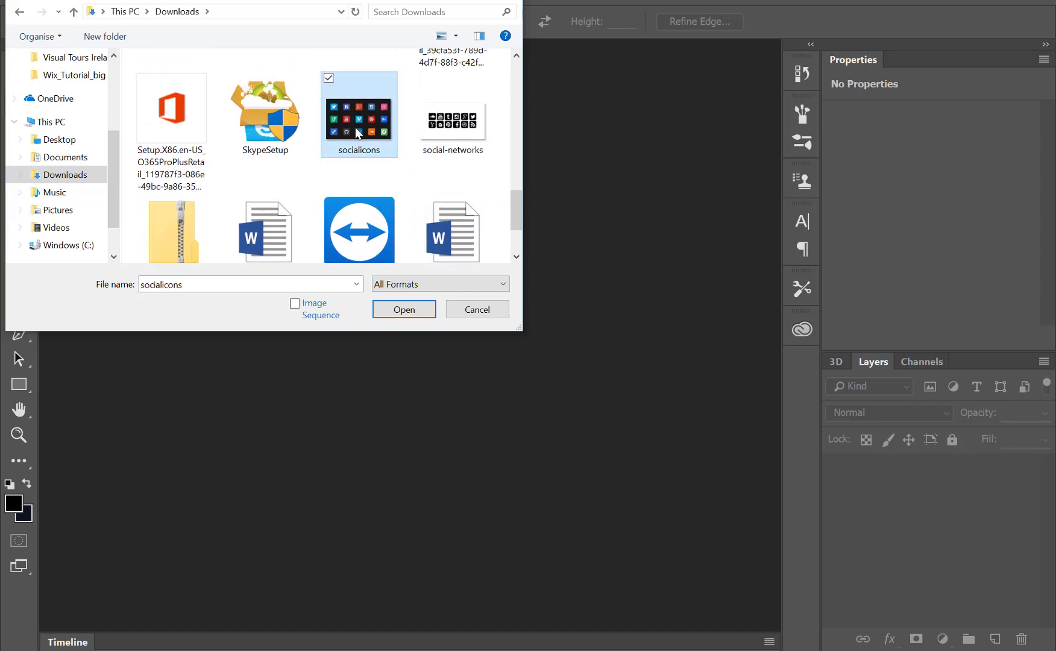
left_click(407, 312)
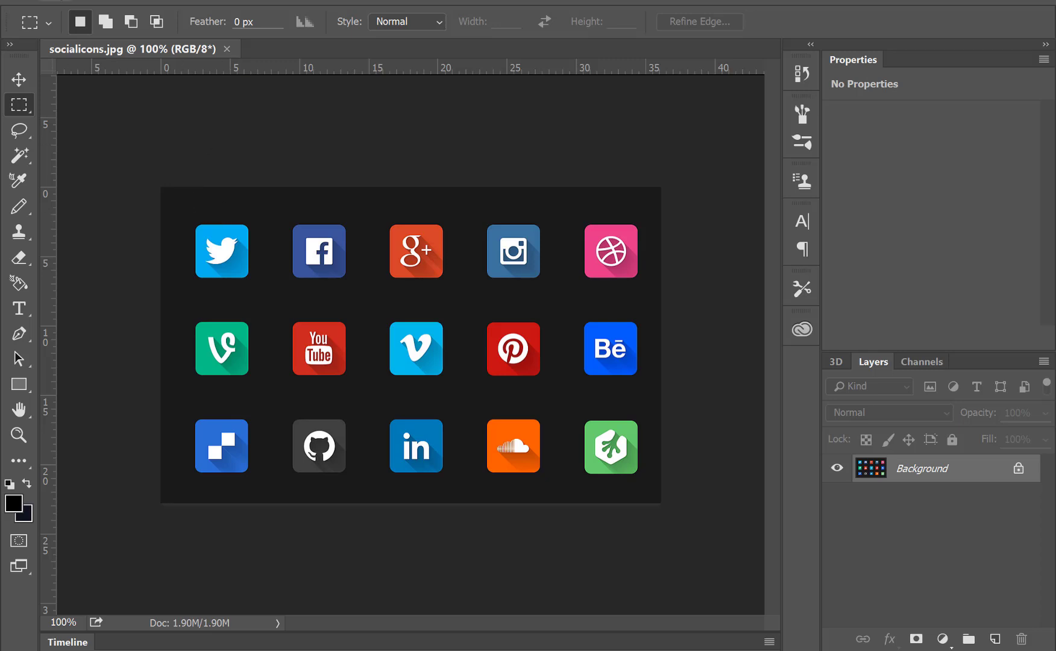
- Start a new document named Facebook_icon, keeping the Custom document type
left_click(54, 1)
left_click(70, 9)
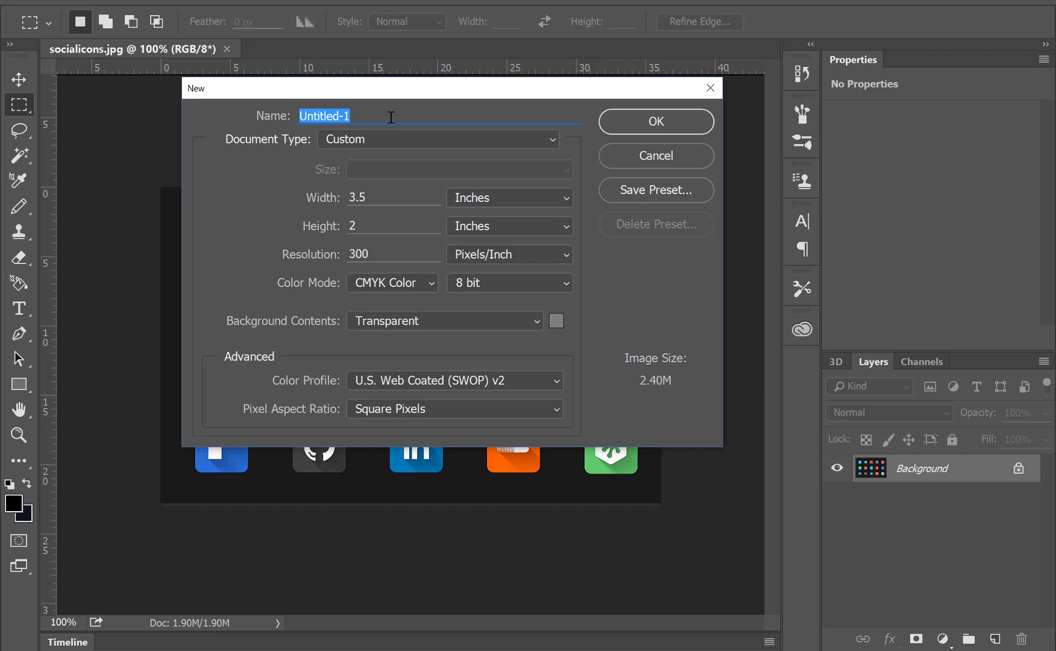
type("Face")
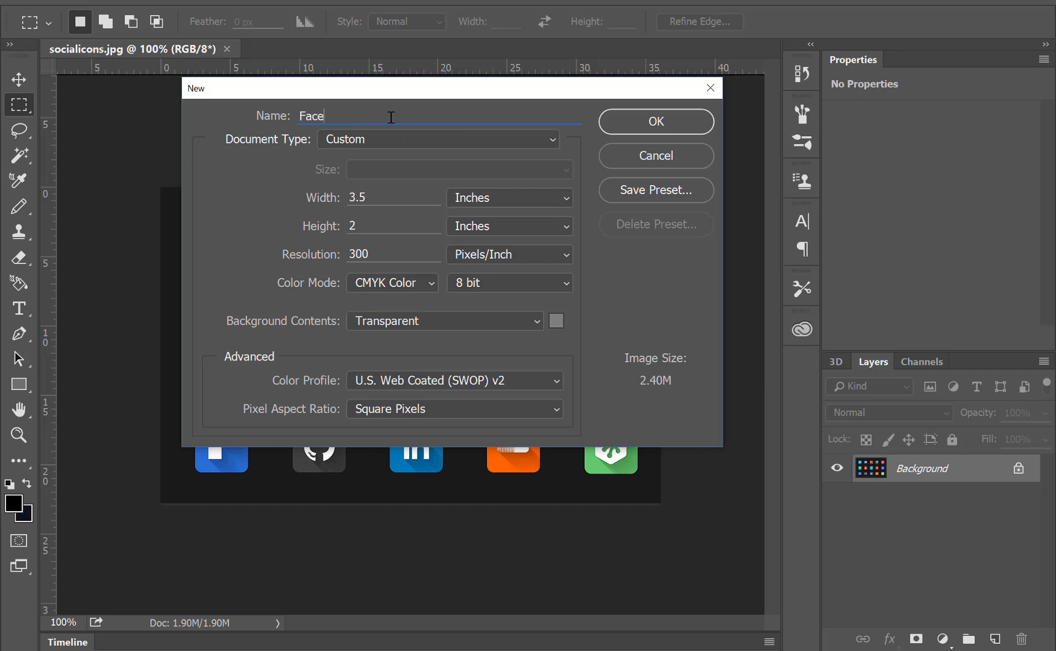
type("book_icon")
left_click(530, 143)
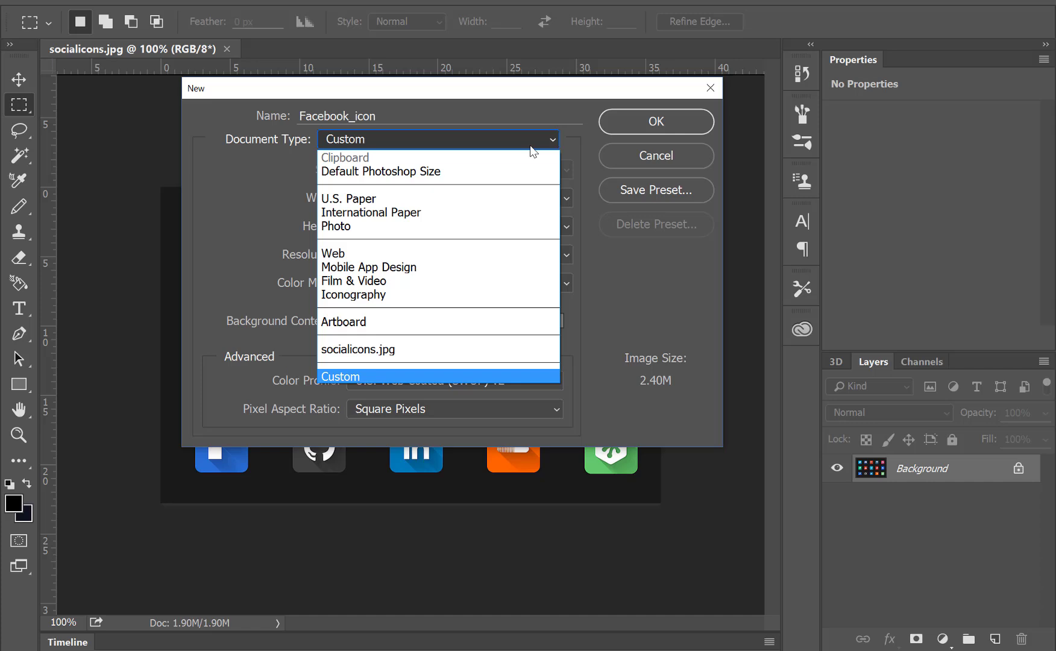
left_click(531, 147)
- Set the new document's size to 200 pixels wide by 100 pixels high, keep the resolution in Pixels/Inch, and create it
left_click(513, 196)
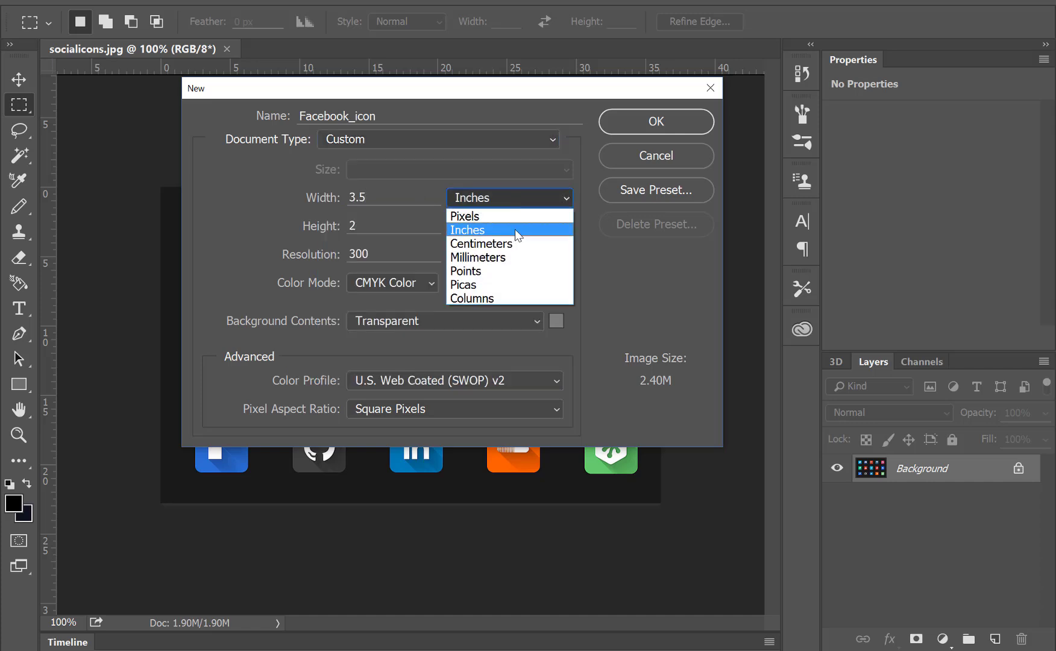
left_click(517, 229)
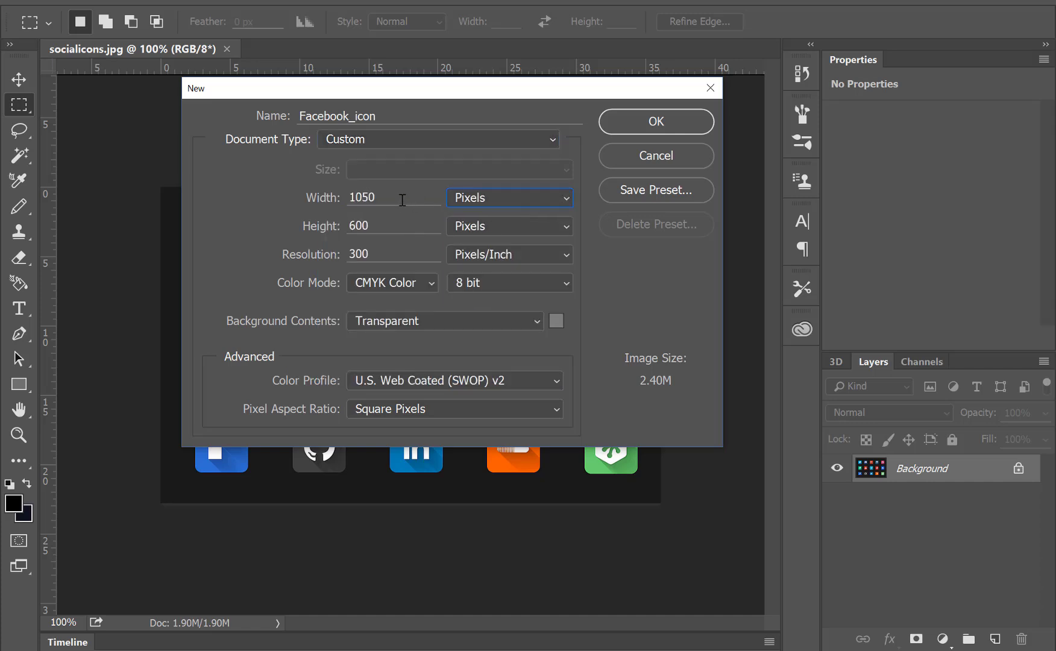
left_click_drag(395, 195, 342, 192)
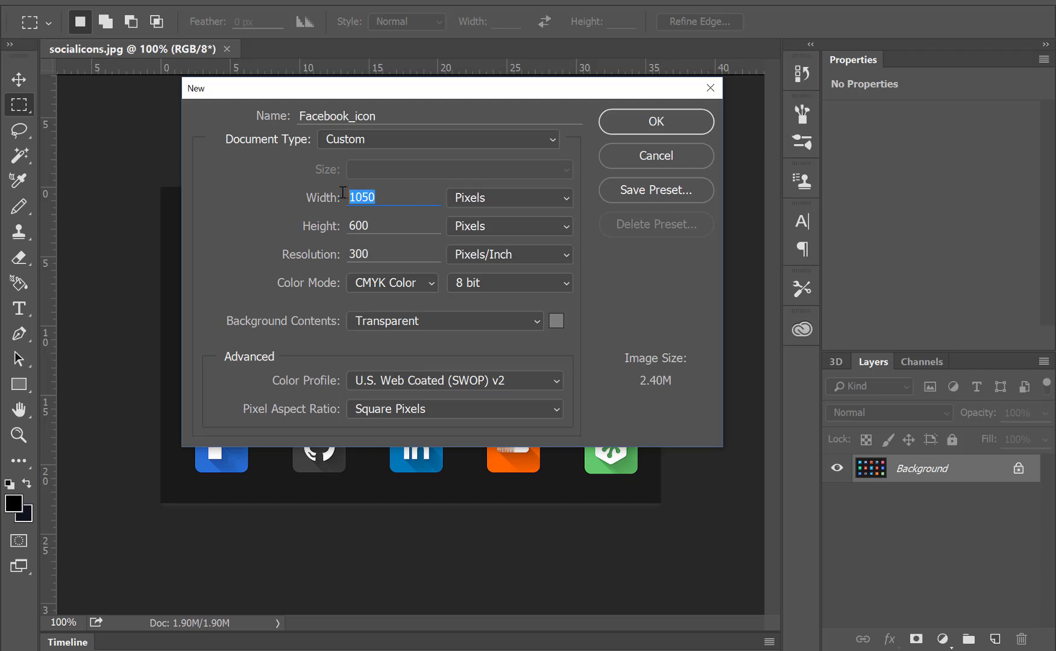
type("200")
left_click(346, 226)
type("100")
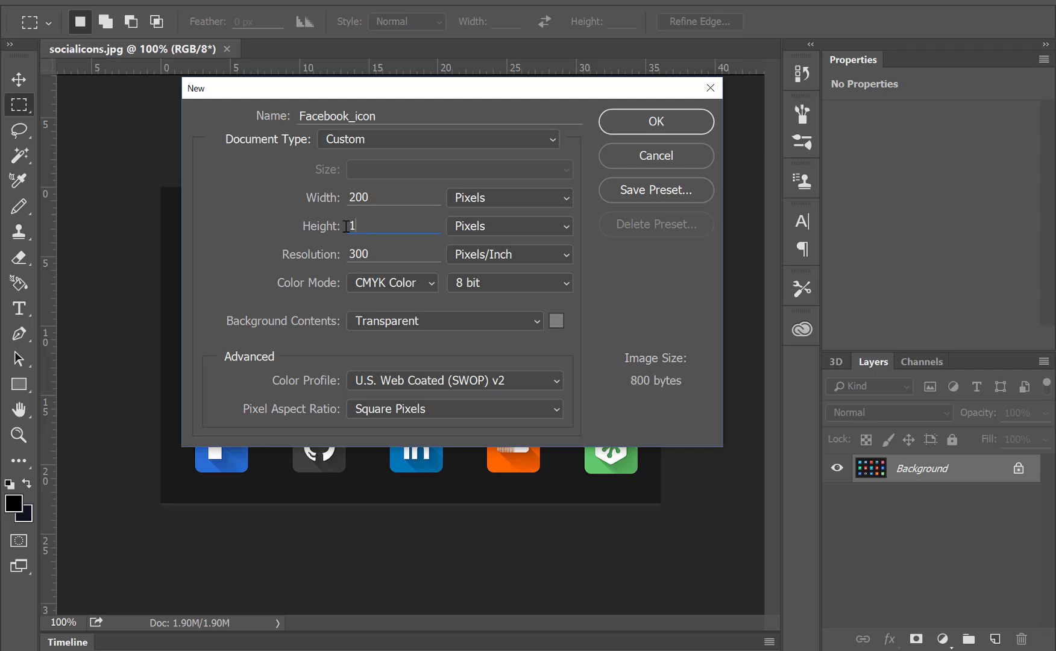
left_click(498, 253)
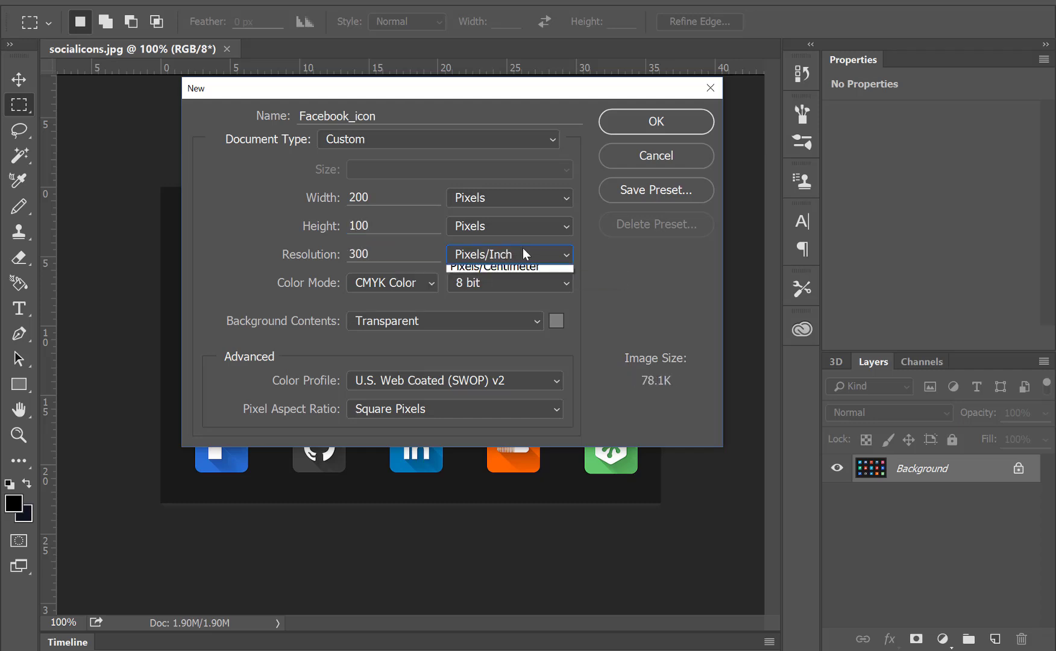
left_click(522, 249)
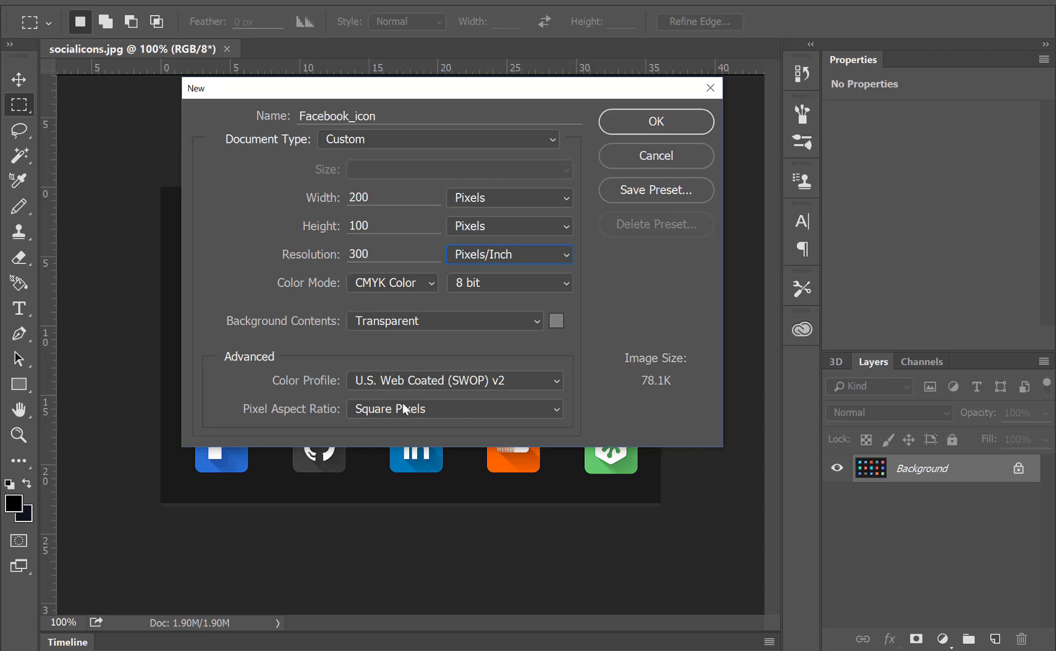
left_click(649, 126)
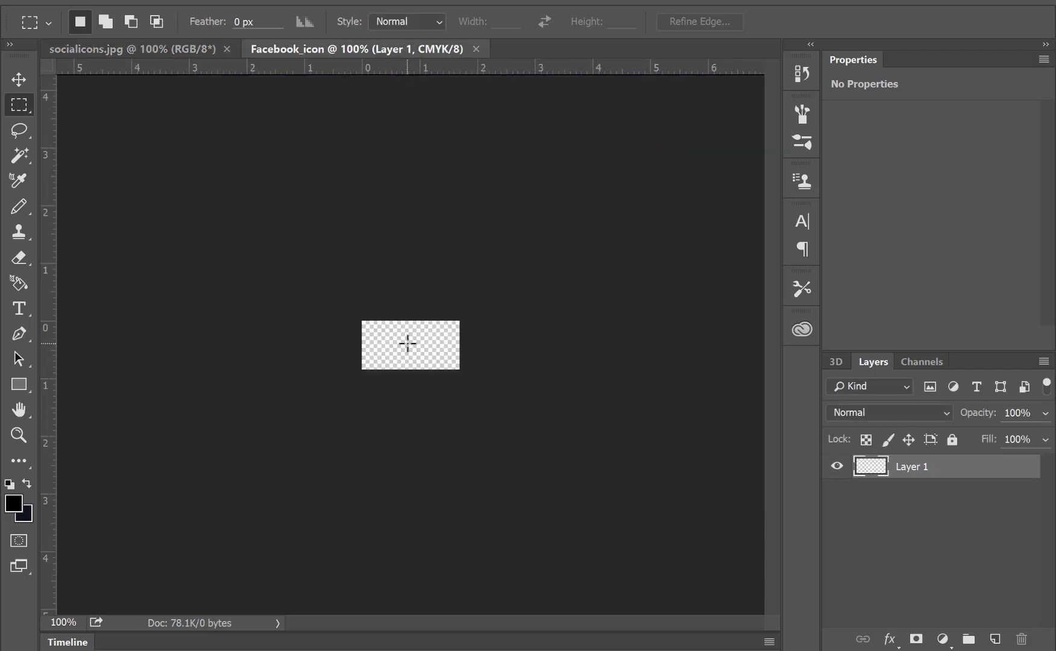
- Copy the Facebook icon from socialicons.jpg with a rectangular marquee and paste it into the Facebook_icon.png document
left_click(151, 47)
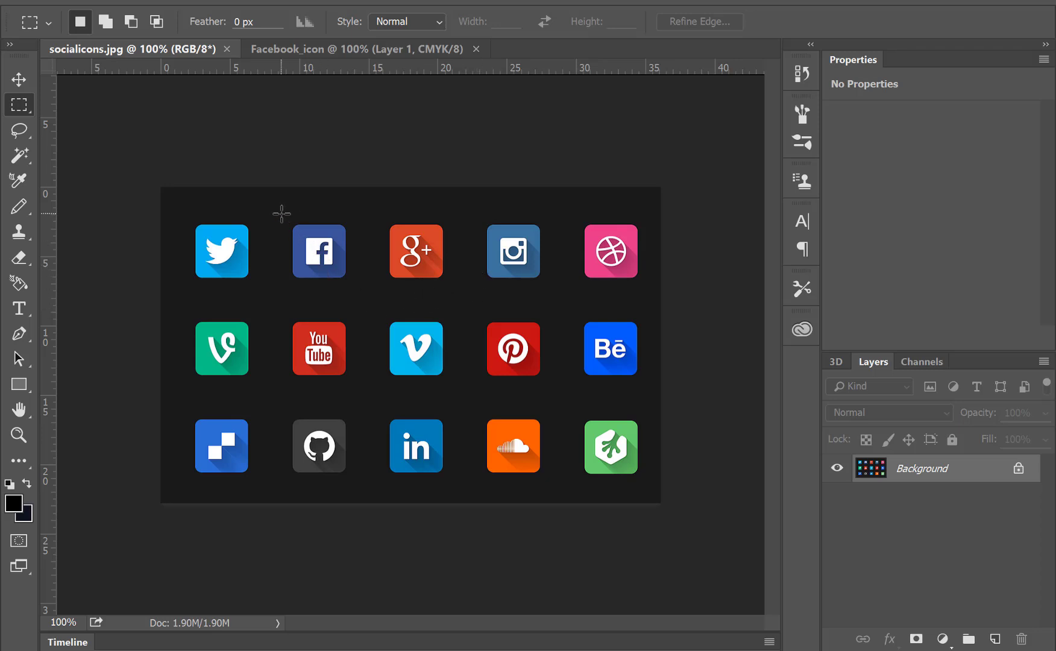
left_click_drag(282, 214, 363, 287)
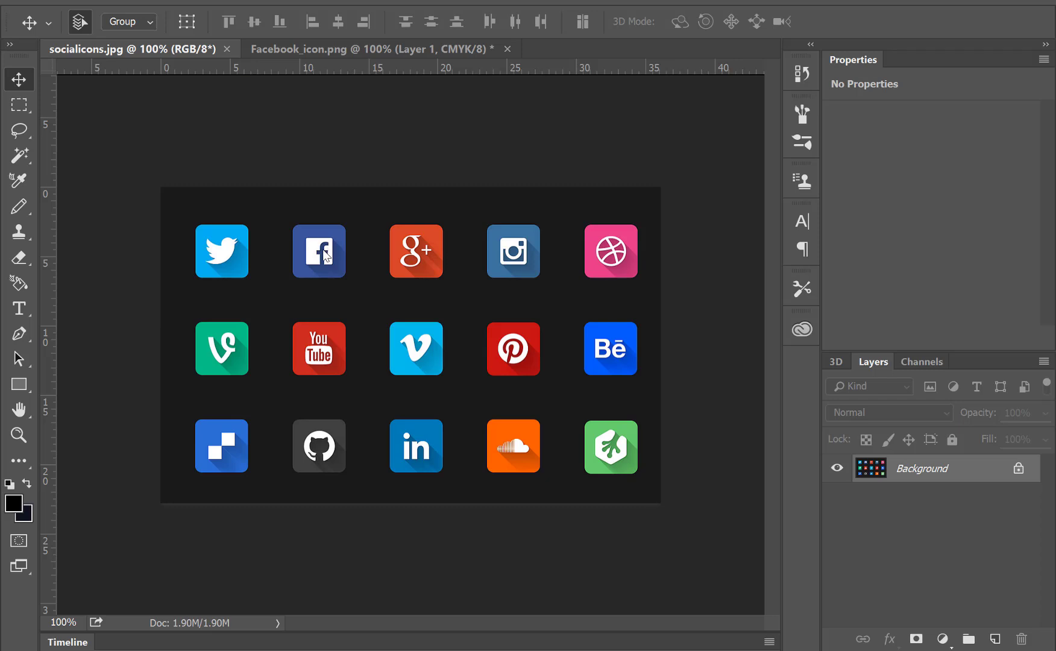
key("ctrl+z")
left_click(18, 101)
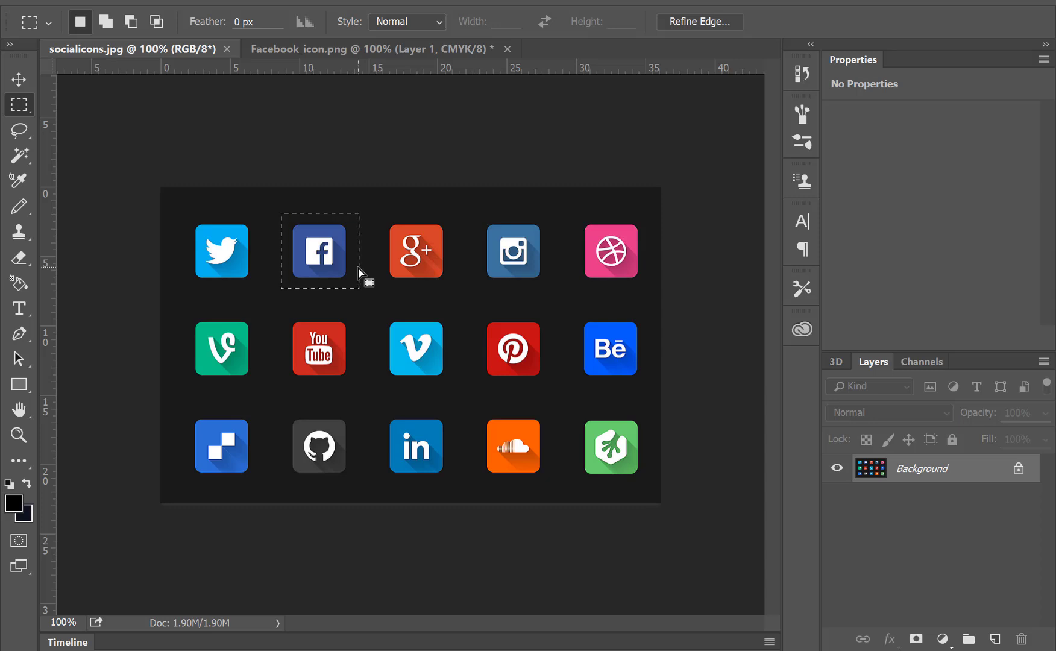
left_click(271, 49)
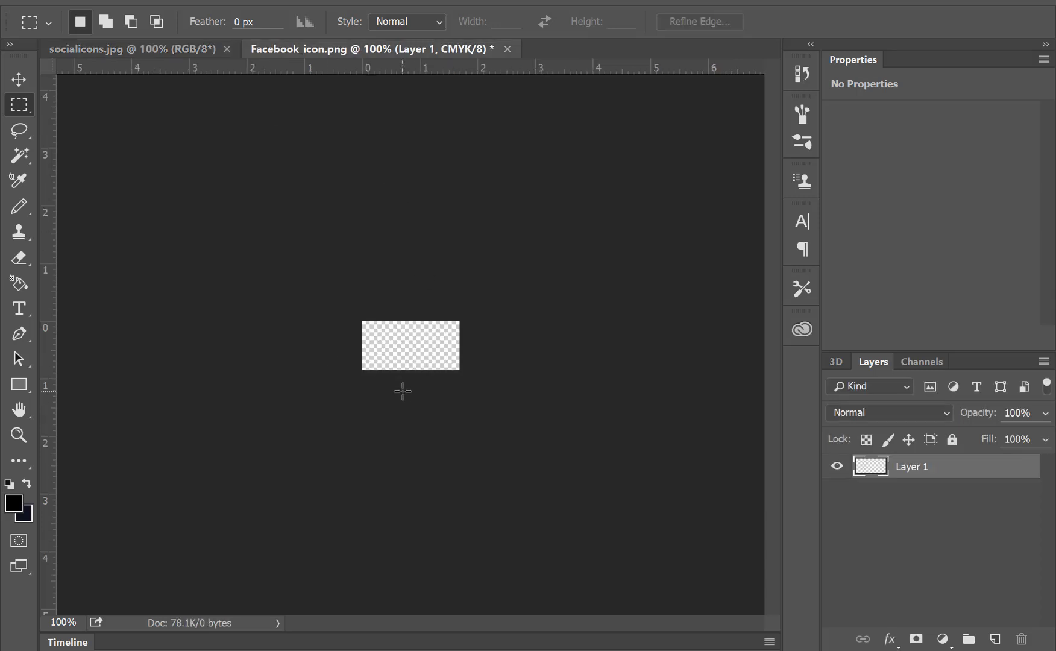
key("ctrl+v")
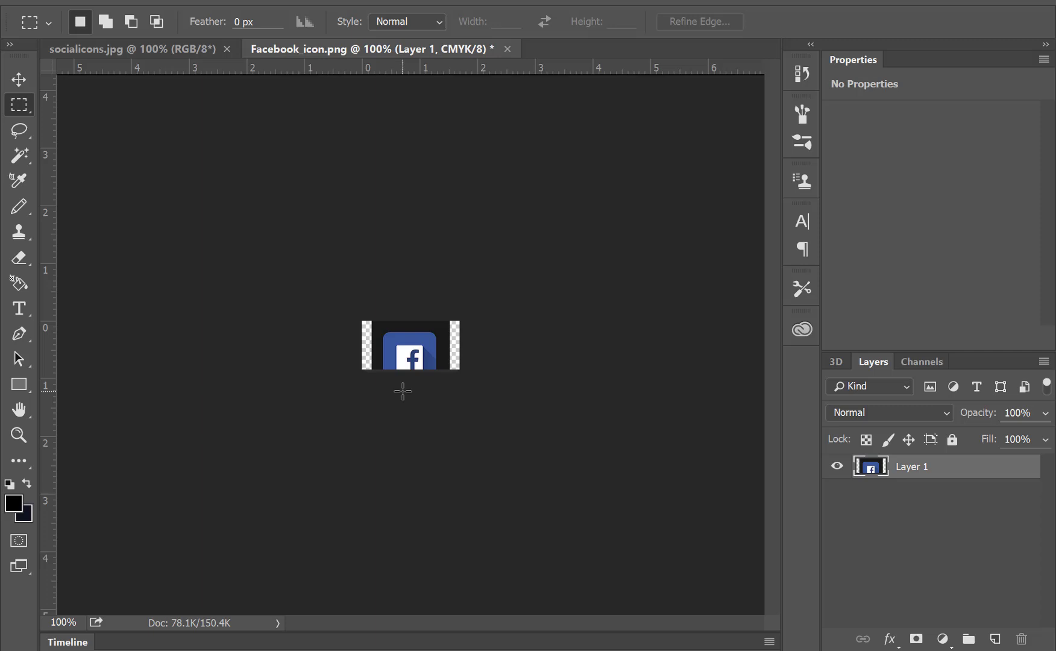
- Move the pasted Facebook icon up to the canvas centre and scale it down to about 88% so it fits
left_click(14, 85)
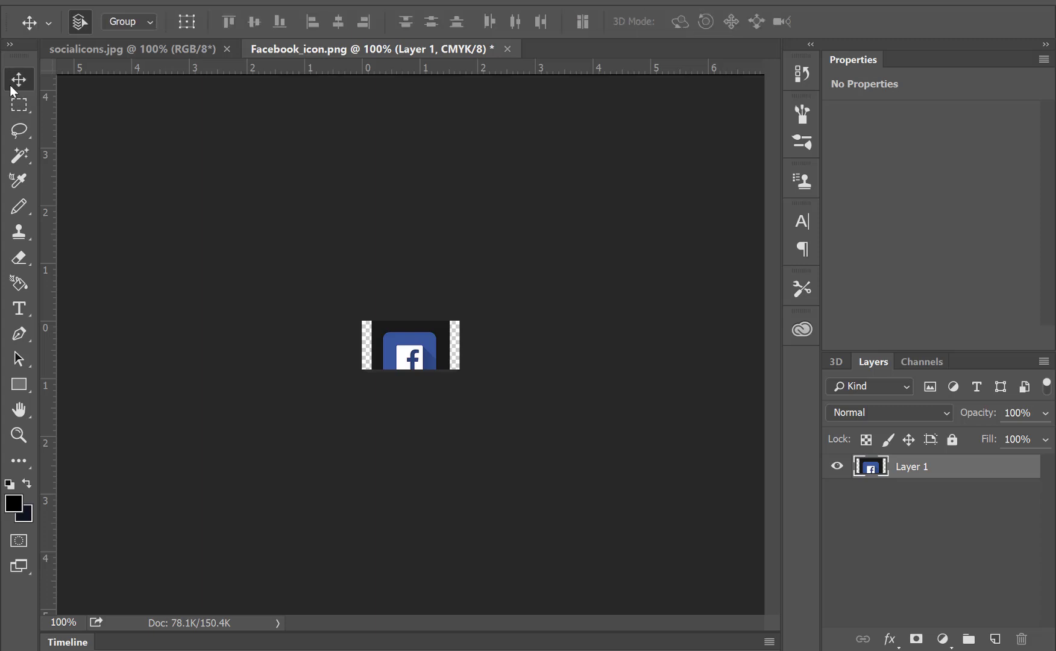
left_click_drag(404, 356, 403, 343)
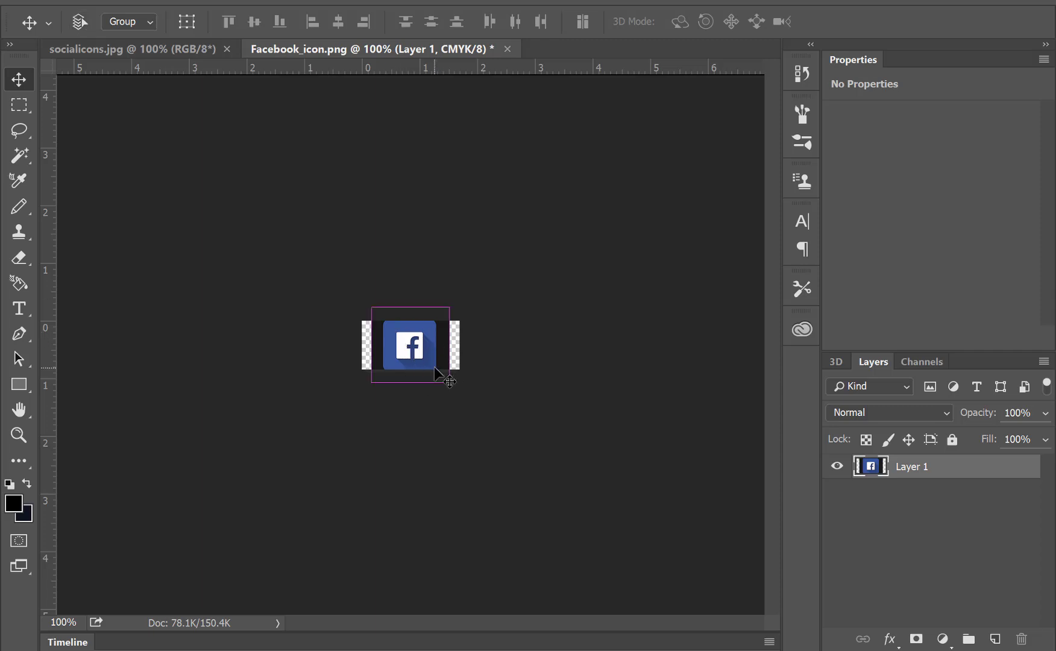
key("ctrl+t")
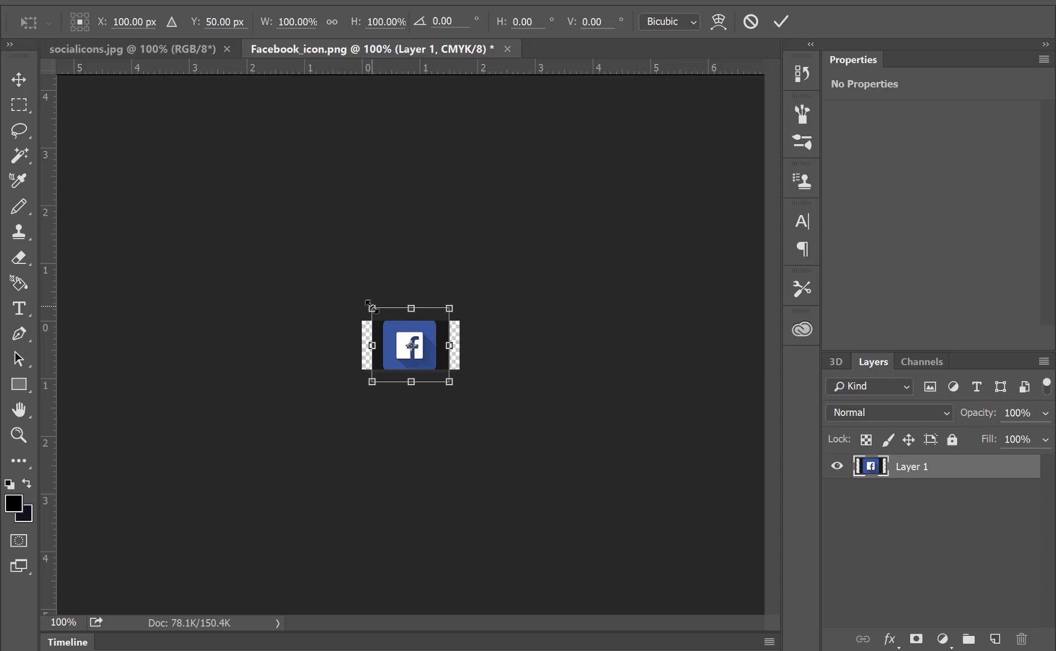
left_click_drag(370, 305, 375, 313)
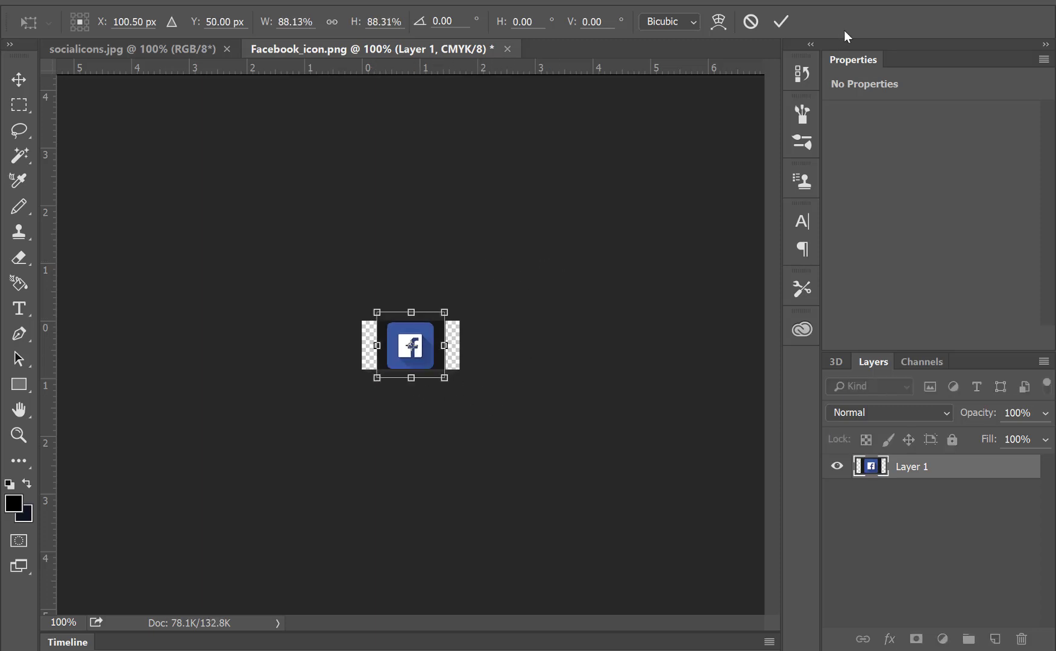
left_click(782, 22)
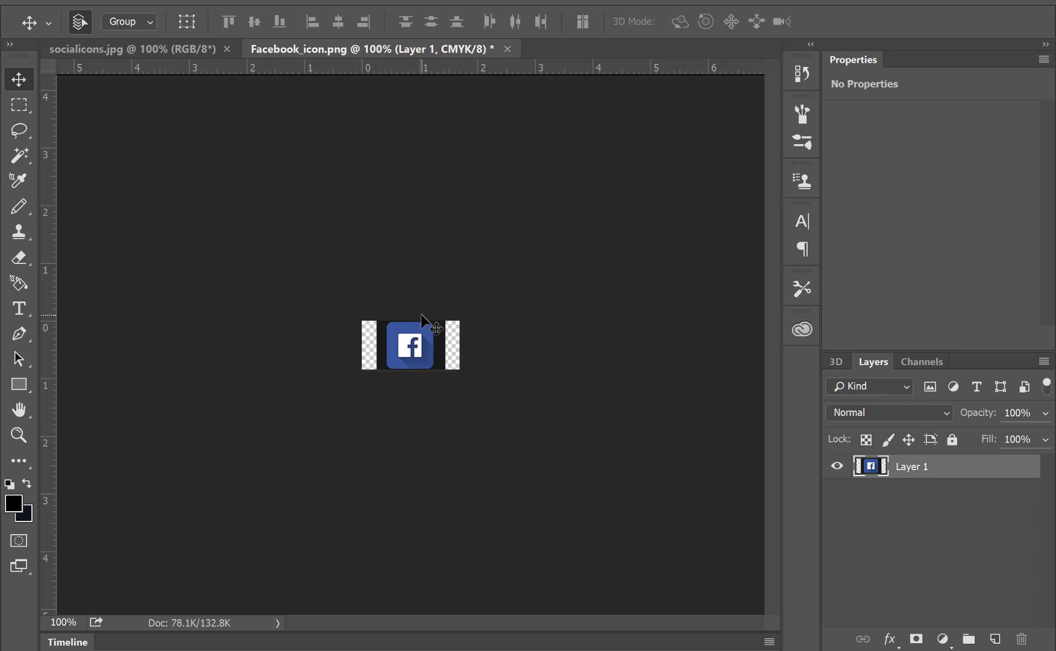
- Delete the dark background around the Facebook icon with the Magic Wand and select the transparent area surrounding it
left_click(20, 156)
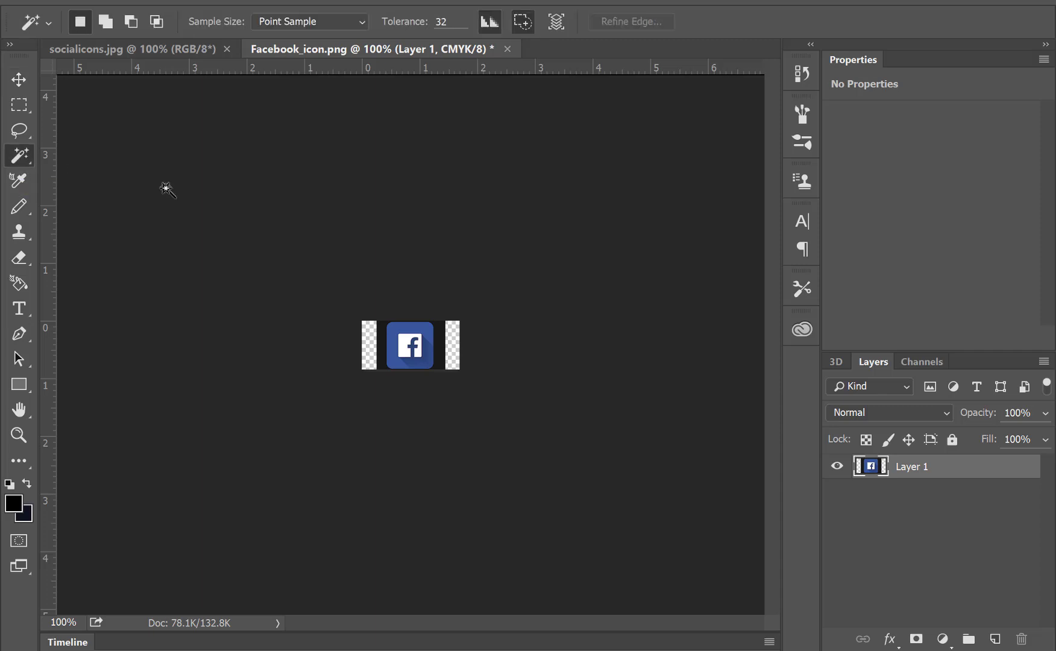
left_click(385, 339)
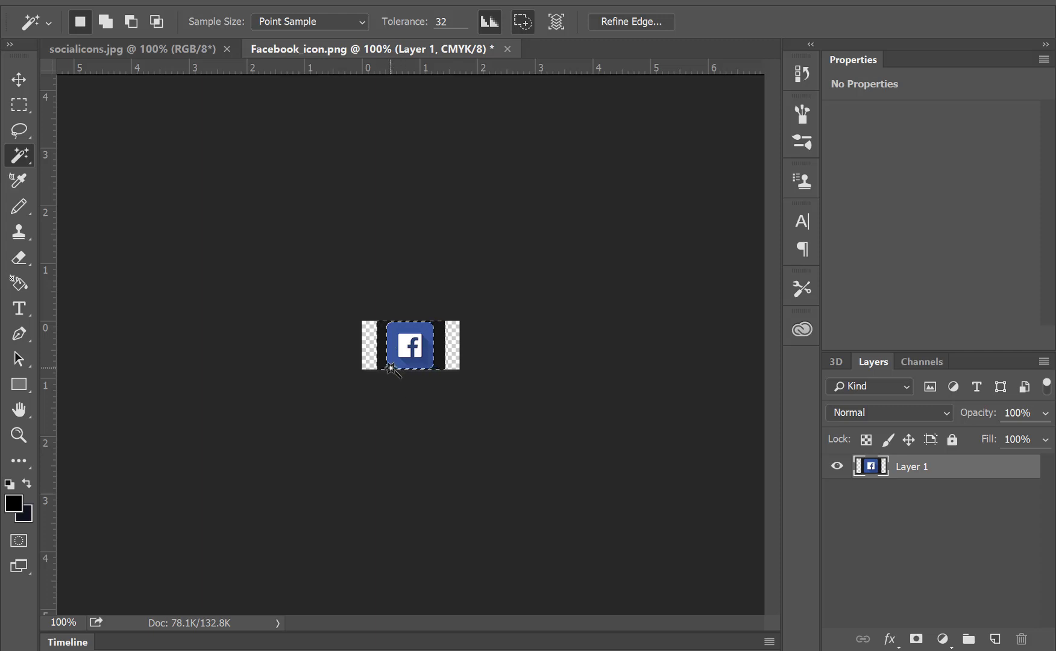
key("Delete")
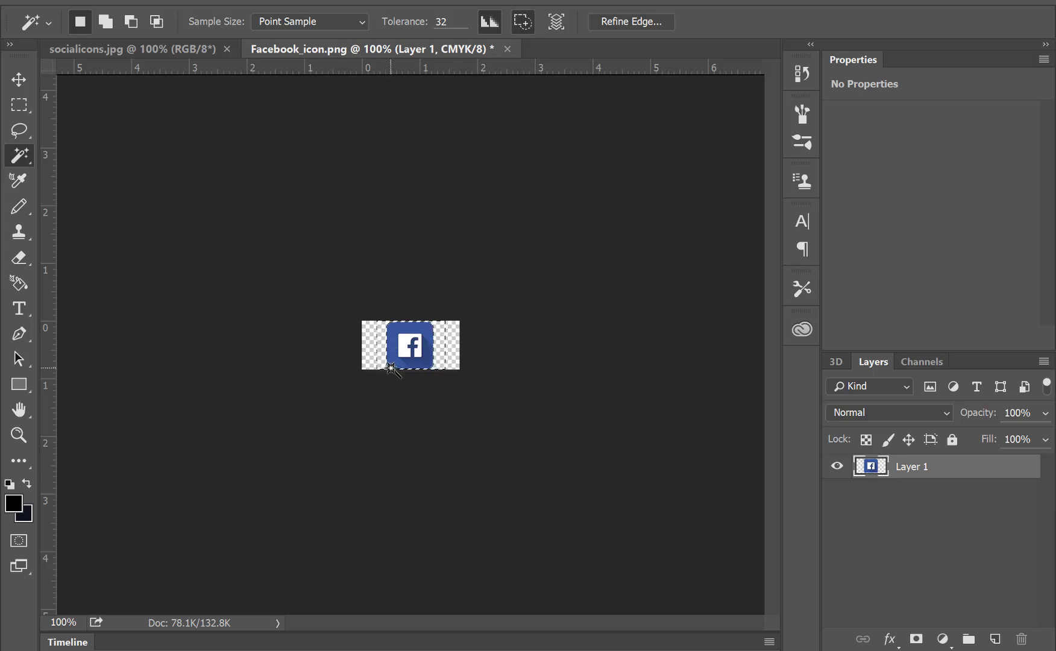
left_click(370, 348)
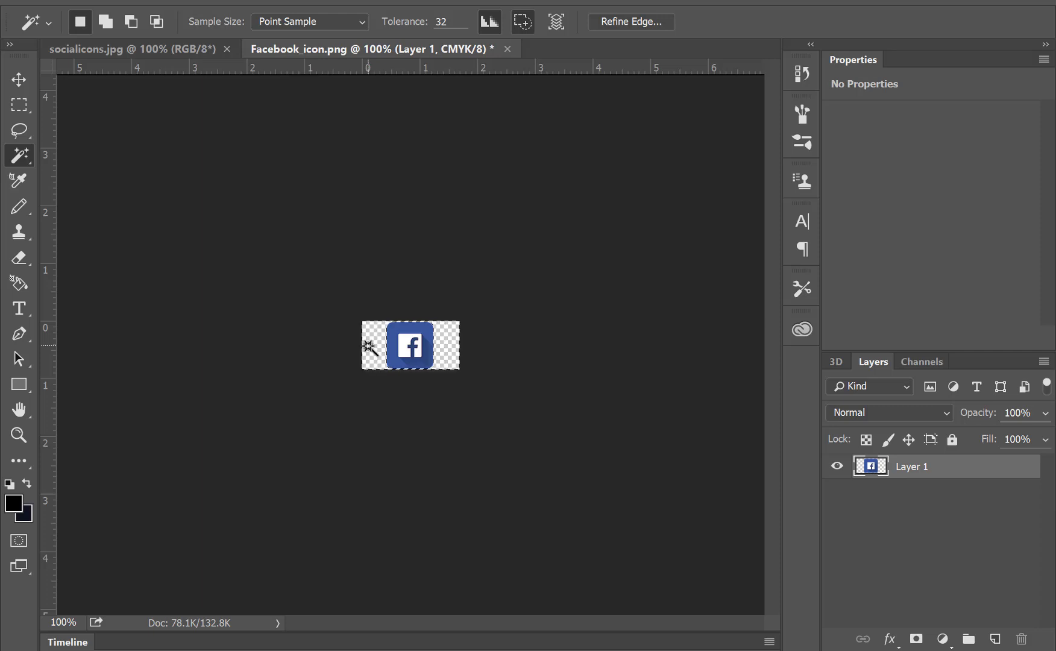
- Clear the selection and export the Facebook icon as a PNG named Facebook_icon in the Visual Tours Ireland folder
key("ctrl+d")
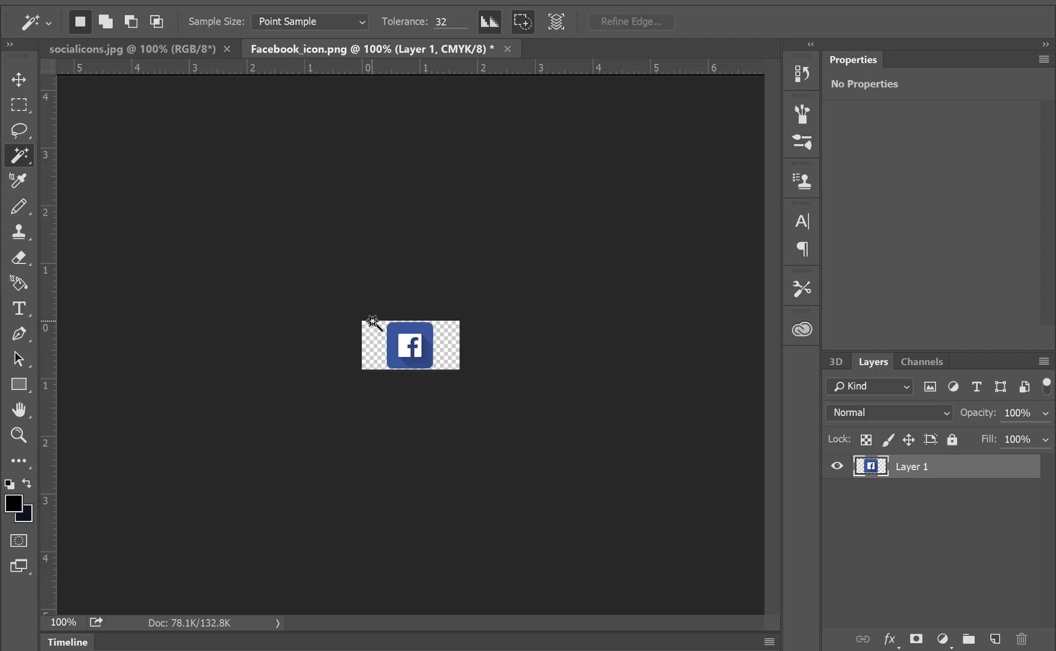
left_click(51, 1)
mouse_move(121, 199)
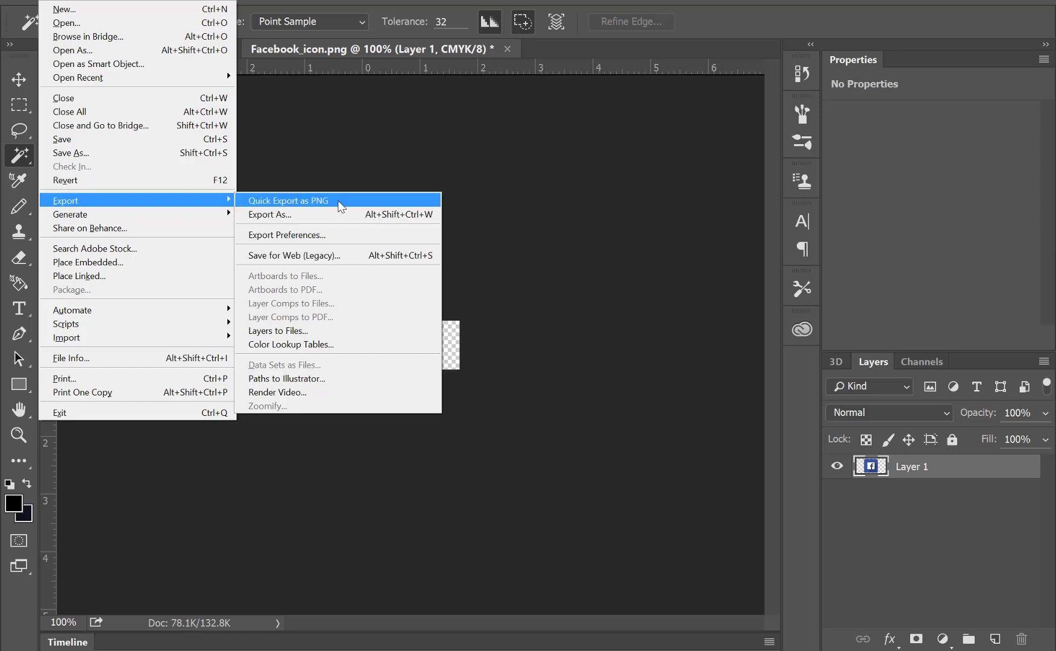
left_click(339, 203)
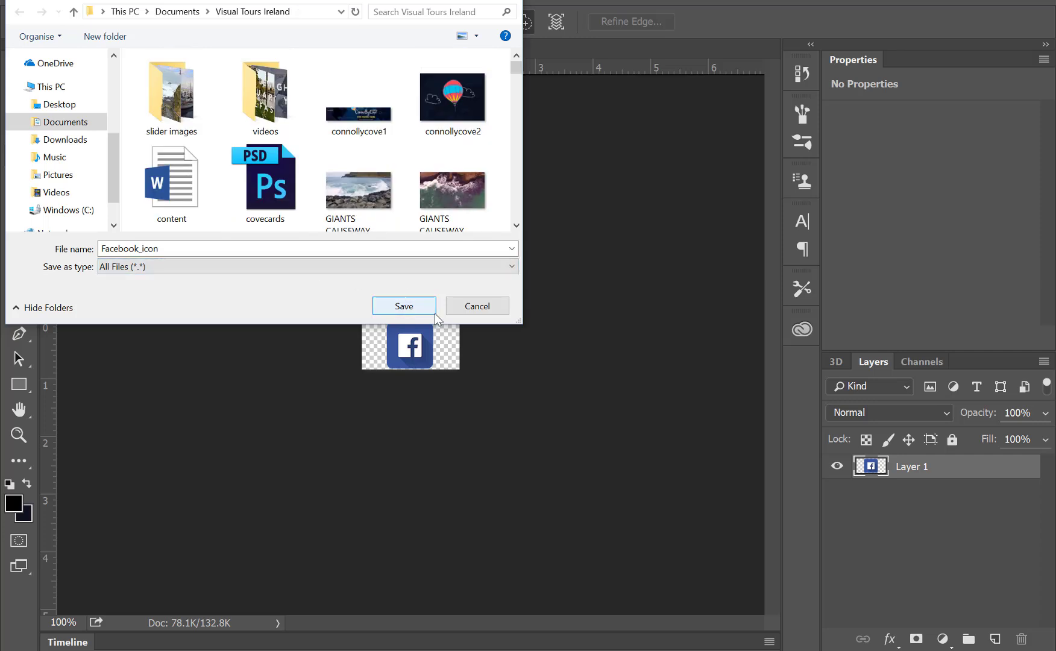
left_click(403, 306)
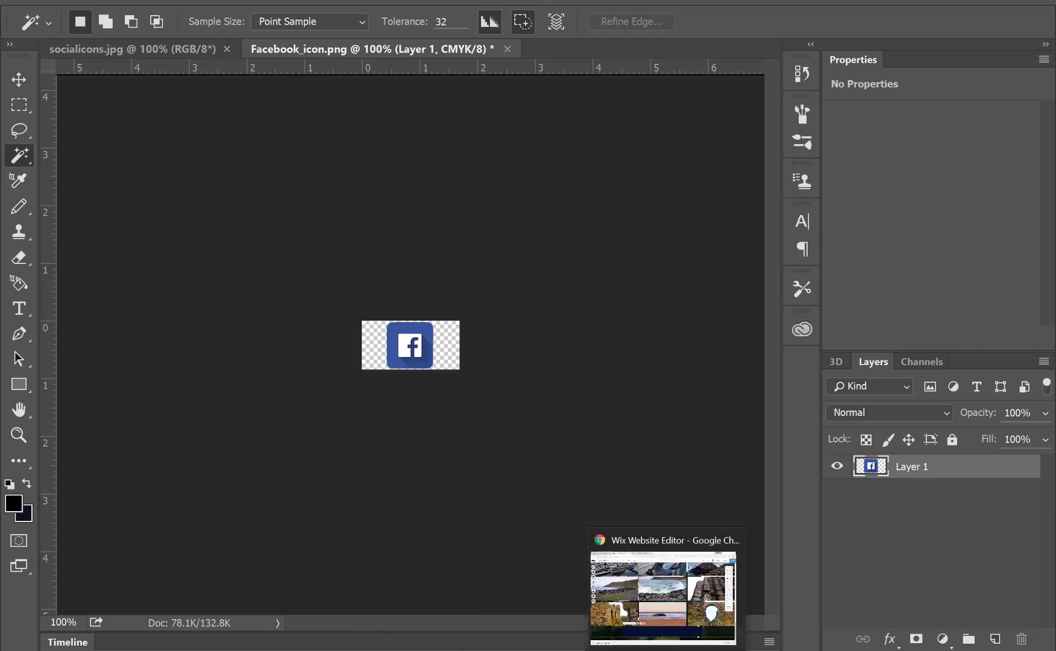
- Switch to the Wix editor in Chrome, upload Facebook_icon.png to the site's images, and add it to the page
left_click(615, 649)
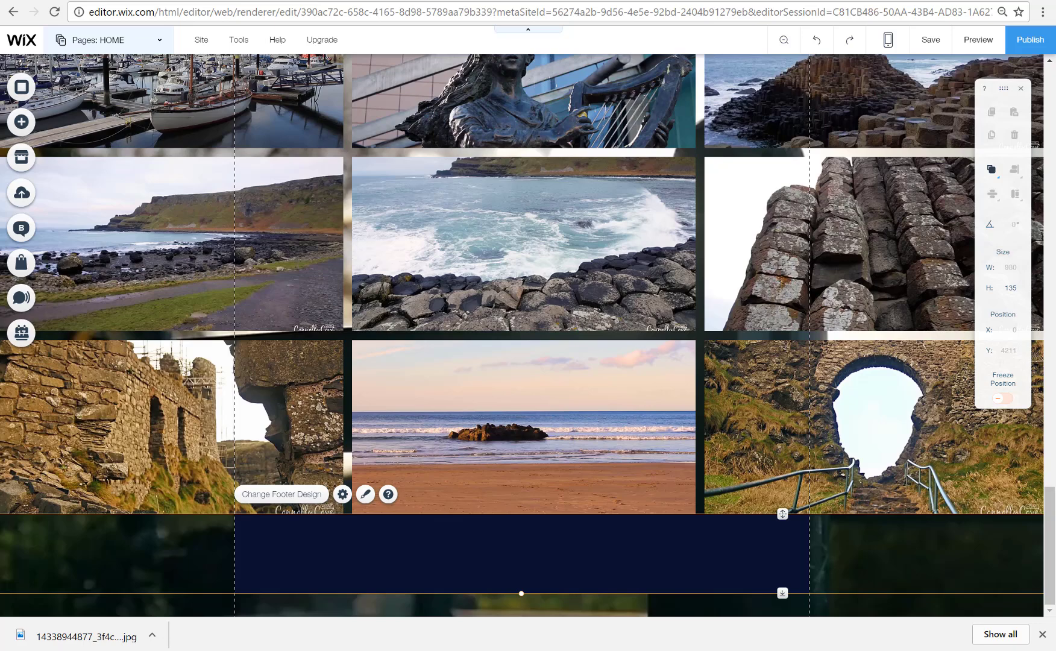
left_click(21, 193)
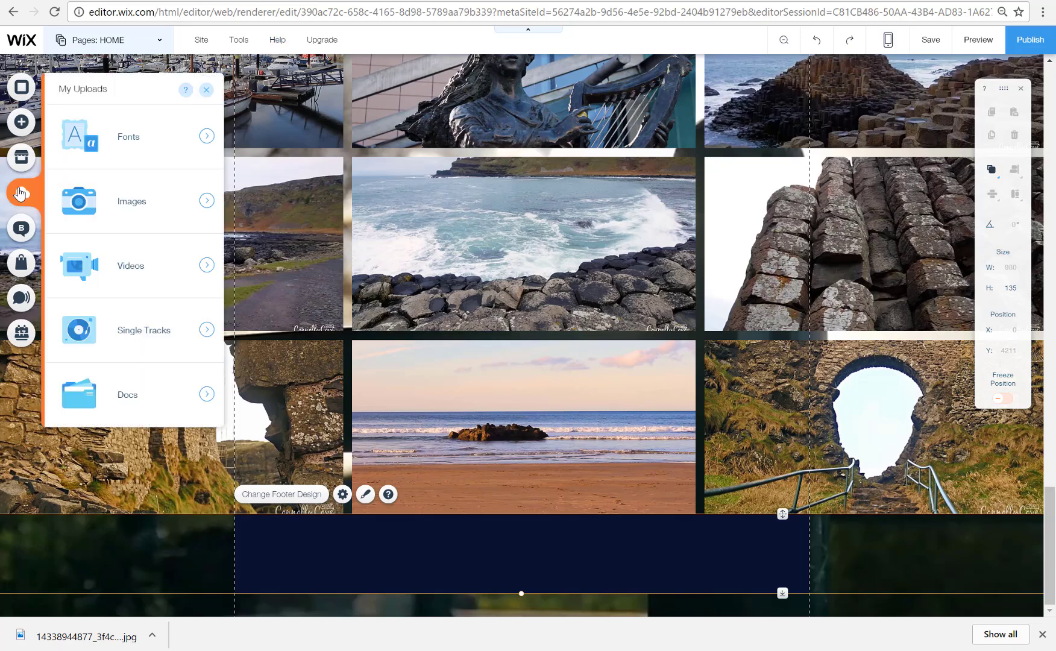
left_click(206, 203)
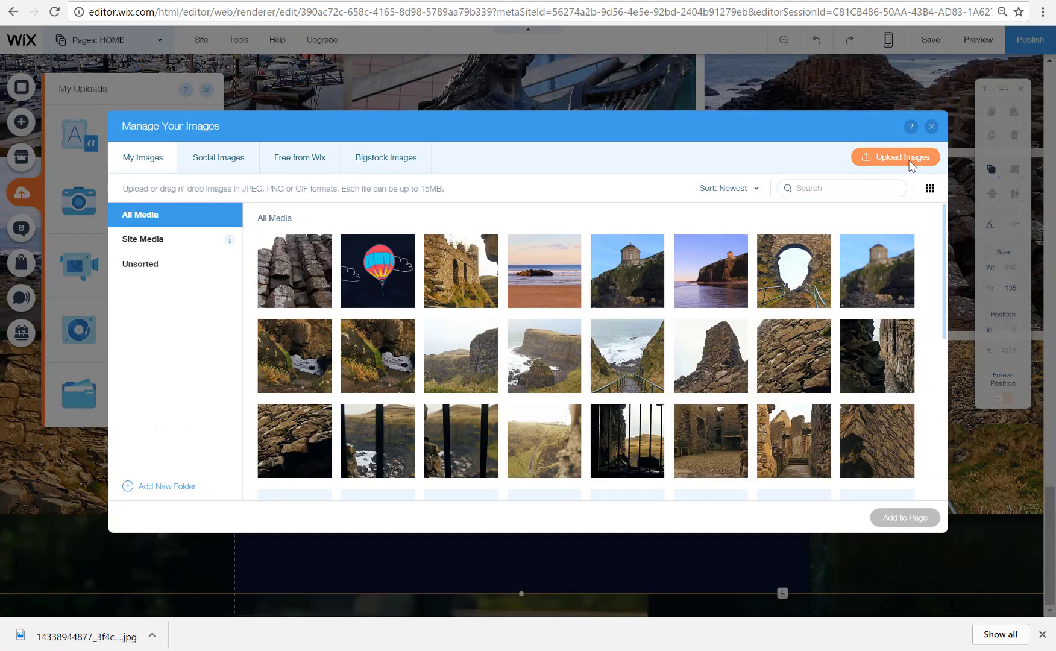
left_click(904, 161)
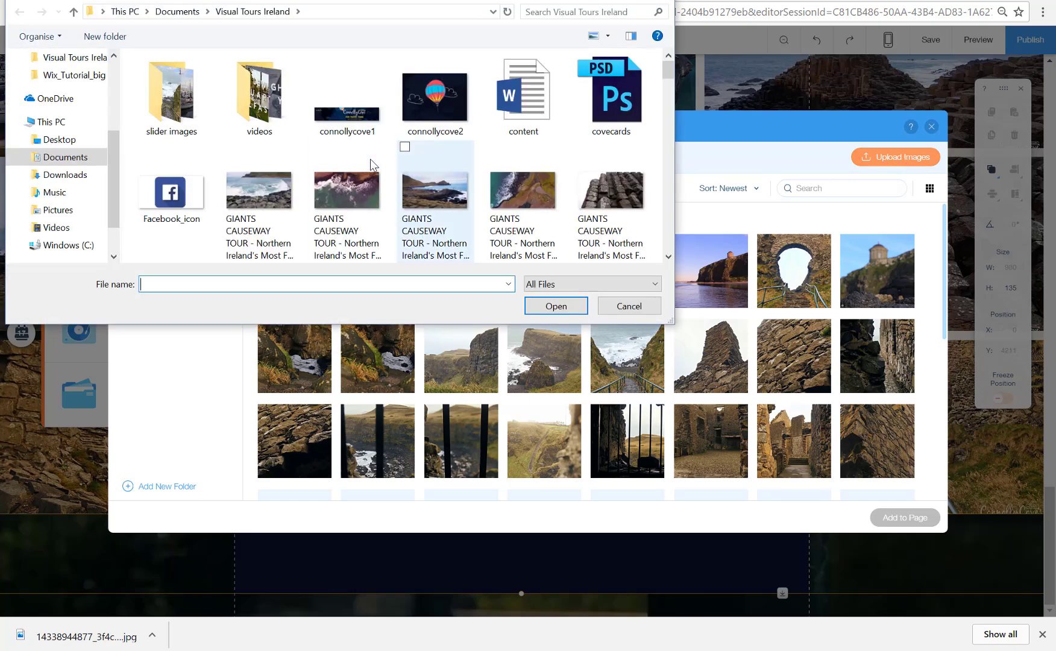
left_click(171, 182)
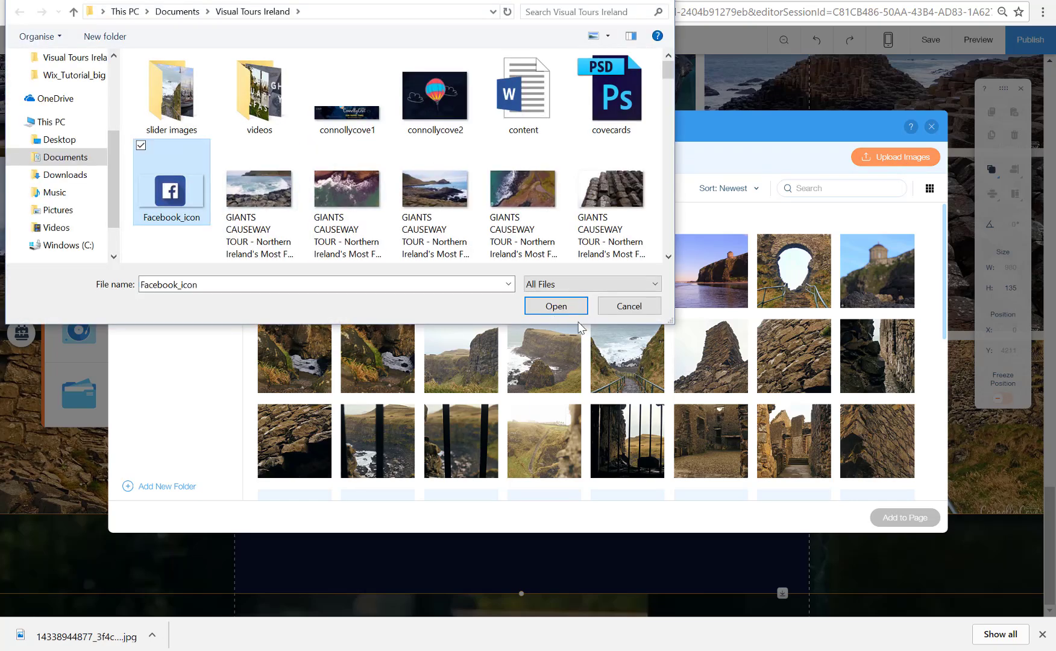
left_click(558, 305)
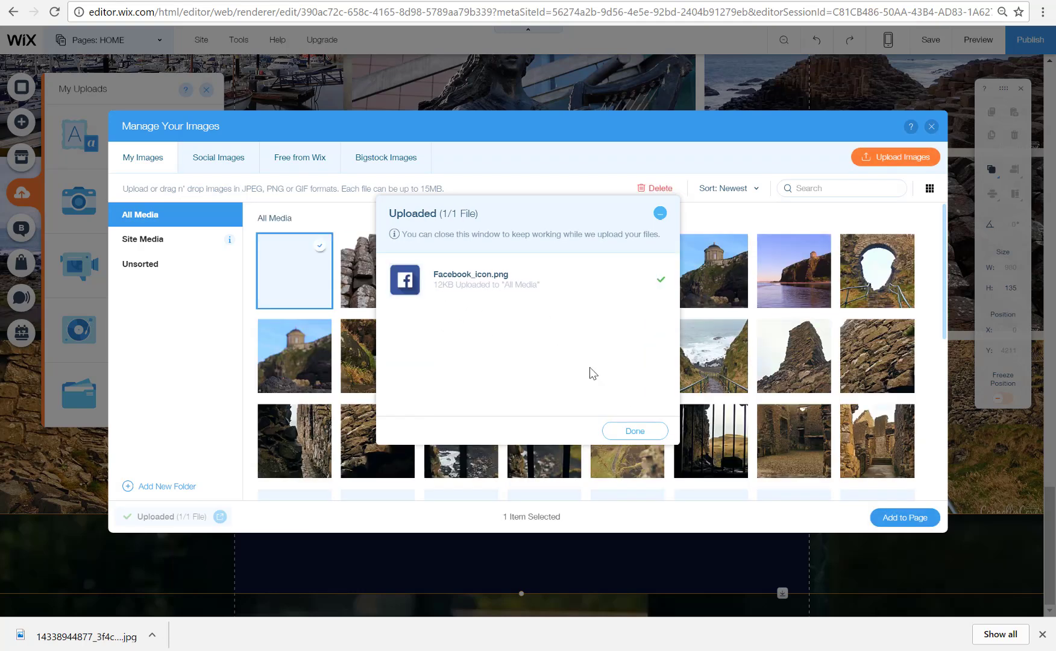
left_click(635, 432)
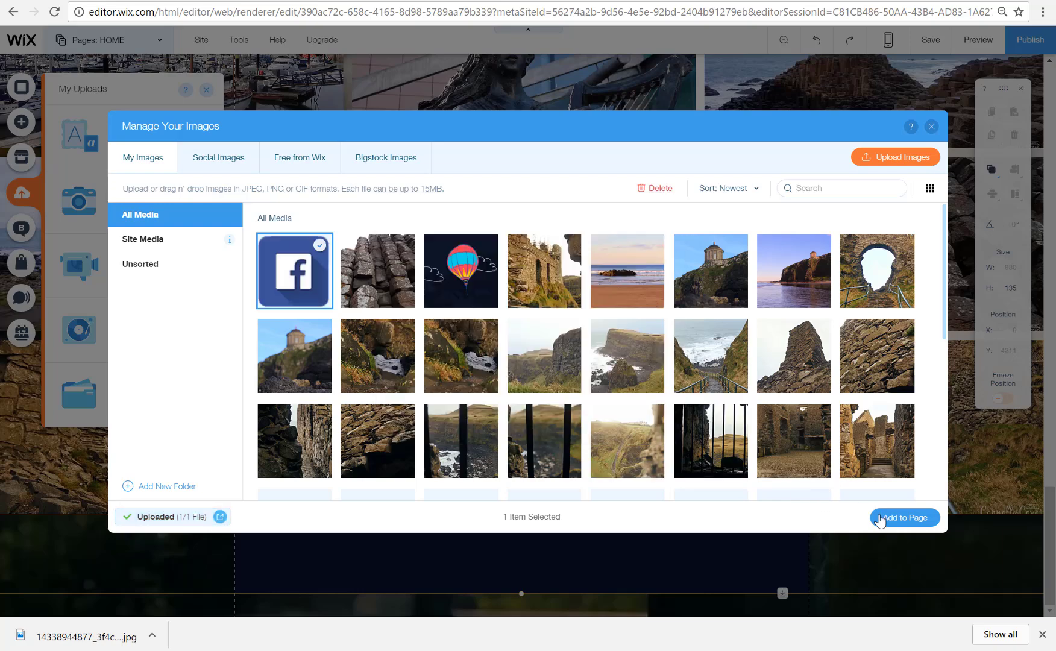
left_click(898, 523)
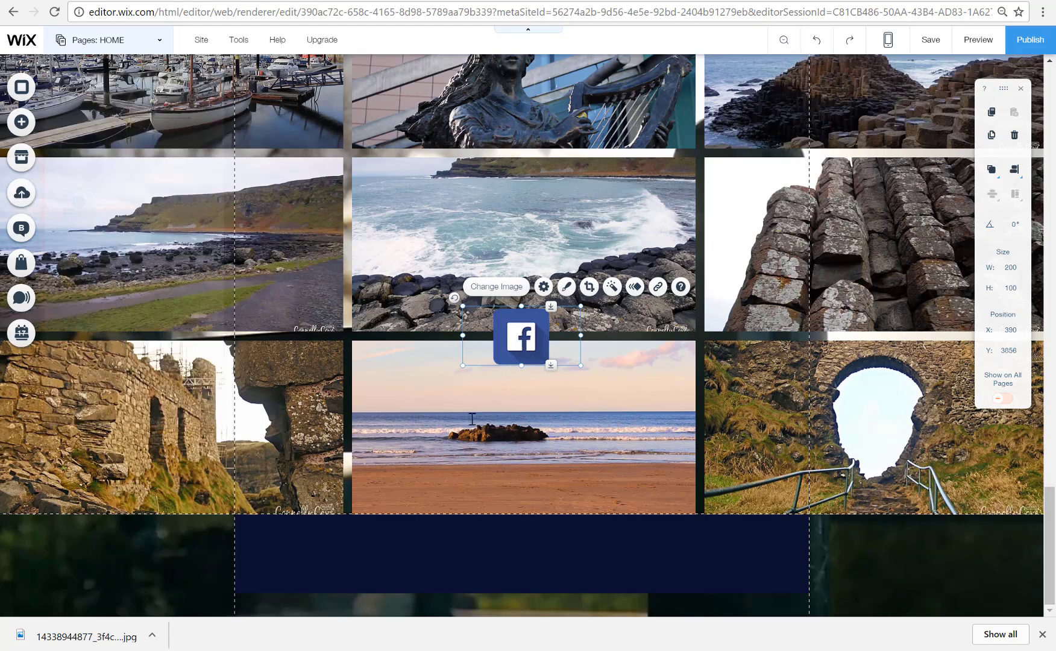
- Move the Facebook icon down into the footer and place it at the footer's left end, about X -7, Y 4228
left_click_drag(517, 351, 321, 570)
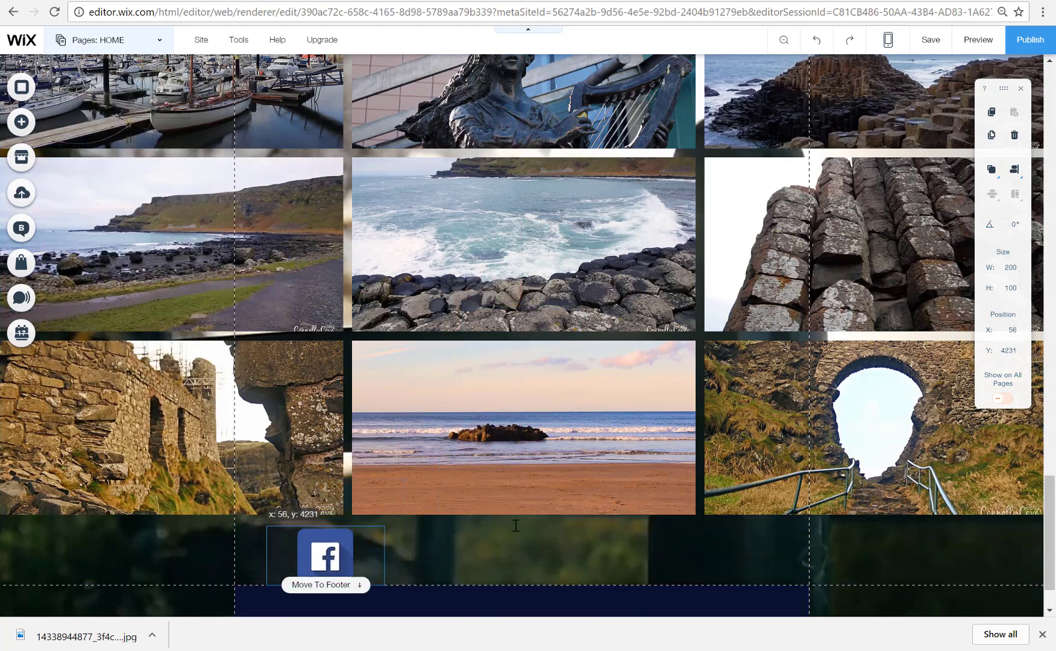
scroll(946, 490, "down", 3)
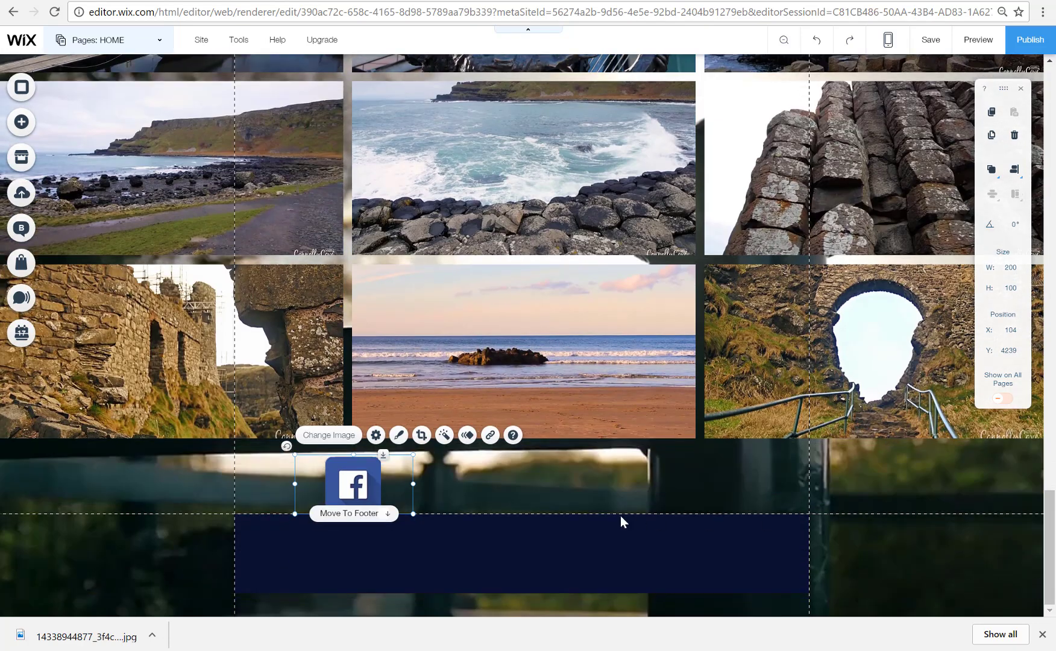
left_click(388, 513)
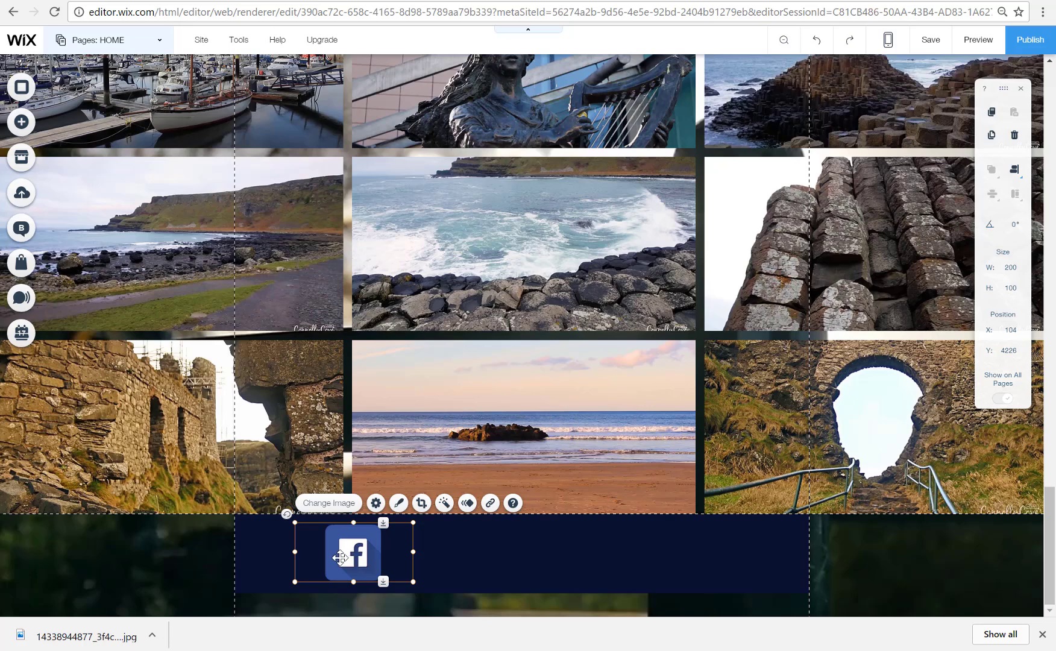
left_click_drag(344, 559, 295, 562)
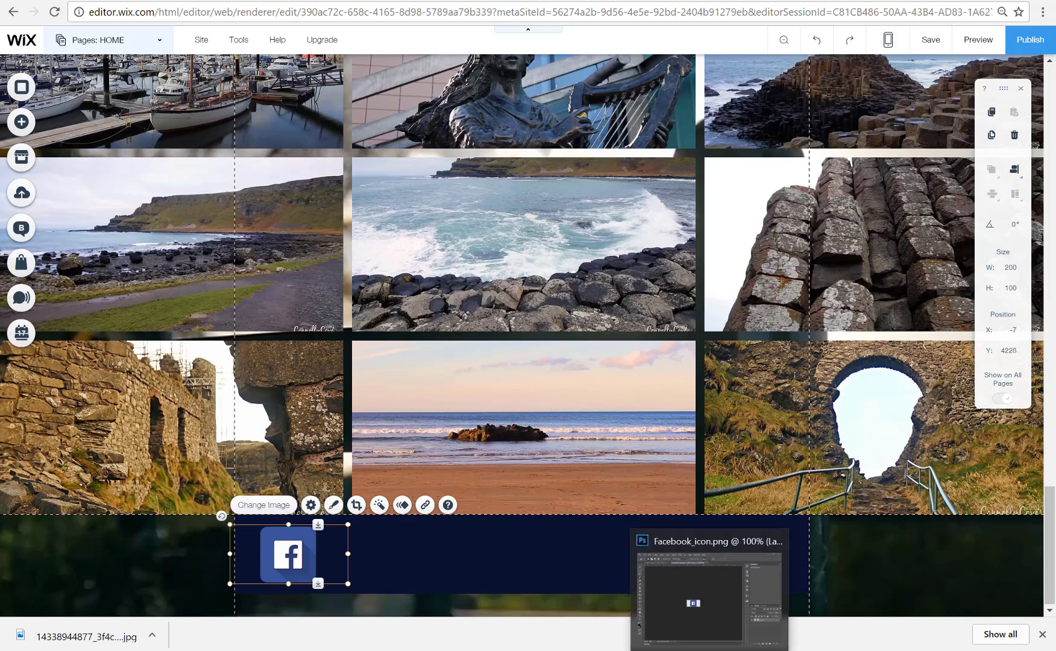
- Switch to Photoshop and prepare the Twitter and Google+ icons like the Facebook icon, scaled to fit the canvas on transparent backgrounds
left_click(741, 588)
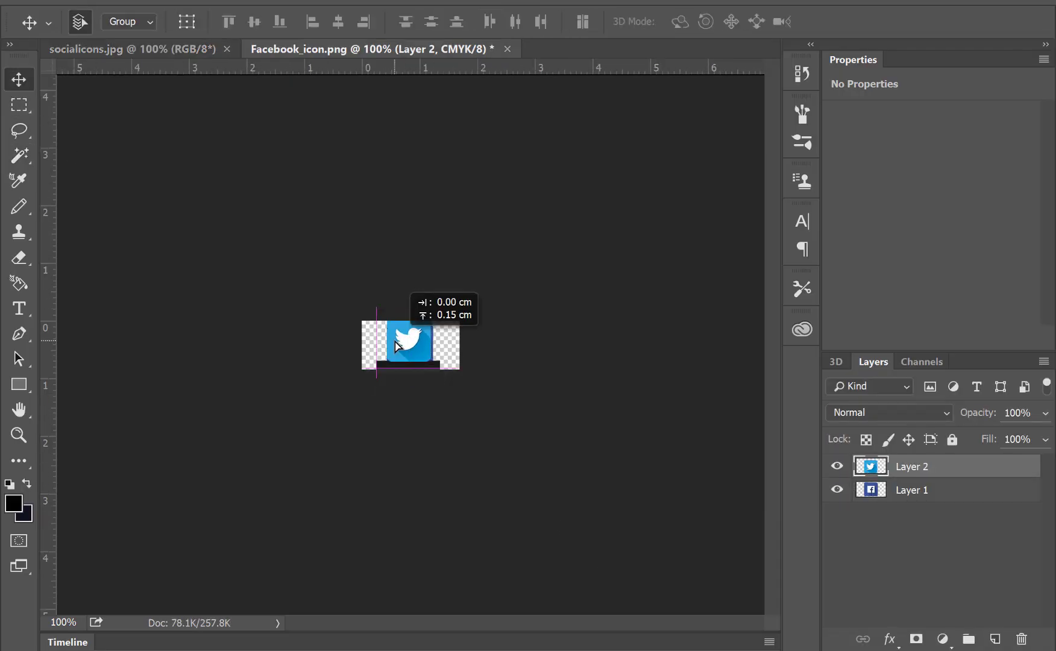
left_click(403, 306)
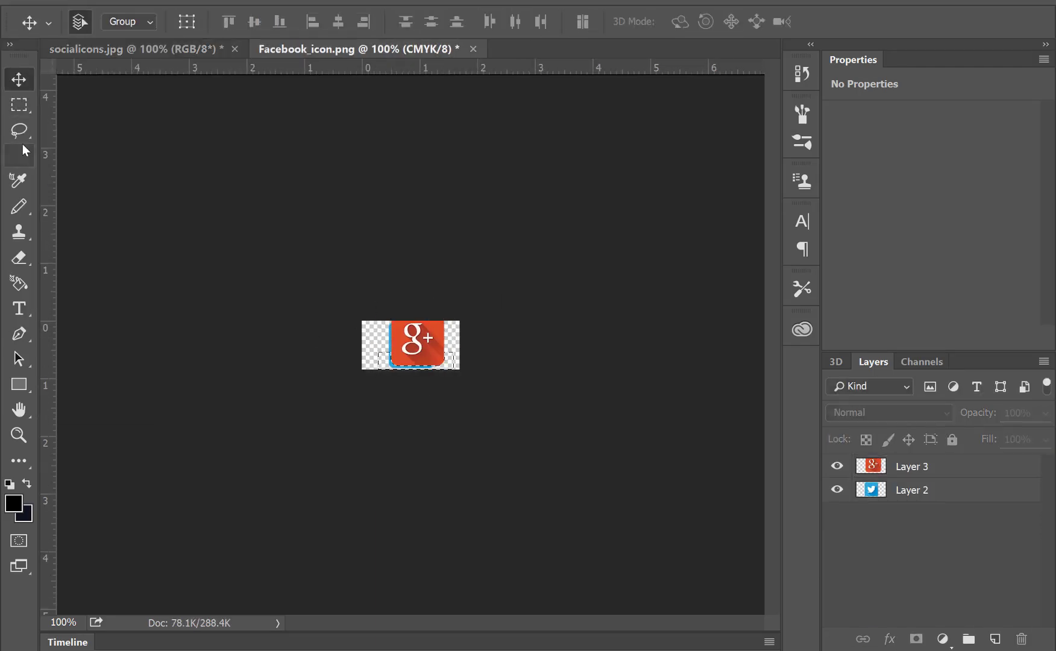
key("ctrl+t")
key("Return")
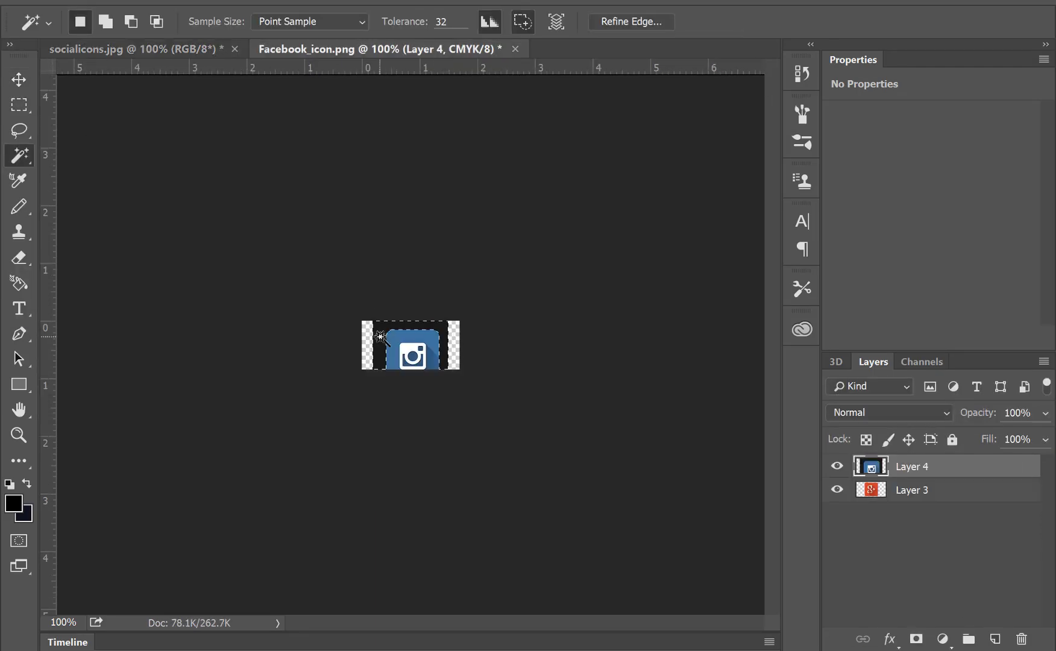
- Cut out and scale the Instagram, YouTube, Pinterest and LinkedIn icons to fit the same canvas on transparent backgrounds
key("ctrl+t")
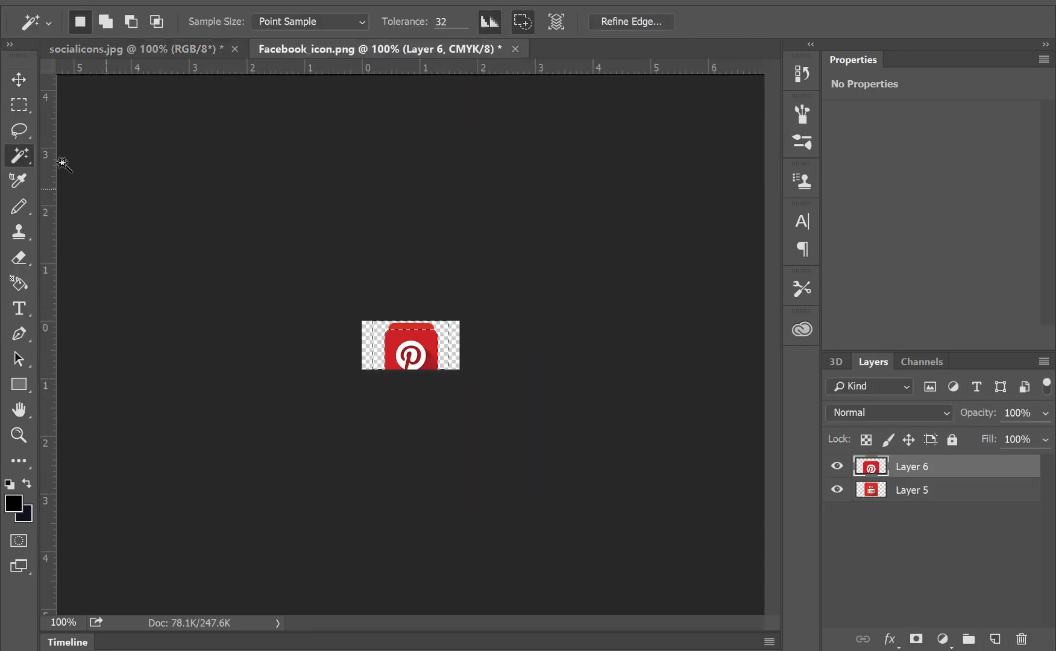
key("ctrl+t")
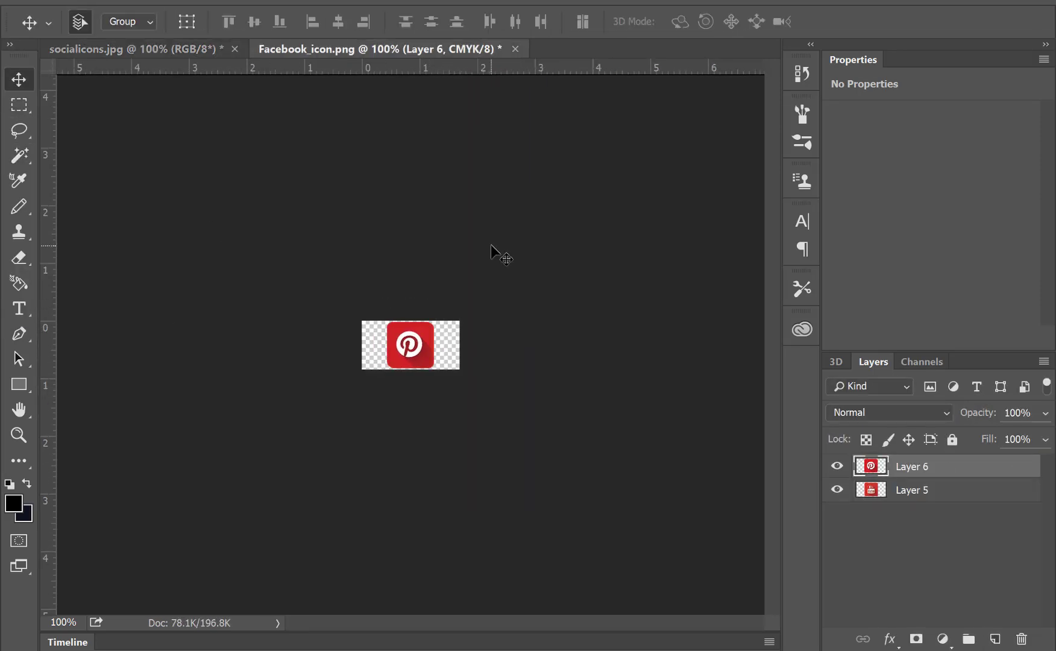
left_click_drag(373, 406, 429, 459)
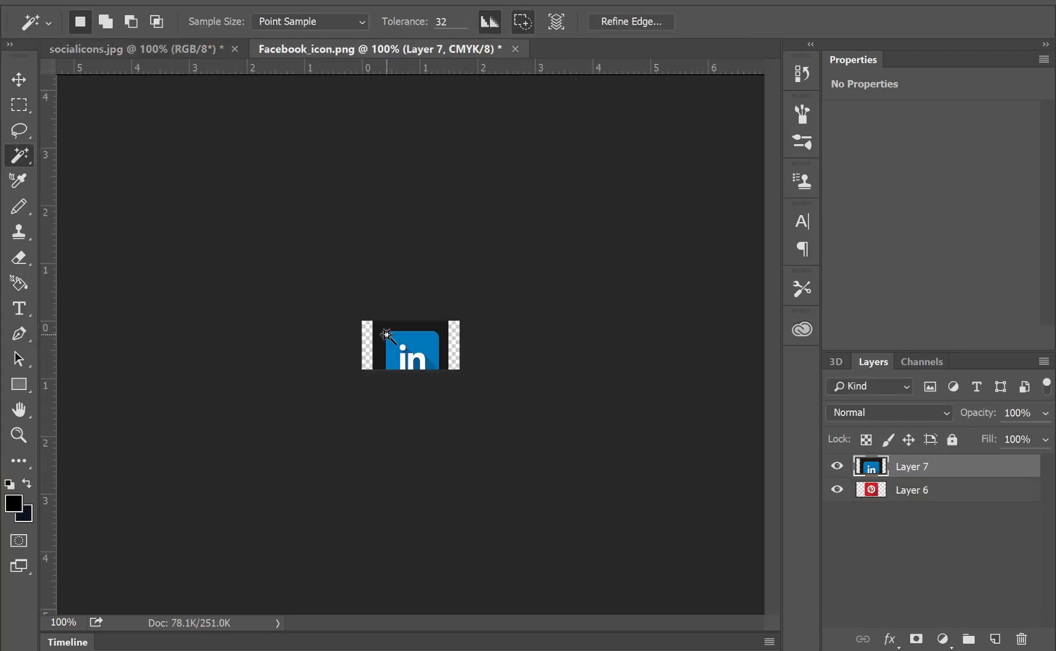
key("ctrl+t")
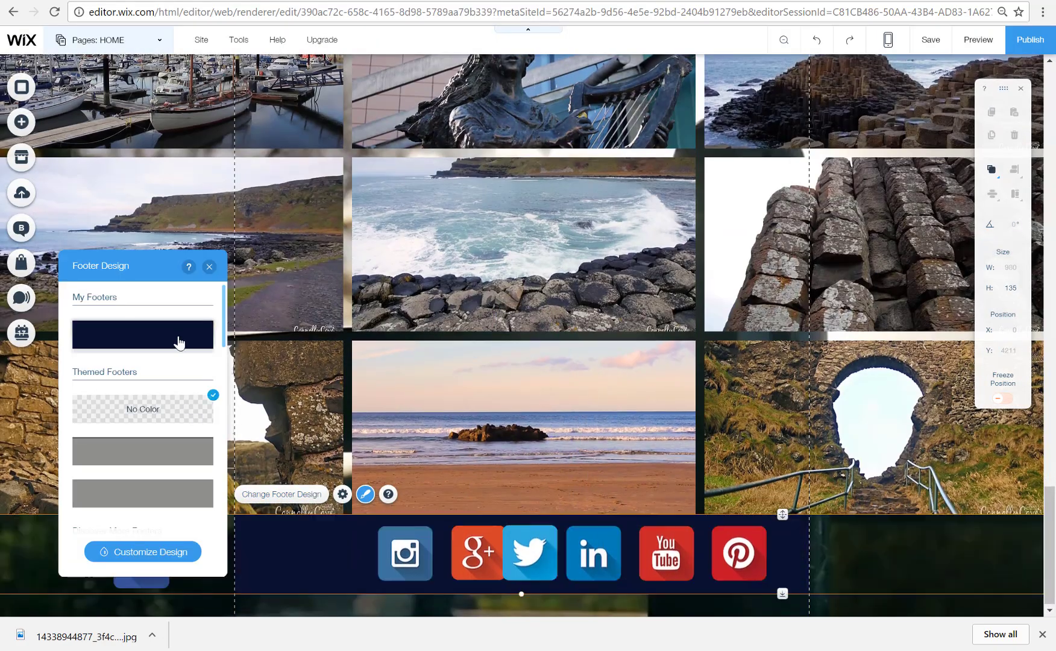
- Change the footer design in the Wix editor to a dark navy background that spans the full page width
scroll(176, 344, "down", 5)
left_click(182, 471)
left_click(146, 547)
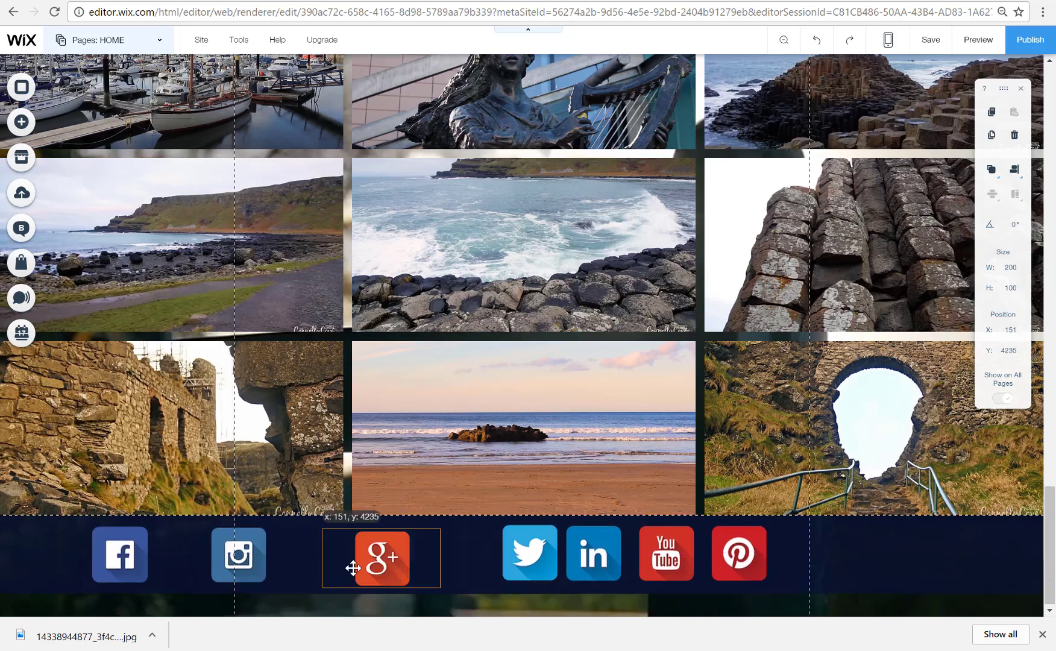
- Spread the seven social icons evenly in one row across the footer, ordered Facebook, Instagram, Google+, Twitter, LinkedIn, YouTube, Pinterest
left_click_drag(354, 563, 599, 574)
left_click_drag(670, 561, 710, 561)
left_click_drag(740, 559, 877, 557)
left_click(124, 559)
left_click(239, 557, "ctrl")
left_click(355, 557, "ctrl")
left_click(474, 558, "ctrl")
left_click(592, 557, "ctrl")
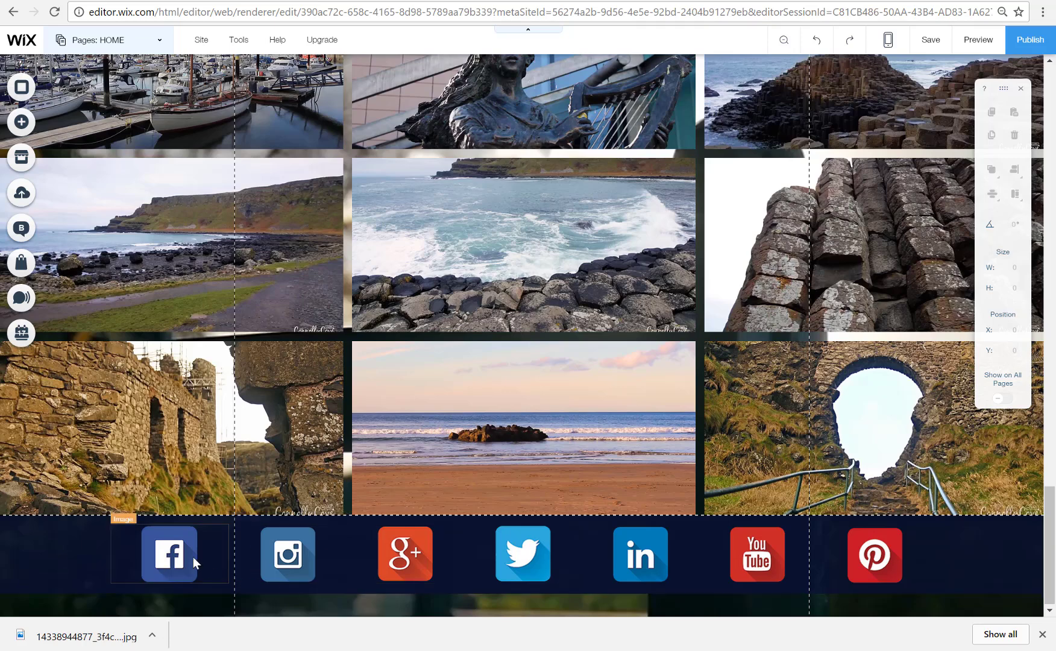
left_click(301, 568)
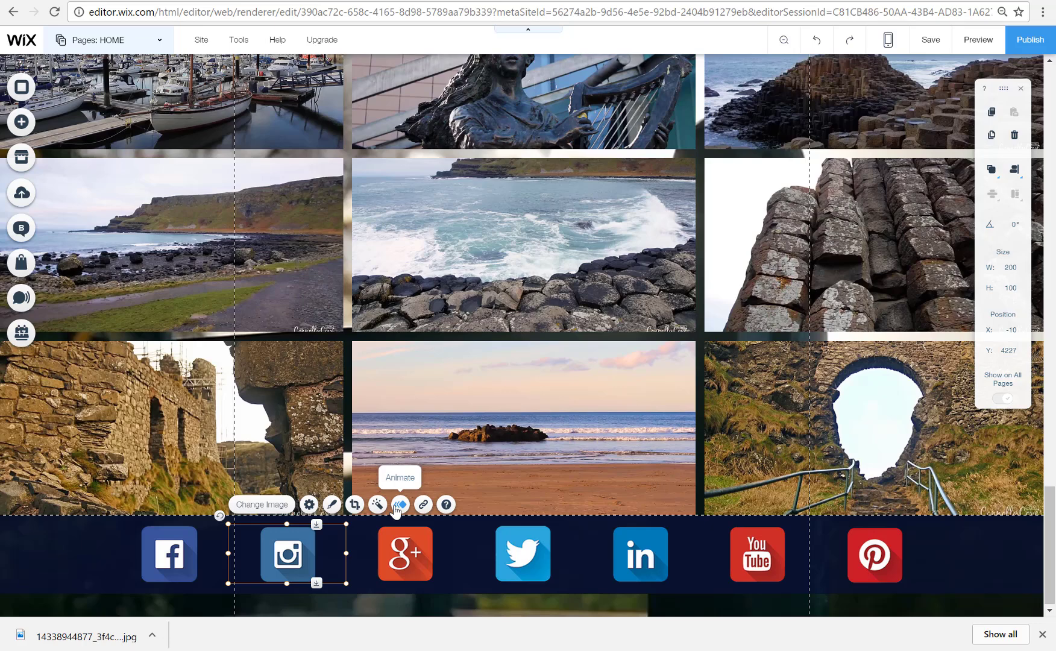
left_click(424, 505)
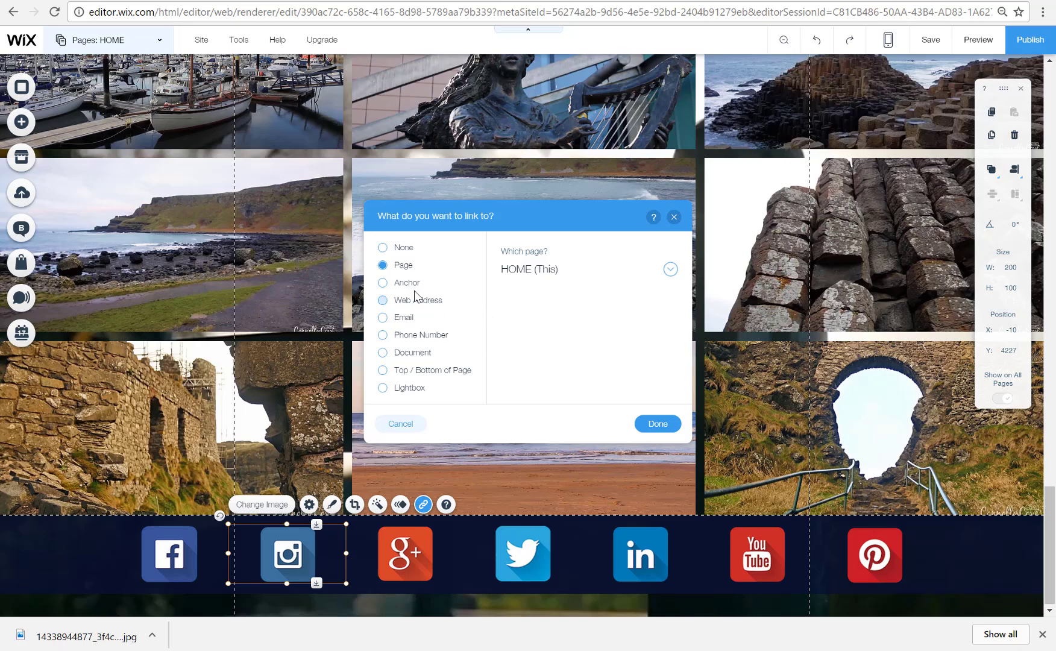
left_click(404, 306)
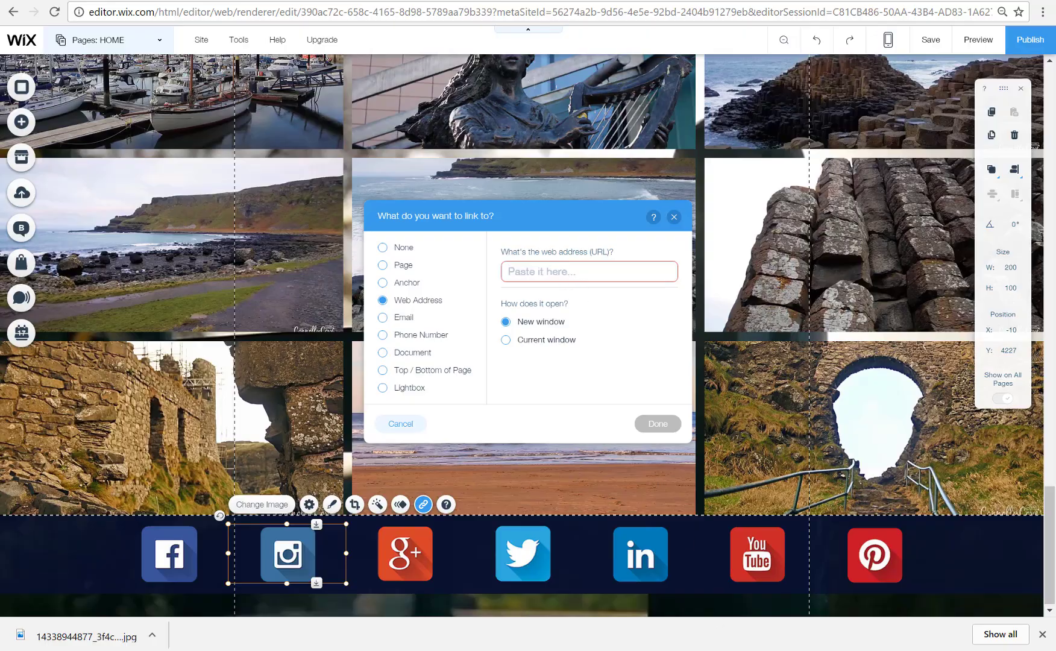
key("alt+Tab")
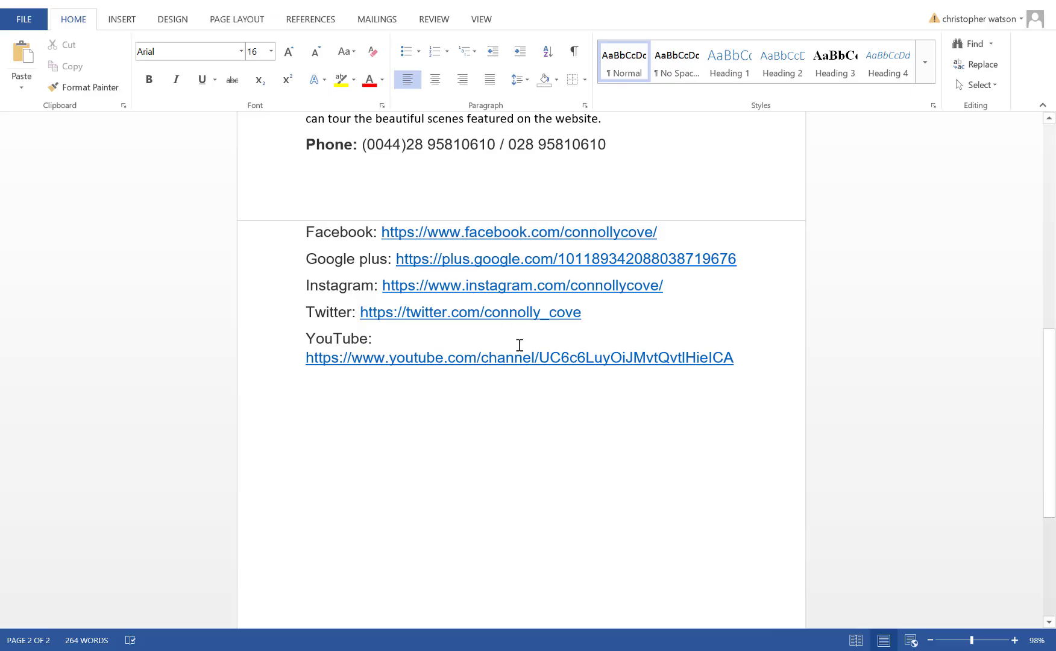
left_click_drag(674, 289, 383, 279)
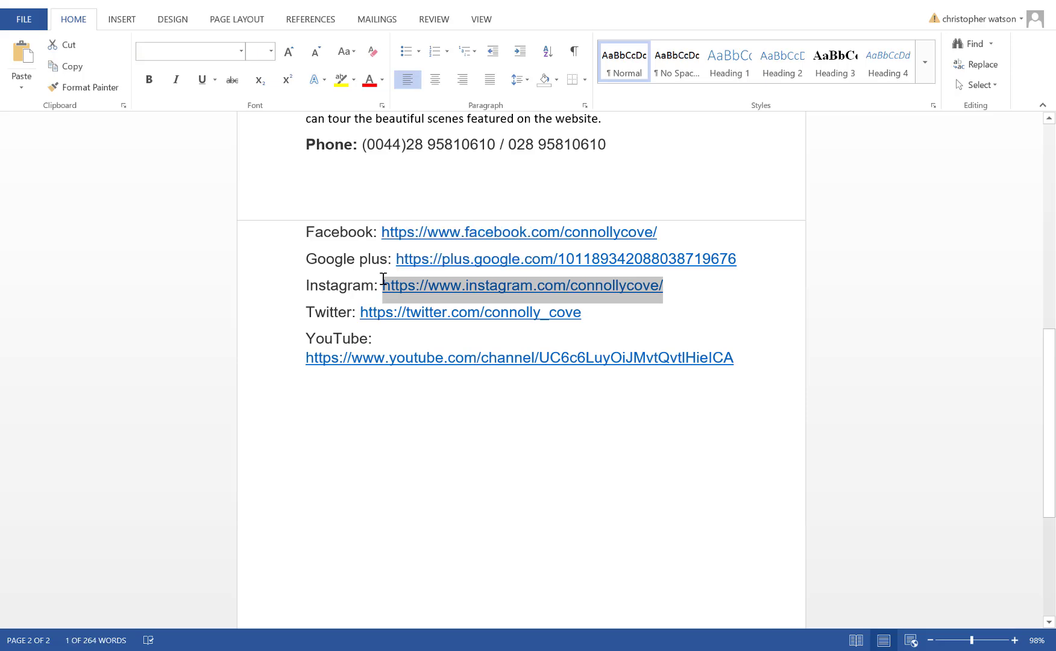
key("alt+Tab")
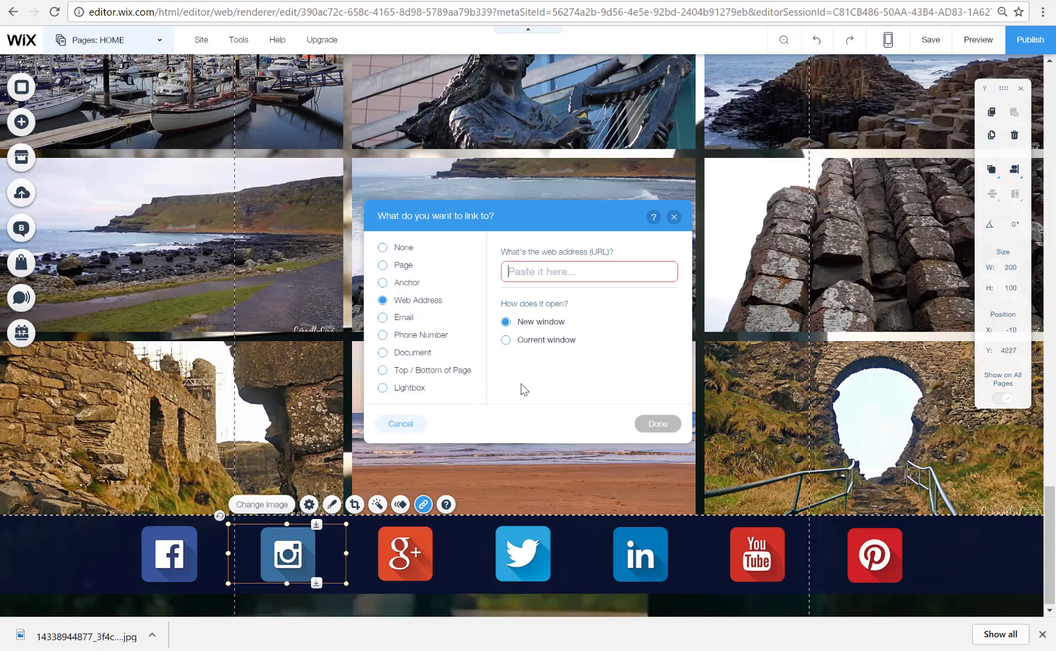
left_click(561, 281)
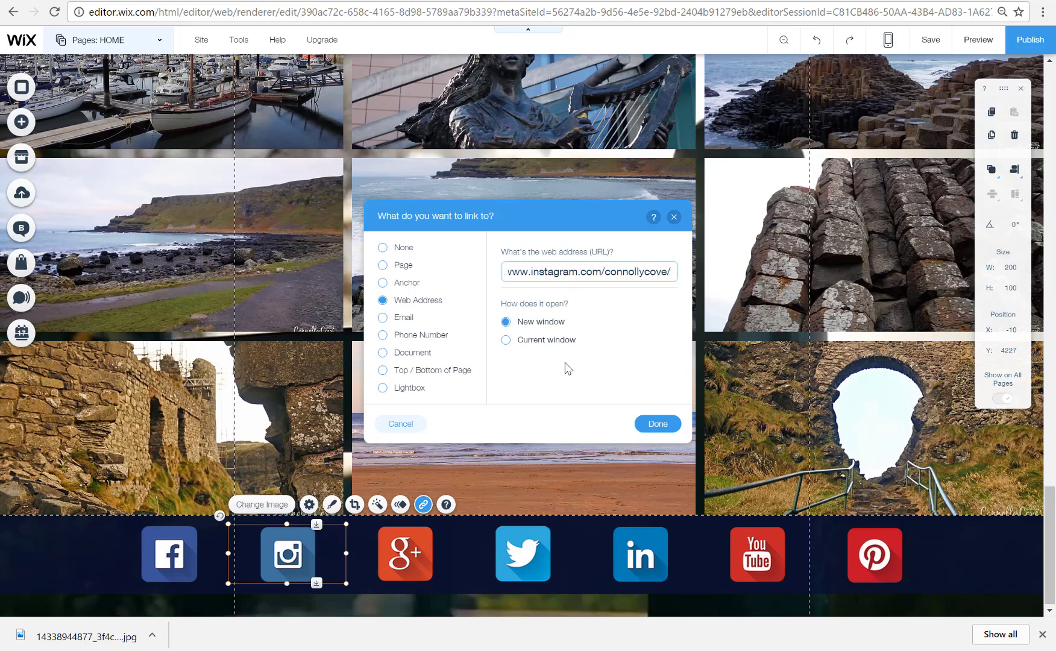
left_click(654, 423)
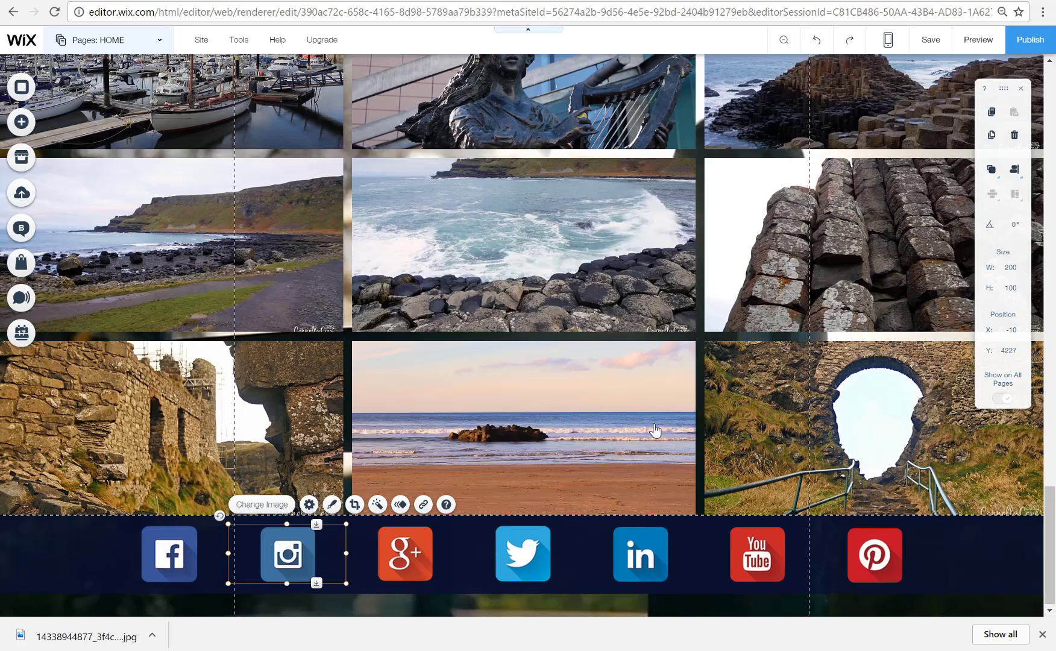
- Preview the site and test the Instagram icon's link in the footer
left_click(985, 47)
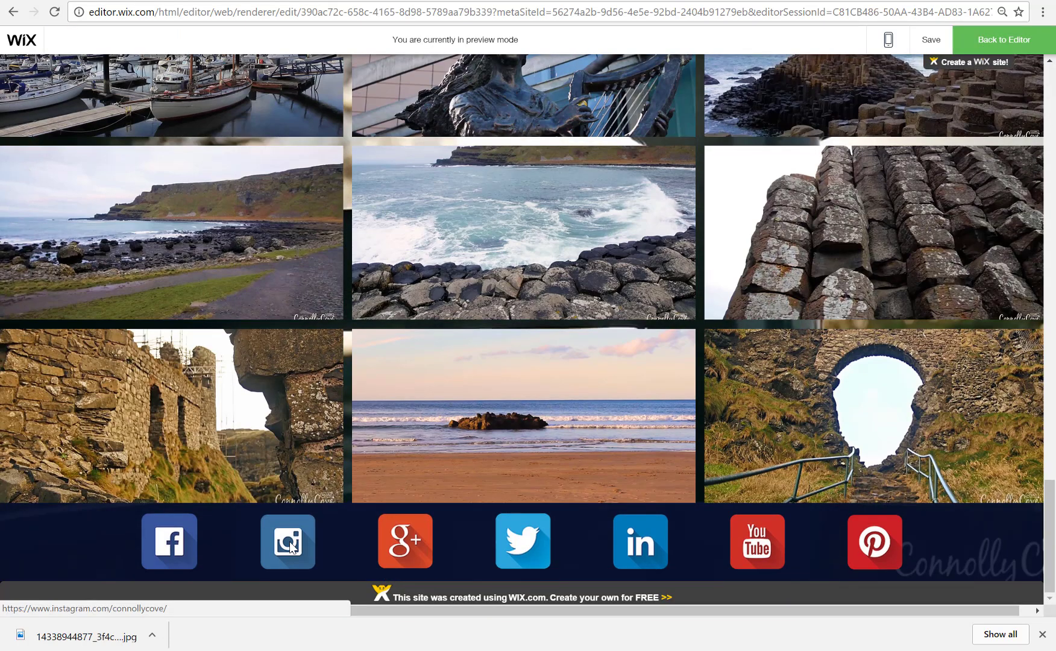
left_click(294, 549)
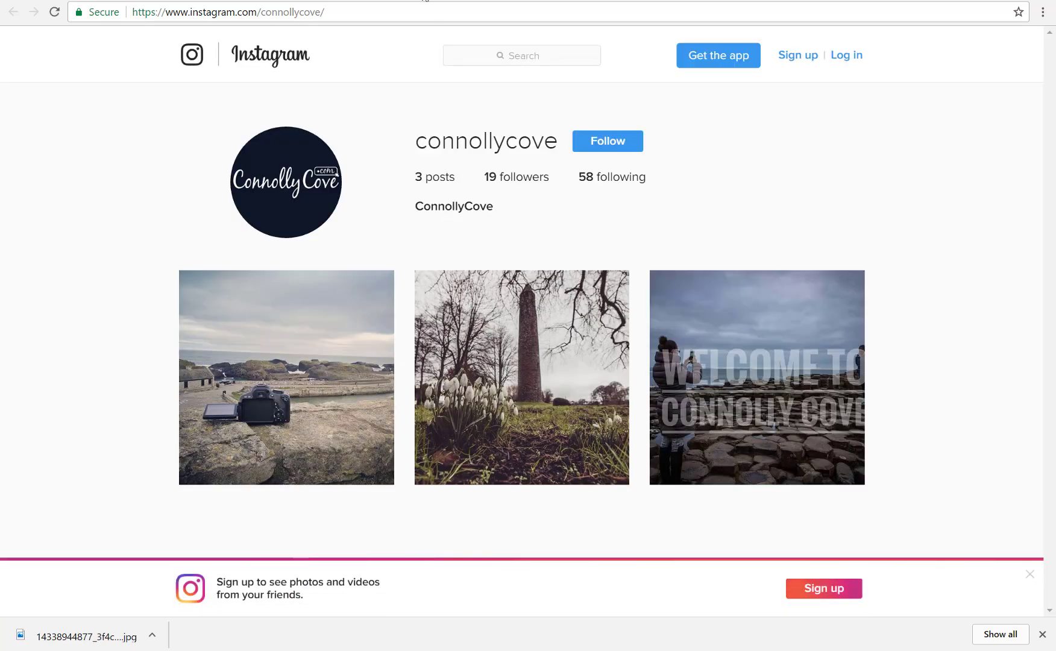
- Link the footer's Google+ icon to the Google plus profile address copied from the Word content document, opening in a new window
left_click(422, 0)
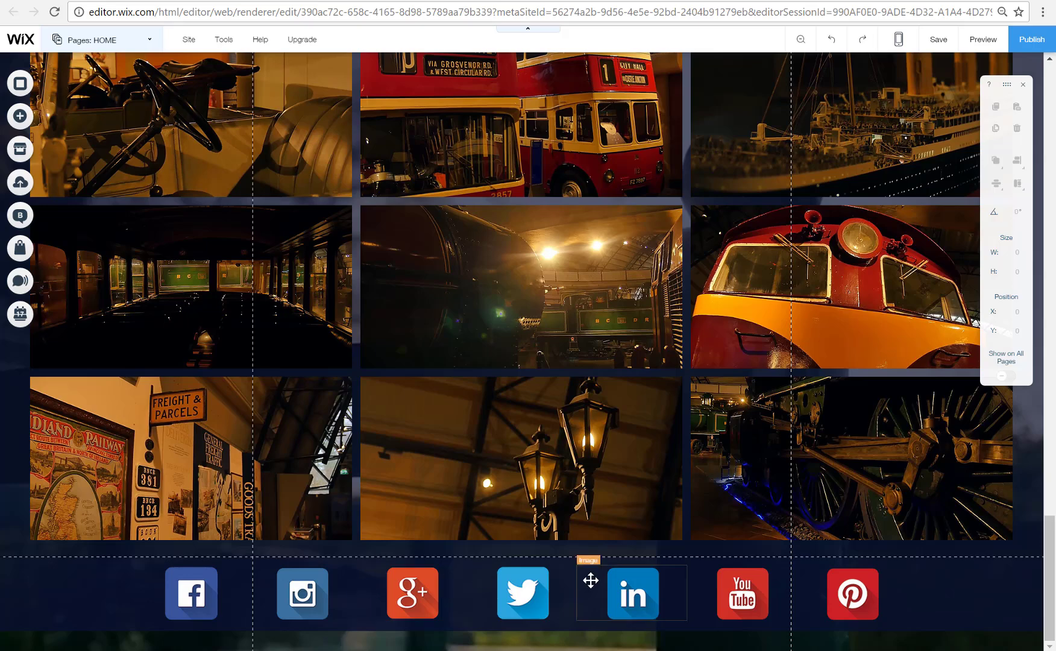
left_click(423, 597)
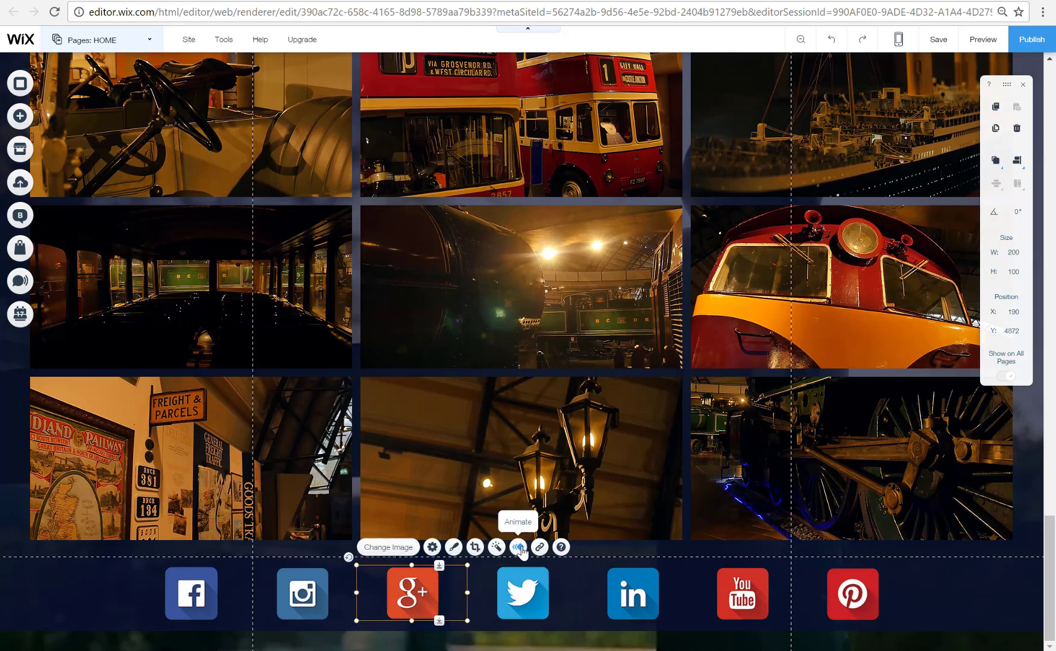
left_click(540, 547)
left_click(403, 326)
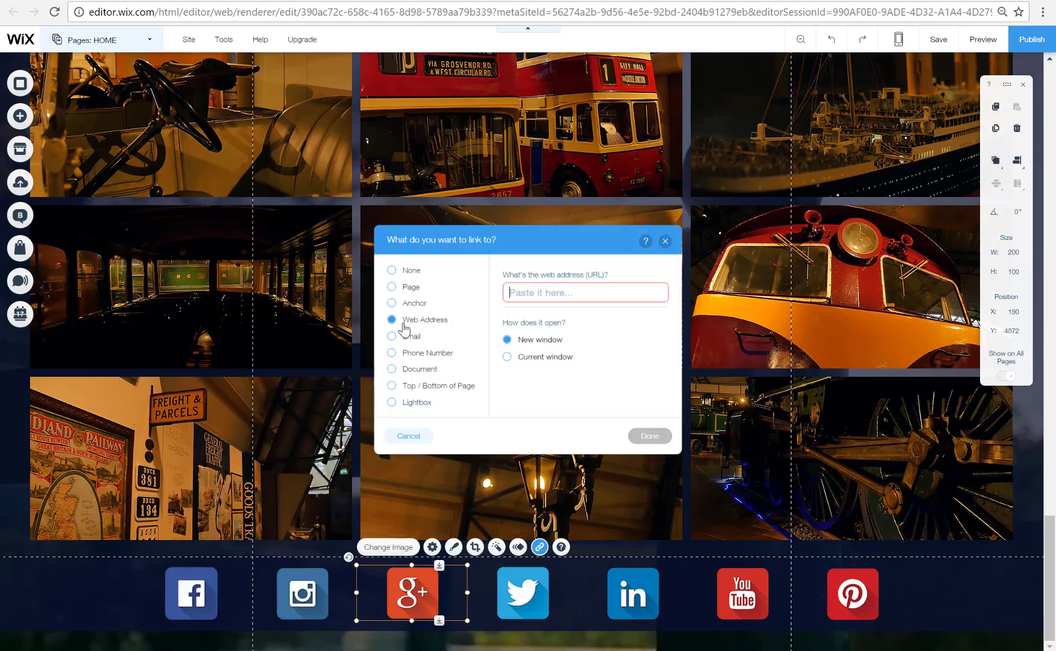
key("alt+Tab")
left_click_drag(396, 270, 738, 271)
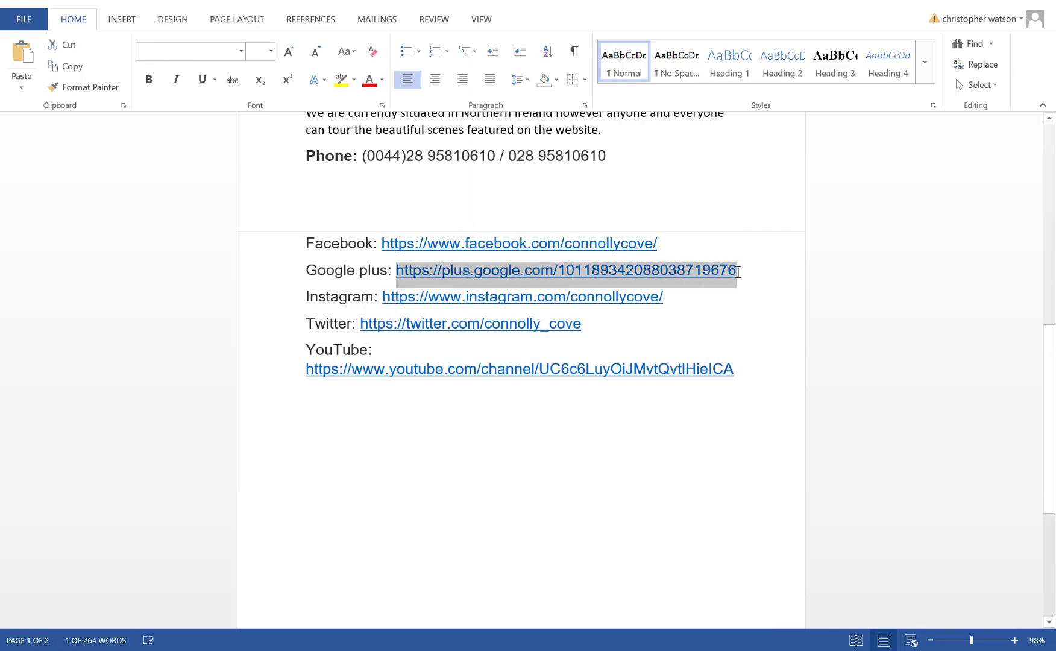
key("ctrl+c")
key("alt+Tab")
key("ctrl+v")
left_click(650, 436)
left_click(523, 594)
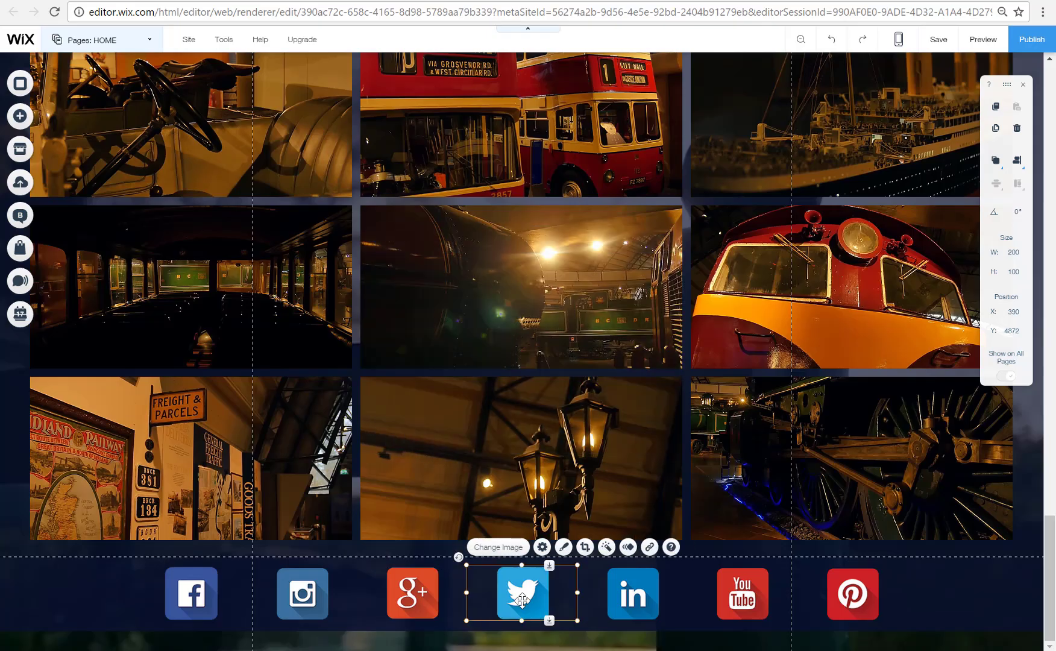
left_click(651, 548)
left_click(414, 315)
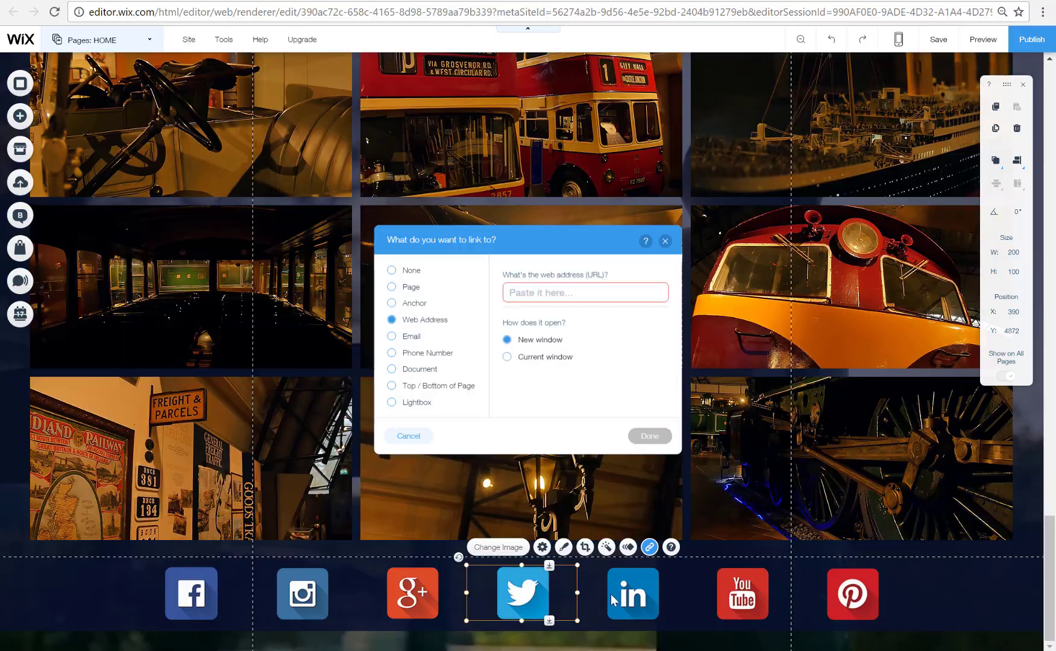
key("alt+Tab")
mouse_move(588, 323)
left_mouse_down()
mouse_move(369, 316)
mouse_move(582, 325)
left_mouse_up()
key("ctrl+c")
key("alt+Tab")
key("ctrl+v")
left_click(650, 436)
- Link the footer's YouTube icon to the YouTube channel address copied from the Word content document, opening in a new window
left_click(743, 593)
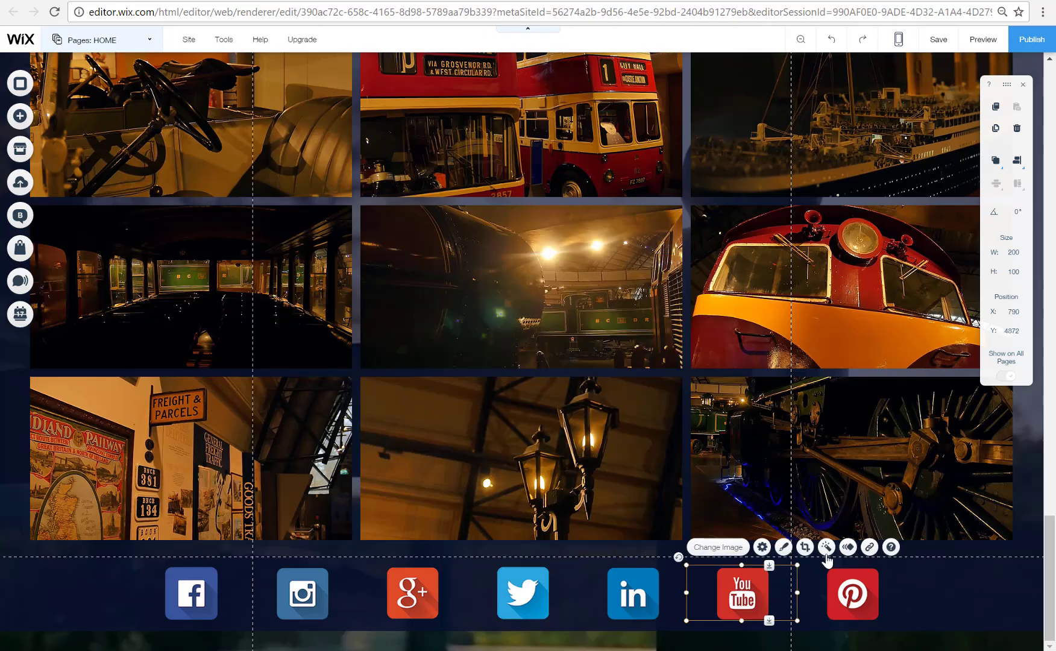
left_click(870, 548)
left_click(416, 319)
key("alt+Tab")
left_click_drag(736, 369, 297, 371)
key("ctrl+c")
key("alt+Tab")
key("ctrl+v")
left_click(650, 435)
- Check the Facebook icon's link settings without changing them and look over the profile addresses in the Word content document
left_click(191, 594)
left_click(320, 546)
left_click(416, 436)
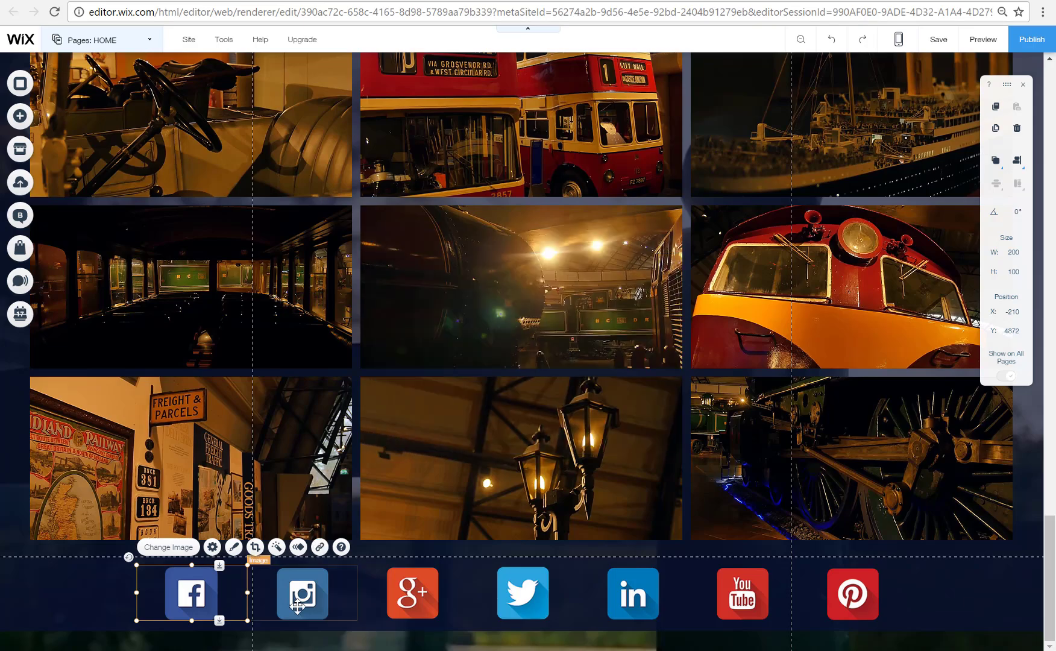
left_click(302, 593)
key("alt+Tab")
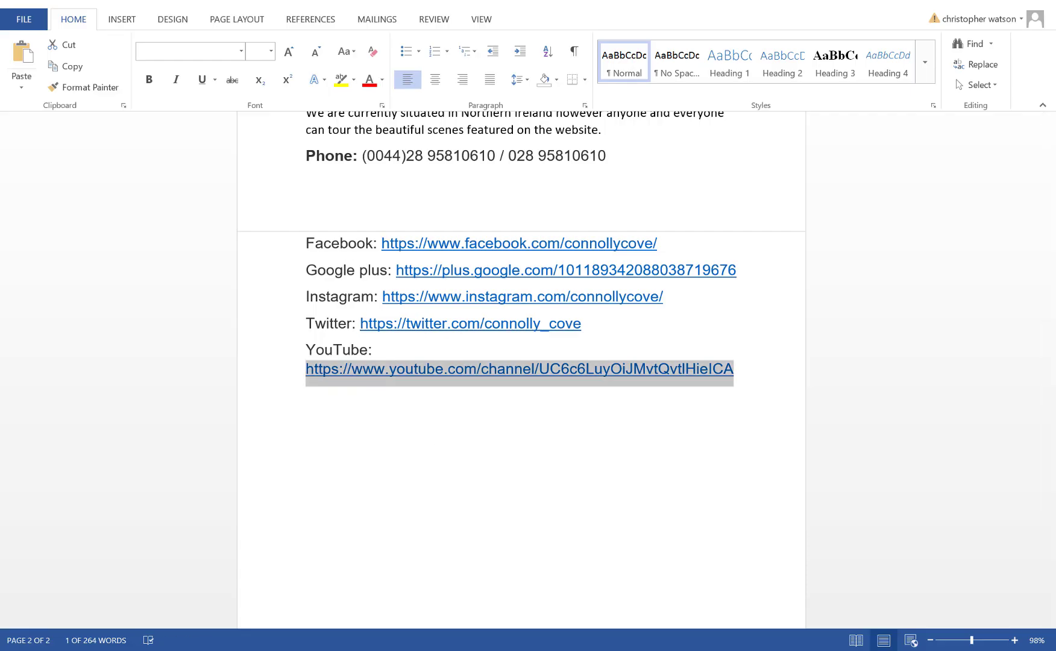
key("alt+Tab")
- Review the Home page from header to footer, followed by the content of the Tours and Contact Us pages
left_click(1015, 623)
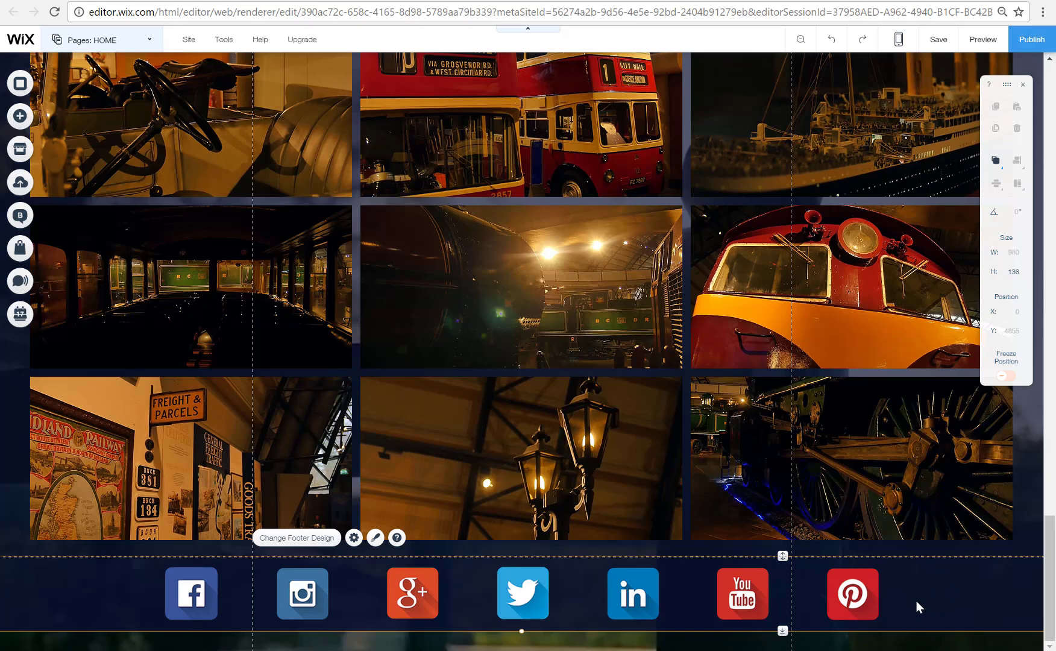
scroll(917, 601, "up", 20)
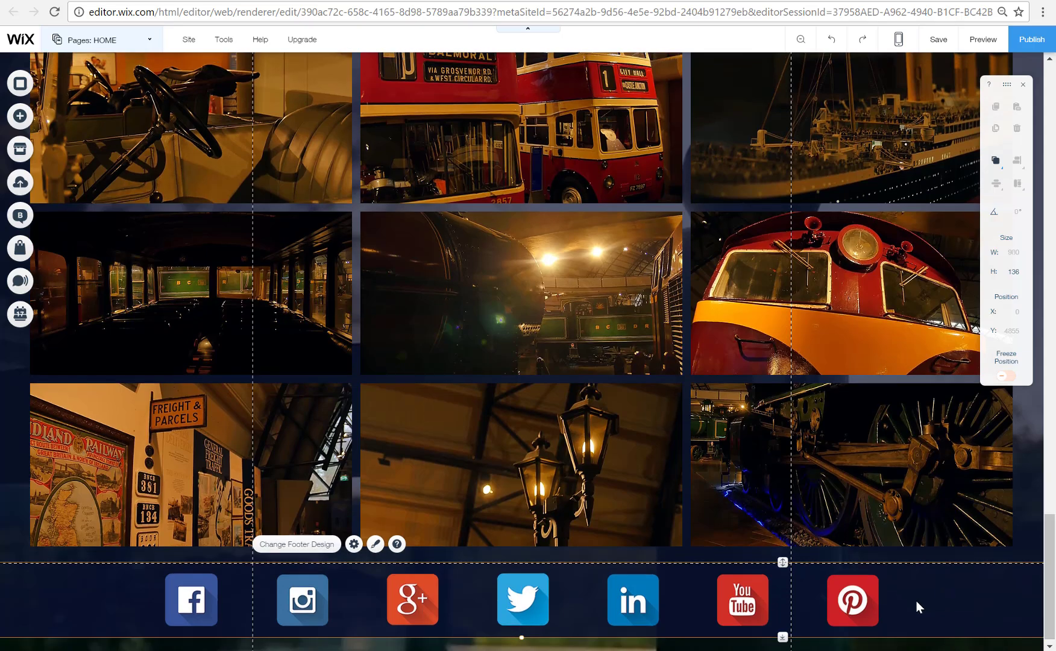
scroll(917, 600, "up", 1)
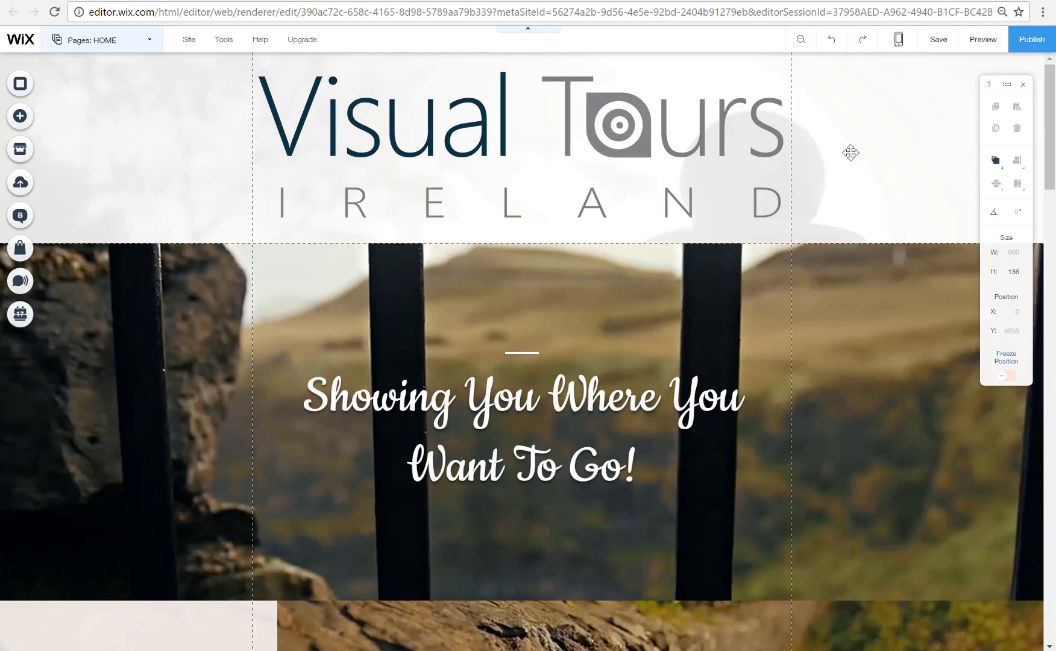
scroll(851, 152, "down", 12)
scroll(668, 538, "down", 10)
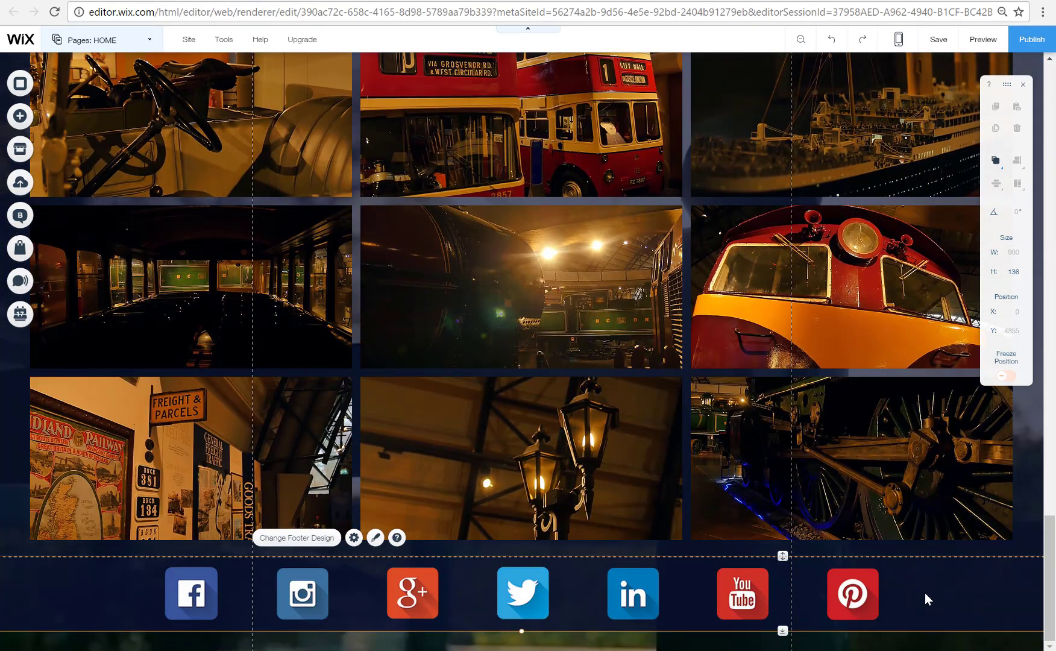
left_click(149, 39)
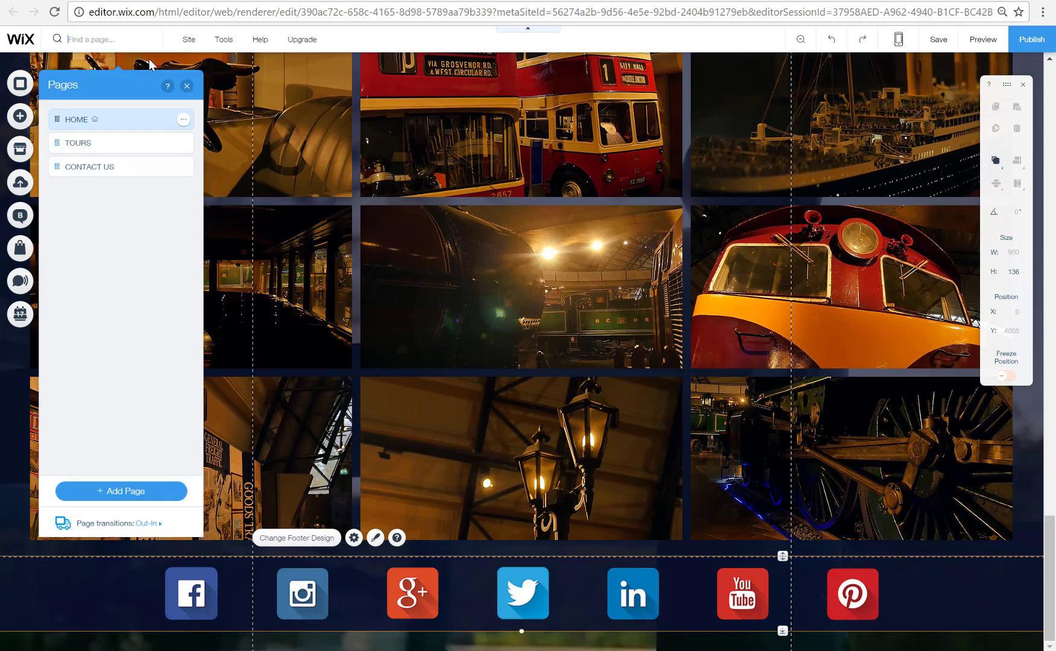
left_click(124, 145)
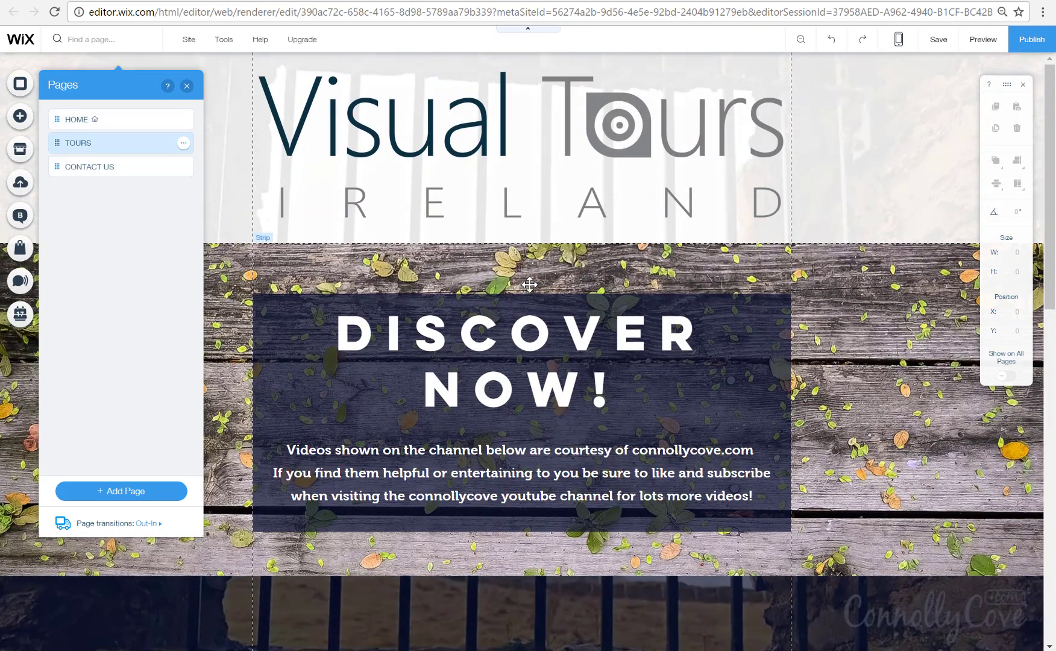
scroll(529, 285, "down", 10)
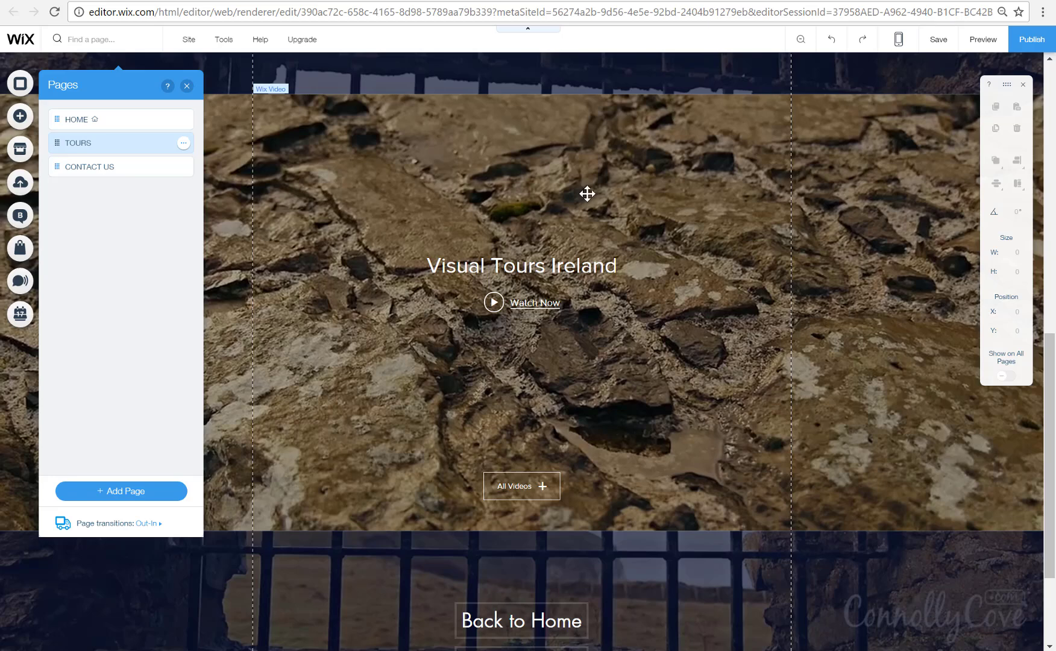
left_click(159, 118)
left_click(119, 166)
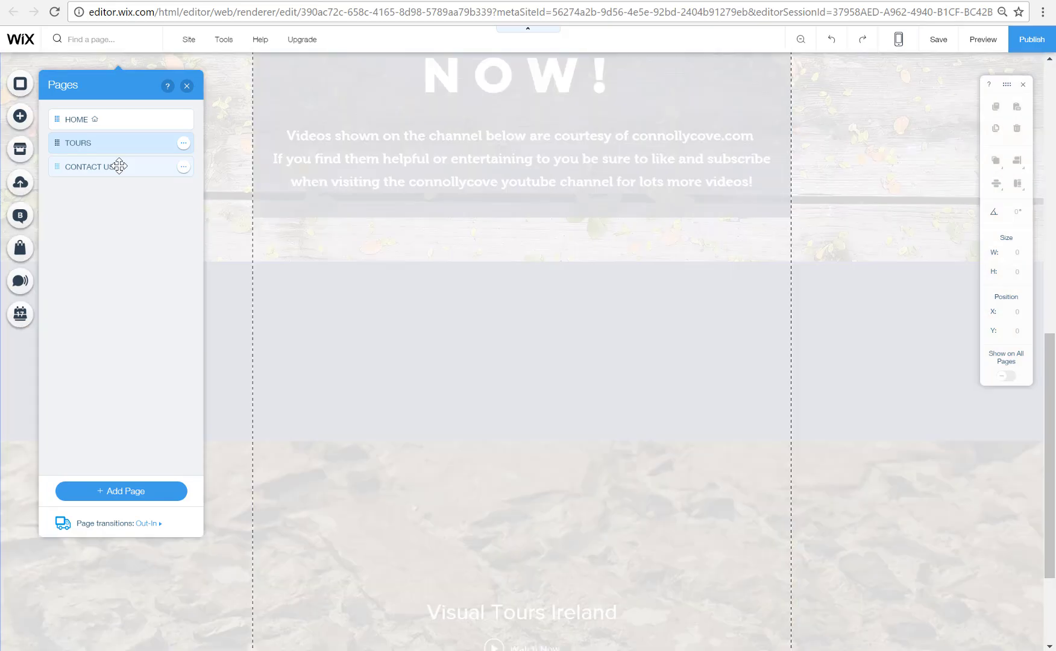
scroll(676, 529, "down", 4)
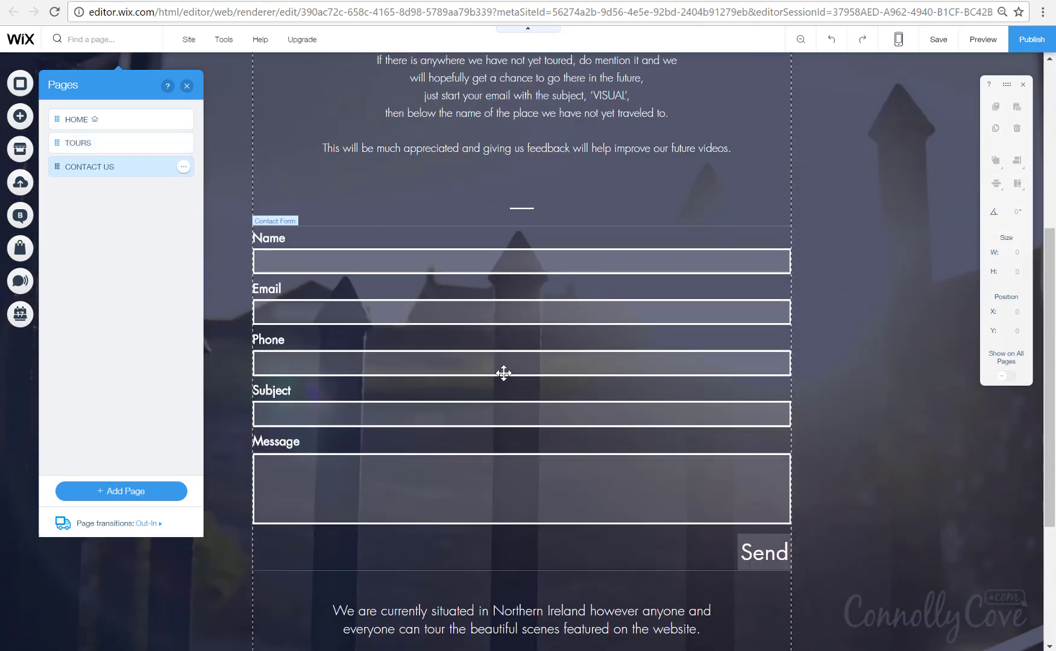
scroll(558, 591, "down", 4)
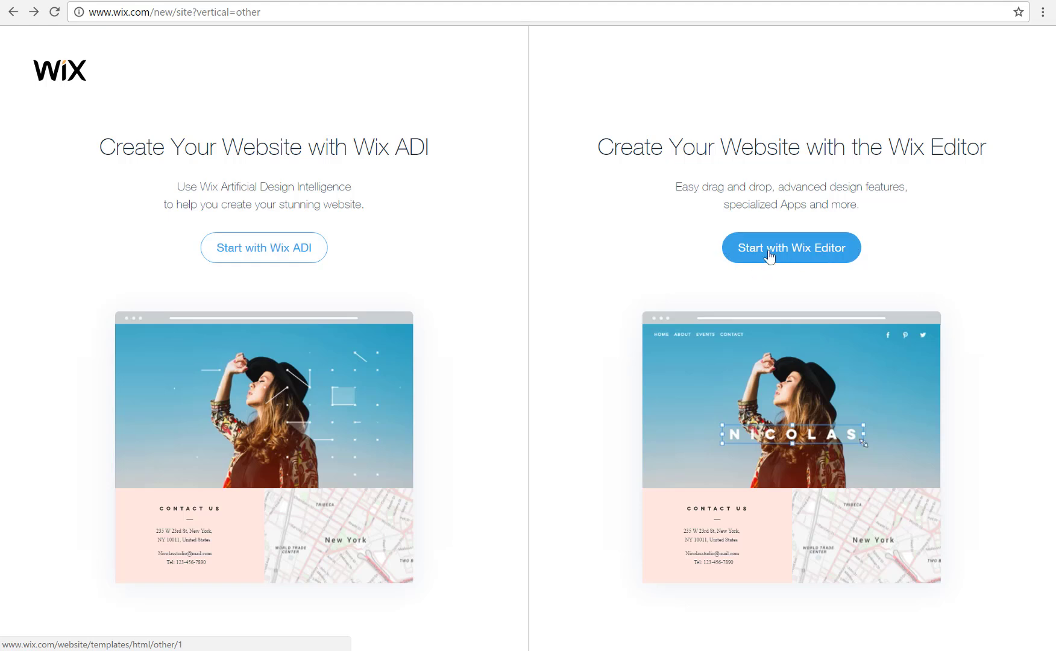
- Start a new website with Wix ADI and choose Travel Agent as the website type in place of Travel Agency
left_click(303, 252)
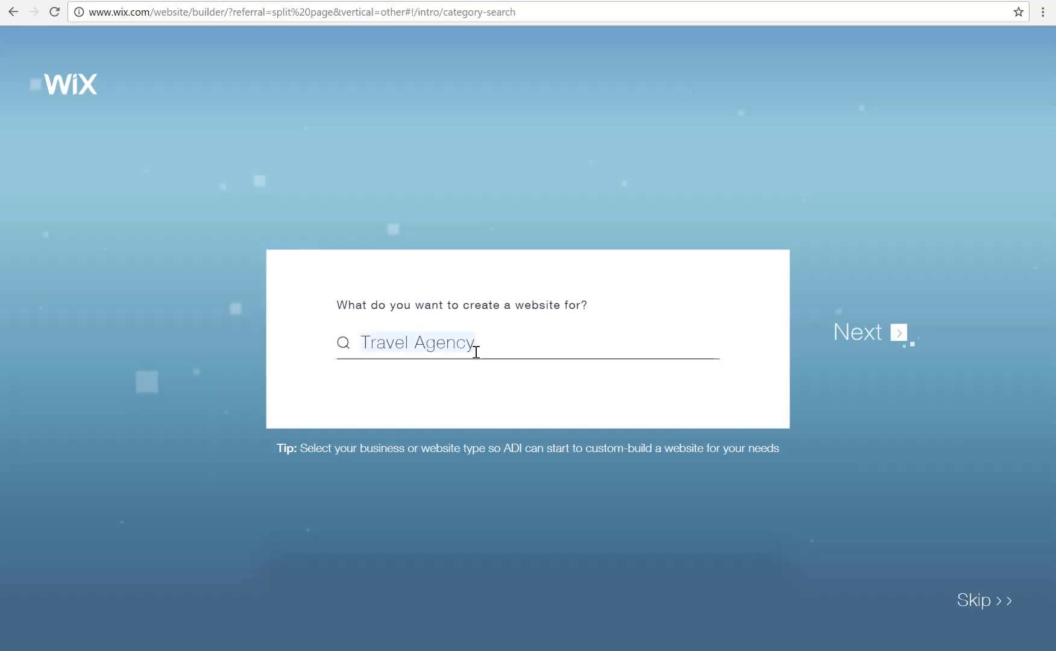
mouse_move(446, 343)
left_mouse_down()
mouse_move(341, 358)
mouse_move(453, 347)
left_mouse_up()
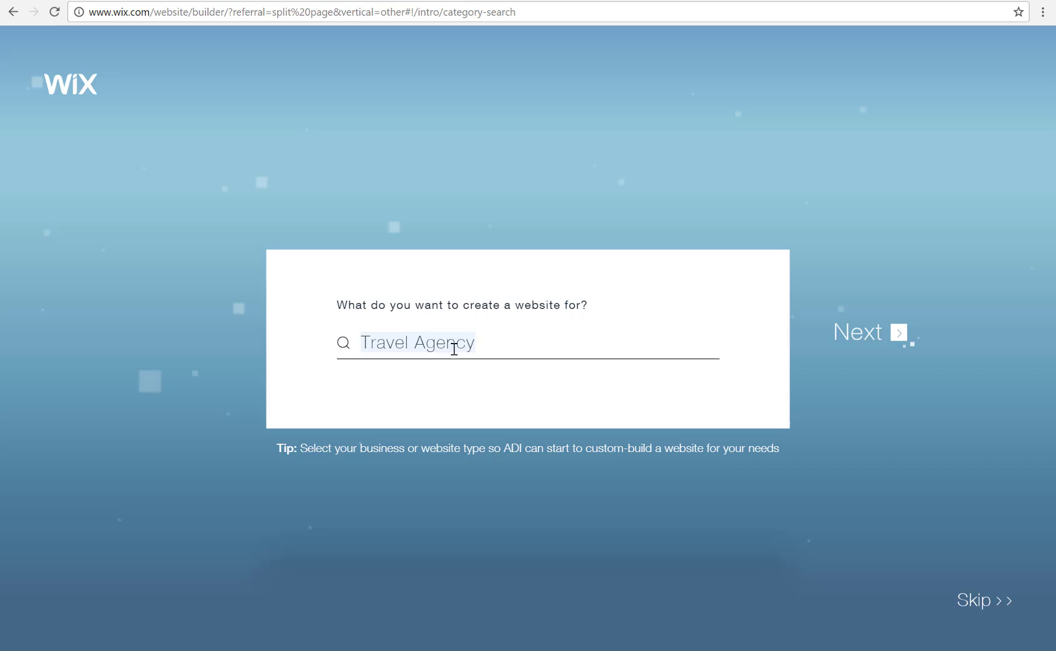
left_click(493, 347)
key("BackSpace")
key("BackSpace")
key("BackSpace")
key("BackSpace")
key("BackSpace")
key("BackSpace")
key("BackSpace")
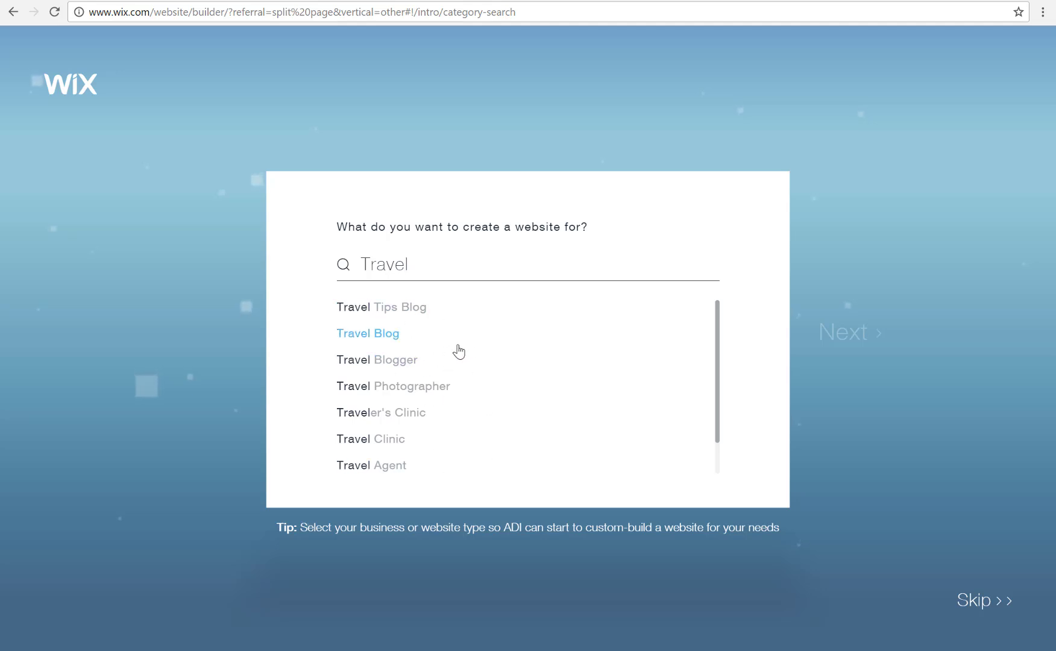
left_click(396, 474)
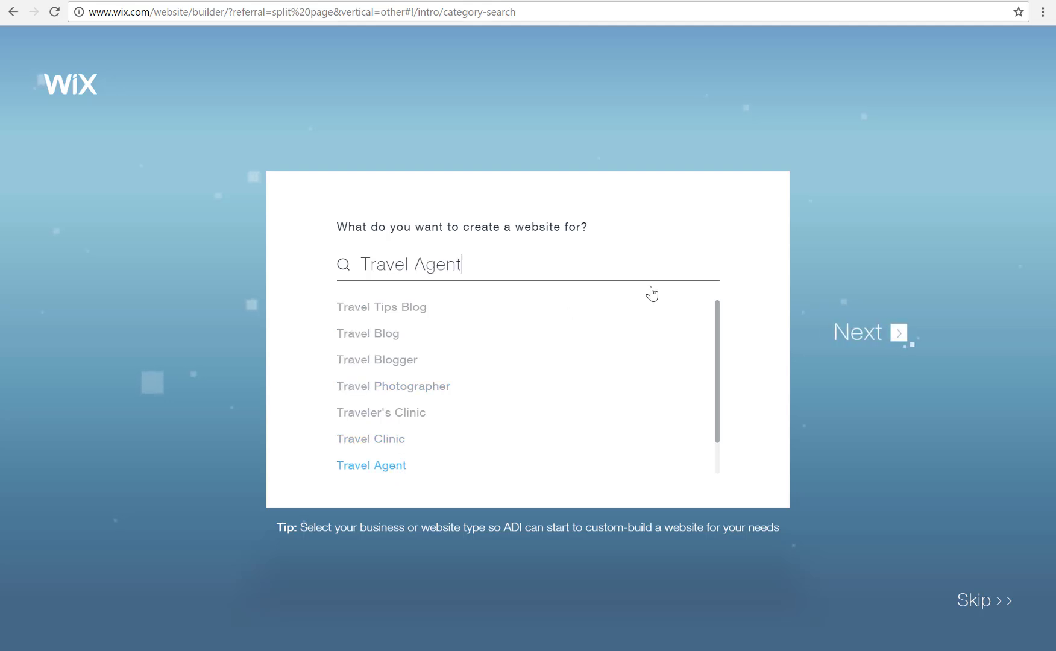
left_click(870, 329)
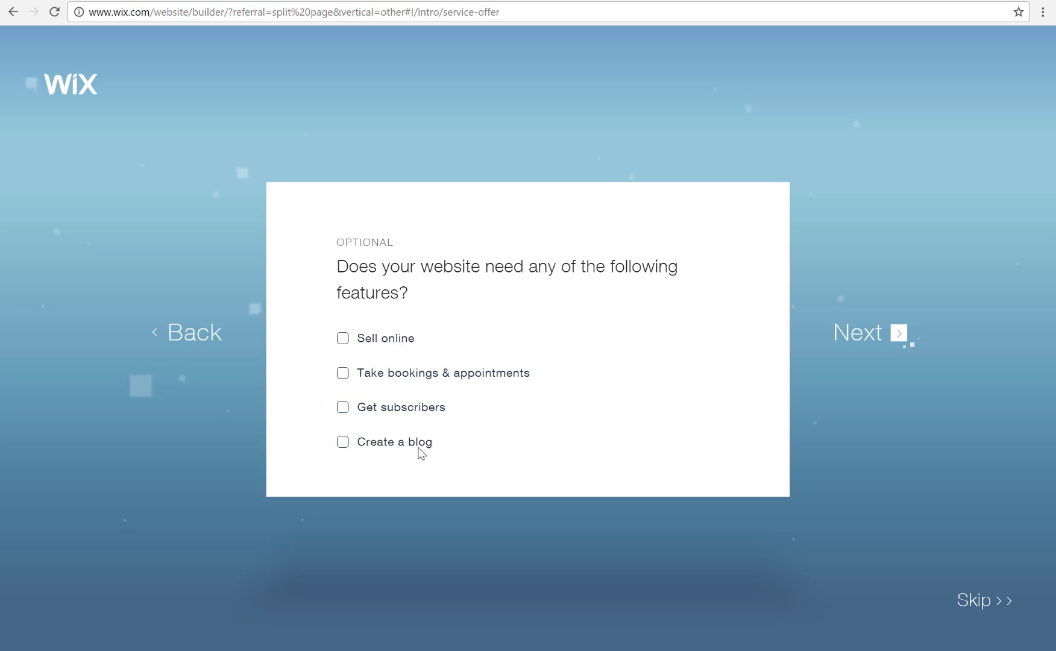
- Select Create a blog and Get subscribers as the new website's features and continue
left_click(344, 449)
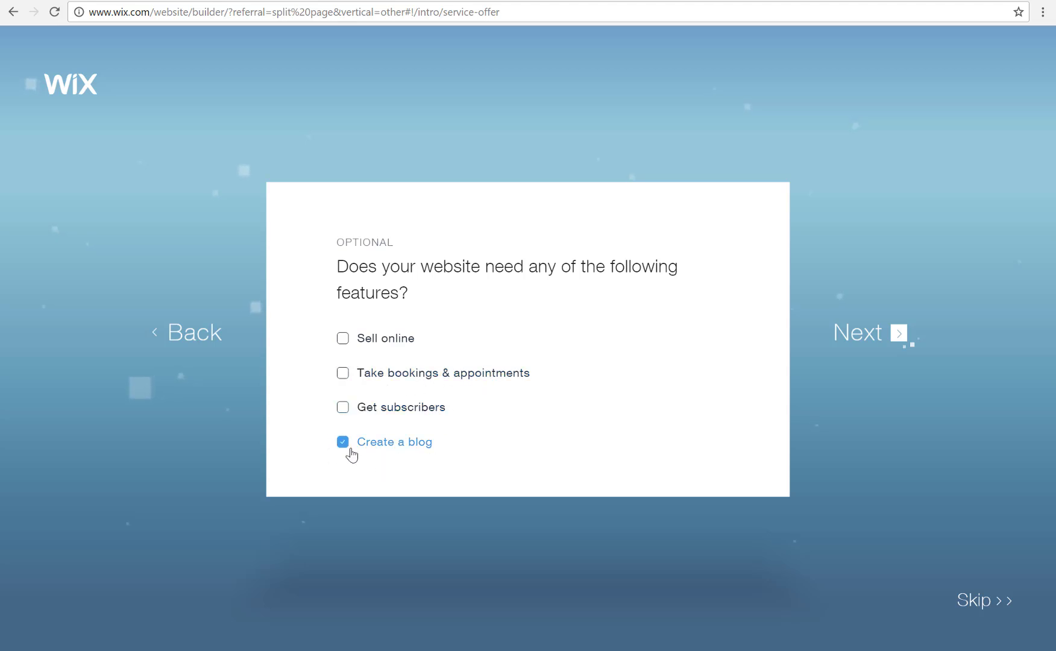
left_click(344, 413)
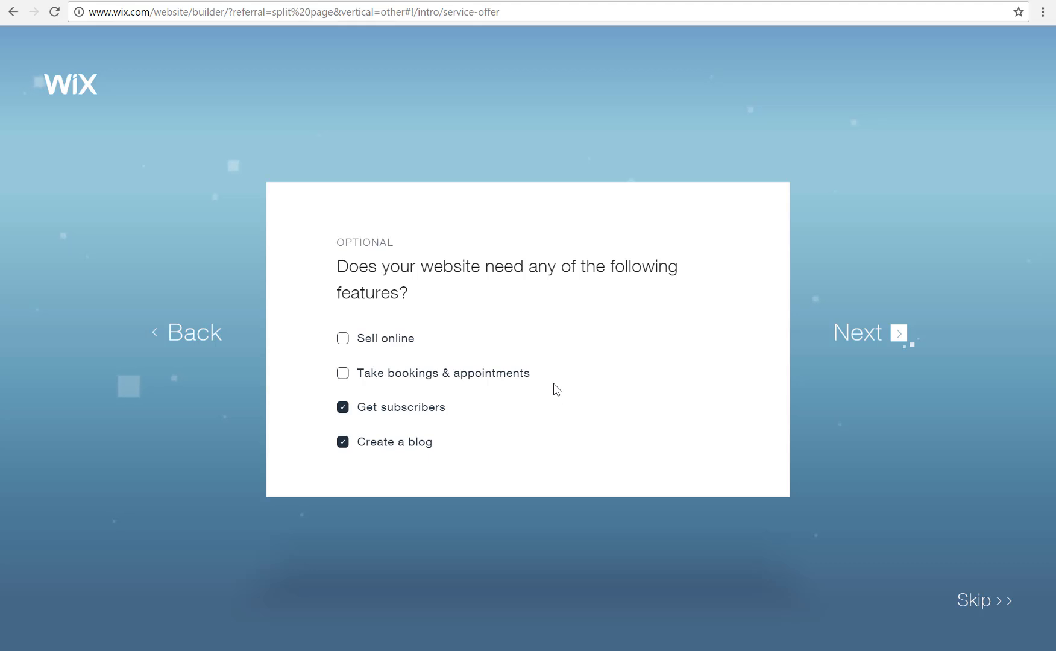
left_click(868, 347)
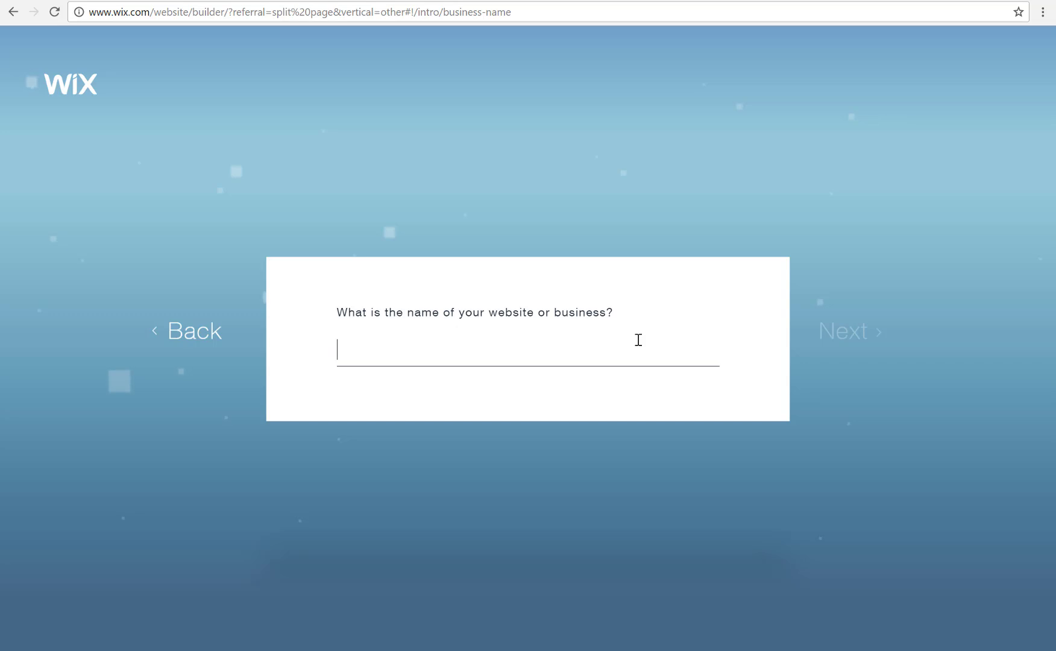
- Name the website Visual Tours Ireland and skip the business location
type("Visual Tours")
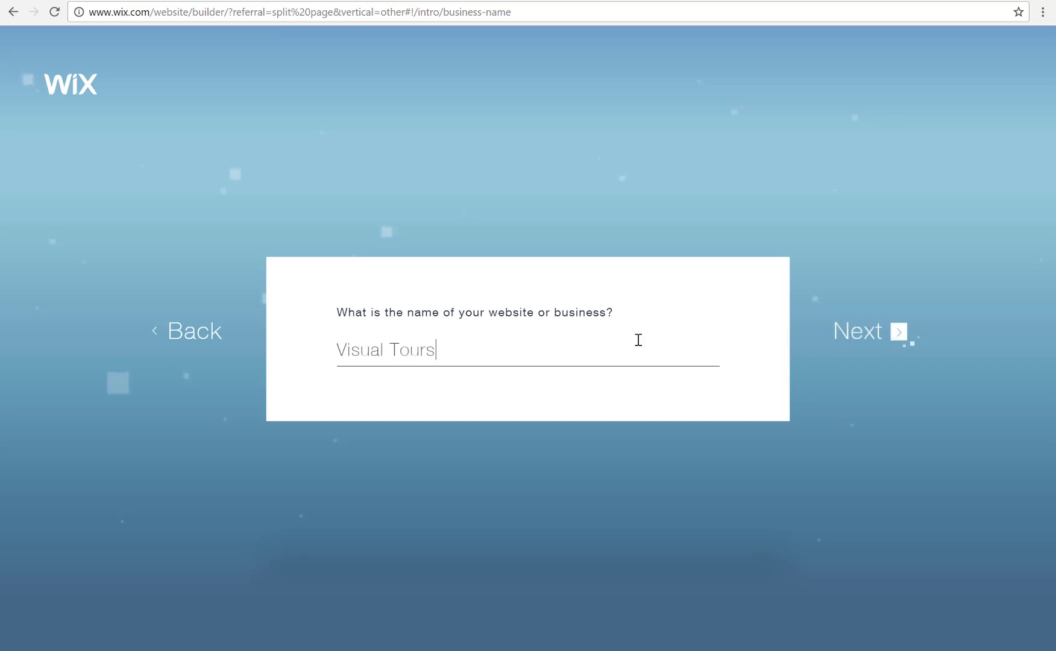
type(" Ireland")
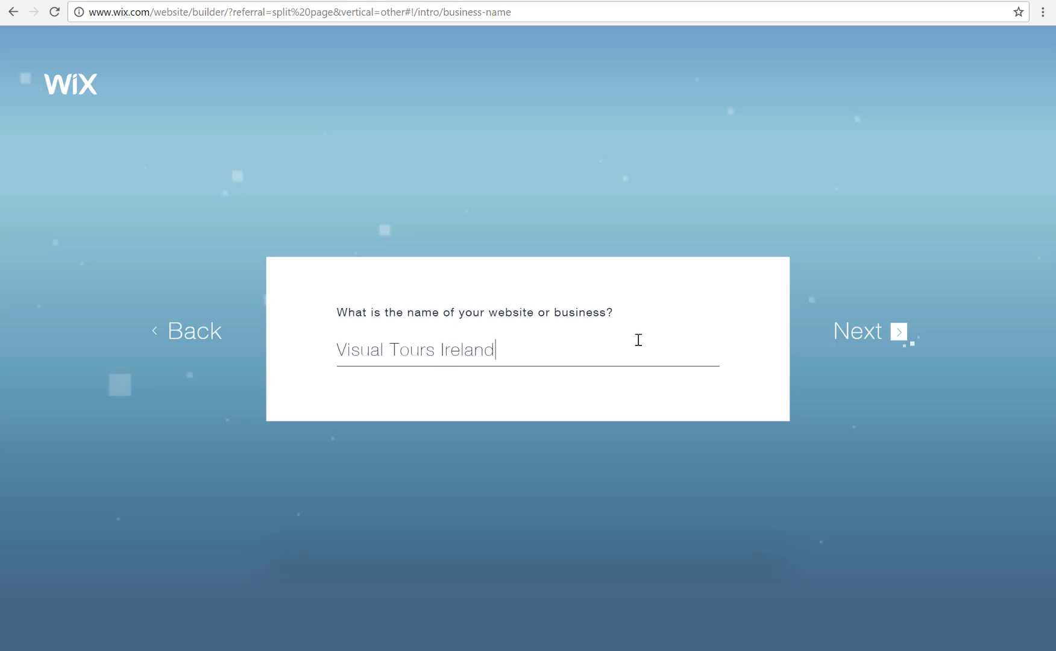
left_click(865, 350)
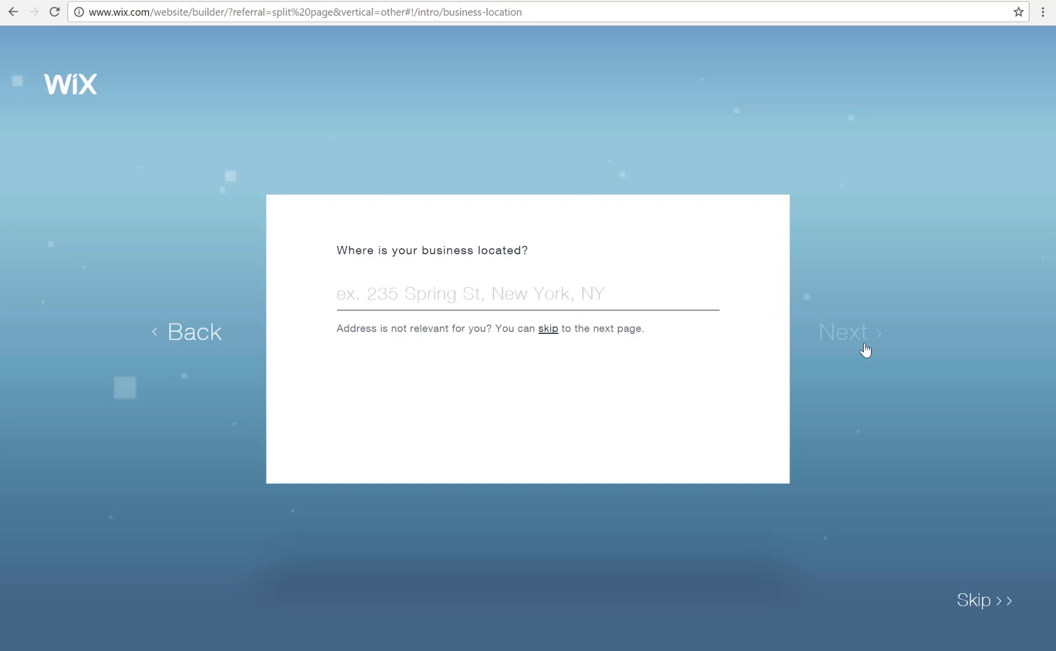
left_click(548, 329)
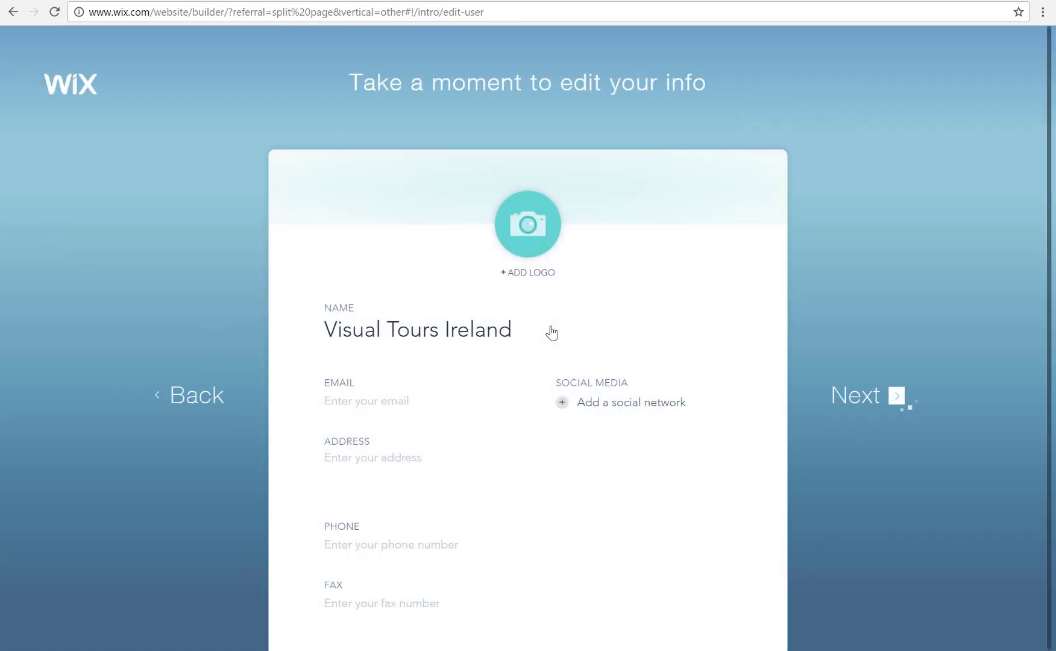
- Upload the VTI-logo image from the Visual Tours Ireland folder as the business logo
left_click(522, 275)
scroll(494, 191, "down", 5)
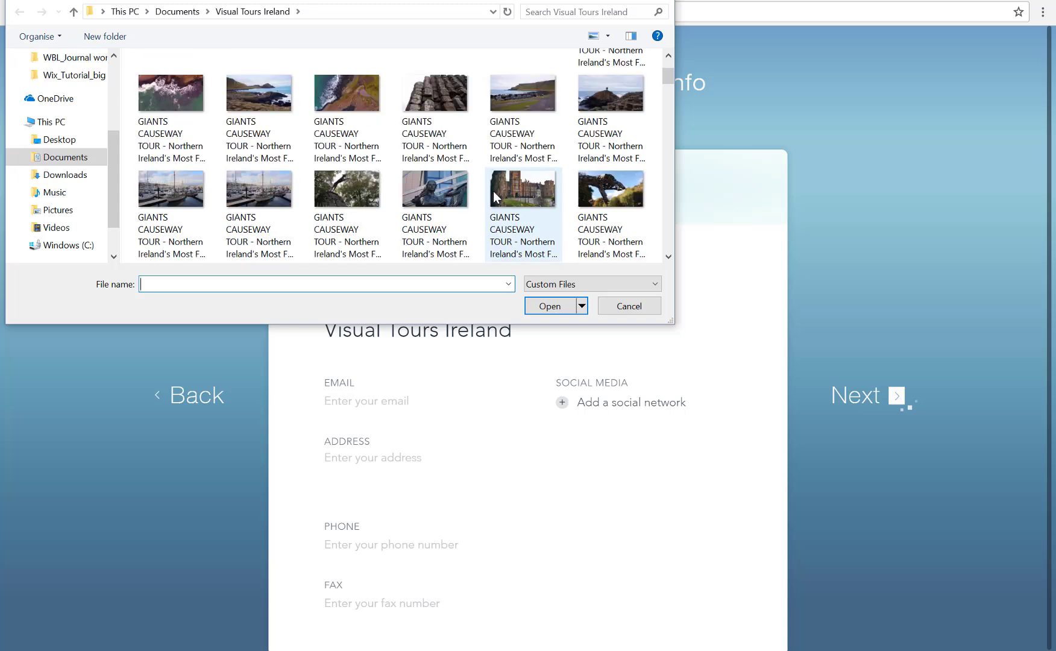
scroll(493, 192, "down", 10)
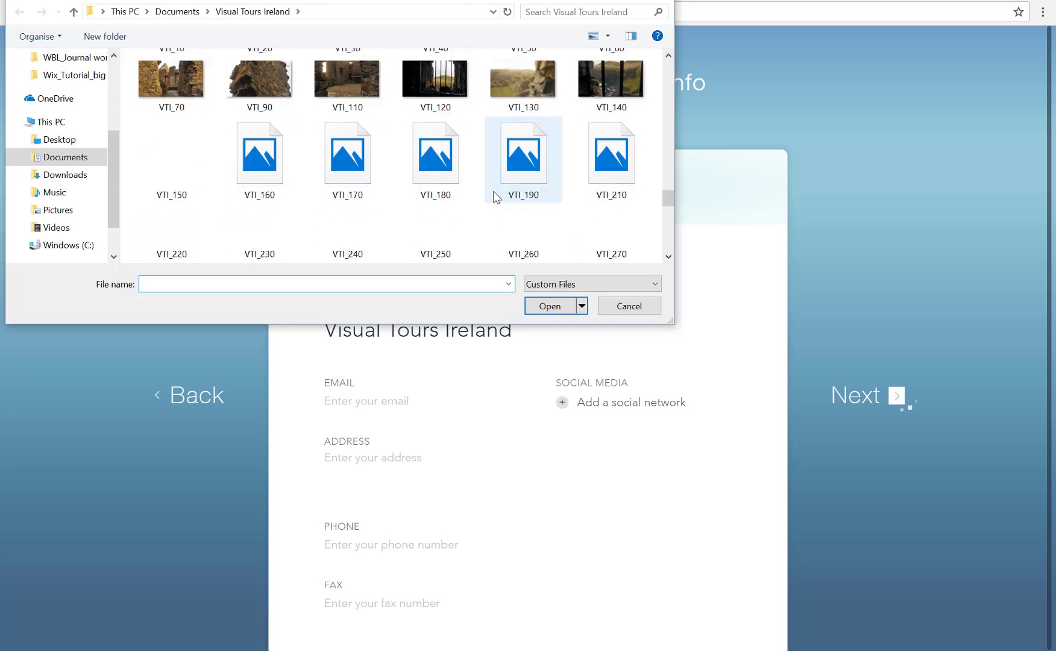
left_click(611, 175)
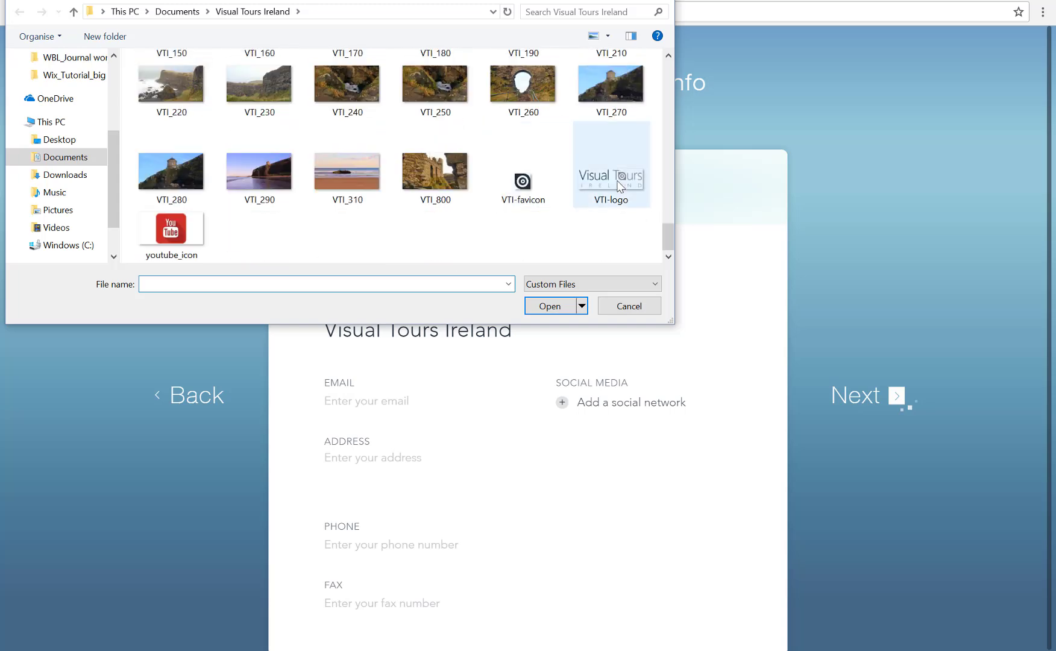
left_click(561, 310)
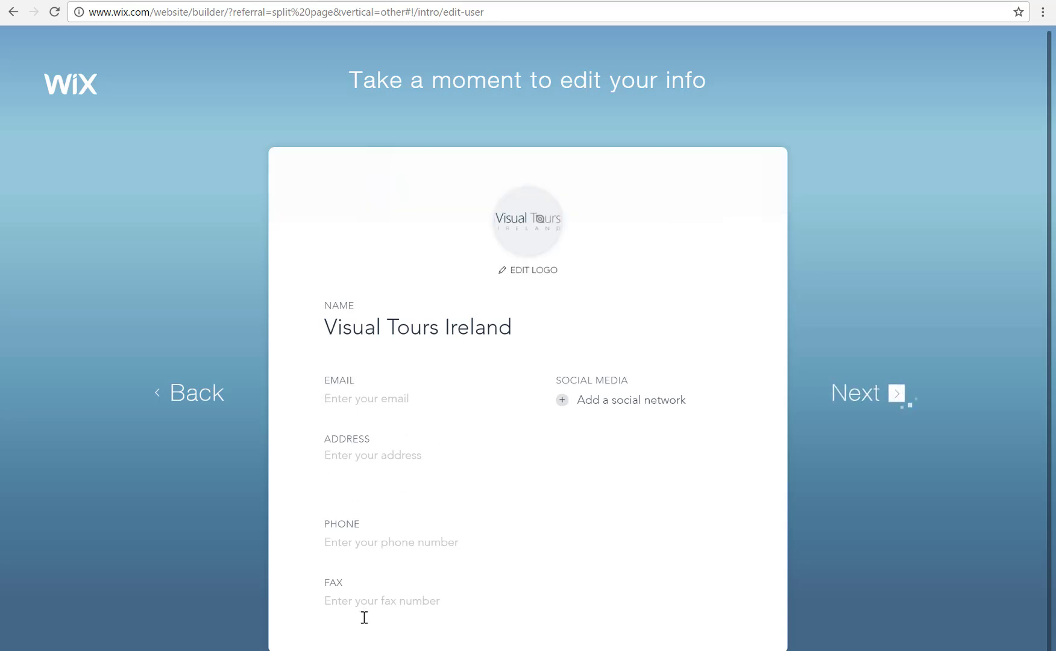
right_click(564, 405)
left_click(541, 412)
left_click(561, 401)
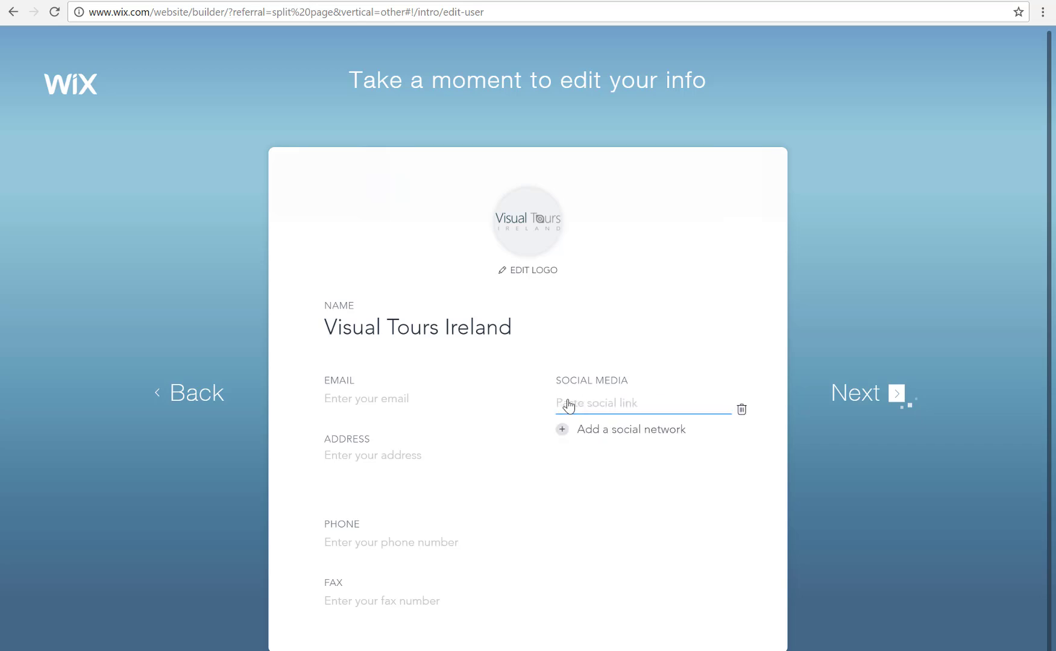
key("alt+Tab")
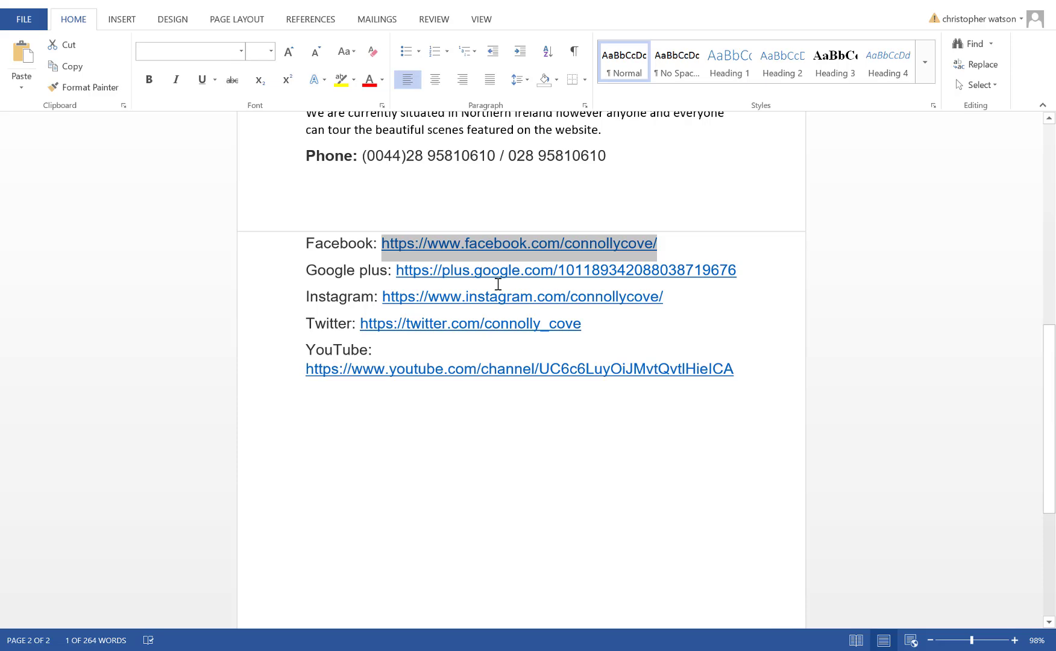
left_click(627, 650)
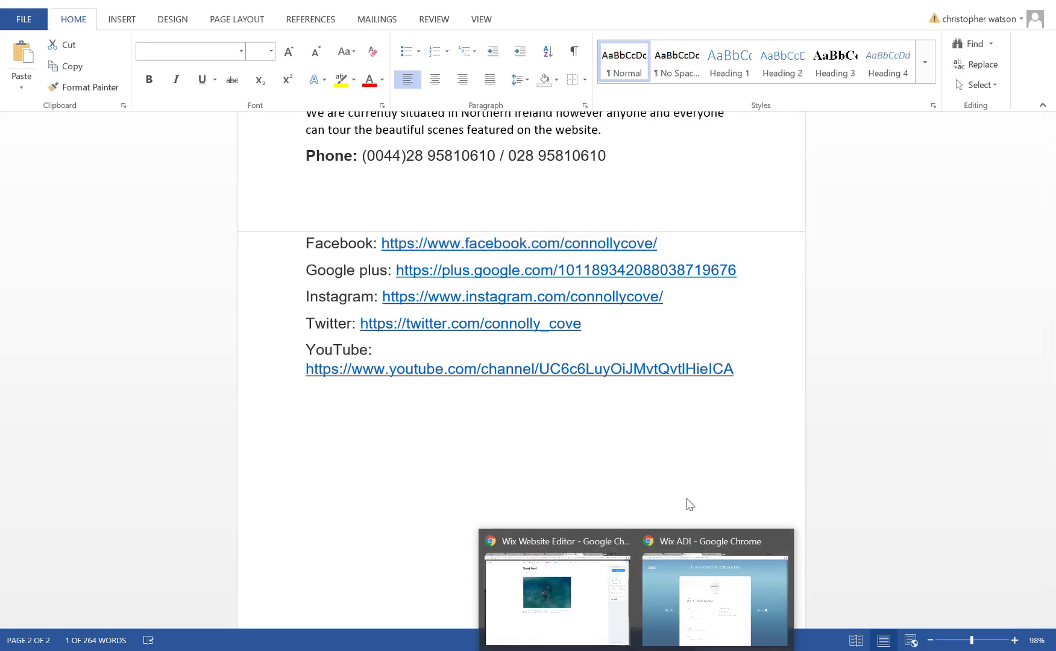
left_click(663, 597)
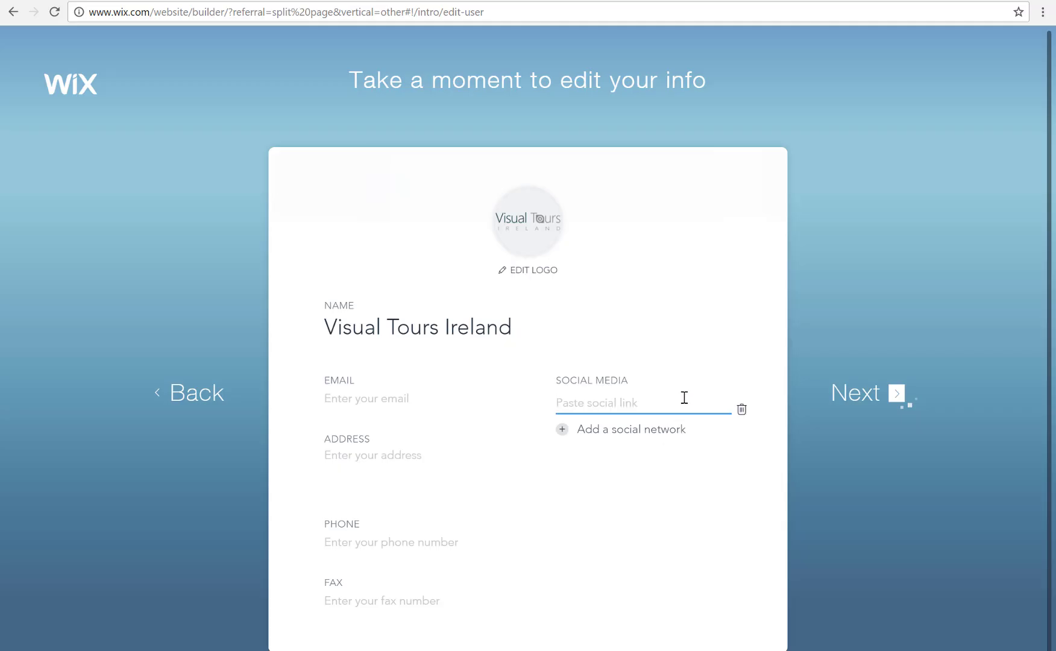
type("https://www.facebook.com/connollycove/")
left_click(629, 430)
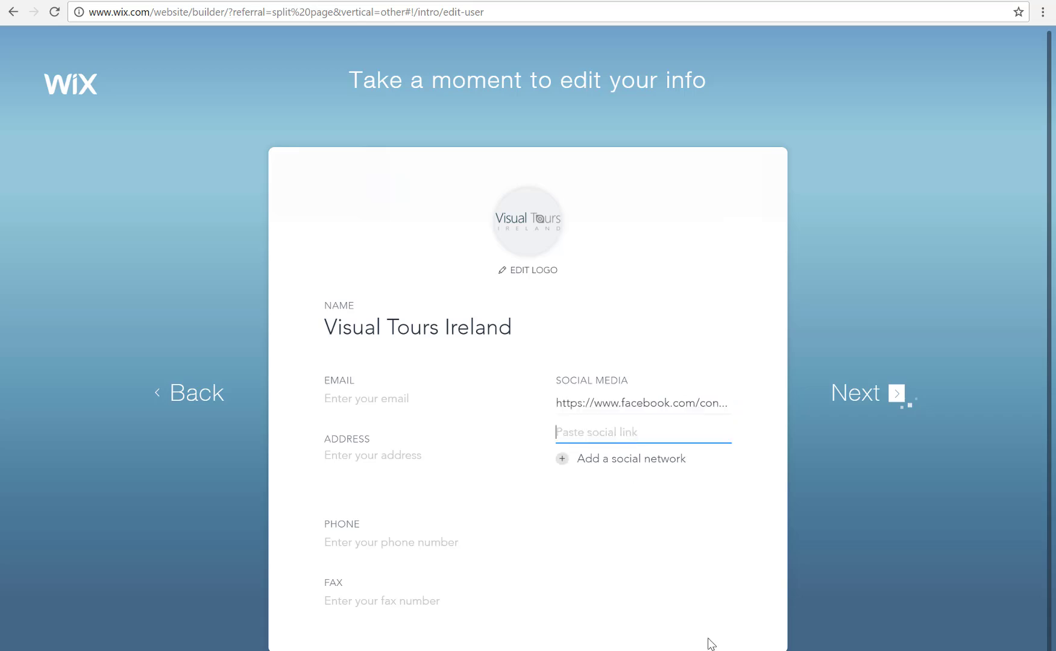
key("alt+Tab")
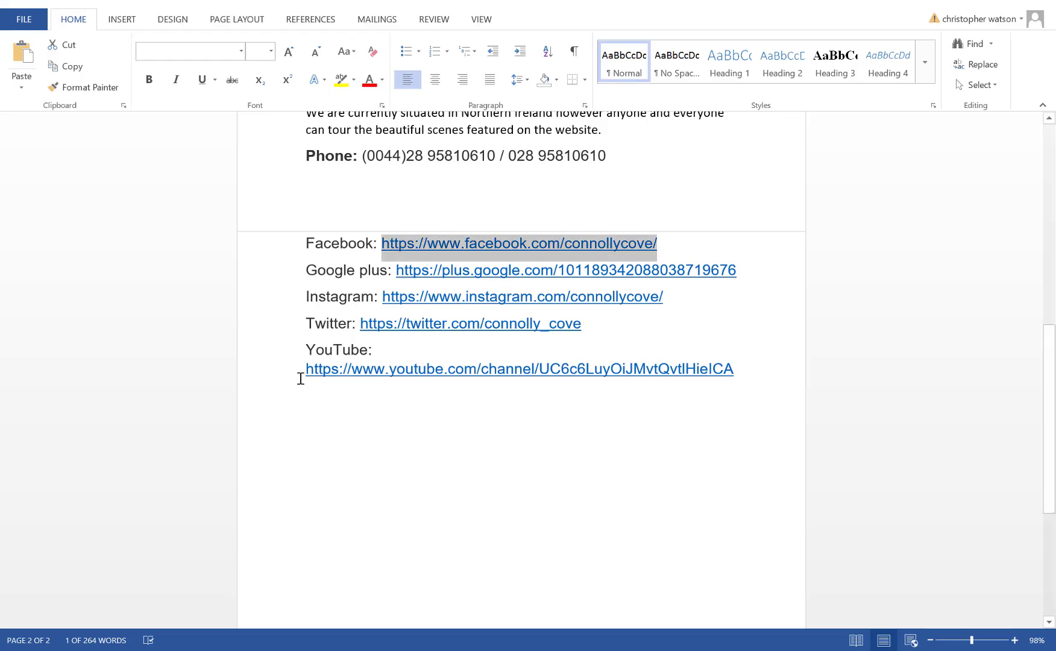
left_click_drag(372, 323, 467, 324)
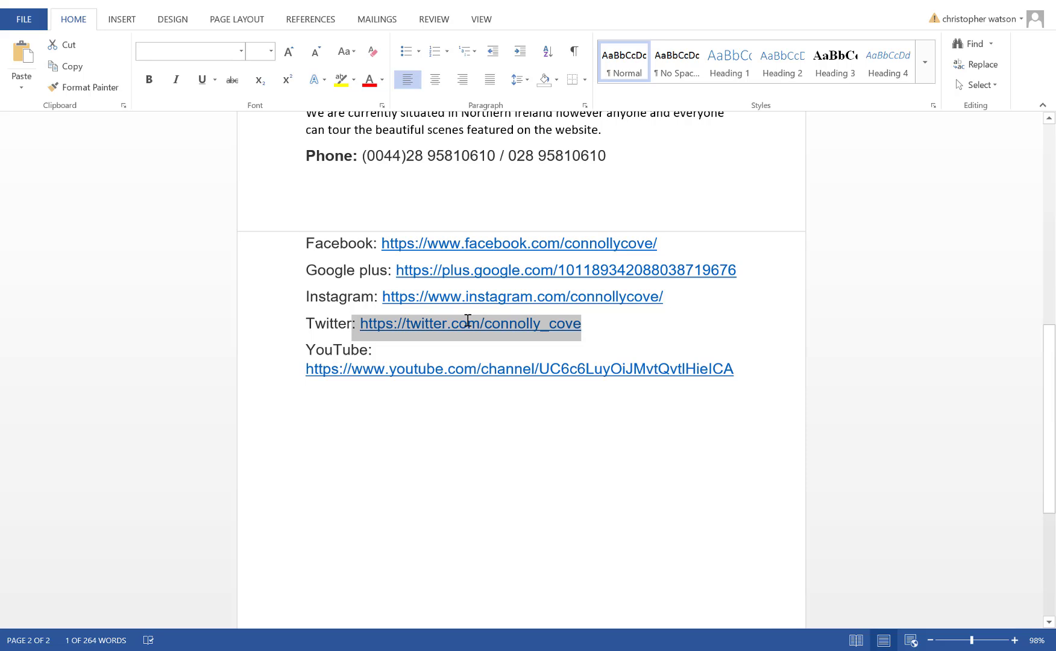
left_click(501, 325)
left_click_drag(587, 324, 364, 325)
key("ctrl+c")
left_click(636, 650)
left_click(697, 587)
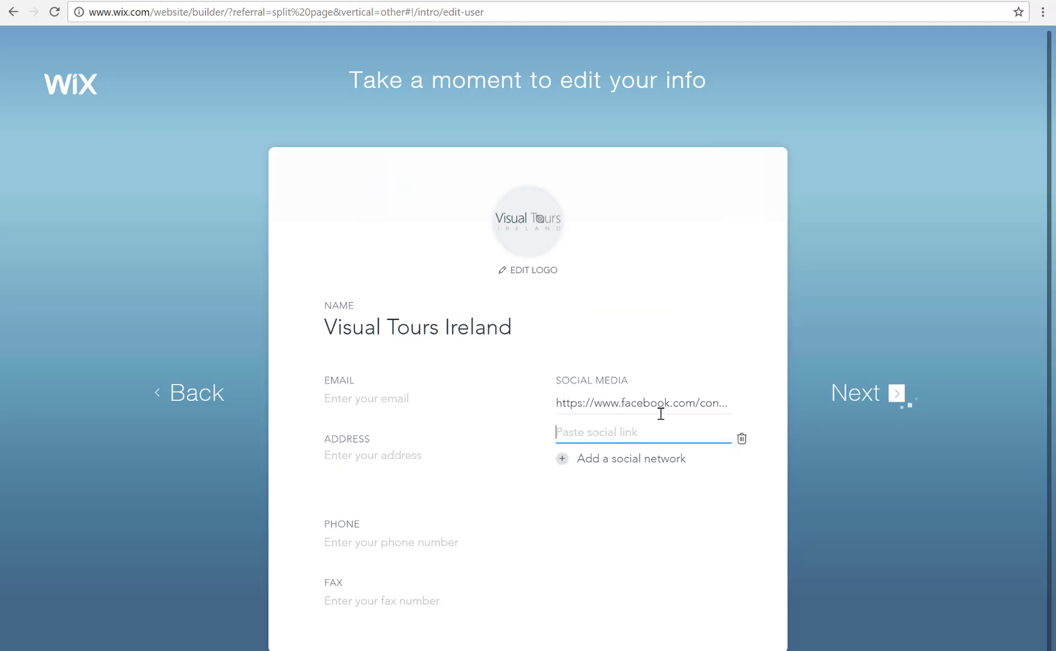
key("ctrl+v")
- Copy the YouTube channel link from the Word document into a third social network entry in Wix ADI and continue
left_click(561, 458)
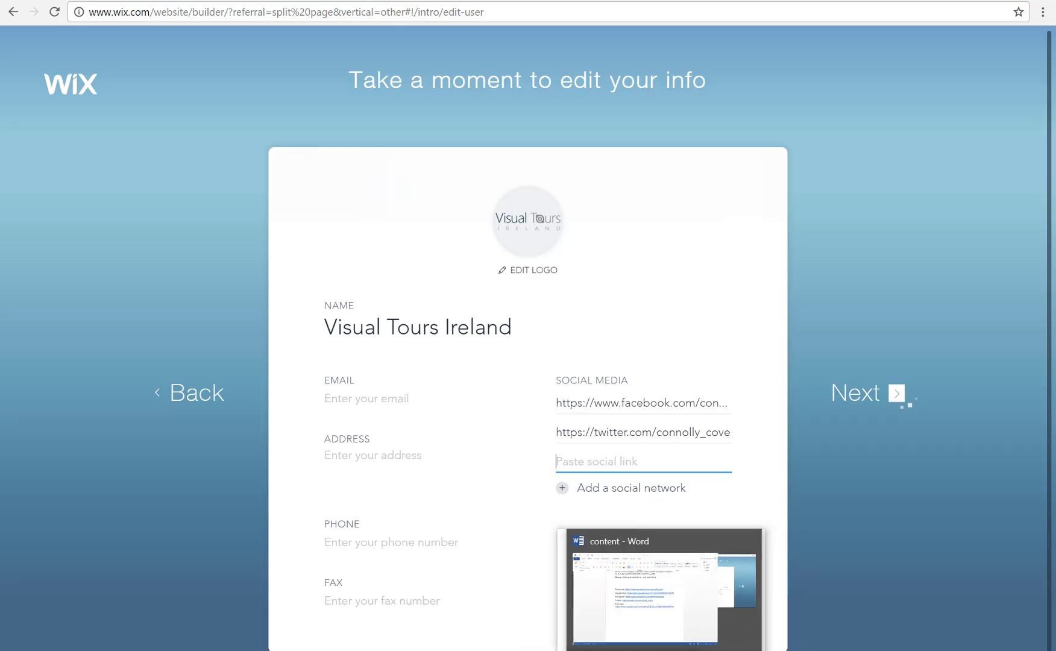
left_click(673, 588)
left_click_drag(308, 372, 734, 376)
key("ctrl+c")
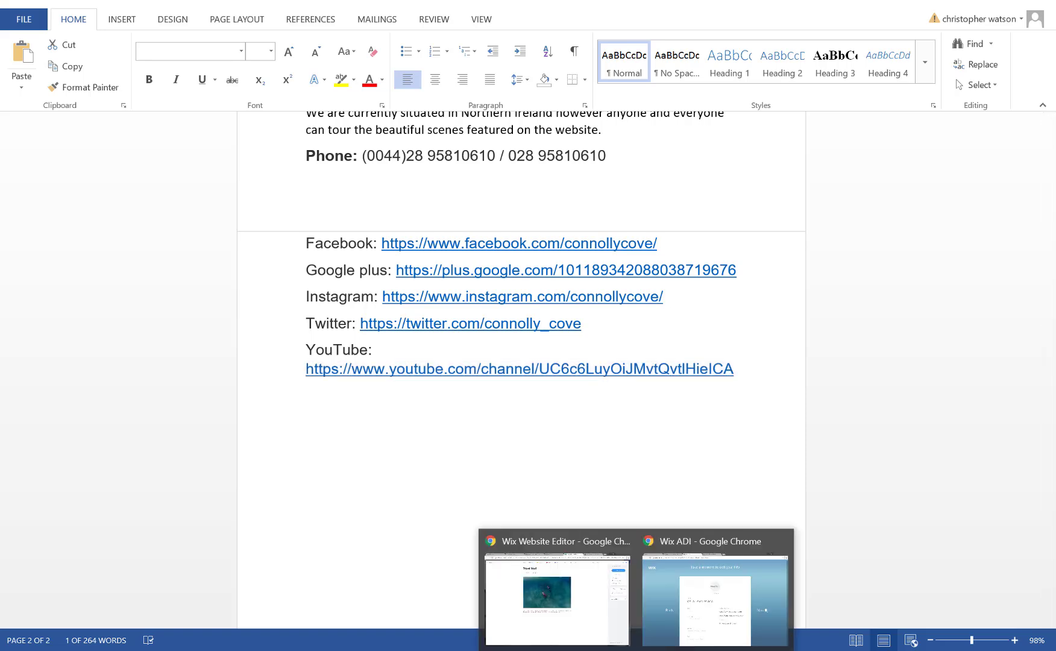
left_click(688, 599)
key("ctrl+v")
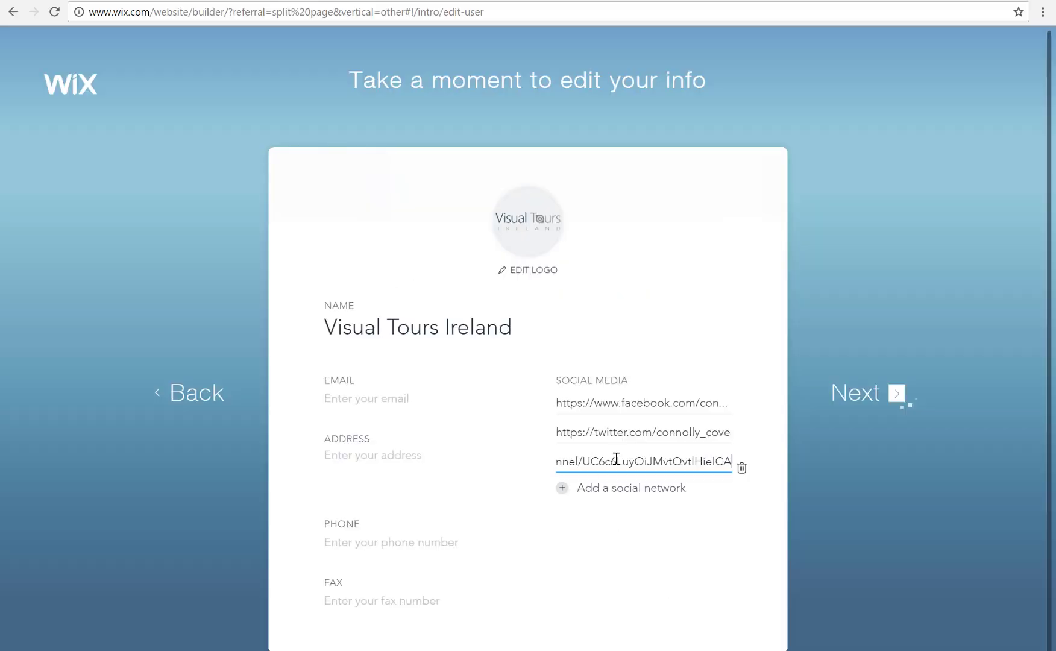
left_click(859, 401)
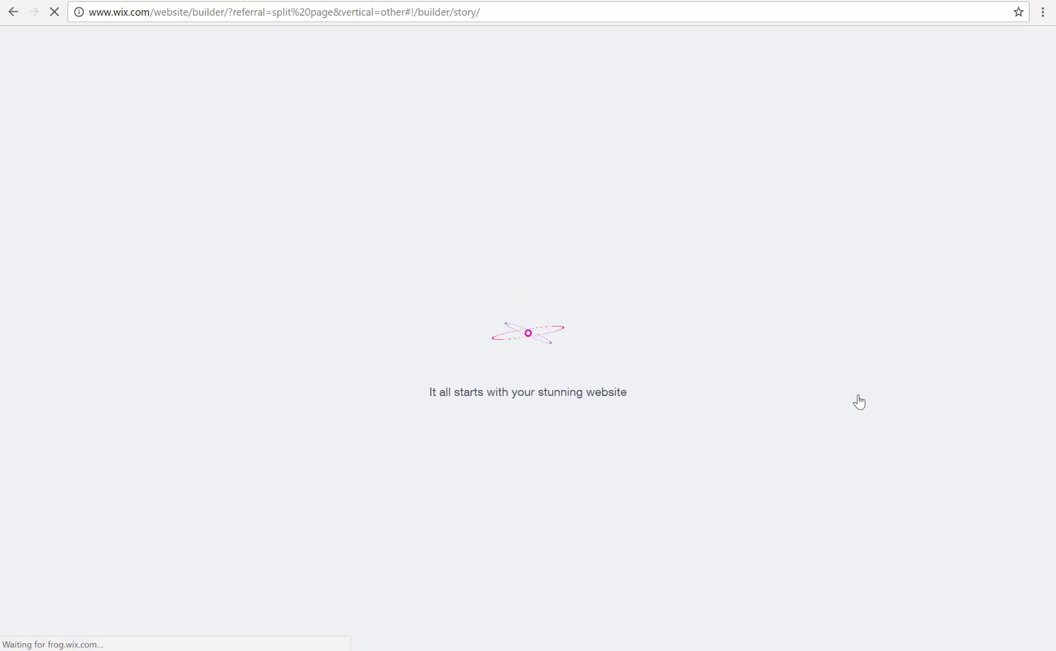
- Choose the Elegant design for the website and have the homepage created
left_click(529, 441)
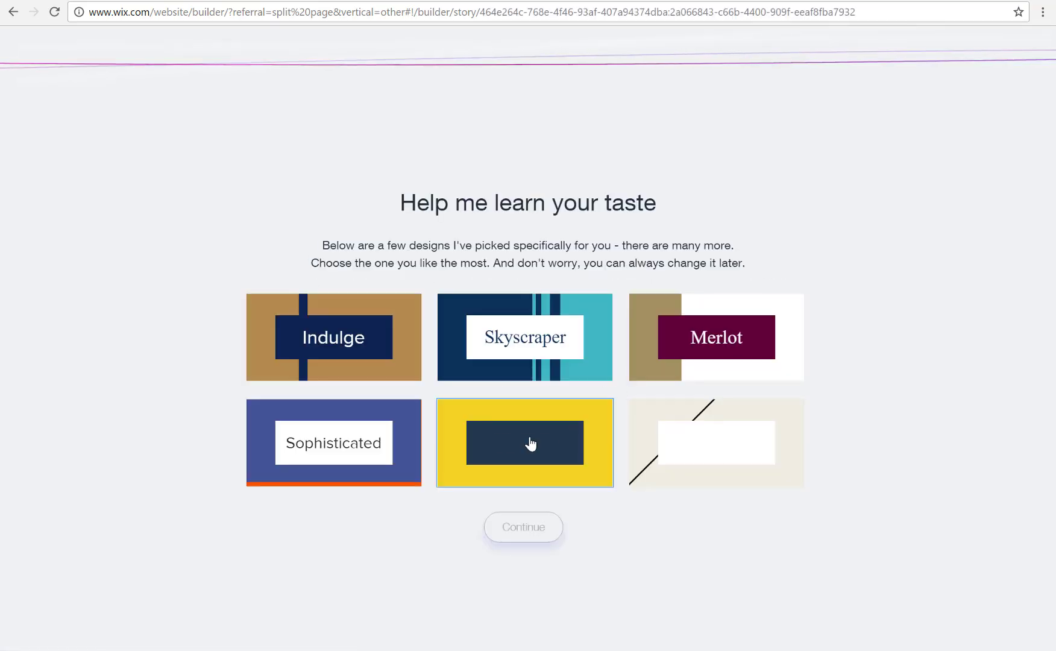
left_click(678, 449)
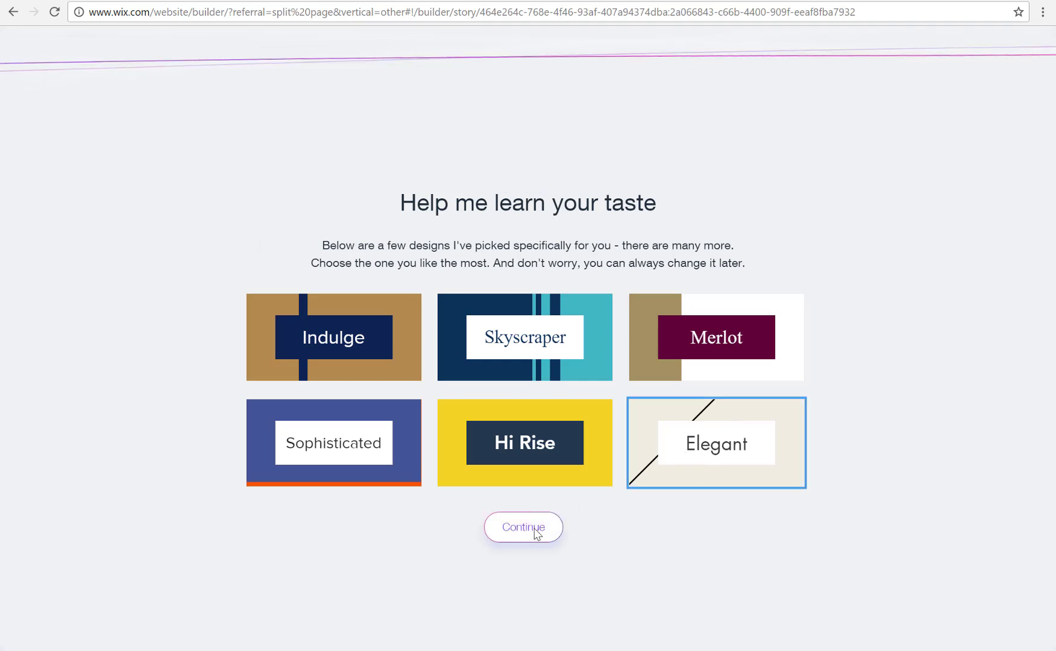
left_click(537, 531)
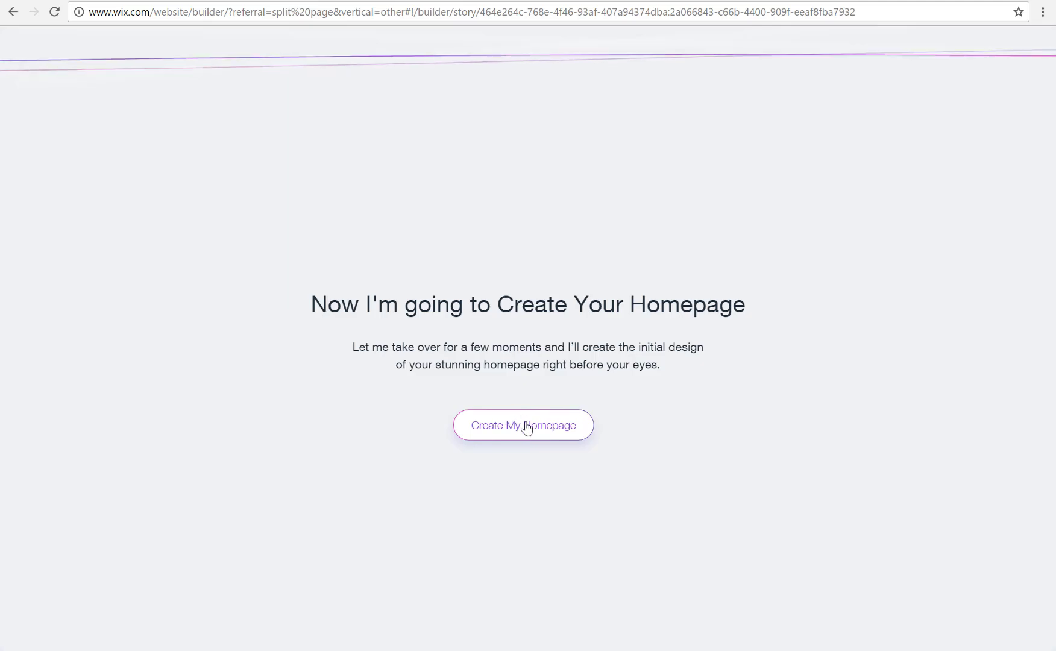
left_click(527, 426)
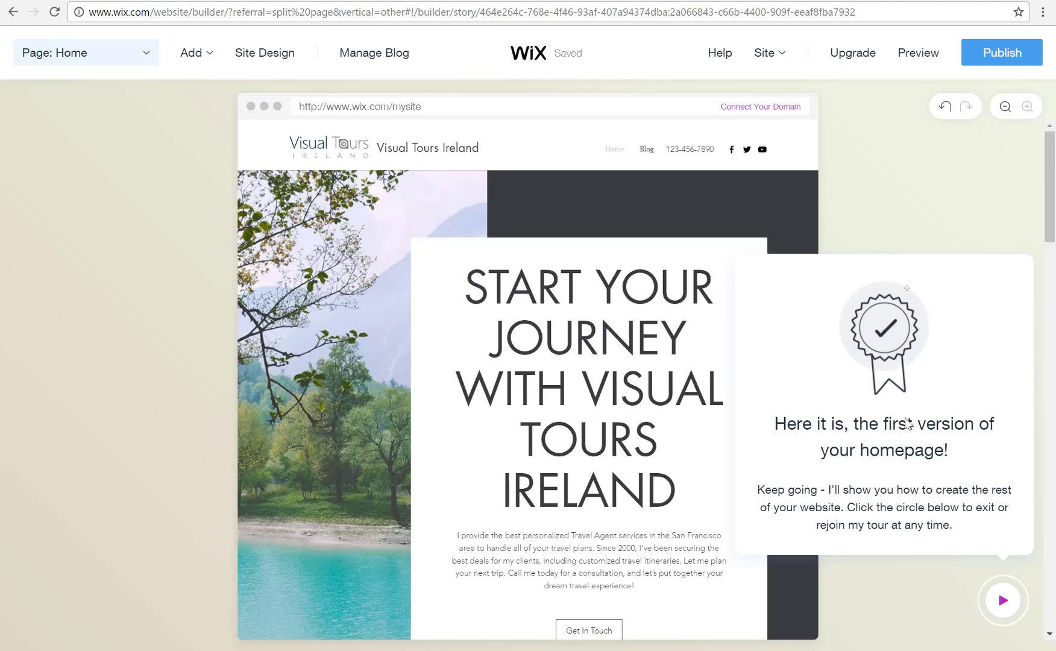
- Start the guided tour and open the preview of the generated site
left_click(1007, 616)
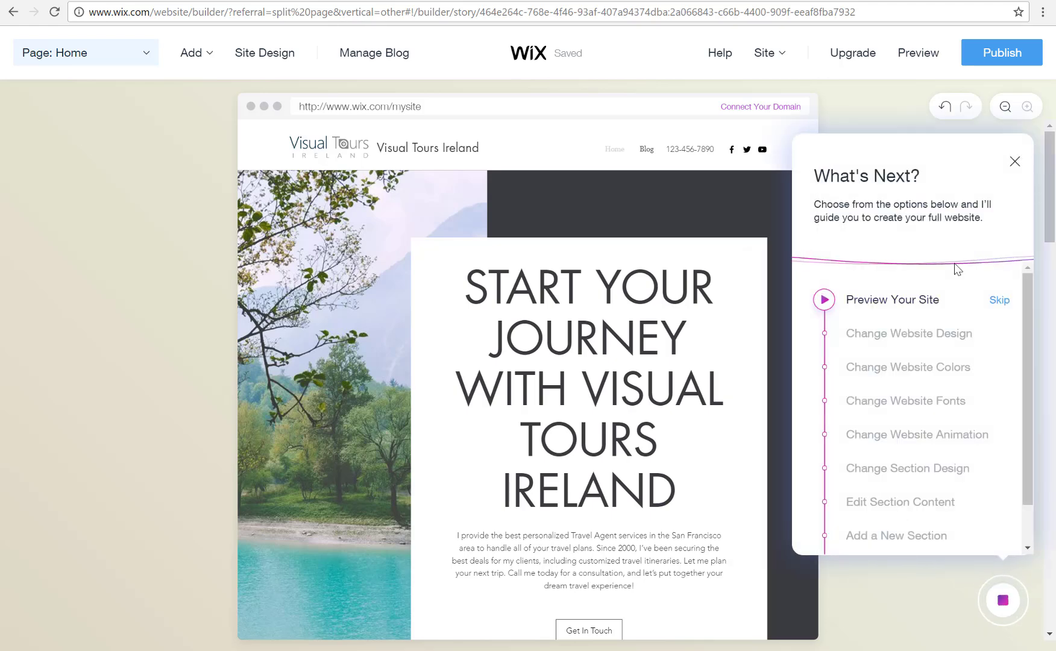
left_click(898, 309)
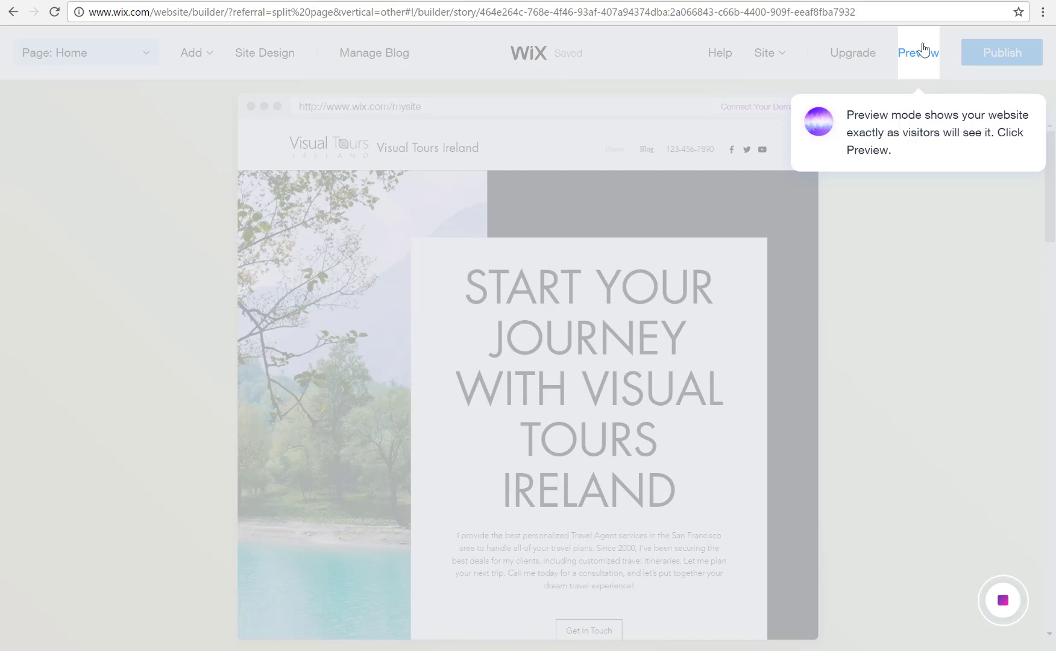
left_click(921, 51)
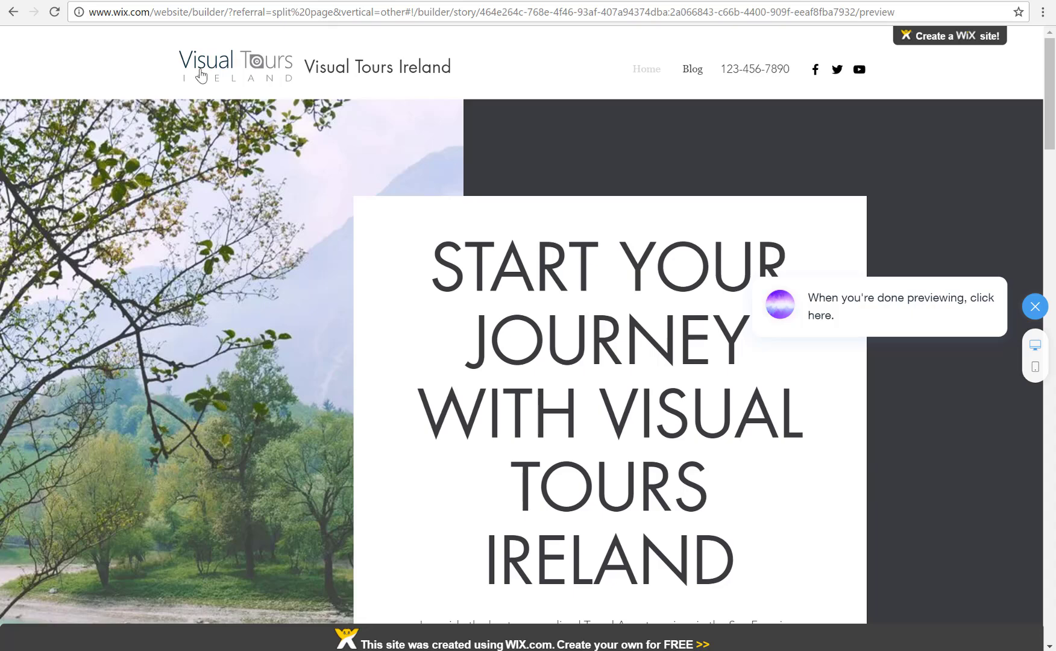
- Examine the previewed homepage's header, including the logo, site title, page links, phone number and social icons
scroll(478, 123, "down", 2)
scroll(478, 123, "up", 2)
left_click_drag(456, 73, 306, 72)
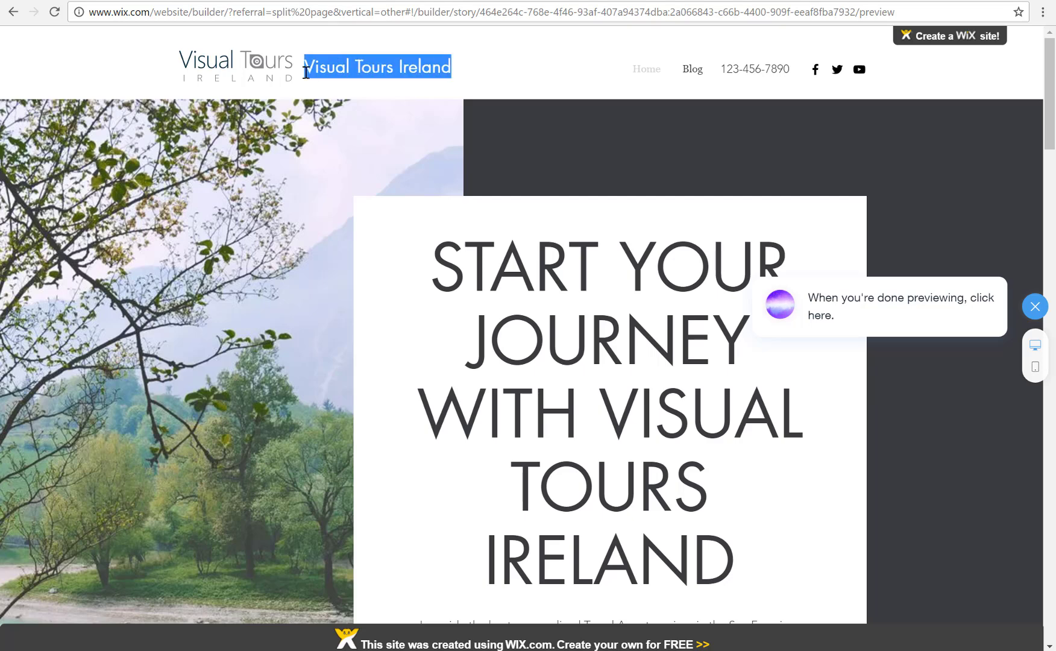
left_click(602, 83)
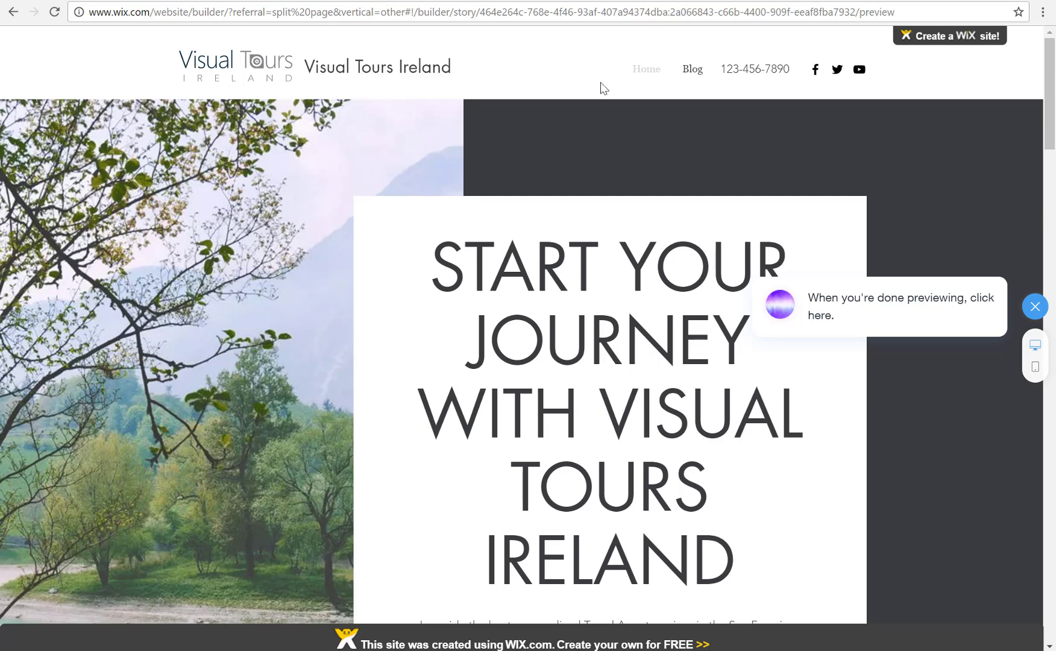
scroll(597, 176, "down", 1)
scroll(597, 178, "up", 1)
left_click_drag(788, 65, 767, 75)
right_click(766, 77)
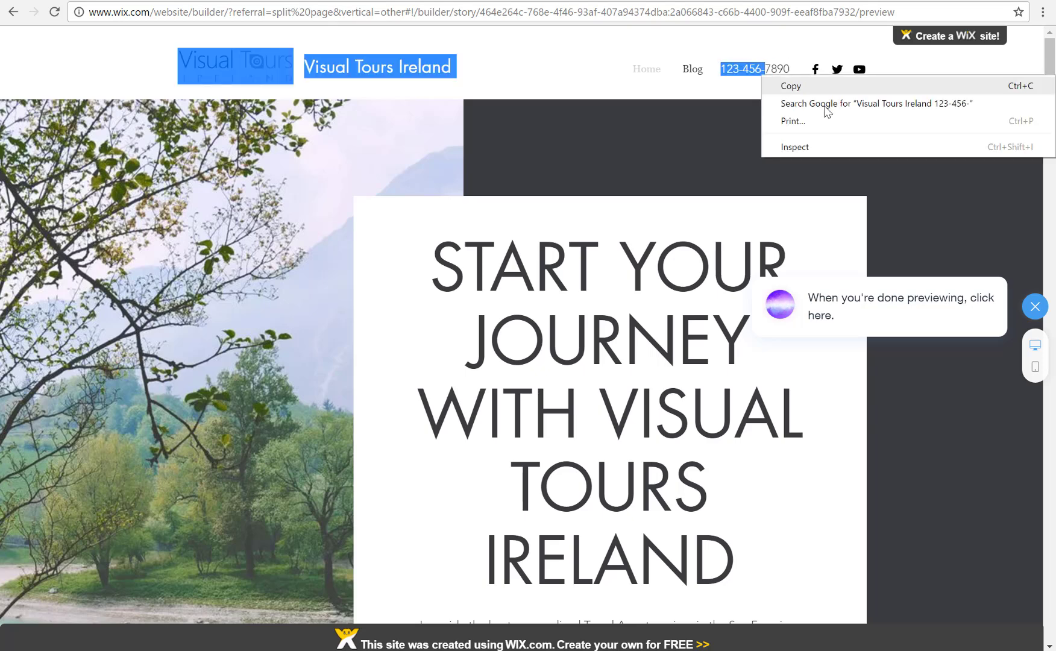
left_click(720, 125)
right_click(720, 125)
left_click(677, 124)
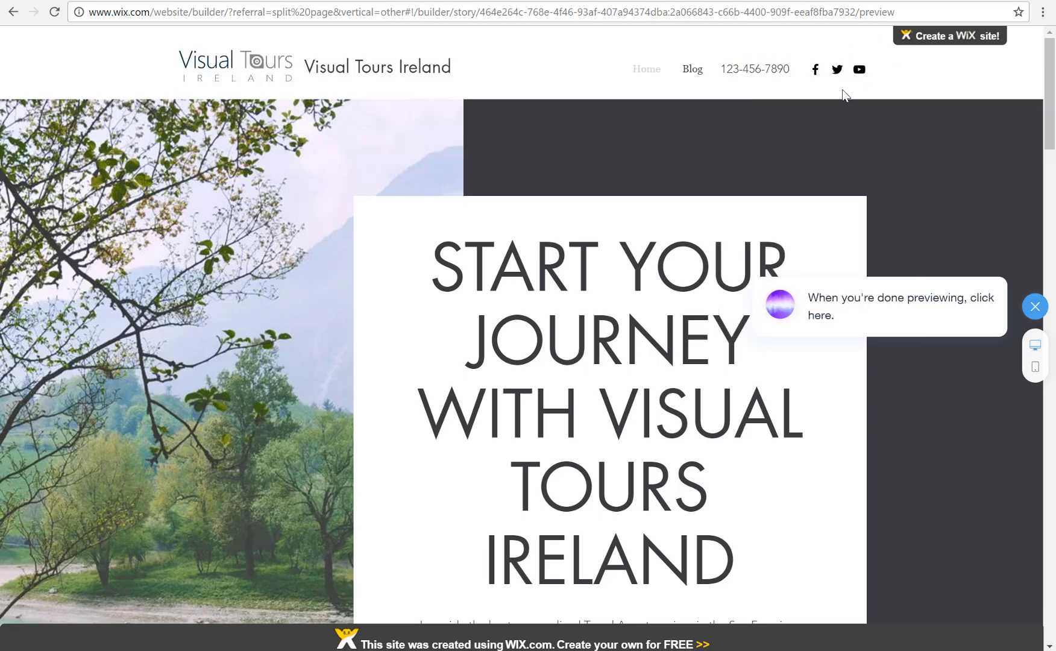
- Review the previewed homepage's sections from the welcome text through travel tips, special offers, contact form and blog posts to the subscribe form and footer
scroll(482, 320, "down", 3)
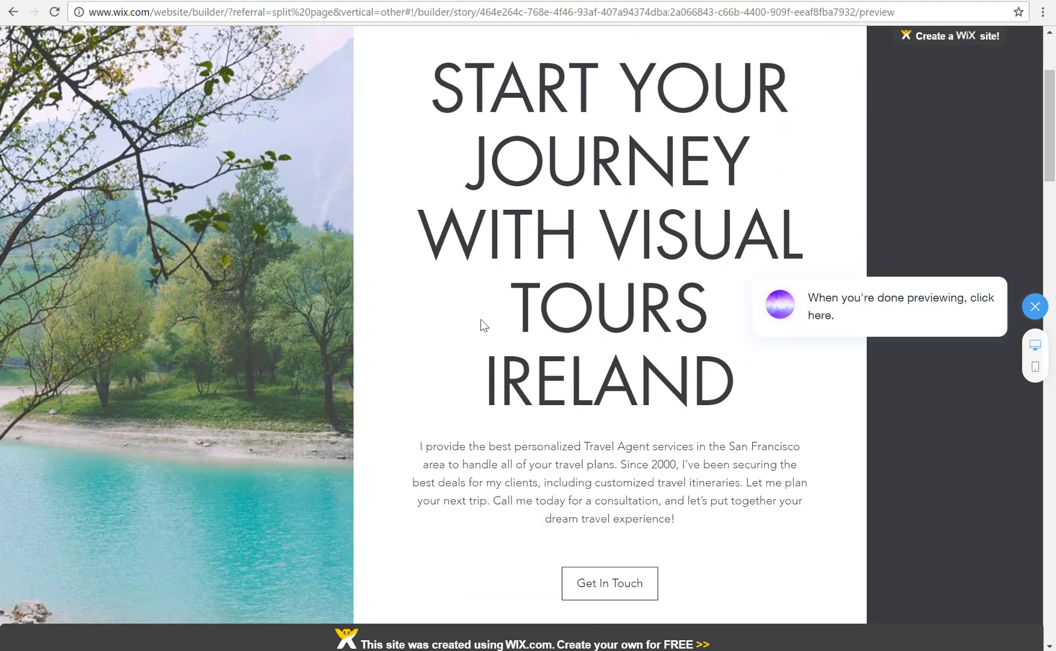
scroll(480, 318, "up", 1)
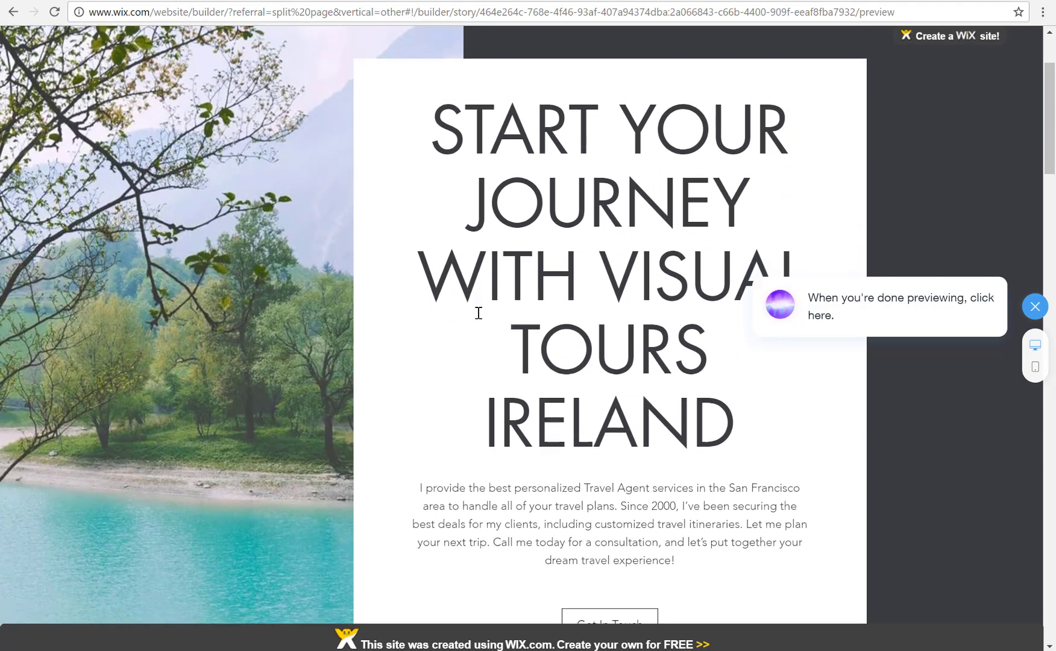
scroll(481, 318, "down", 7)
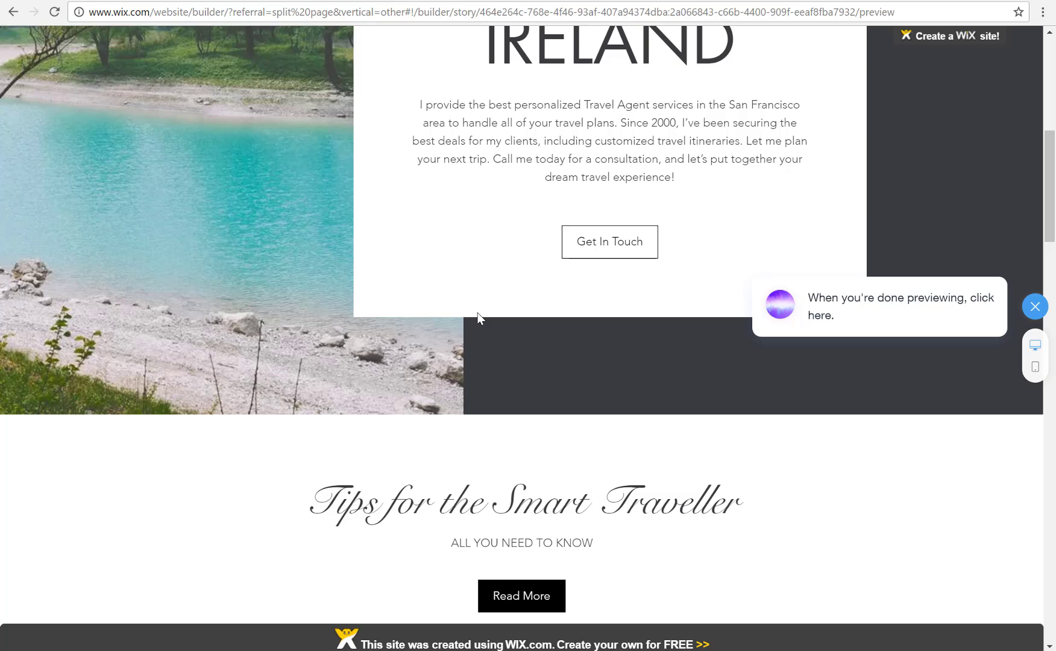
scroll(481, 314, "down", 6)
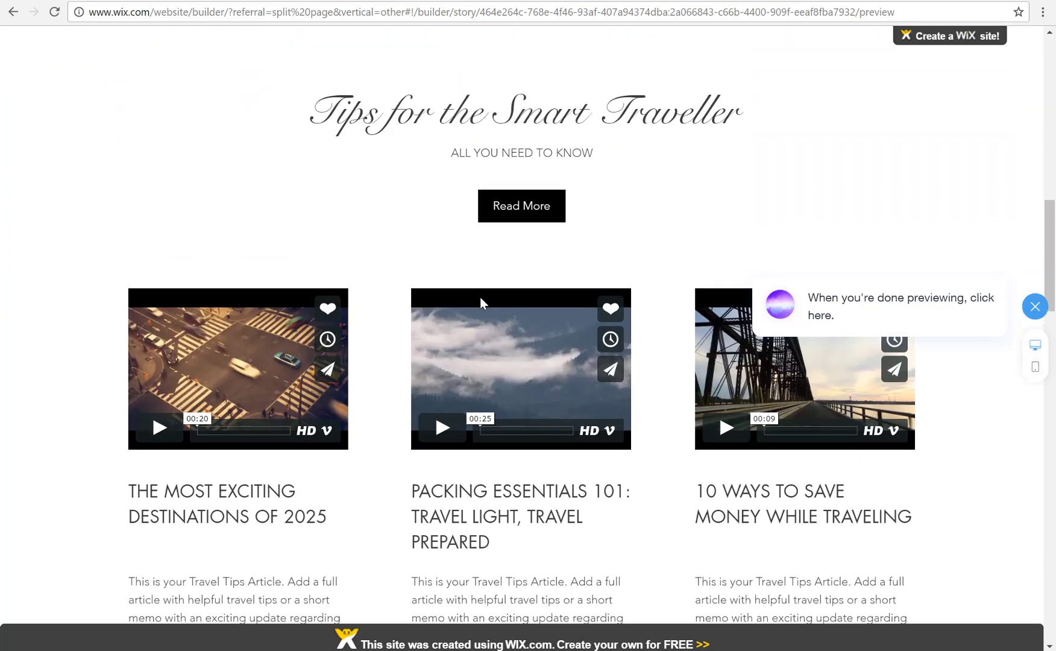
scroll(481, 296, "down", 1)
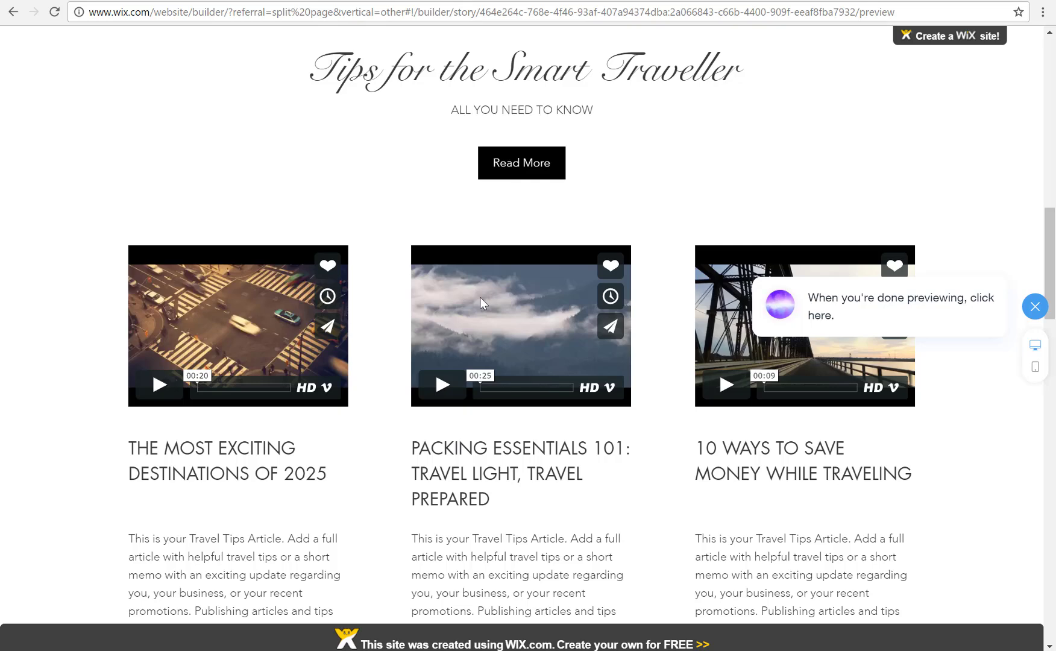
scroll(484, 287, "down", 6)
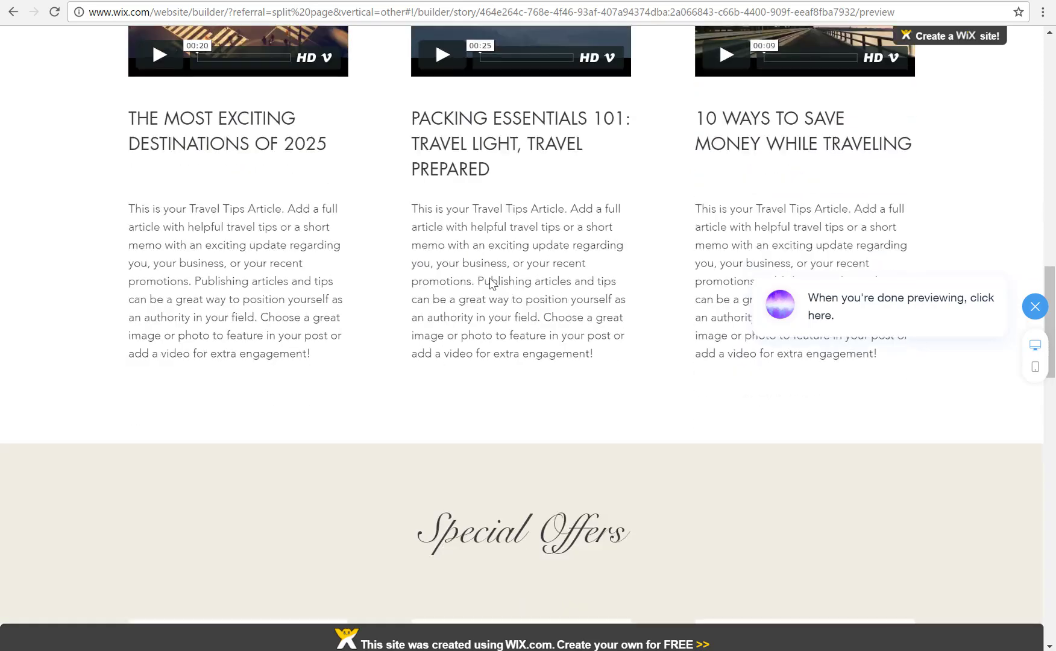
scroll(491, 278, "down", 7)
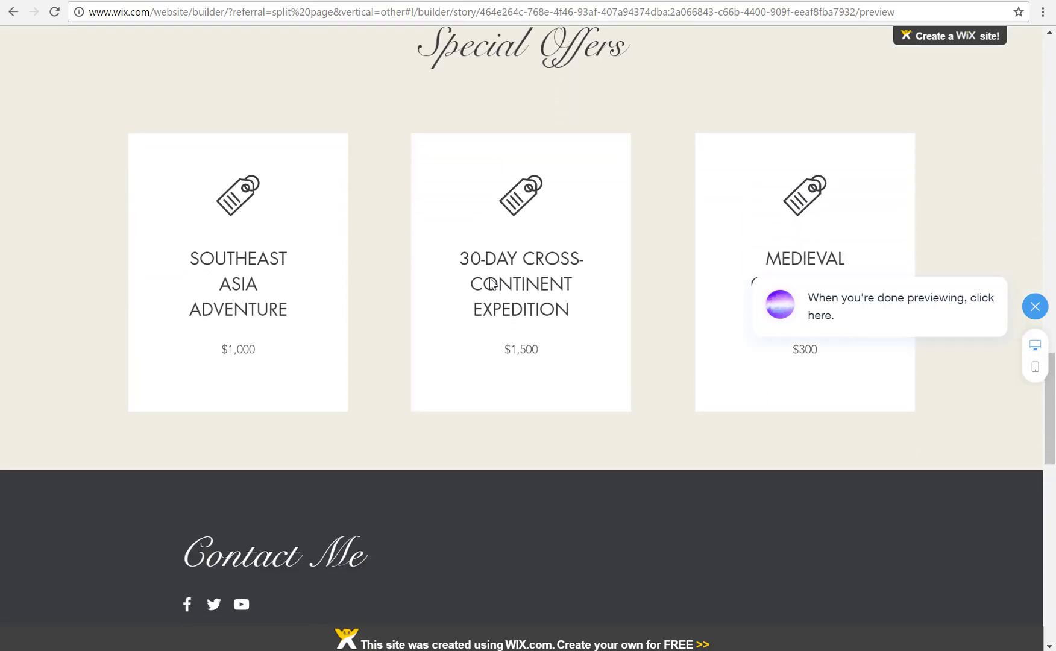
scroll(490, 278, "up", 1)
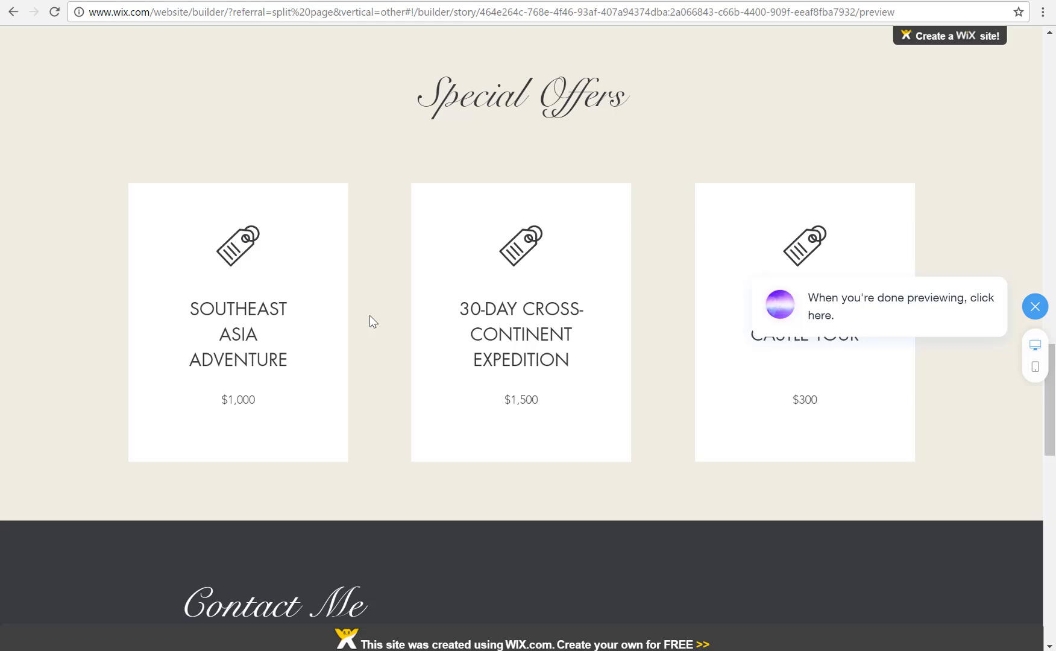
scroll(370, 316, "down", 7)
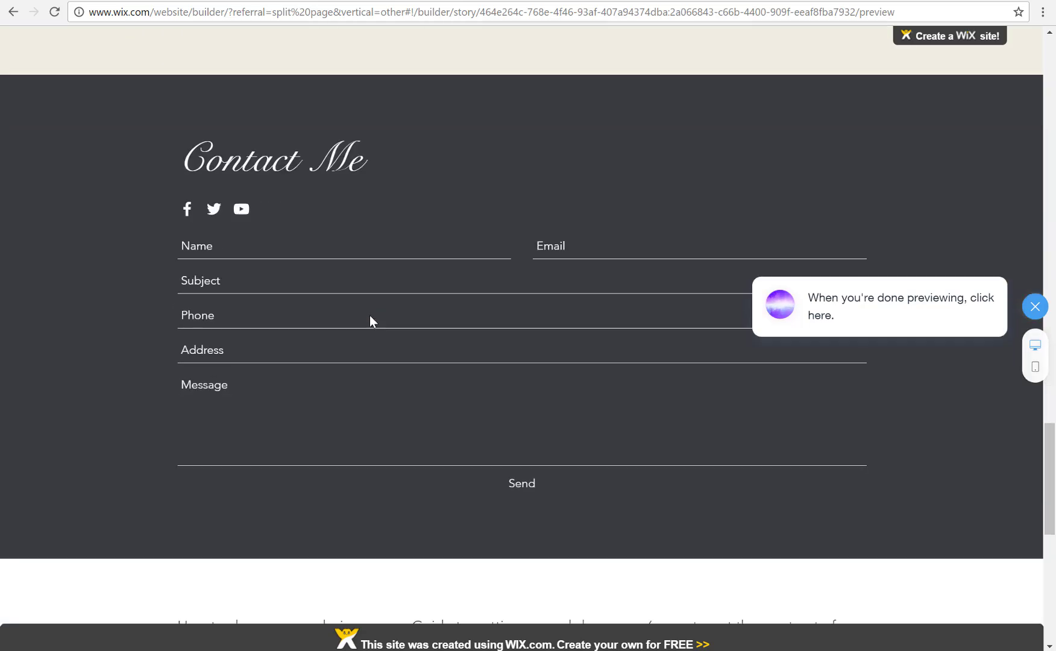
scroll(370, 316, "down", 5)
scroll(370, 315, "up", 4)
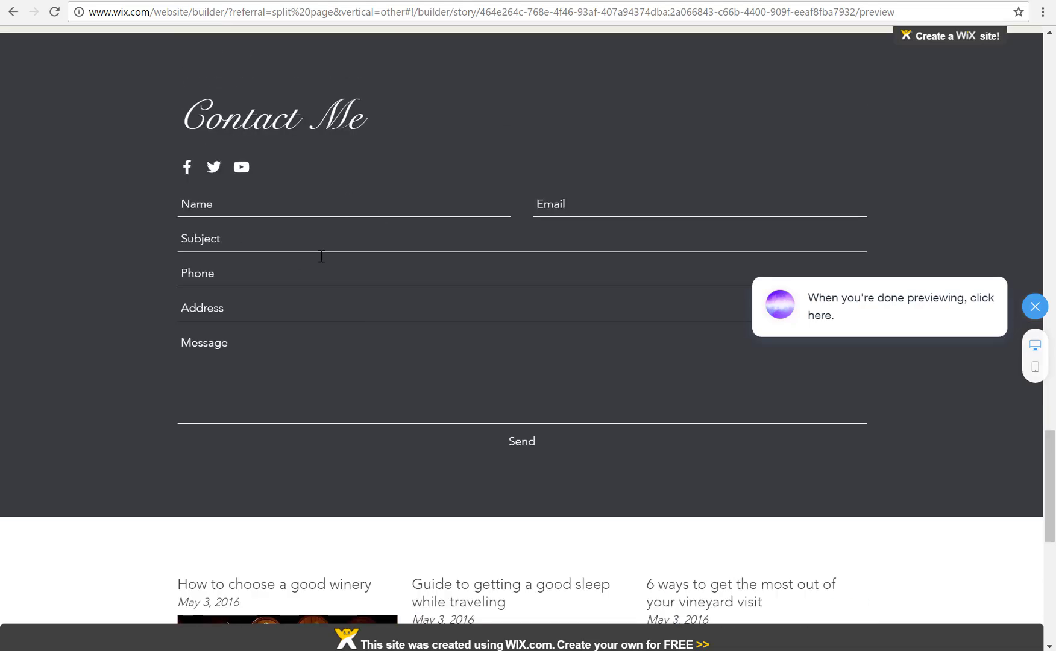
scroll(470, 375, "down", 8)
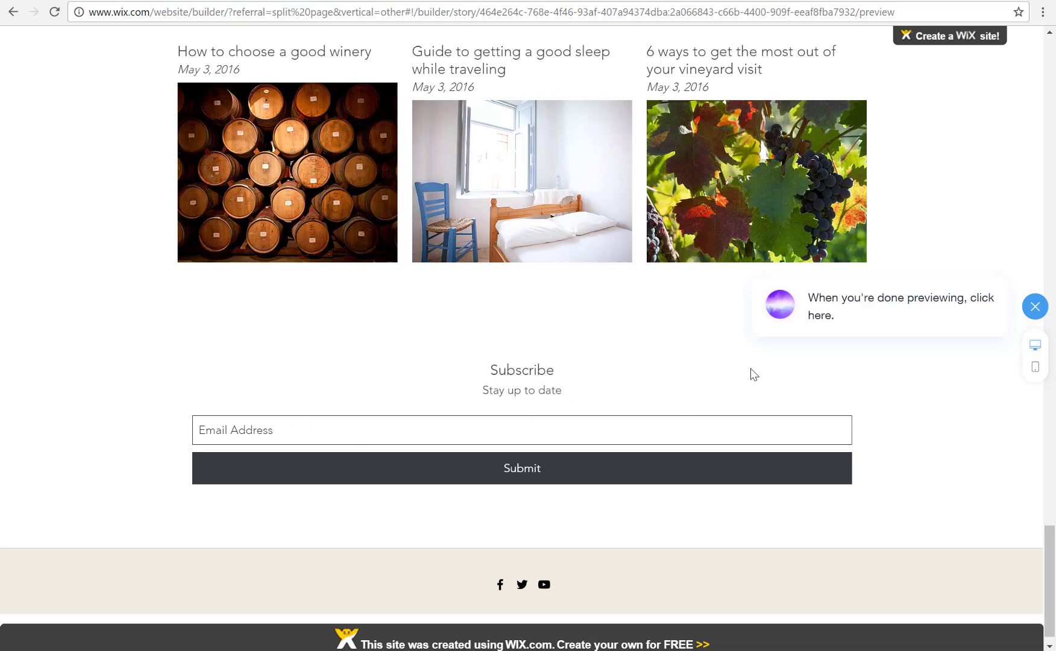
scroll(752, 373, "up", 20)
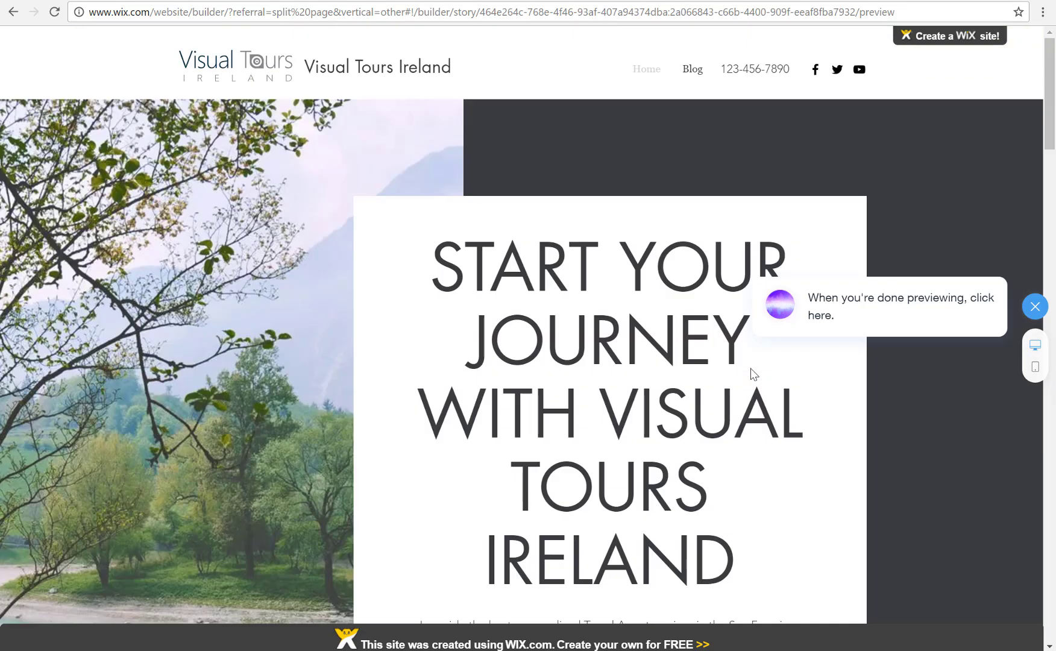
- Review the posts on the previewed Blog page, then leave the preview and return to the editor
left_click(690, 70)
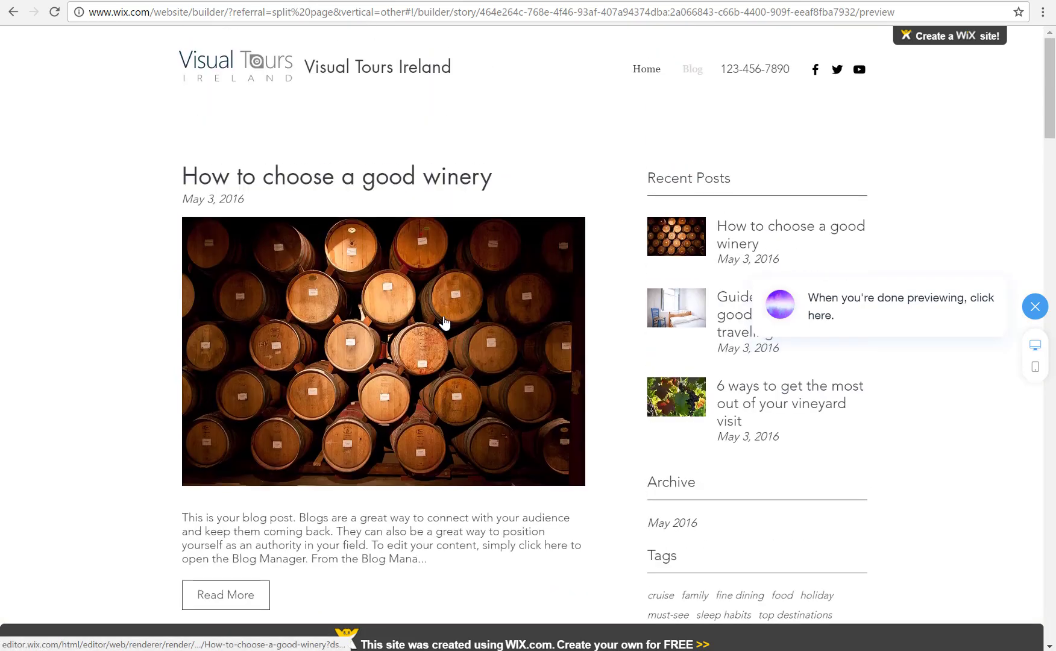
scroll(445, 323, "down", 20)
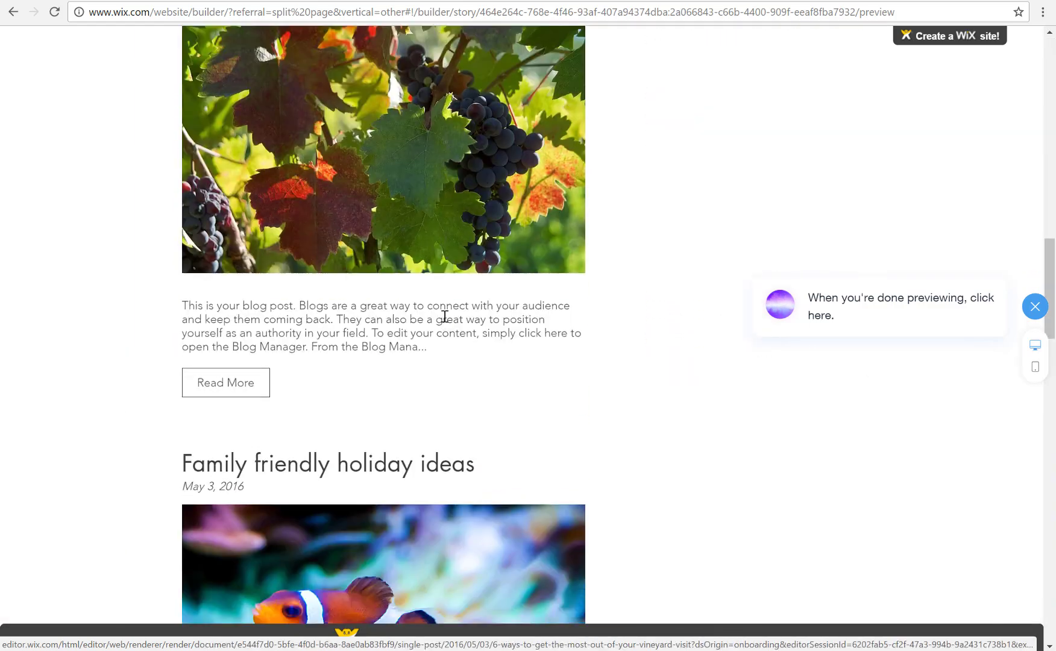
scroll(445, 322, "down", 20)
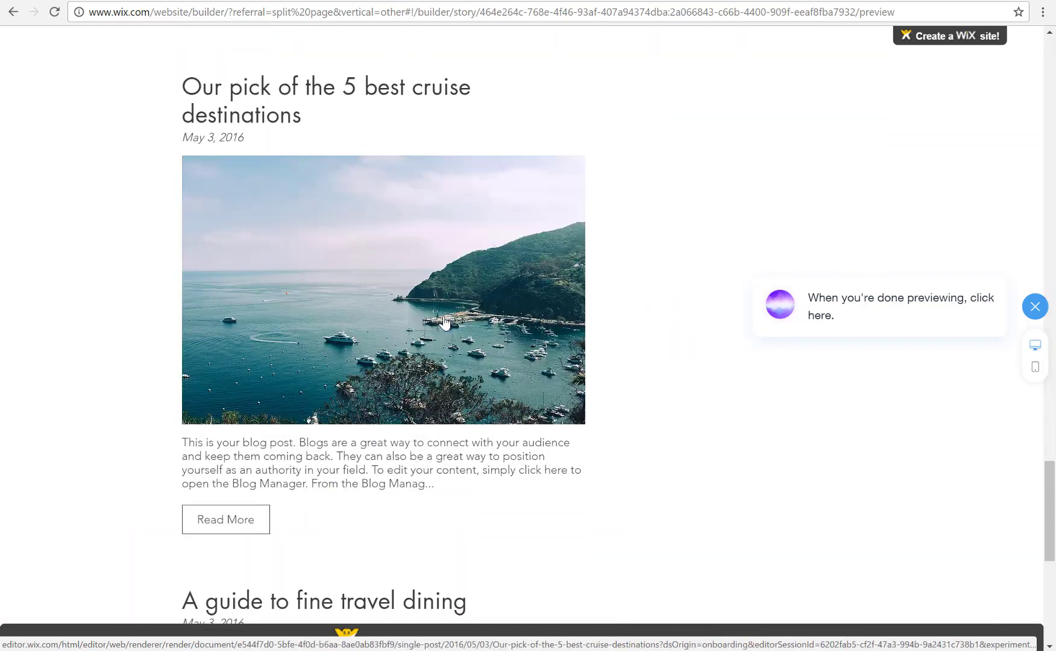
scroll(447, 322, "down", 5)
scroll(445, 323, "up", 20)
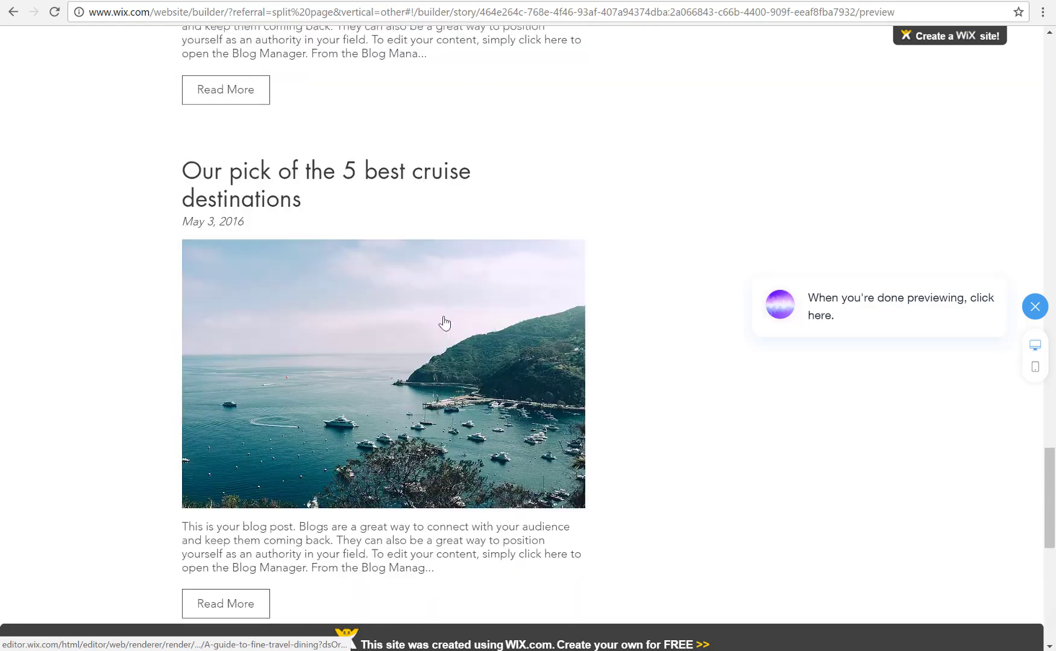
scroll(444, 322, "up", 15)
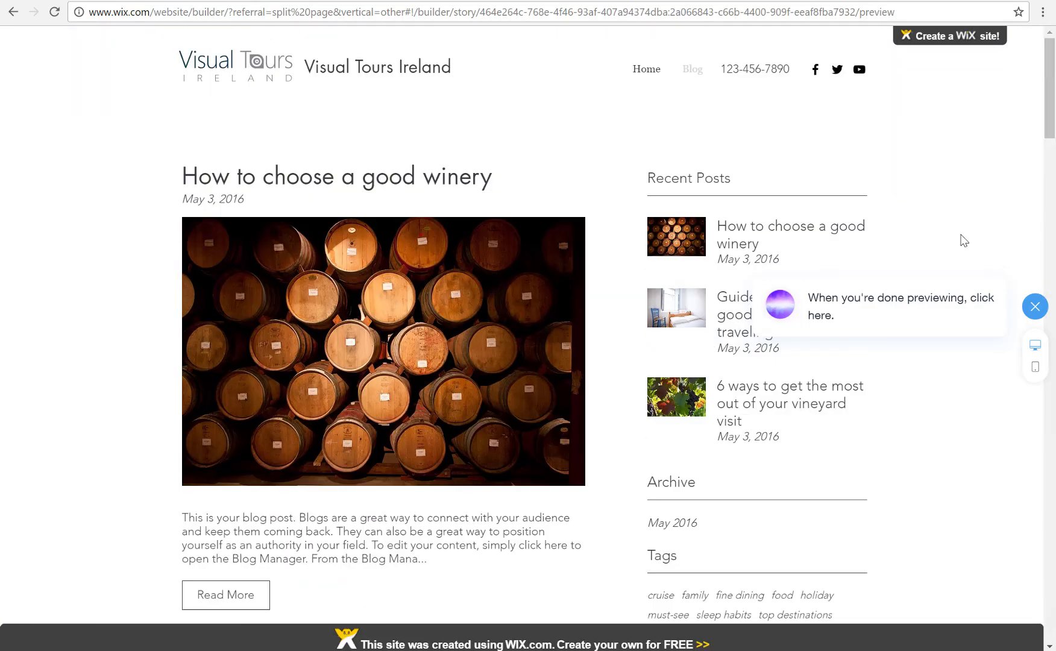
left_click(1036, 307)
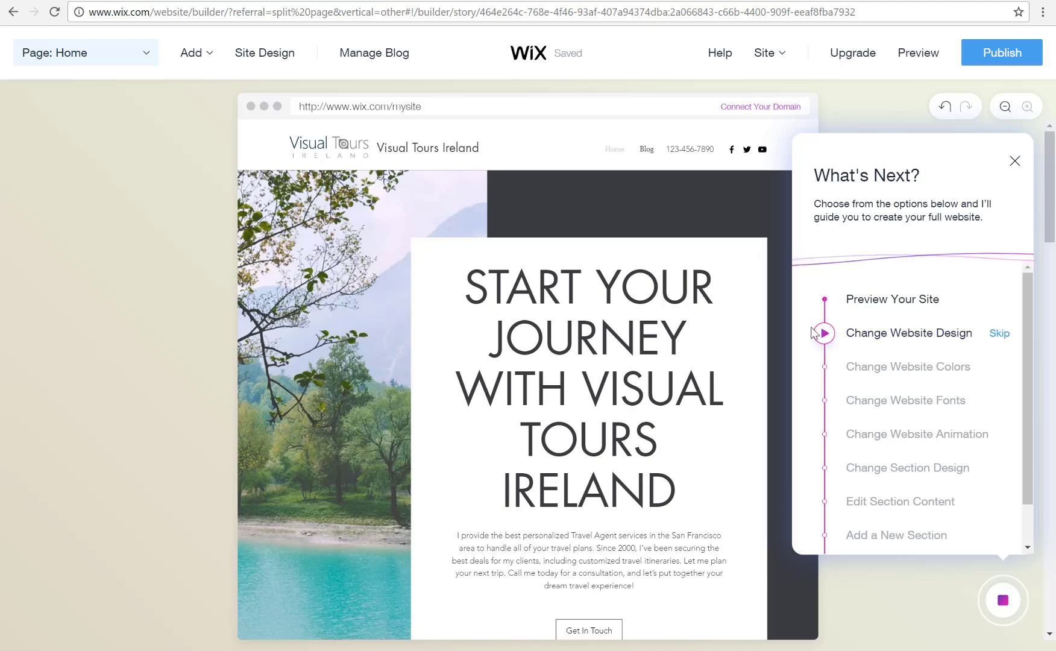
- Skip the guided design, colors, fonts and animation changes and start Change Section Design with Show Me How
left_click(999, 335)
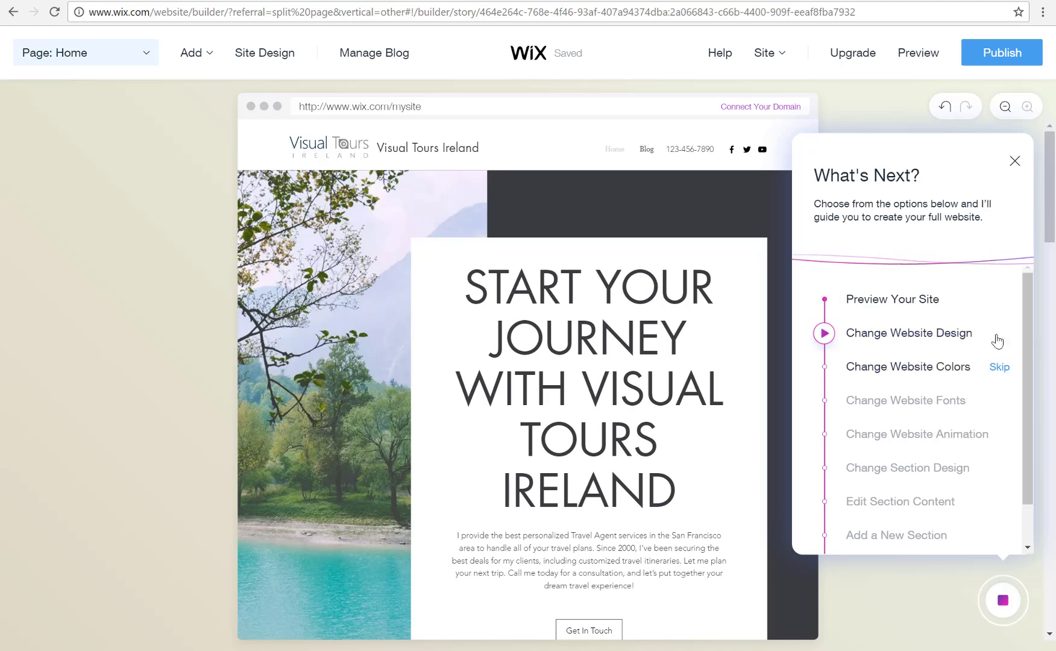
left_click(998, 374)
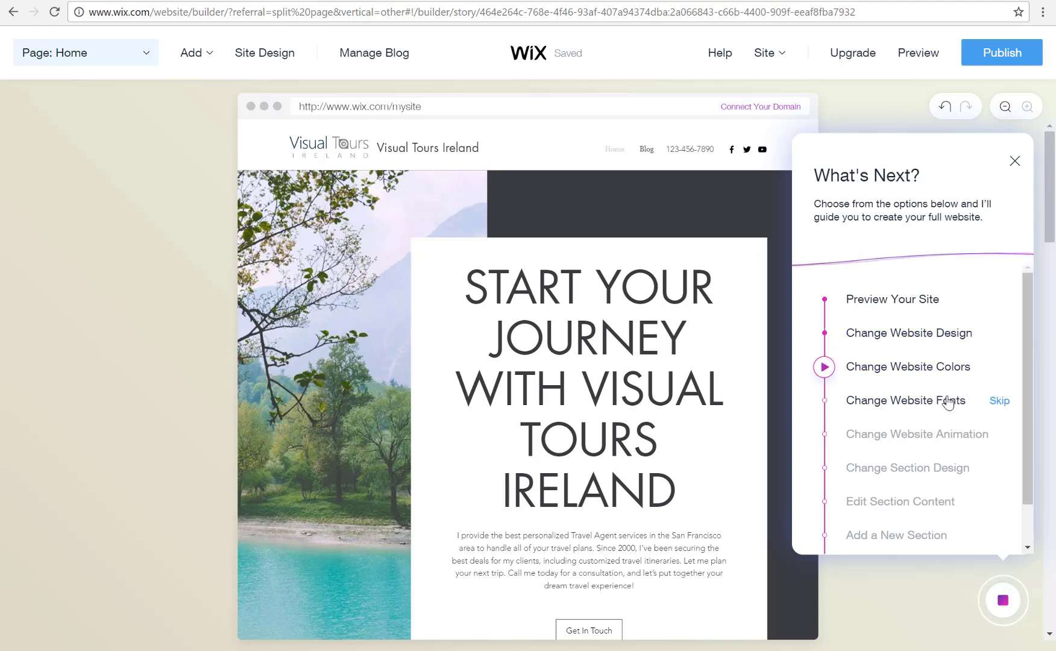
left_click(998, 404)
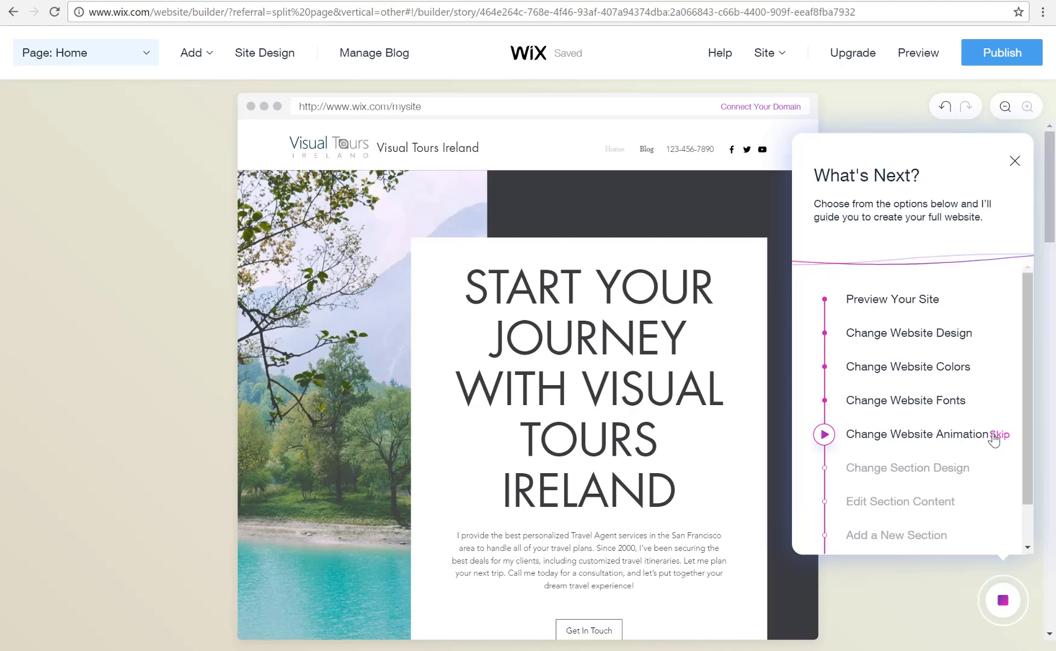
left_click(998, 435)
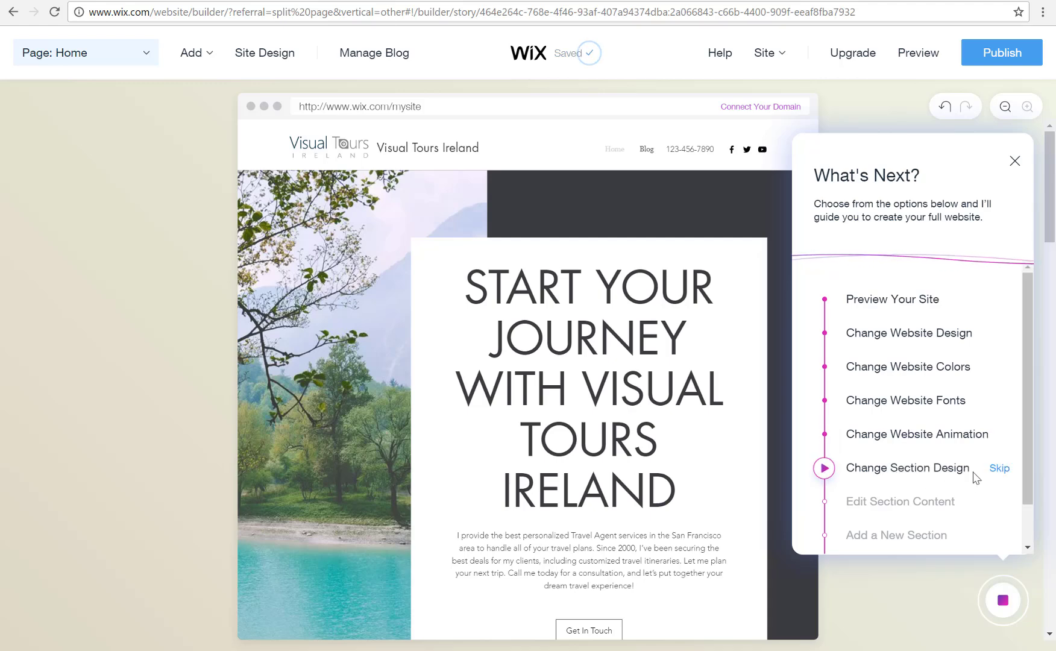
left_click(825, 469)
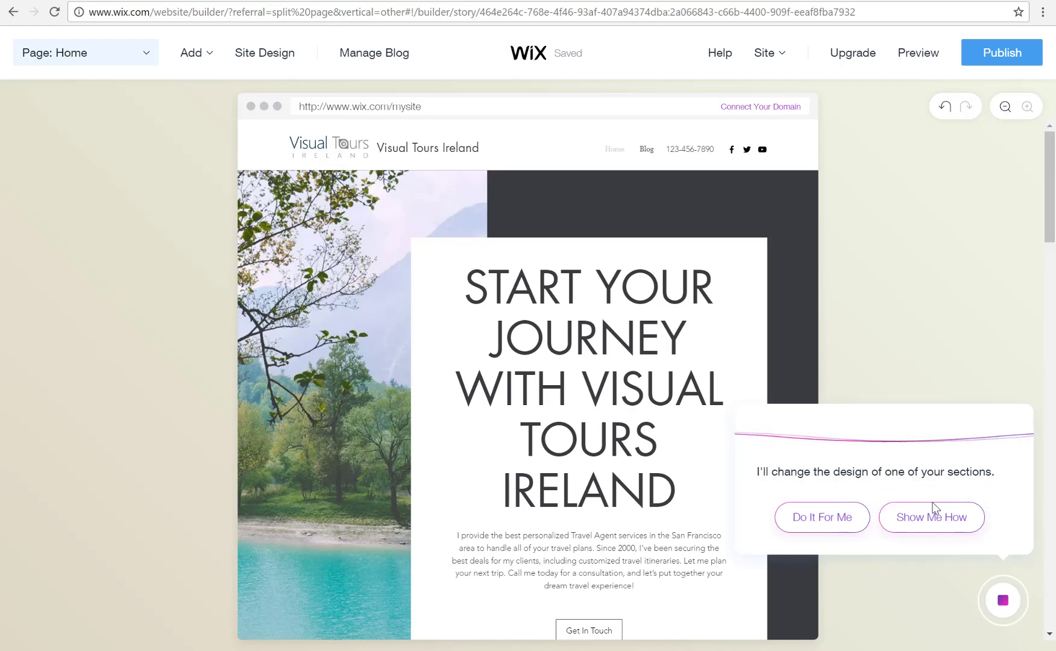
left_click(907, 519)
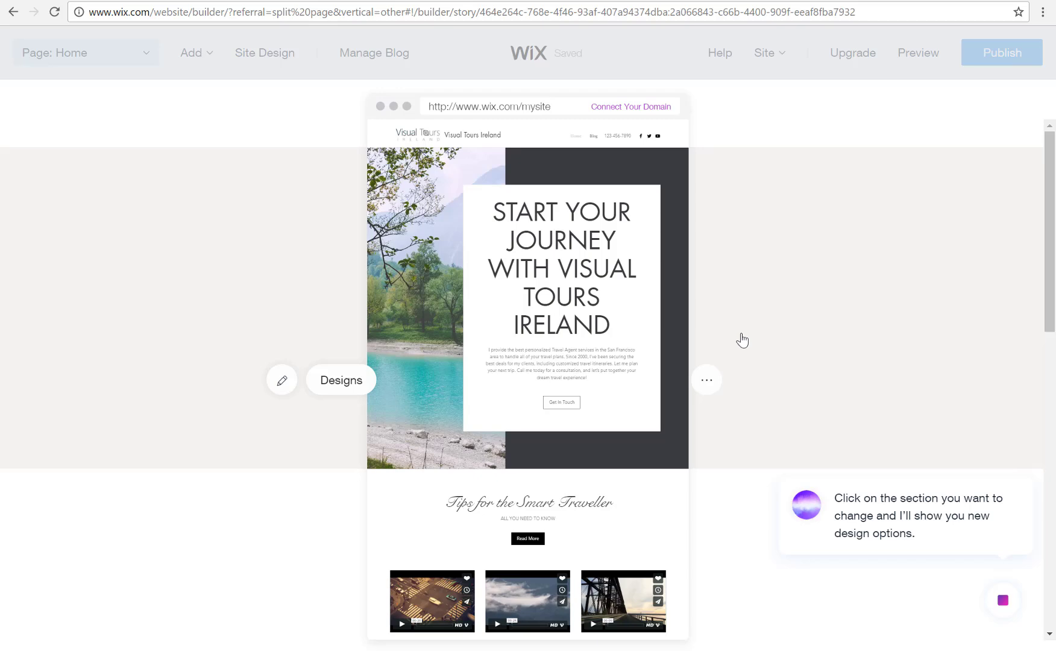
- Delete the Special Offers section from the homepage
scroll(742, 341, "down", 10)
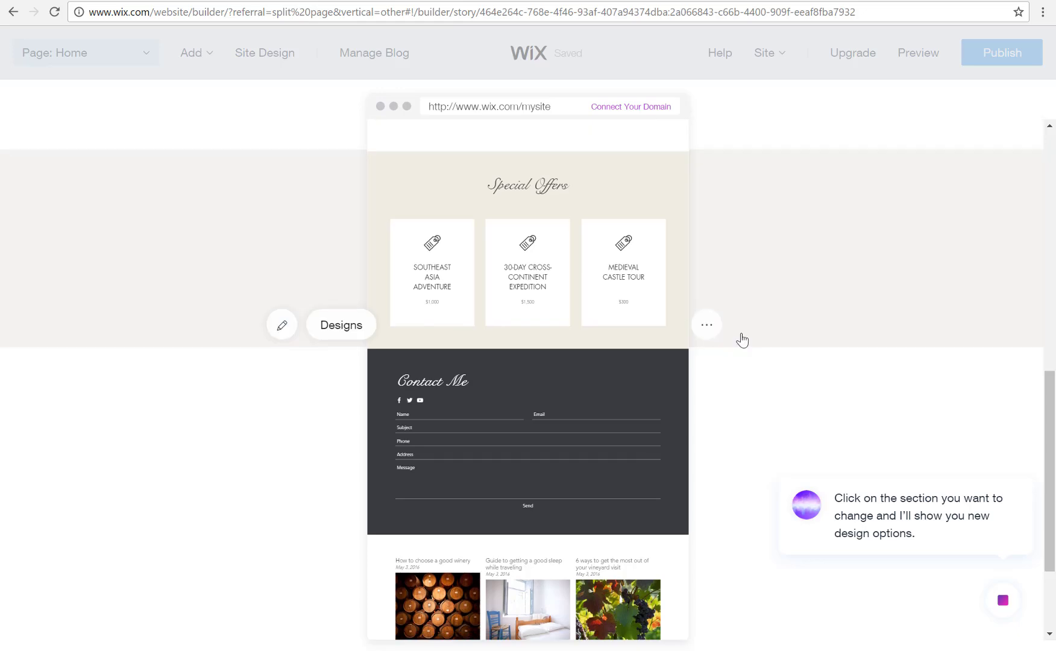
scroll(743, 341, "down", 3)
scroll(742, 341, "up", 8)
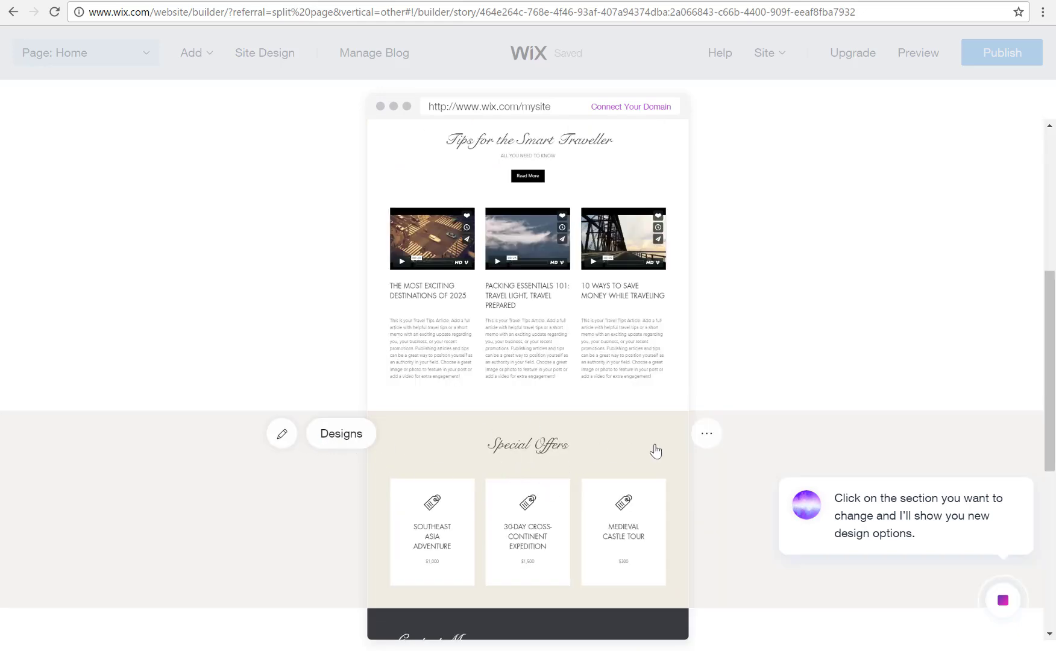
left_click(720, 443)
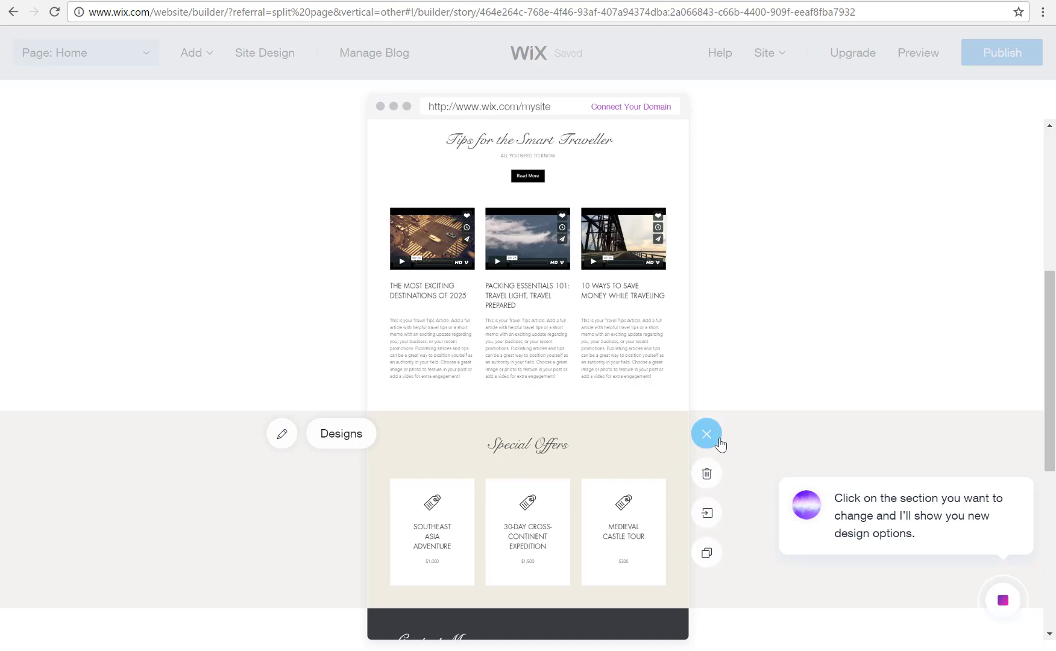
left_click(706, 477)
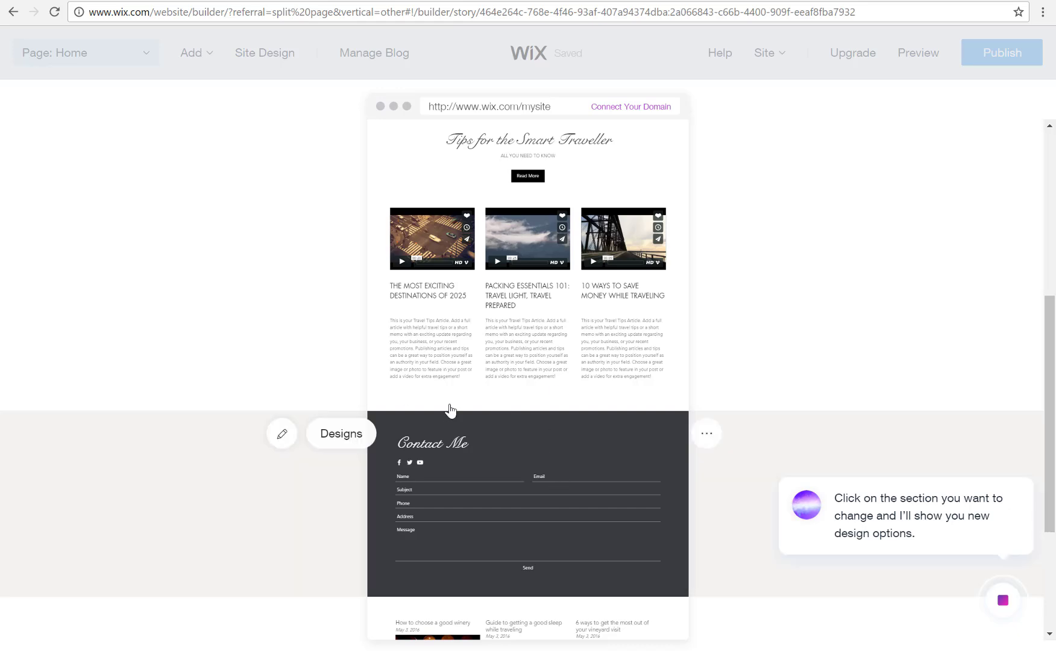
scroll(725, 461, "down", 3)
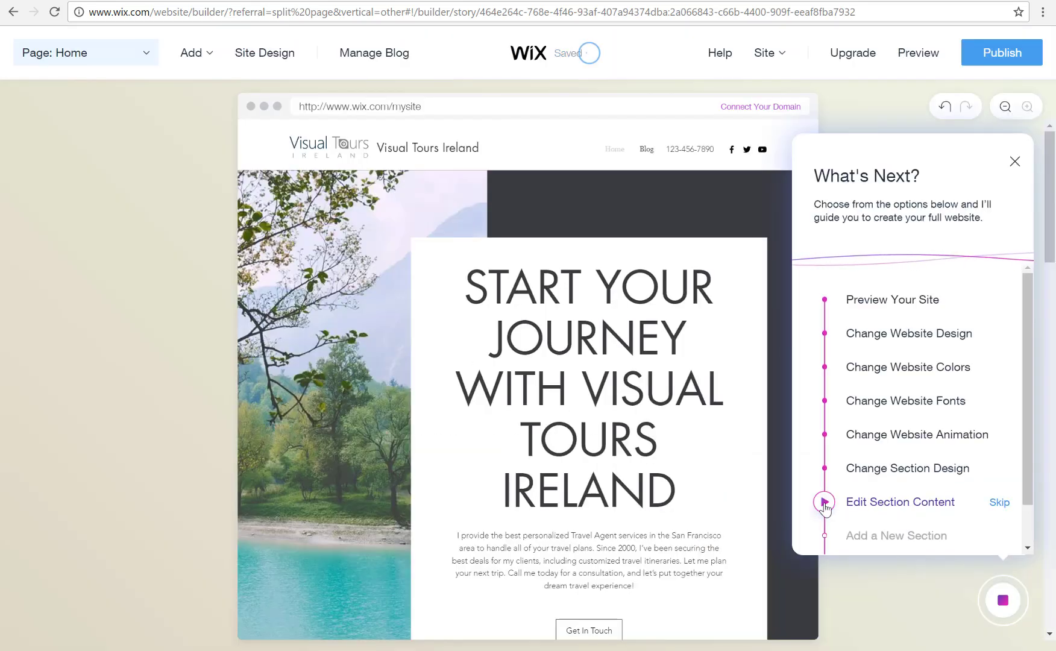
- Start the guided Edit Section Content task on the header and clear its business name
left_click(825, 505)
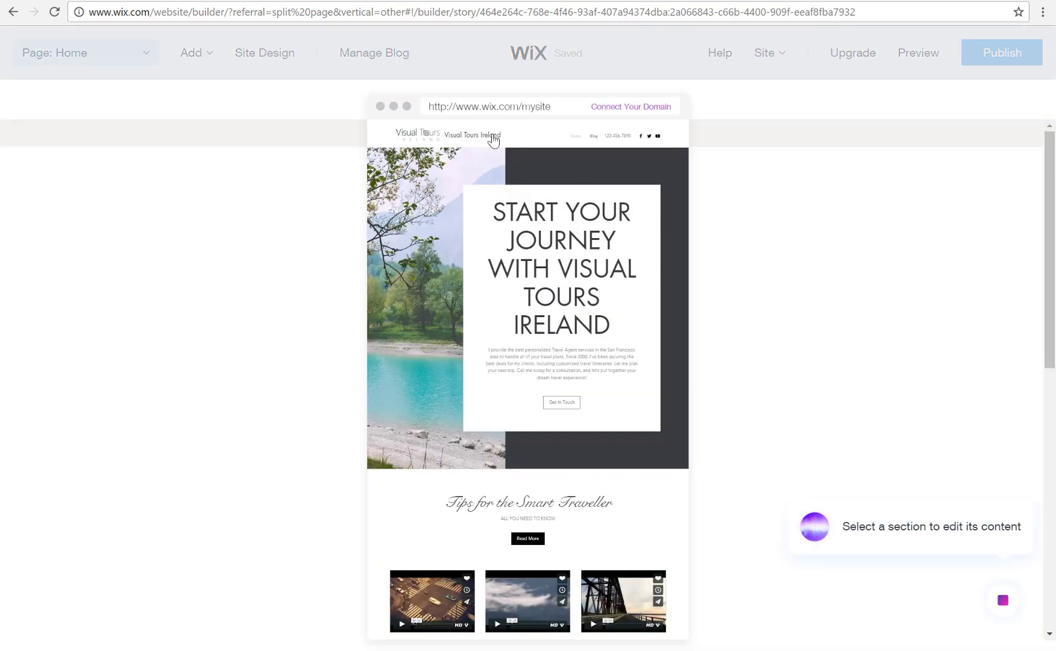
left_click(493, 138)
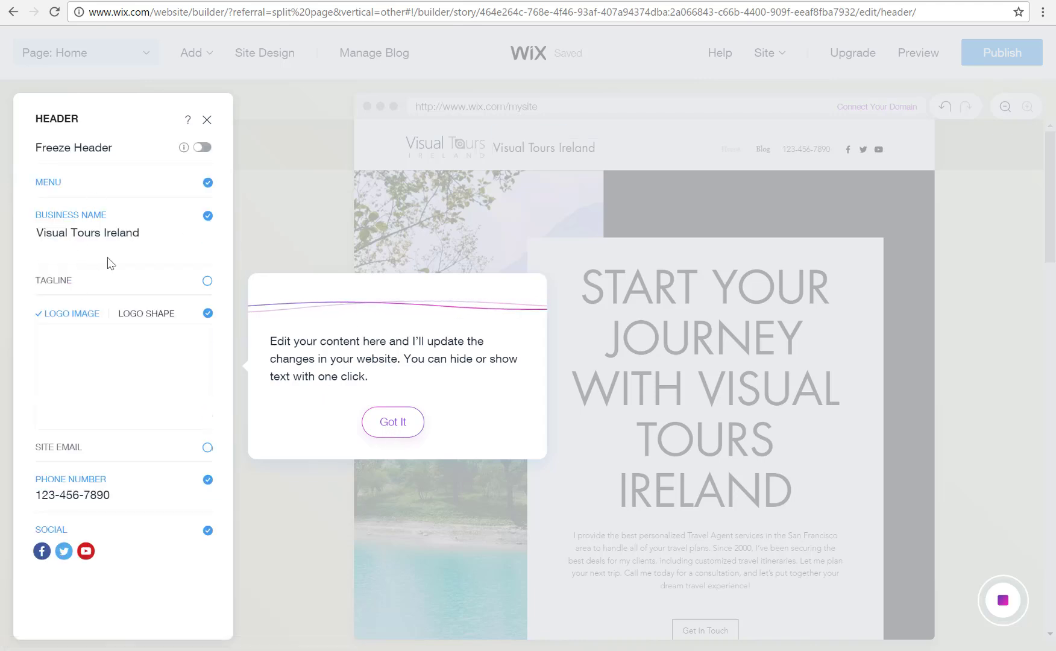
left_click(38, 233)
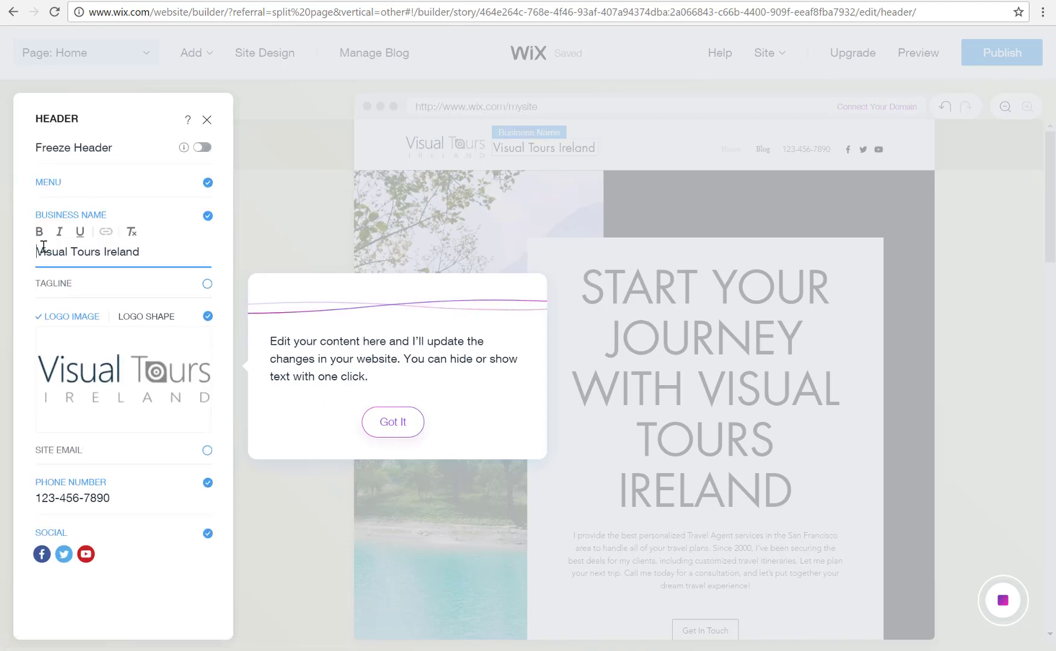
left_click_drag(145, 258, 14, 255)
key("BackSpace")
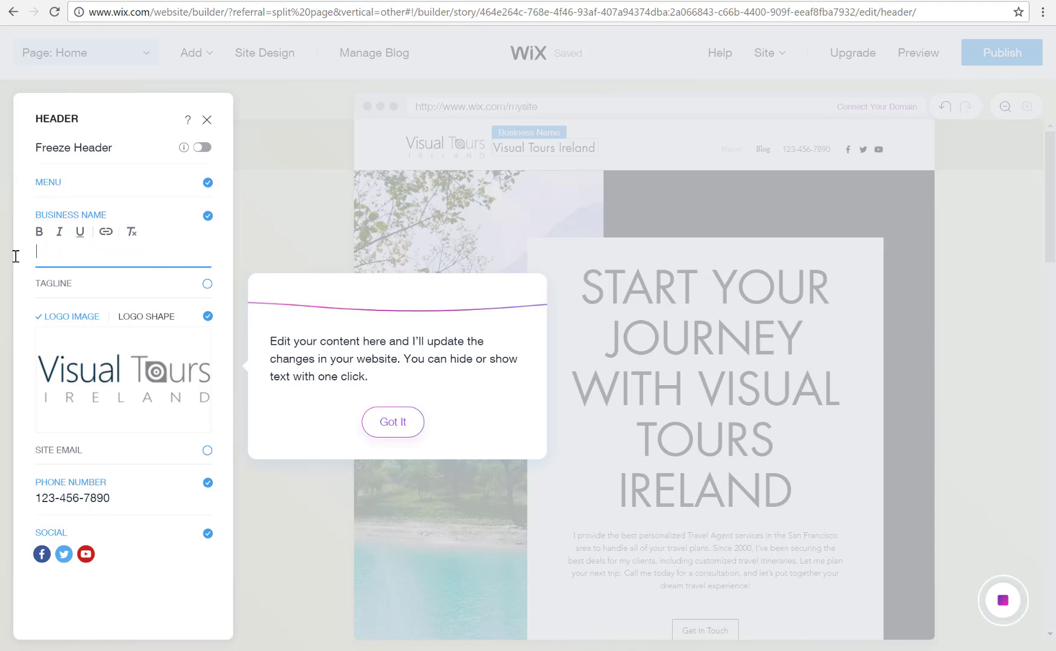
- Hide the phone number in the header
left_click(115, 498)
left_click_drag(115, 498, 32, 491)
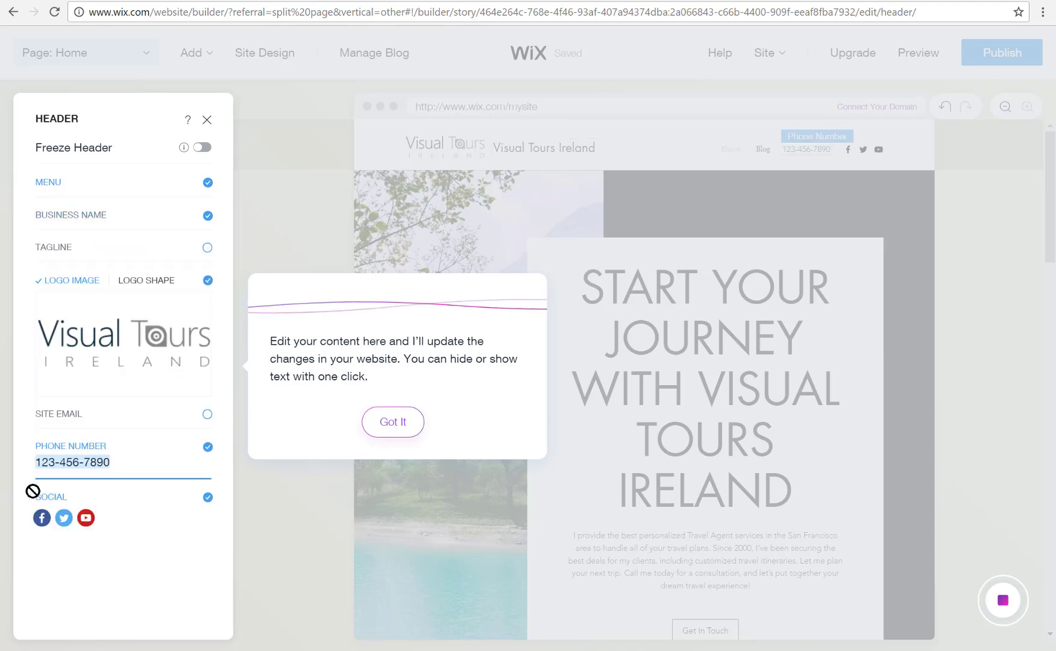
left_click(208, 447)
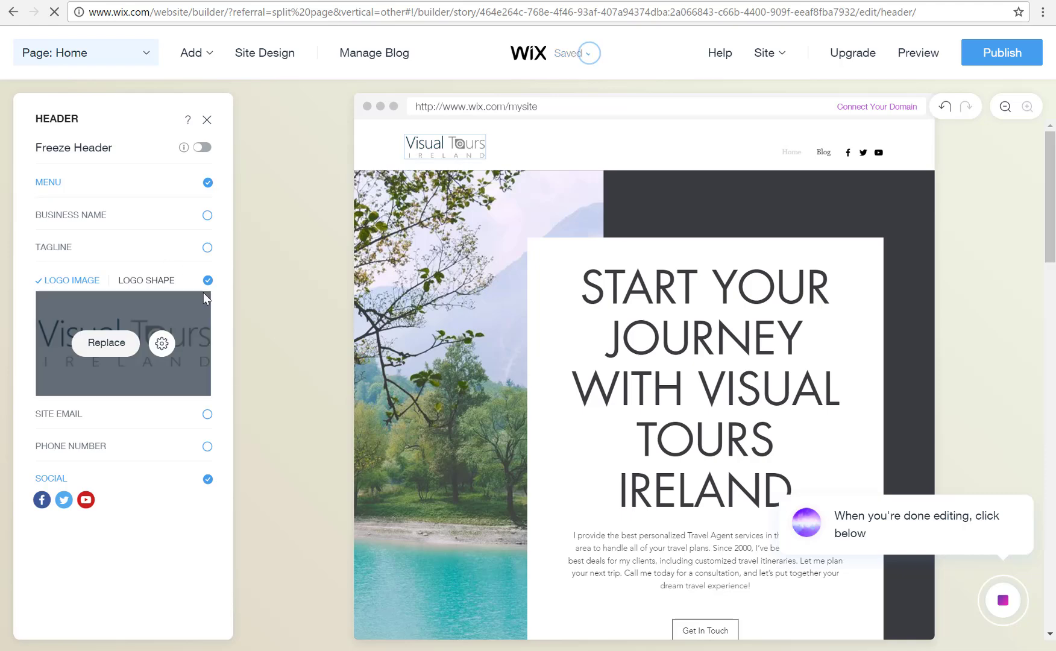
- Finish the header edit and start the guided Add a New Section task to show the available sections
left_click(1017, 601)
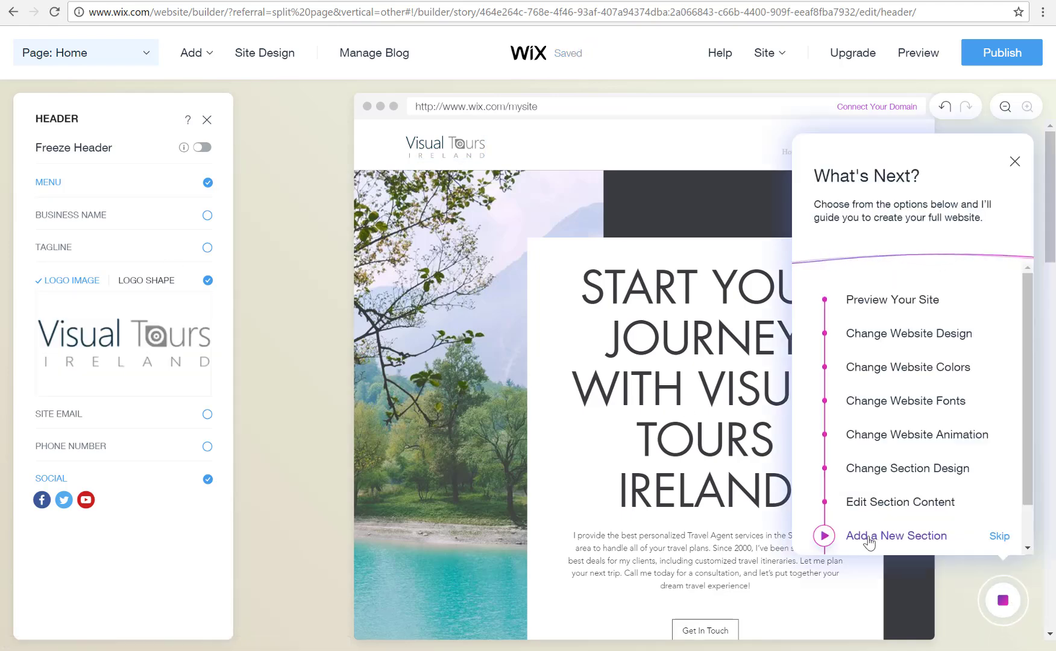
left_click(824, 537)
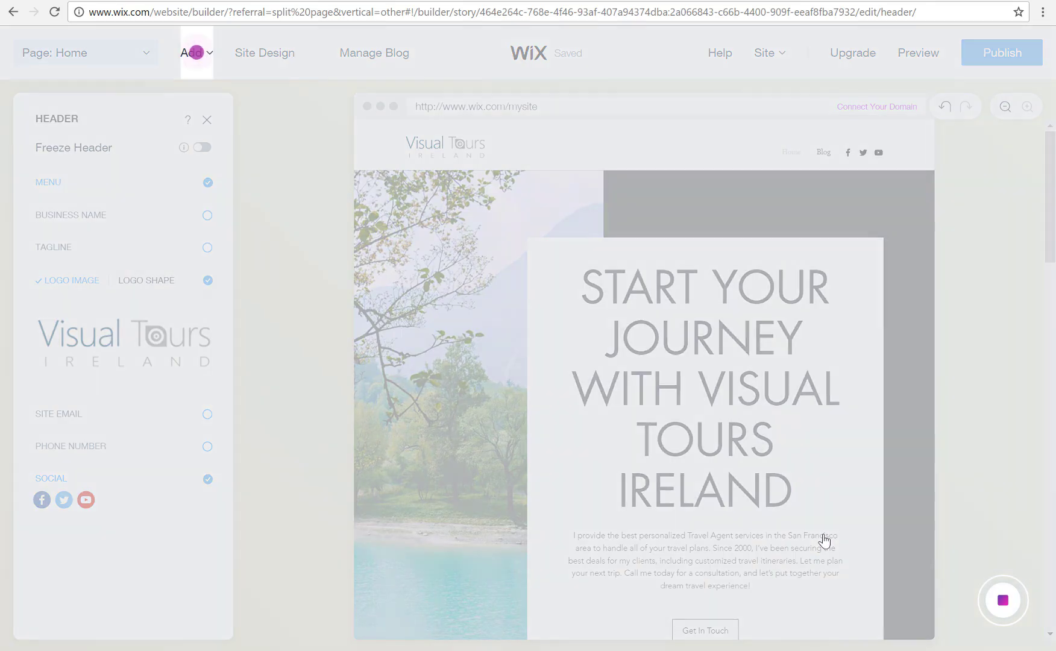
left_click(189, 97)
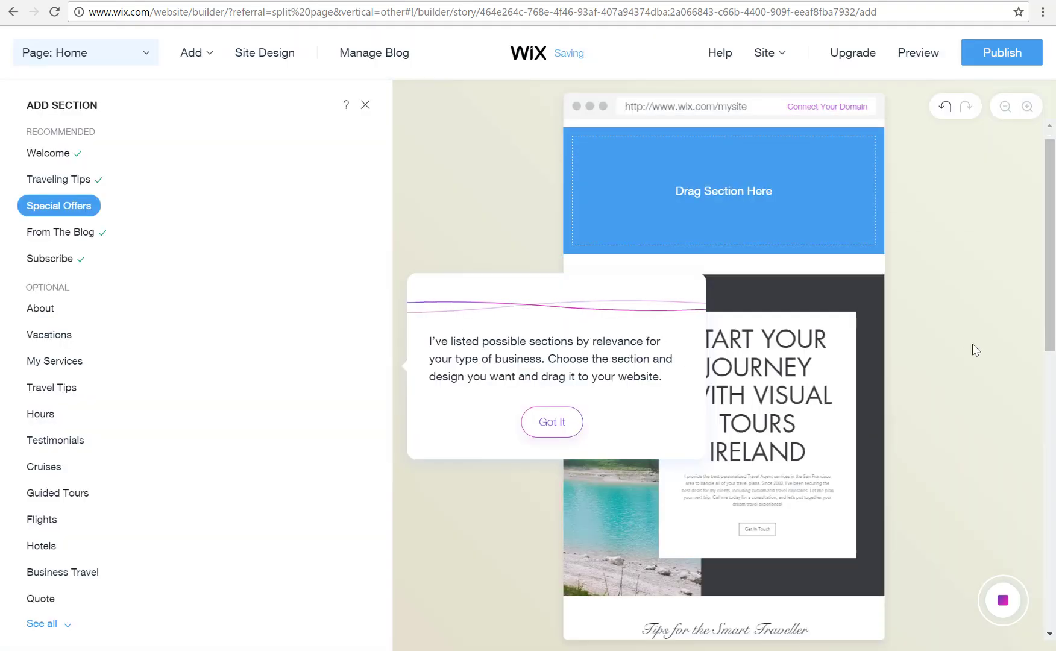
- Review the edited homepage in the desktop preview, from the header through the travel tips articles to the contact section
scroll(973, 344, "down", 6)
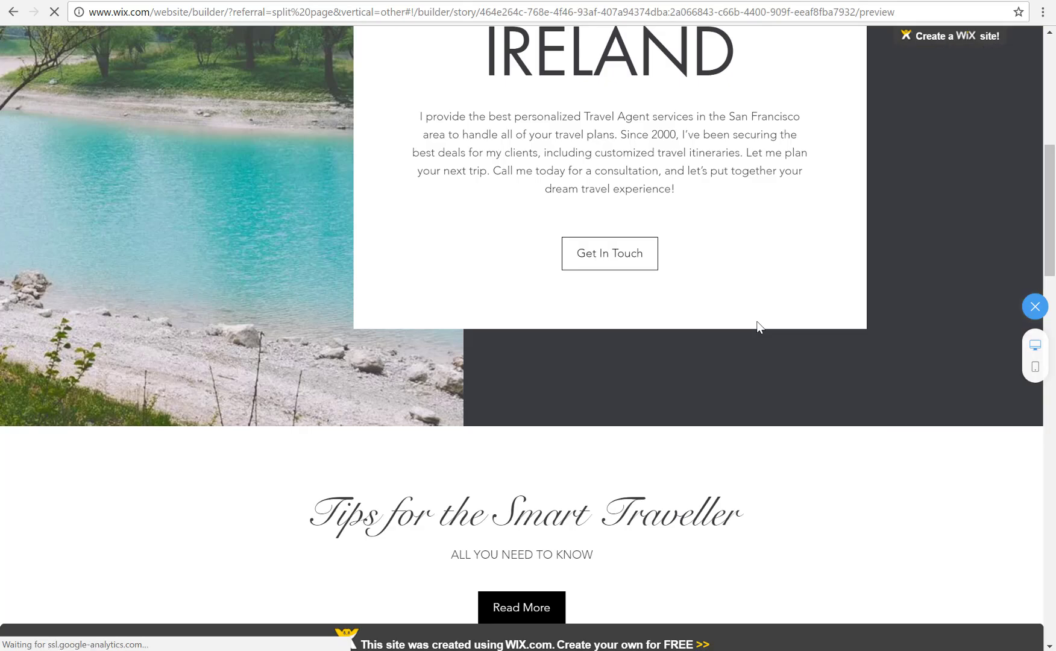
scroll(827, 479, "up", 8)
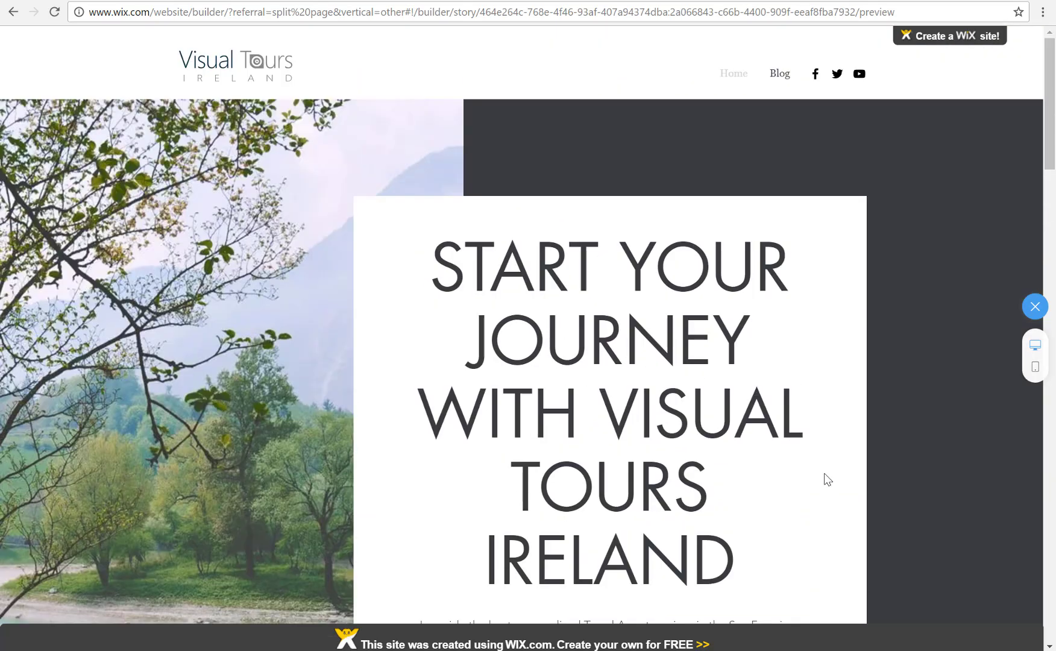
scroll(828, 479, "down", 15)
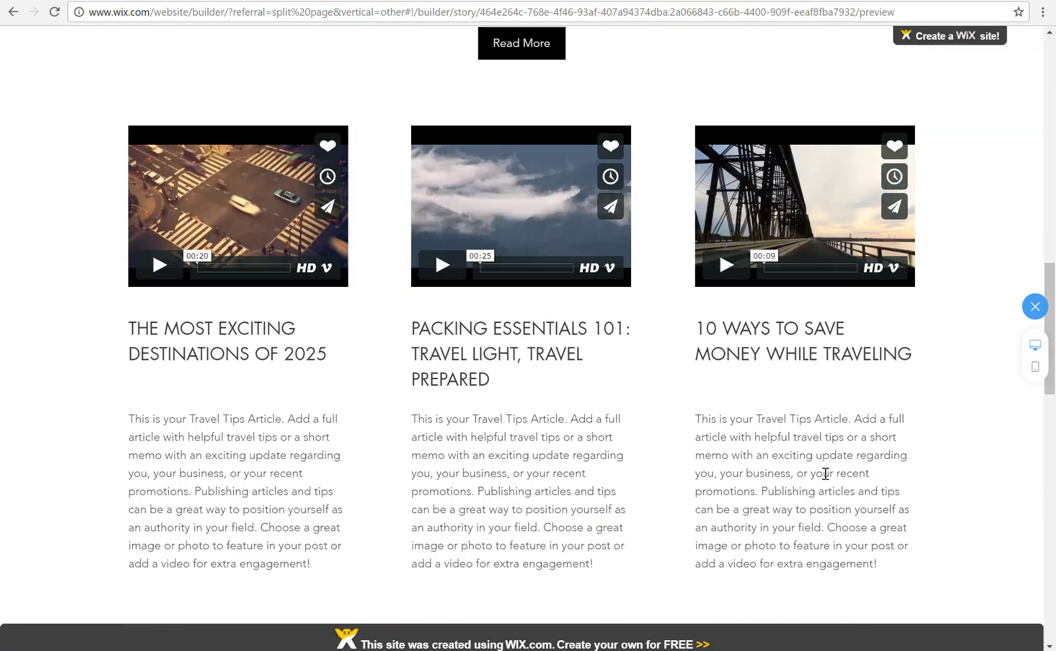
scroll(826, 474, "down", 12)
scroll(825, 476, "up", 10)
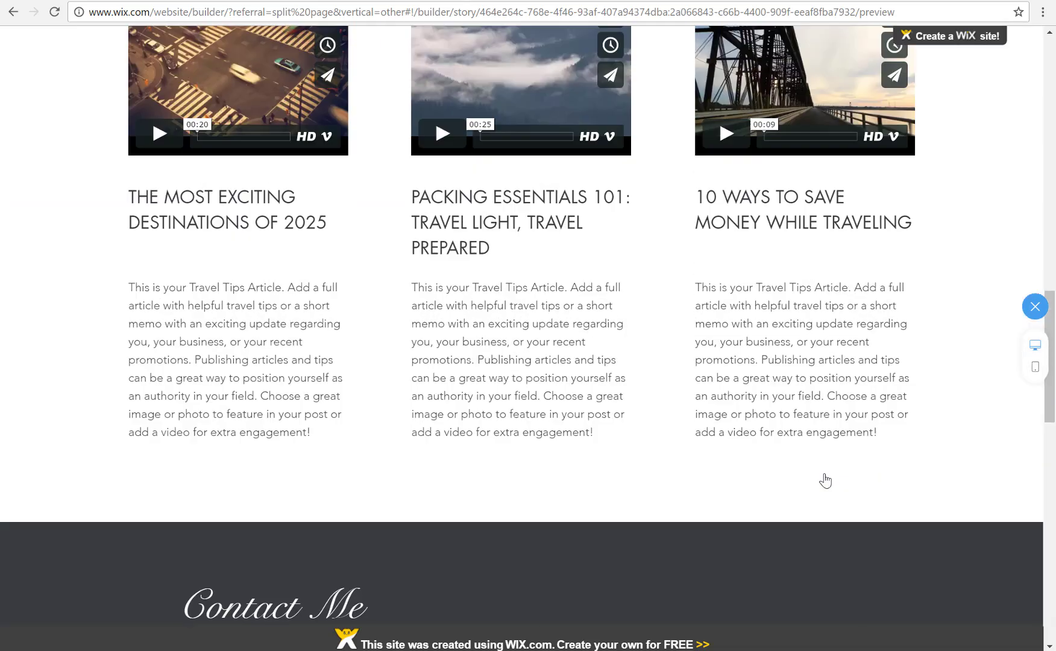
left_click_drag(698, 292, 799, 352)
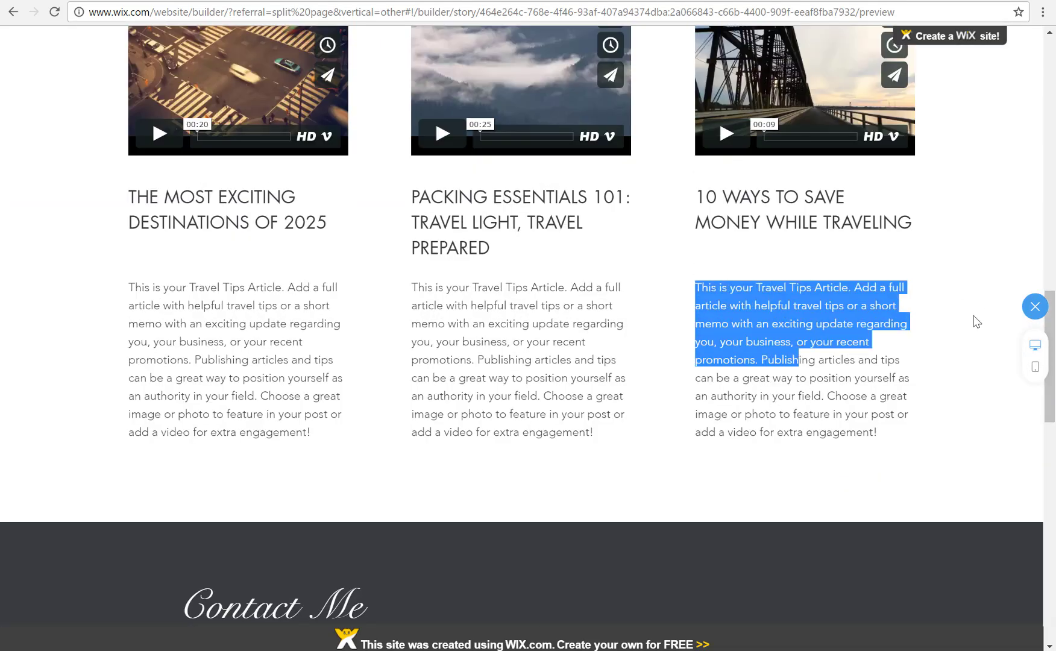
left_click(944, 390)
scroll(787, 388, "up", 10)
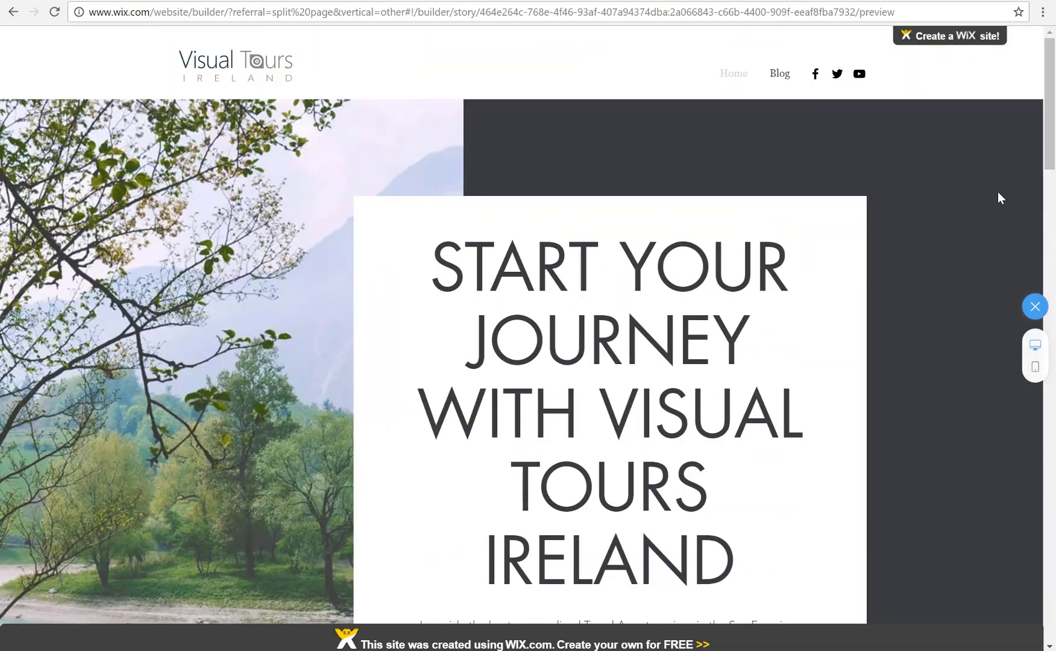
- Switch the preview to the mobile view and open and close the site's navigation menu
left_click(1037, 369)
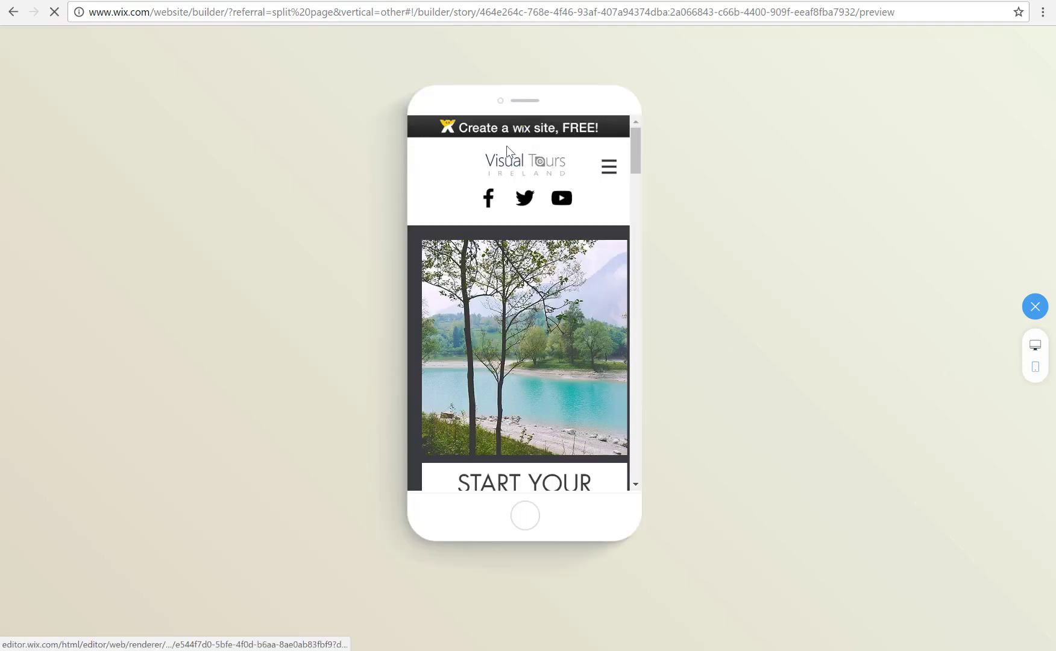
left_click(611, 169)
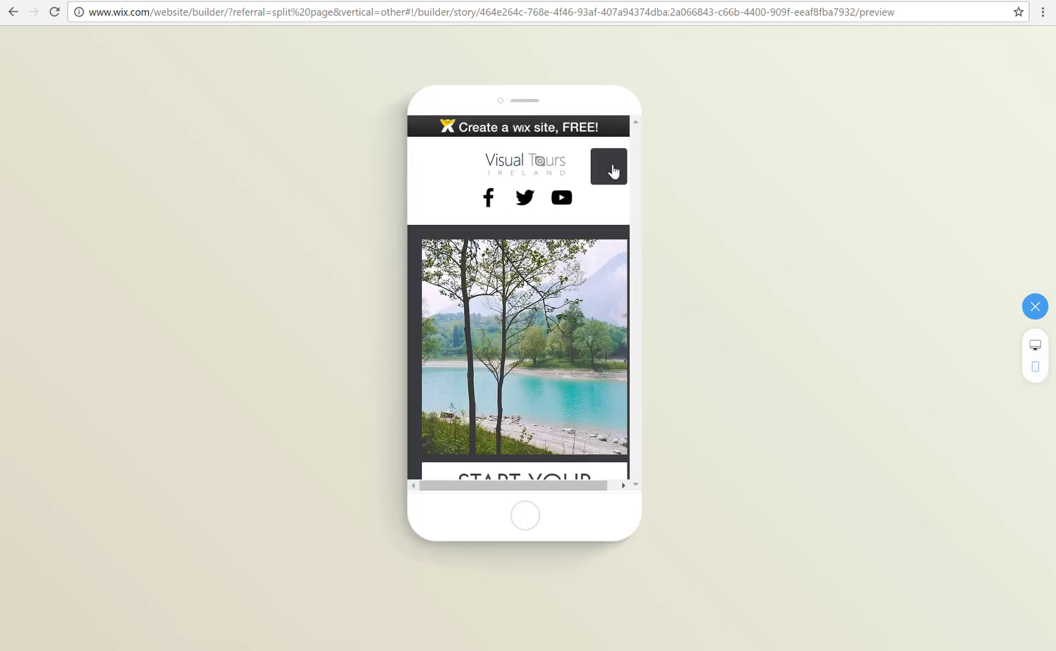
left_click(609, 168)
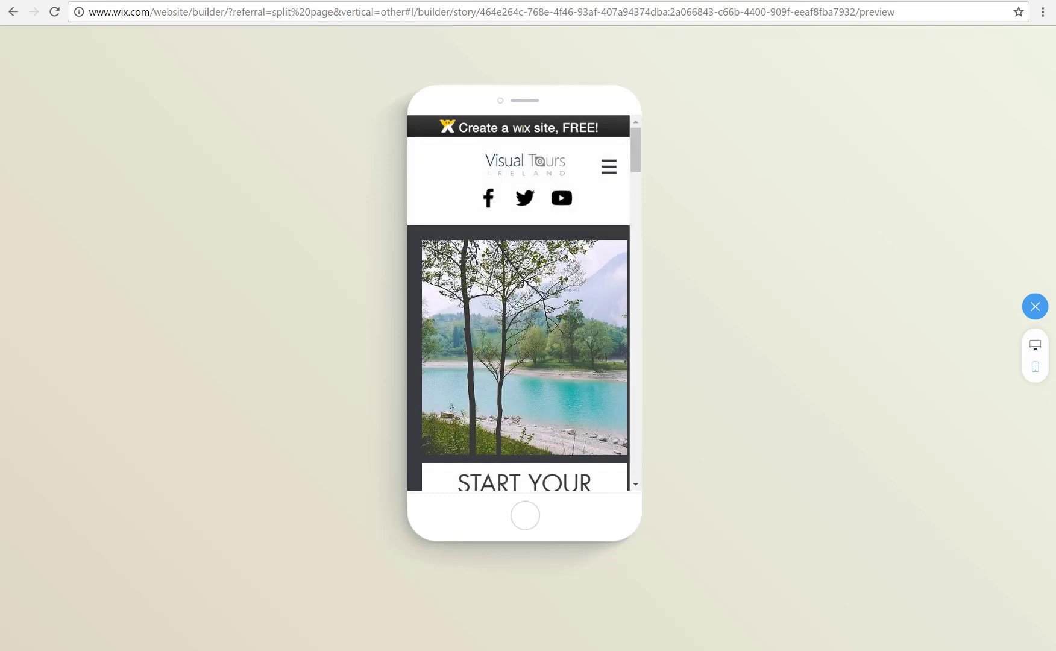
- Review the homepage in the mobile preview, from the welcome section through the contact form to the subscribe area and footer
scroll(568, 255, "down", 5)
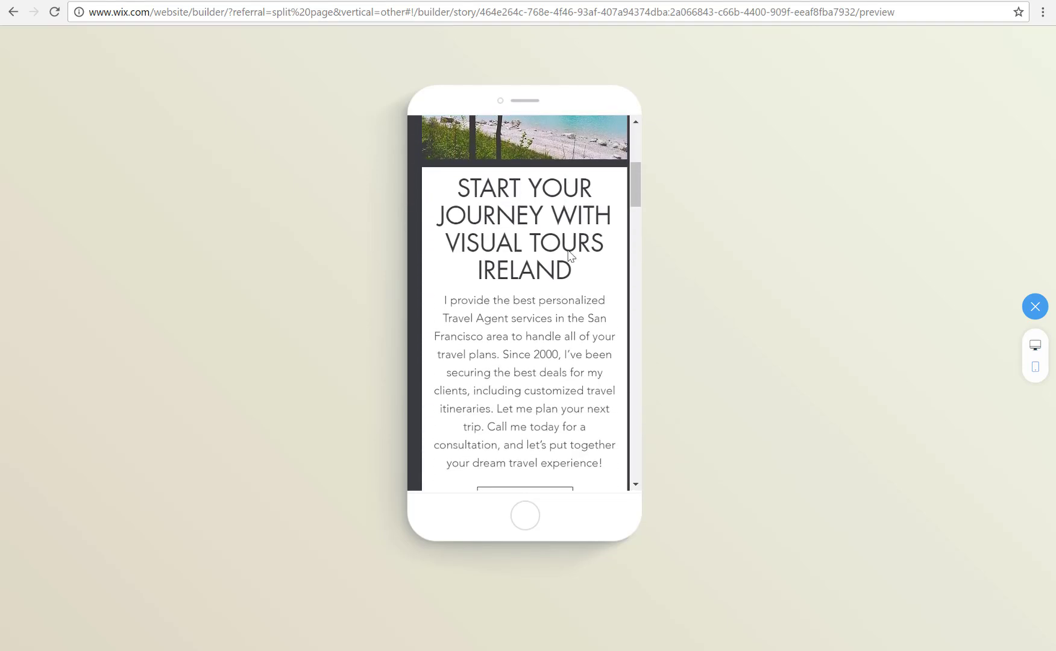
scroll(568, 251, "down", 1)
scroll(570, 250, "down", 8)
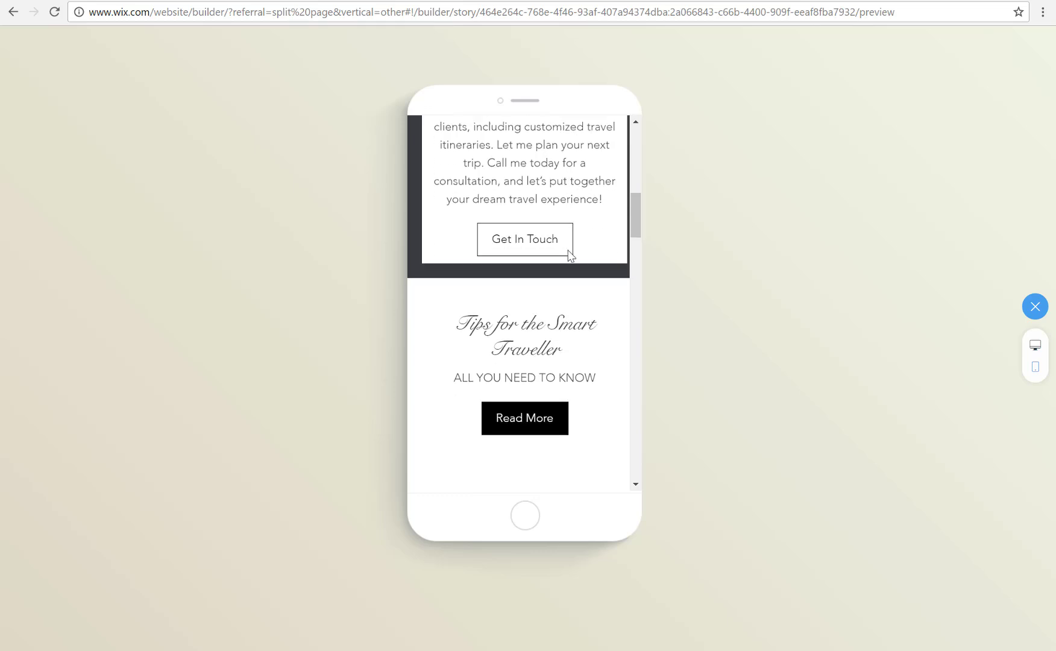
scroll(569, 251, "down", 13)
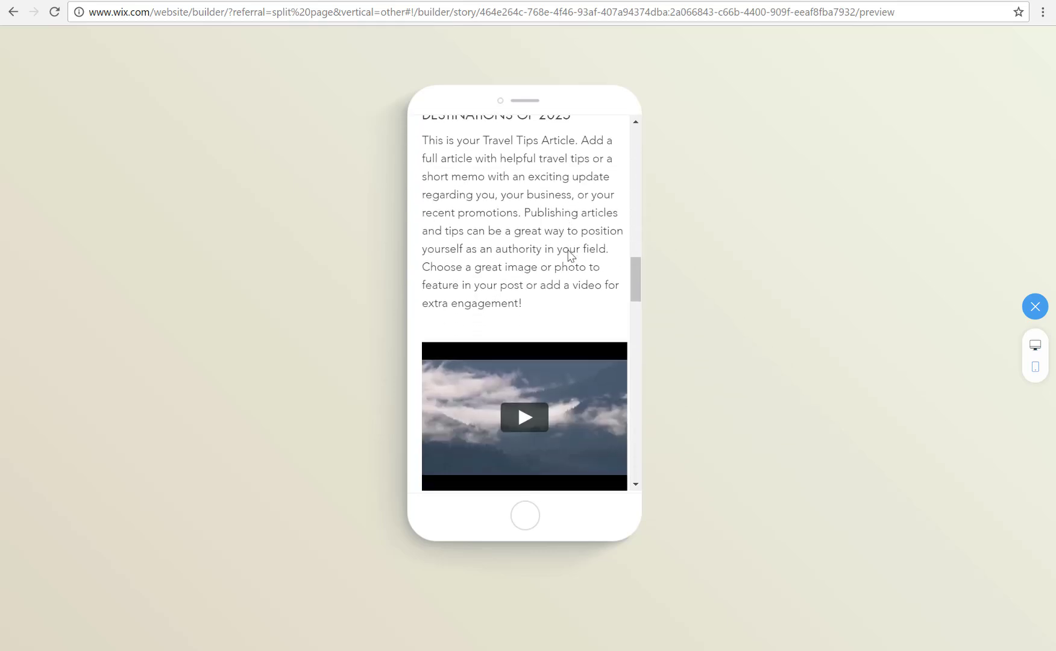
scroll(569, 253, "down", 8)
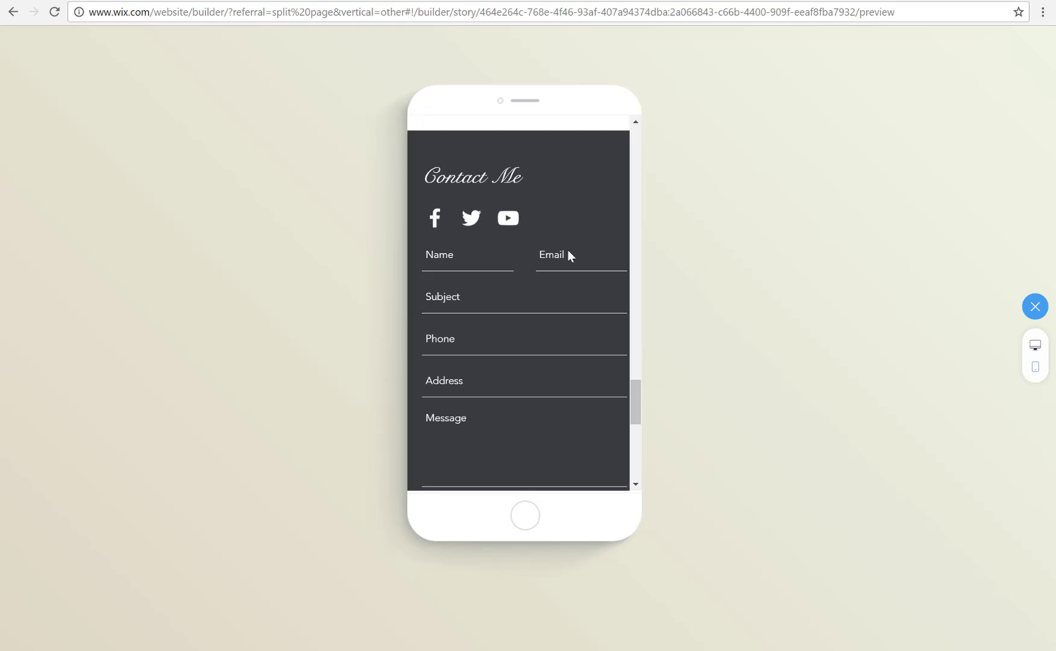
scroll(569, 252, "down", 8)
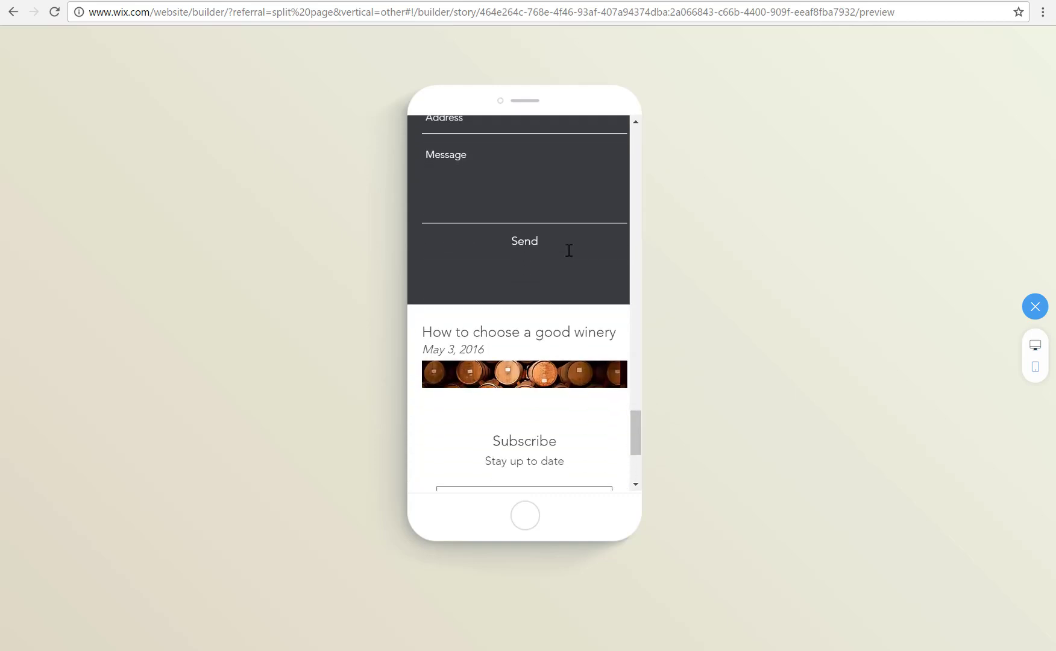
scroll(570, 257, "down", 1)
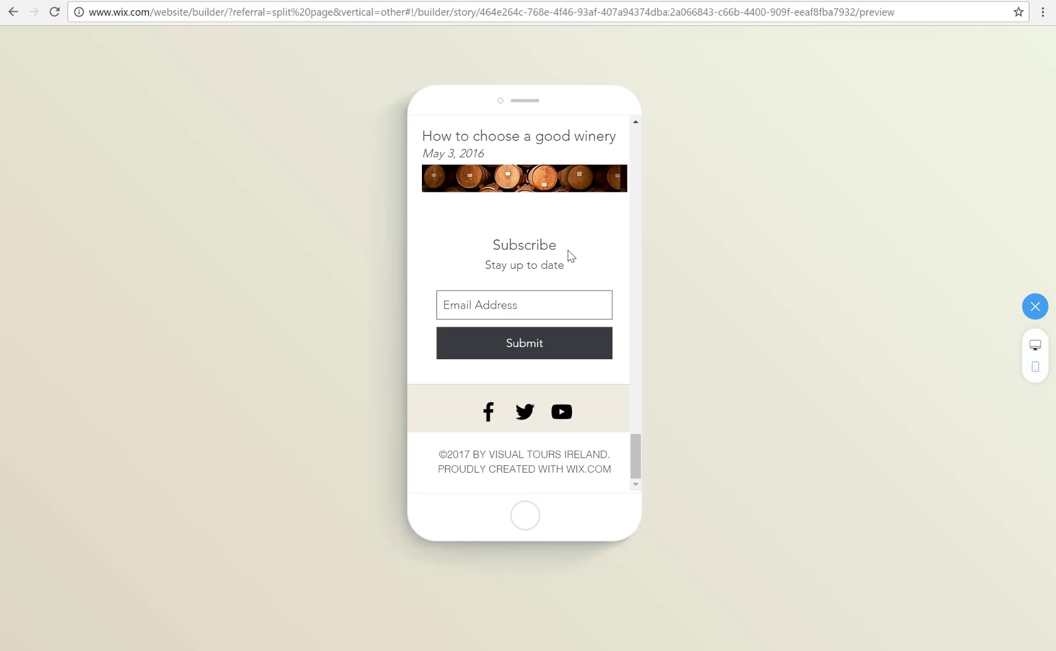
scroll(568, 251, "up", 8)
scroll(568, 251, "down", 8)
scroll(570, 255, "up", 9)
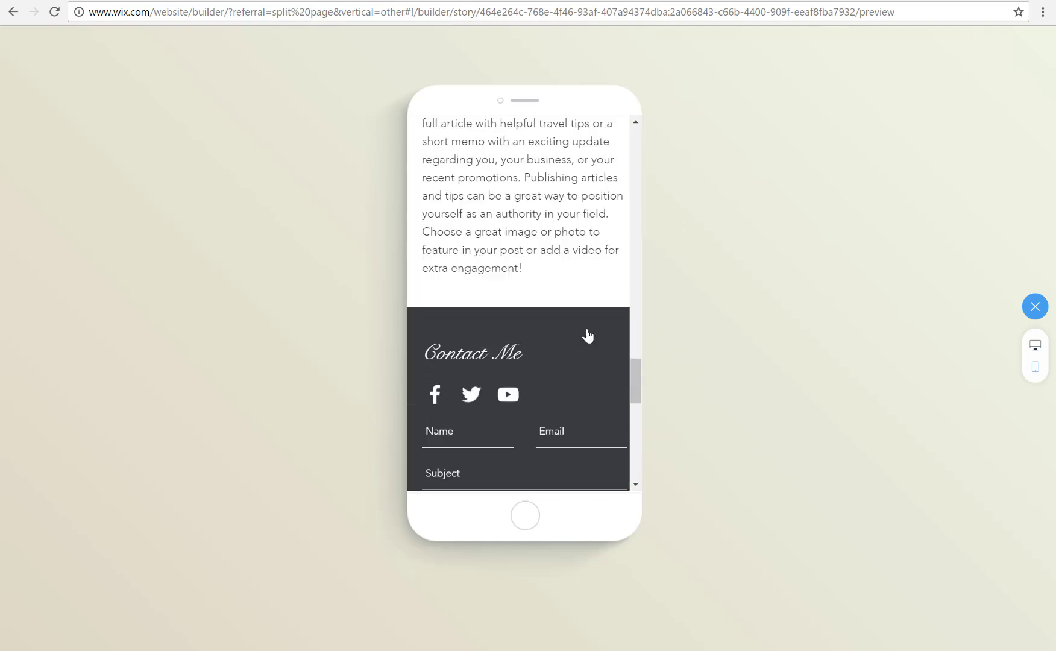
scroll(588, 336, "up", 10)
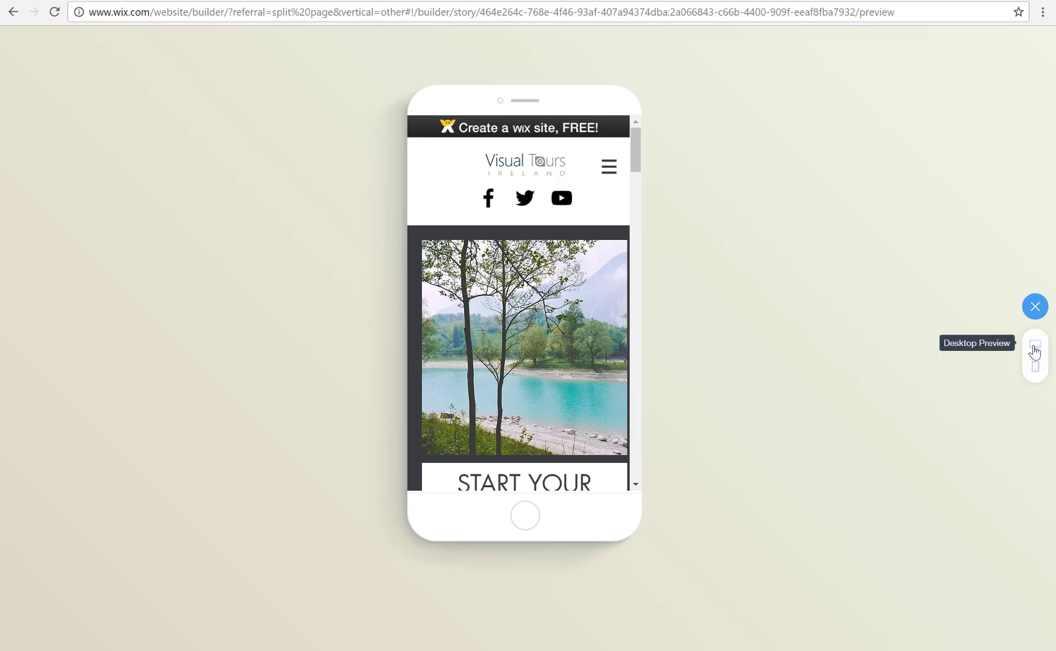
- Return to the desktop preview, exit to the editor, and look over the homepage's welcome and travel tips sections
left_click(1035, 345)
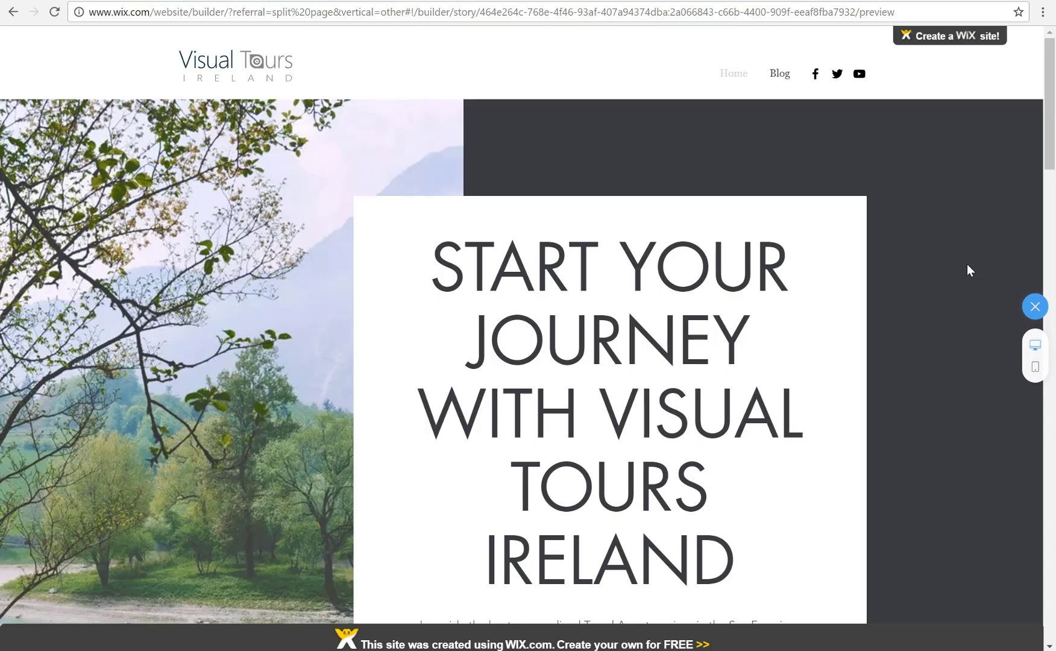
left_click(1036, 307)
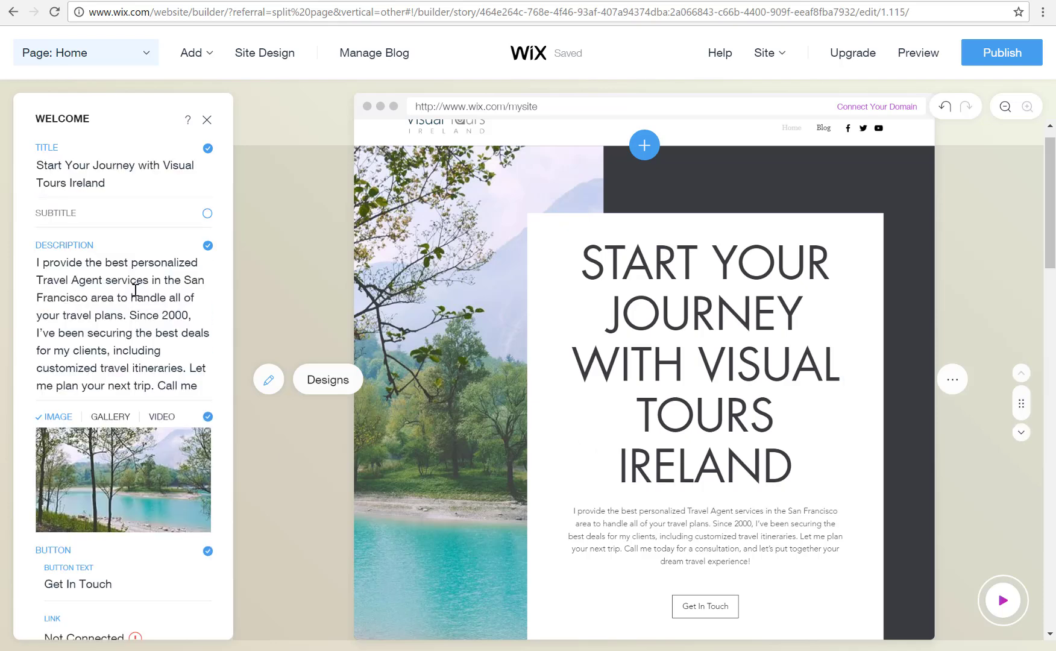
scroll(697, 455, "down", 4)
scroll(697, 455, "down", 3)
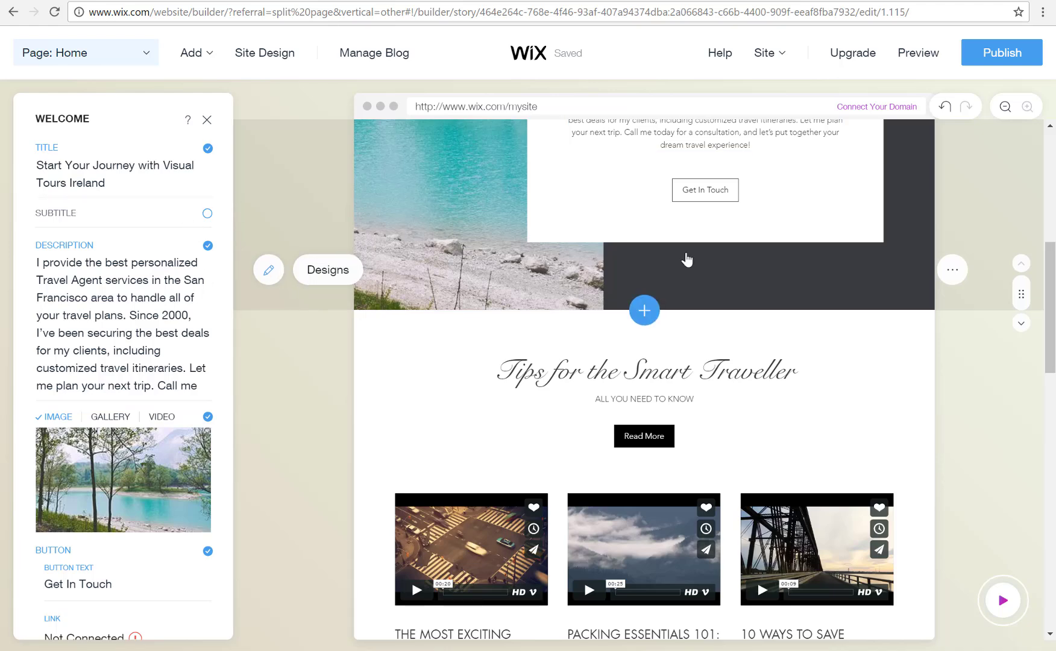
scroll(688, 259, "up", 4)
scroll(687, 259, "down", 7)
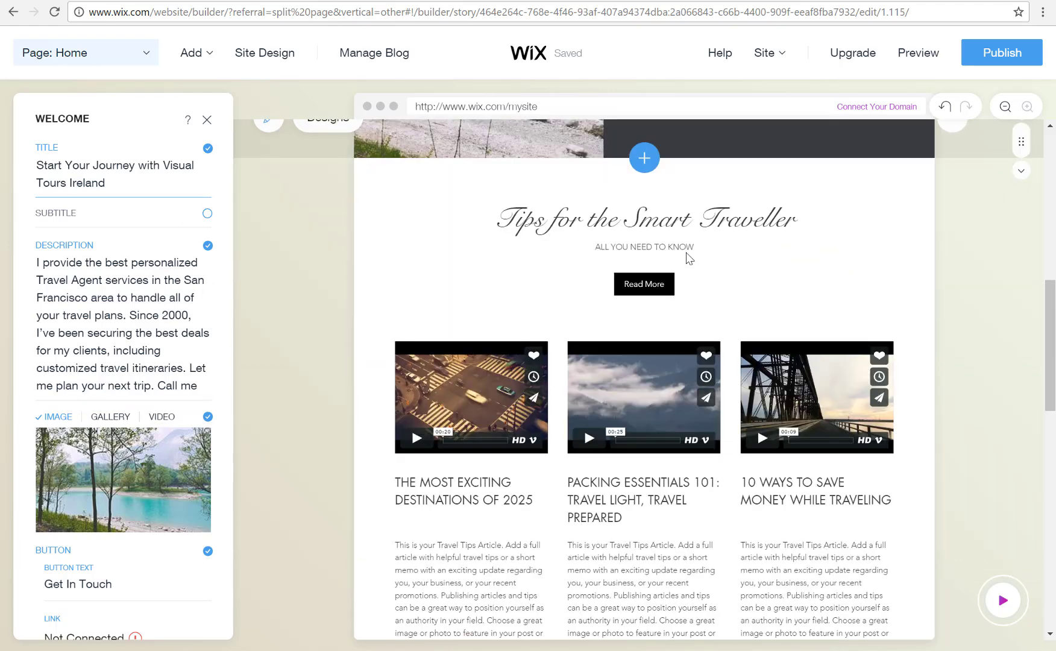
left_click(473, 411)
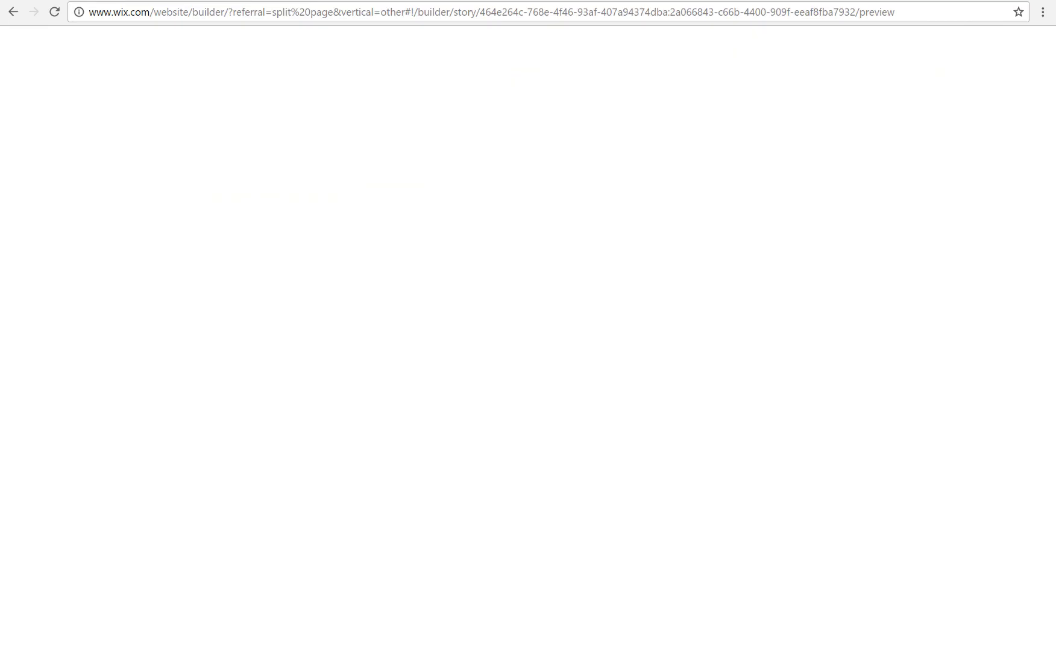
- Review the homepage in the desktop preview again, from the welcome section down to the Contact Me form
scroll(649, 113, "down", 10)
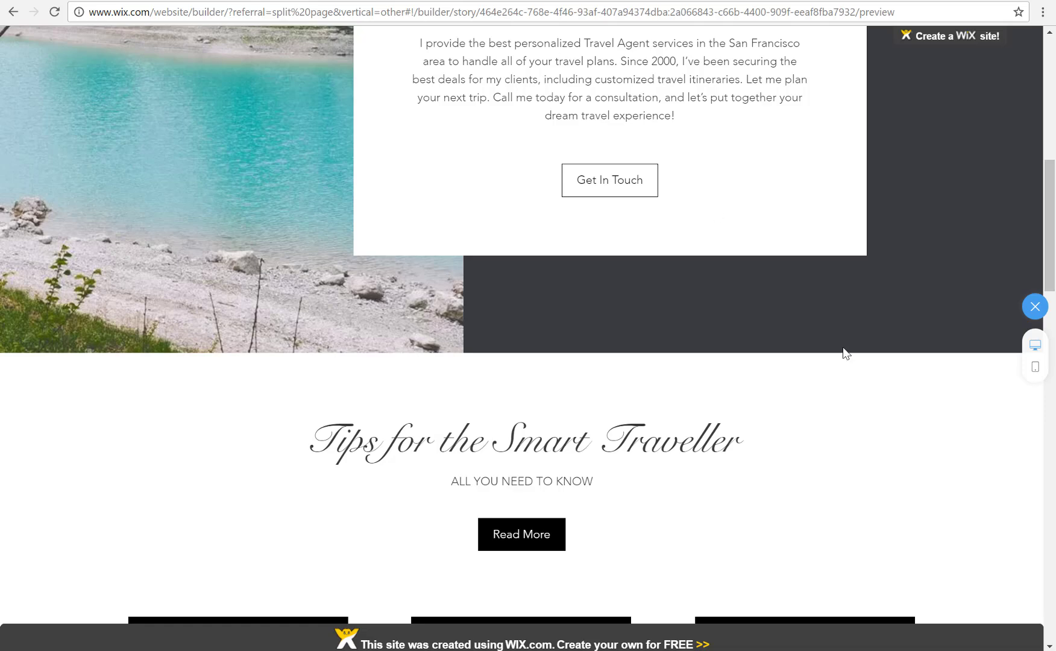
scroll(844, 352, "down", 7)
scroll(669, 335, "down", 8)
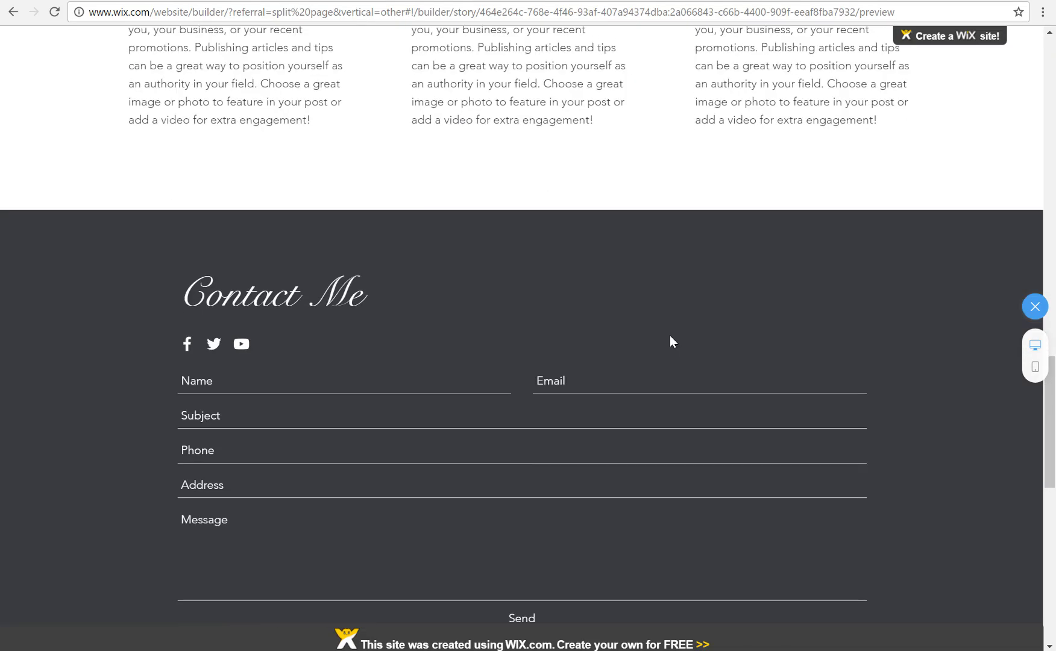
scroll(682, 289, "down", 3)
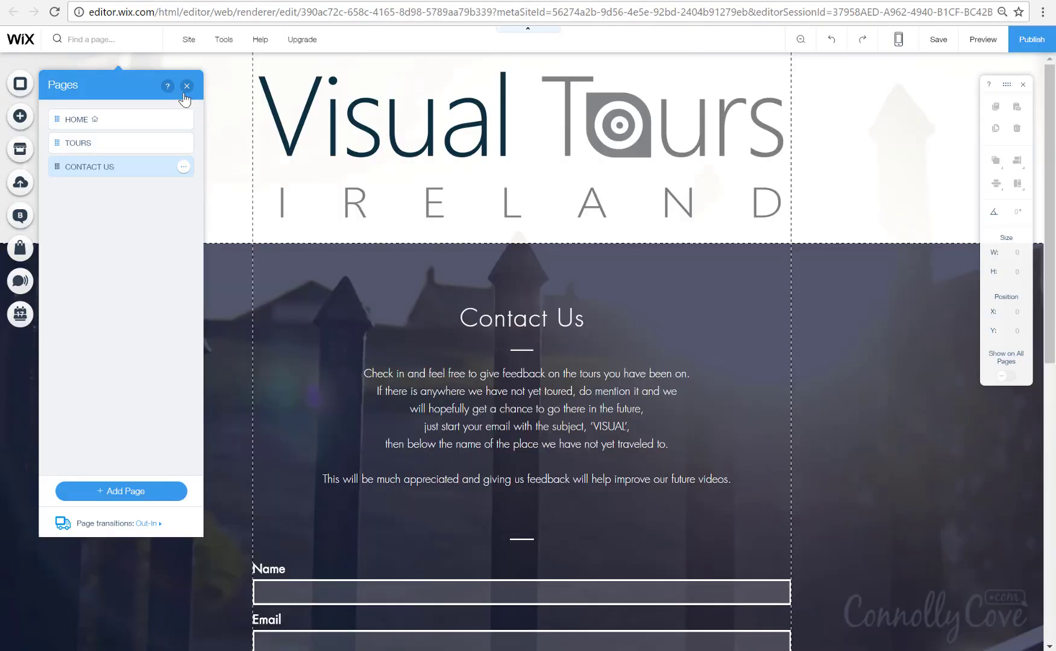
- Close the page list in the Wix Editor and add the Wix Blog to the site
left_click(187, 87)
left_click(20, 216)
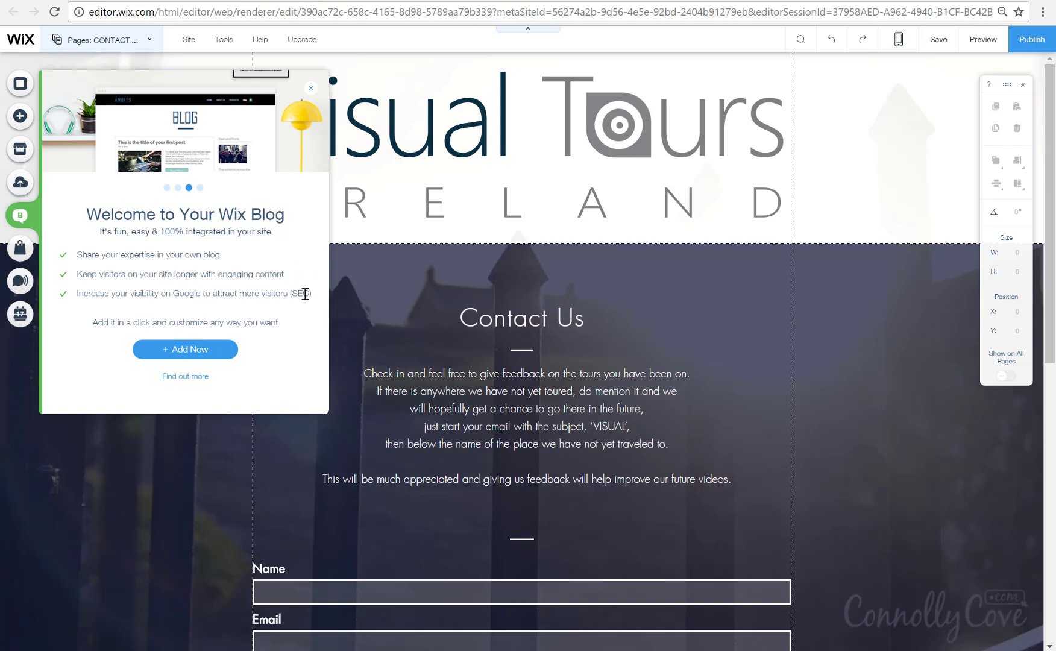
left_click(202, 351)
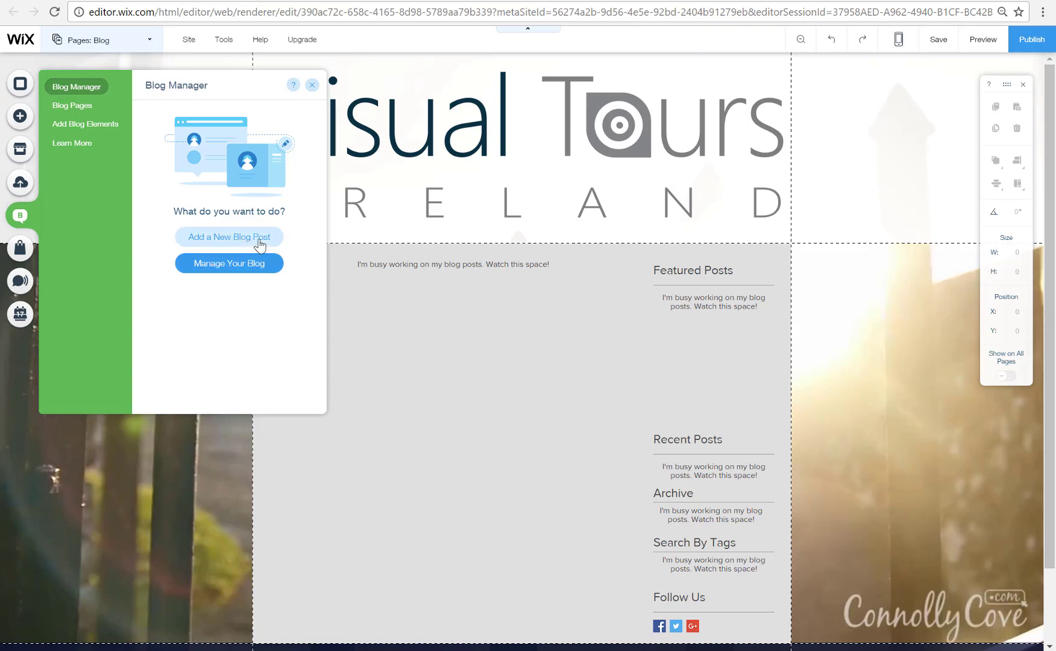
- Look through the blog's pages, addable elements and help resources, and return to the blog manager
left_click(82, 106)
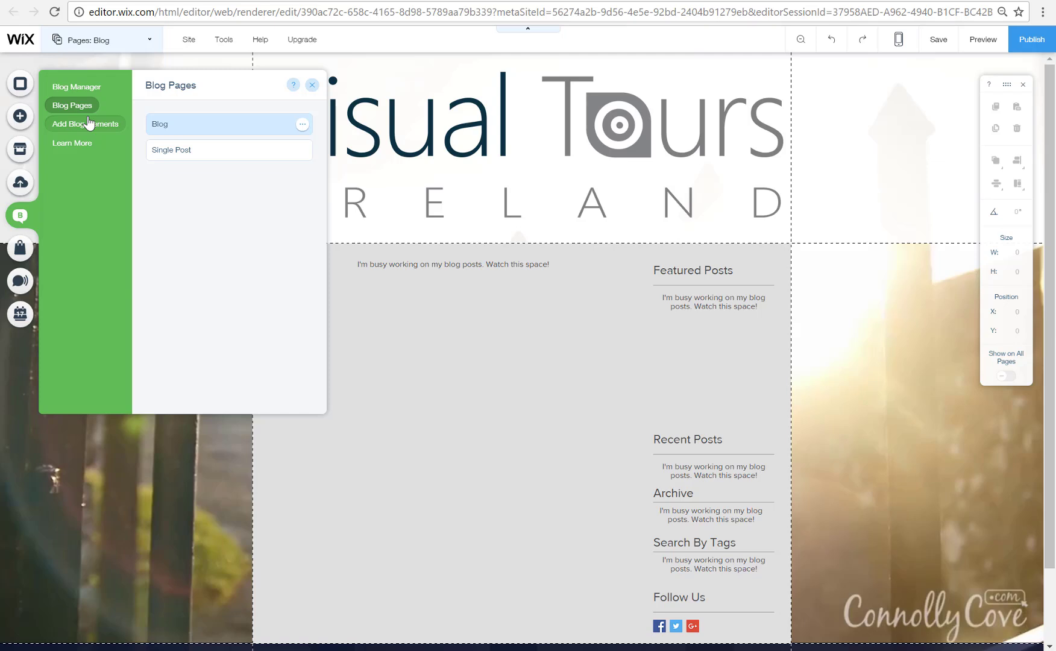
left_click(87, 123)
left_click(68, 146)
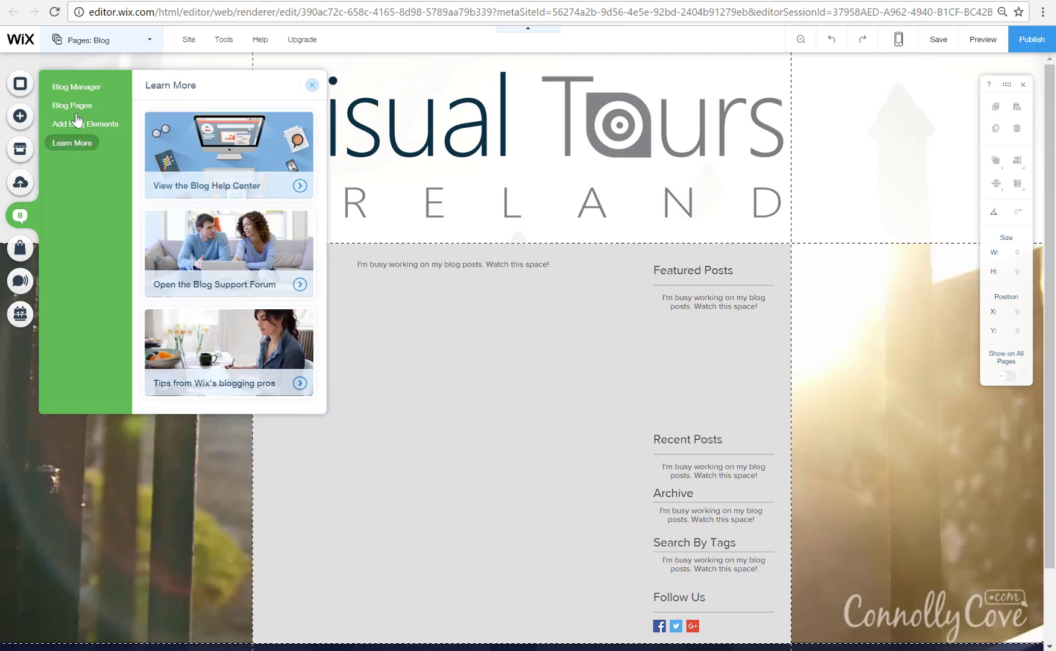
left_click(76, 87)
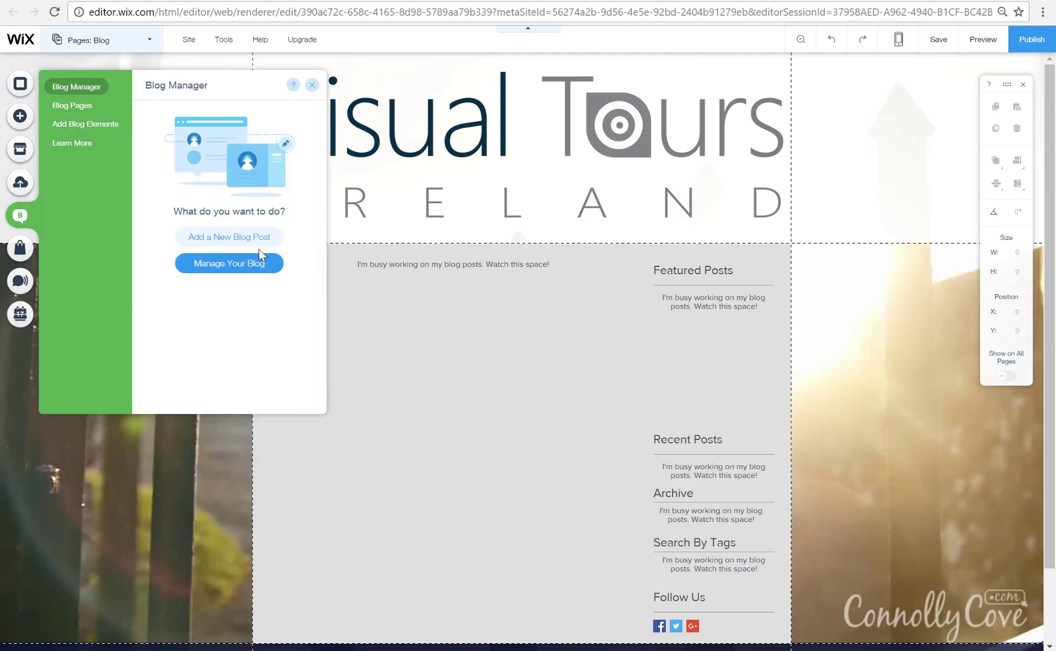
- Start a new blog post titled "Travel Now!" and fill in the author's name
left_click(245, 273)
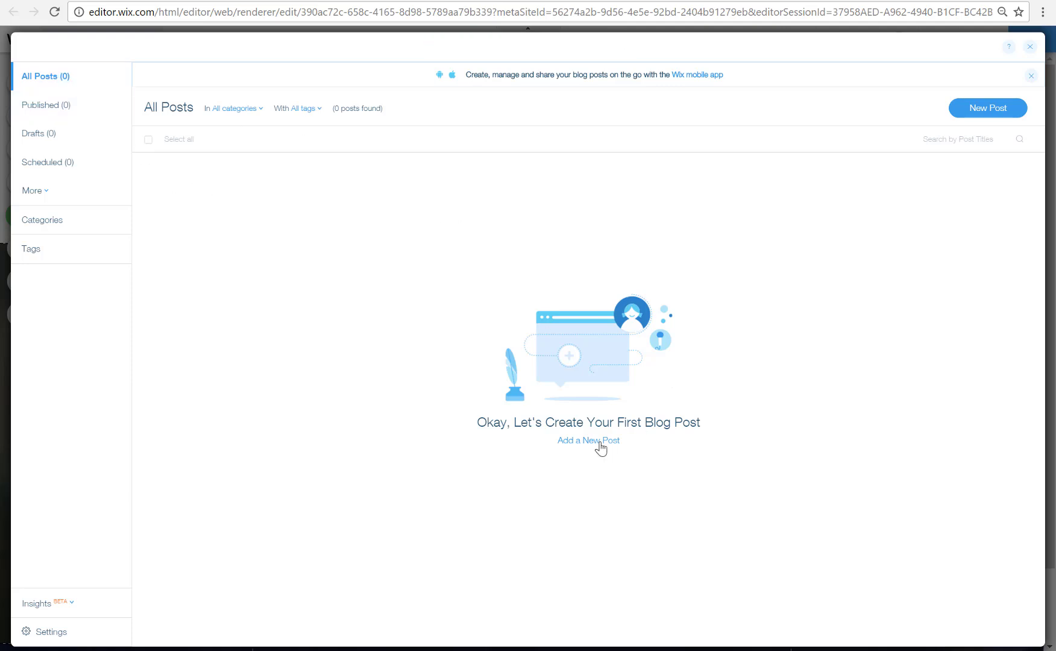
left_click(570, 441)
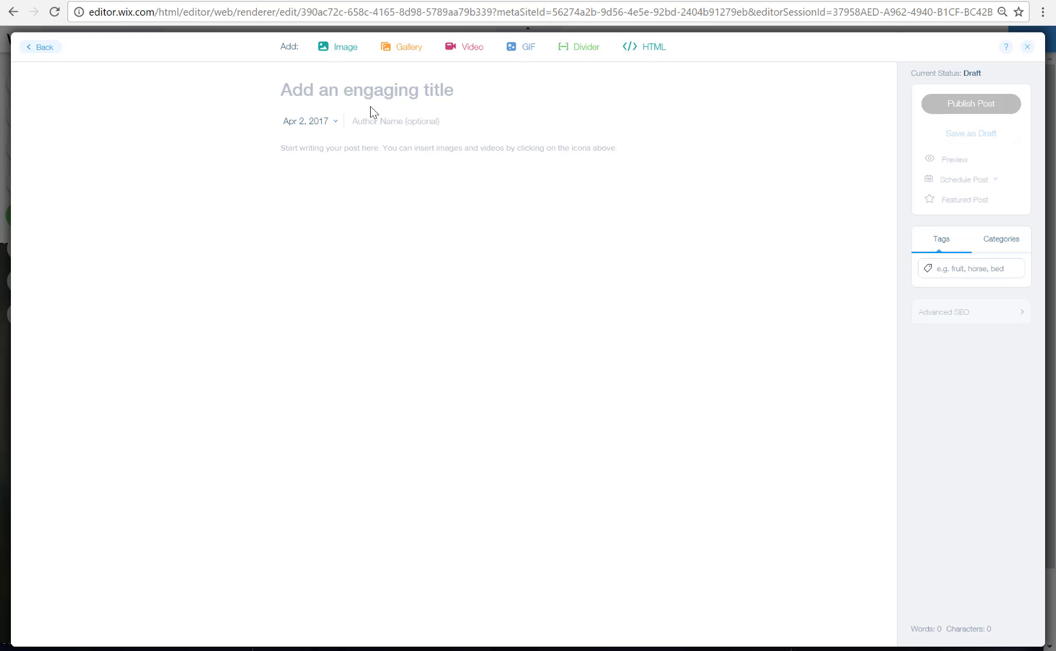
type("Travel ")
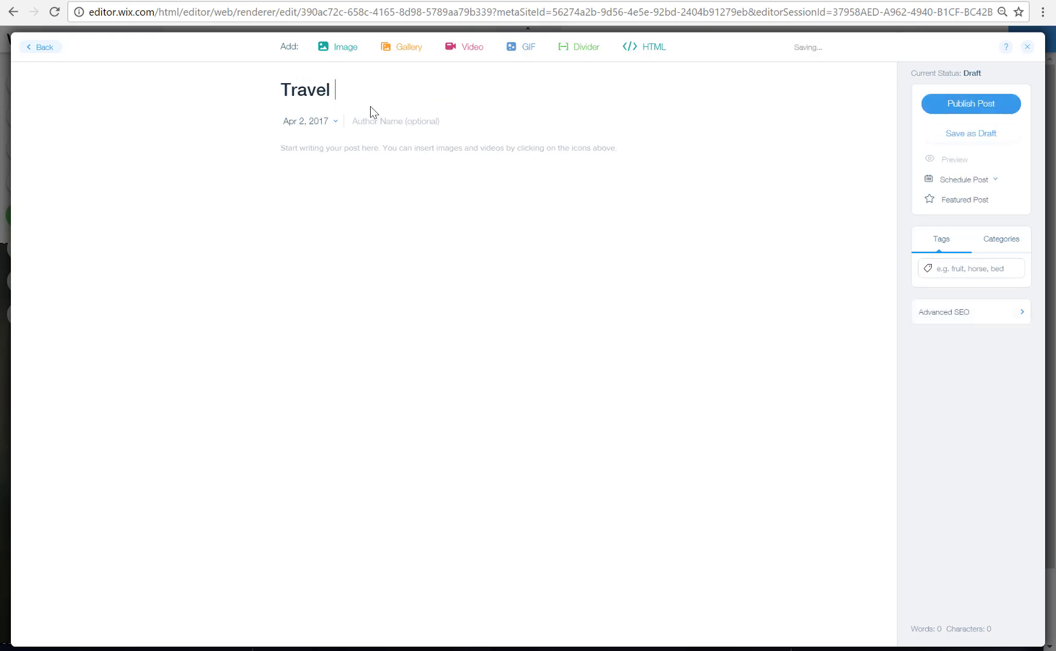
type("Now")
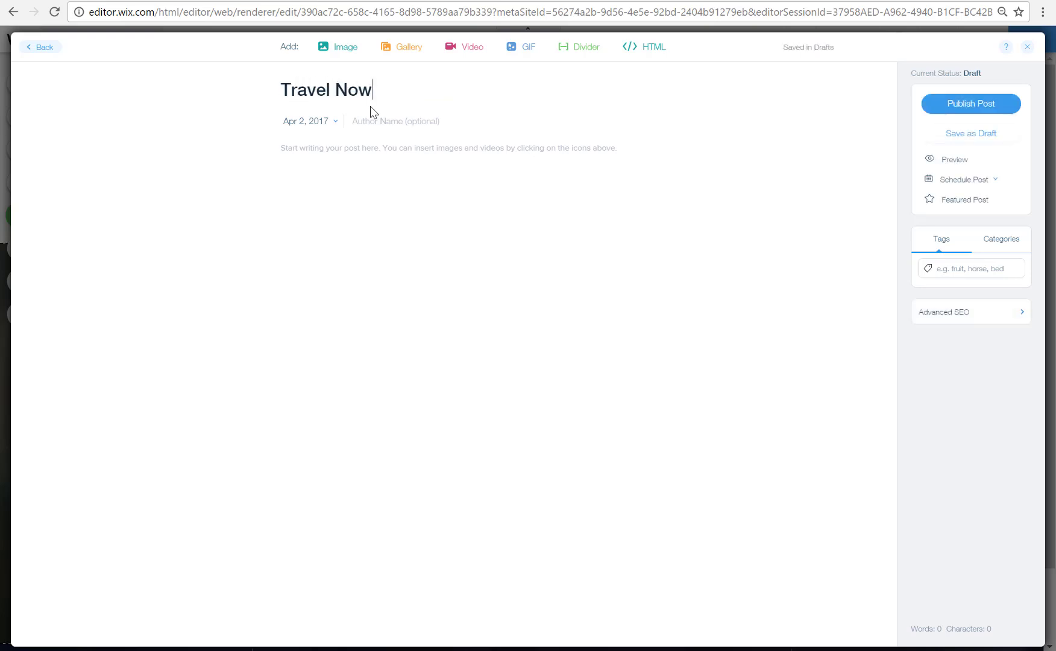
type("!")
left_click(384, 121)
- Insert the free Wix Travel & Transportation picture of two surfers in the sea into the post body
left_click(357, 140)
left_click(346, 56)
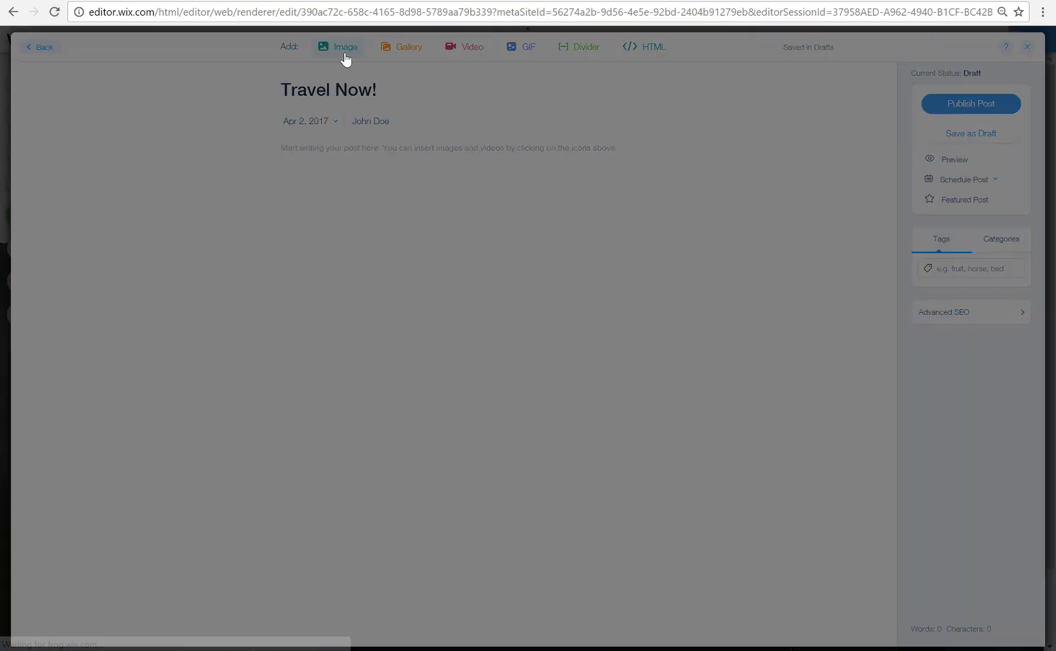
left_click(387, 293)
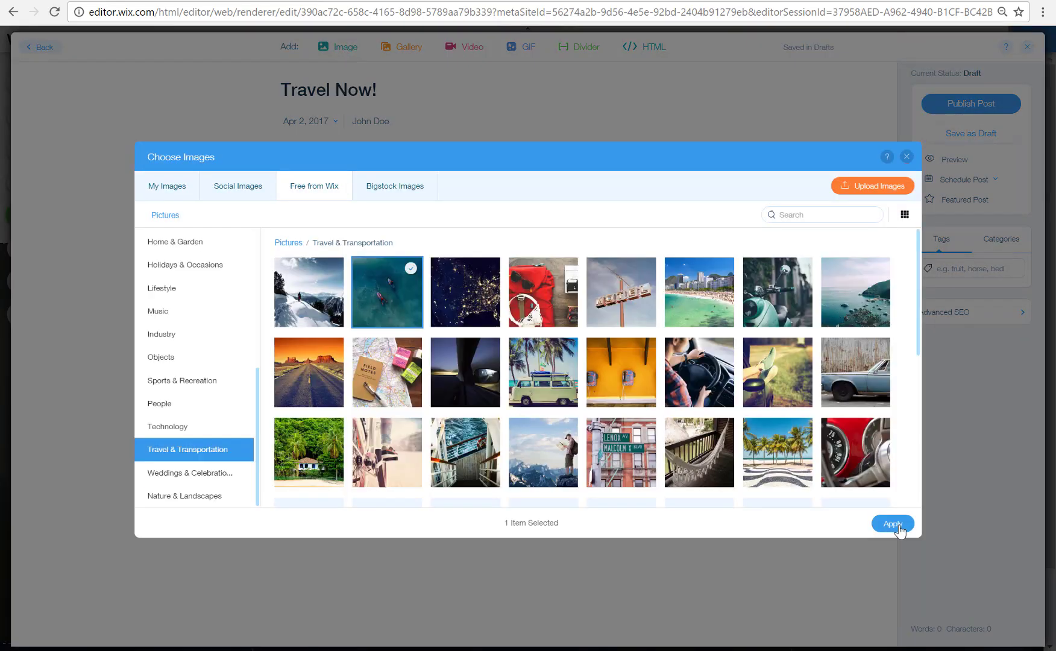
left_click(895, 524)
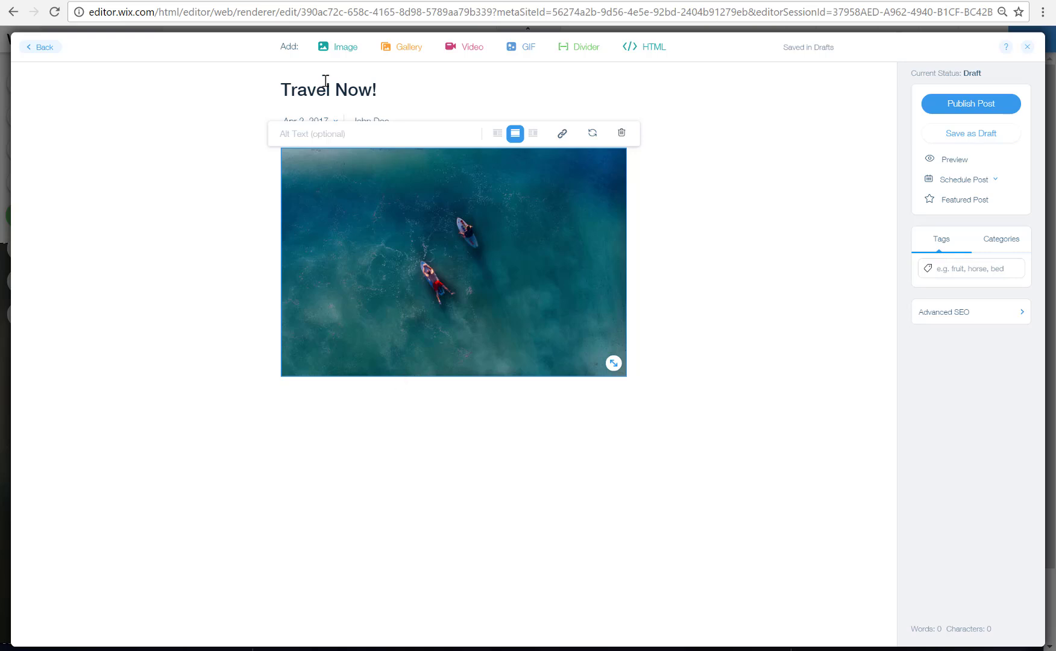
- Set the surfer image's alt text to "Surf the Web"
left_click(333, 133)
type("S")
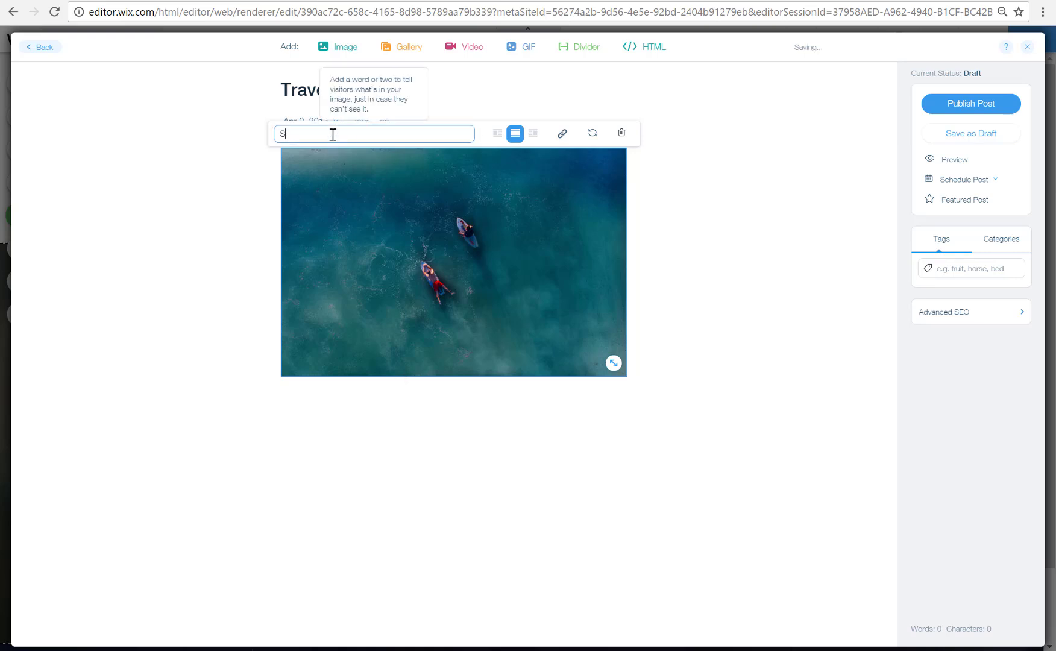
type("urf the Worl")
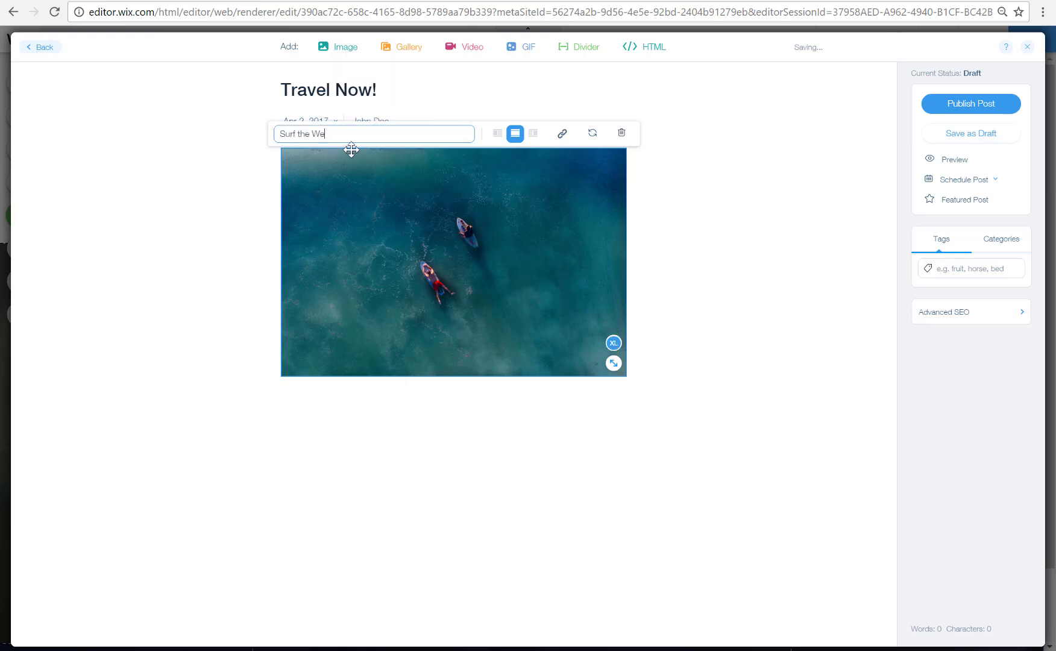
left_click(680, 243)
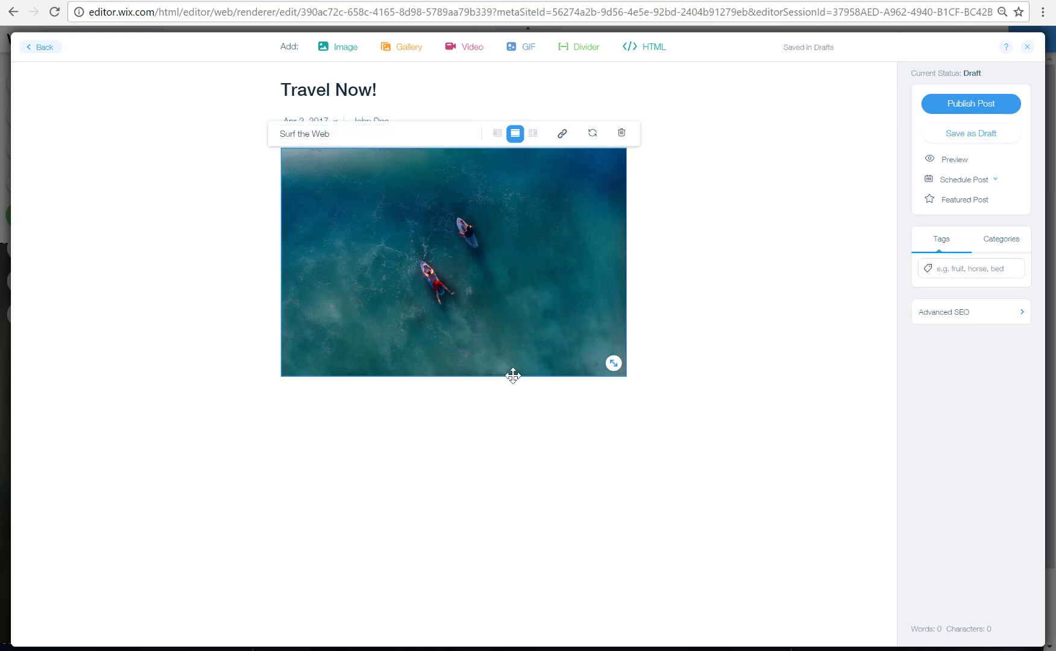
- Start the post text below the surfer image with "Did you know that man has been to"
left_click(461, 395)
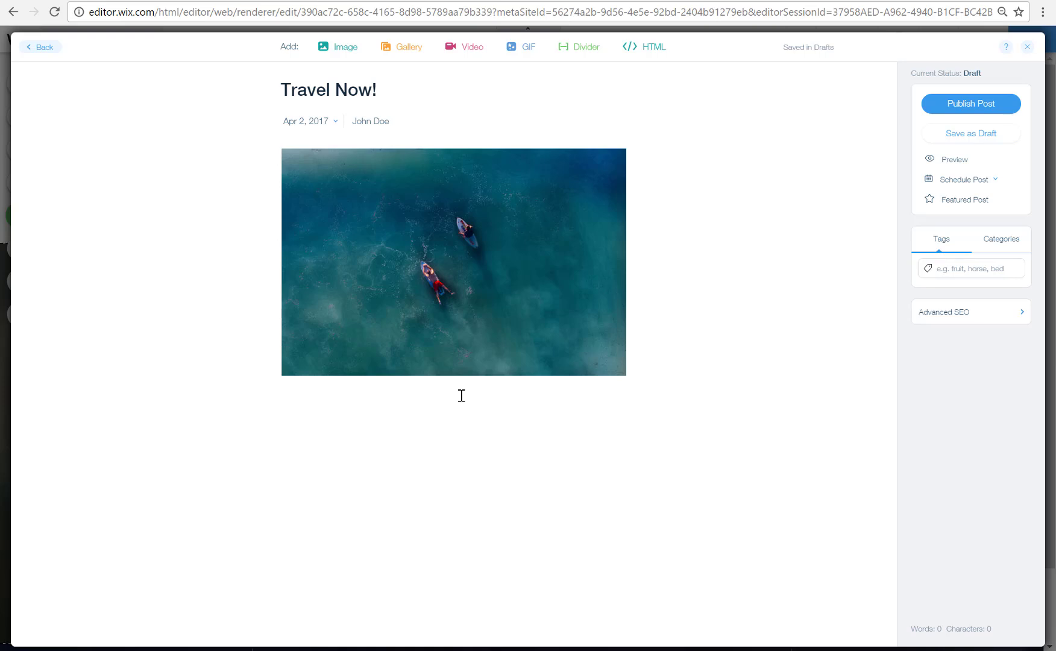
type("Did you know the best pla")
key("BackSpace")
key("BackSpace")
key("BackSpace")
key("BackSpace")
key("BackSpace")
key("BackSpace")
key("BackSpace")
key("BackSpace")
key("BackSpace")
key("BackSpace")
type("at man has been to ")
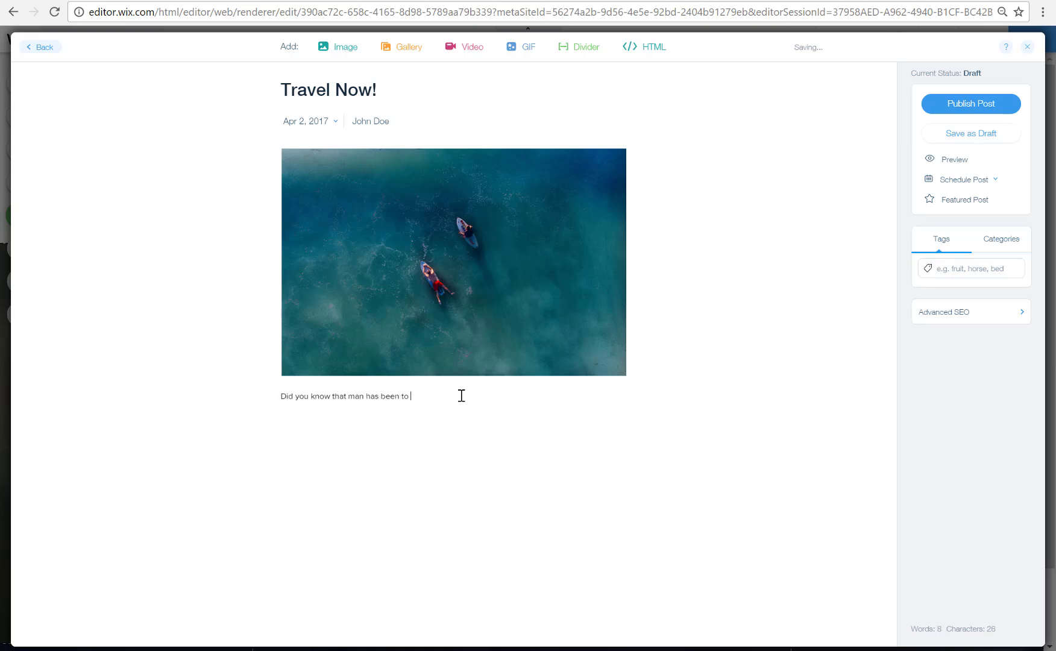
- Continue the text with "the moon and back but yet there is still around 70% of the Ocean that has not yet been discovered? Well you can start"
type("the moon and back but yet there is stil")
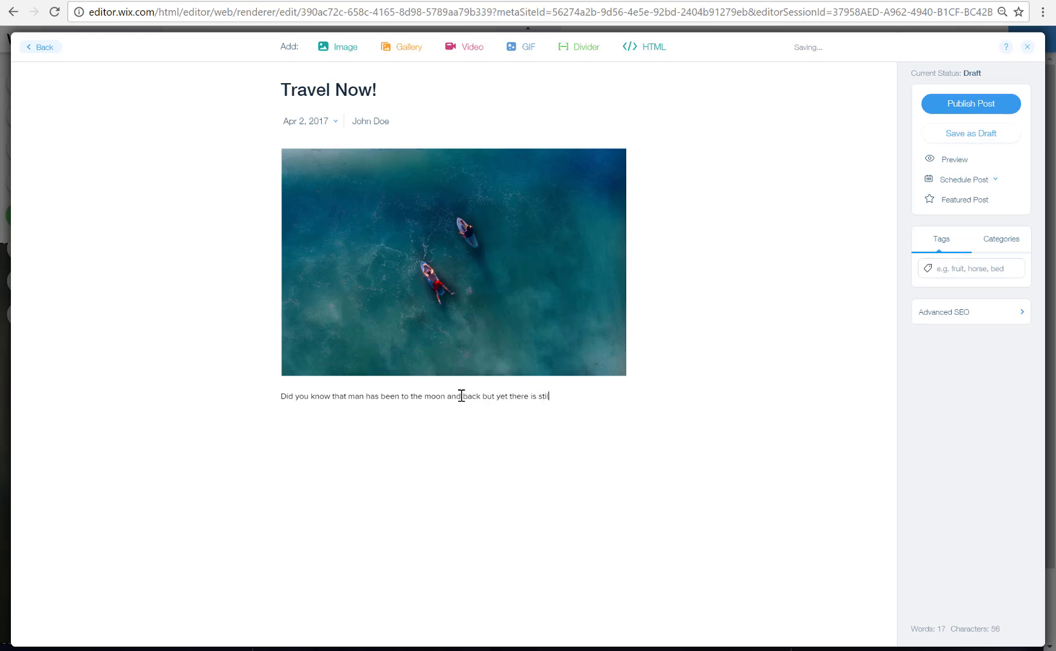
type("l around 70% of the Ocean that has not")
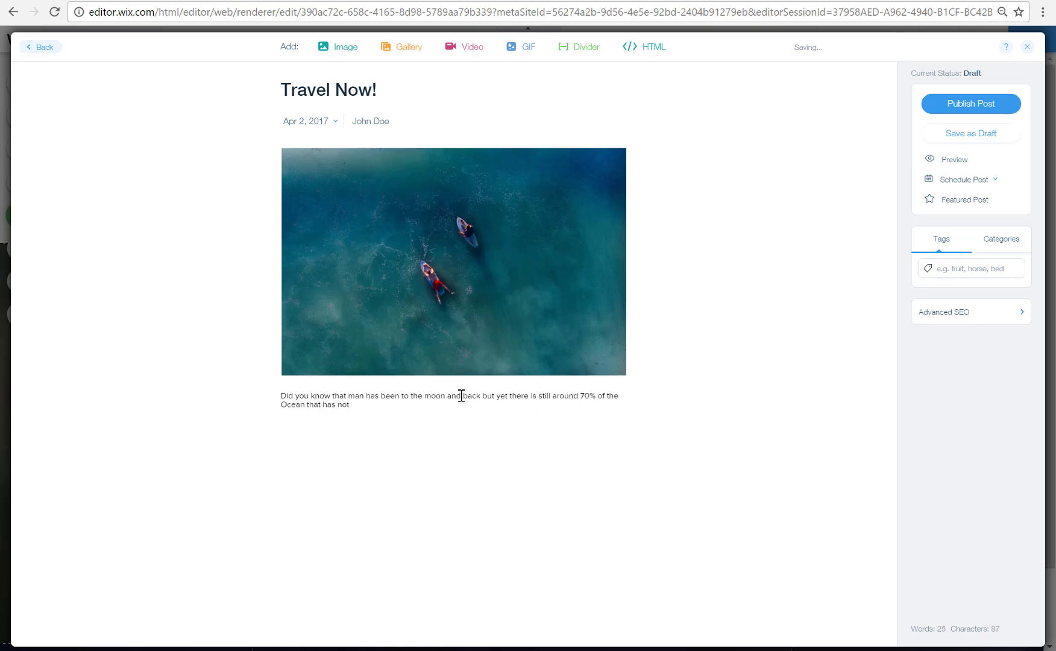
type(" yet been discovered? Well you can start ")
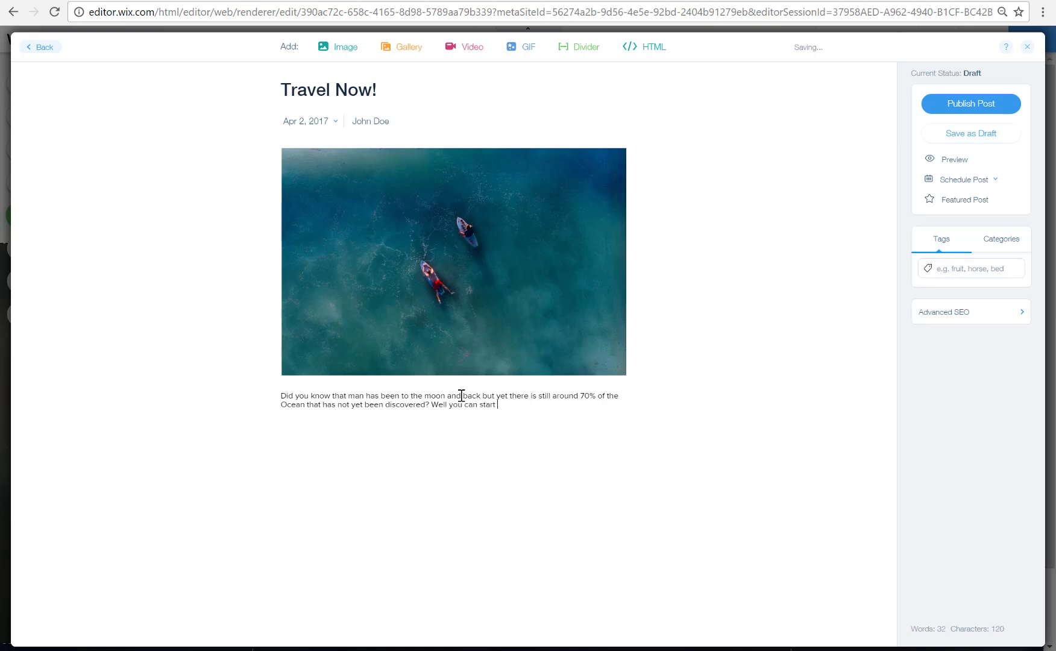
- Finish the post text with "to travel the world and visit the unknown locations of the ocean and see for yourself how big and wonderful it really is!"
type("to travel the world and visit the unkno")
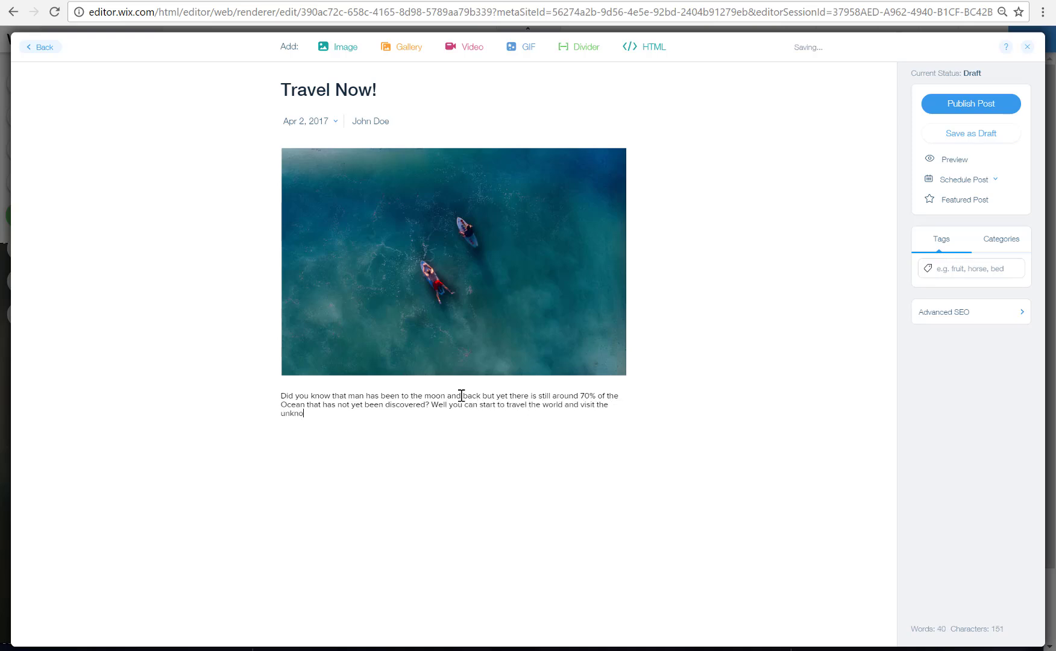
type("wn locations of the ocean ")
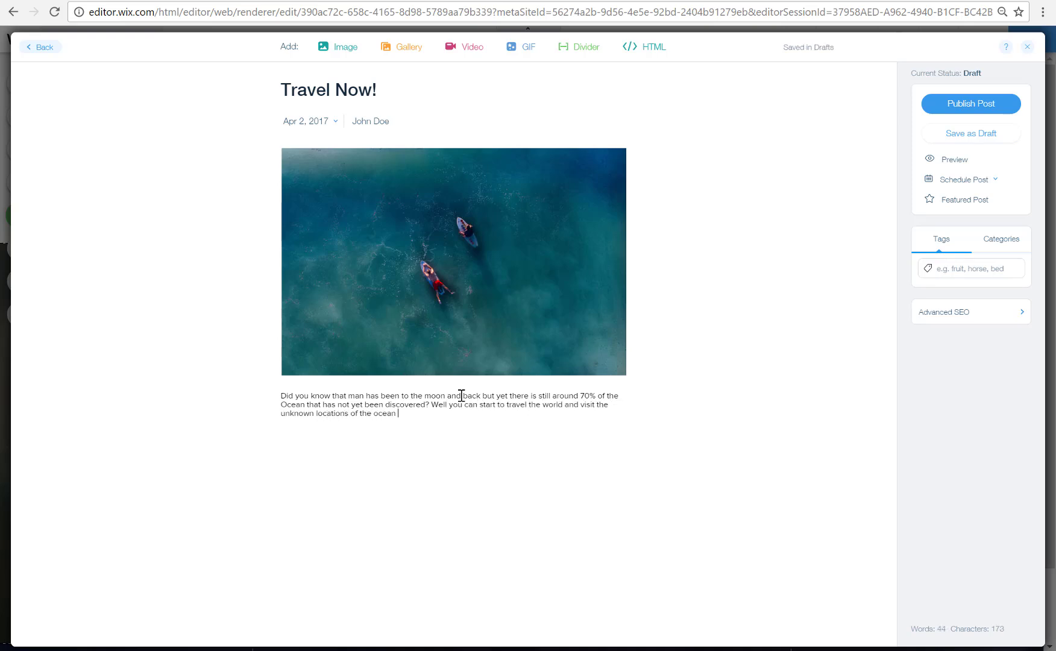
type("and see for yourself how big and wonderful it really is!")
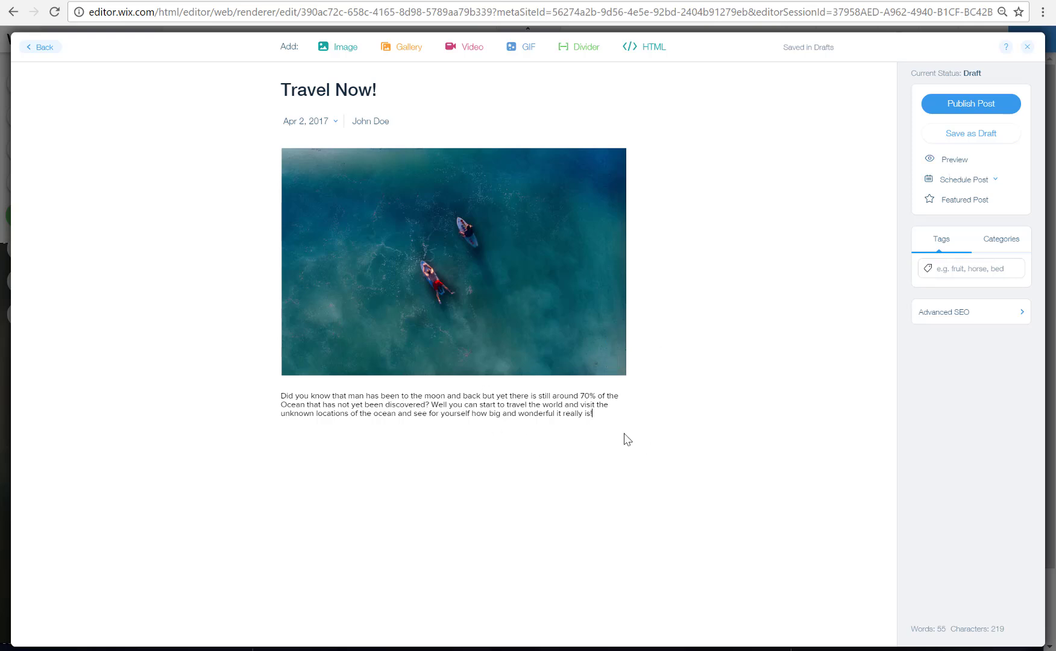
- Publish the "Travel Now!" post without sharing it on social networks, and return to the Blog page in the editor
left_click(971, 105)
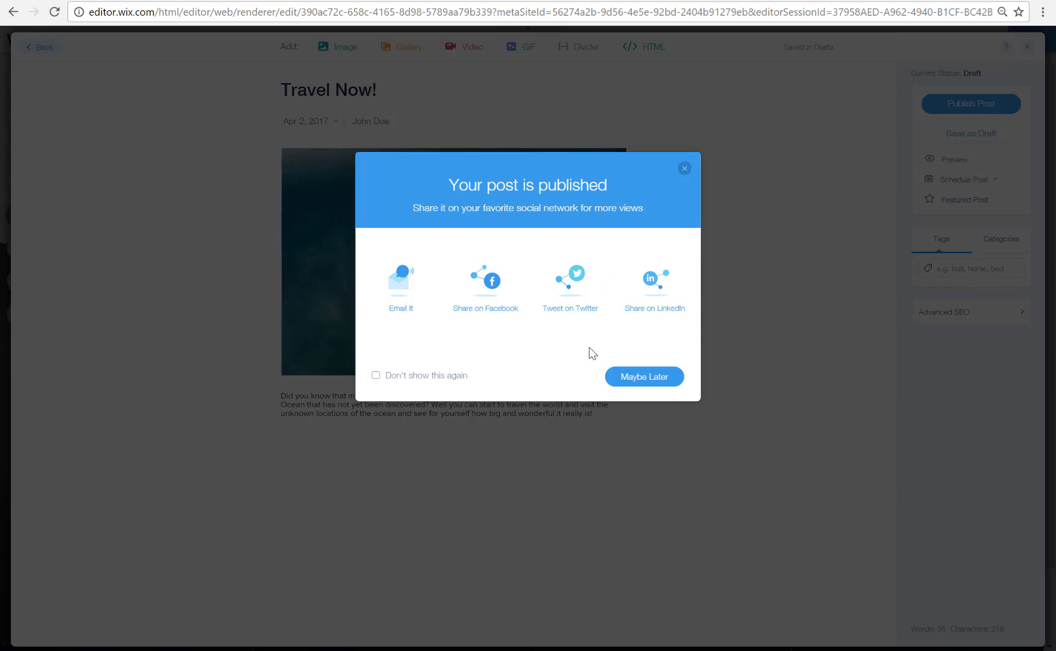
left_click(653, 377)
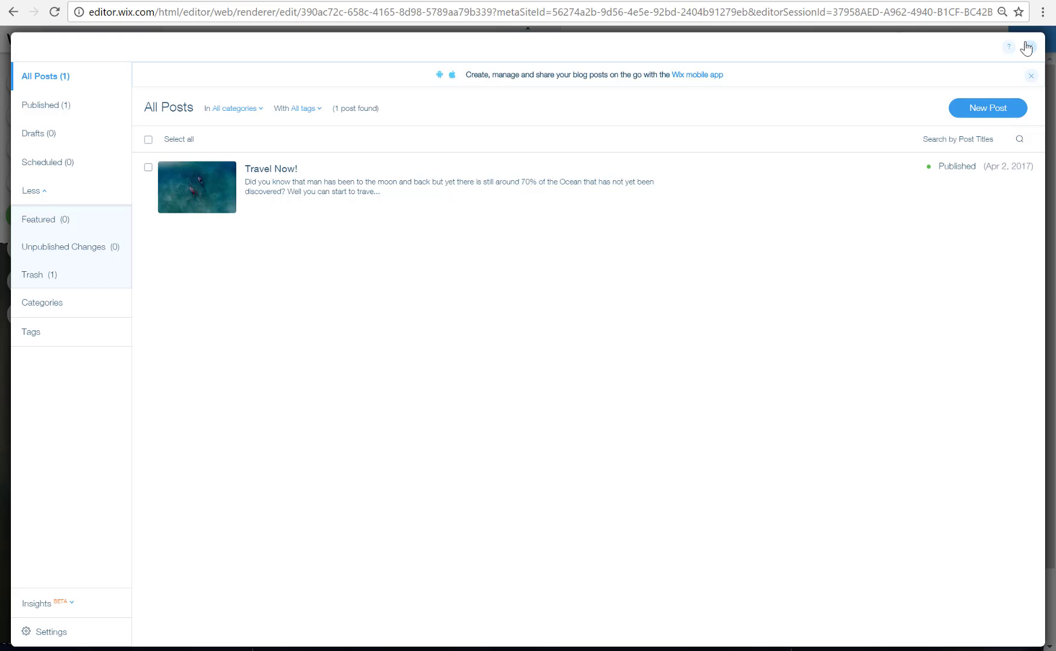
left_click(1028, 47)
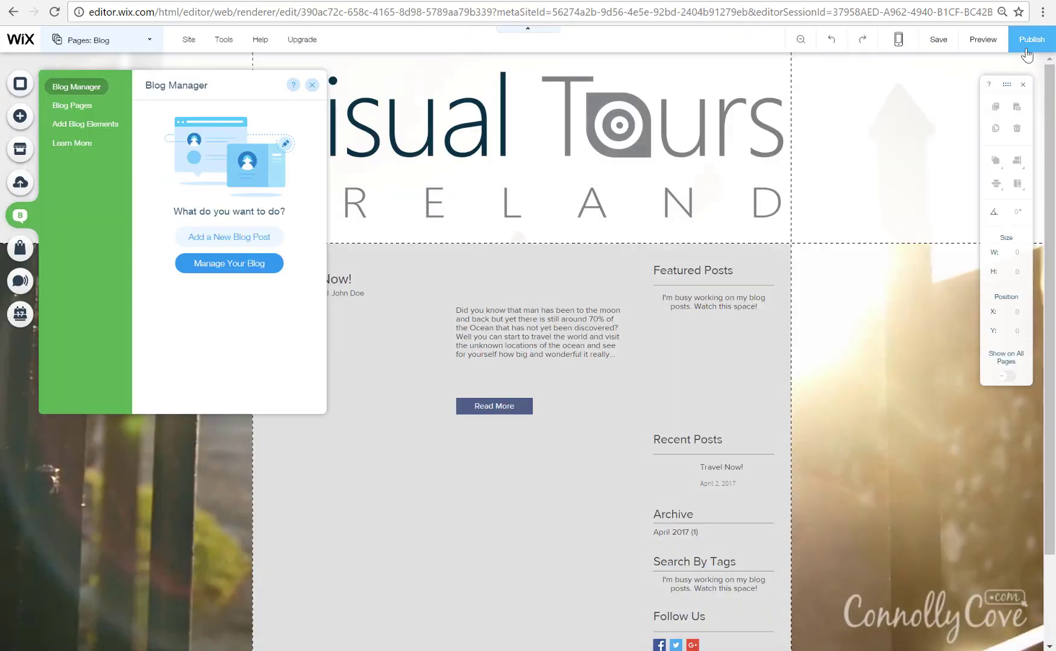
left_click(311, 85)
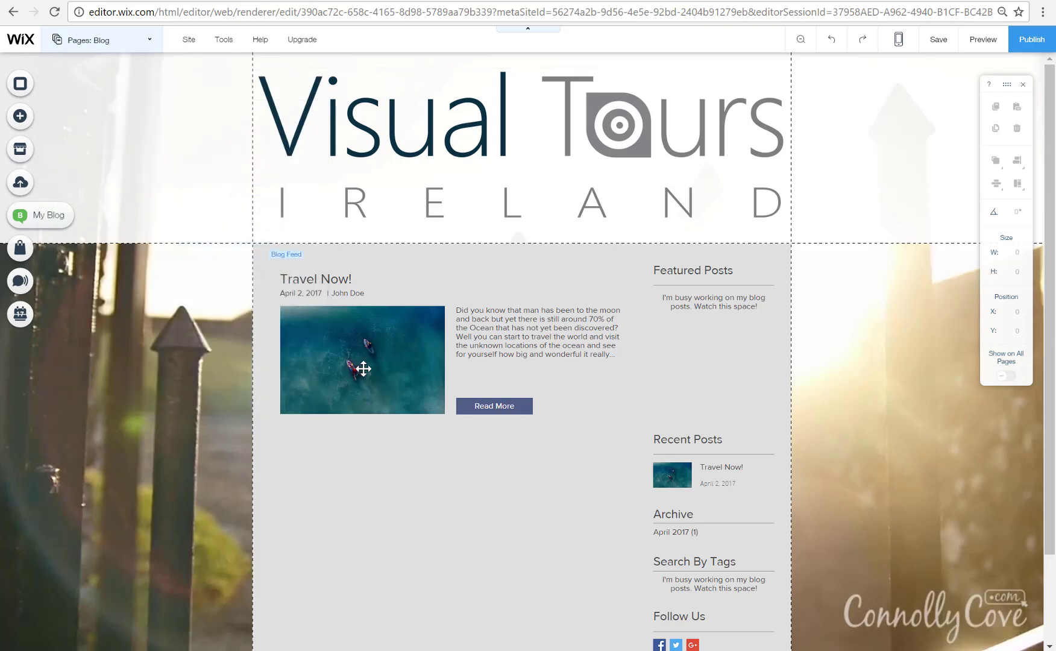
- Change the Blog page's design to the themed No Color option
left_click(325, 514)
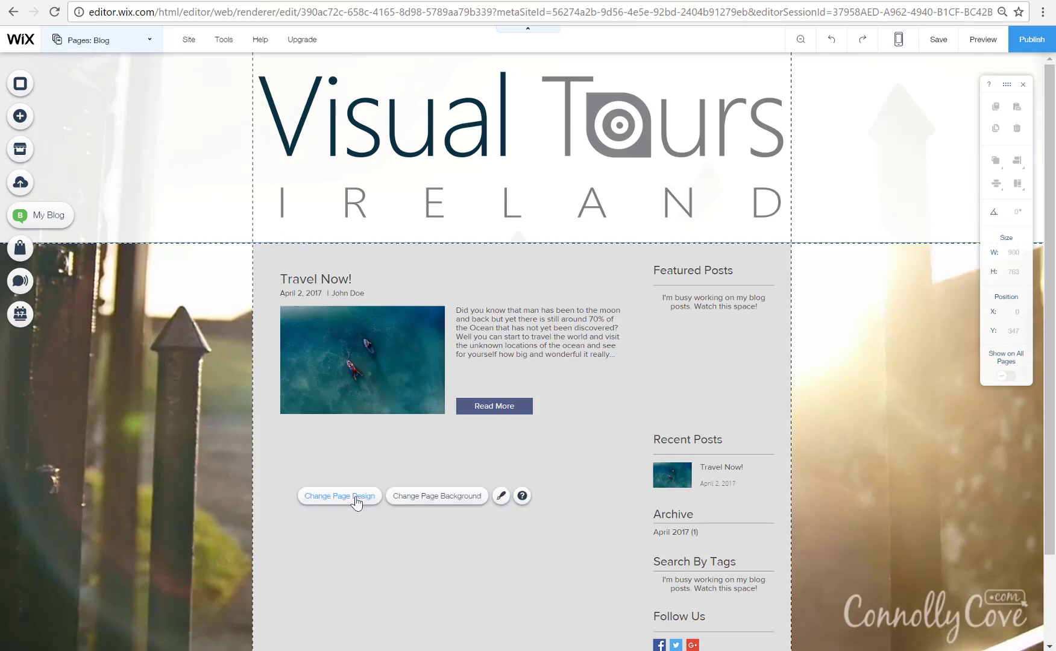
left_click(355, 499)
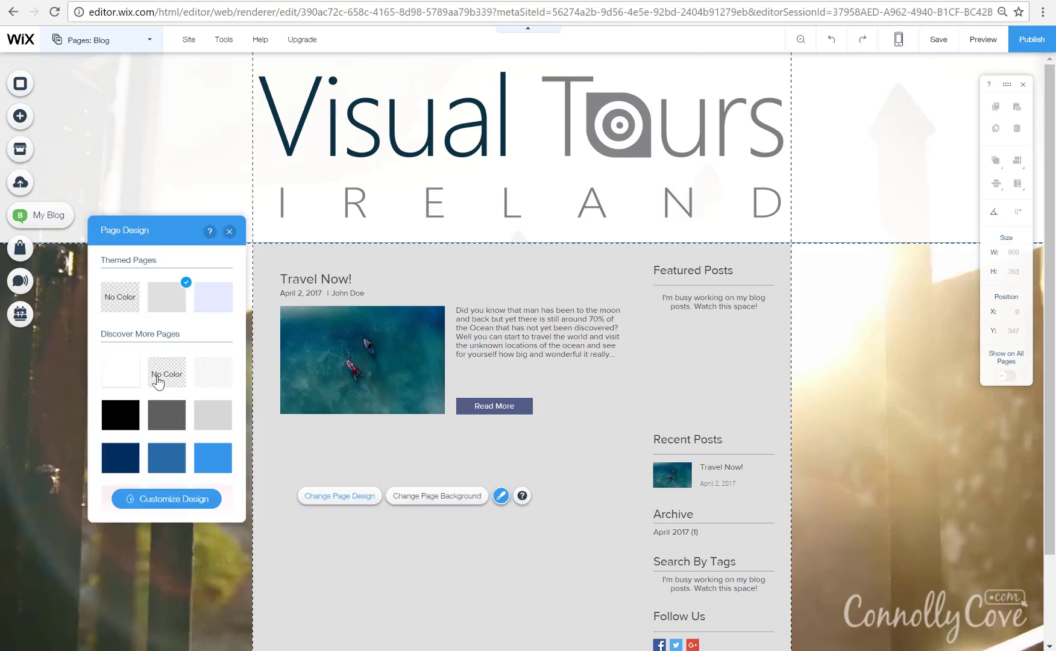
left_click(119, 296)
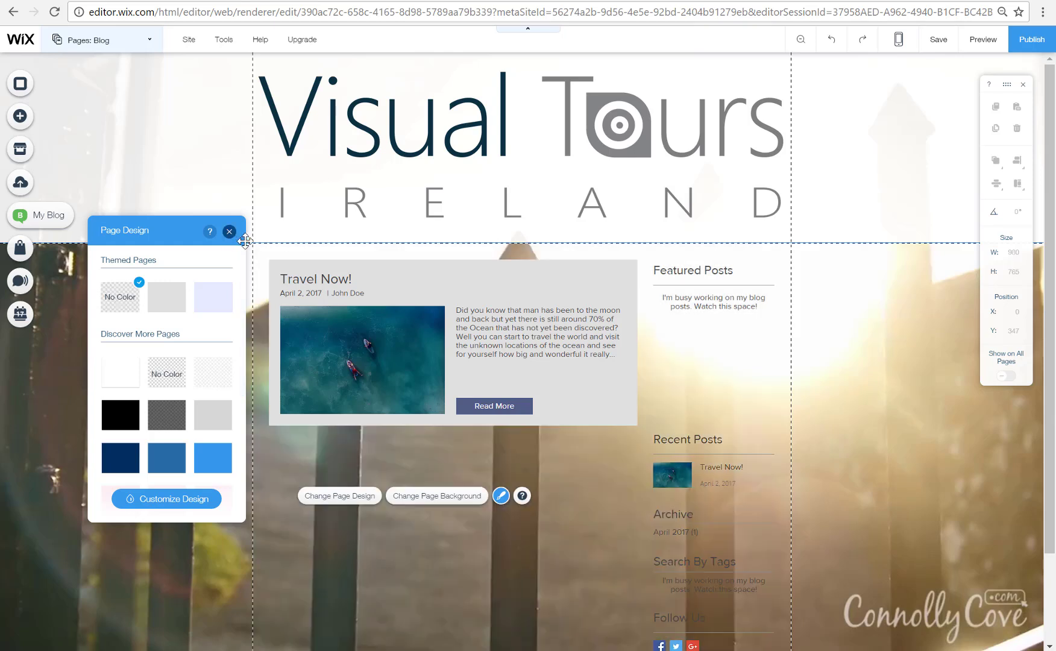
left_click(229, 231)
left_click(565, 481)
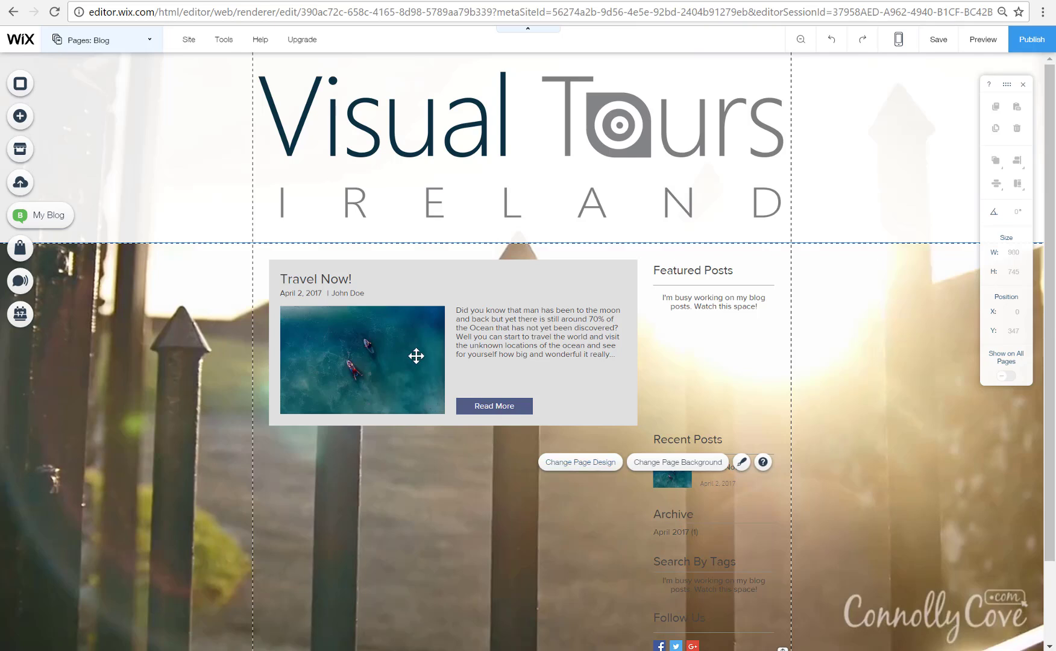
- Look at the categories and all posts in the blog feed's post manager, and return to the page
left_click(422, 284)
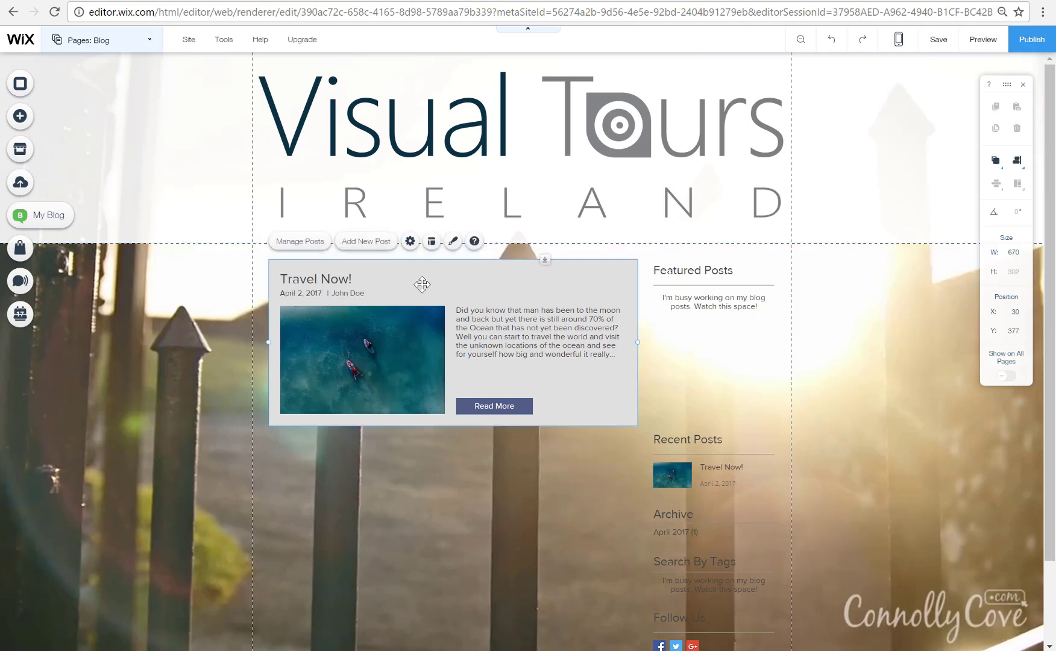
left_click(303, 248)
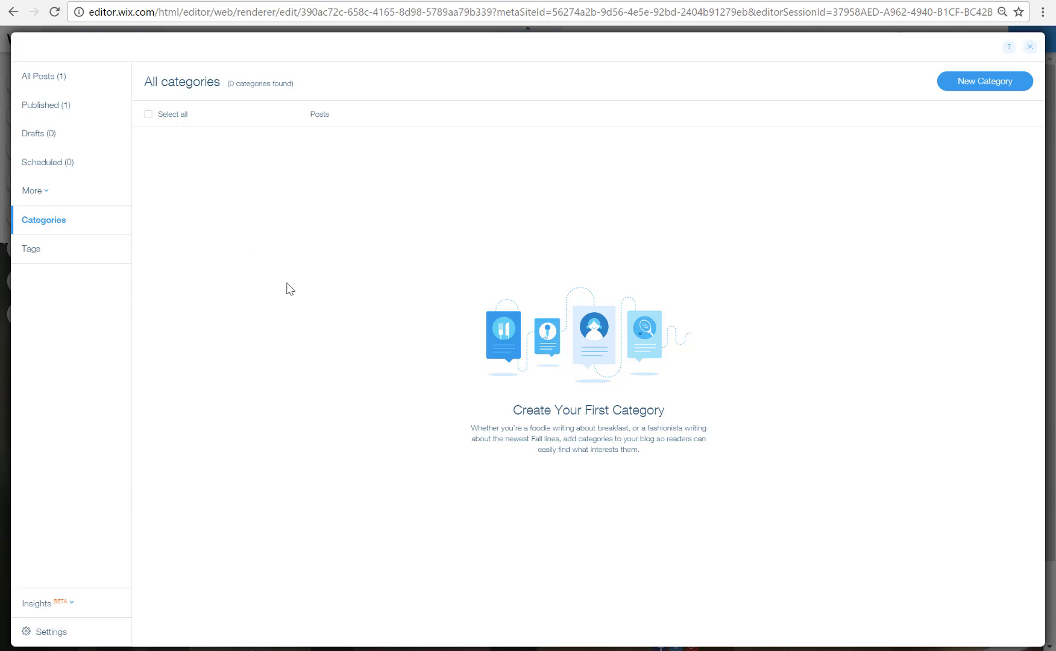
left_click(68, 80)
left_click(1030, 46)
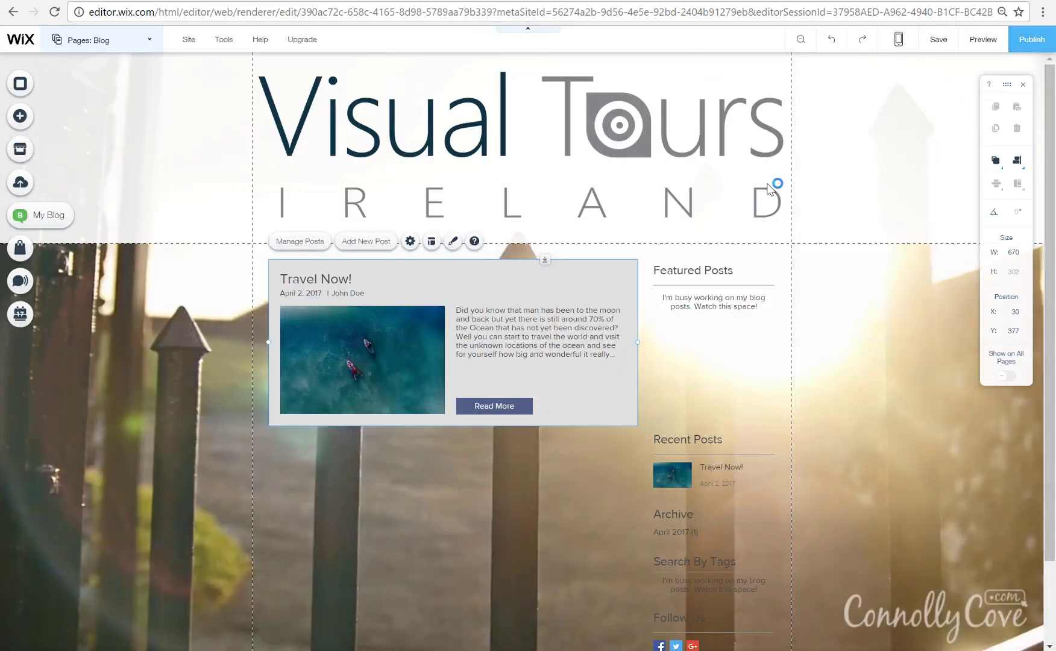
- Set the blog feed's background to the first box design under My Boxes
left_click(452, 242)
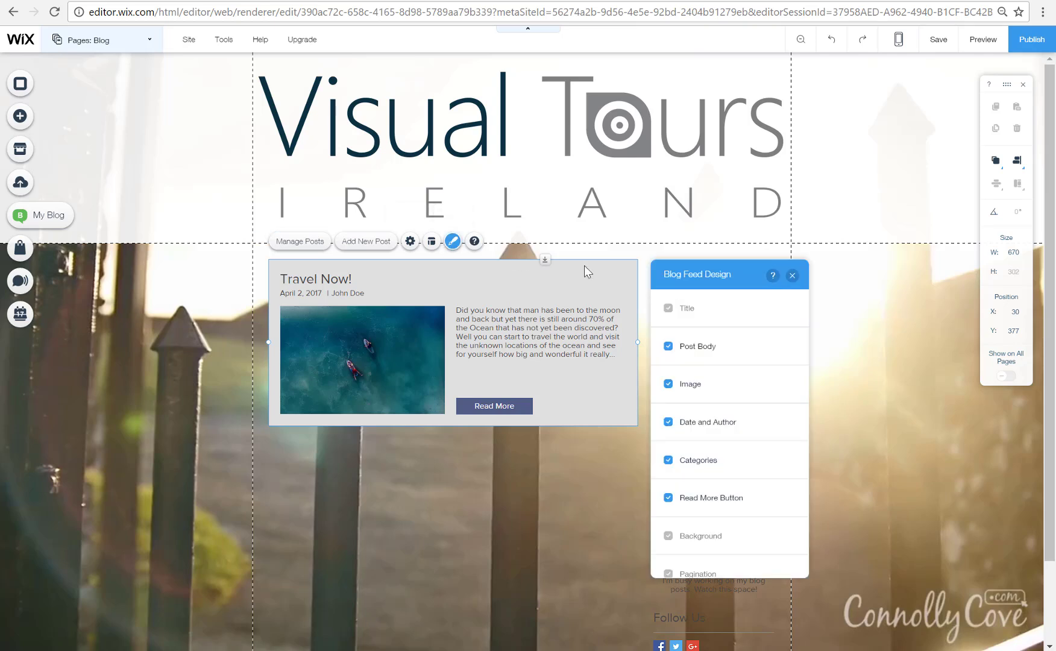
scroll(767, 460, "down", 1)
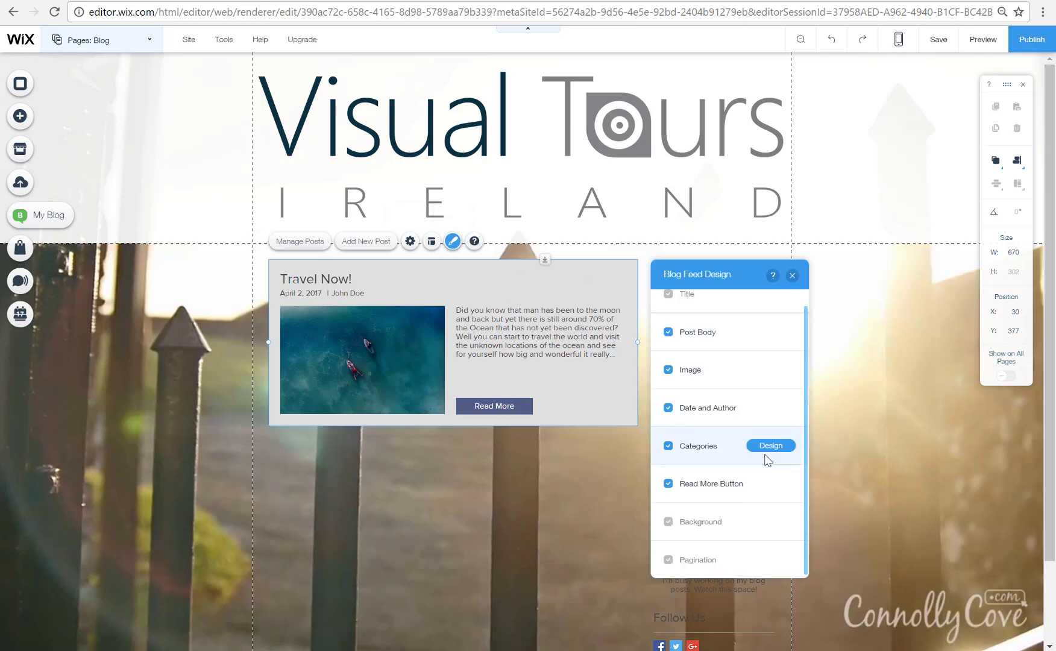
left_click(766, 523)
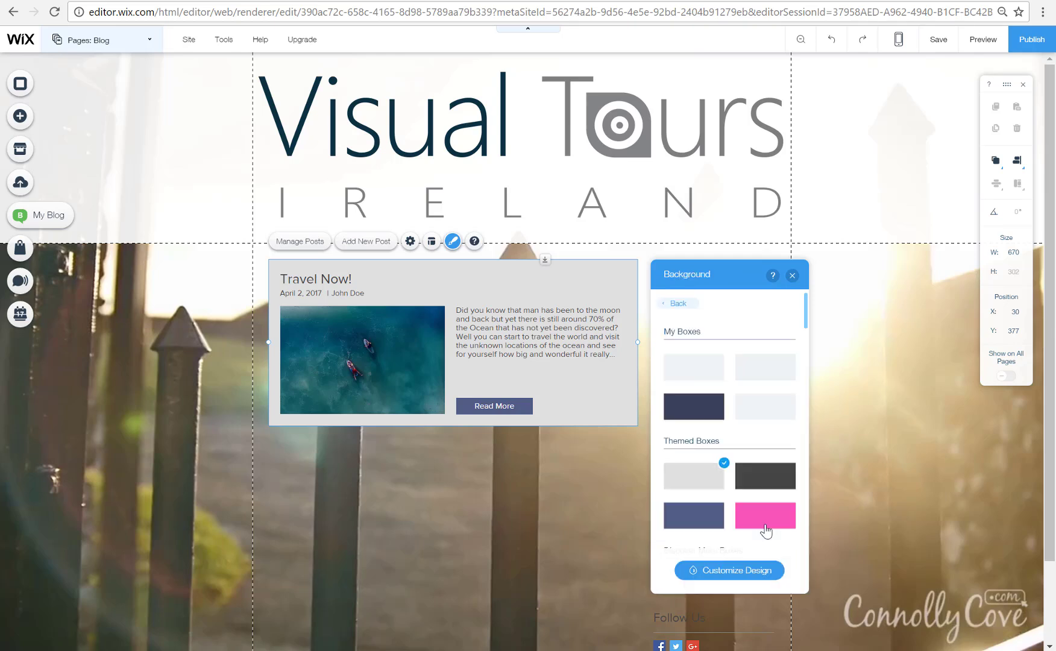
left_click(692, 377)
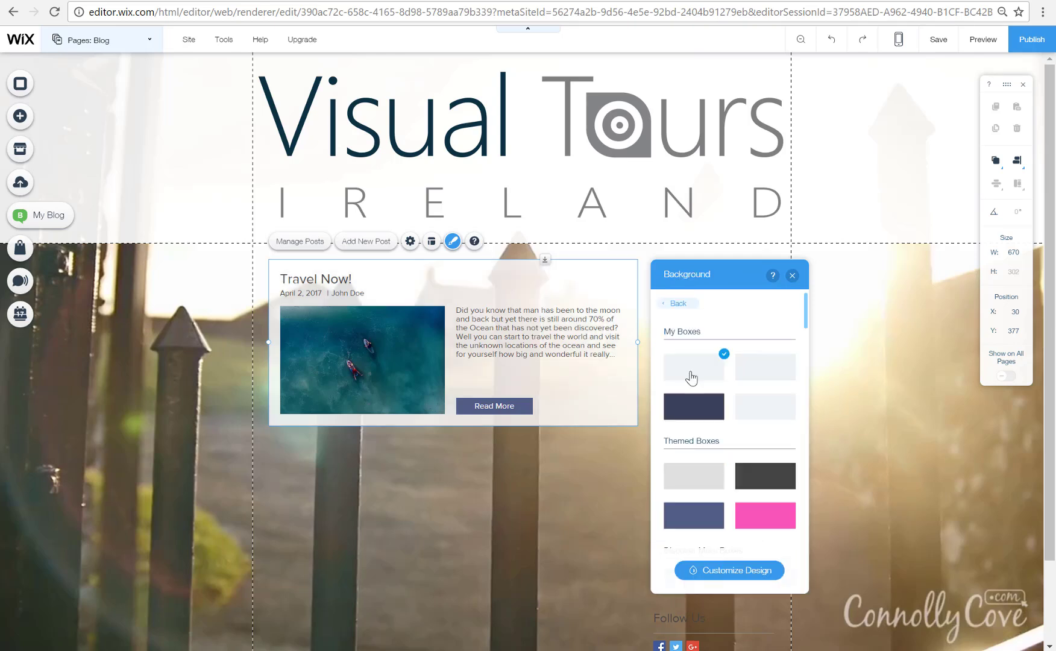
left_click(793, 276)
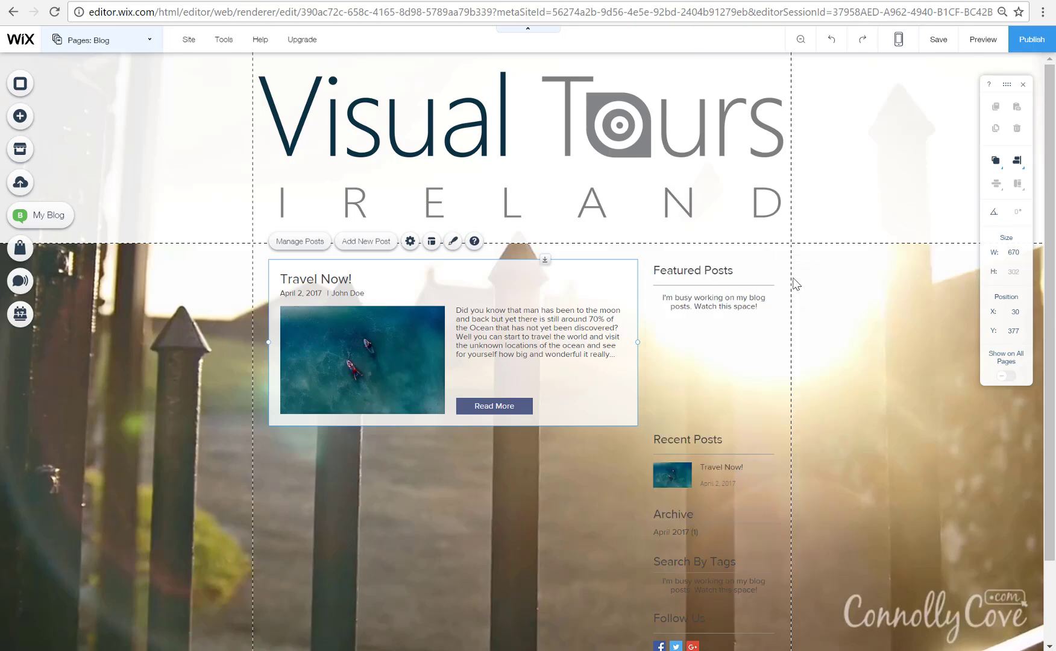
left_click(35, 84)
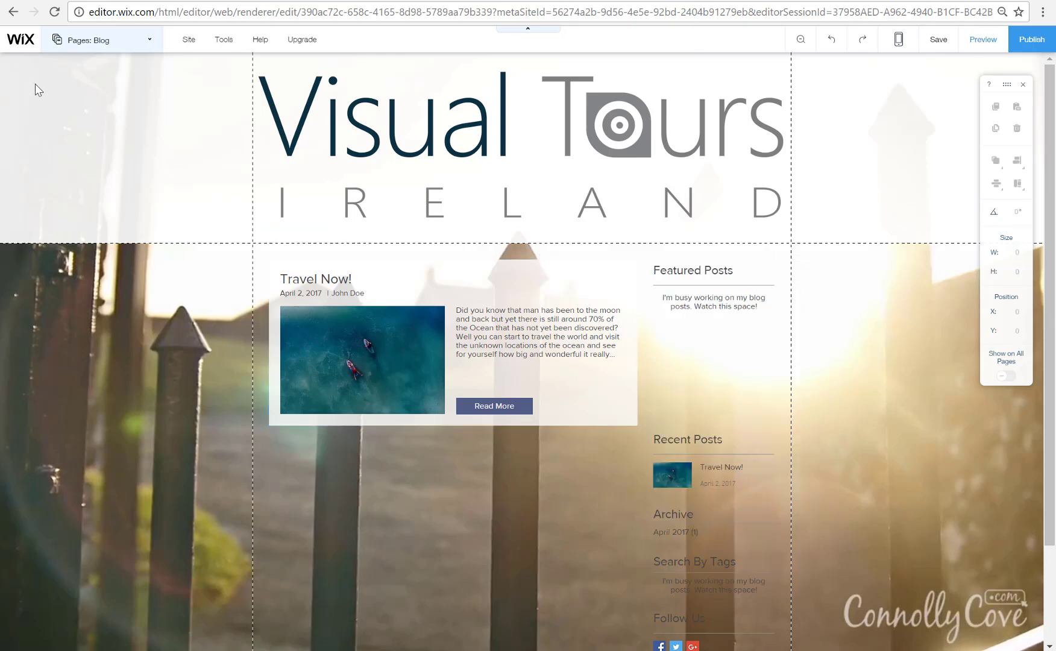
- Review where the Blog page sits in the site's page list and switch to the HOME page
left_click(139, 41)
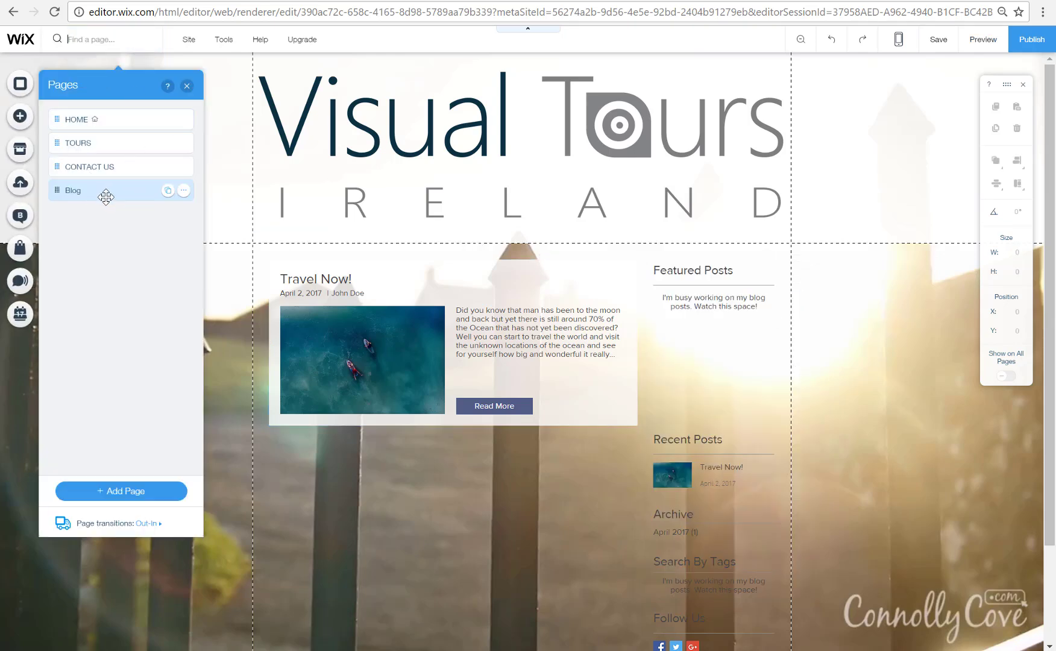
left_click_drag(106, 197, 90, 226)
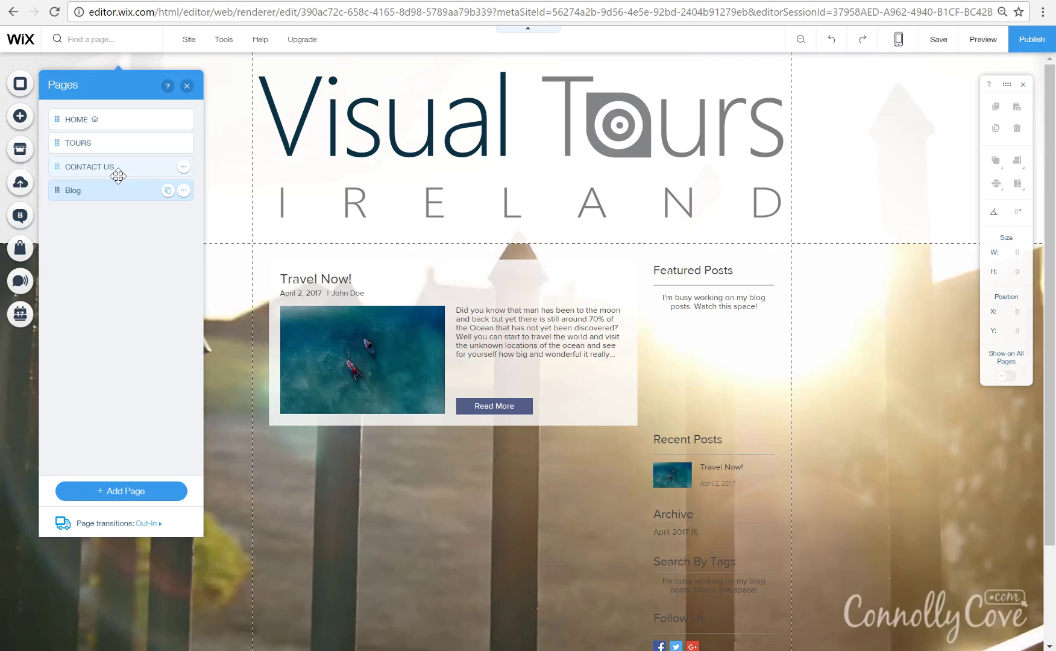
left_click(186, 85)
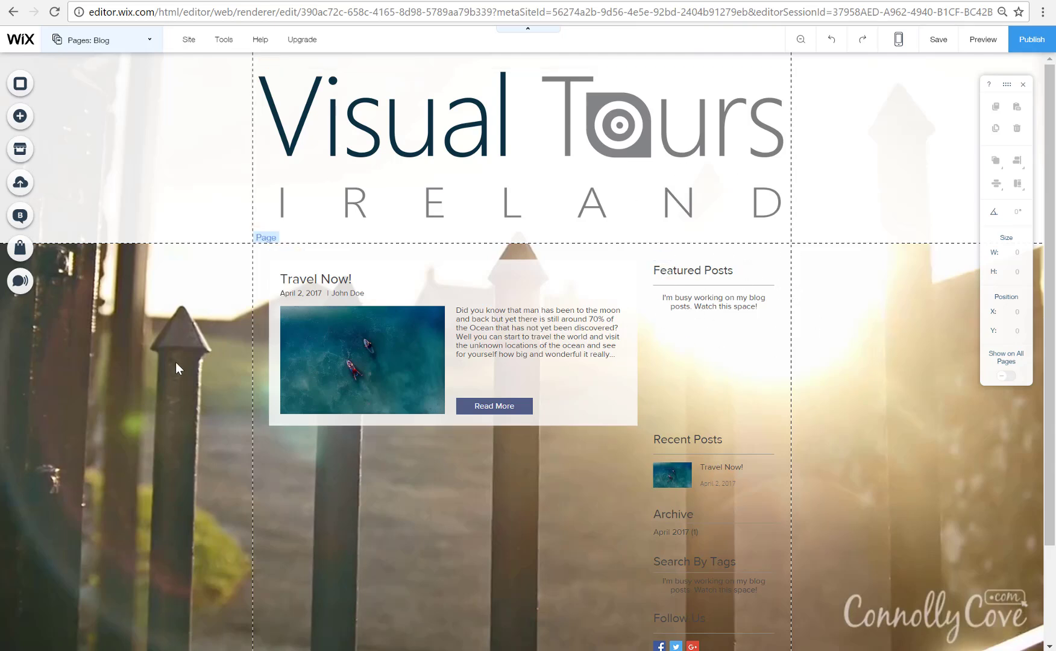
left_click(145, 46)
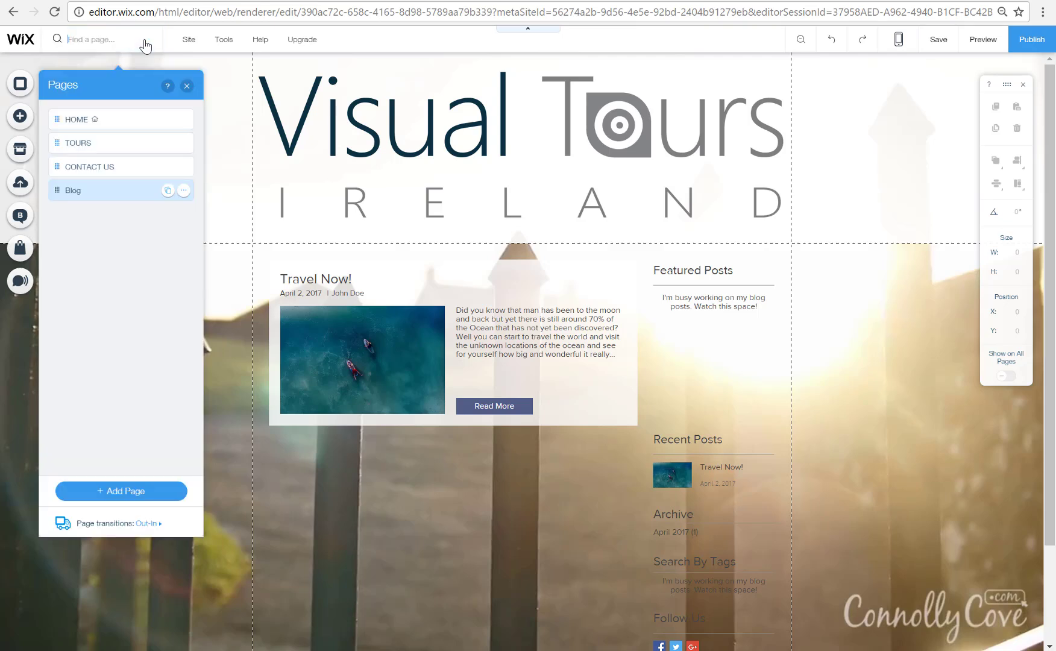
left_click(112, 126)
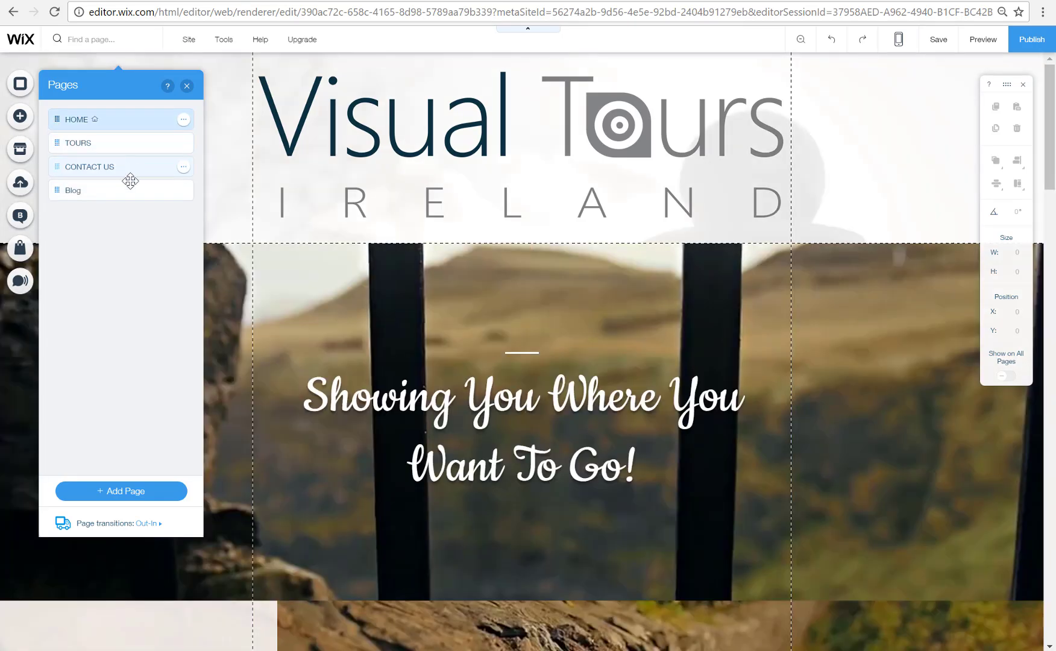
left_click(187, 85)
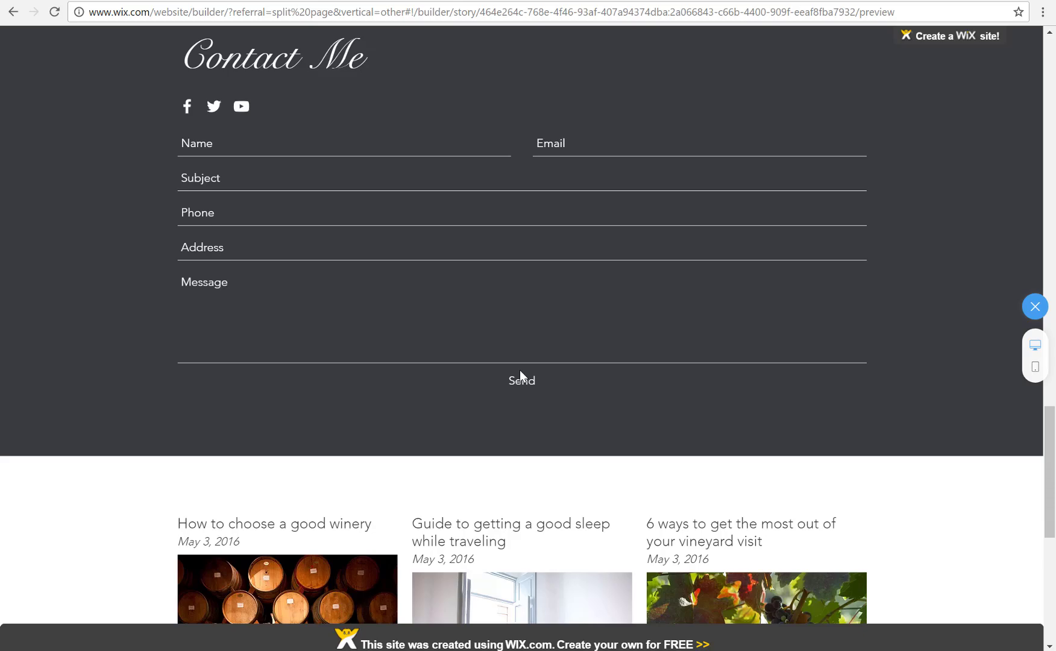
- Compare the ADI site preview with the editor's HOME page, and switch to the visualtoursireland account dashboard
scroll(520, 369, "down", 8)
scroll(521, 371, "up", 15)
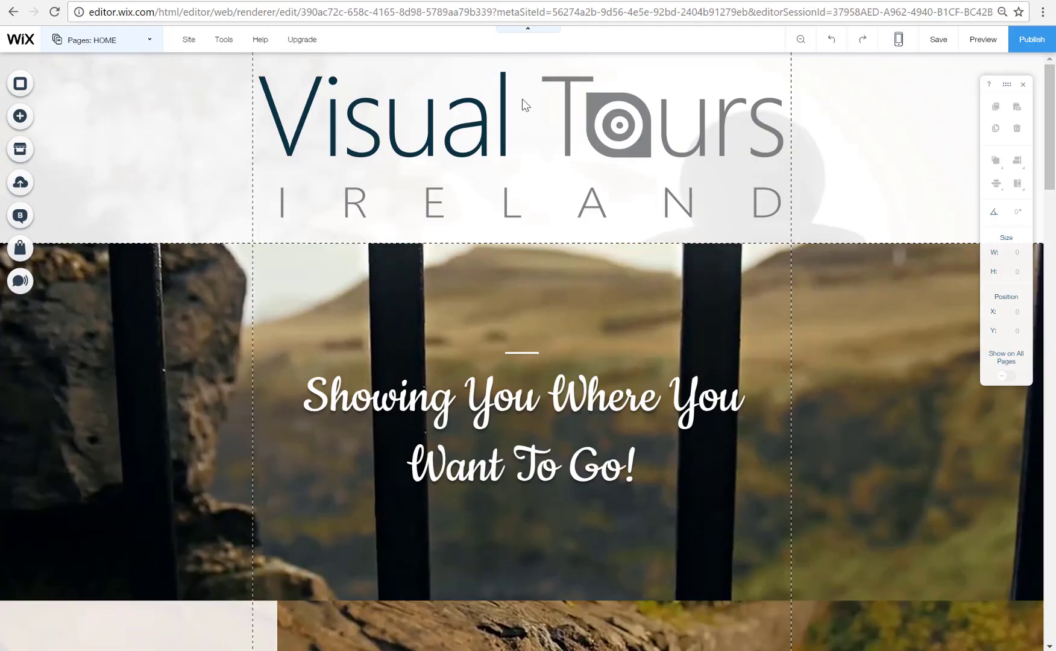
scroll(504, 298, "down", 5)
scroll(505, 298, "down", 10)
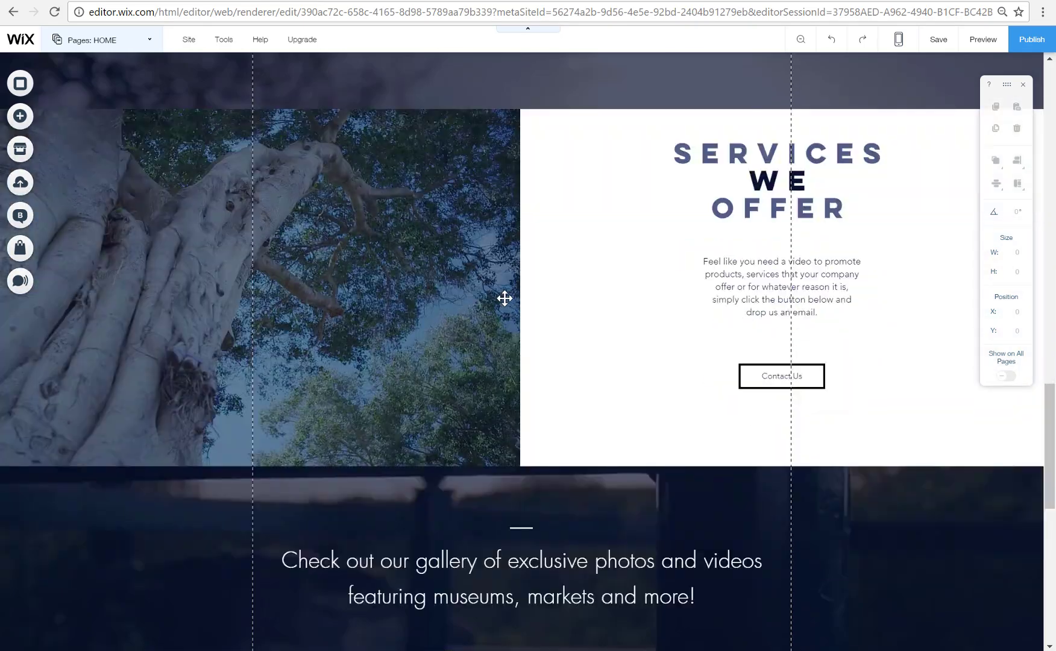
scroll(505, 298, "up", 15)
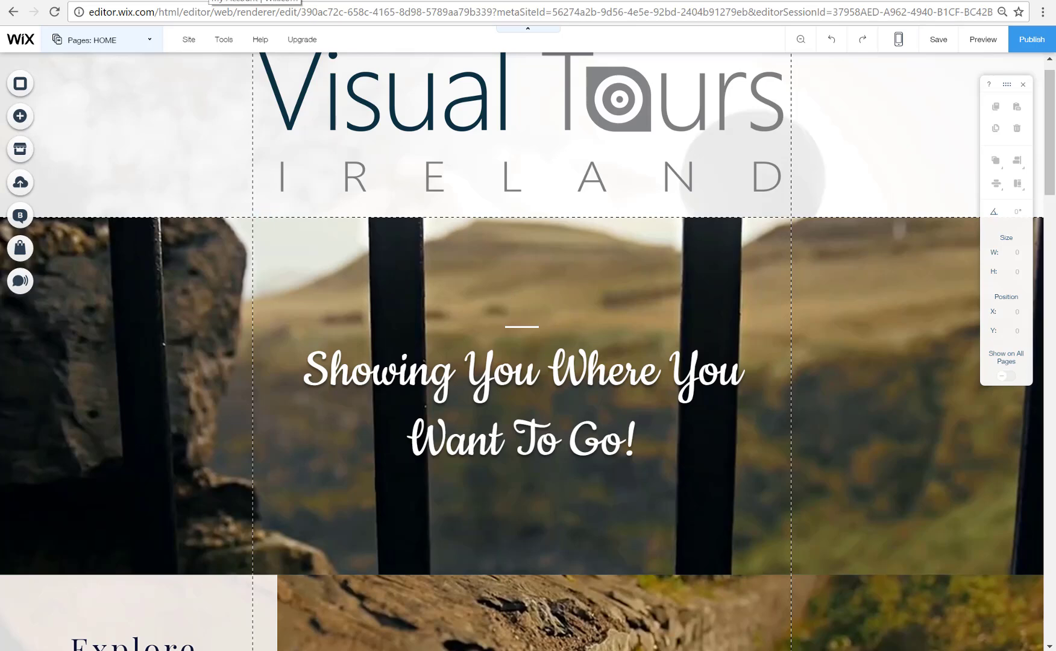
left_click(255, 1)
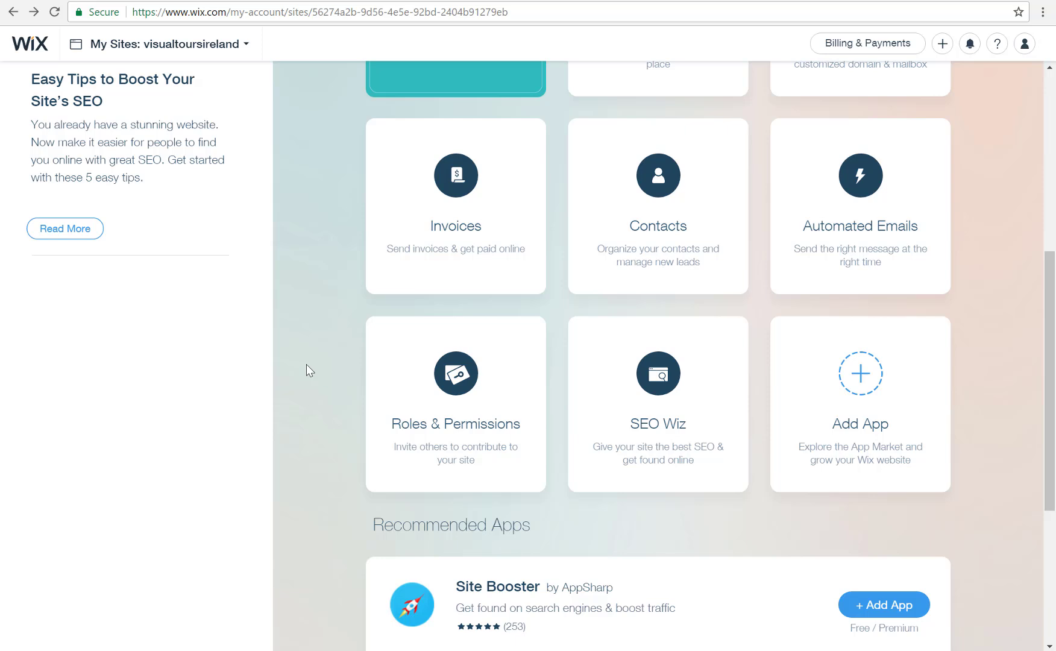
- Open SEO Wiz for the site and review the business name, location and keywords in its settings
scroll(306, 365, "up", 1)
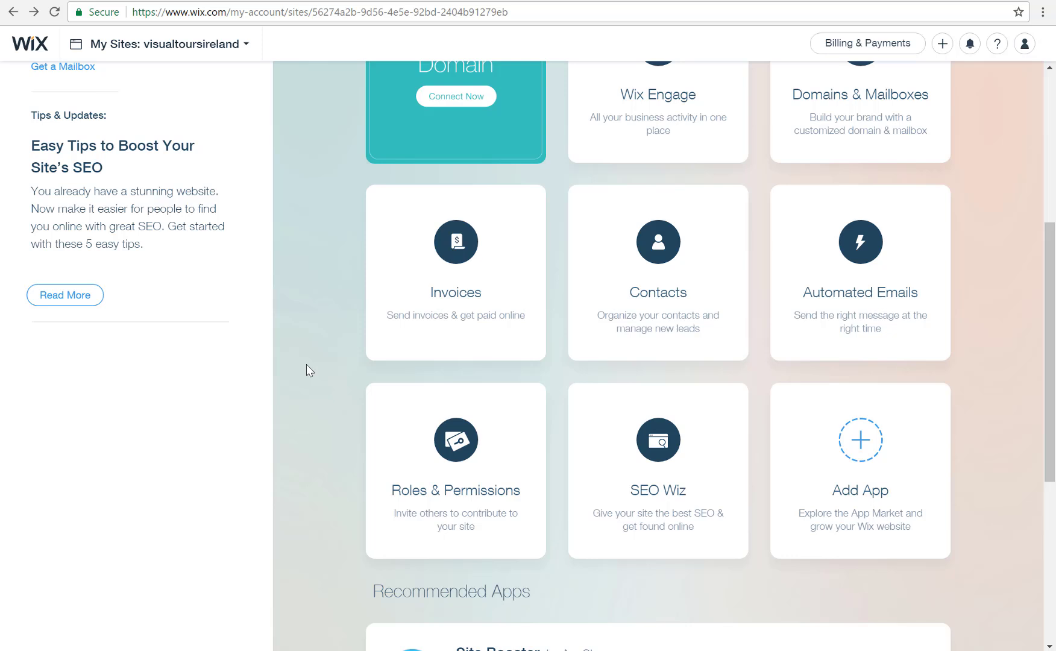
left_click(641, 418)
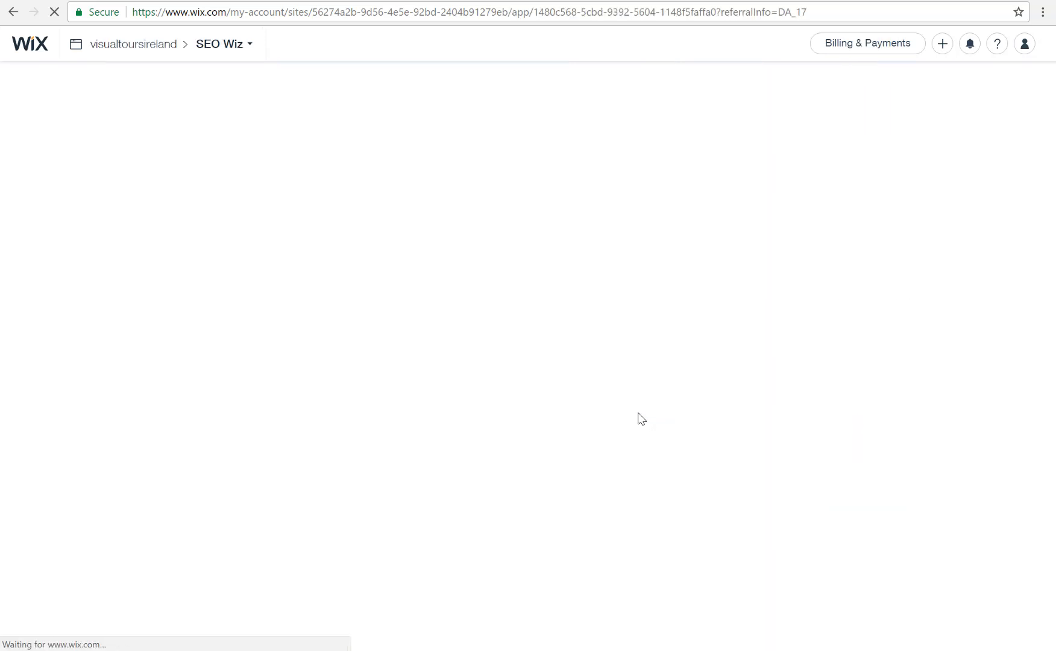
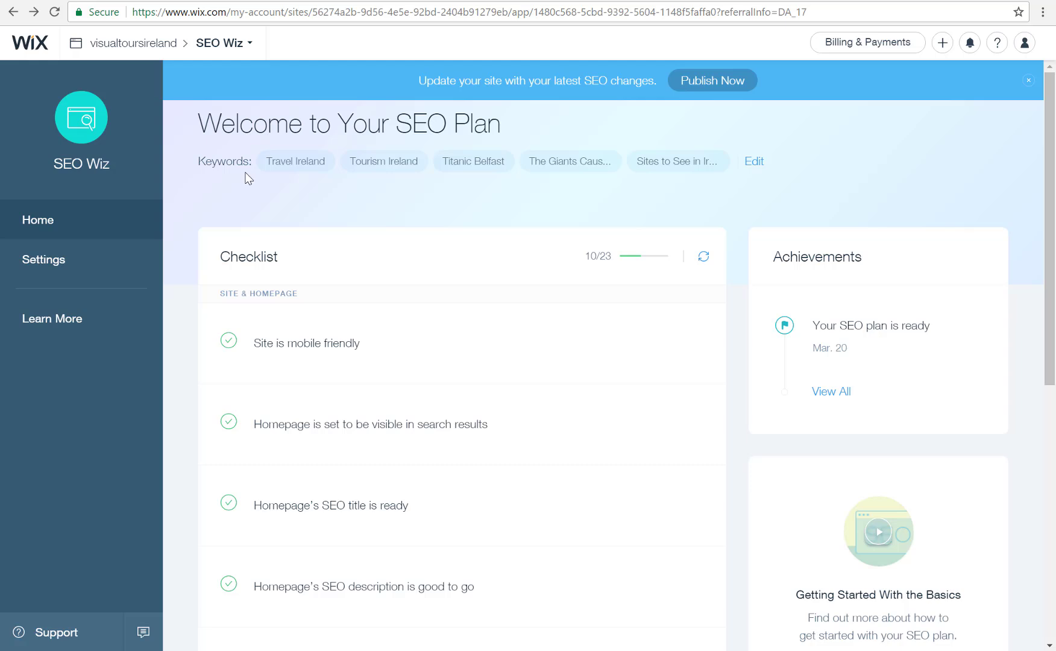
left_click(753, 163)
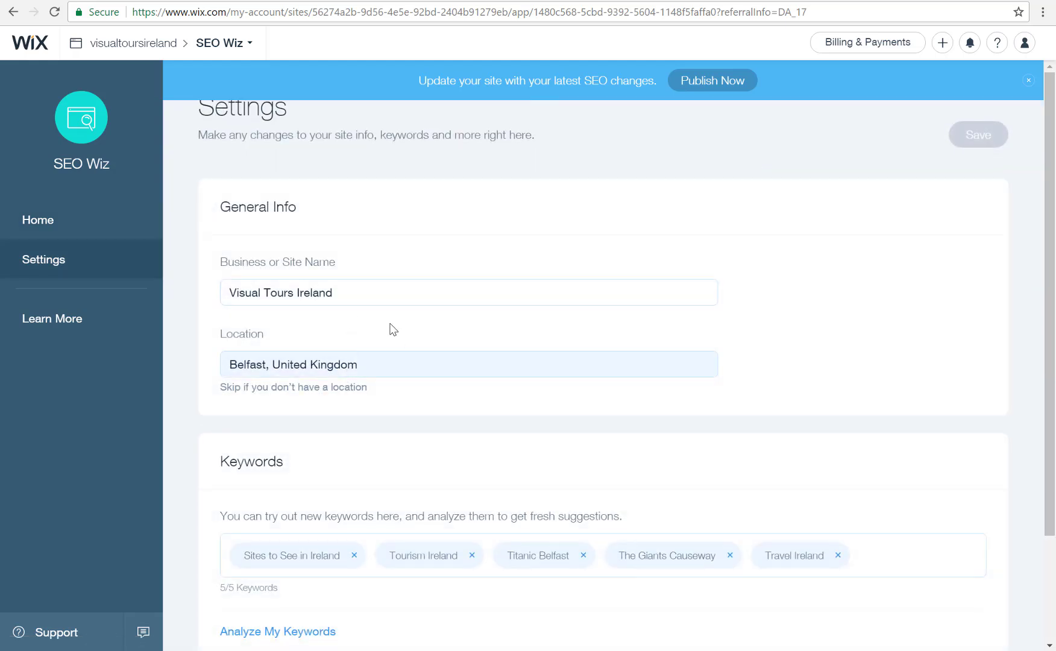
scroll(376, 206, "down", 2)
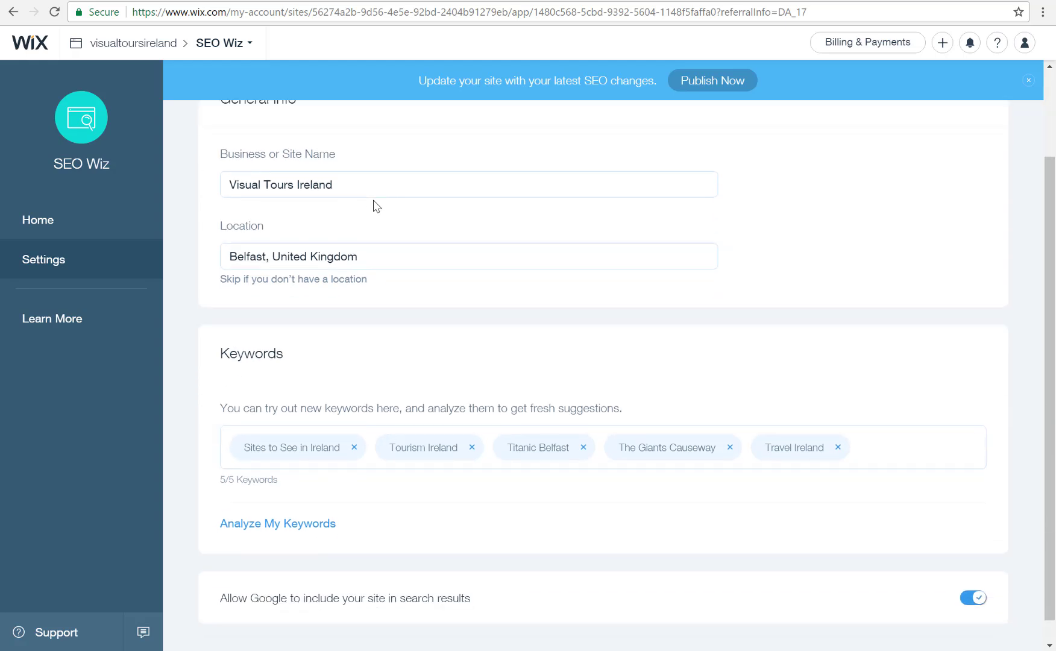
scroll(374, 206, "up", 2)
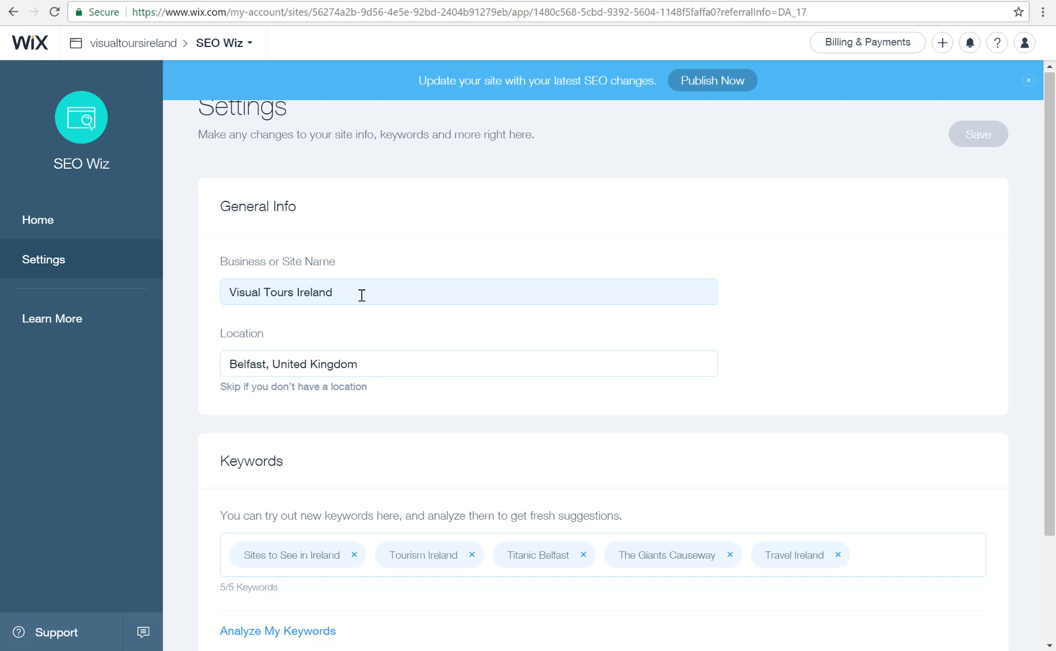
scroll(361, 295, "down", 2)
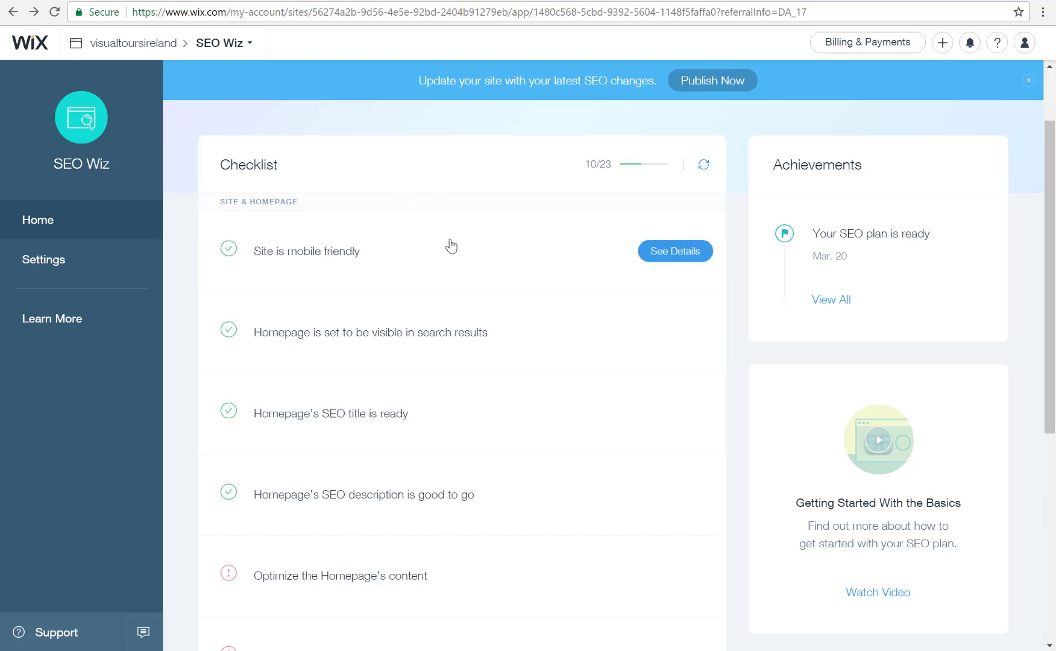
- Review the SEO checklist, including the details on the homepage's SEO description, and return to the visualtoursireland dashboard
left_click(564, 464)
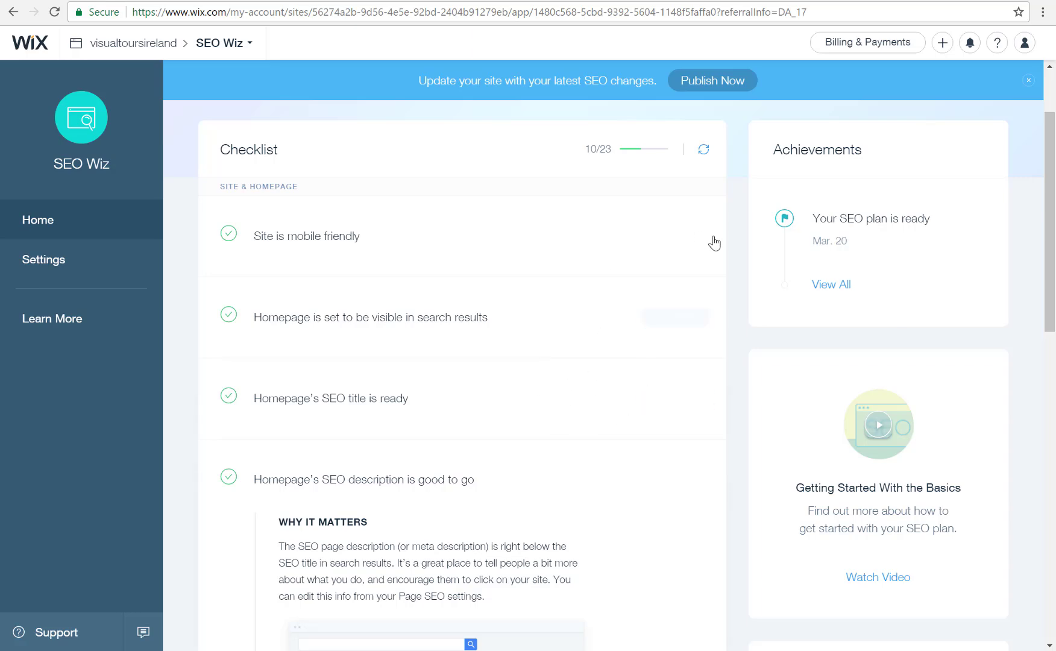
scroll(455, 297, "down", 12)
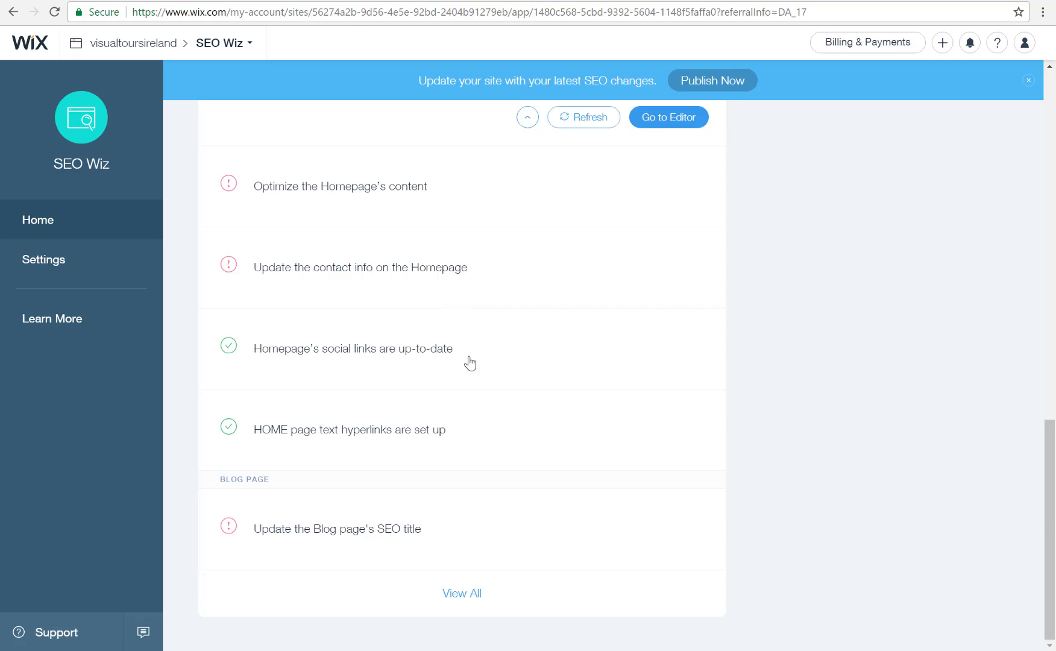
scroll(707, 444, "up", 8)
scroll(708, 446, "up", 8)
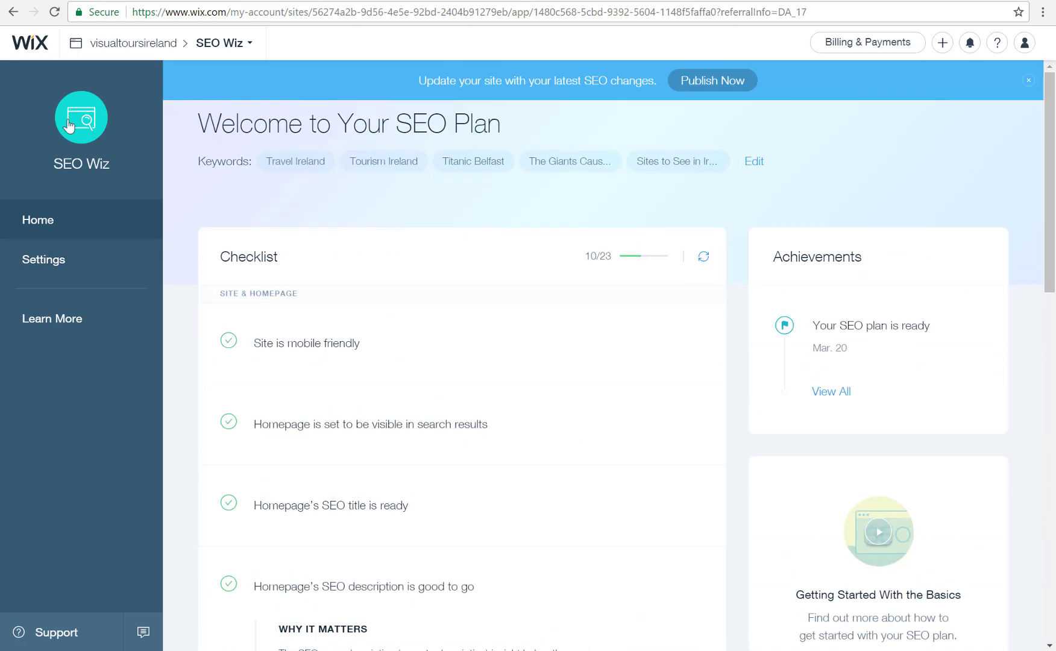
left_click(129, 45)
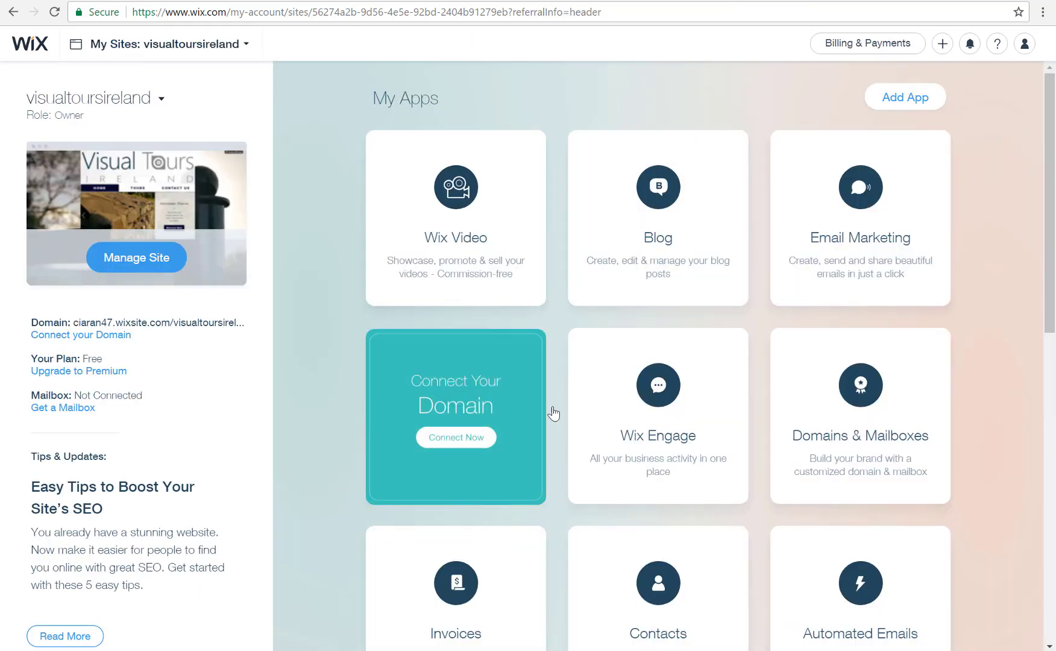
- Look through the dashboard apps and the ADI site preview down to the Contact Me form
scroll(556, 371, "down", 3)
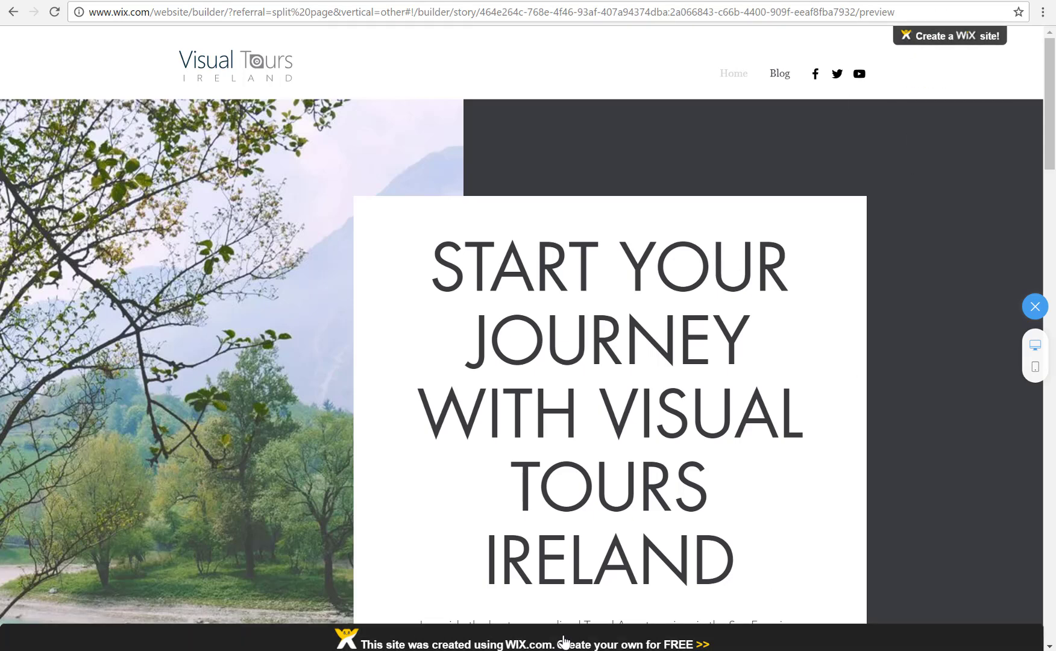
scroll(401, 228, "down", 20)
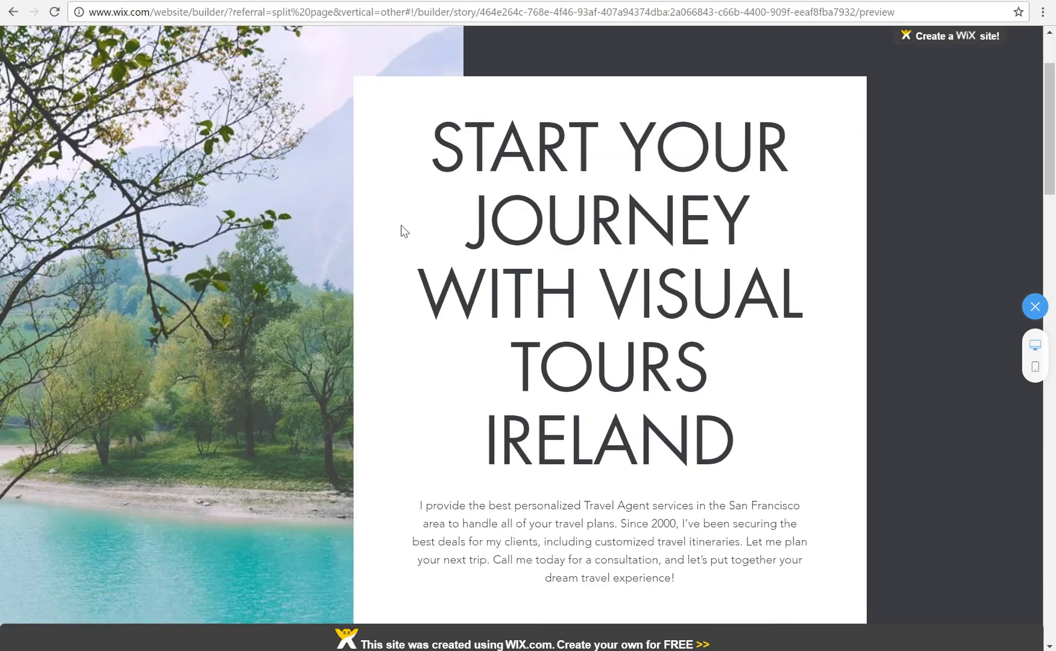
scroll(401, 229, "down", 15)
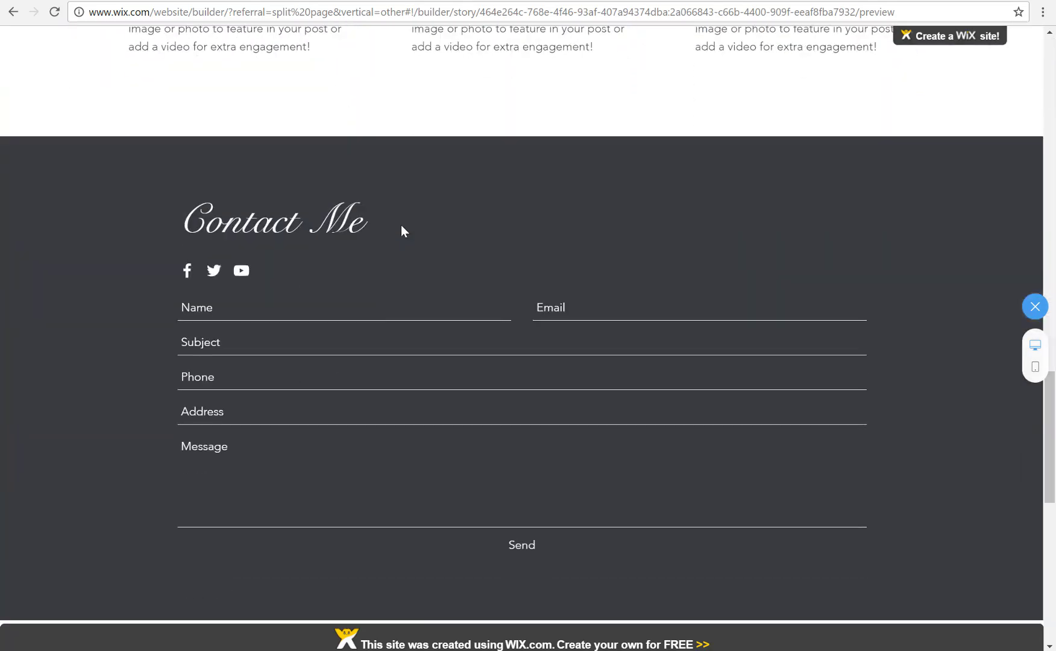
scroll(401, 225, "up", 20)
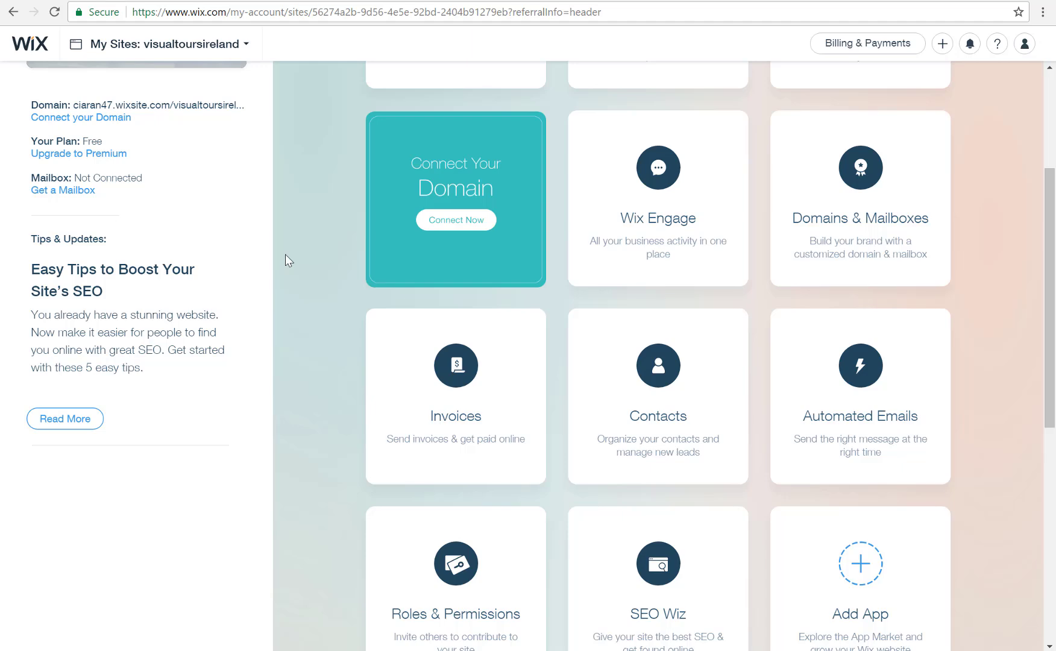
- Open the premium upgrade offer for visualtoursireland and review the plans, their included features and the payment information
scroll(286, 256, "up", 4)
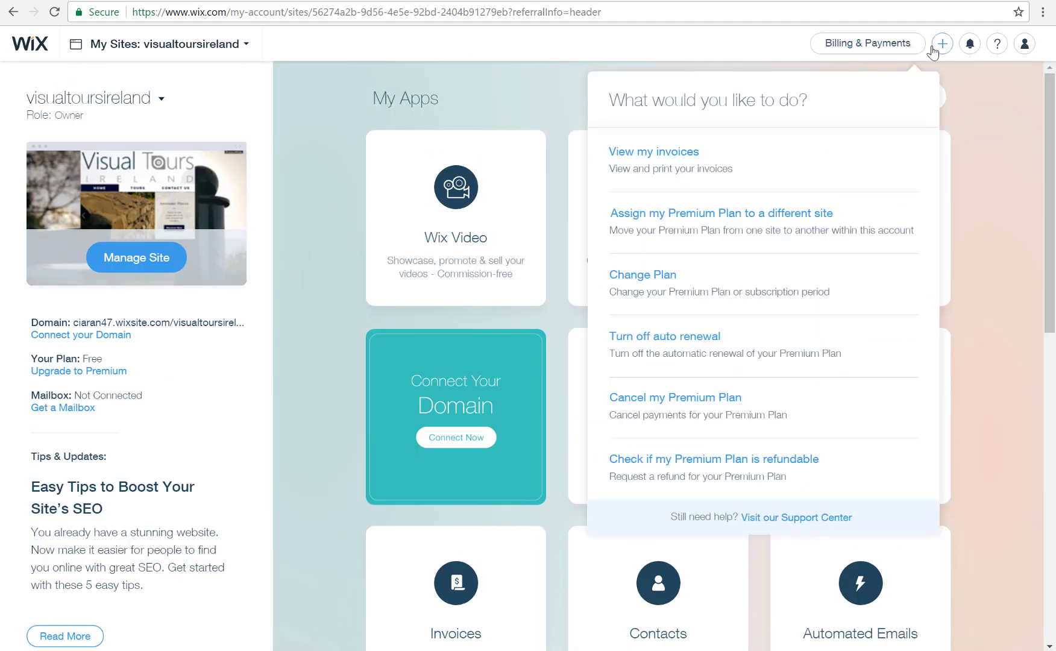
scroll(280, 310, "down", 3)
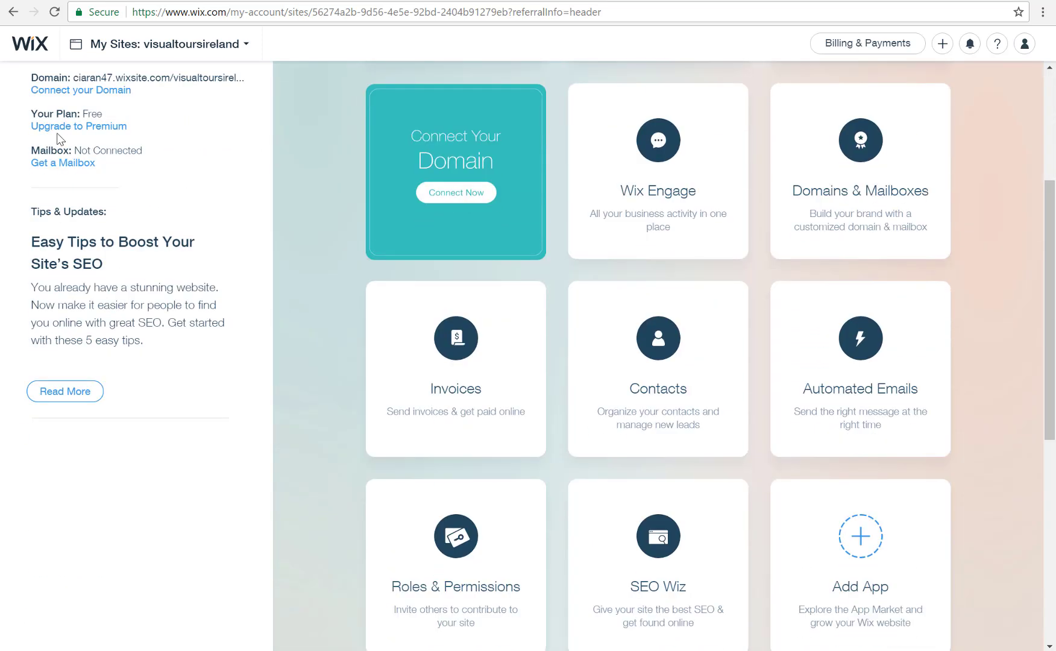
left_click(78, 133)
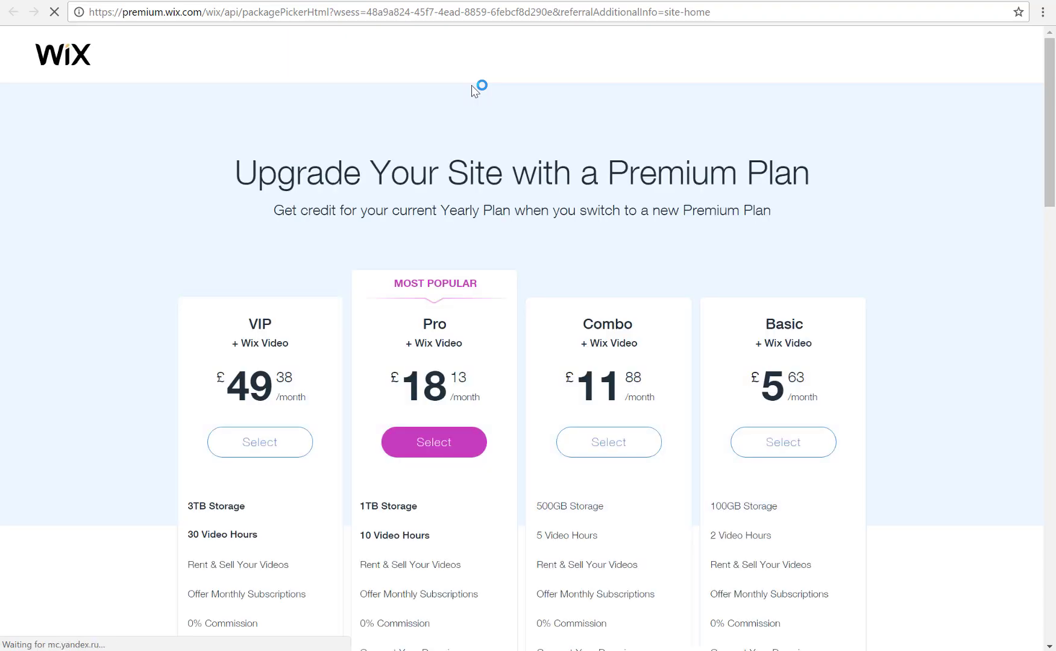
scroll(505, 345, "down", 15)
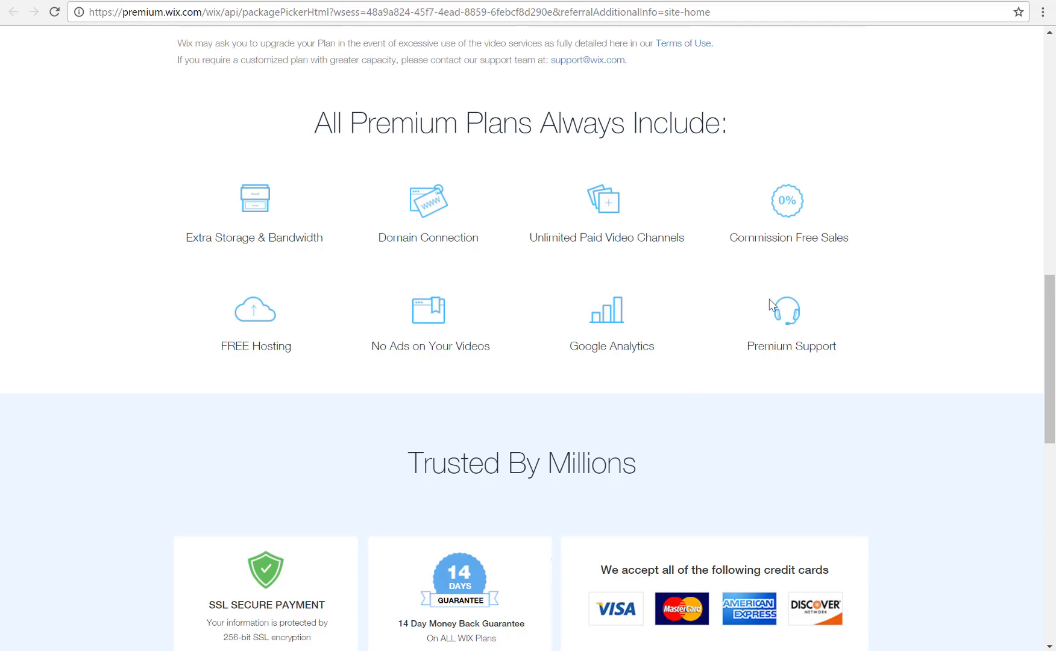
scroll(609, 311, "down", 12)
scroll(730, 209, "up", 5)
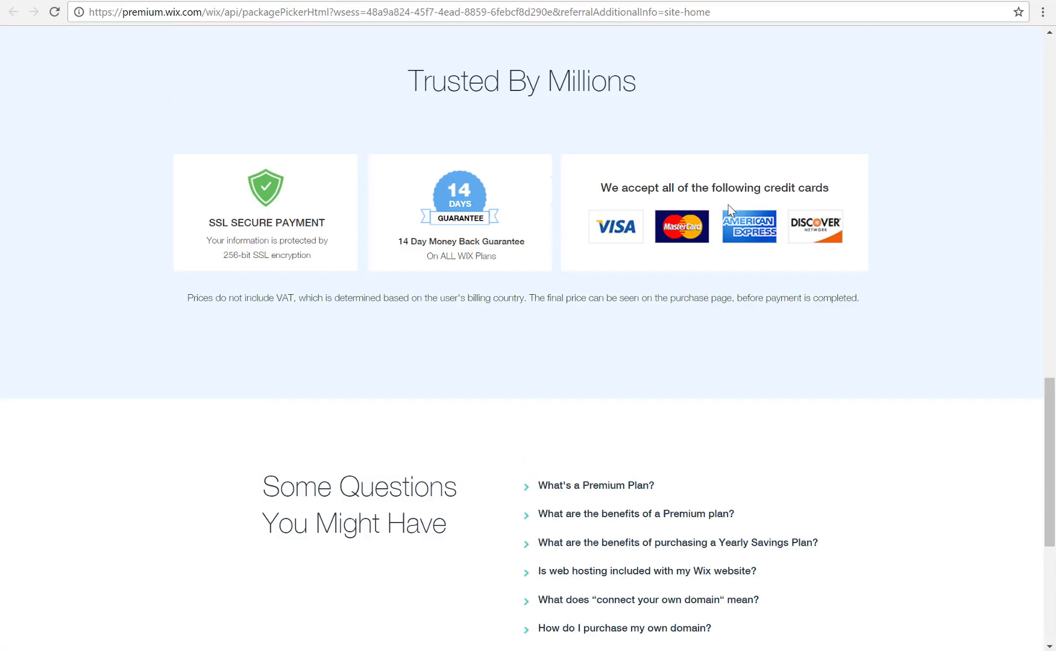
scroll(730, 209, "up", 15)
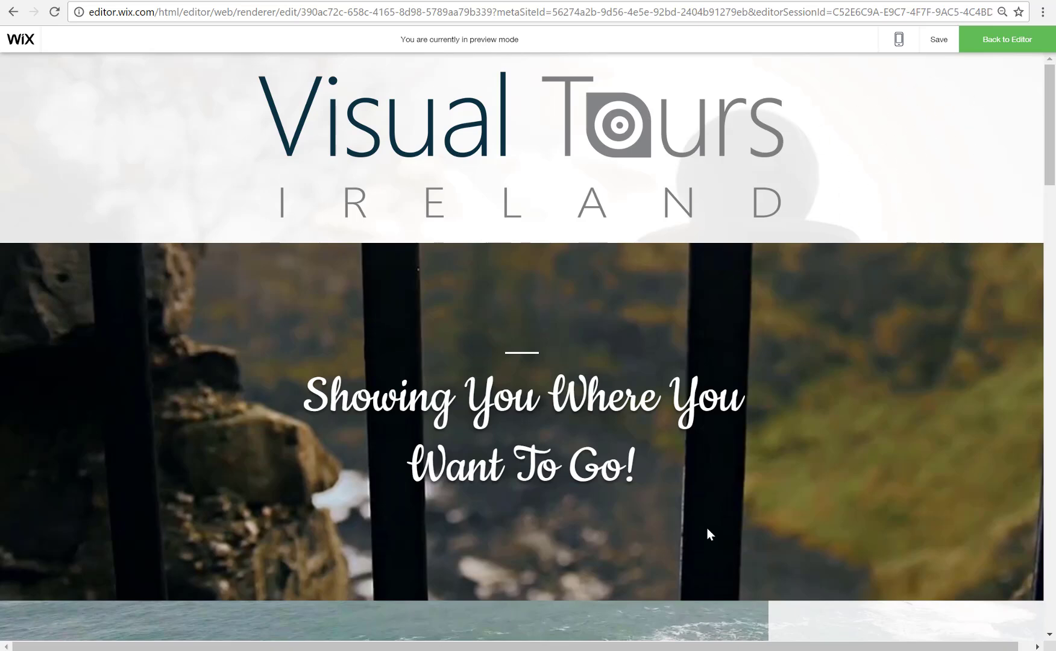
- Review the previewed HOME page from the header through the About Us section to the photo gallery, and return to editing
scroll(726, 531, "down", 12)
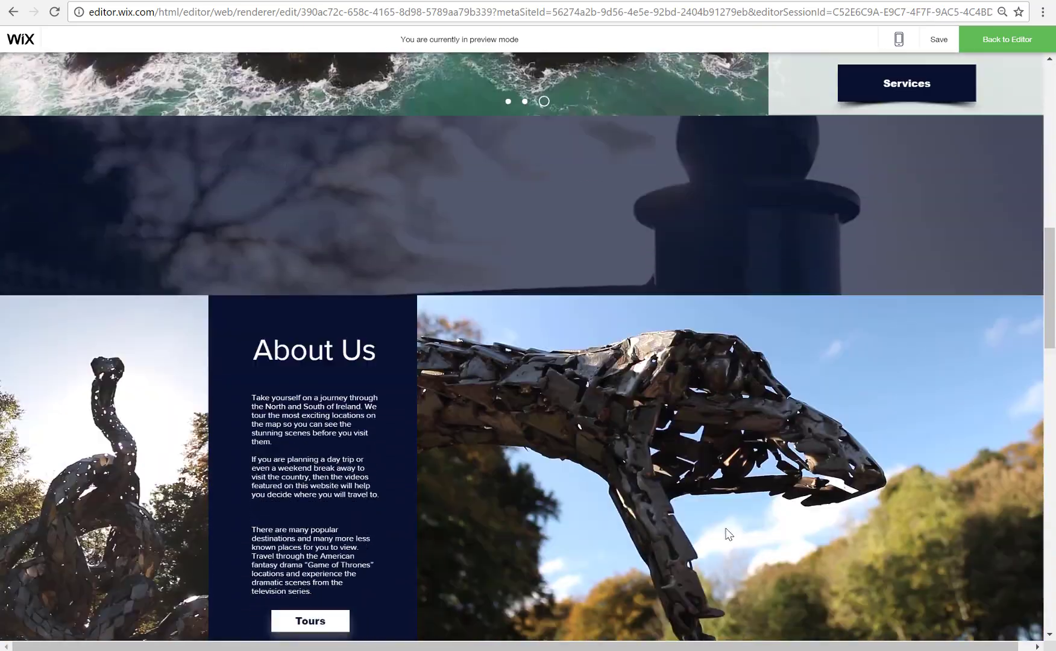
scroll(728, 533, "down", 15)
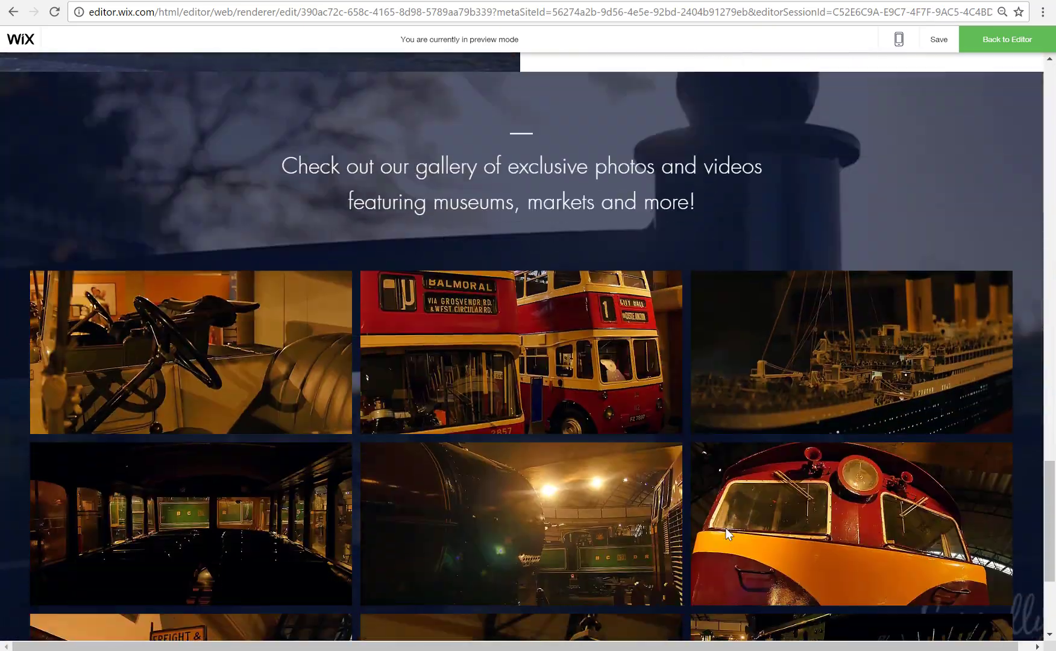
scroll(725, 527, "down", 4)
scroll(726, 529, "up", 20)
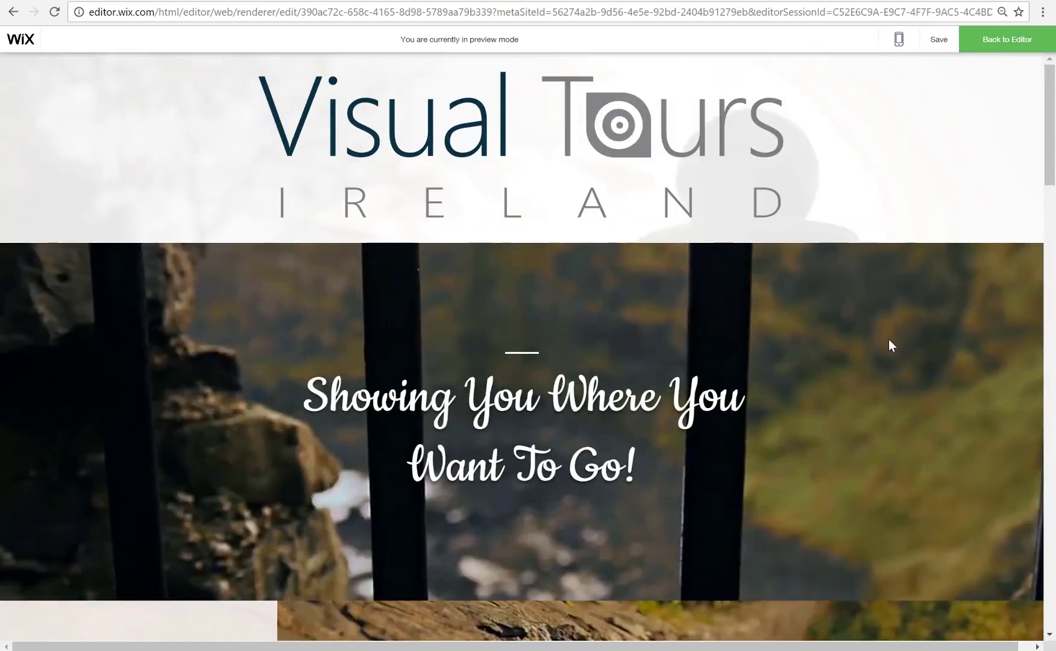
left_click(1010, 52)
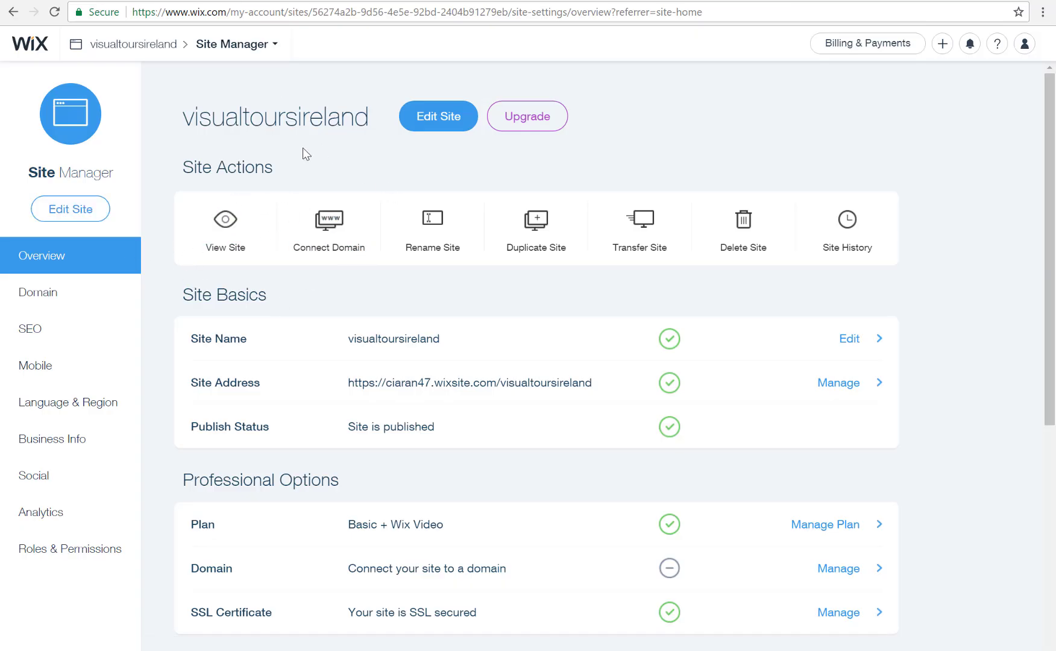
- Open the domain name options for the site and highlight the premium.wix.com part of the web address
left_click(79, 339)
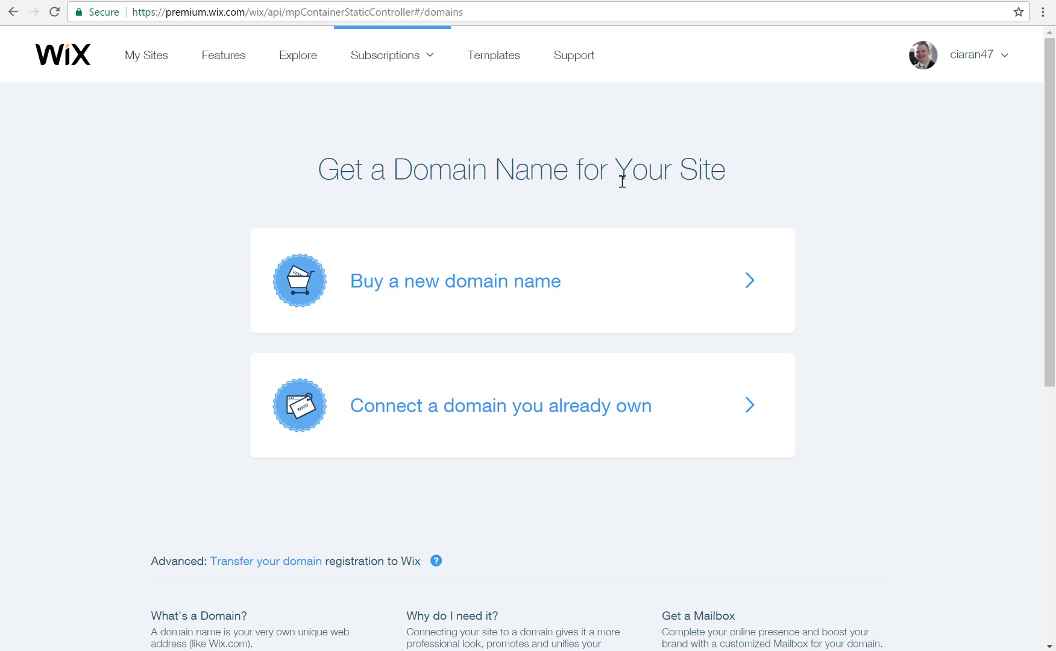
left_click_drag(162, 13, 250, 10)
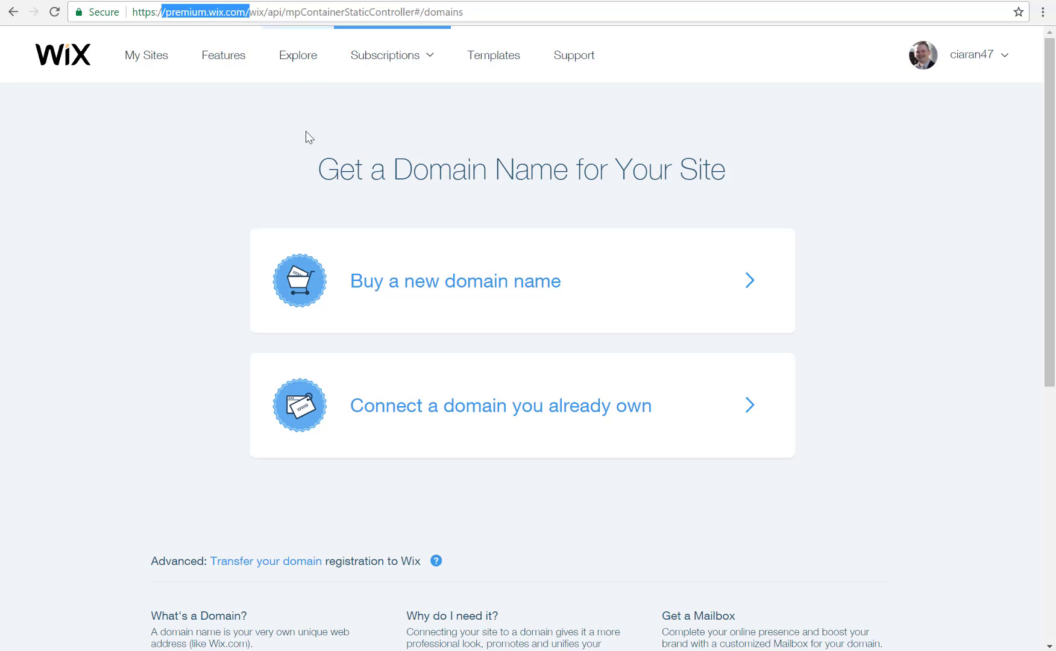
left_click(237, 125)
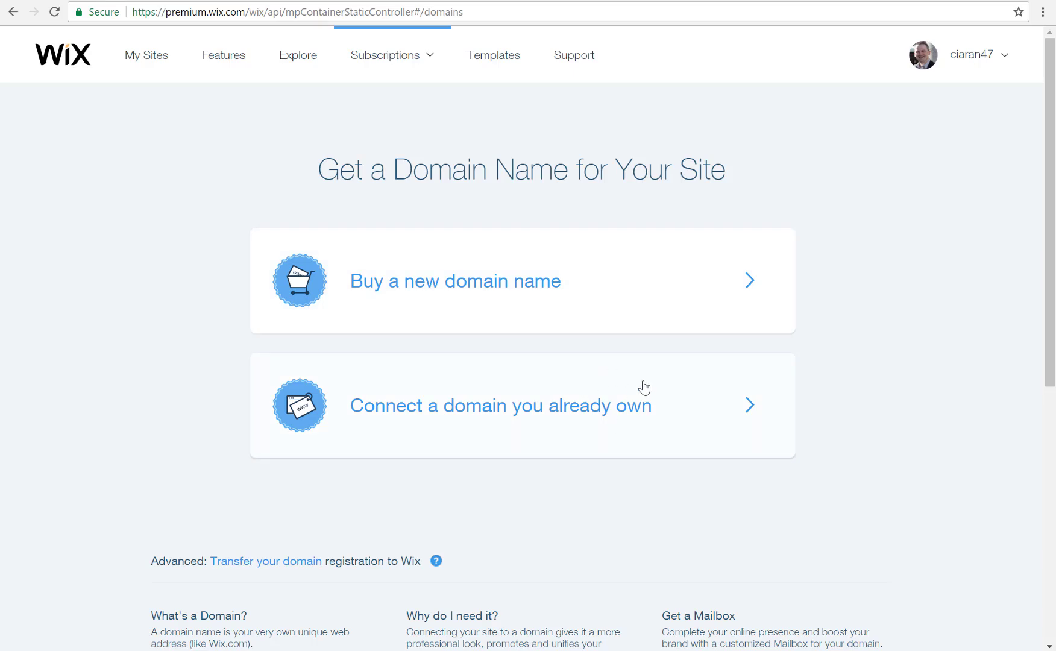
- Open the setup for connecting an already owned domain and look at the choices for where it was bought
left_click(680, 403)
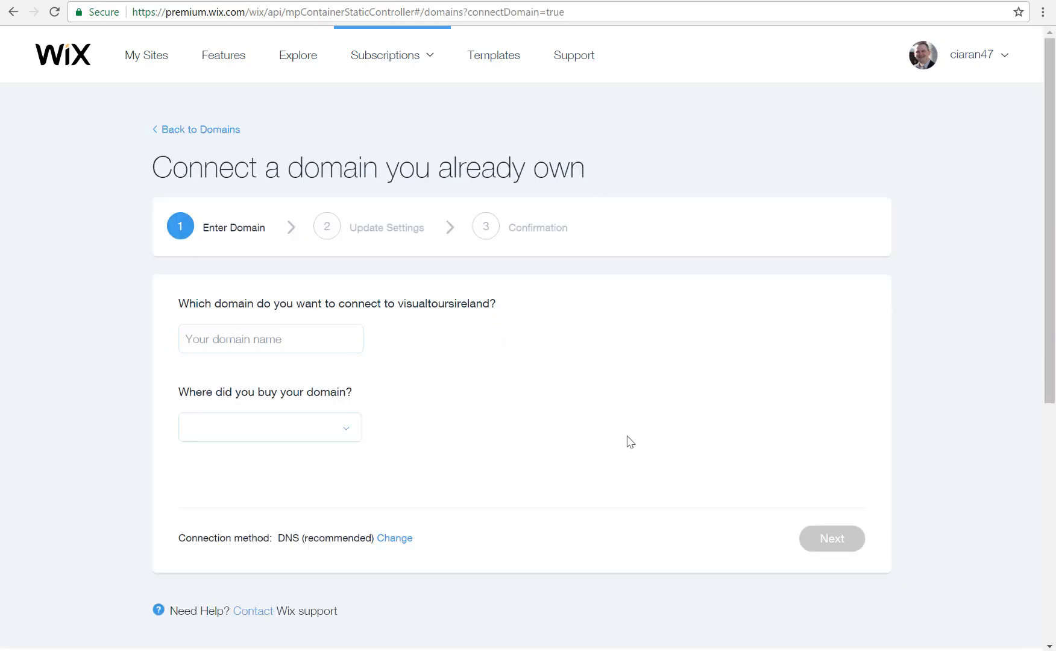
left_click(330, 341)
left_click(342, 429)
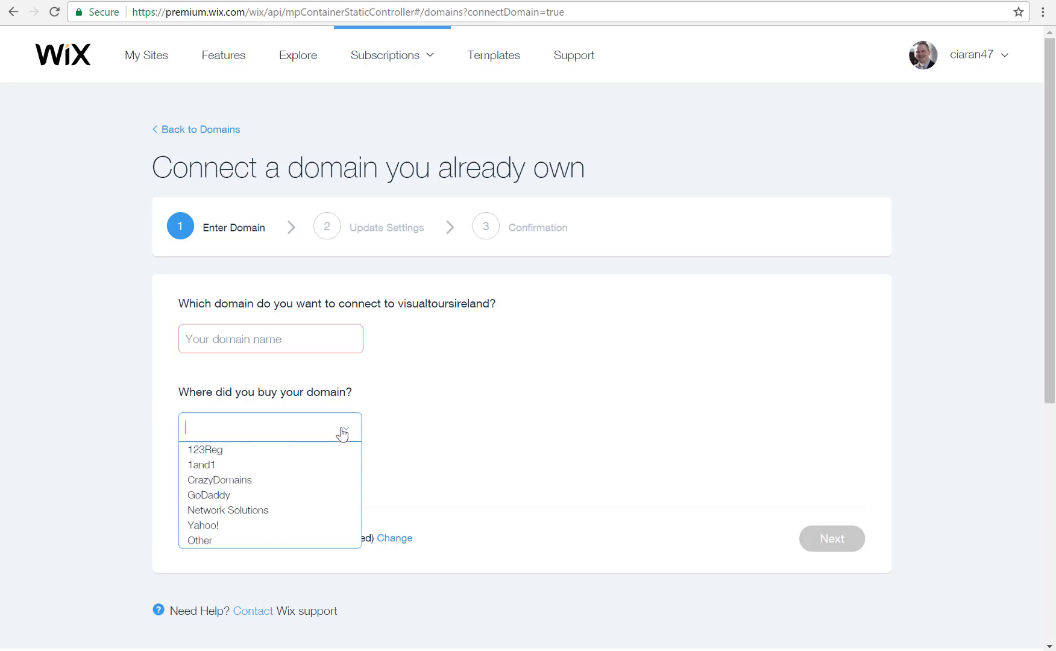
left_click(428, 484)
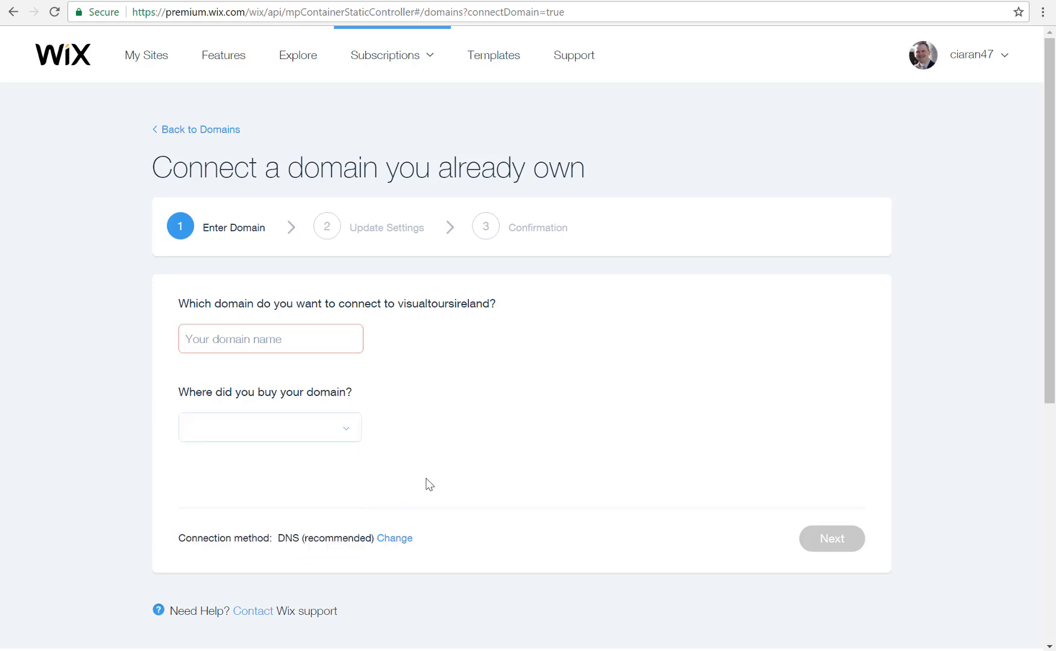
scroll(427, 482, "down", 5)
scroll(427, 483, "up", 5)
left_click(158, 68)
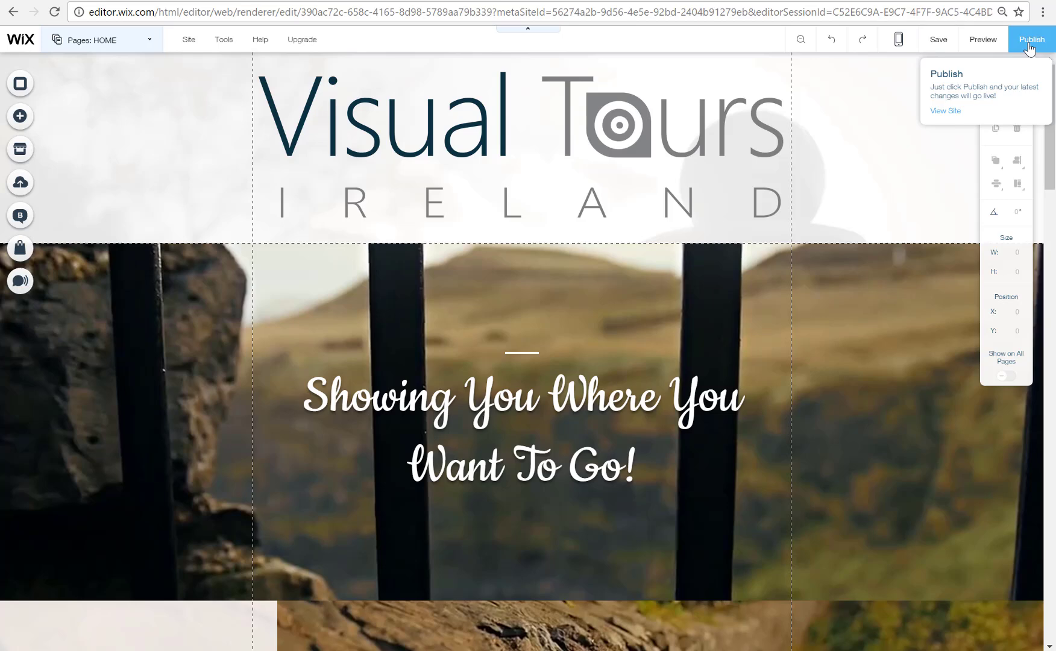
- Publish the site, dismiss the confirmation, and publish again to show its web address and sharing options
left_click(1030, 41)
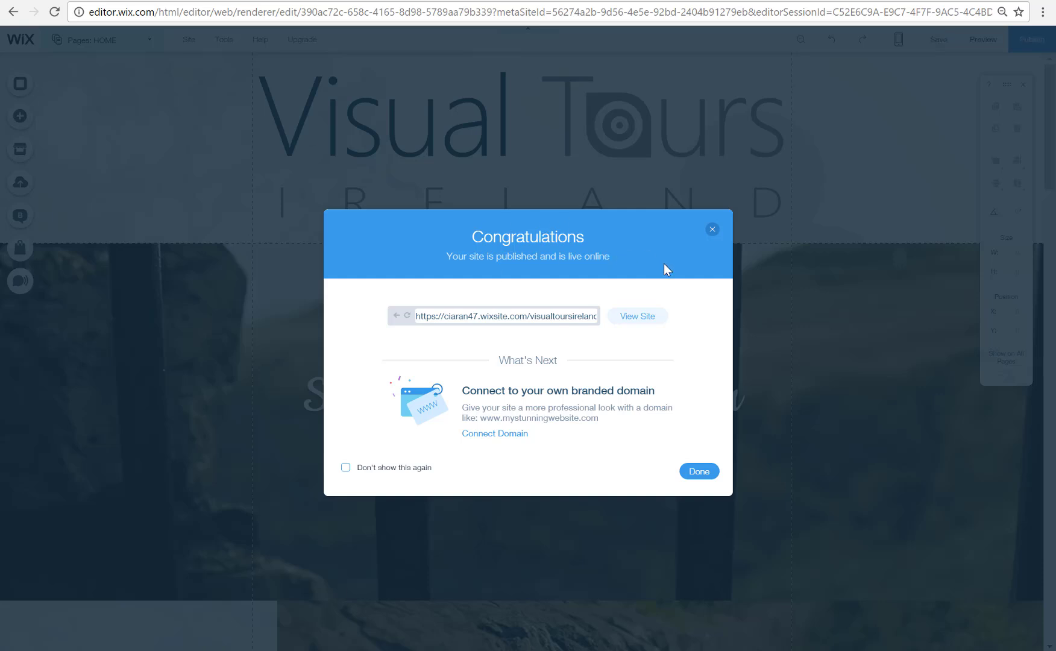
left_click(684, 474)
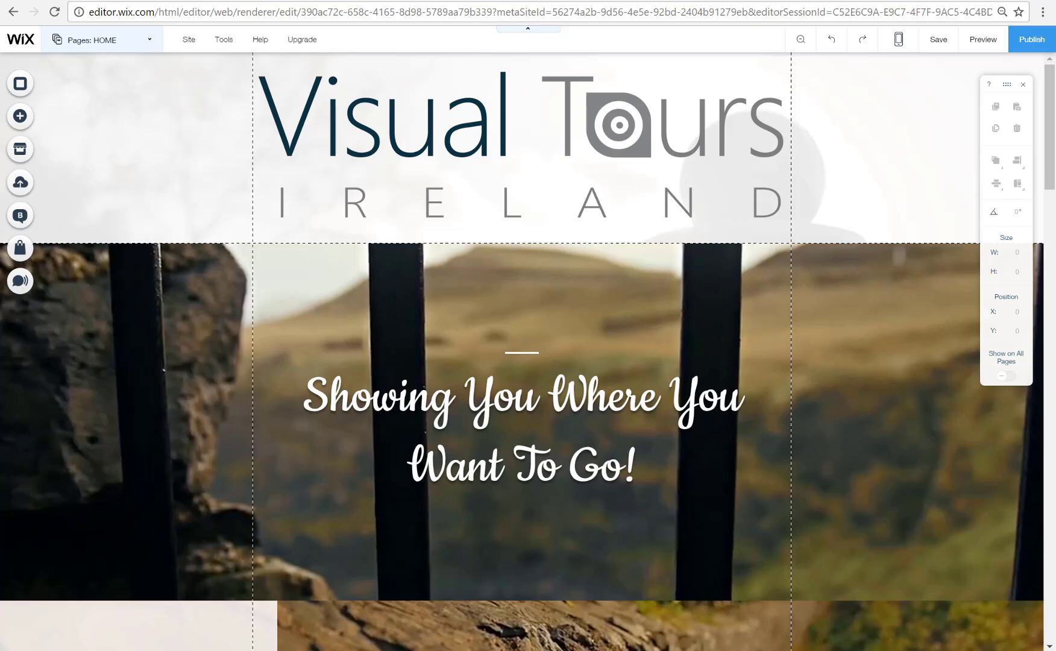
key("ctrl+t")
key("ctrl+w")
left_click(1032, 39)
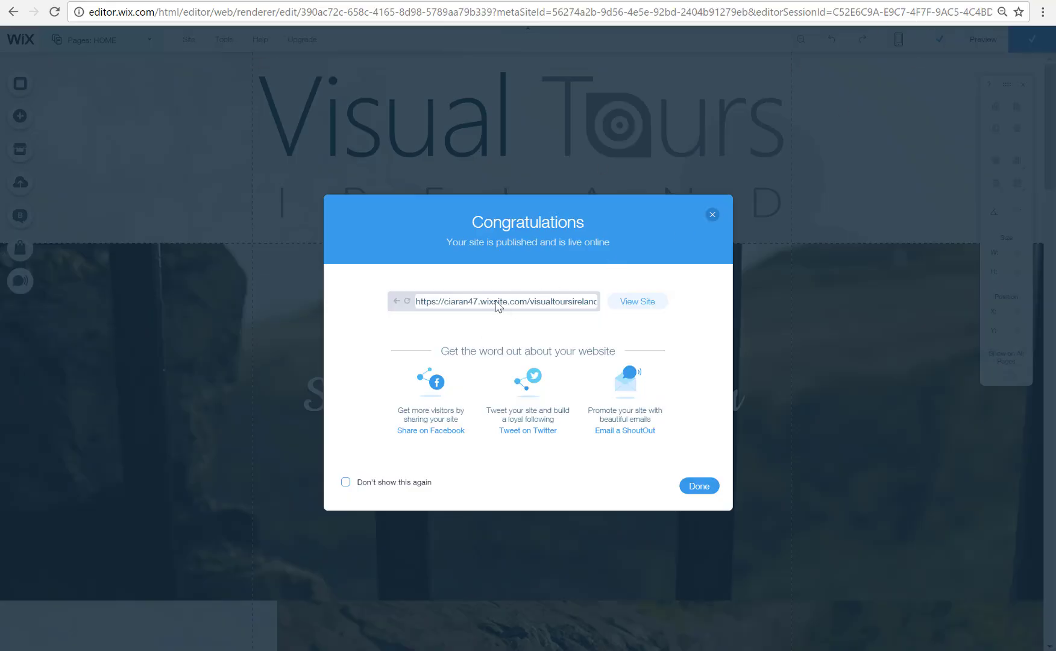
- Copy the published site's web address from the confirmation and open the live site in a new browser tab
double_click(494, 301)
triple_click(552, 304)
key("ctrl+c")
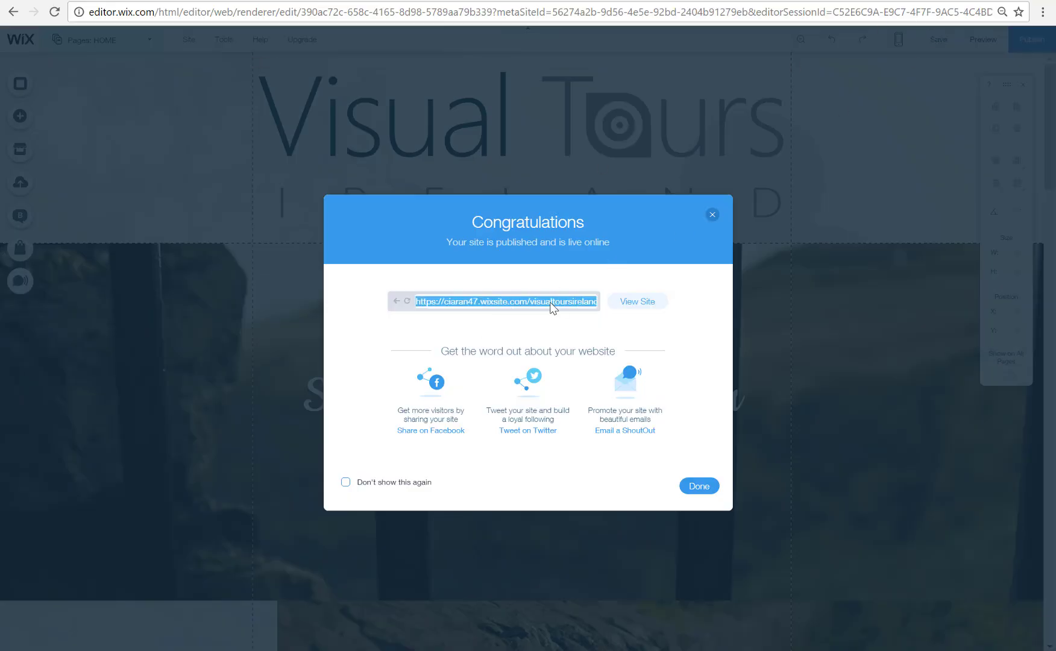
key("ctrl+t")
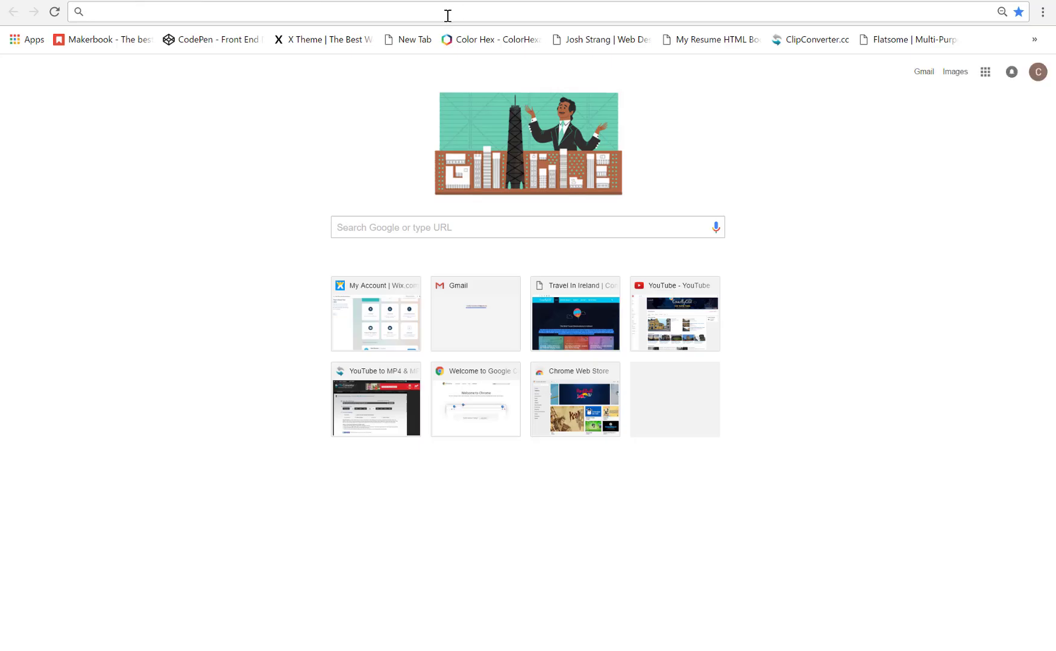
key("ctrl+v")
key("Return")
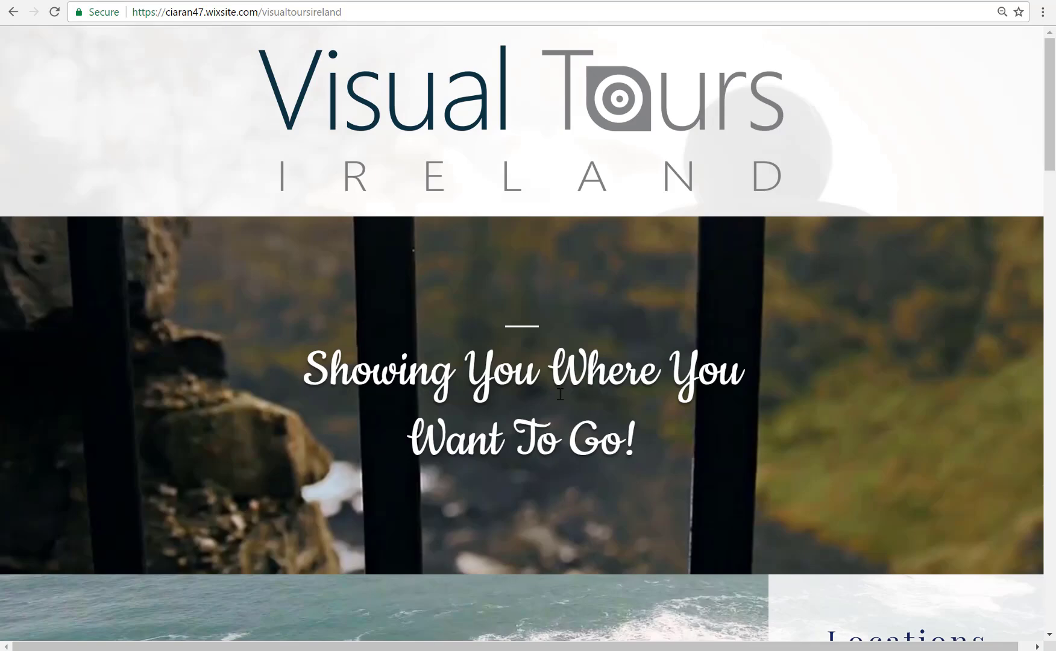
- Review the live home page from the header through the About Us section to the photo gallery and social links, and return to its start
scroll(560, 394, "down", 10)
scroll(560, 394, "down", 20)
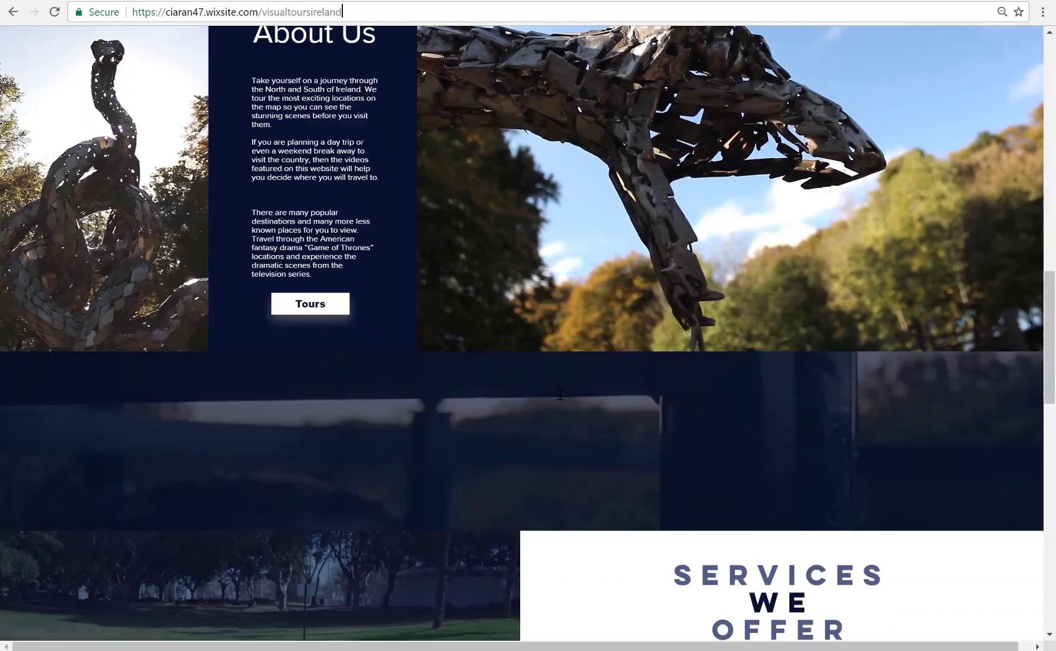
scroll(561, 394, "down", 5)
scroll(560, 394, "up", 15)
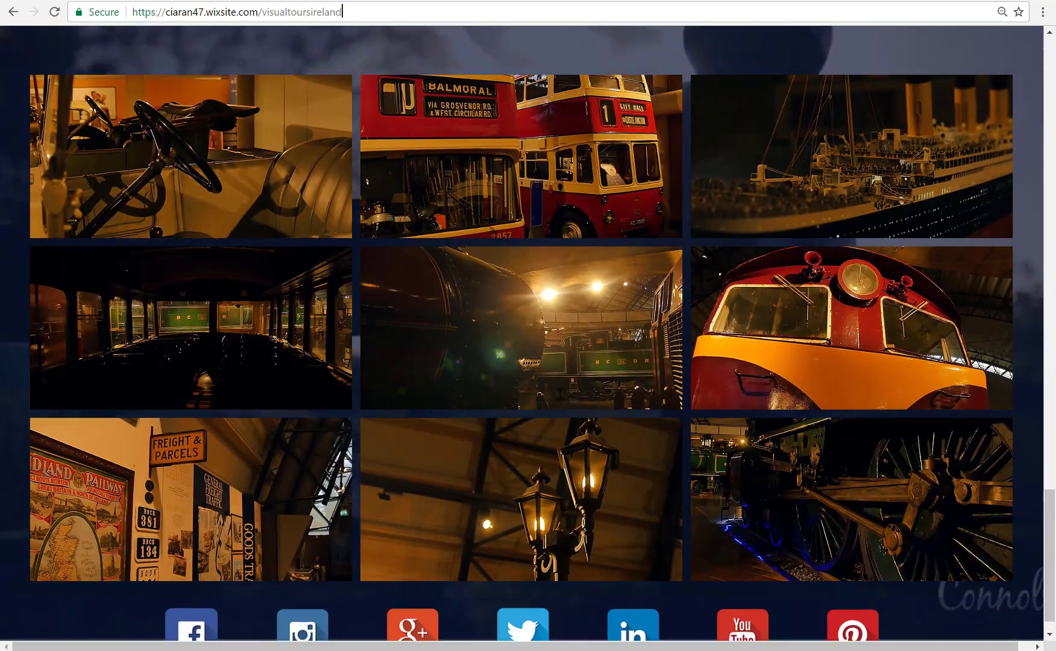
scroll(560, 394, "up", 10)
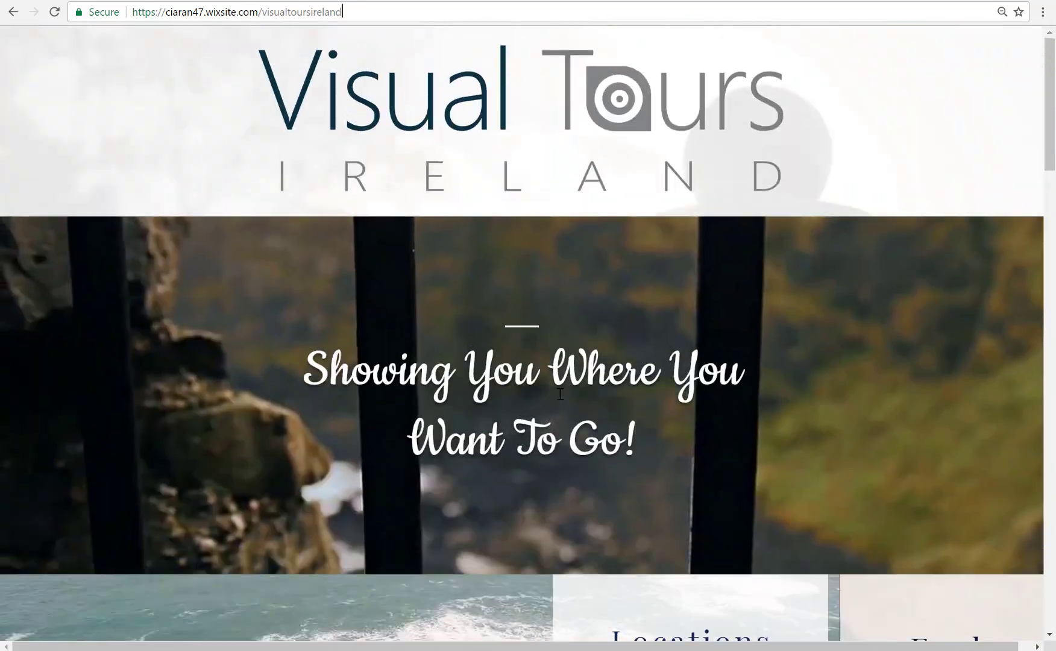